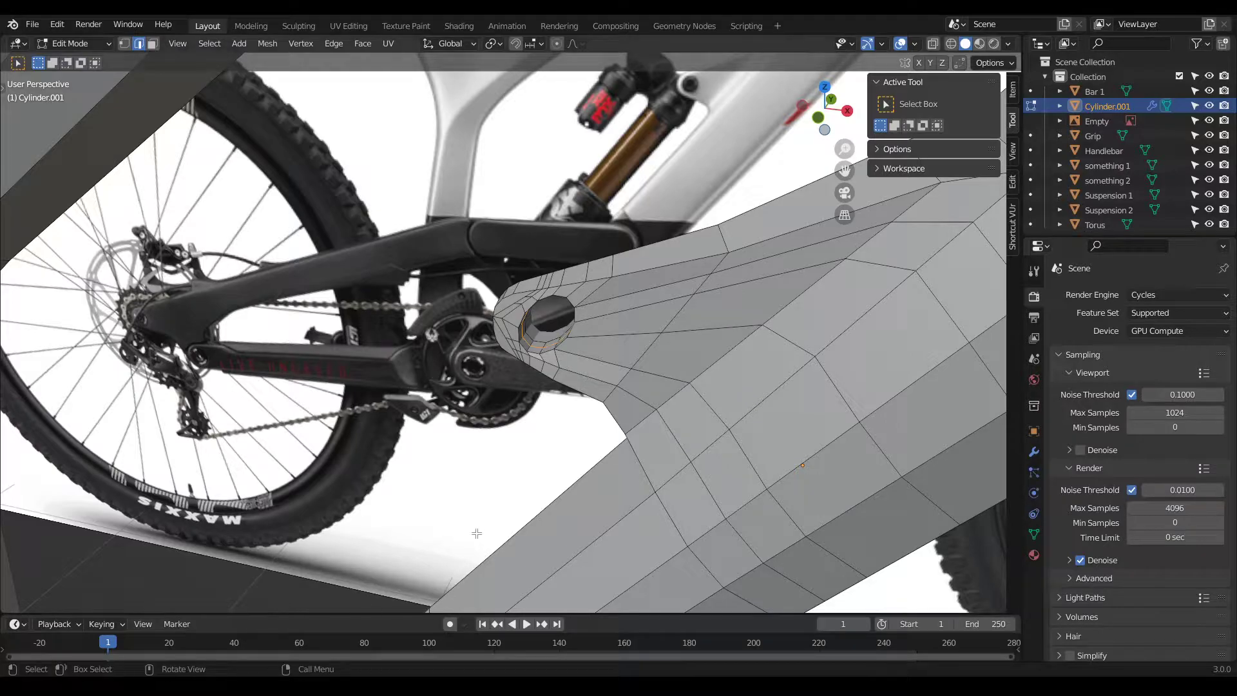
# Step: Switch to front view and Object Mode, hide all objects, and unhide only the Empty reference image
pyautogui.scroll(-5, 580, 296)
pyautogui.moveTo(592, 371); pyautogui.dragTo(599, 346, button='middle')
pyautogui.scroll(-3, 600, 345)
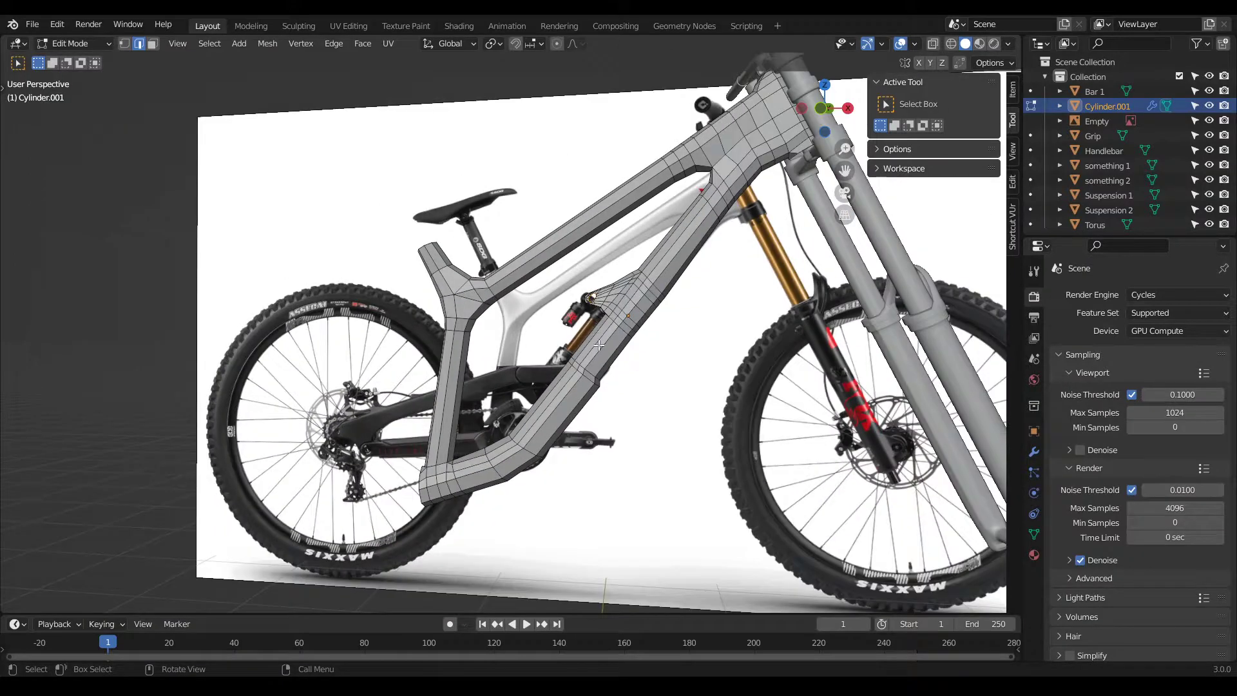
pyautogui.press('KP_1')
pyautogui.scroll(4, 509, 393)
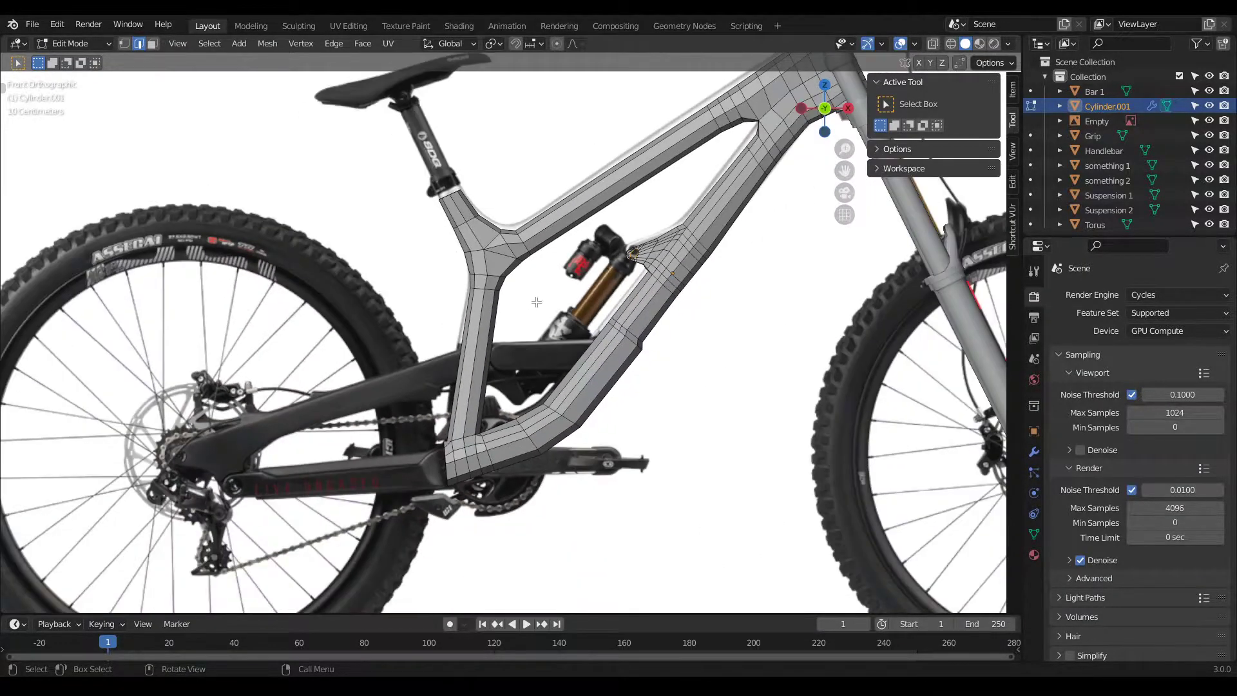
pyautogui.press('Tab')
pyautogui.press('a')
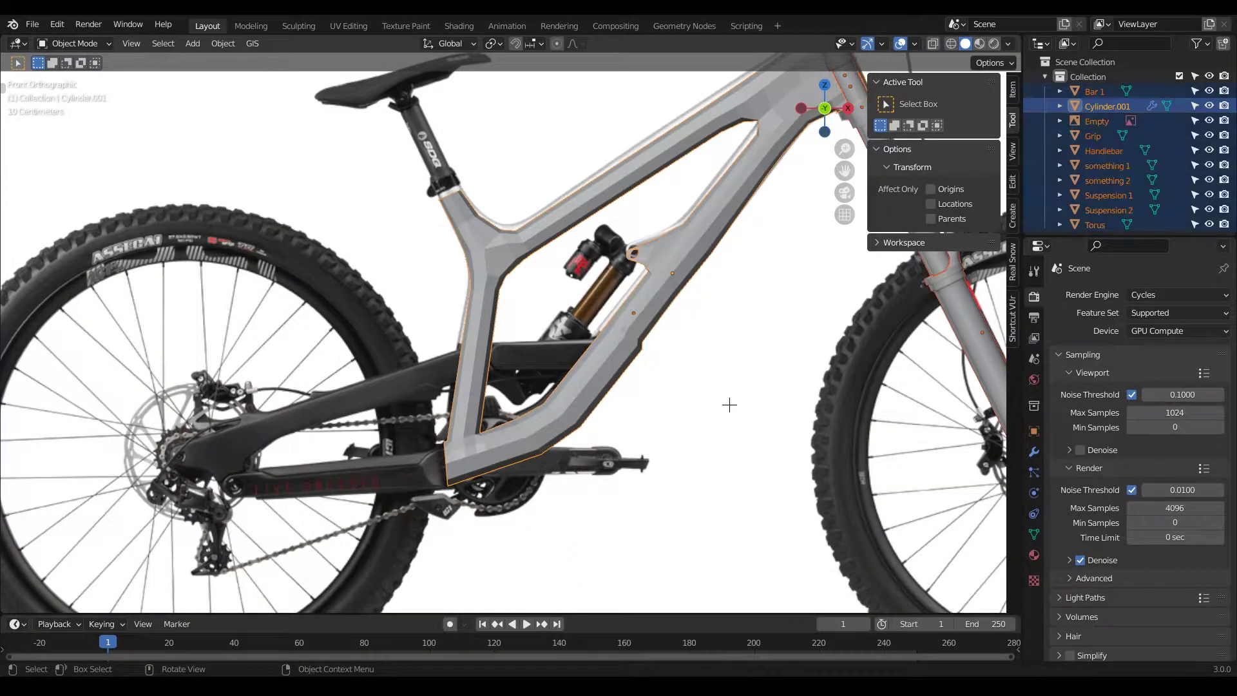
pyautogui.press('h')
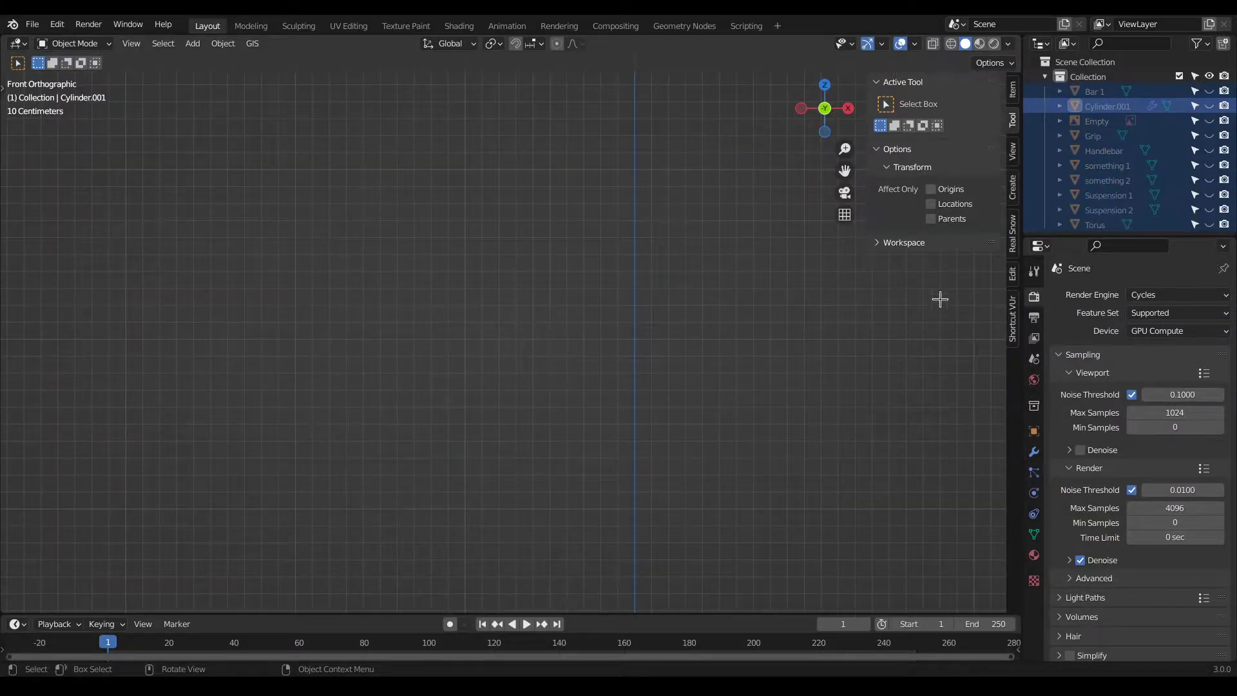
pyautogui.click(1209, 120)
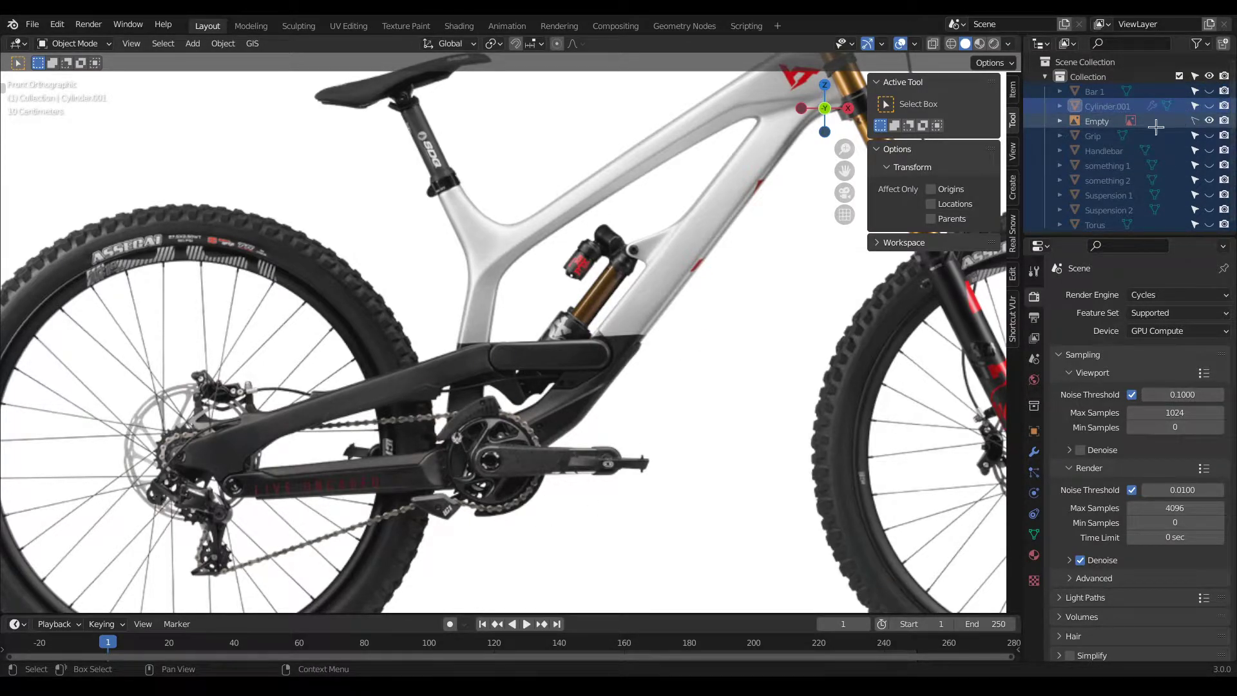
# Step: Add a mesh circle with 8 vertices for modelling the rear shock
pyautogui.scroll(5, 569, 362)
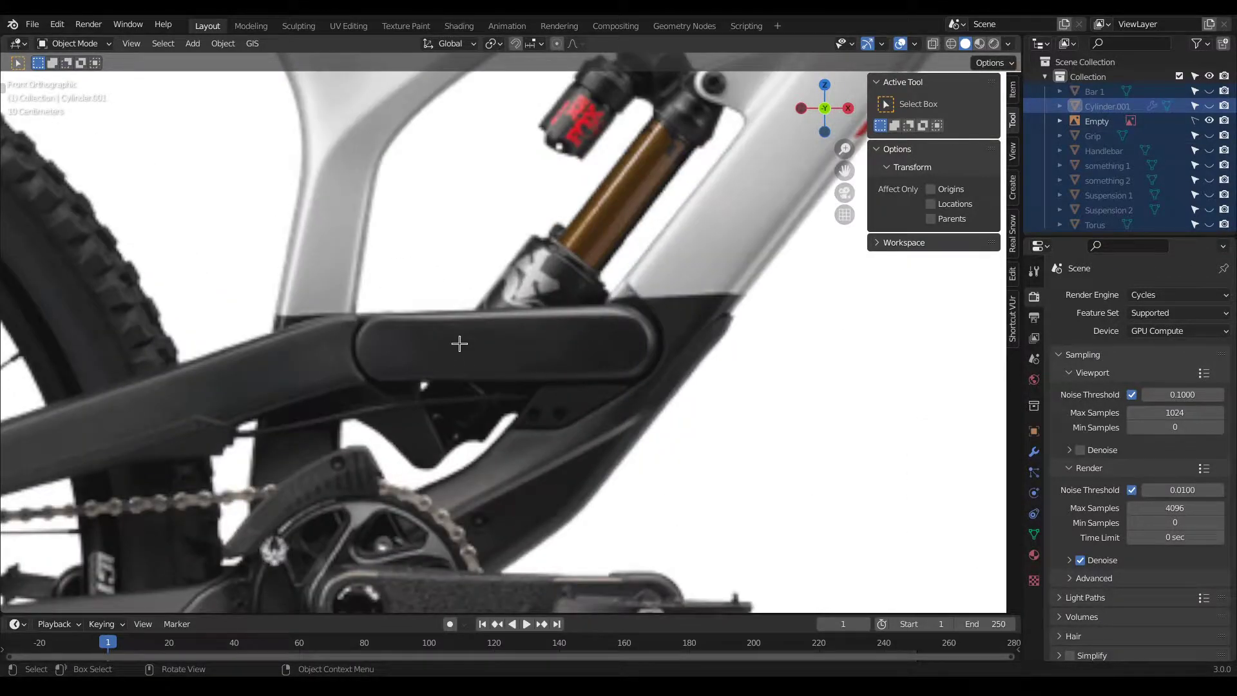
pyautogui.scroll(-8, 462, 319)
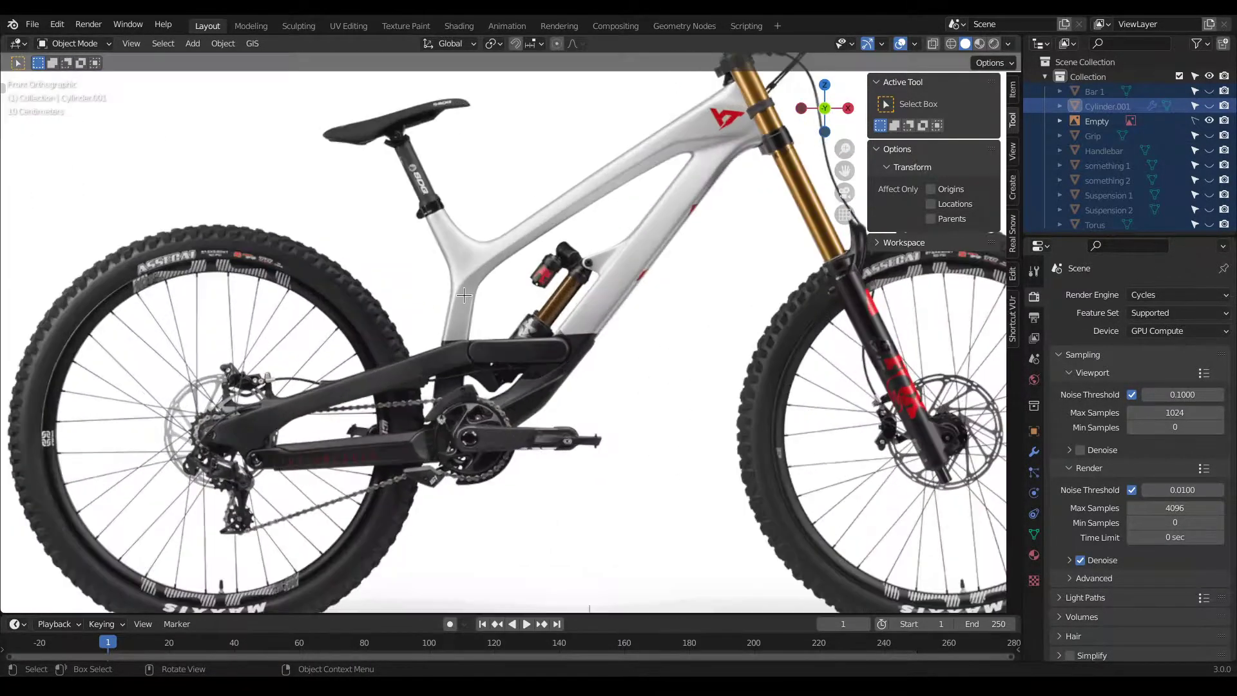
pyautogui.scroll(4, 644, 351)
pyautogui.hotkey('shift', 'a')
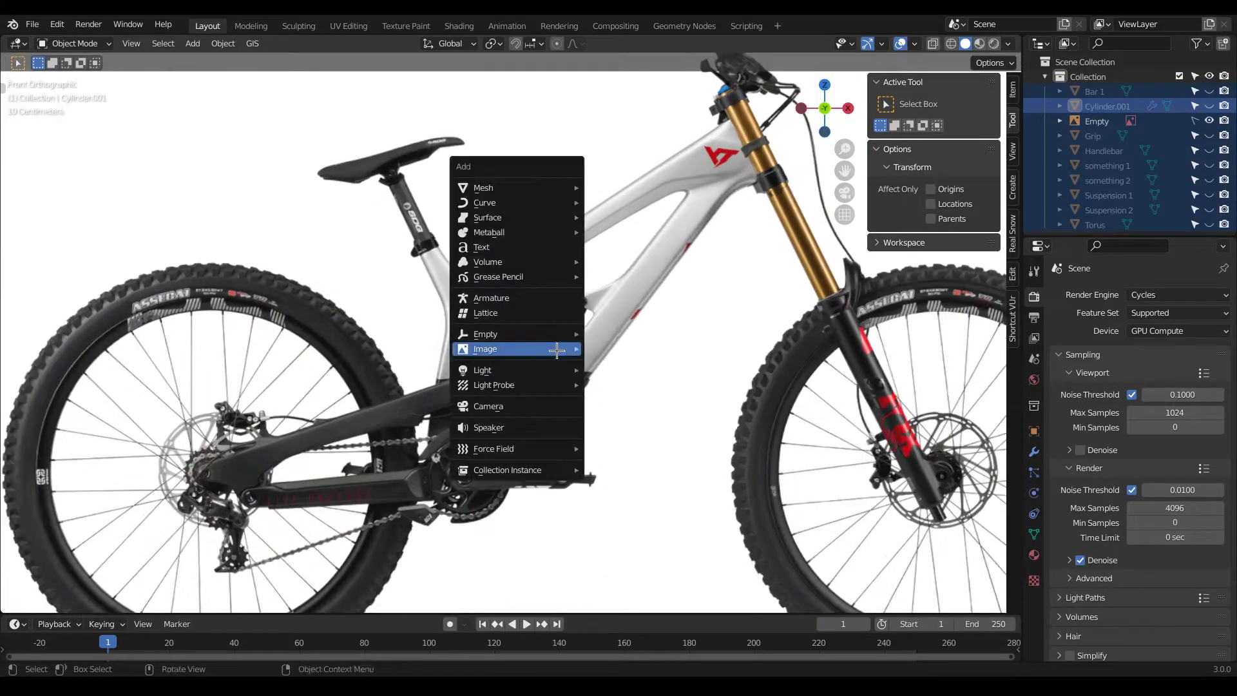
pyautogui.moveTo(509, 187)
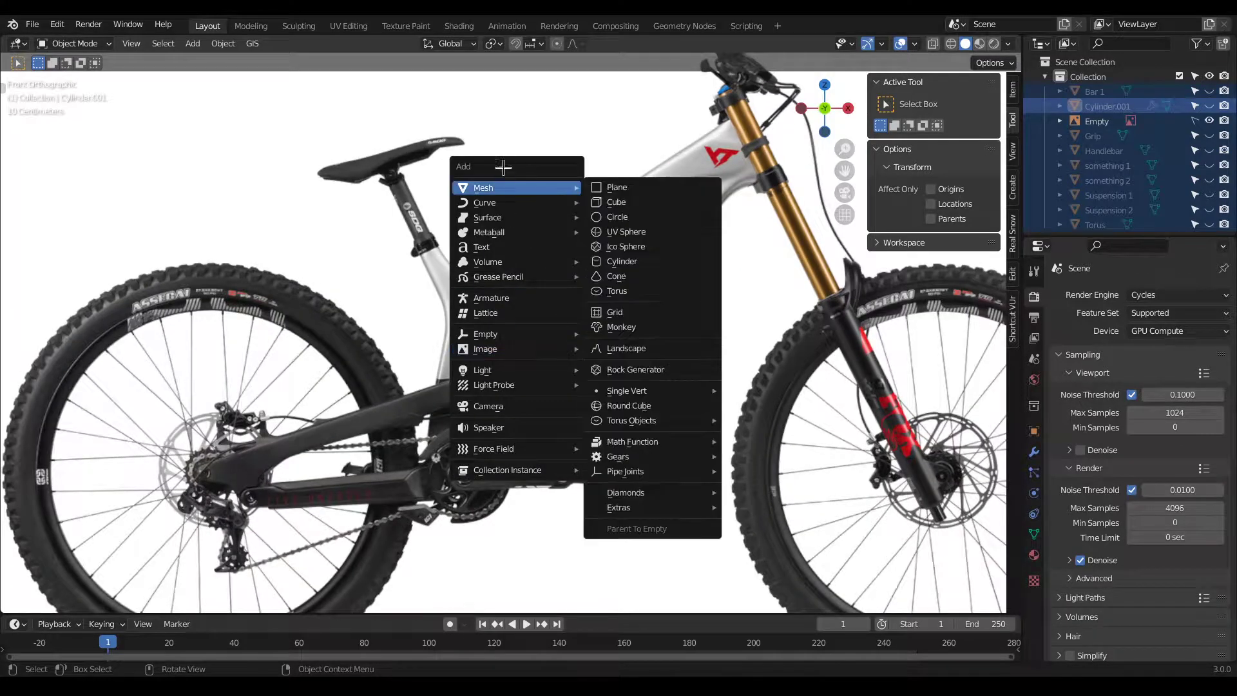
pyautogui.click(657, 217)
pyautogui.scroll(1, 465, 414)
pyautogui.moveTo(461, 367); pyautogui.dragTo(422, 400, button='middle')
pyautogui.scroll(-7, 423, 400)
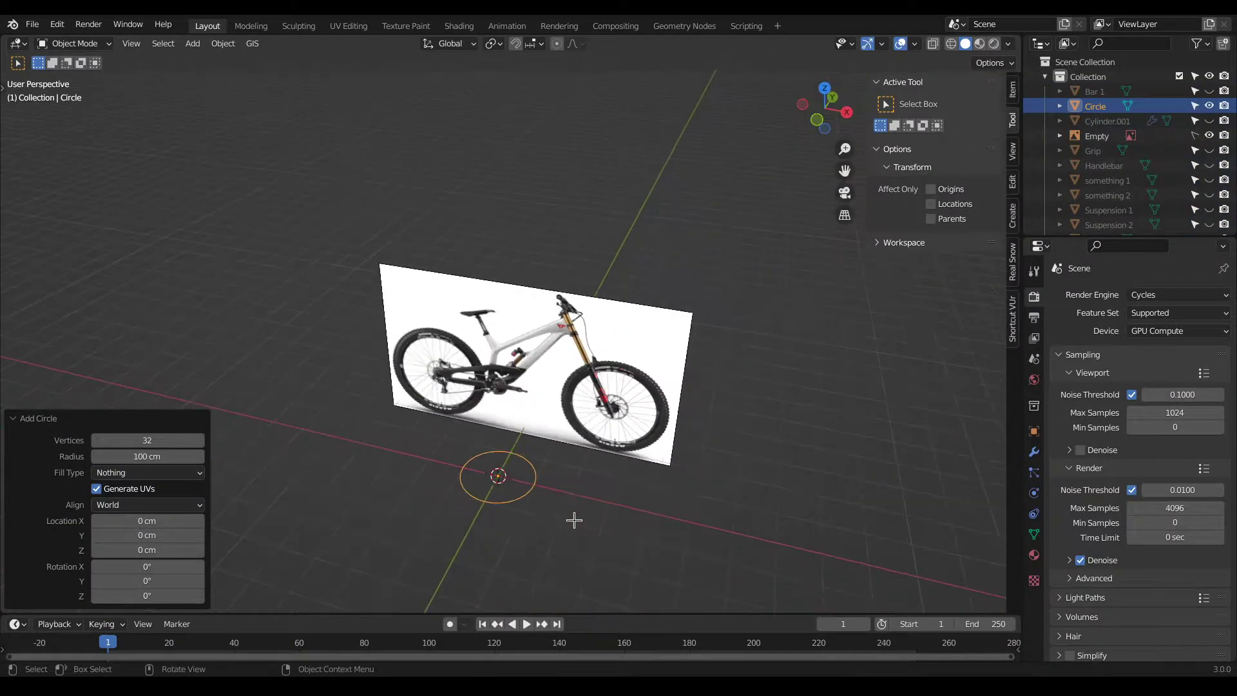
pyautogui.press('s')
pyautogui.press('Escape')
pyautogui.click(166, 440)
pyautogui.write('8')
pyautogui.press('Return')
# Step: Scale the circle to about 0.204 and, in front view, move it just below the black suspension link on the reference bike
pyautogui.scroll(3, 389, 462)
pyautogui.press('s')
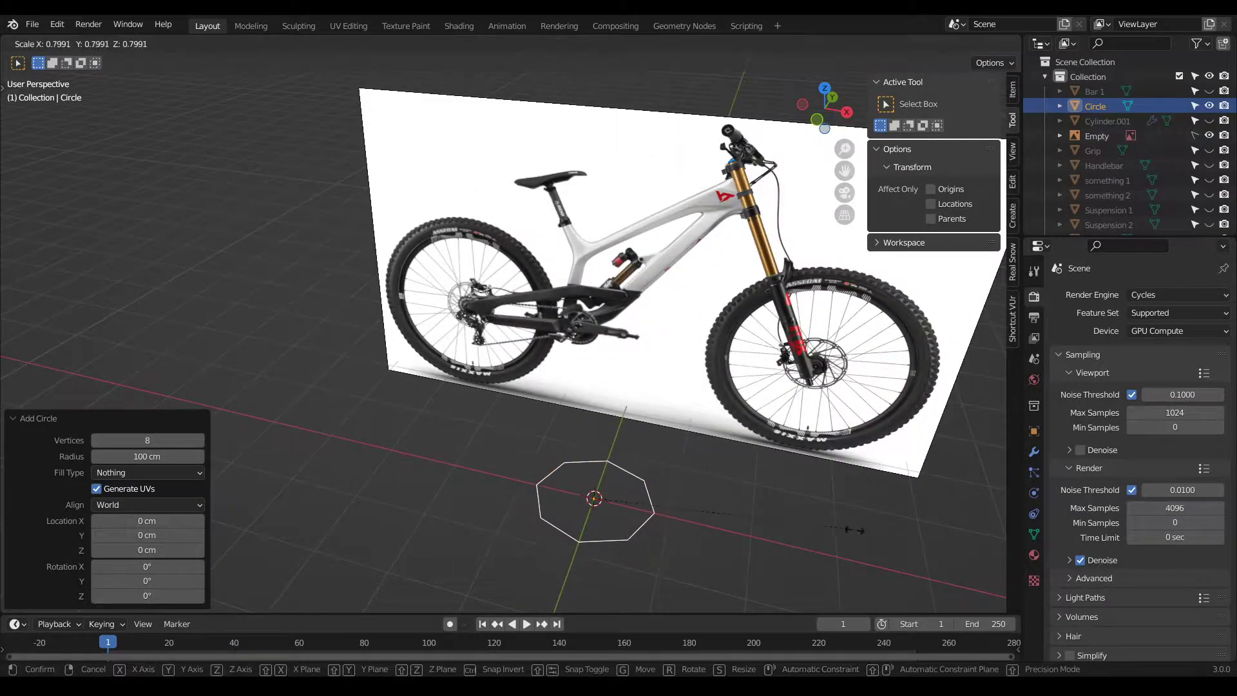
pyautogui.click(662, 504)
pyautogui.press('KP_1')
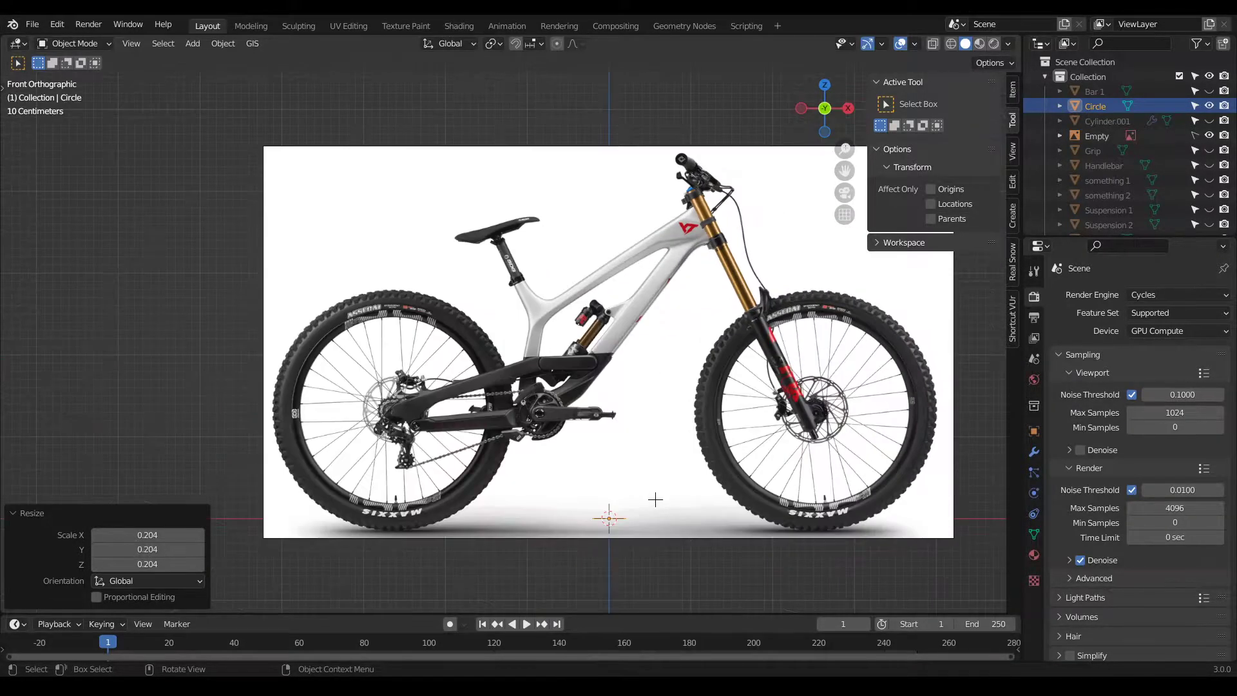
pyautogui.scroll(5, 657, 500)
pyautogui.scroll(-4, 612, 527)
pyautogui.press('g')
pyautogui.click(480, 283)
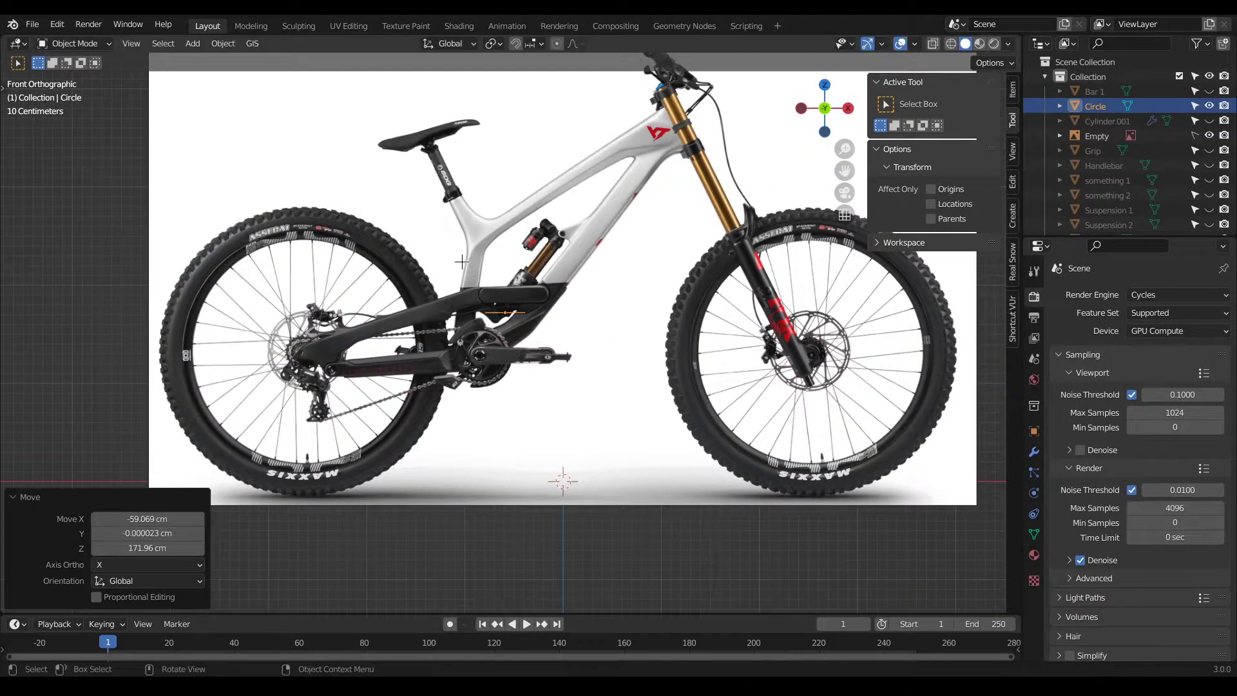
pyautogui.scroll(6, 489, 277)
pyautogui.press('r')
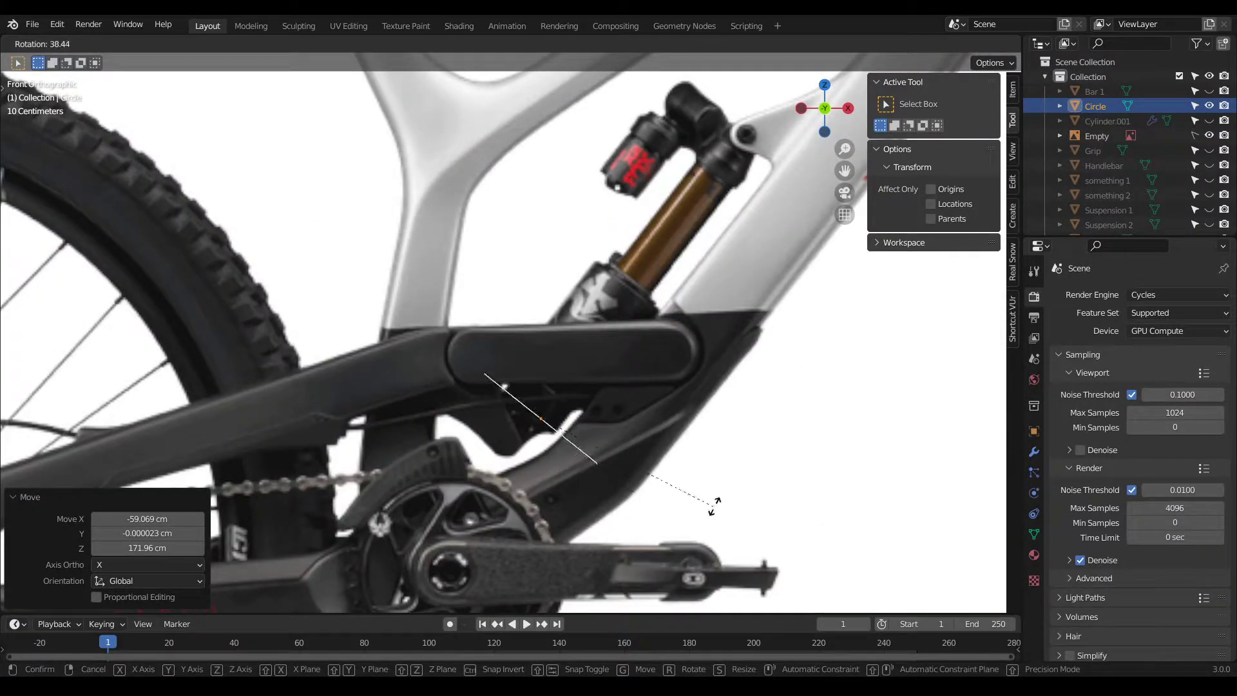
pyautogui.write('45')
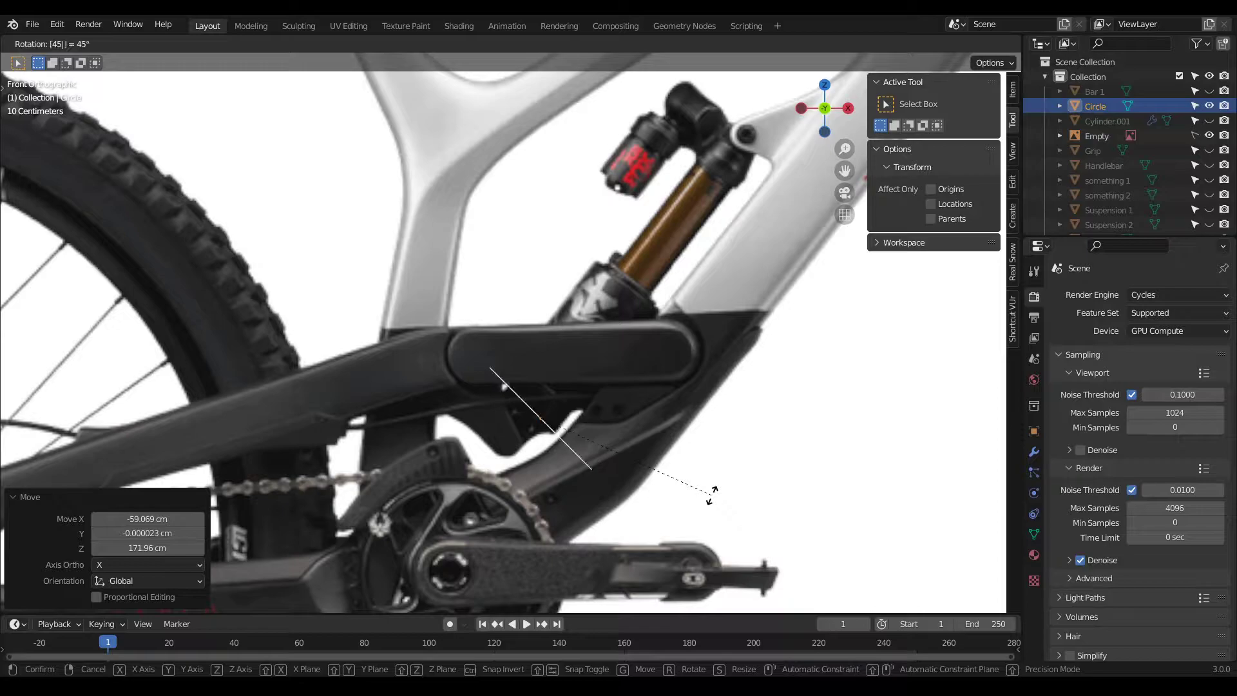
pyautogui.press('BackSpace')
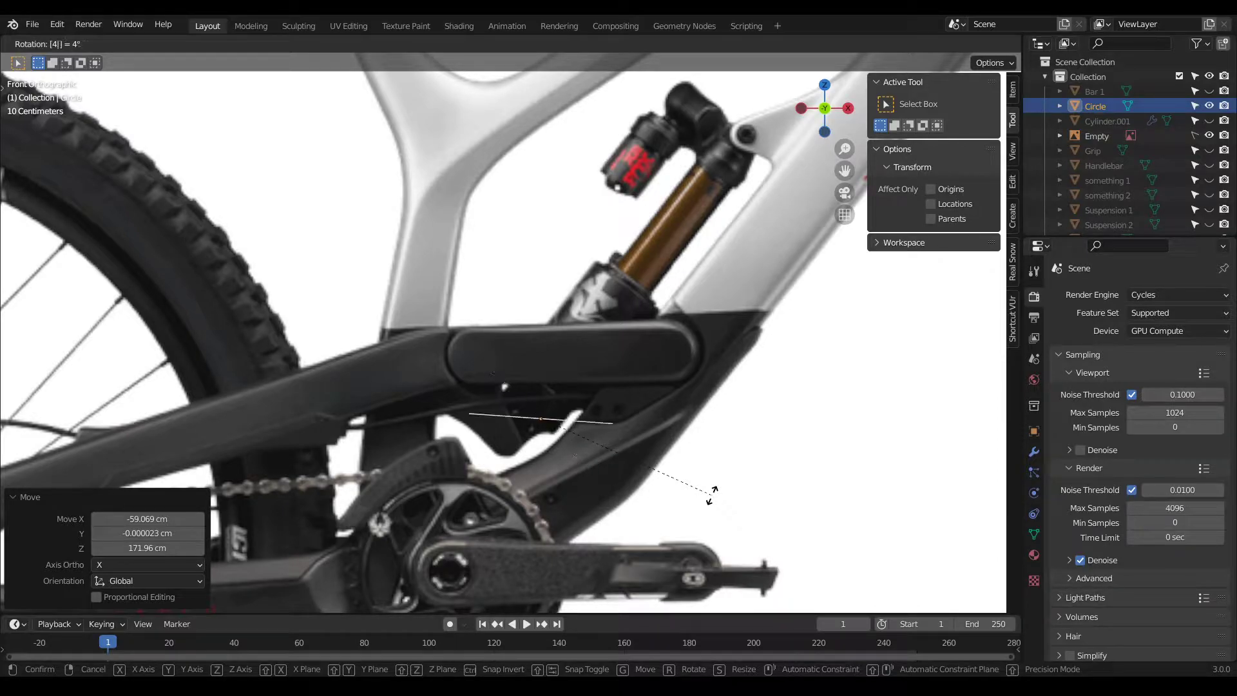
pyautogui.write('2.5')
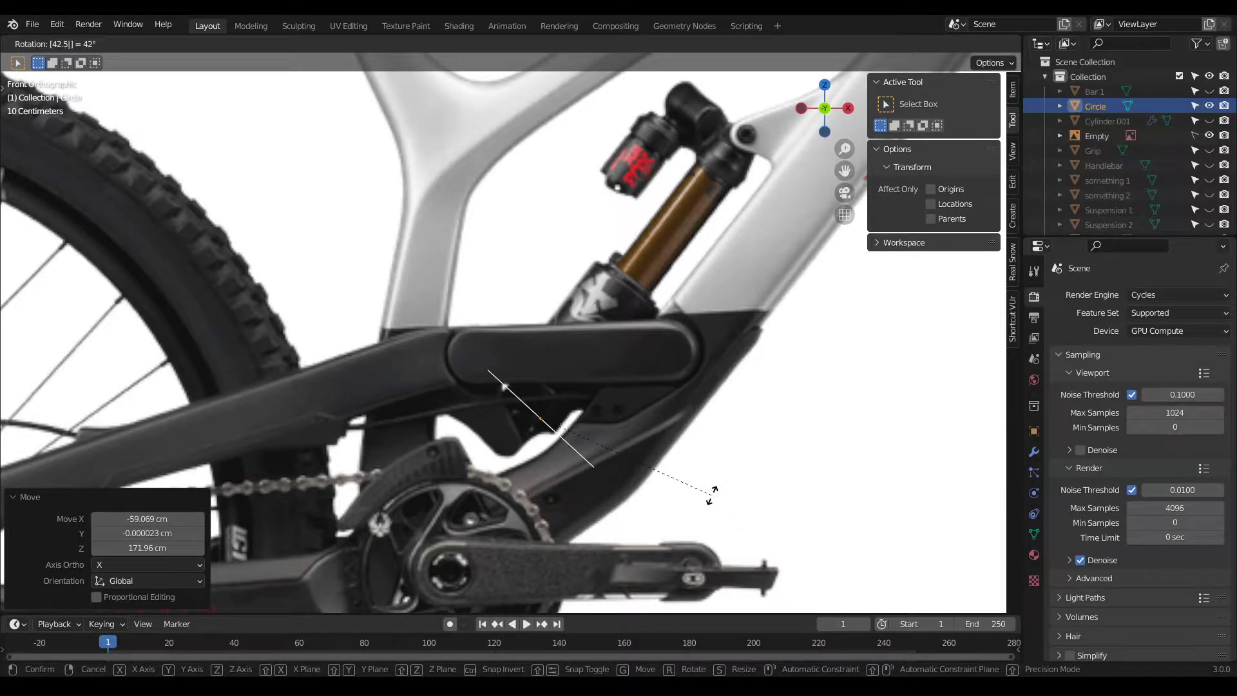
pyautogui.press('BackSpace')
pyautogui.press('BackSpace')
pyautogui.press('BackSpace')
pyautogui.write('2')
pyautogui.press('BackSpace')
pyautogui.write('0')
pyautogui.press('BackSpace')
pyautogui.press('BackSpace')
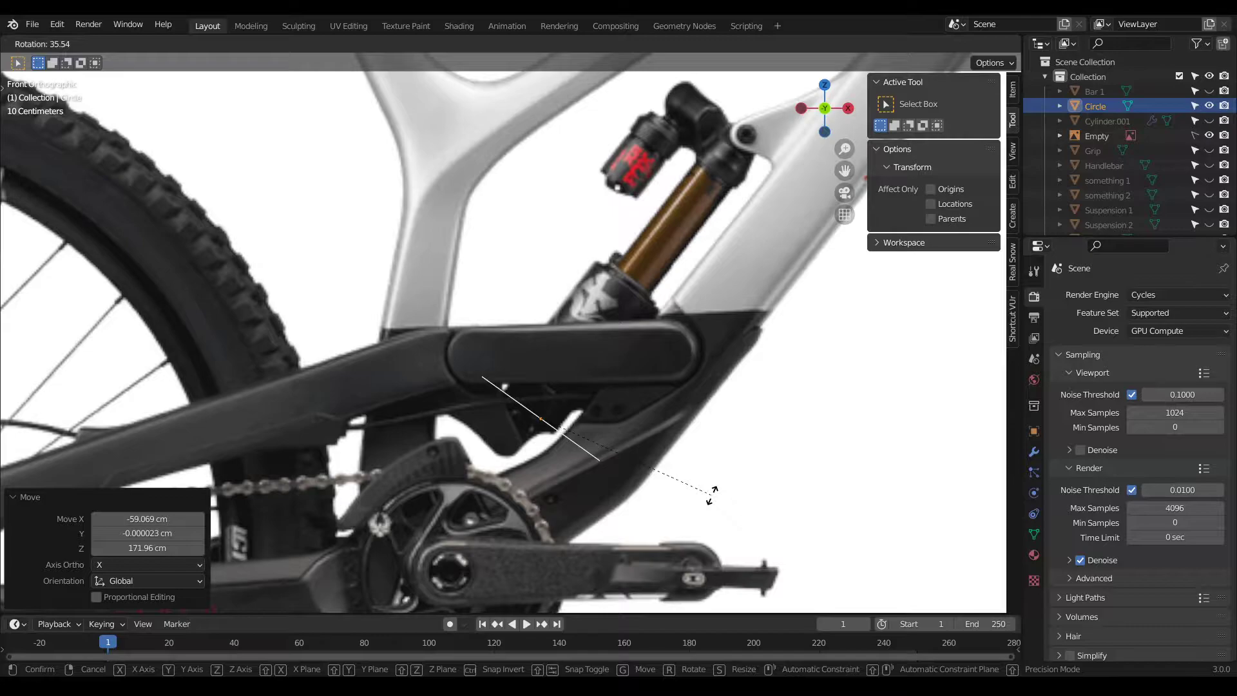
pyautogui.press('Escape')
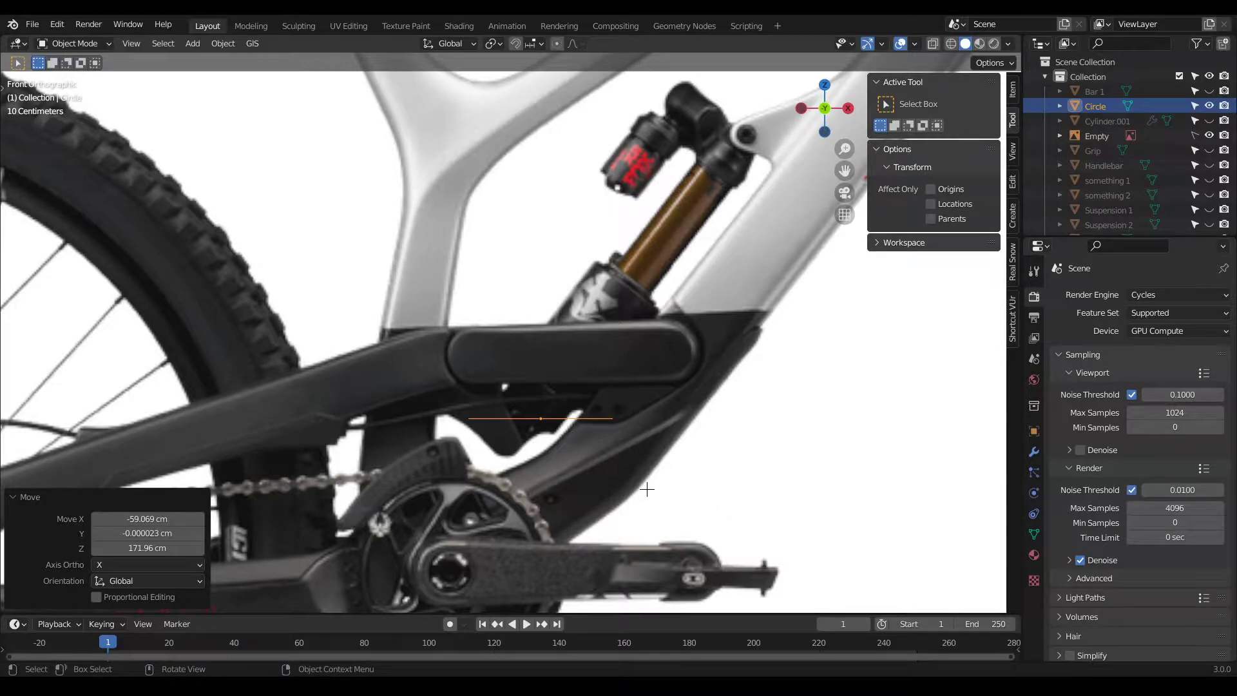
# Step: Rotate the circle by 38° in front view and move it up onto the black suspension link
pyautogui.write('r38')
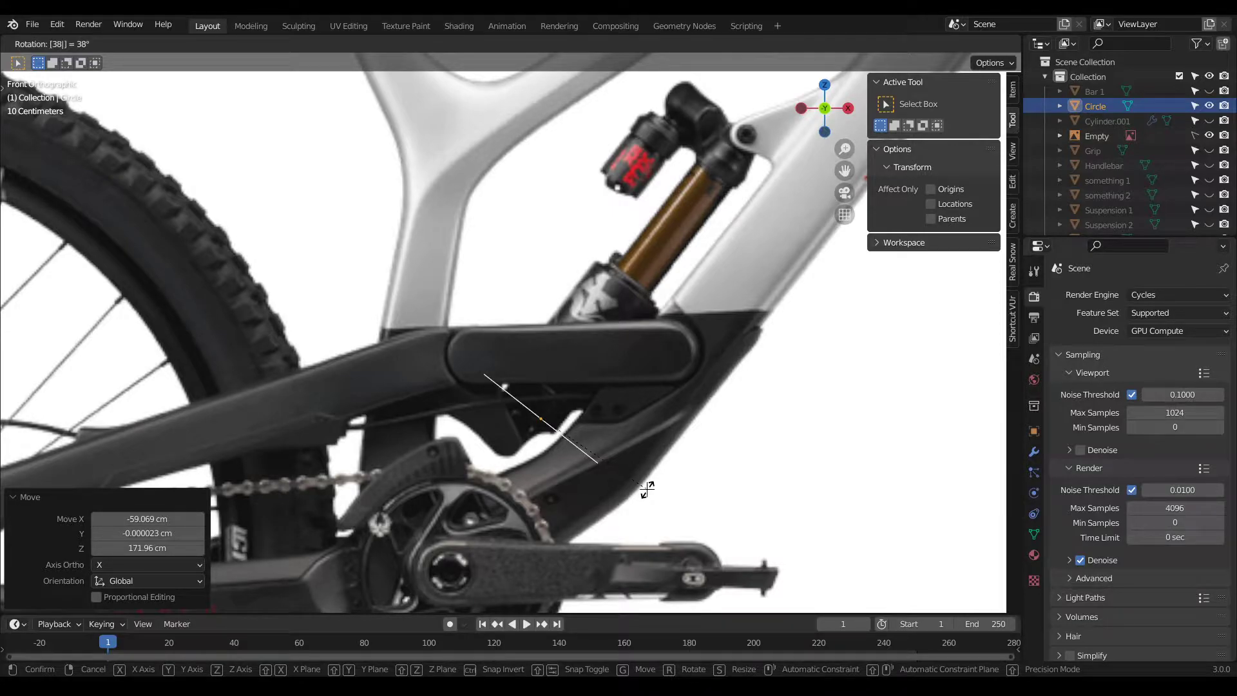
pyautogui.press('Return')
pyautogui.press('g')
pyautogui.click(664, 417)
# Step: Scale the circle down by about 0.593 and 0.937, and align it with the upper end of the shock's black lower body
pyautogui.scroll(5, 651, 389)
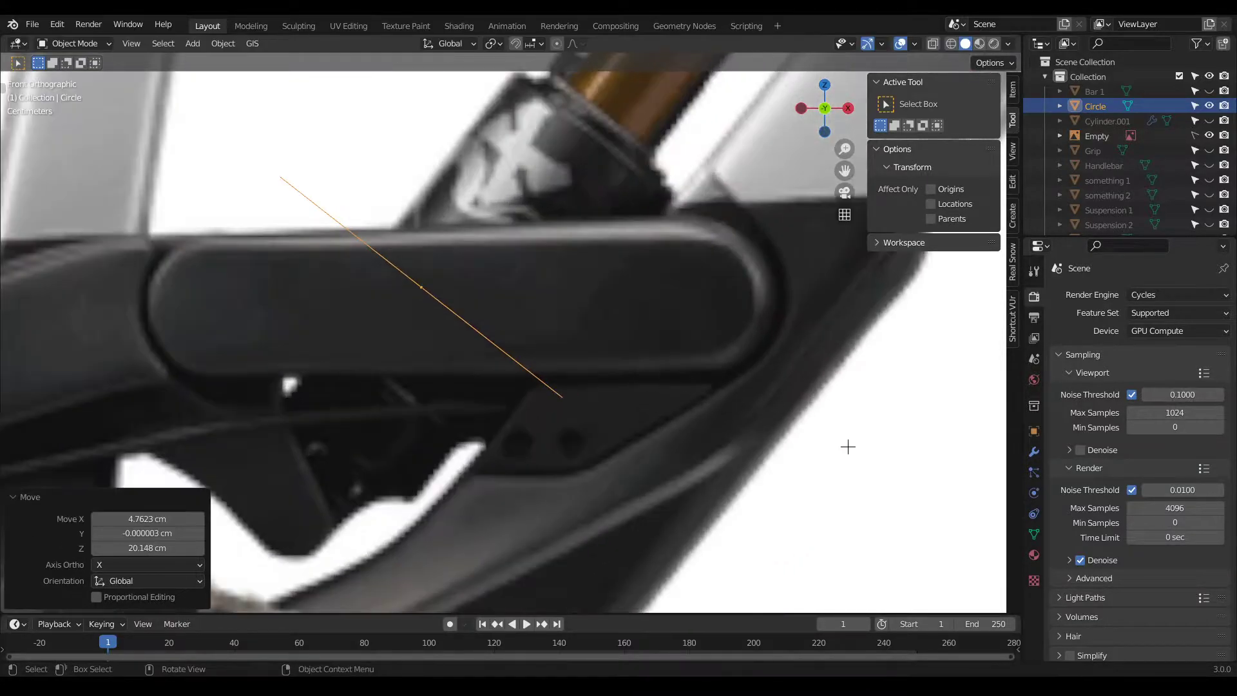
pyautogui.press('s')
pyautogui.click(773, 419)
pyautogui.press('g')
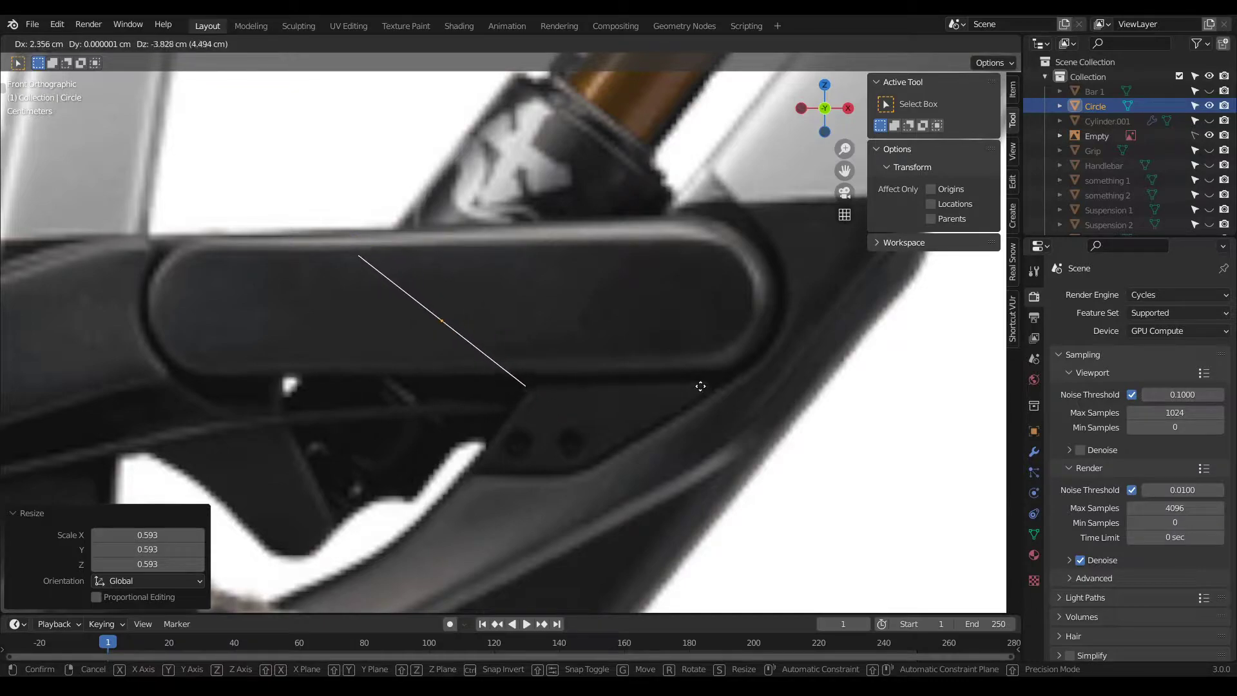
pyautogui.click(701, 385)
pyautogui.press('s')
pyautogui.click(679, 363)
pyautogui.press('g')
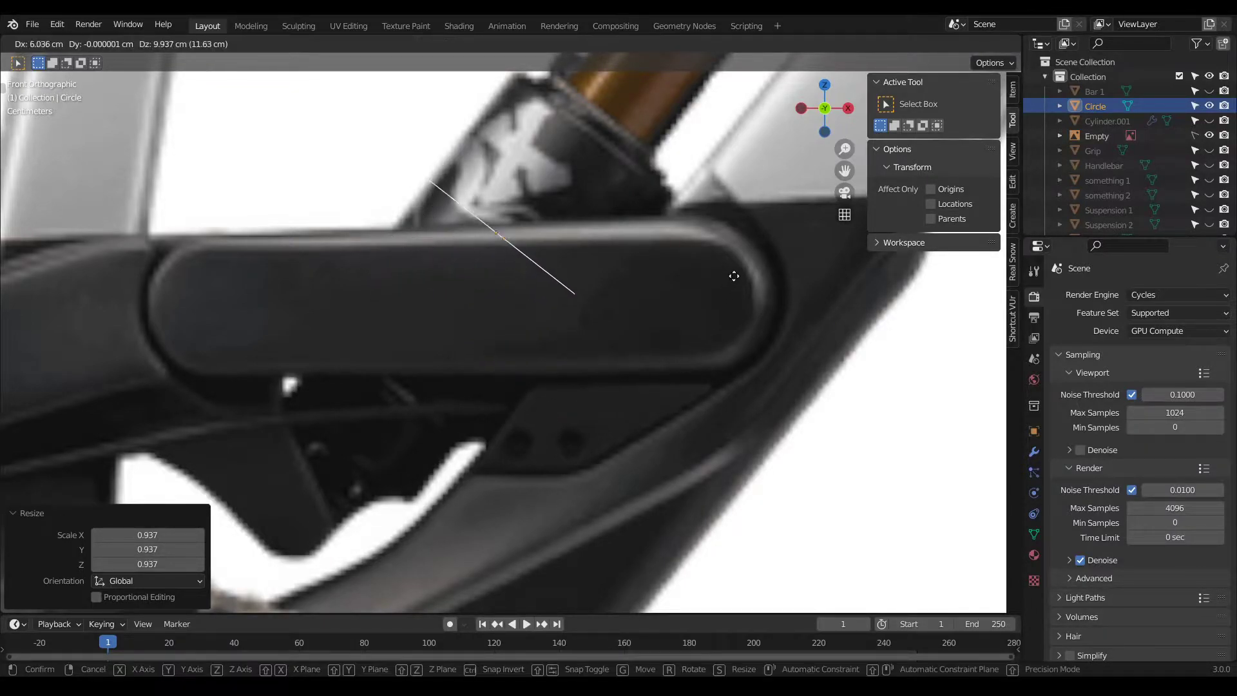
pyautogui.click(829, 187)
pyautogui.scroll(-4, 539, 386)
pyautogui.scroll(5, 539, 386)
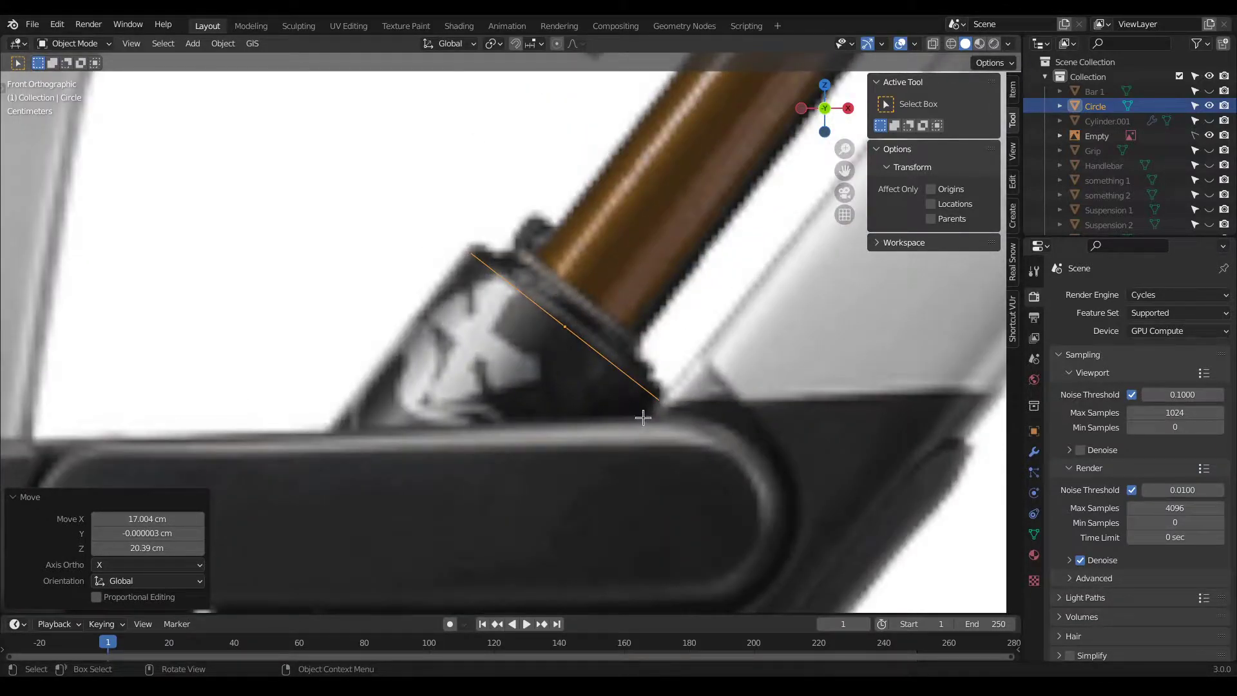
# Step: In Edit Mode, extrude the circle about 35.5 cm down the shock in the negative local Z direction
pyautogui.scroll(-4, 580, 359)
pyautogui.scroll(4, 585, 348)
pyautogui.press('Tab')
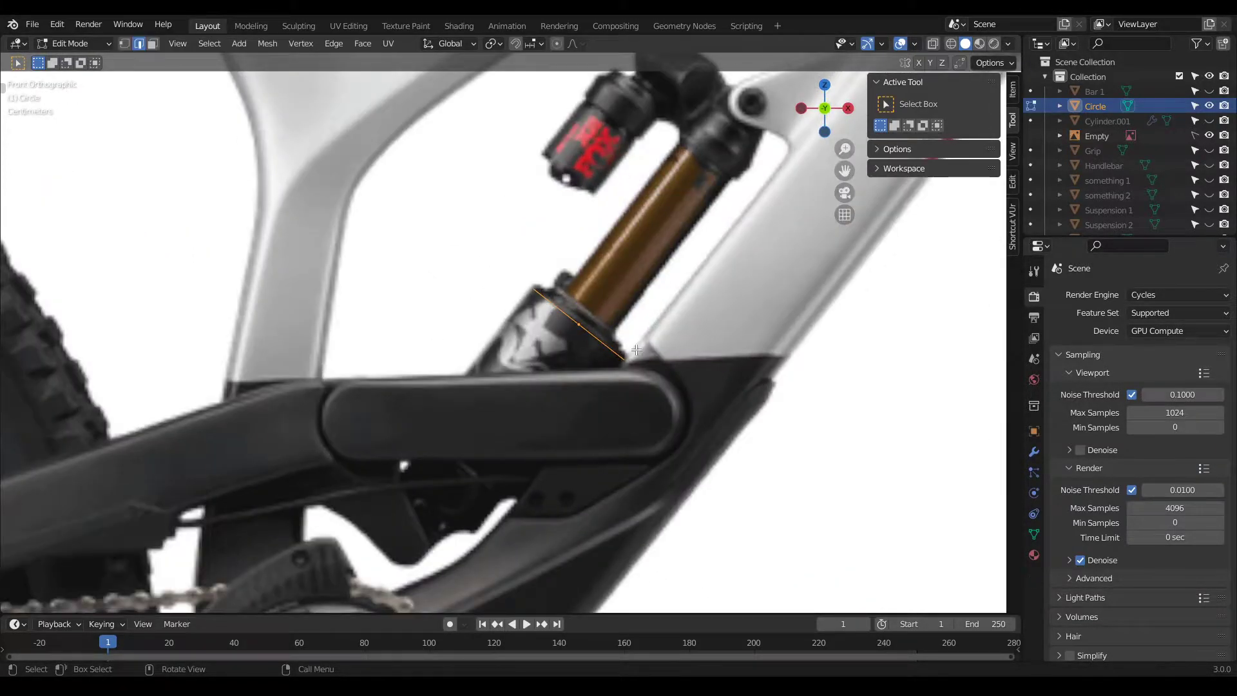
pyautogui.press('g')
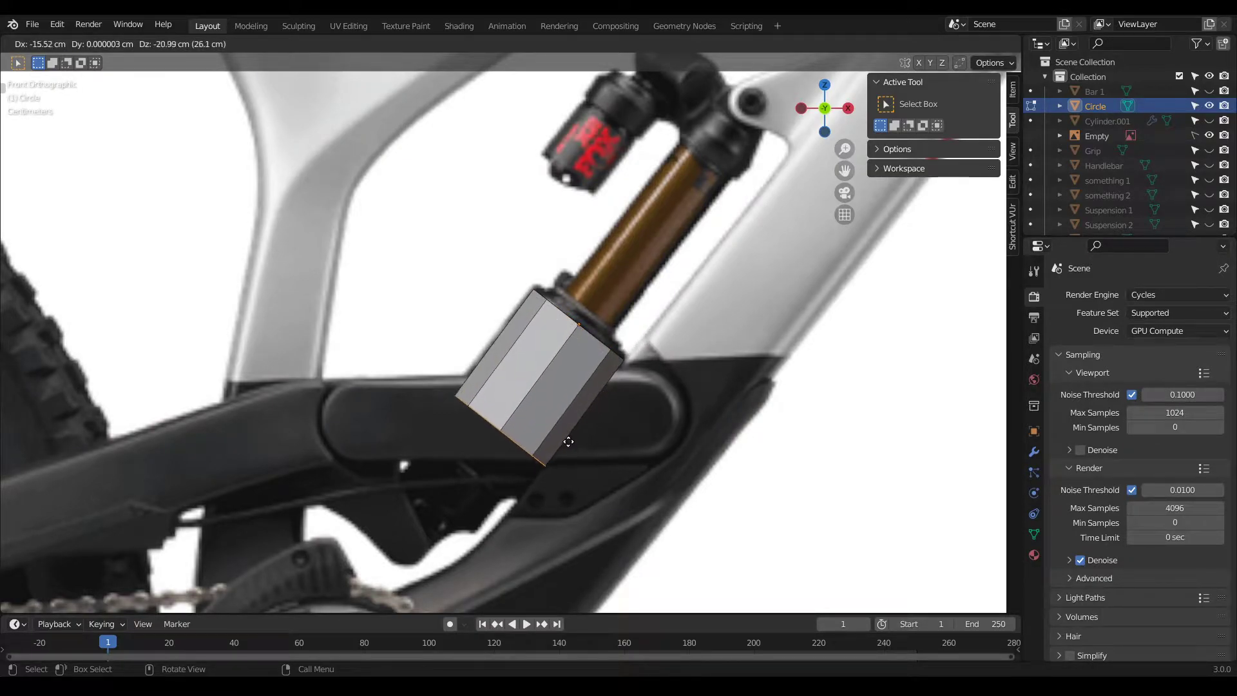
pyautogui.press('x')
pyautogui.press('x')
pyautogui.press('z')
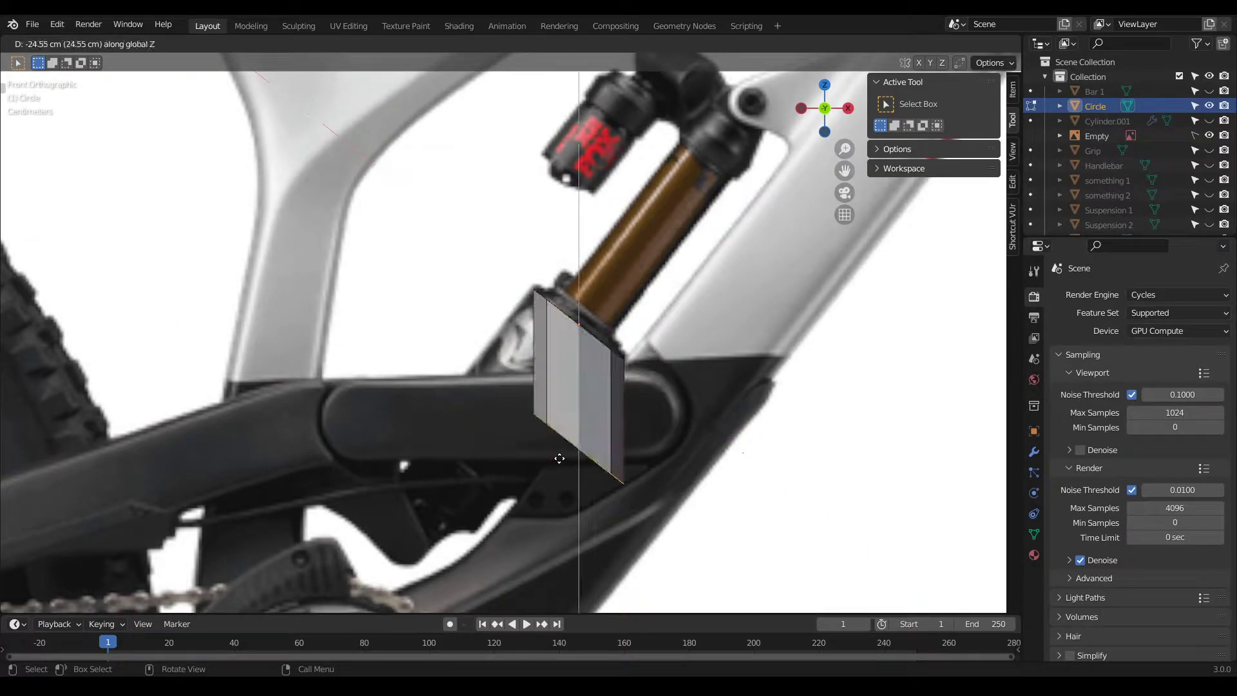
pyautogui.press('z')
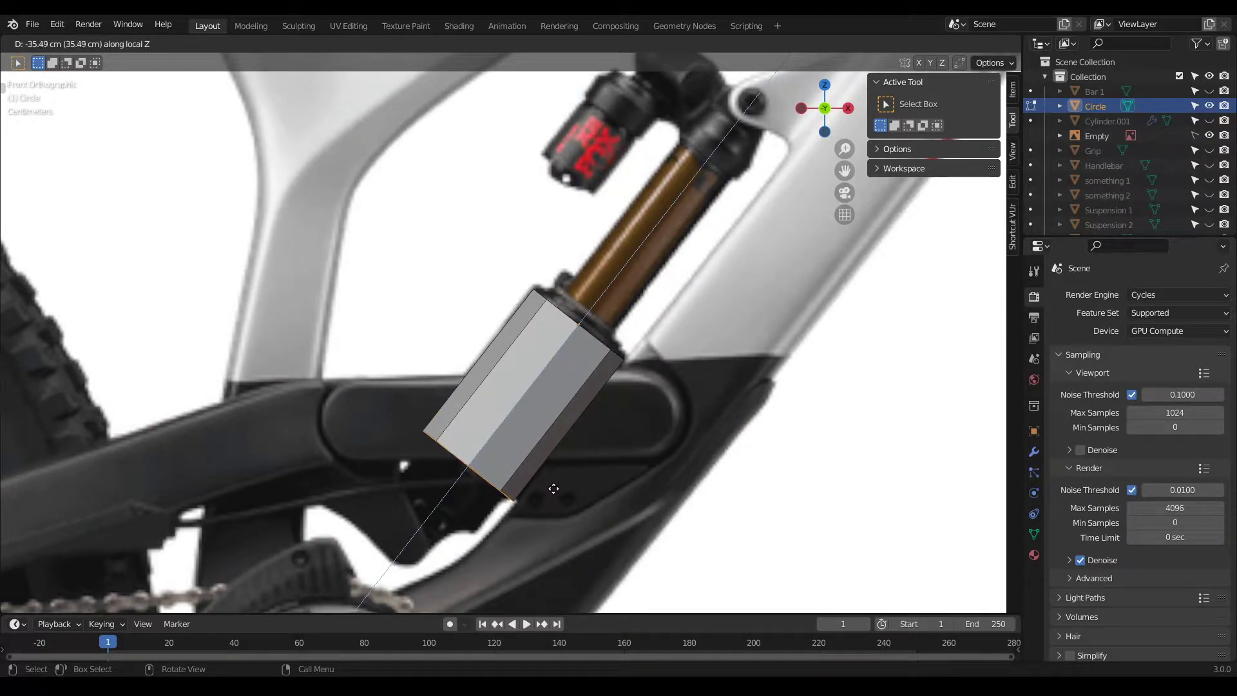
pyautogui.click(558, 492)
# Step: Turn on X-ray and delete the vertices on the side of the octagonal cylinder nearer the reference image
pyautogui.moveTo(558, 492); pyautogui.dragTo(471, 395, button='middle')
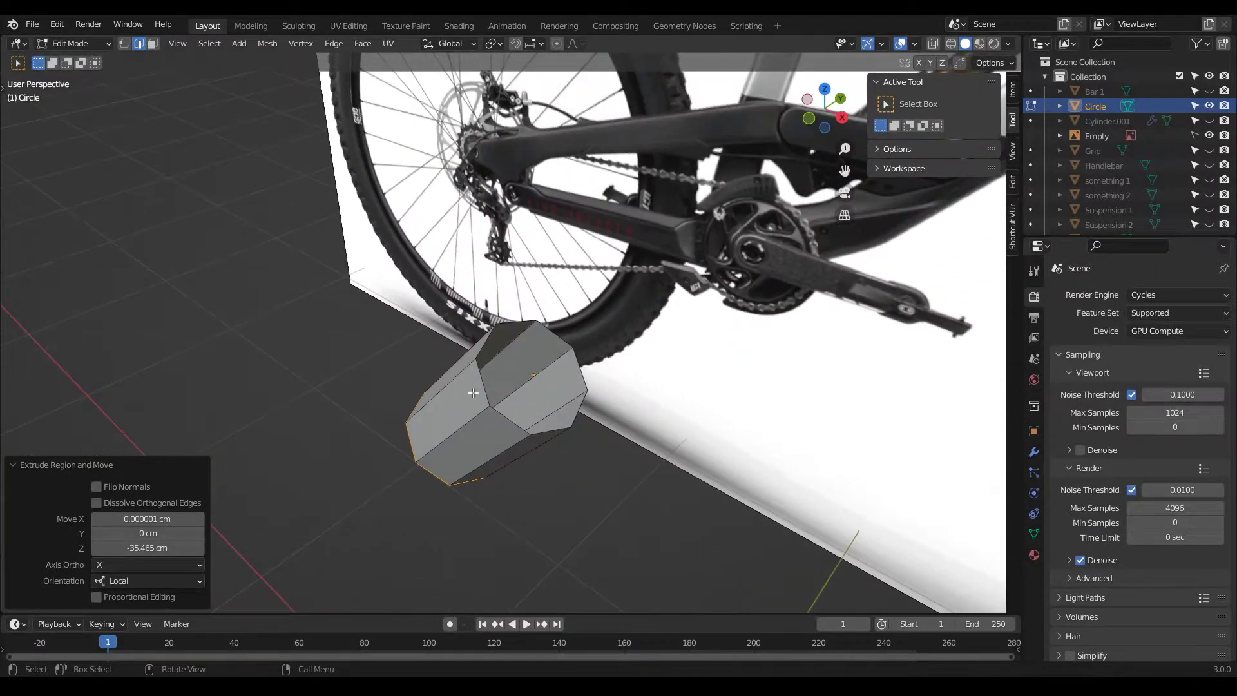
pyautogui.press('1')
pyautogui.press('KP_1')
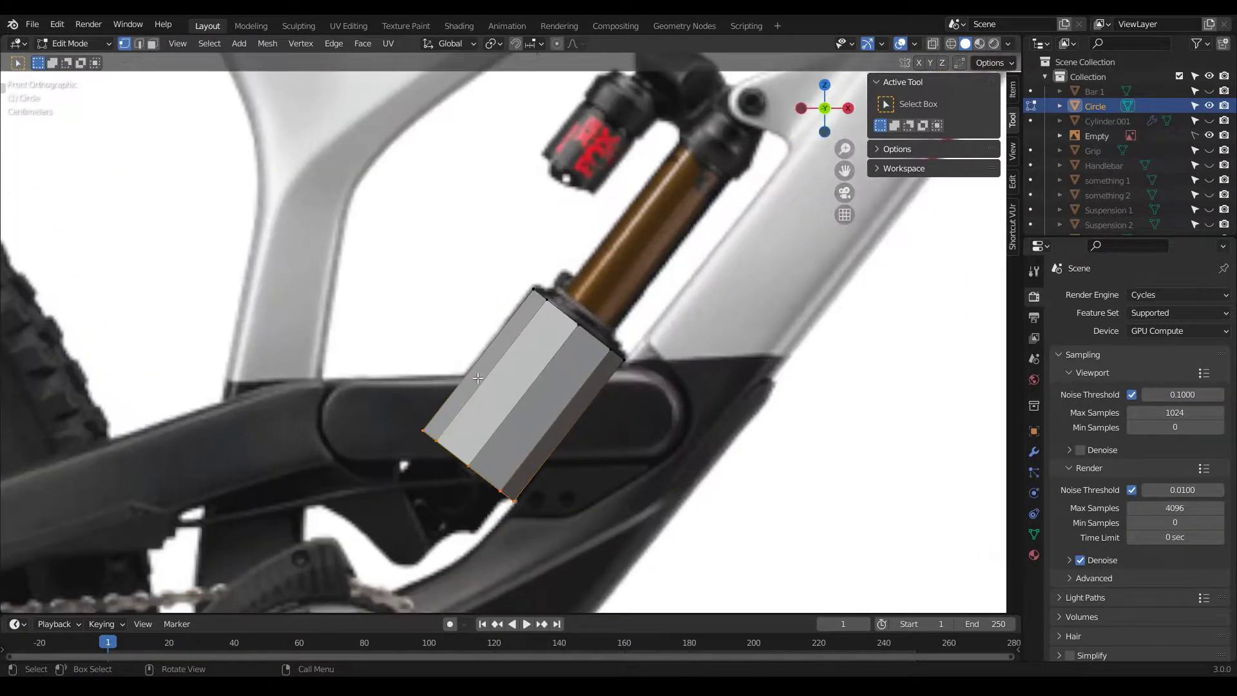
pyautogui.scroll(3, 438, 482)
pyautogui.click(934, 44)
pyautogui.moveTo(564, 328); pyautogui.dragTo(560, 472, button='middle')
pyautogui.moveTo(562, 473); pyautogui.dragTo(452, 101)
pyautogui.press('x')
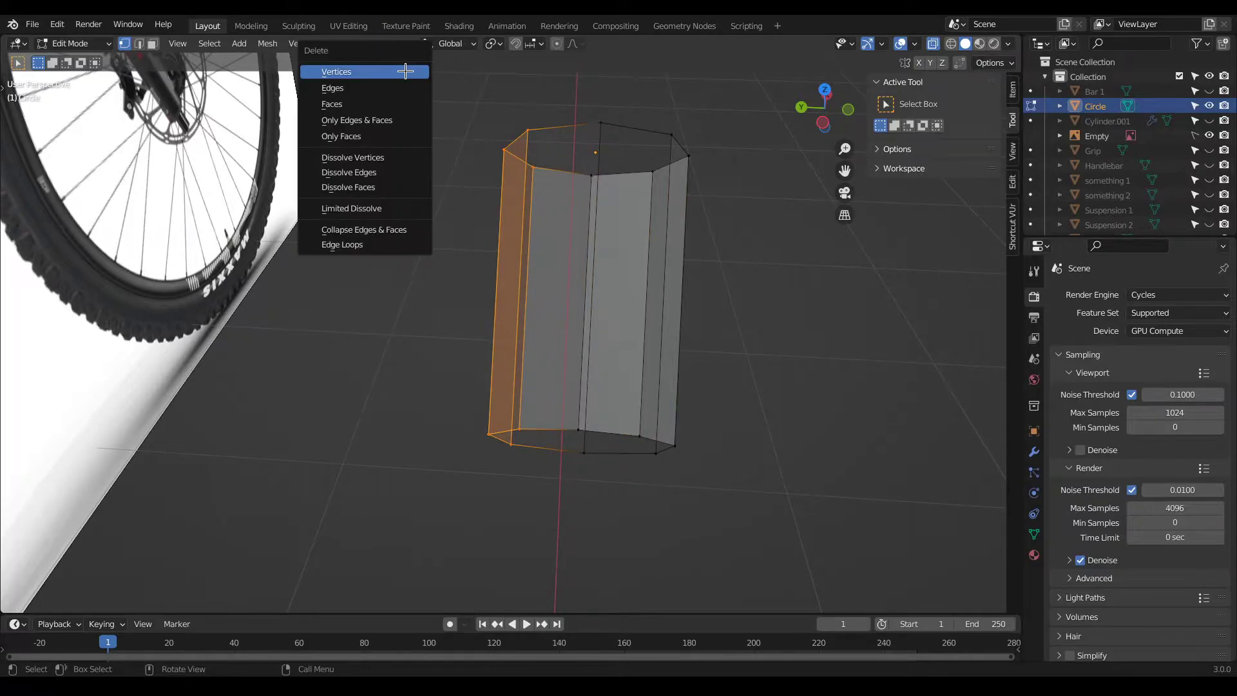
pyautogui.click(406, 71)
# Step: Fill across the open side of the remaining half cylinder using its upper and lower end vertices
pyautogui.moveTo(571, 230); pyautogui.dragTo(580, 190, button='middle')
pyautogui.moveTo(608, 203); pyautogui.dragTo(518, 53)
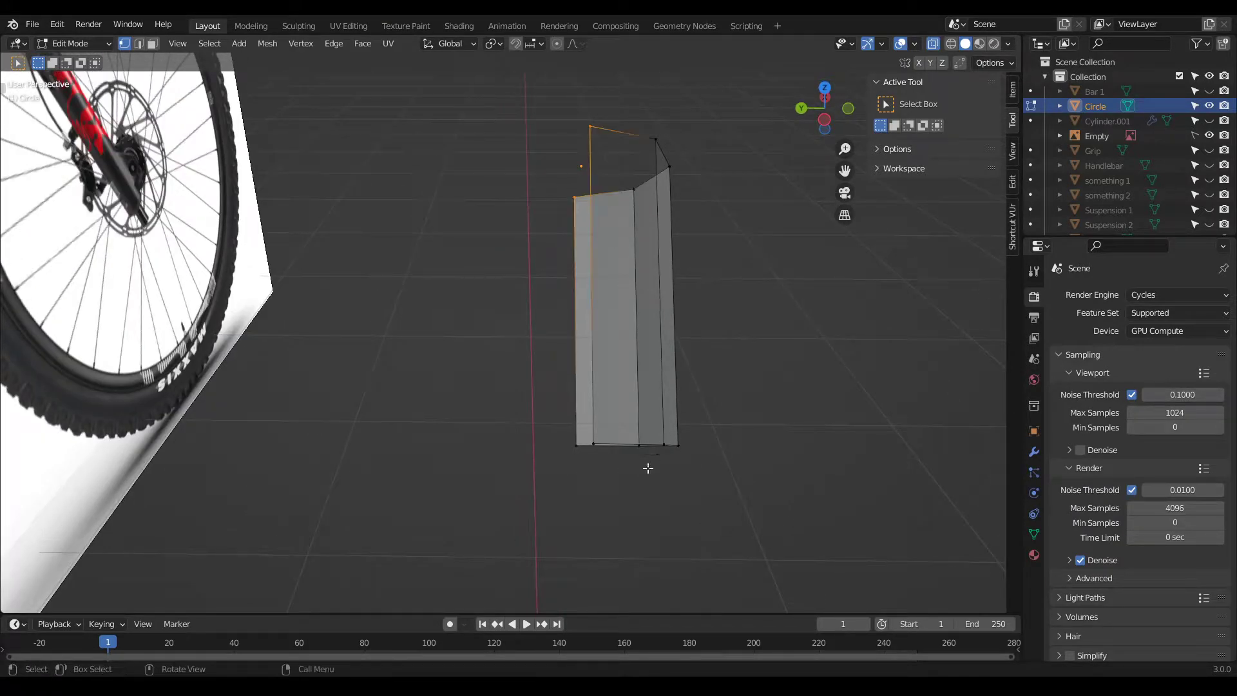
pyautogui.keyDown('shift'); pyautogui.moveTo(593, 464); pyautogui.dragTo(490, 370); pyautogui.keyUp('shift')
pyautogui.press('f')
pyautogui.moveTo(613, 484); pyautogui.dragTo(506, 394)
pyautogui.press('f')
# Step: Select the whole half-cylinder mesh and add a Mirror modifier to the object
pyautogui.moveTo(876, 518); pyautogui.dragTo(699, 493, button='middle')
pyautogui.press('a')
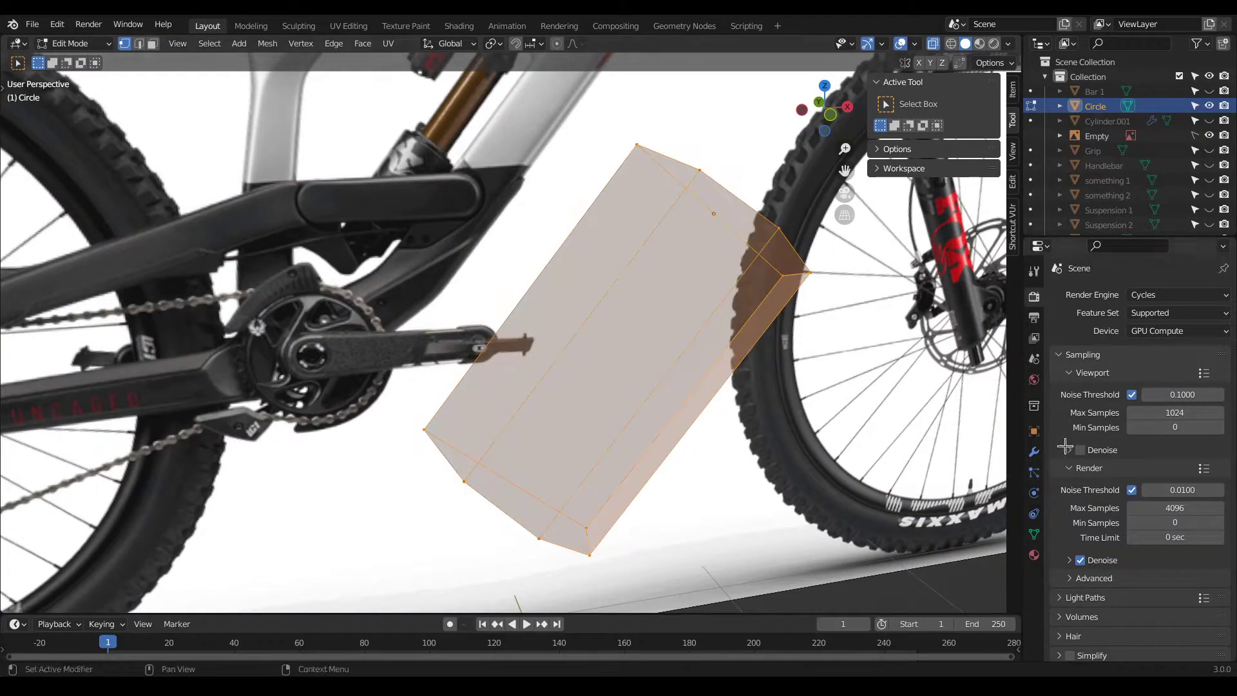
pyautogui.click(1034, 451)
pyautogui.click(1132, 295)
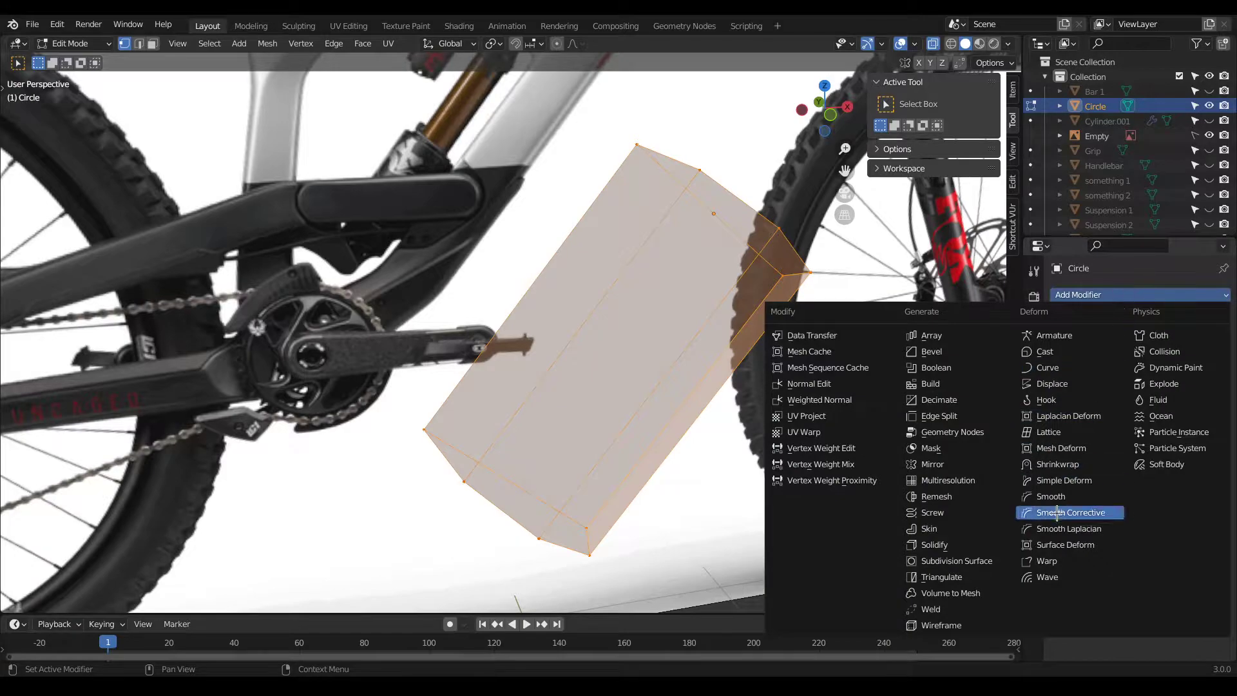
pyautogui.click(932, 464)
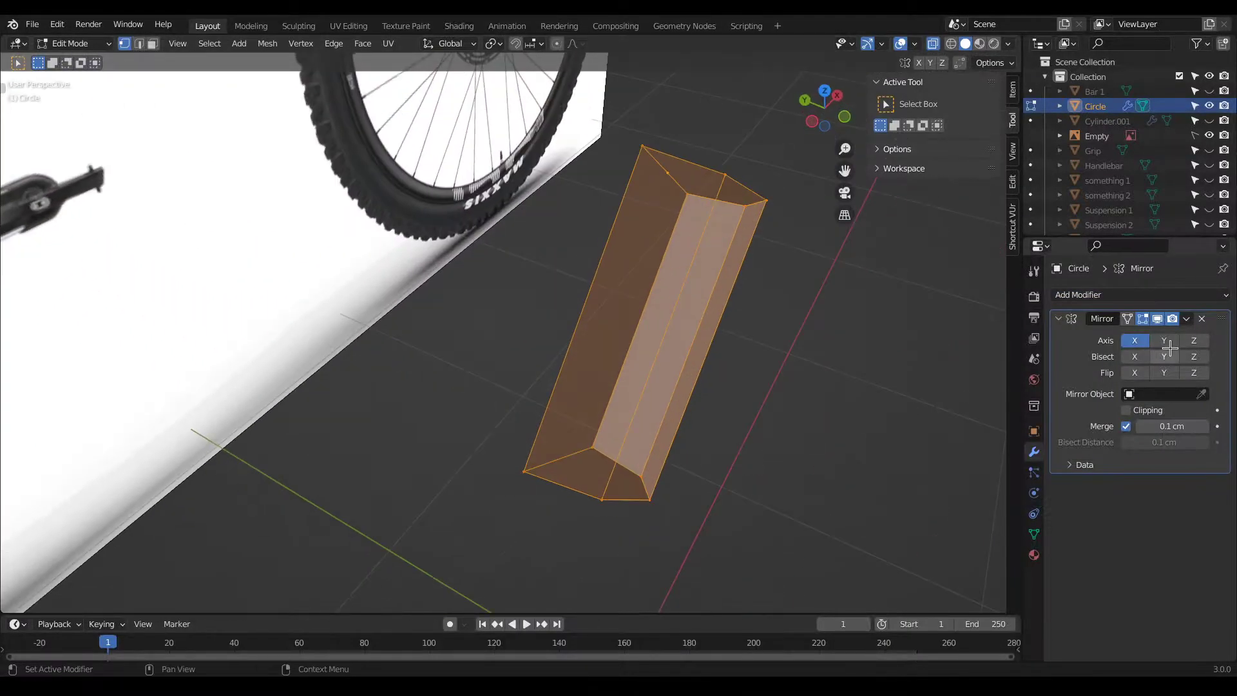
# Step: Change the Mirror modifier's axis from X to Y and turn off X-ray
pyautogui.click(1164, 340)
pyautogui.click(1134, 340)
pyautogui.moveTo(857, 380); pyautogui.dragTo(829, 388, button='middle')
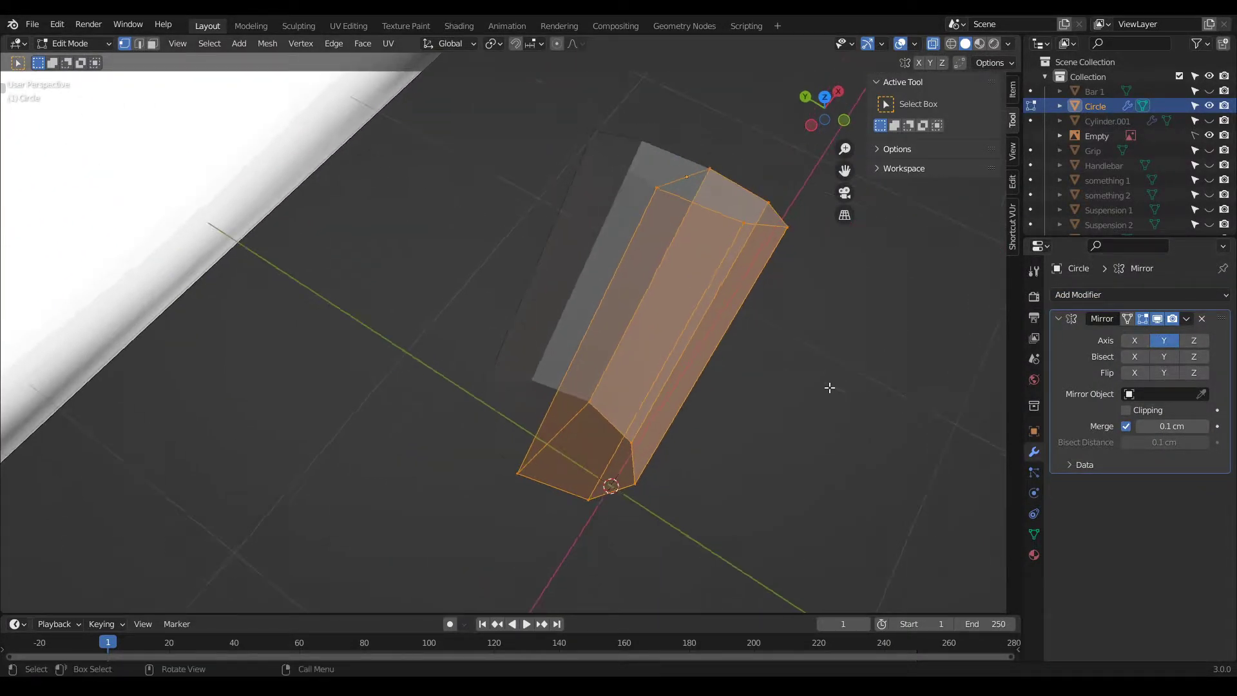
pyautogui.click(933, 45)
# Step: Delete the two end edges that span the open side of the half cylinder
pyautogui.moveTo(778, 341); pyautogui.dragTo(592, 281, button='middle')
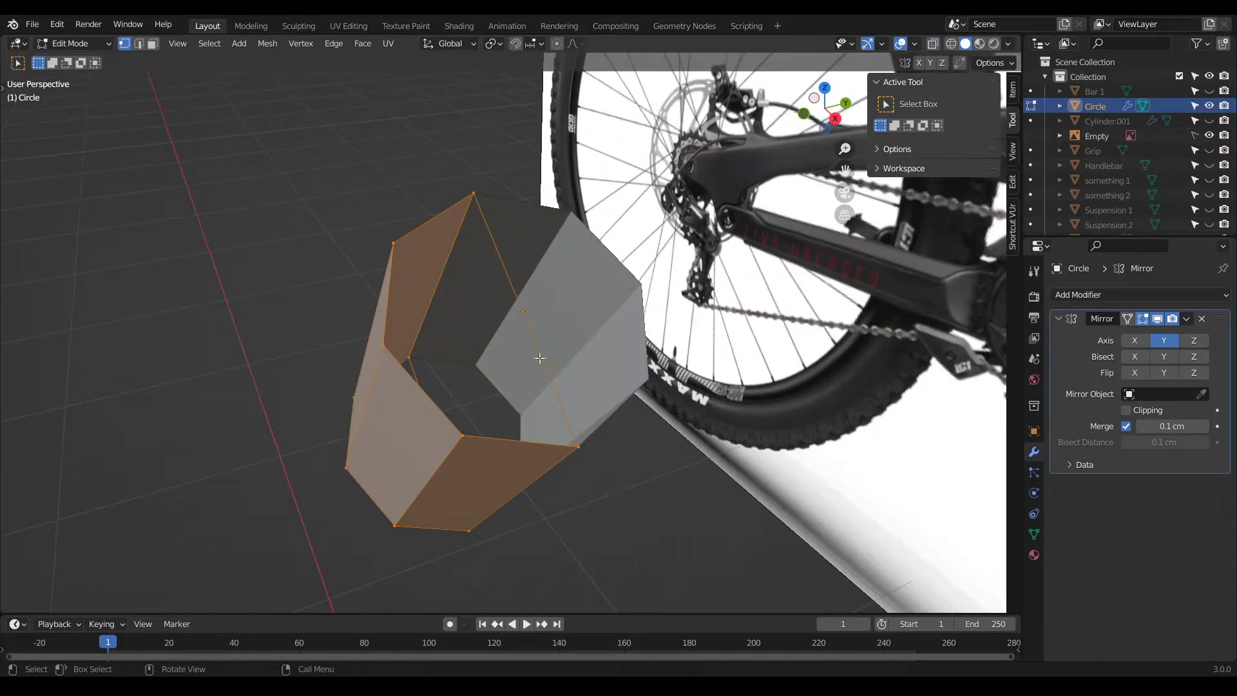
pyautogui.press('2')
pyautogui.moveTo(546, 378); pyautogui.dragTo(406, 385, button='middle')
pyautogui.press('x')
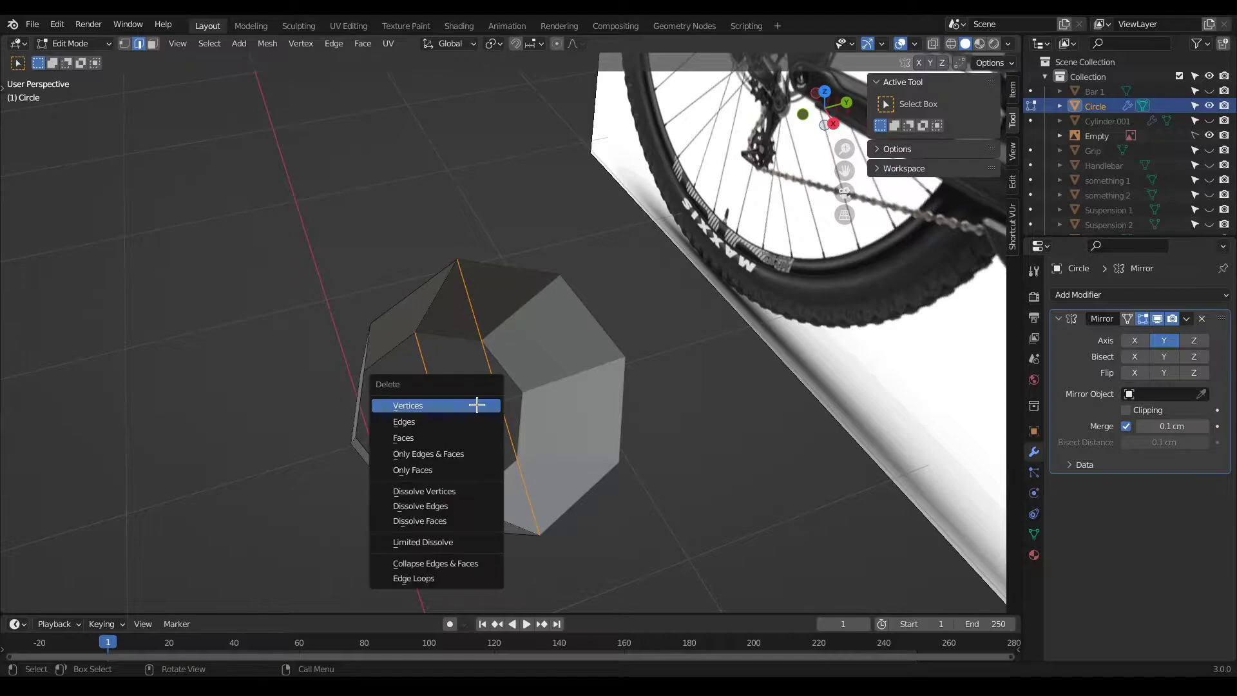
pyautogui.click(433, 422)
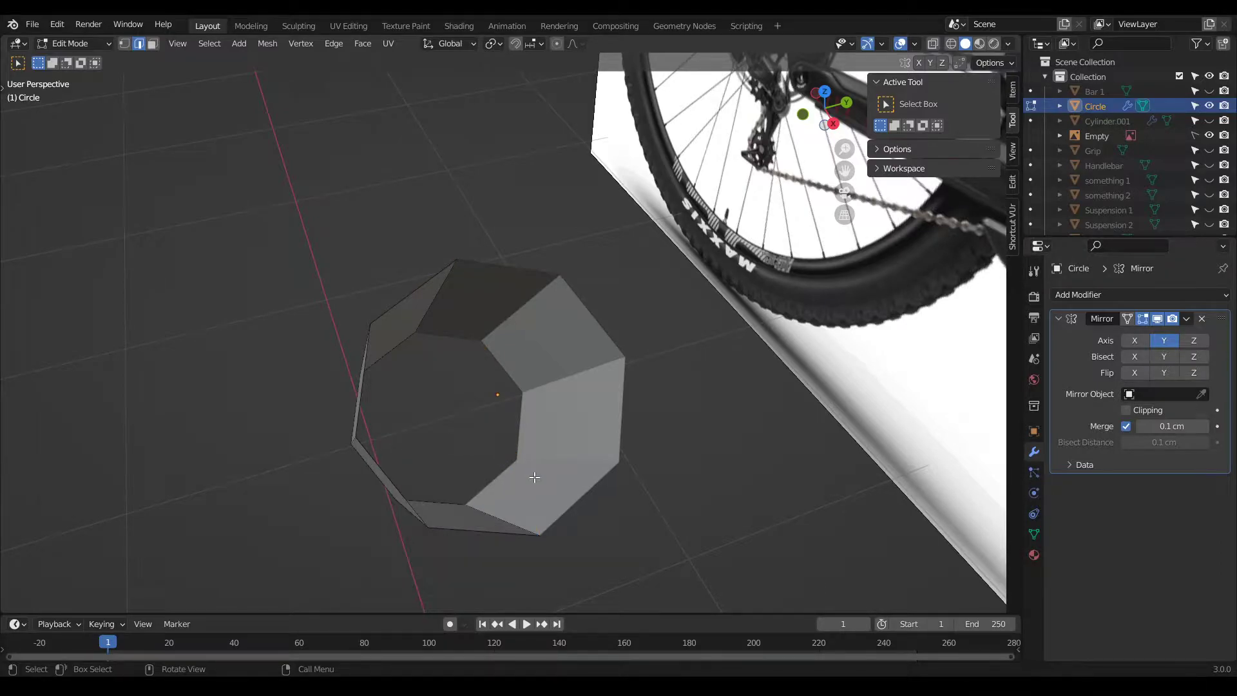
# Step: In front view with X-ray on, extrude the body's upper rim about 2.73 cm along local Z and scale it to 0.635
pyautogui.press('KP_1')
pyautogui.press('1')
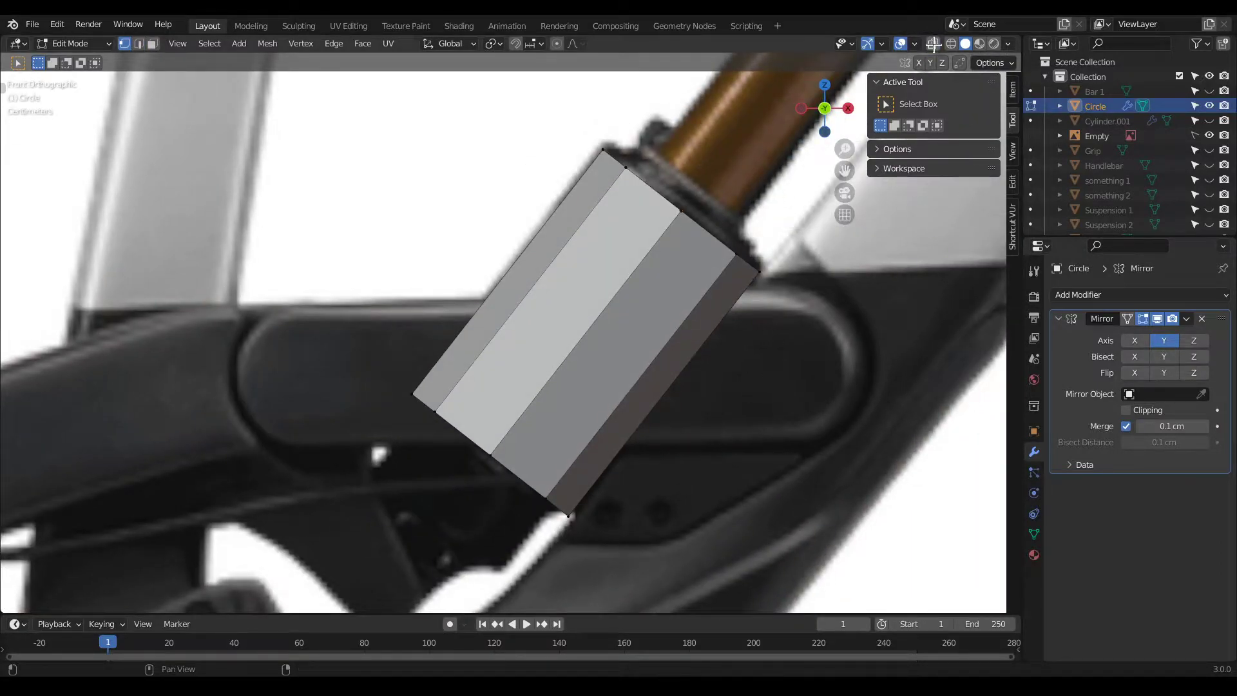
pyautogui.click(932, 44)
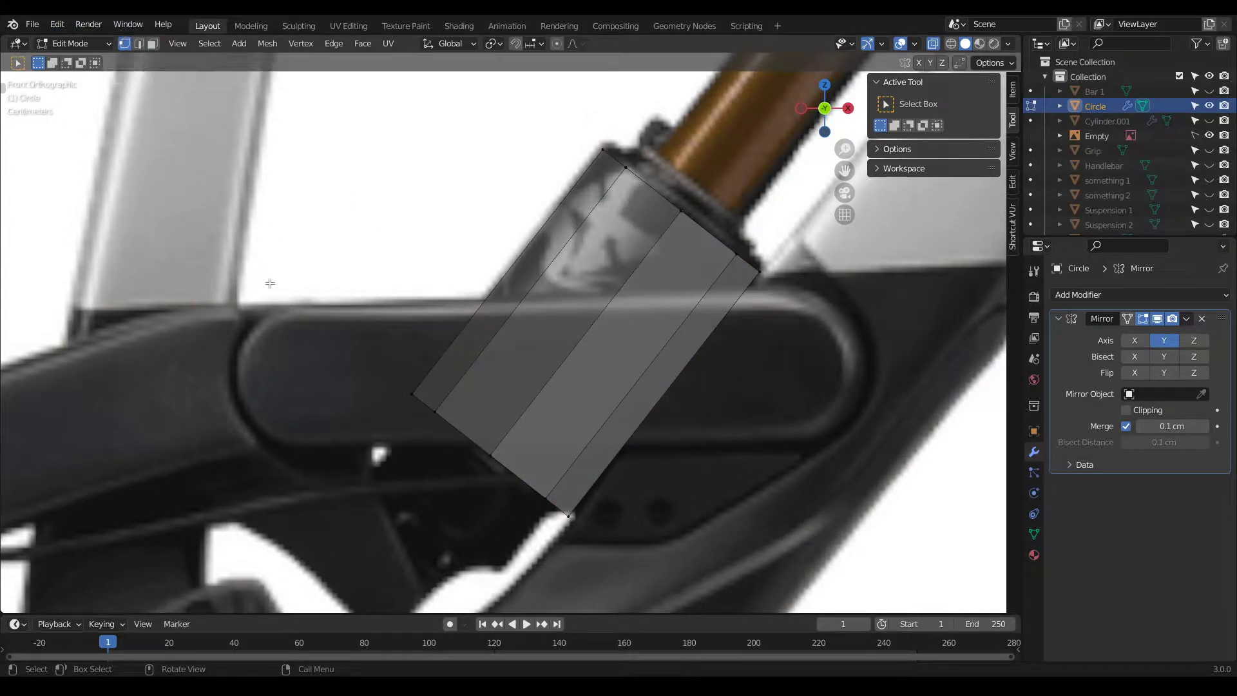
pyautogui.scroll(-4, 503, 361)
pyautogui.moveTo(560, 503); pyautogui.dragTo(428, 385)
pyautogui.moveTo(721, 392); pyautogui.dragTo(475, 241)
pyautogui.scroll(8, 548, 258)
pyautogui.press('e')
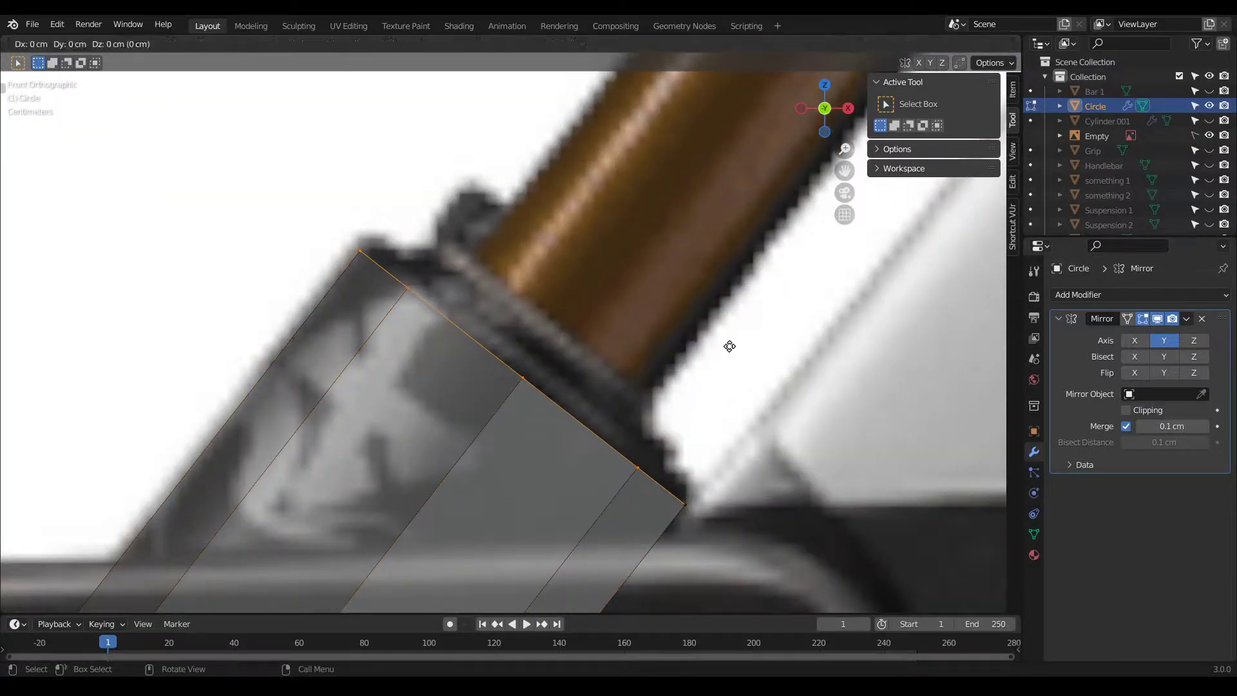
pyautogui.press('z')
pyautogui.press('z')
pyautogui.click(779, 312)
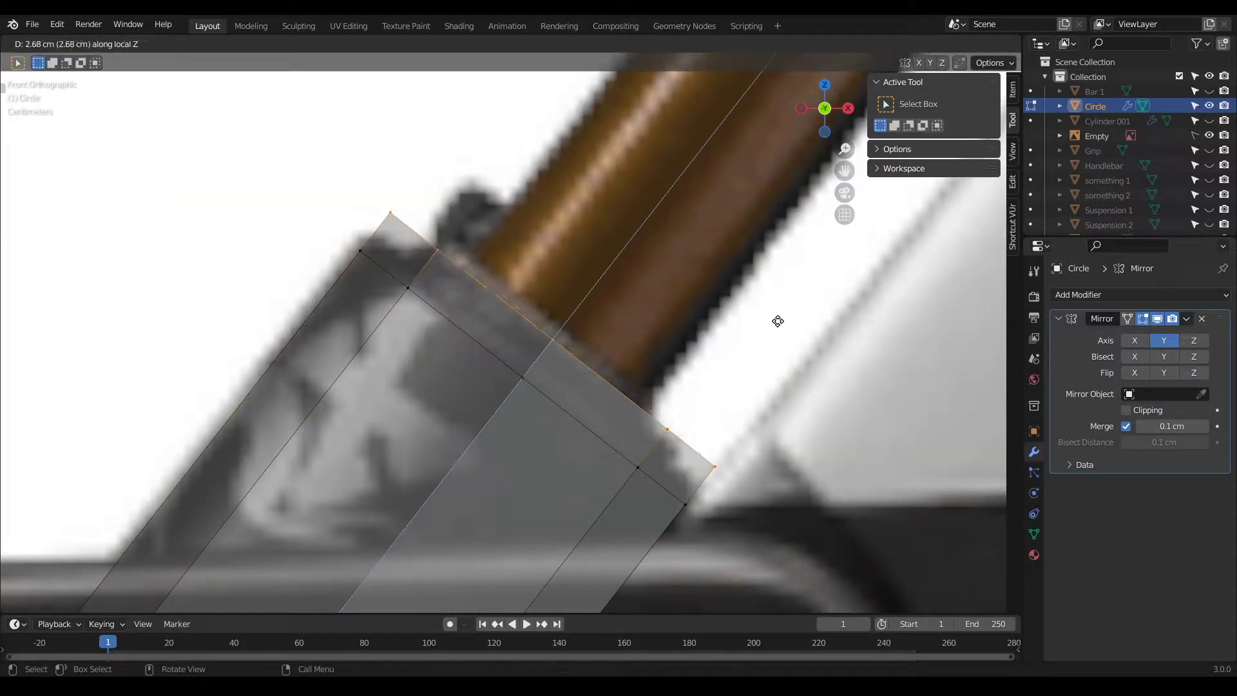
pyautogui.press('s')
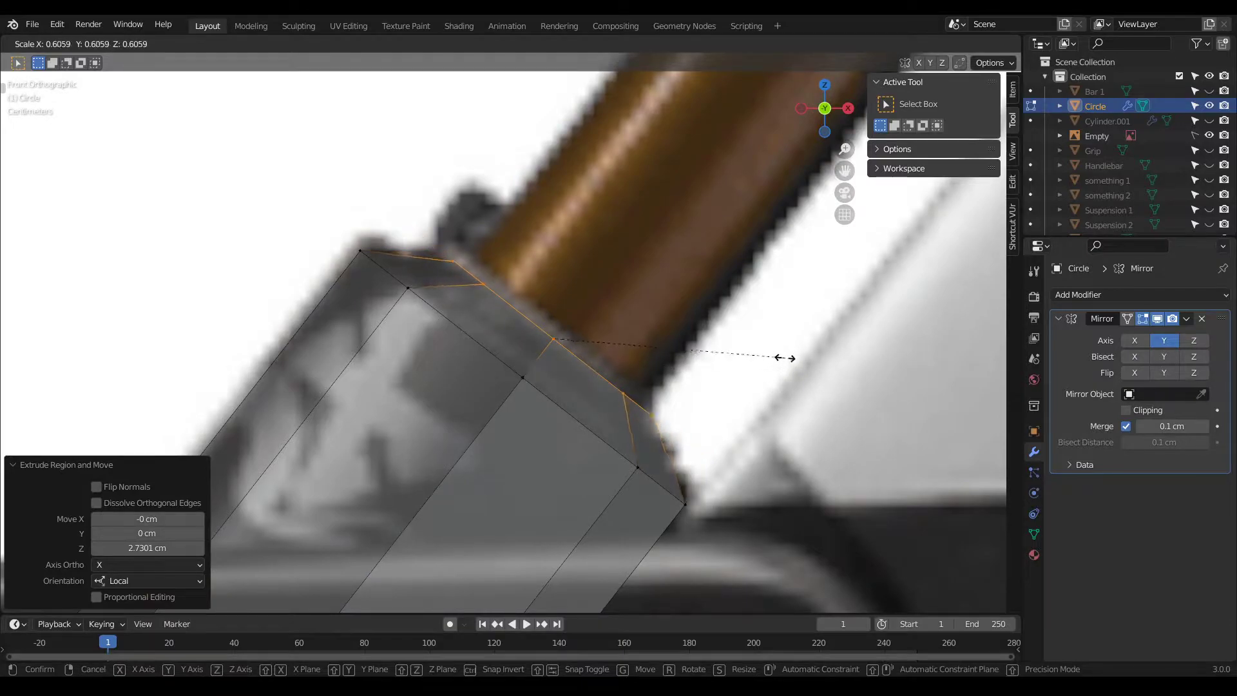
pyautogui.click(798, 361)
# Step: Extrude the narrowed rim about 38.4 cm along local Z, following the gold shaft in the reference image
pyautogui.scroll(-4, 570, 367)
pyautogui.scroll(-3, 570, 367)
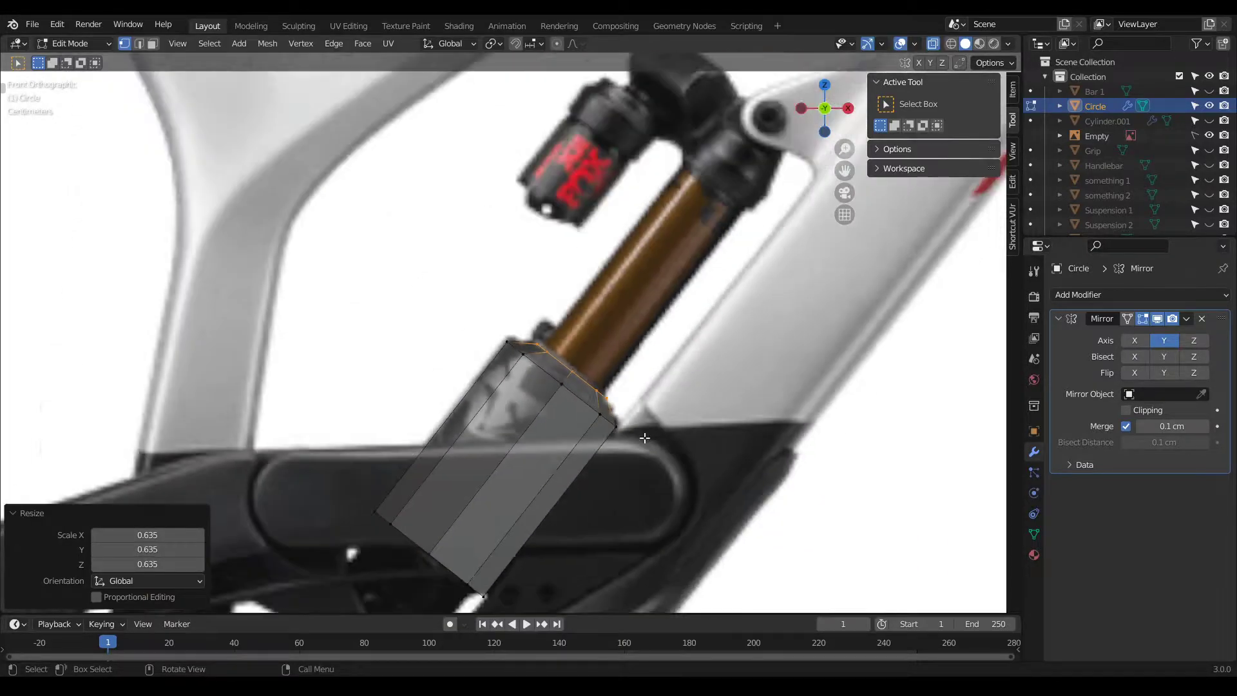
pyautogui.press('e')
pyautogui.press('z')
pyautogui.press('z')
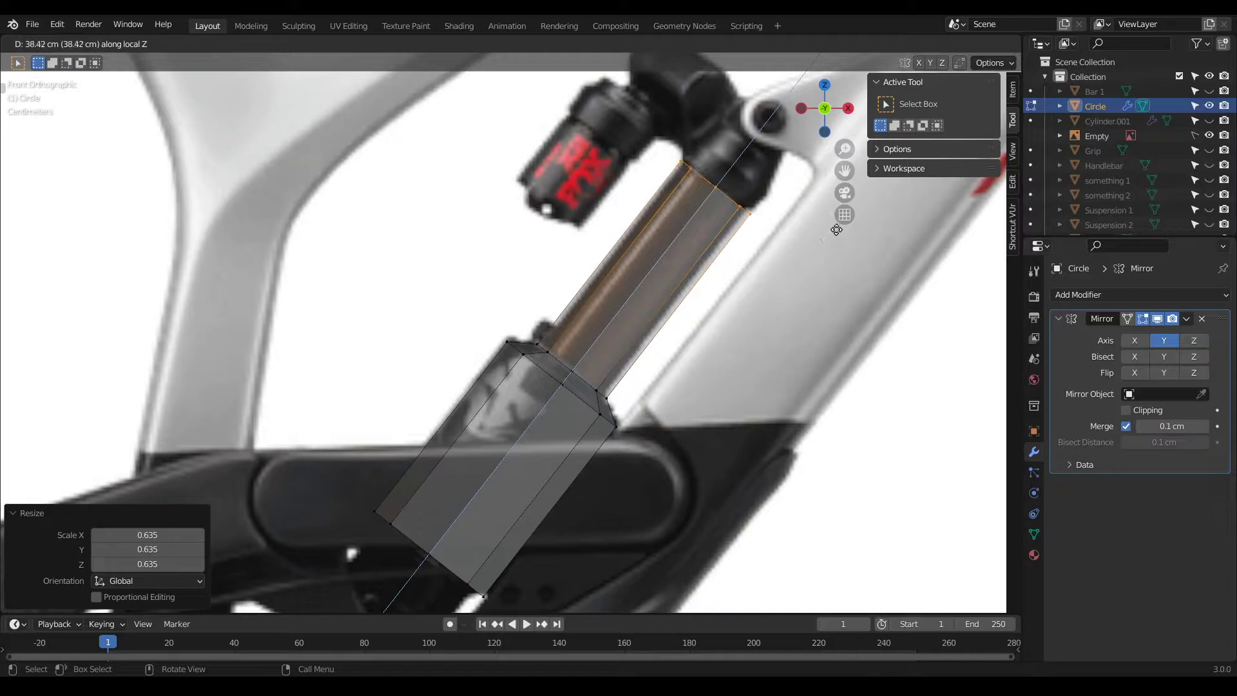
pyautogui.click(837, 230)
# Step: Edge slide the shaft's end ring back down by a factor of 0.973, close to the lower body
pyautogui.scroll(-5, 555, 336)
pyautogui.scroll(6, 641, 248)
pyautogui.scroll(2, 451, 442)
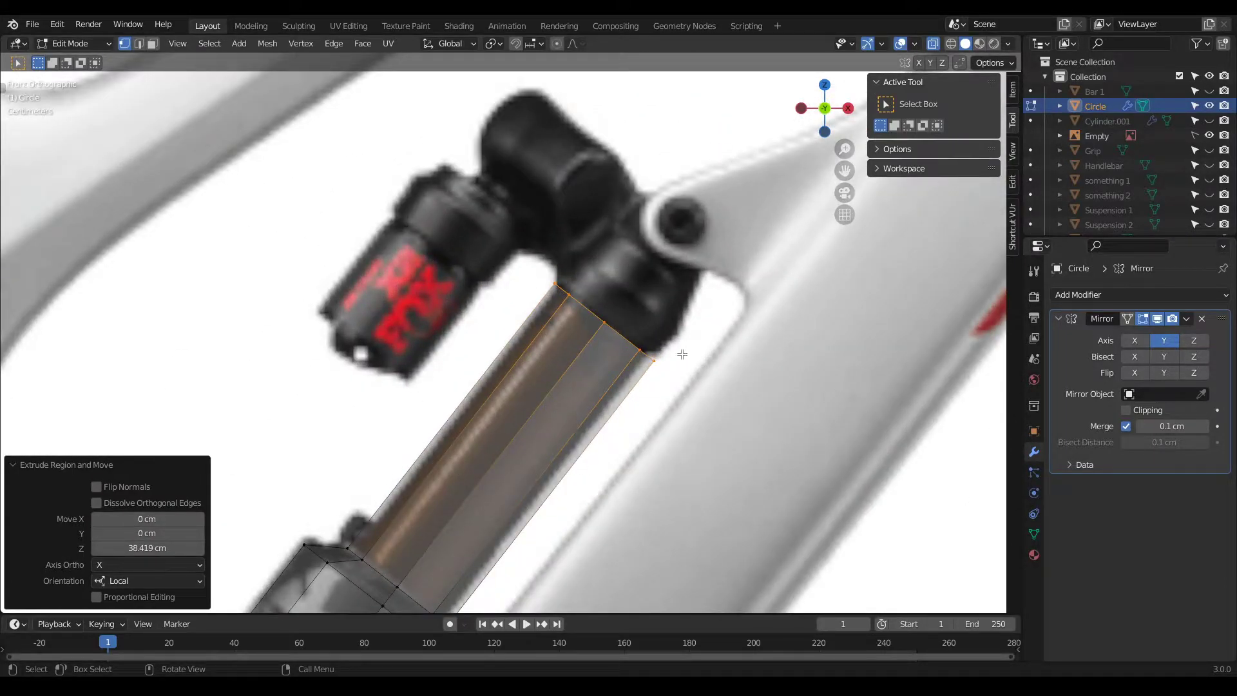
pyautogui.press('g')
pyautogui.press('g')
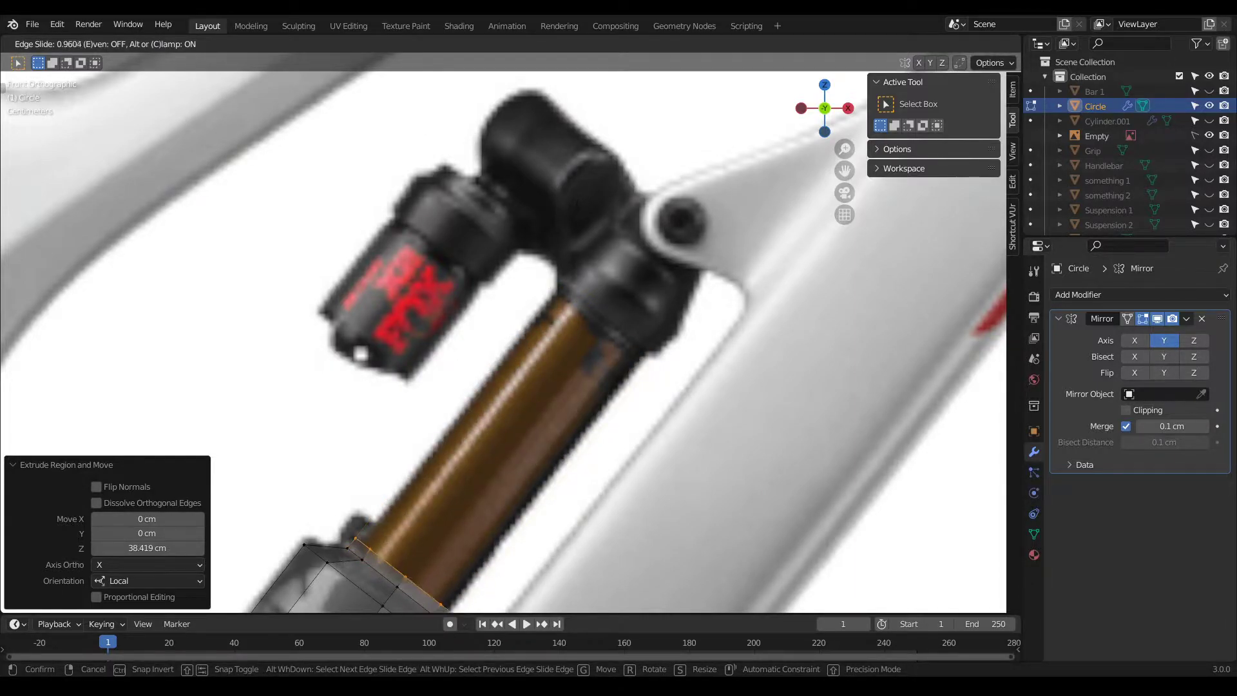
pyautogui.click(422, 312)
# Step: Scale the selected ring to 0.833 and move it about -0.336 cm along local Z to match the shaft's base
pyautogui.scroll(-3, 419, 322)
pyautogui.scroll(2, 381, 574)
pyautogui.scroll(3, 448, 501)
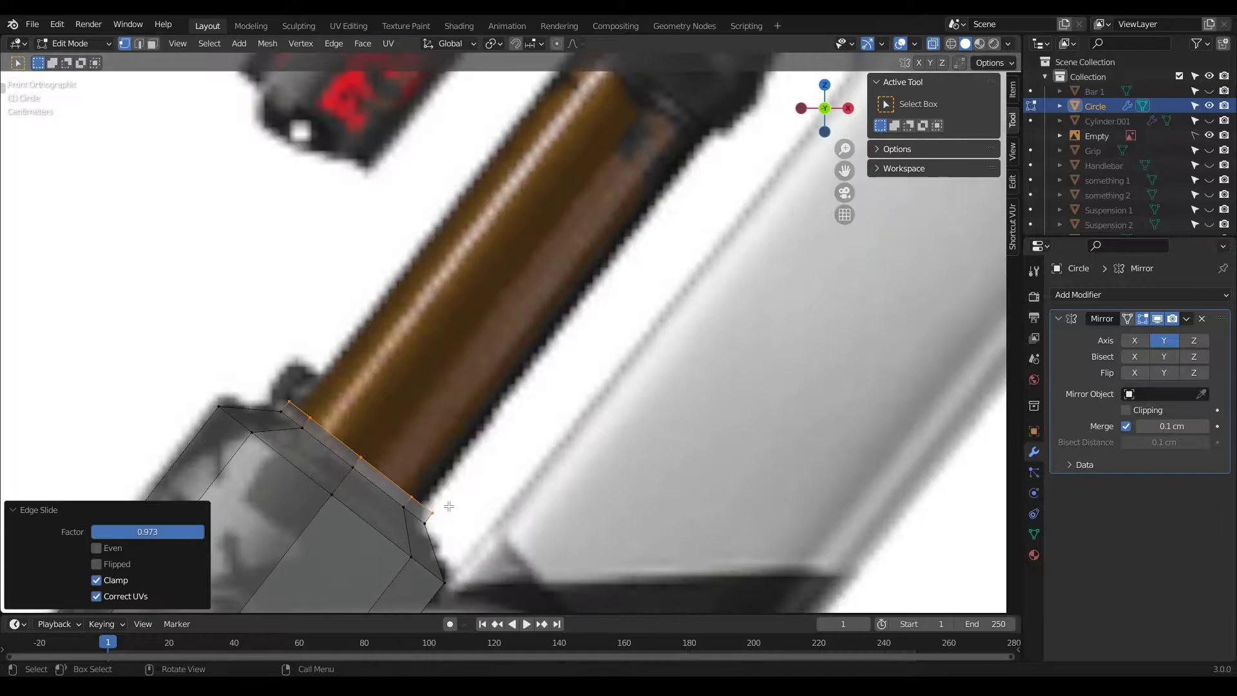
pyautogui.press('s')
pyautogui.click(560, 520)
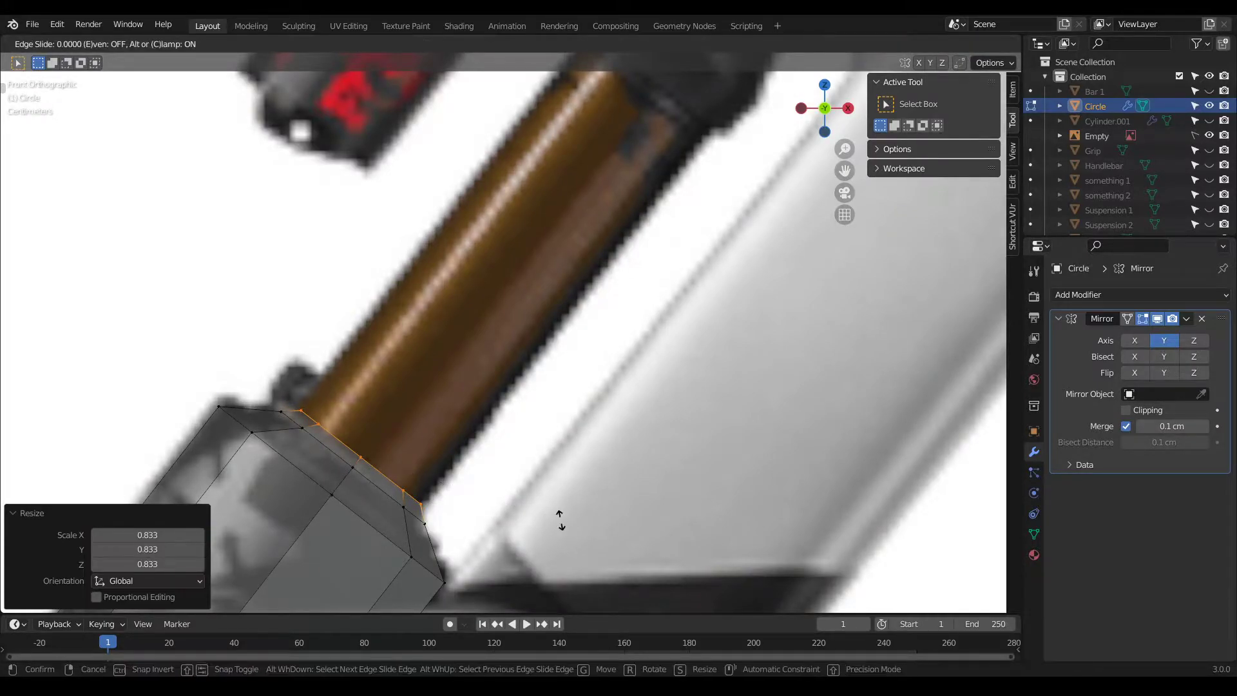
pyautogui.press('g')
pyautogui.press('z')
pyautogui.press('z')
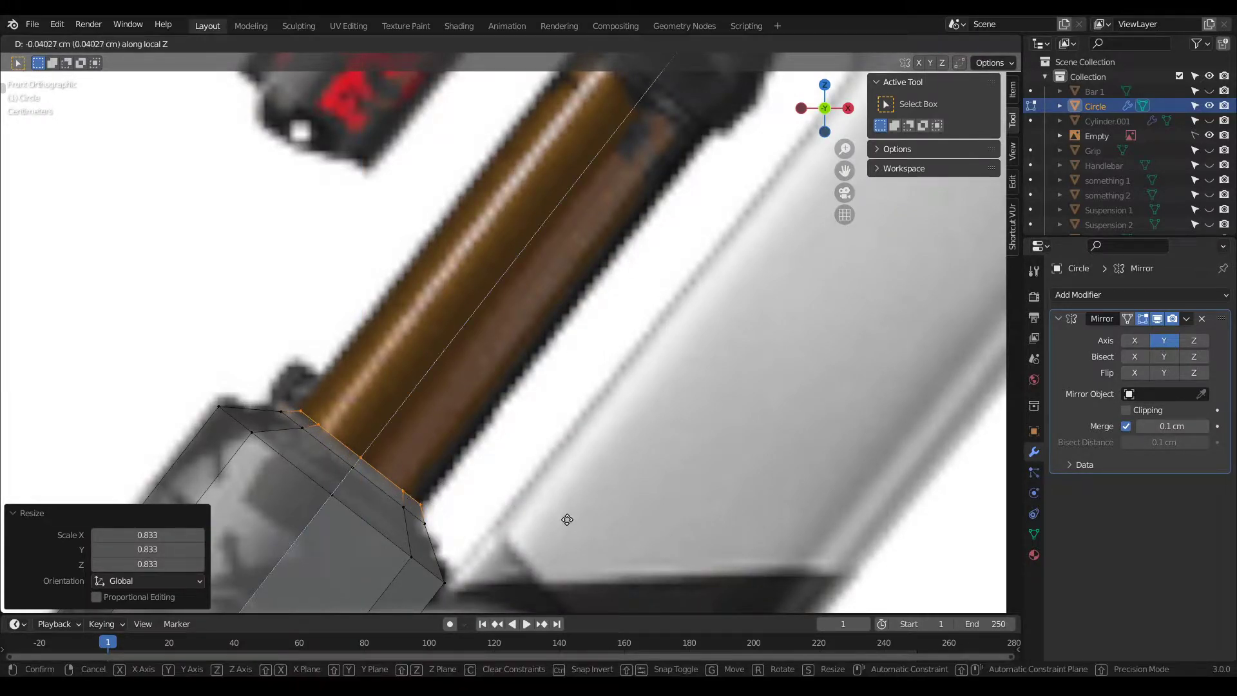
pyautogui.click(566, 518)
# Step: Extrude the base ring about 36.8 cm along local Z up to the shock's black upper mount
pyautogui.scroll(-2, 392, 476)
pyautogui.scroll(1, 392, 475)
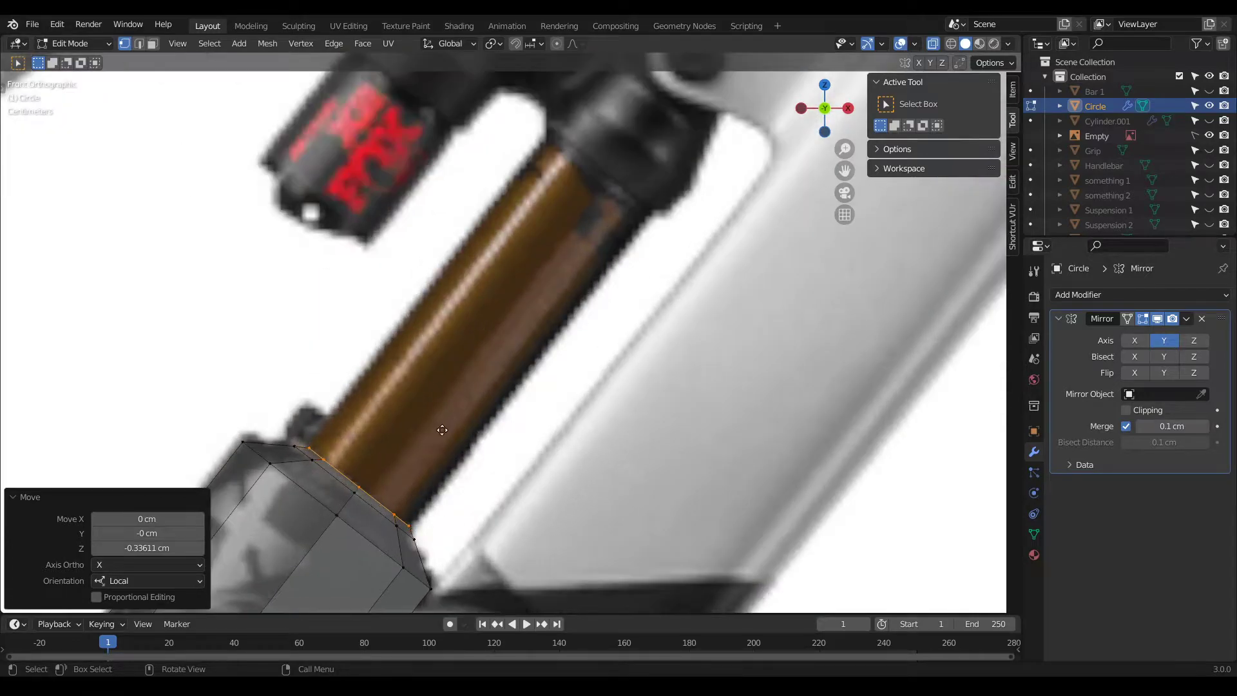
pyautogui.press('g')
pyautogui.press('x')
pyautogui.press('x')
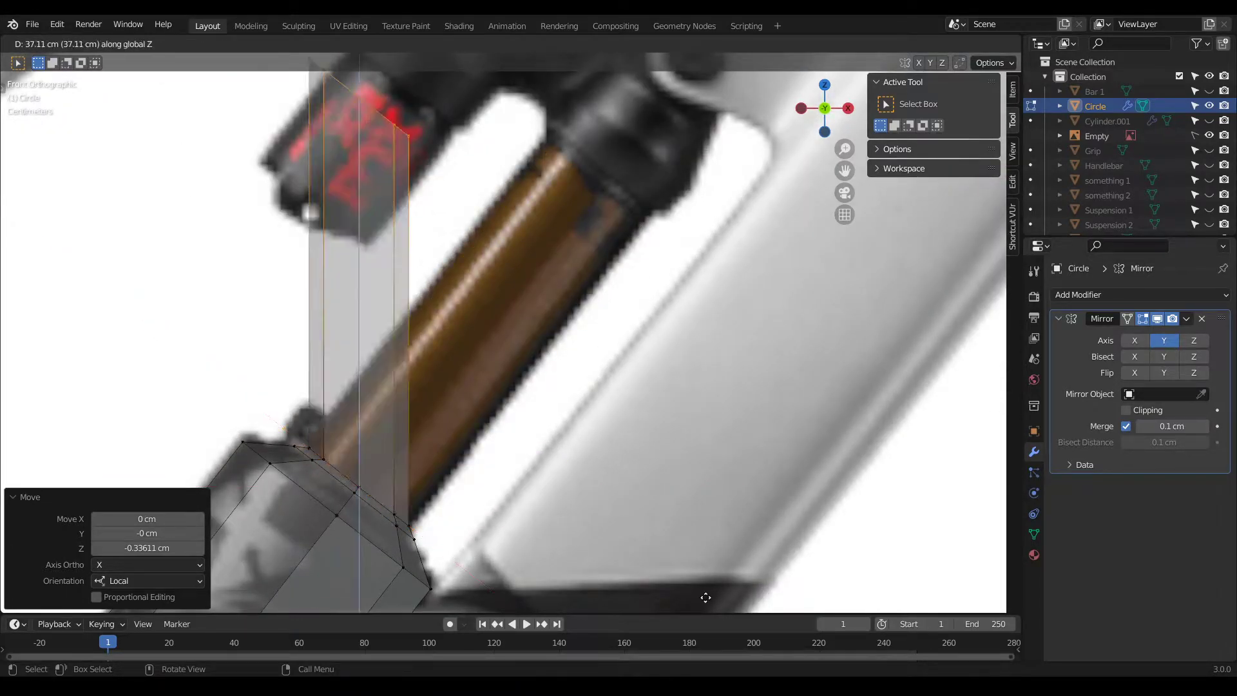
pyautogui.press('z')
pyautogui.press('z')
pyautogui.click(696, 138)
pyautogui.scroll(-2, 697, 138)
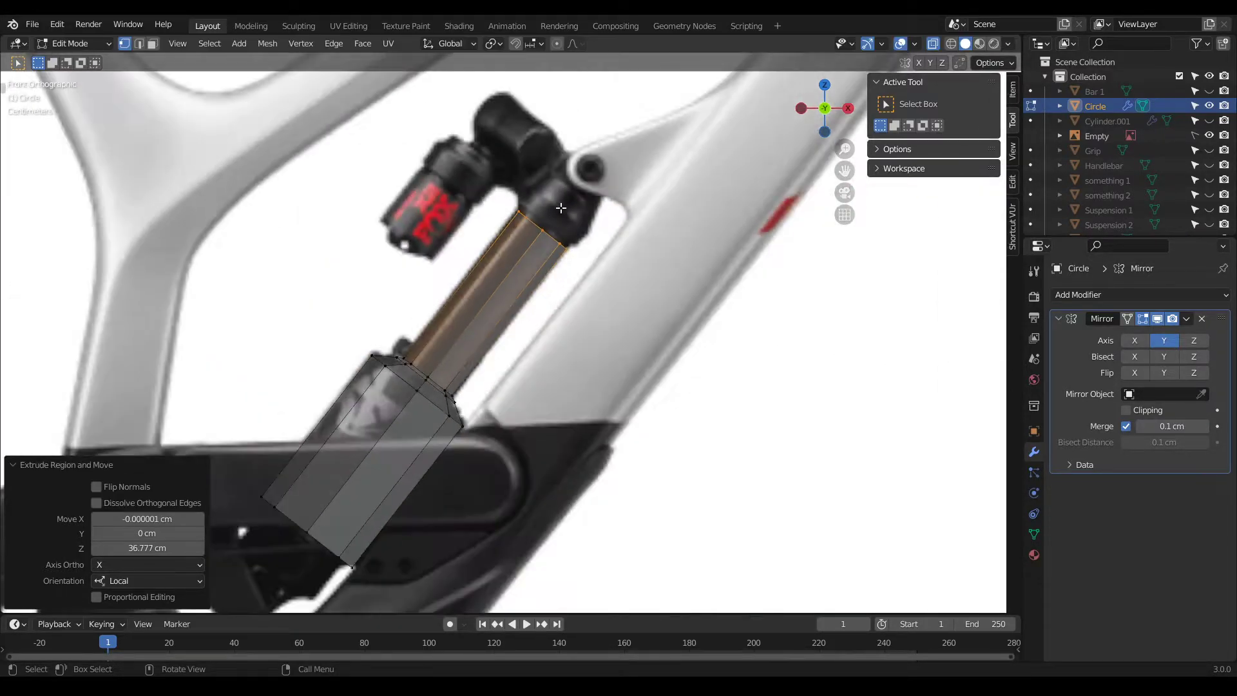
# Step: Extrude the shaft's upper ring about 1.33 cm along local Z and scale it to 1.084
pyautogui.scroll(3, 568, 208)
pyautogui.press('g')
pyautogui.press('z')
pyautogui.press('z')
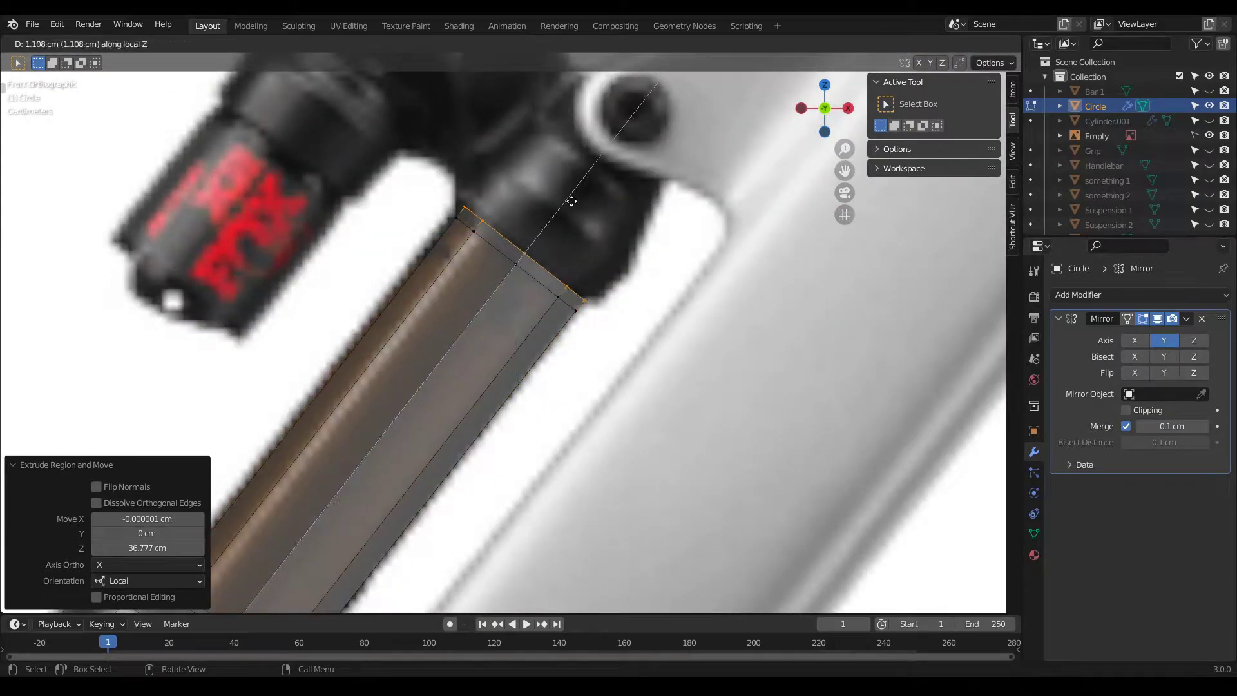
pyautogui.click(574, 199)
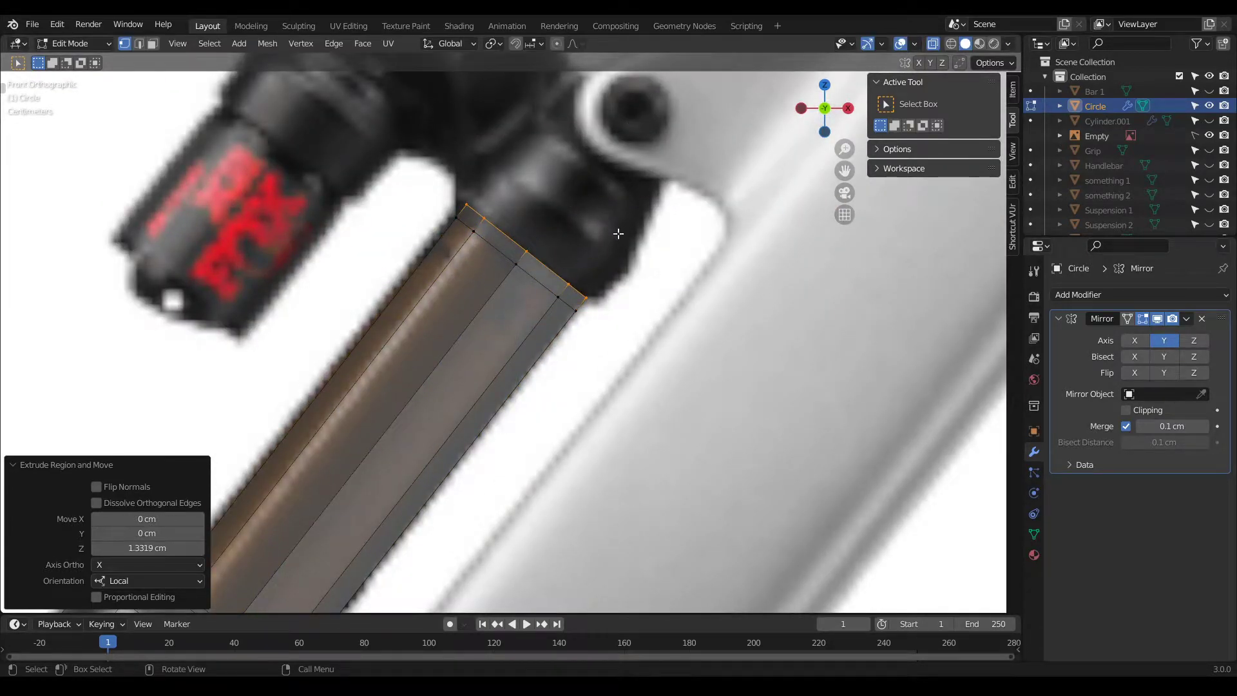
pyautogui.press('s')
pyautogui.click(661, 277)
pyautogui.scroll(-3, 472, 282)
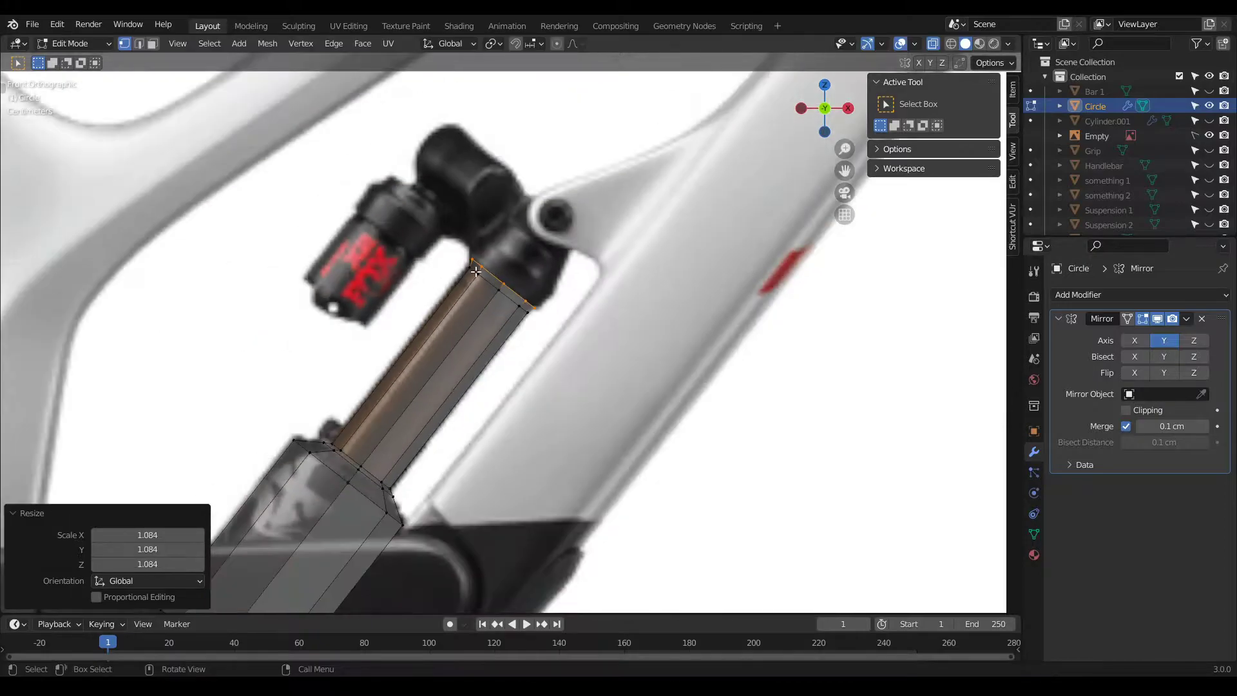
# Step: Extrude the ring farther along local Z into the black upper mount and widen it by a scale of 1.089
pyautogui.scroll(4, 472, 281)
pyautogui.press('g')
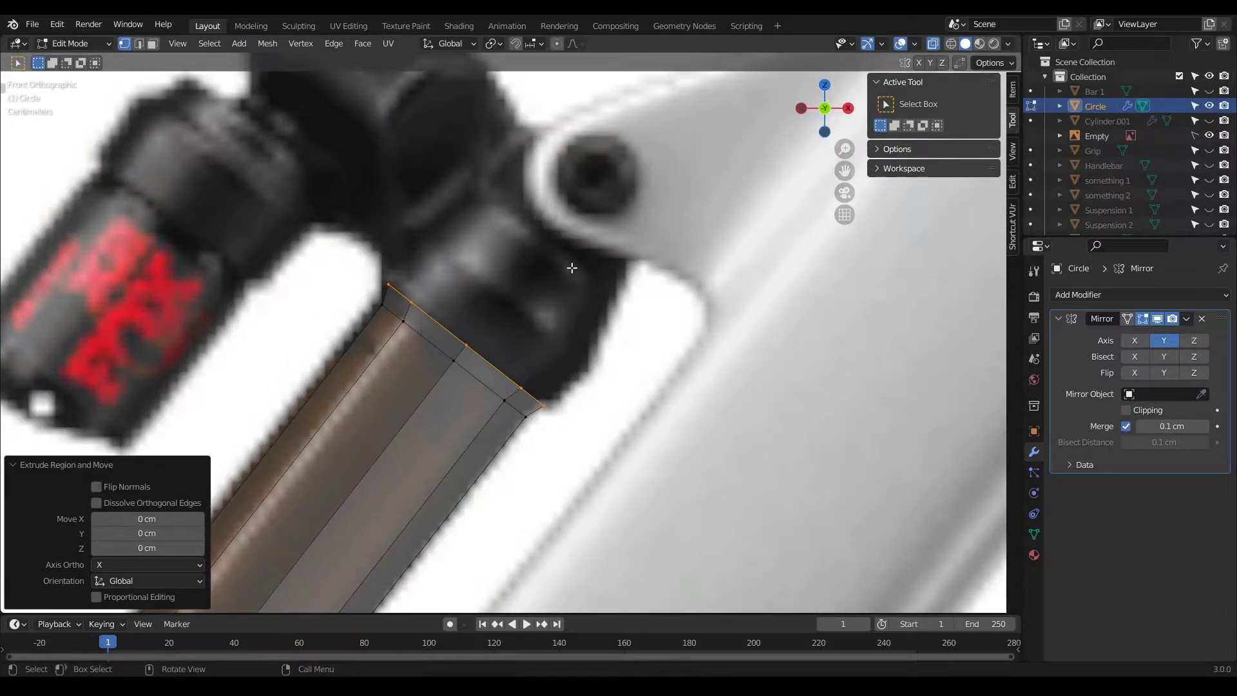
pyautogui.press('g')
pyautogui.press('z')
pyautogui.press('z')
pyautogui.click(633, 242)
pyautogui.press('s')
pyautogui.click(649, 249)
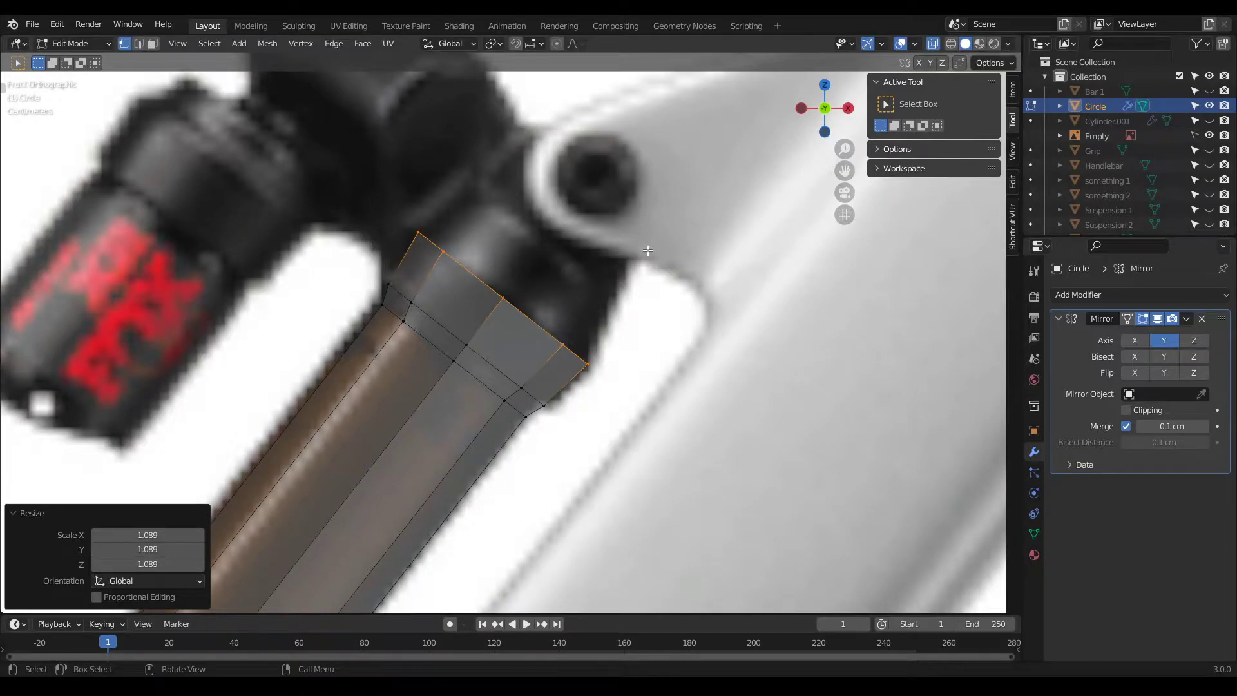
# Step: Extrude the upper mount's ring about 4.41 cm along local Z and scale it down to 0.749
pyautogui.scroll(-4, 649, 250)
pyautogui.scroll(4, 312, 137)
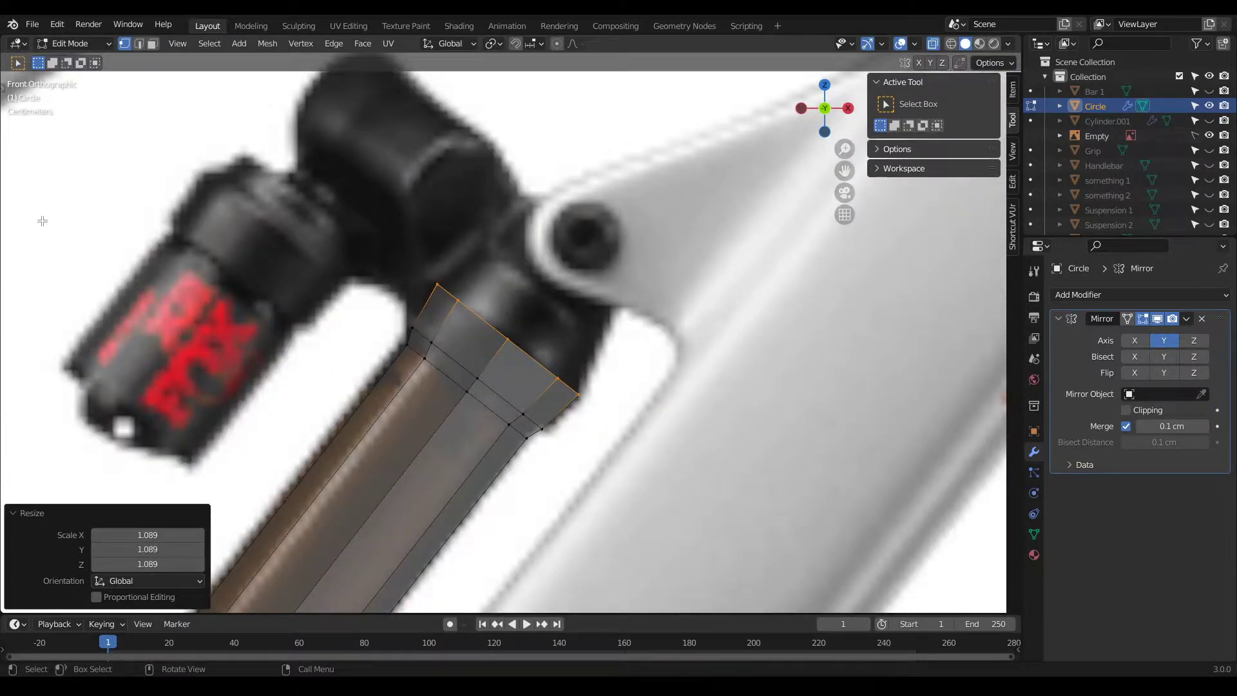
pyautogui.scroll(-4, 568, 403)
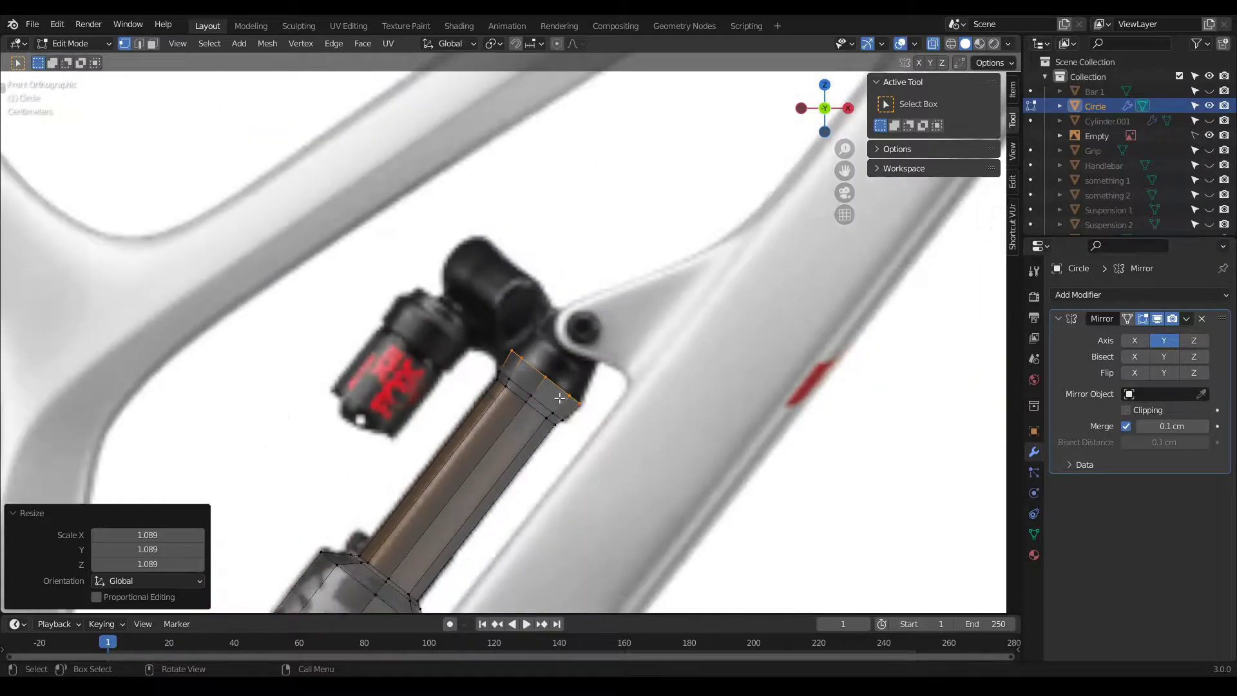
pyautogui.scroll(3, 574, 373)
pyautogui.press('g')
pyautogui.press('z')
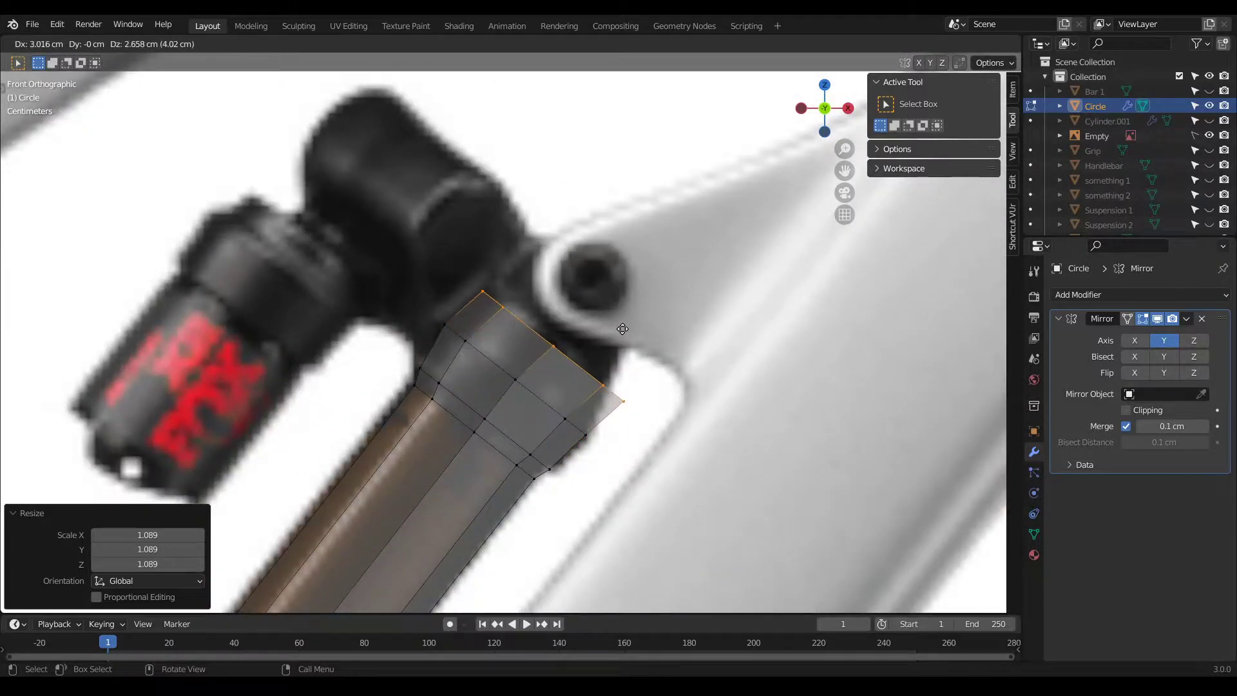
pyautogui.click(620, 325)
pyautogui.scroll(3, 645, 361)
pyautogui.press('s')
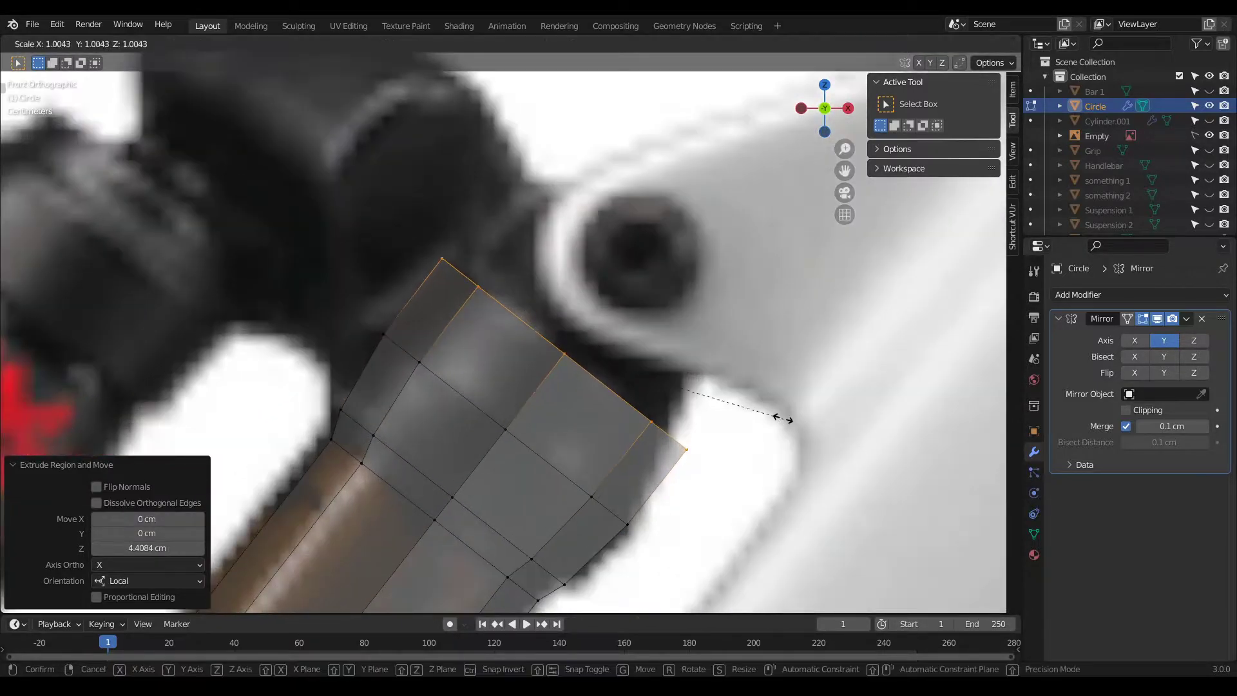
pyautogui.click(731, 392)
pyautogui.rightClick(728, 392)
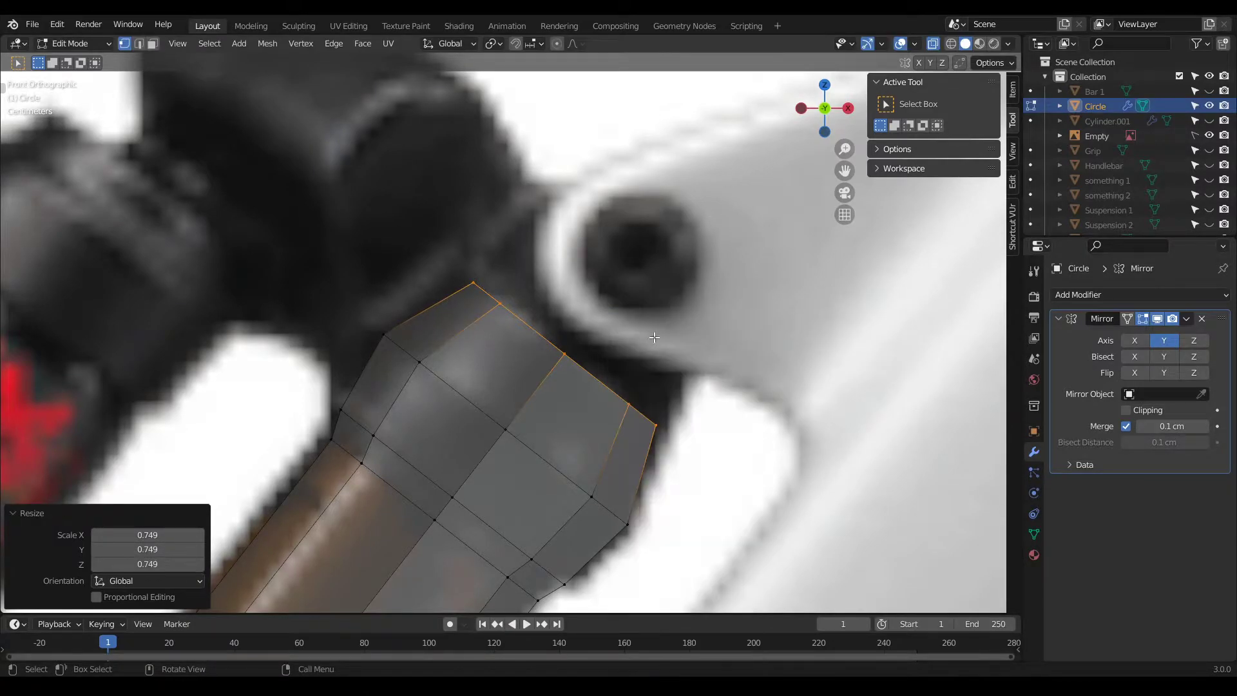
# Step: Extrude the narrowed ring about 8.76 cm along local Z past the pivot bolt and move it about 2.24 cm farther
pyautogui.scroll(-3, 545, 312)
pyautogui.press('e')
pyautogui.press('z')
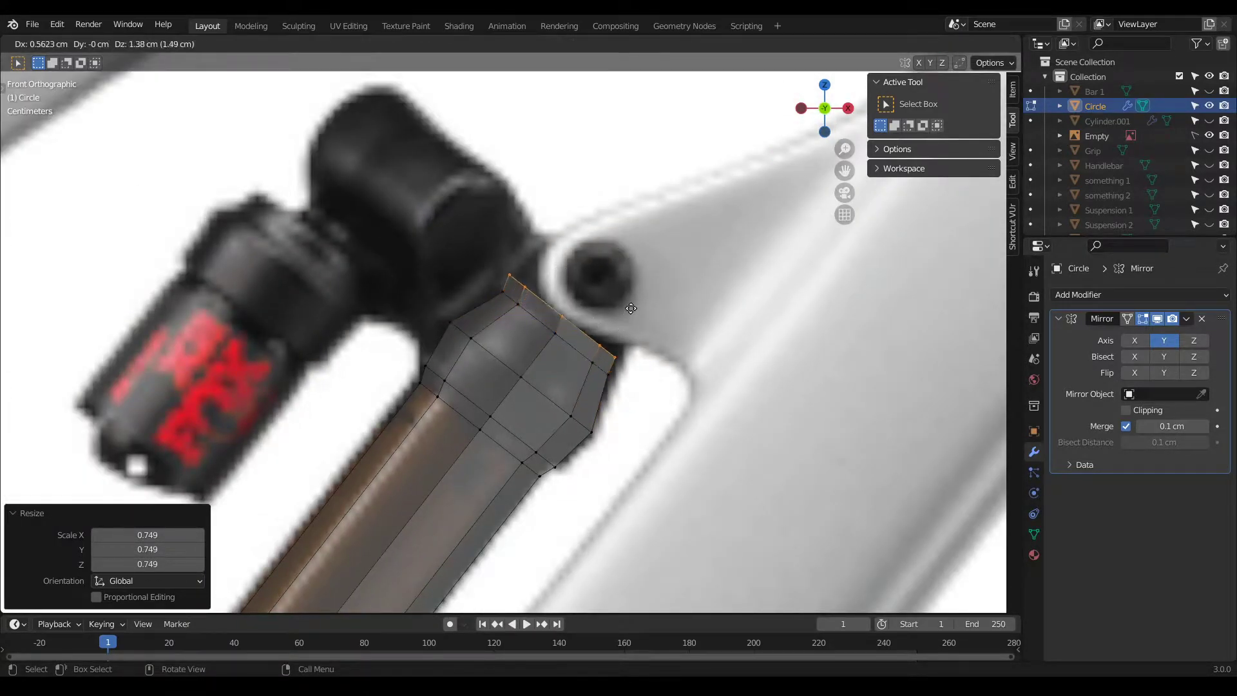
pyautogui.click(688, 240)
pyautogui.press('s')
pyautogui.rightClick(851, 303)
pyautogui.press('g')
pyautogui.press('z')
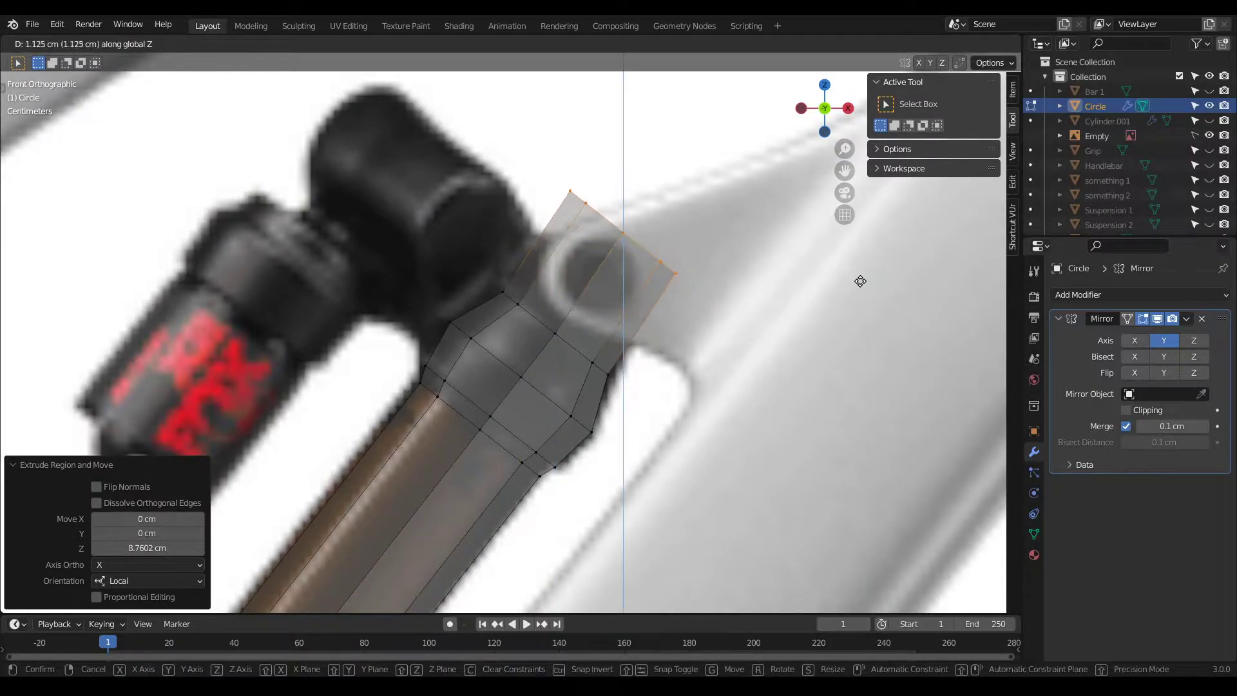
pyautogui.click(868, 277)
# Step: Add four evenly spaced loop cuts across the new end section over the pivot bolt
pyautogui.hotkey('ctrl', 'r')
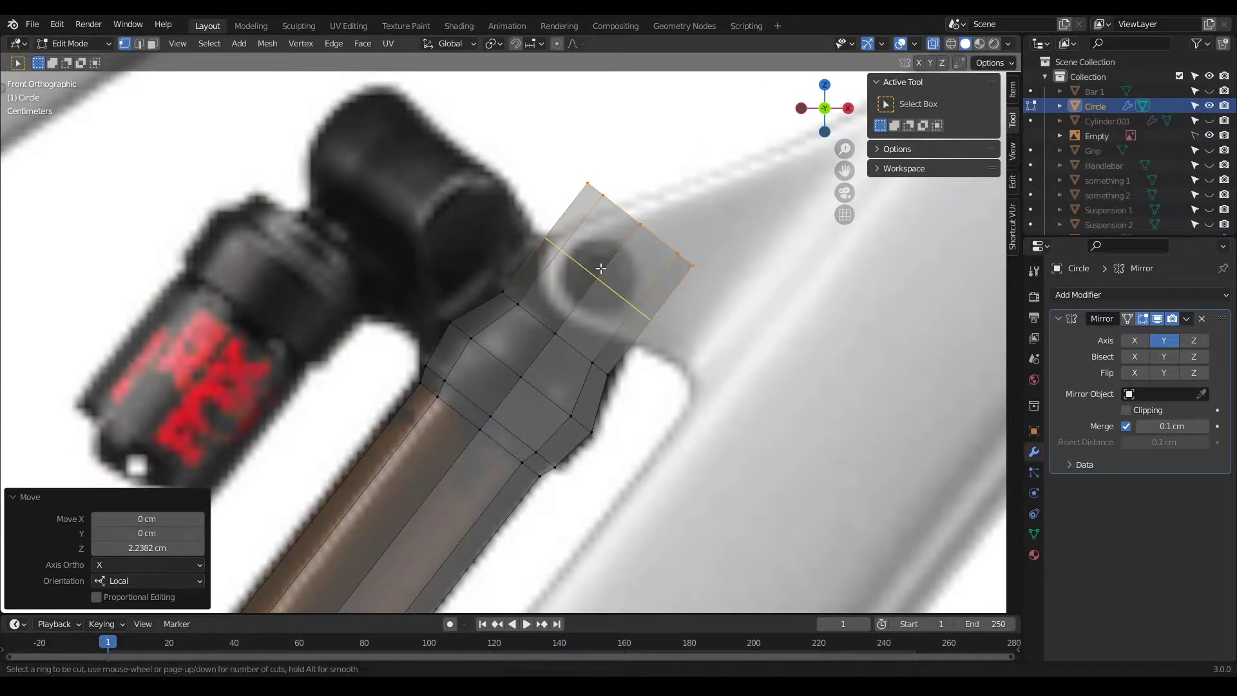
pyautogui.scroll(1, 600, 268)
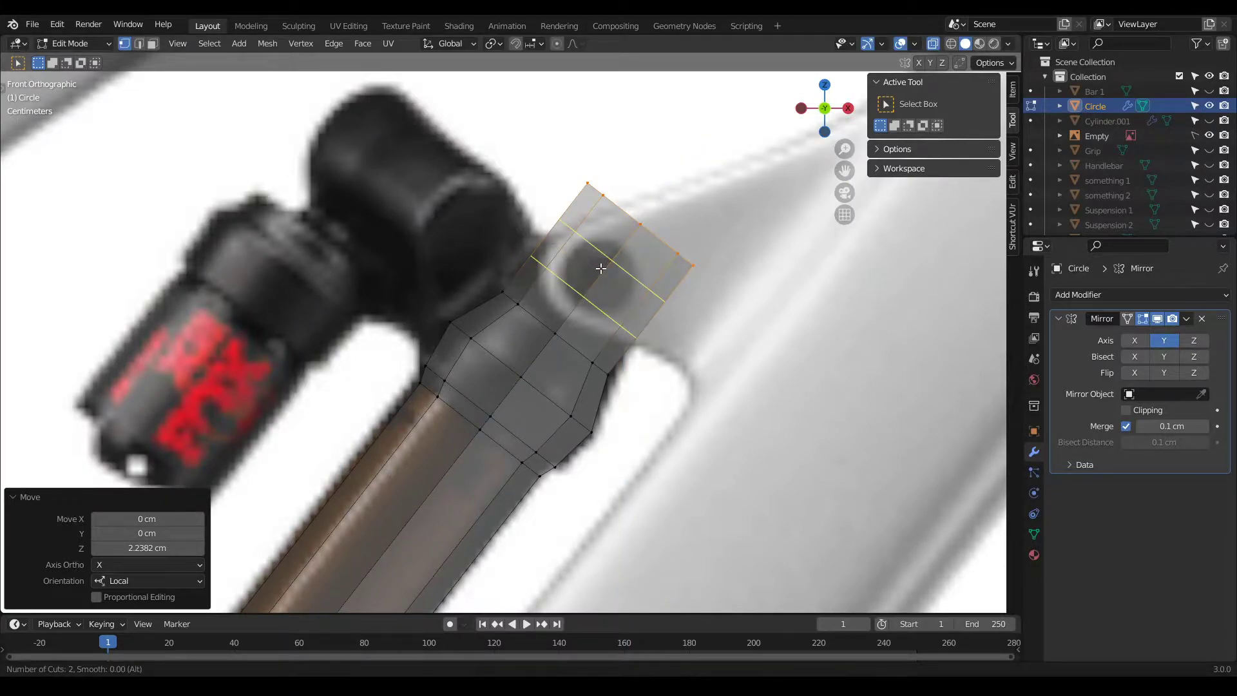
pyautogui.scroll(1, 601, 268)
pyautogui.scroll(1, 600, 268)
pyautogui.click(600, 268)
pyautogui.rightClick(601, 268)
# Step: Add a centred lengthwise loop cut in each of the two middle face columns and switch to face selection
pyautogui.hotkey('ctrl', 'r')
pyautogui.click(614, 219)
pyautogui.rightClick(614, 219)
pyautogui.keyDown('alt'); pyautogui.click(654, 260); pyautogui.keyUp('alt')
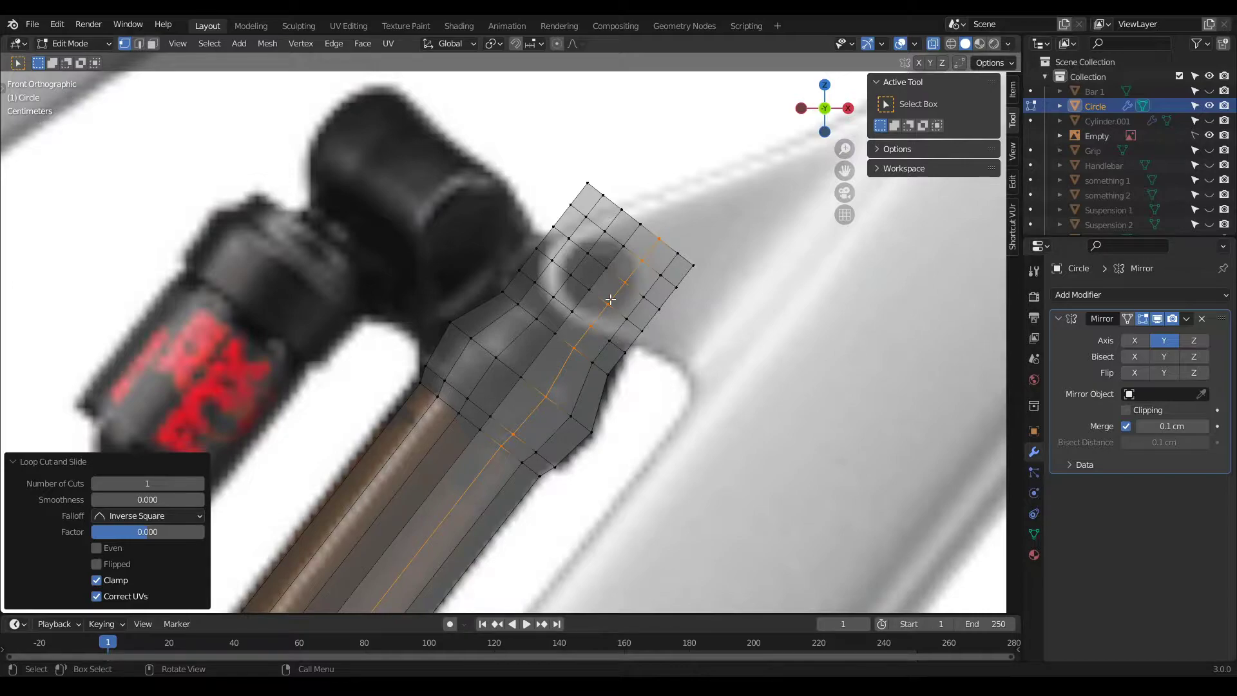
pyautogui.press('3')
pyautogui.scroll(3, 606, 313)
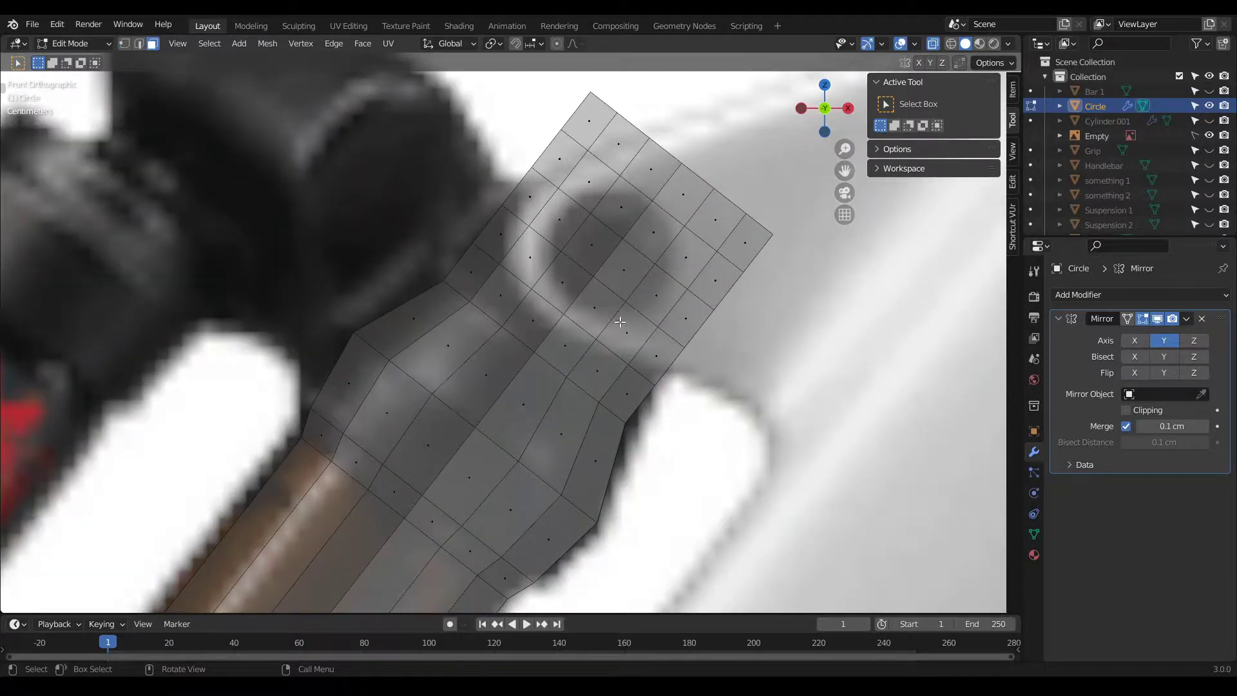
# Step: Select a three-by-three block of faces over the pivot bolt on the upper mount
pyautogui.moveTo(625, 342); pyautogui.dragTo(554, 214)
pyautogui.keyDown('shift'); pyautogui.moveTo(699, 278); pyautogui.dragTo(675, 256); pyautogui.keyUp('shift')
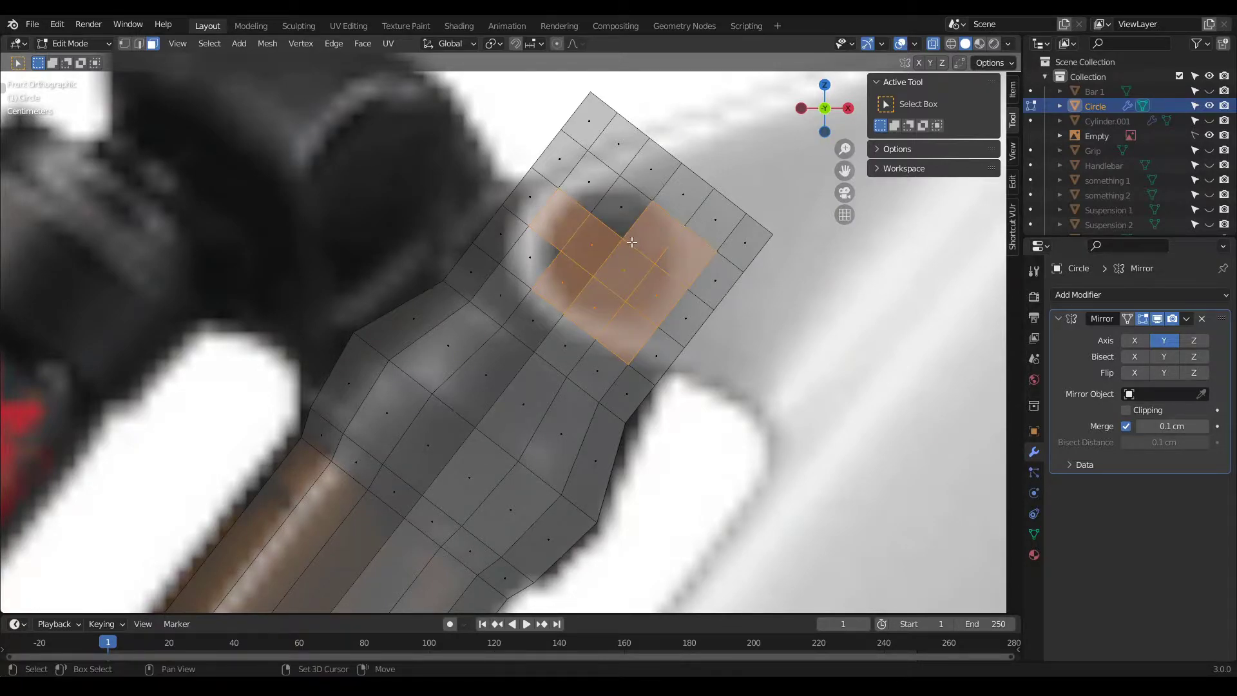
pyautogui.keyDown('shift'); pyautogui.click(621, 208); pyautogui.keyUp('shift')
pyautogui.keyDown('shift'); pyautogui.click(530, 257); pyautogui.keyUp('shift')
pyautogui.keyDown('shift'); pyautogui.click(589, 182); pyautogui.keyUp('shift')
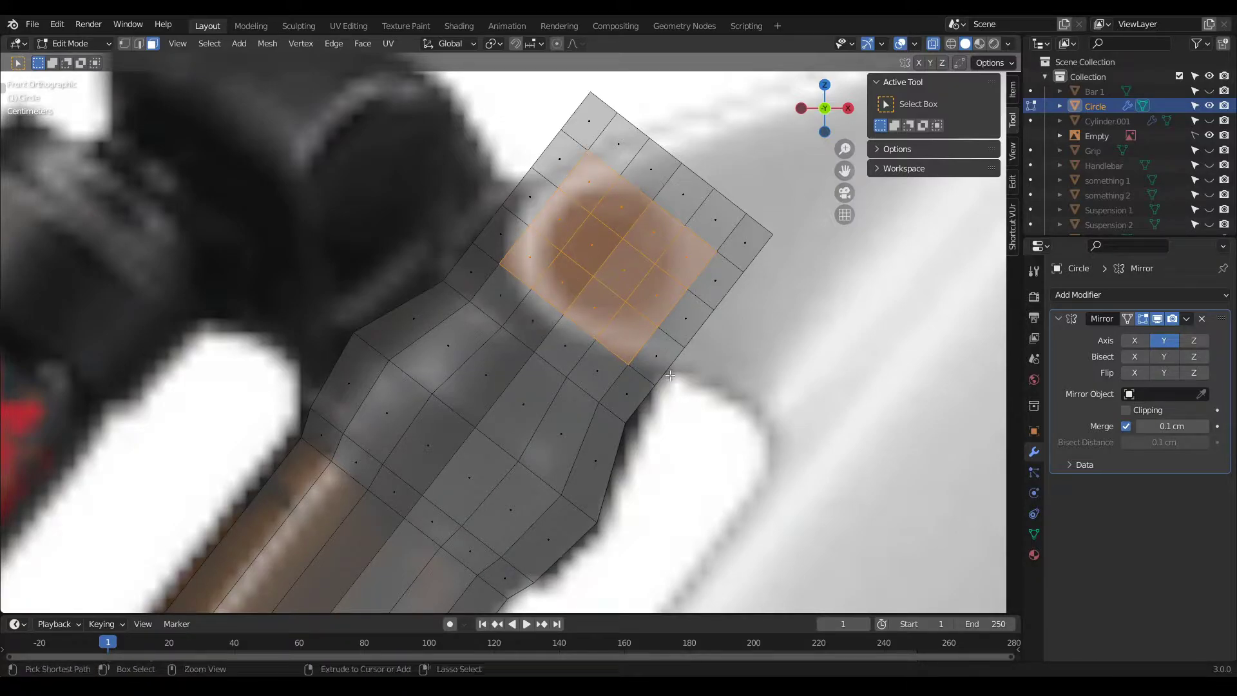
pyautogui.keyDown('ctrl'); pyautogui.moveTo(645, 388); pyautogui.dragTo(617, 321); pyautogui.keyUp('ctrl')
pyautogui.keyDown('ctrl'); pyautogui.moveTo(698, 323); pyautogui.dragTo(673, 244); pyautogui.keyUp('ctrl')
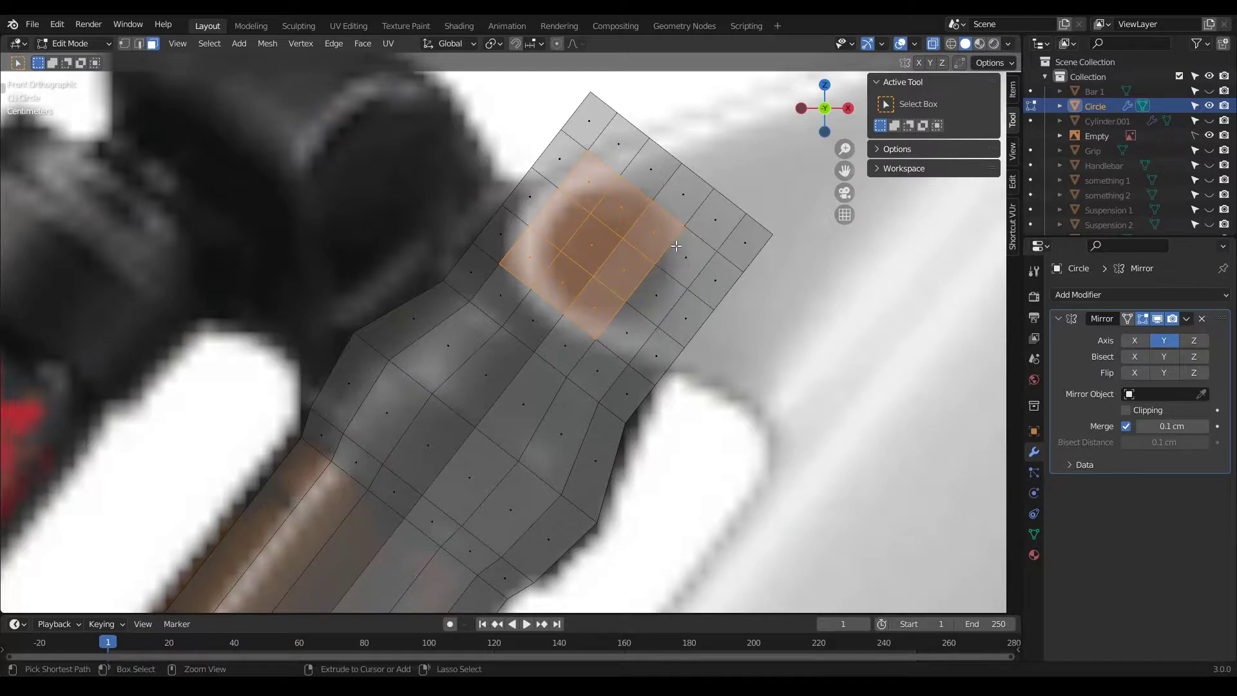
pyautogui.keyDown('ctrl'); pyautogui.moveTo(572, 233); pyautogui.dragTo(541, 195); pyautogui.keyUp('ctrl')
pyautogui.keyDown('ctrl'); pyautogui.moveTo(602, 196); pyautogui.dragTo(576, 166); pyautogui.keyUp('ctrl')
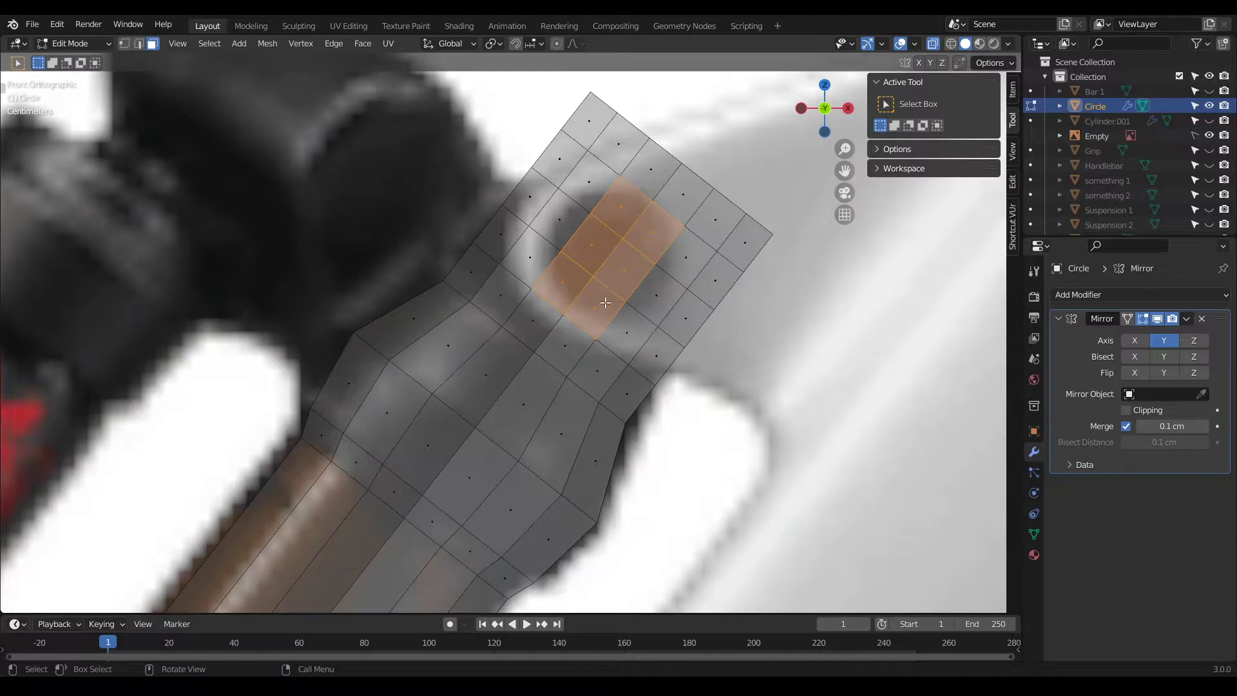
pyautogui.keyDown('shift'); pyautogui.moveTo(573, 281); pyautogui.dragTo(520, 242); pyautogui.keyUp('shift')
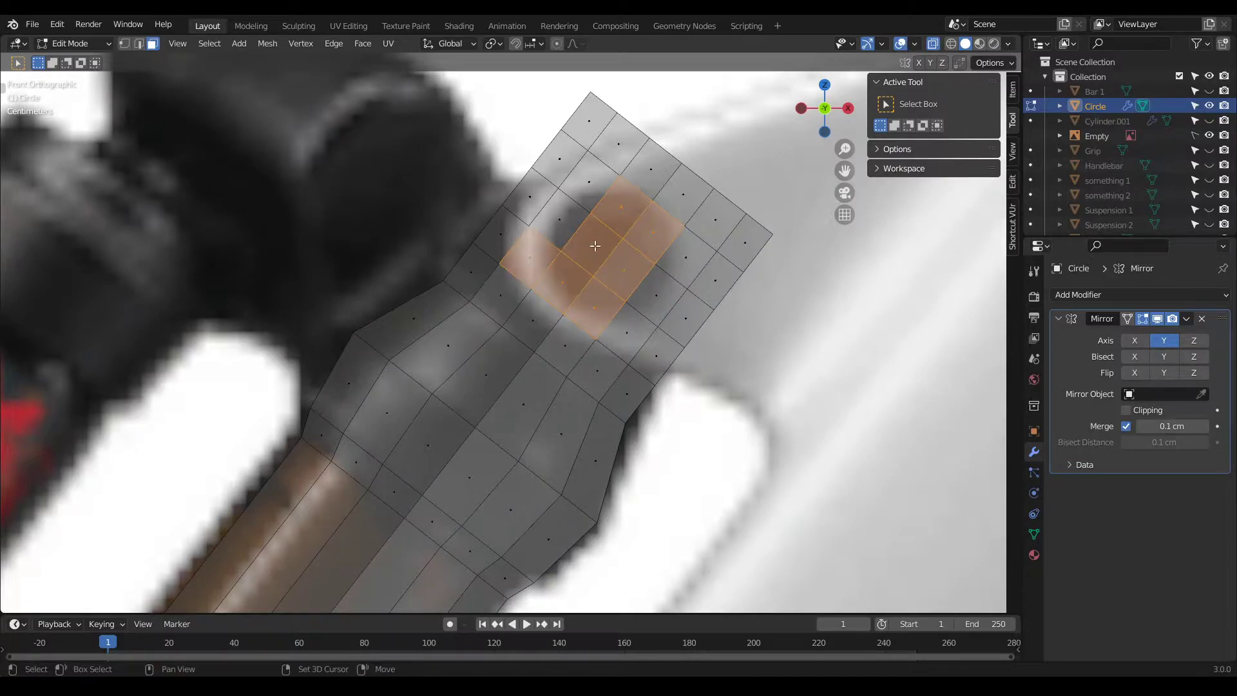
pyautogui.keyDown('shift'); pyautogui.moveTo(594, 247); pyautogui.dragTo(549, 201); pyautogui.keyUp('shift')
# Step: Reshape the selected faces with the LoopTools Circle and move them 0.62 cm along X and -0.53 cm along Z onto the bolt
pyautogui.rightClick(726, 277)
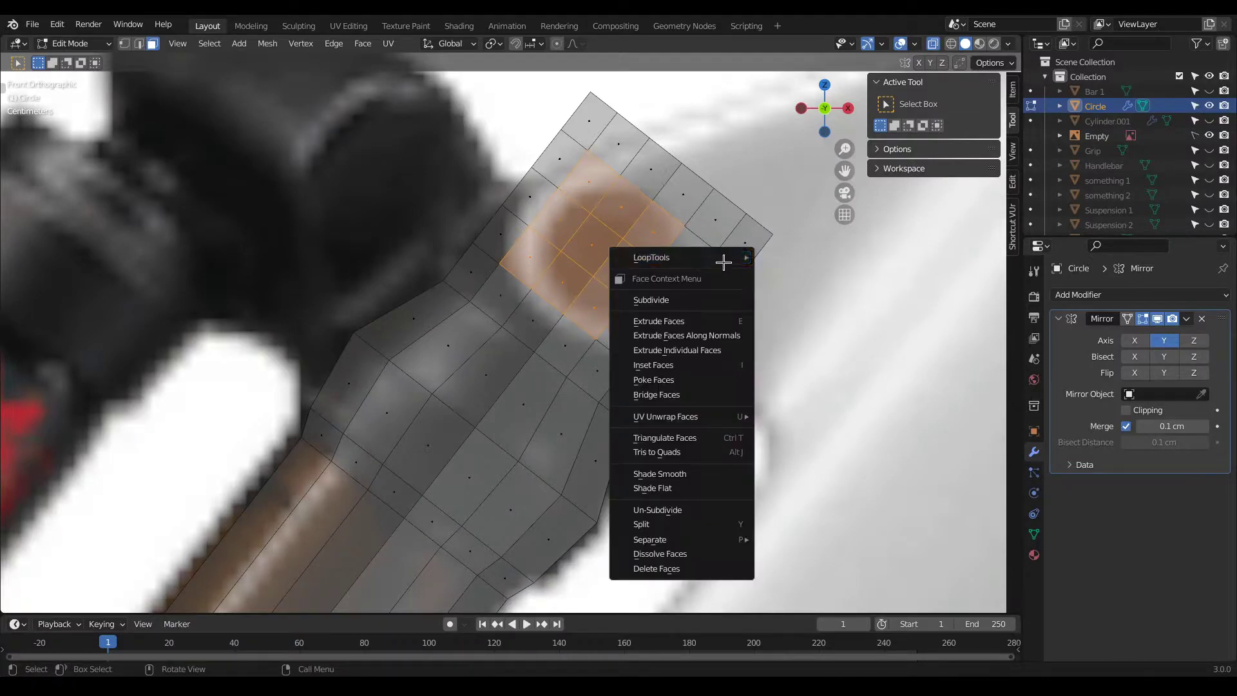
pyautogui.moveTo(735, 258)
pyautogui.click(787, 271)
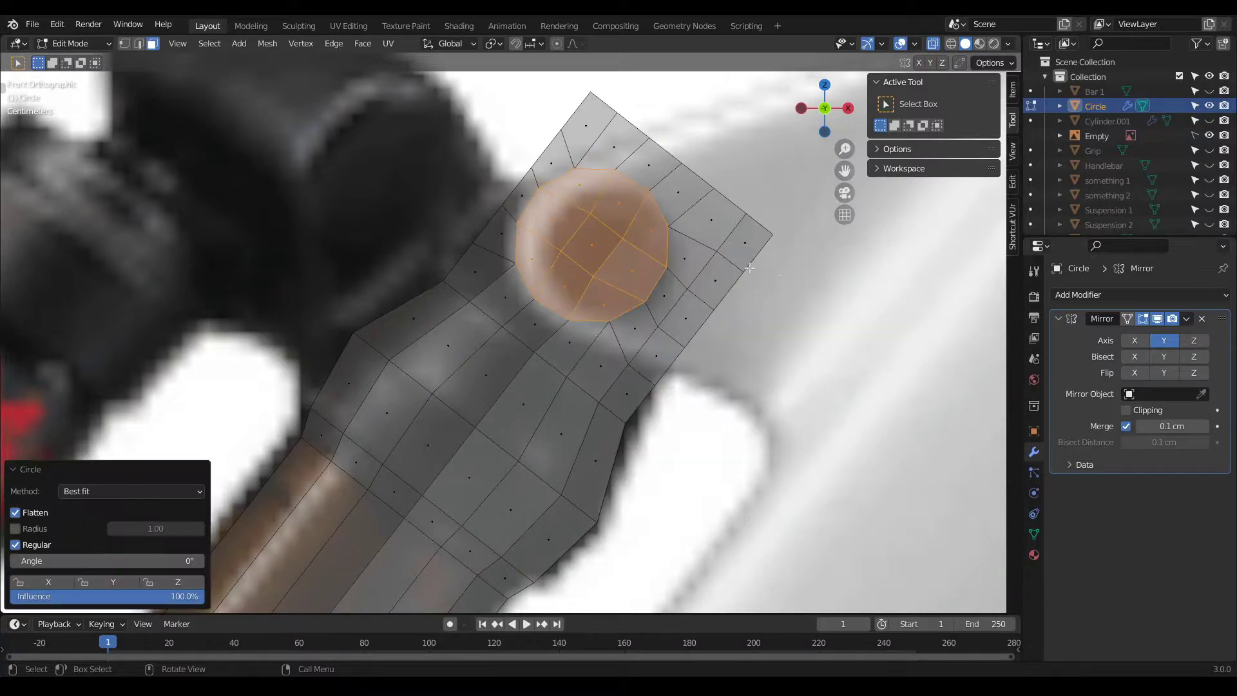
pyautogui.press('g')
pyautogui.click(773, 273)
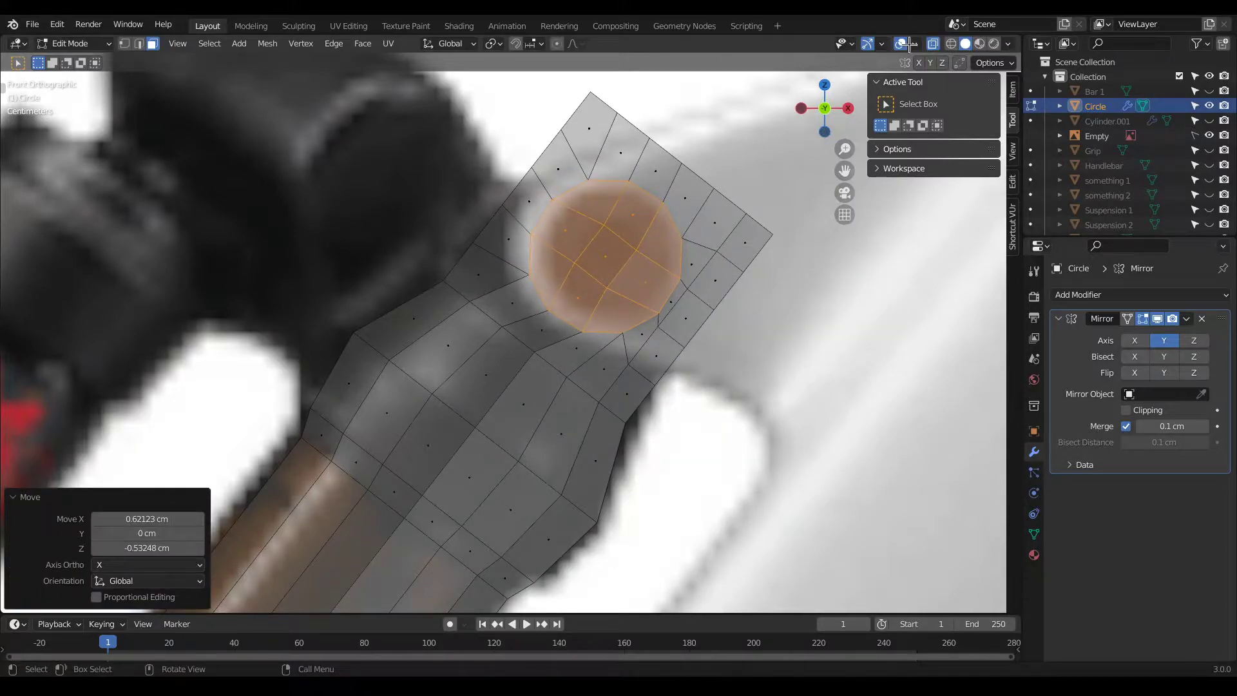
pyautogui.moveTo(741, 176); pyautogui.dragTo(750, 197, button='middle')
pyautogui.scroll(-2, 674, 234)
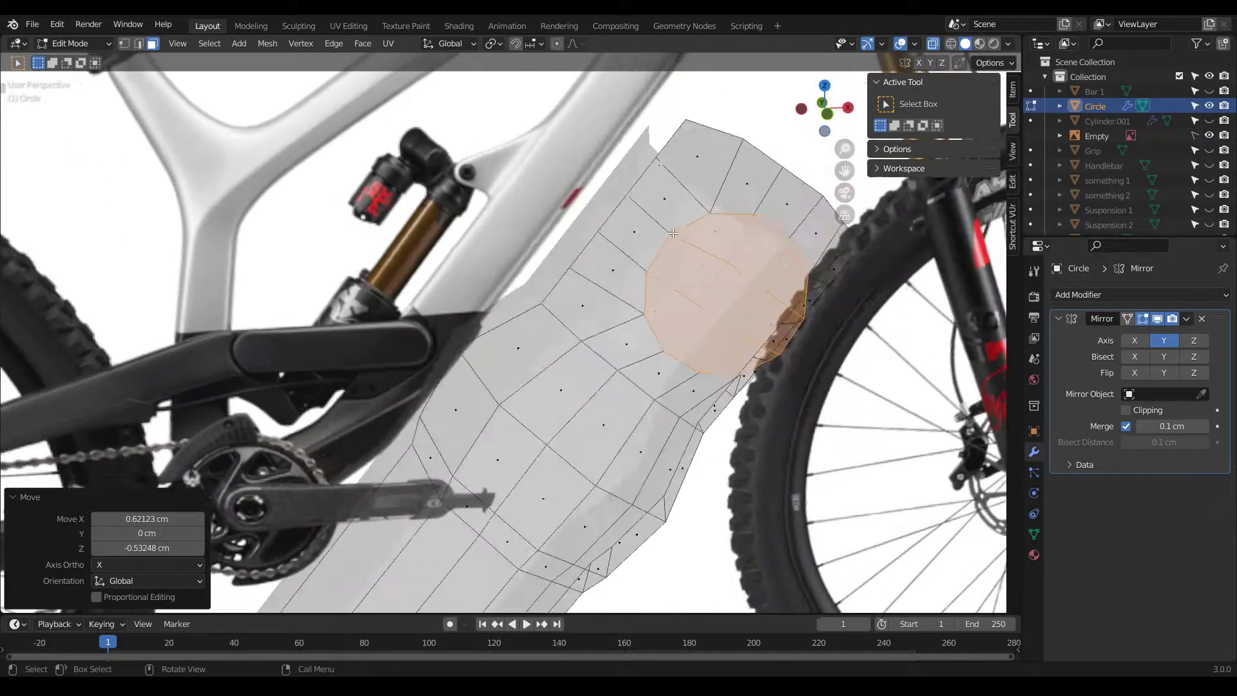
pyautogui.scroll(-3, 674, 233)
pyautogui.press('e')
pyautogui.rightClick(1062, 362)
# Step: Turn on Clipping in the Mirror modifier and turn off X-ray display
pyautogui.moveTo(992, 387); pyautogui.dragTo(702, 380, button='middle')
pyautogui.scroll(4, 566, 513)
pyautogui.moveTo(632, 514); pyautogui.dragTo(690, 520, button='middle')
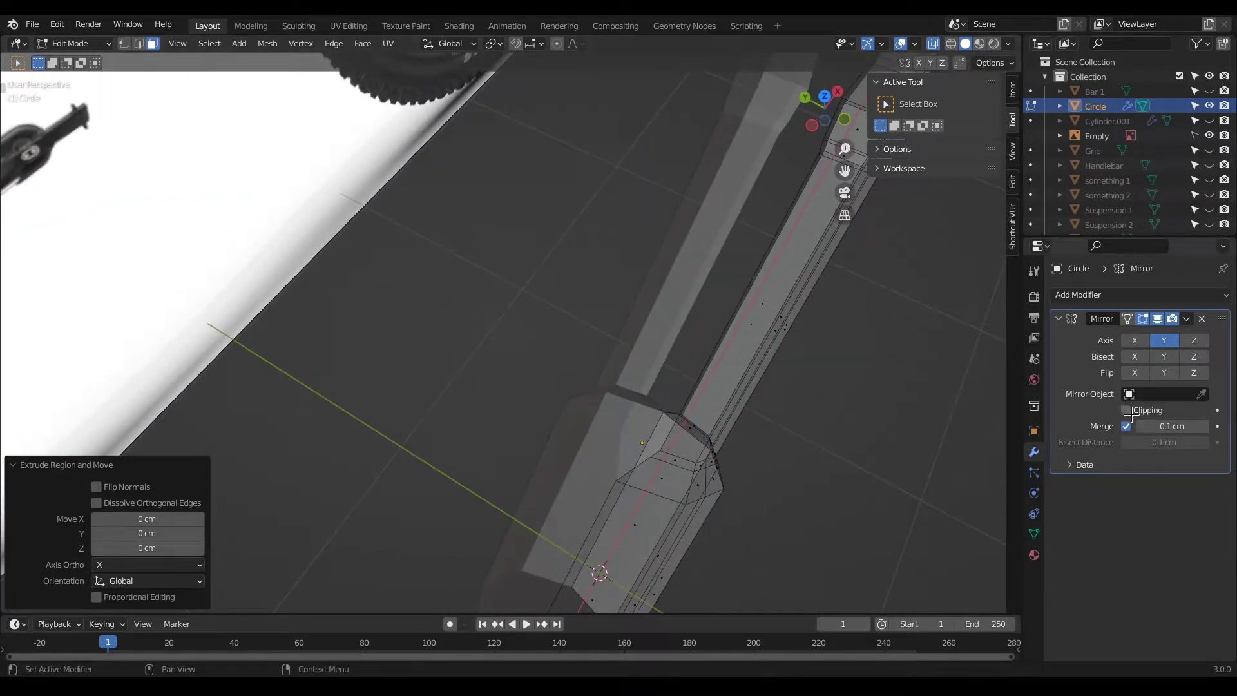
pyautogui.press('Tab')
pyautogui.scroll(-4, 709, 391)
pyautogui.moveTo(674, 382)
pyautogui.mouseDown(button='middle')
pyautogui.moveTo(591, 379)
pyautogui.moveTo(666, 339)
pyautogui.moveTo(941, 71)
pyautogui.moveTo(930, 72)
pyautogui.moveTo(935, 40)
pyautogui.moveTo(689, 286)
pyautogui.moveTo(666, 316)
pyautogui.moveTo(662, 362)
pyautogui.mouseUp(button='middle')
pyautogui.press('Tab')
pyautogui.scroll(2, 359, 430)
pyautogui.scroll(-2, 357, 432)
pyautogui.moveTo(358, 432); pyautogui.dragTo(748, 483, button='middle')
pyautogui.scroll(3, 615, 446)
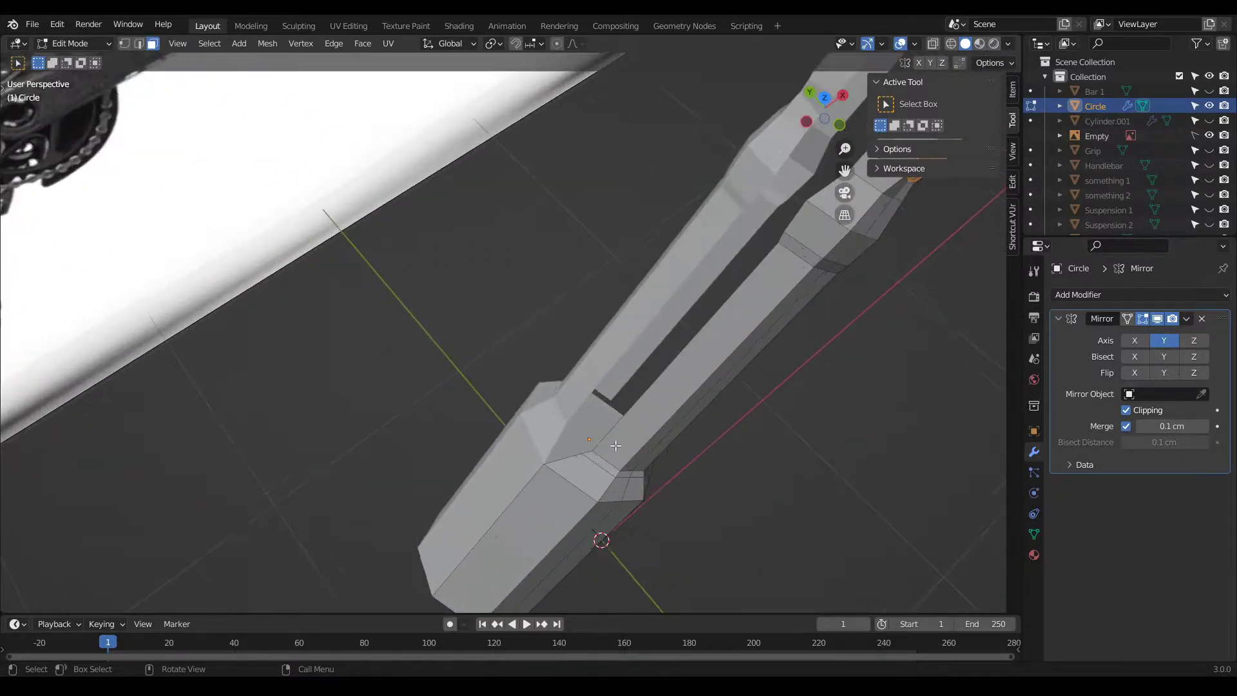
# Step: Try to move the whole mesh about 2.16 cm along Y to close the gap at the mirror plane
pyautogui.moveTo(567, 445); pyautogui.dragTo(370, 413, button='middle')
pyautogui.press('a')
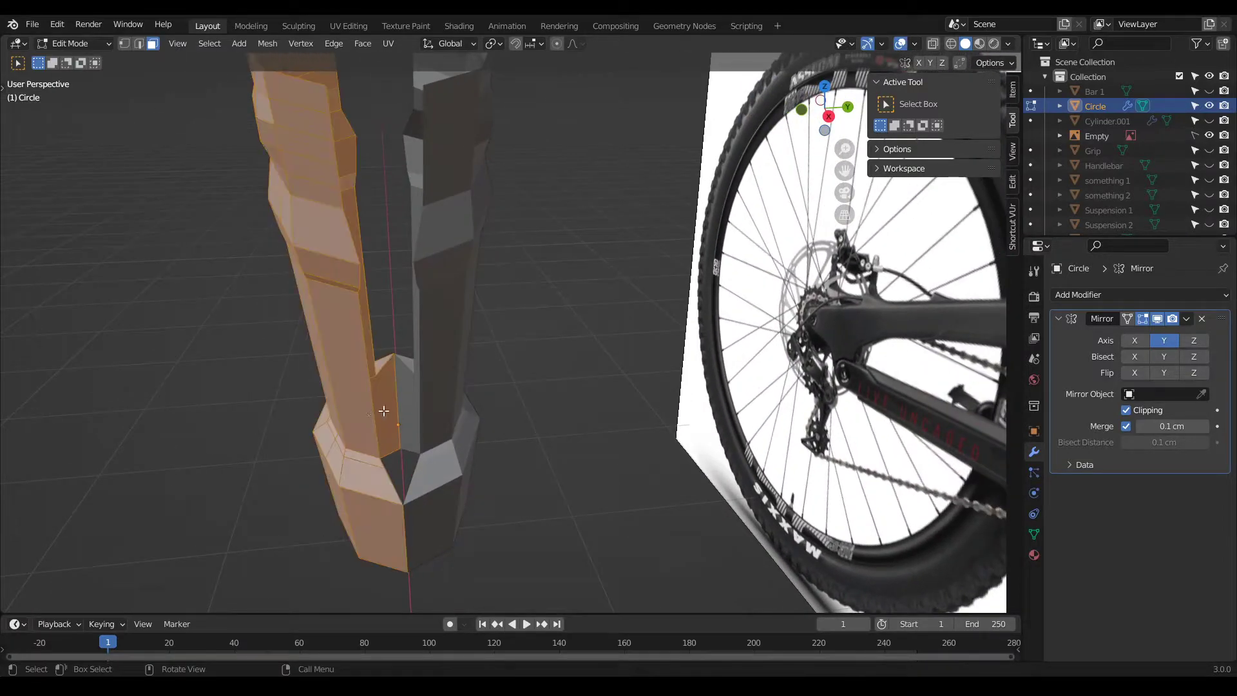
pyautogui.press('g')
pyautogui.press('y')
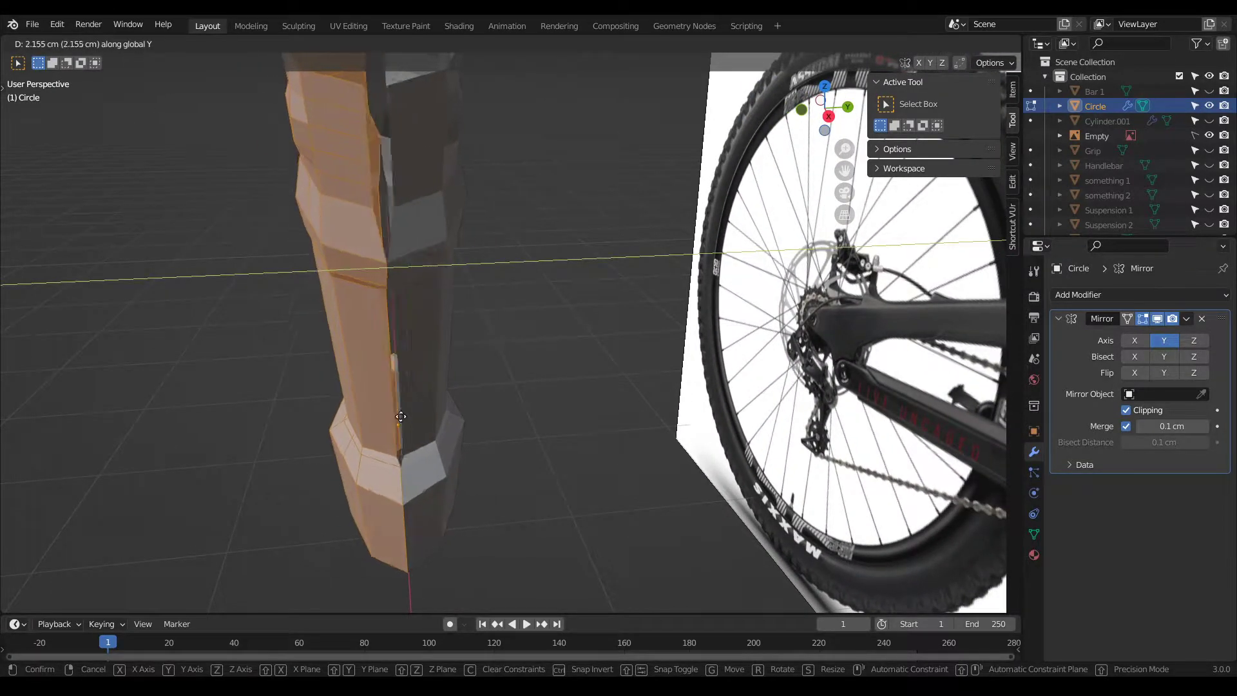
pyautogui.click(402, 413)
# Step: Deselect the lower body in X-ray display so only the shaft and upper mount faces are selected
pyautogui.press('KP_1')
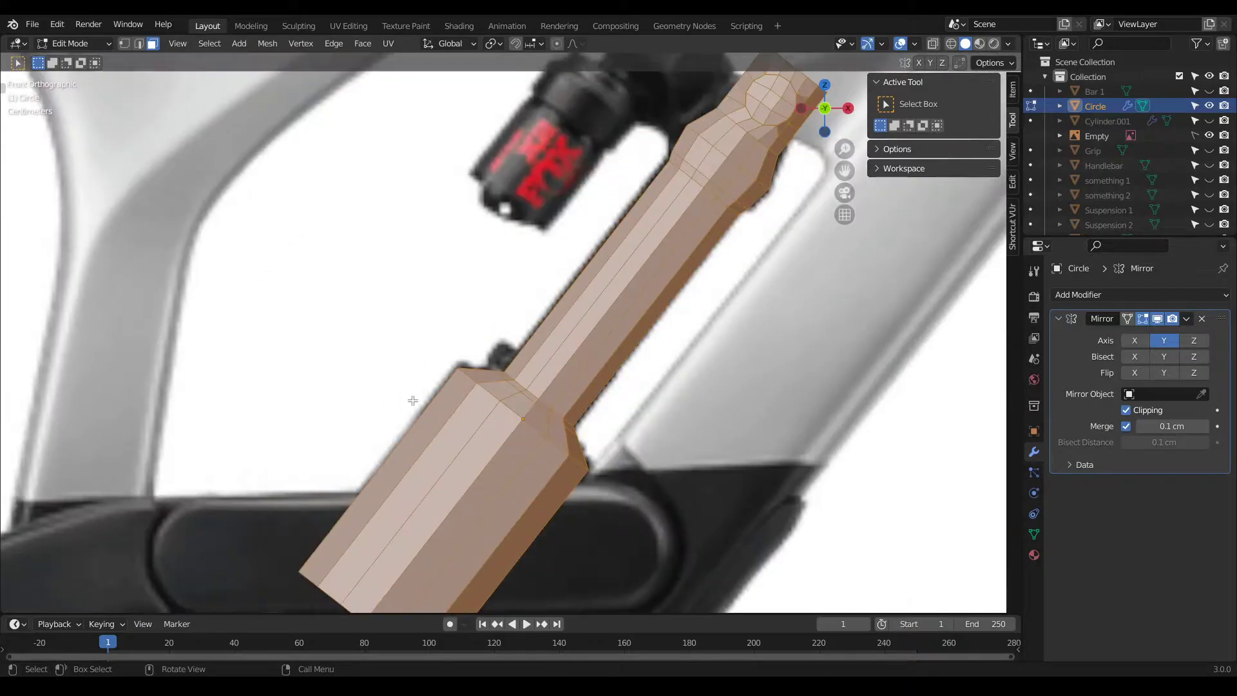
pyautogui.scroll(-3, 437, 445)
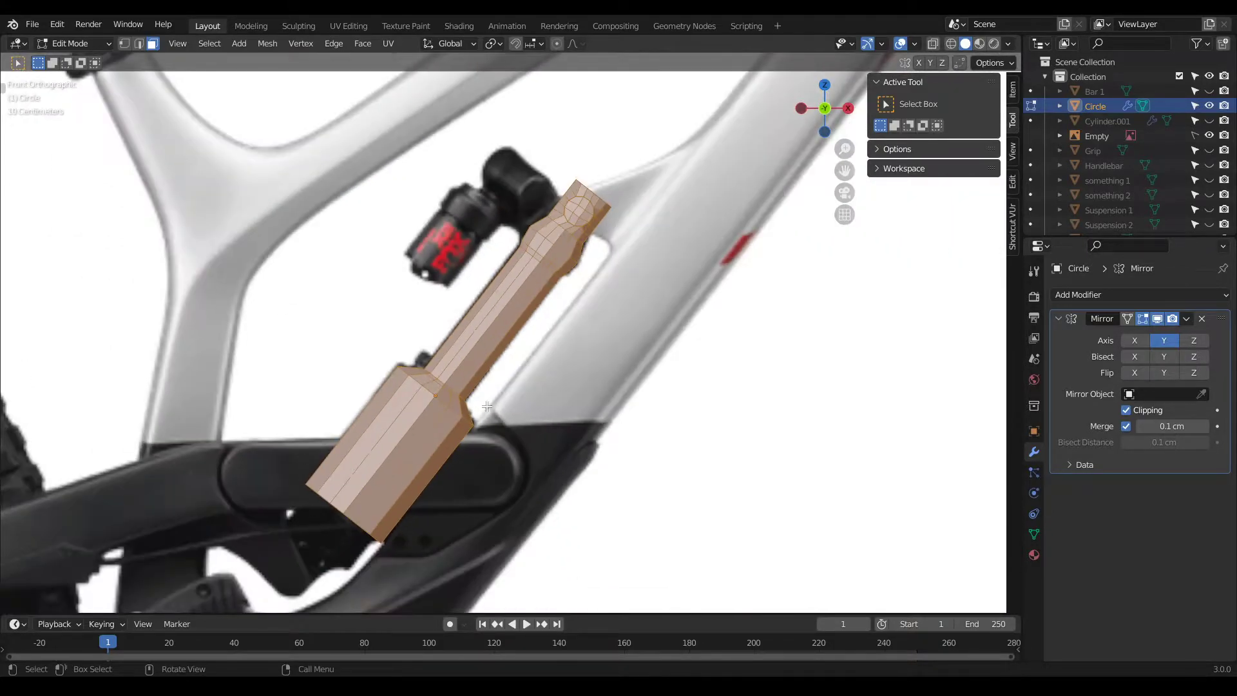
pyautogui.click(933, 43)
pyautogui.moveTo(489, 555); pyautogui.dragTo(293, 419)
pyautogui.scroll(5, 438, 413)
pyautogui.moveTo(364, 335); pyautogui.dragTo(512, 389, button='middle')
pyautogui.keyDown('ctrl'); pyautogui.moveTo(863, 531); pyautogui.dragTo(658, 458); pyautogui.keyUp('ctrl')
pyautogui.keyDown('ctrl'); pyautogui.moveTo(795, 479); pyautogui.dragTo(774, 456); pyautogui.keyUp('ctrl')
pyautogui.keyDown('ctrl'); pyautogui.moveTo(711, 475); pyautogui.dragTo(665, 432); pyautogui.keyUp('ctrl')
pyautogui.keyDown('ctrl'); pyautogui.moveTo(764, 475); pyautogui.dragTo(682, 435); pyautogui.keyUp('ctrl')
pyautogui.moveTo(775, 465); pyautogui.dragTo(753, 348, button='middle')
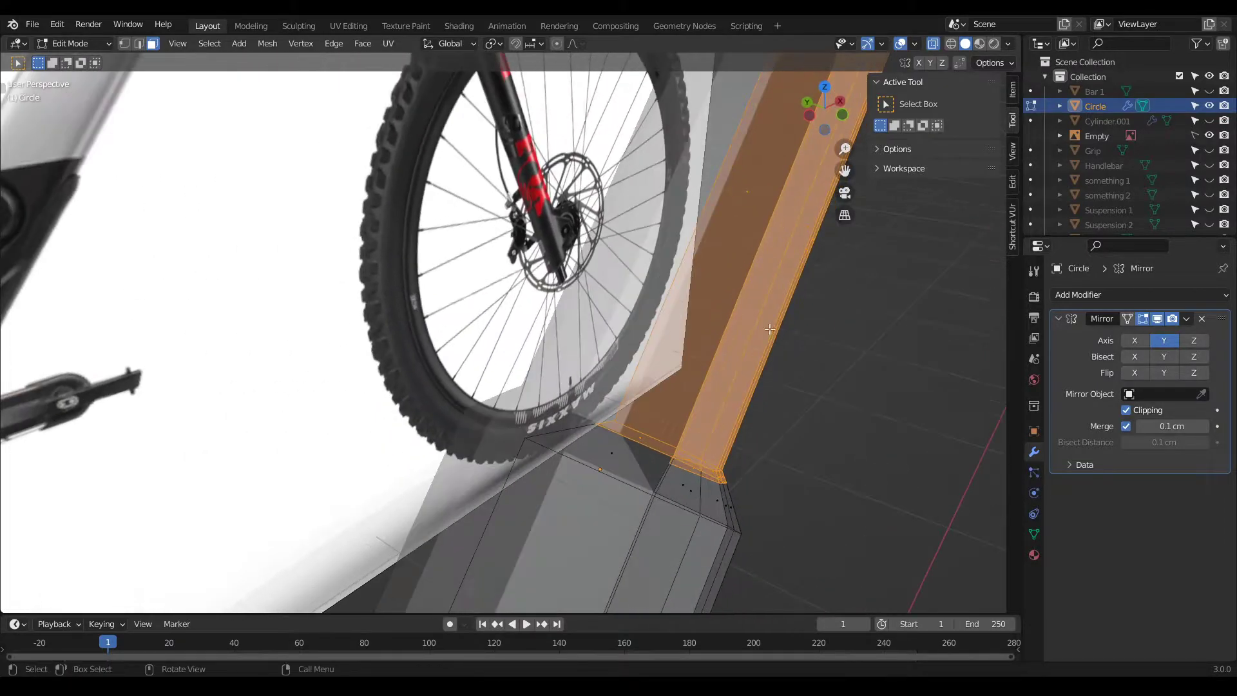
# Step: Move the selected shaft and upper mount along Y until they meet their mirrored half, with X-ray display off
pyautogui.click(932, 43)
pyautogui.moveTo(599, 357); pyautogui.dragTo(604, 383, button='middle')
pyautogui.scroll(-5, 604, 384)
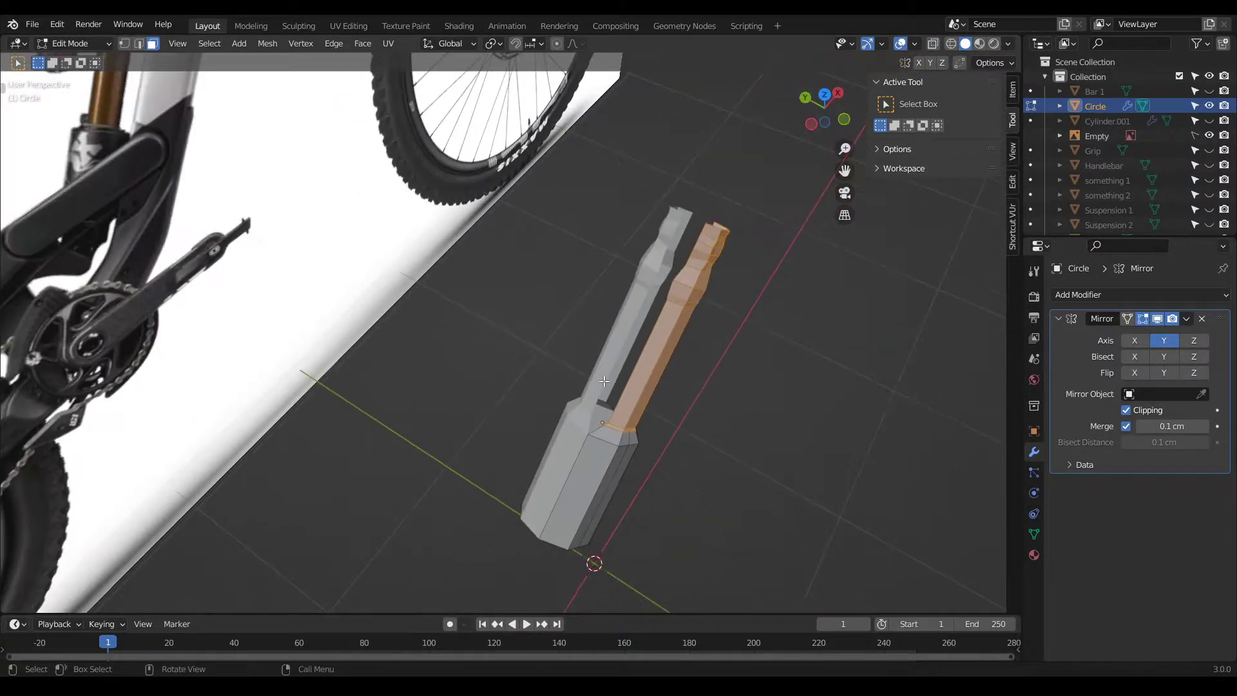
pyautogui.moveTo(638, 274); pyautogui.dragTo(645, 294, button='middle')
pyautogui.scroll(2, 659, 308)
pyautogui.press('g')
pyautogui.press('y')
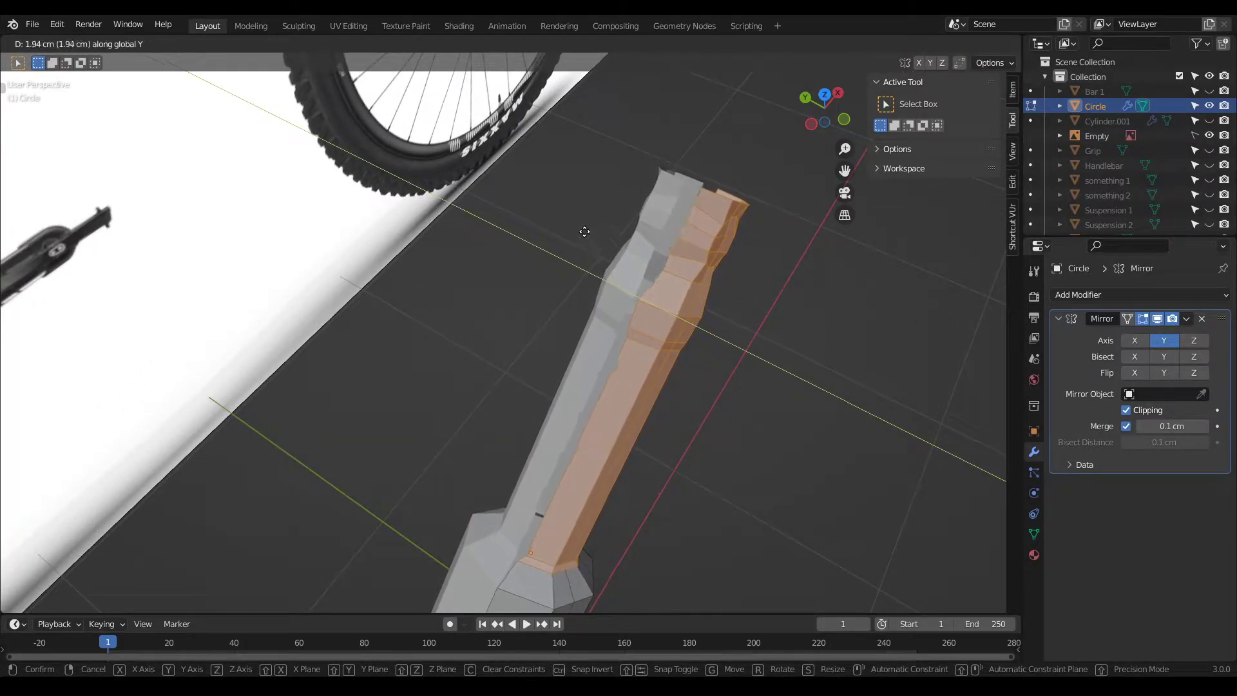
pyautogui.click(537, 163)
# Step: Examine the joined shaft and mount from several angles, clear the selection and return to the front view
pyautogui.press('Tab')
pyautogui.moveTo(793, 340); pyautogui.dragTo(582, 209, button='middle')
pyautogui.scroll(6, 567, 232)
pyautogui.press('Tab')
pyautogui.scroll(-2, 551, 252)
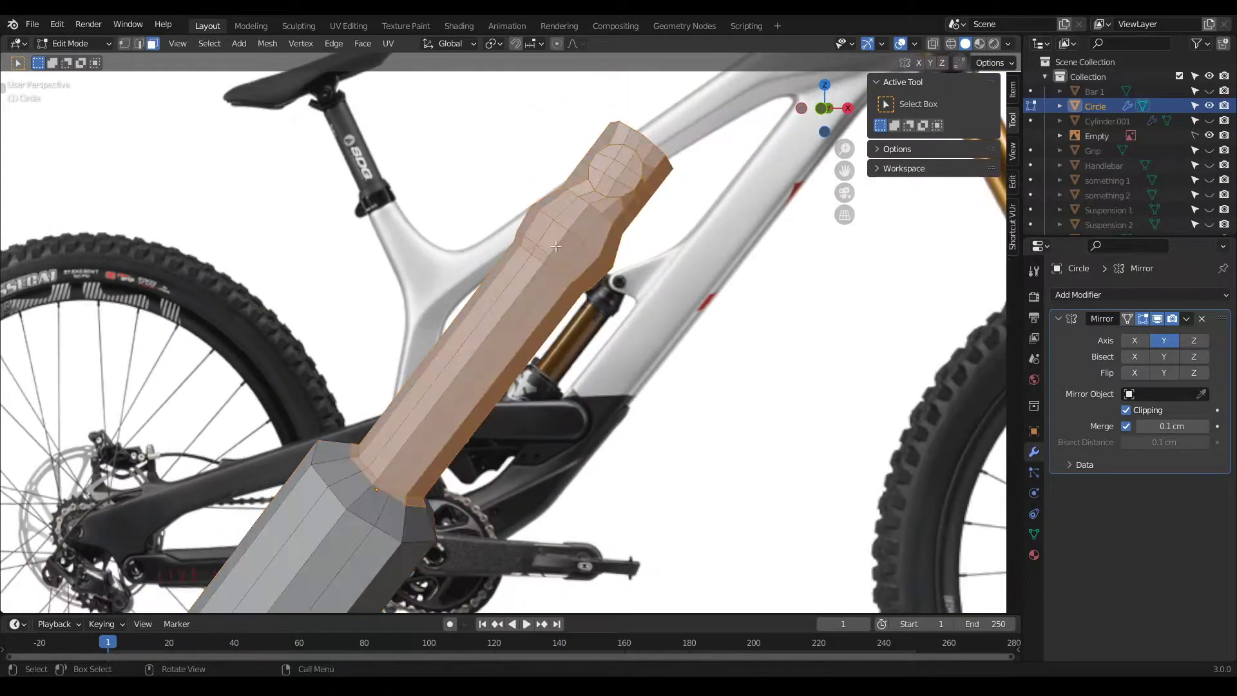
pyautogui.scroll(-2, 469, 292)
pyautogui.moveTo(469, 386); pyautogui.dragTo(421, 396, button='middle')
pyautogui.hotkey('alt', 'a')
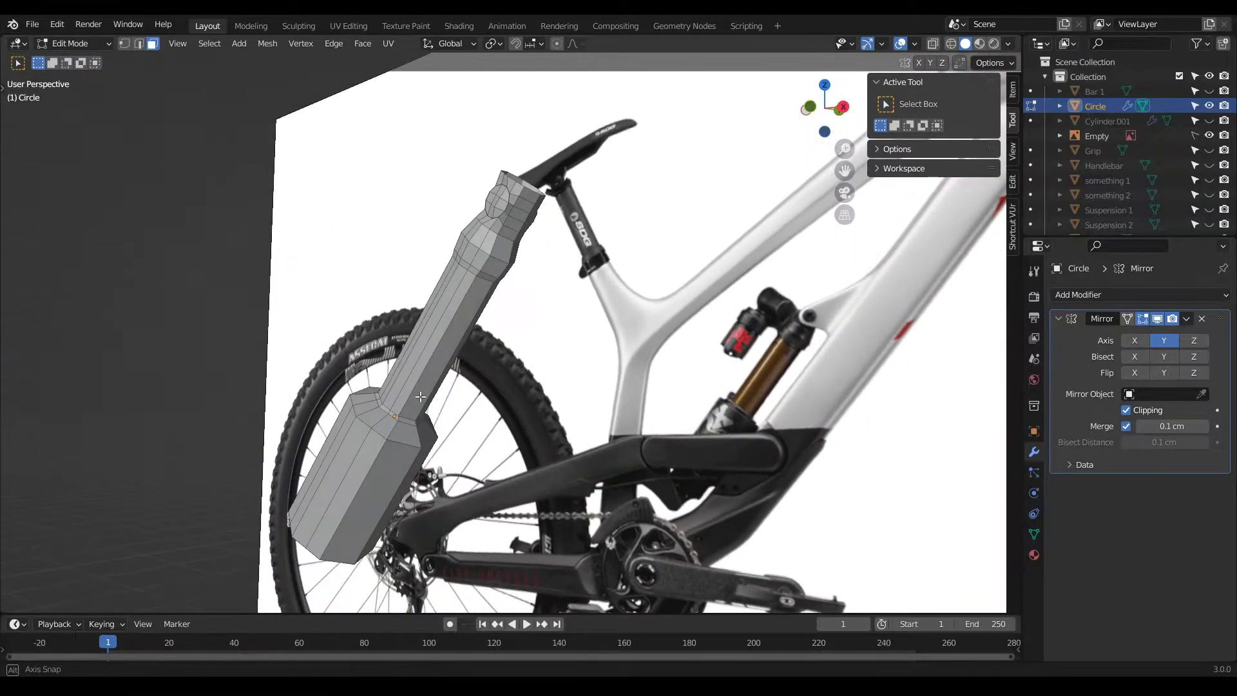
pyautogui.press('KP_1')
pyautogui.scroll(2, 420, 396)
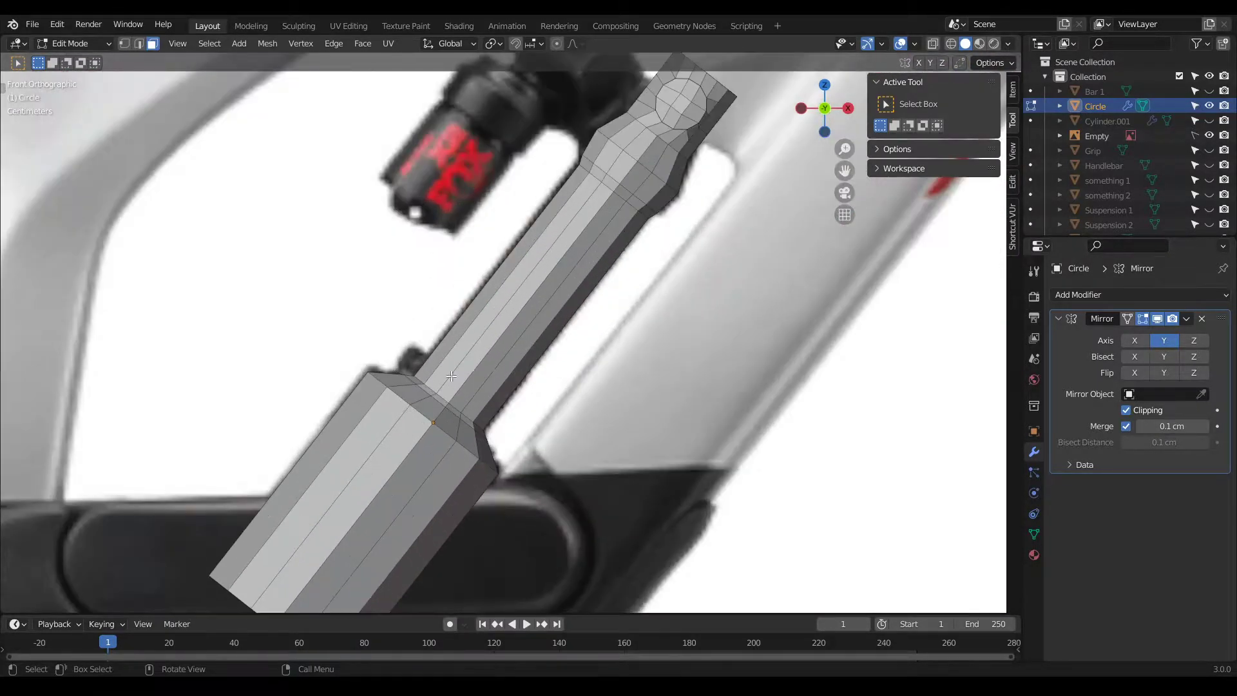
# Step: Select all the faces of the circle on the upper mount and delete them to open the pivot hole
pyautogui.moveTo(562, 315); pyautogui.dragTo(467, 172, button='middle')
pyautogui.click(467, 172)
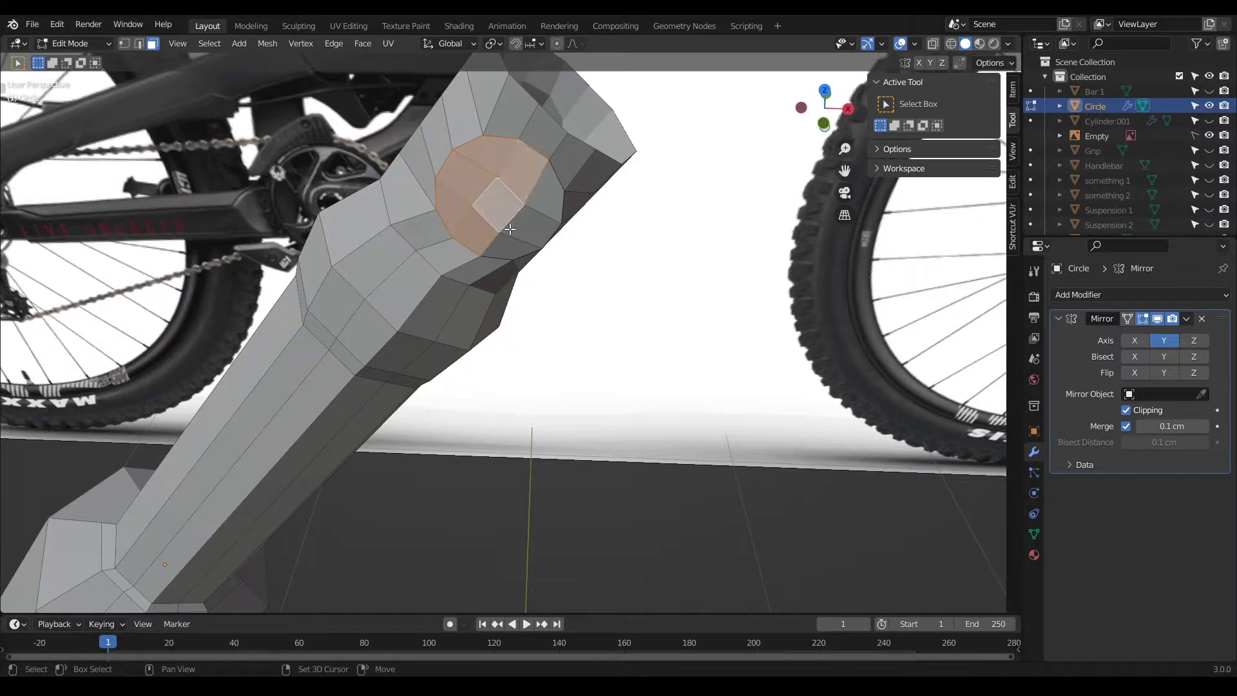
pyautogui.keyDown('shift'); pyautogui.click(535, 225); pyautogui.keyUp('shift')
pyautogui.keyDown('shift'); pyautogui.click(541, 197); pyautogui.keyUp('shift')
pyautogui.press('x')
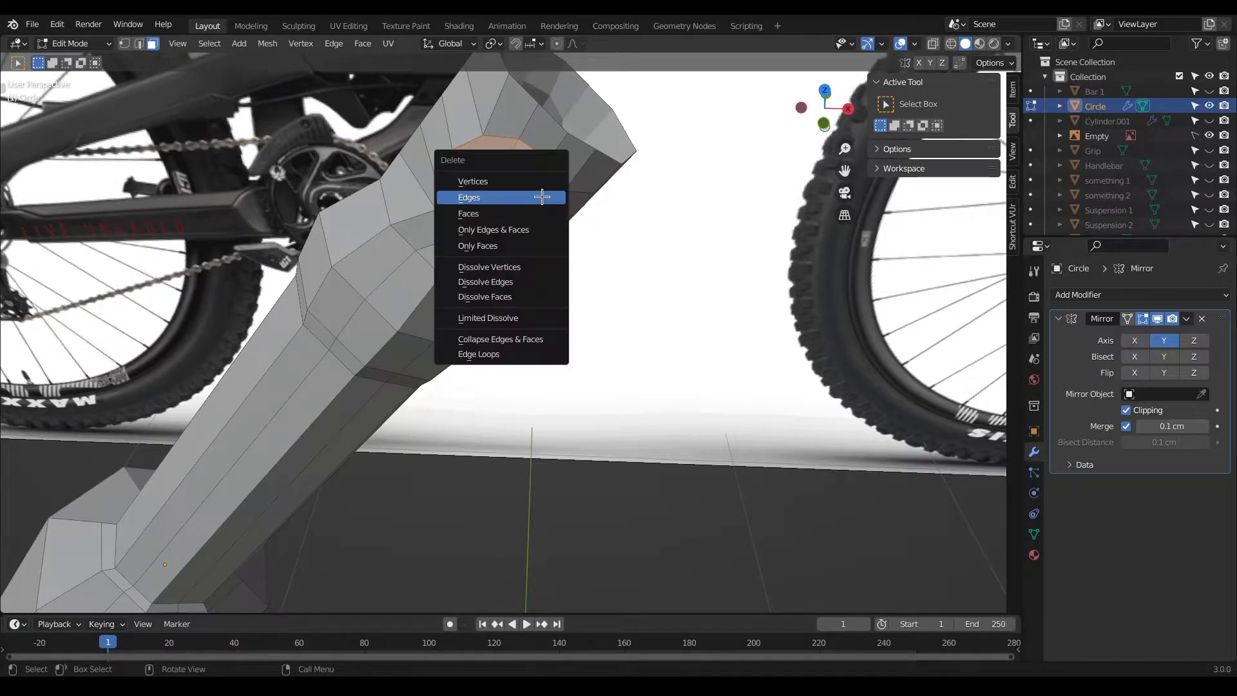
pyautogui.click(540, 213)
# Step: Select the pivot hole's edge loop and extrude it about 6.31 cm along Y to form the inner wall
pyautogui.moveTo(497, 162); pyautogui.dragTo(455, 138, button='middle')
pyautogui.press('1')
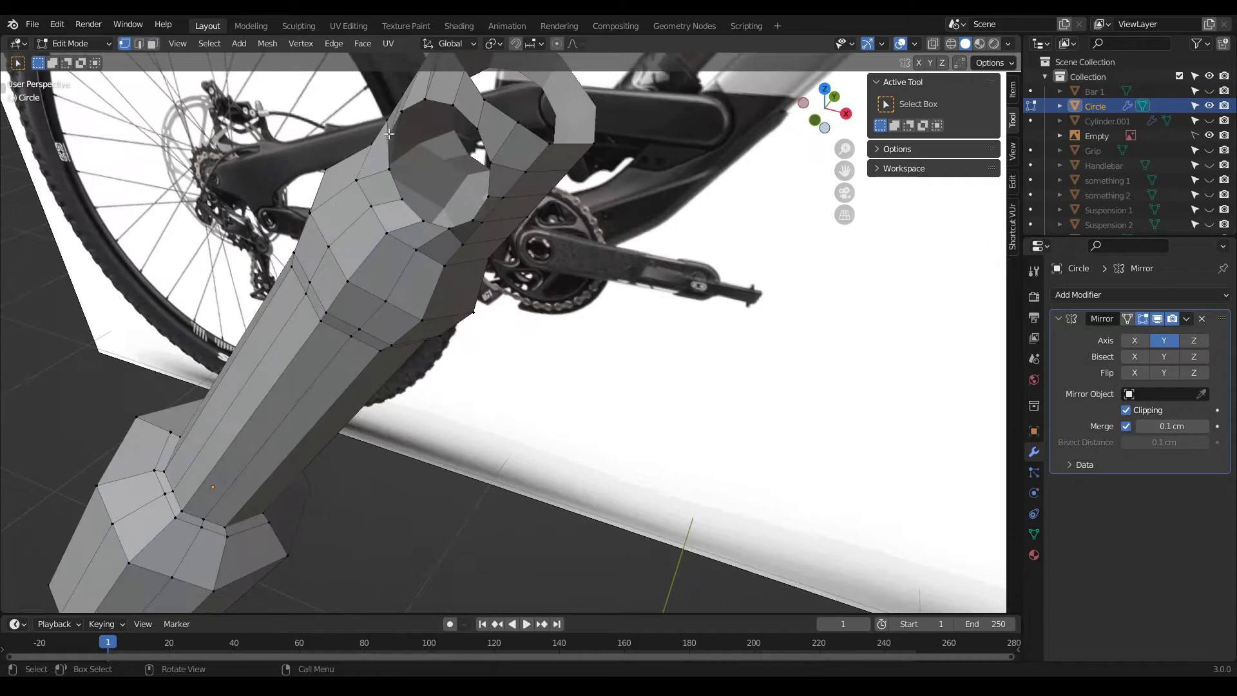
pyautogui.press('2')
pyautogui.scroll(4, 388, 144)
pyautogui.moveTo(404, 178); pyautogui.dragTo(444, 194, button='middle')
pyautogui.keyDown('alt'); pyautogui.click(444, 194); pyautogui.keyUp('alt')
pyautogui.press('g')
pyautogui.press('y')
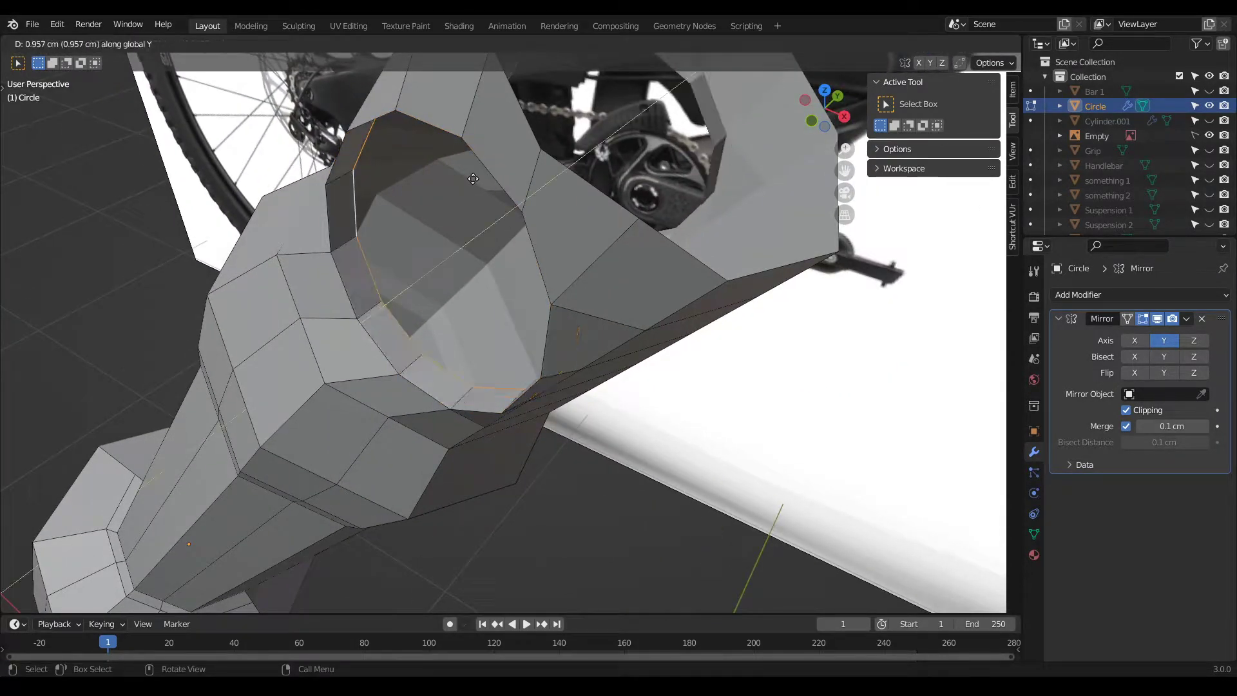
pyautogui.click(641, 107)
# Step: Select the loop of faces lining the pivot hole and view it from the front
pyautogui.moveTo(512, 267); pyautogui.dragTo(623, 288, button='middle')
pyautogui.scroll(-5, 556, 250)
pyautogui.scroll(3, 581, 183)
pyautogui.press('KP_1')
pyautogui.scroll(1, 581, 184)
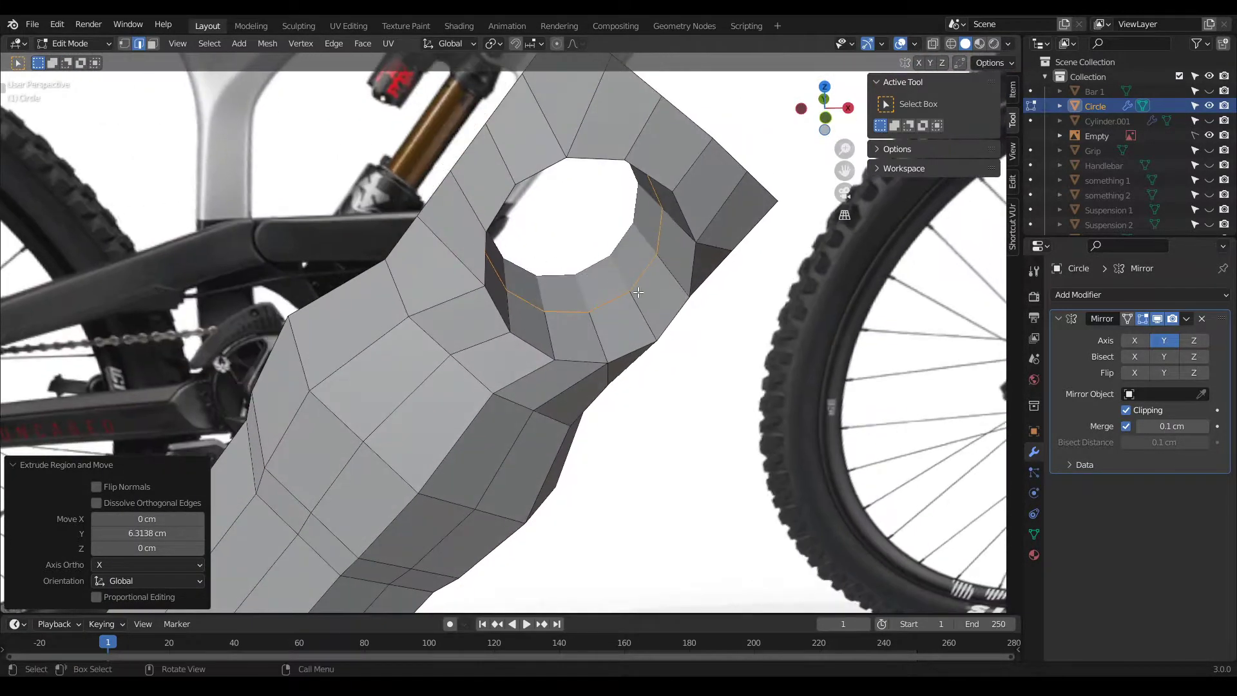
pyautogui.click(647, 320)
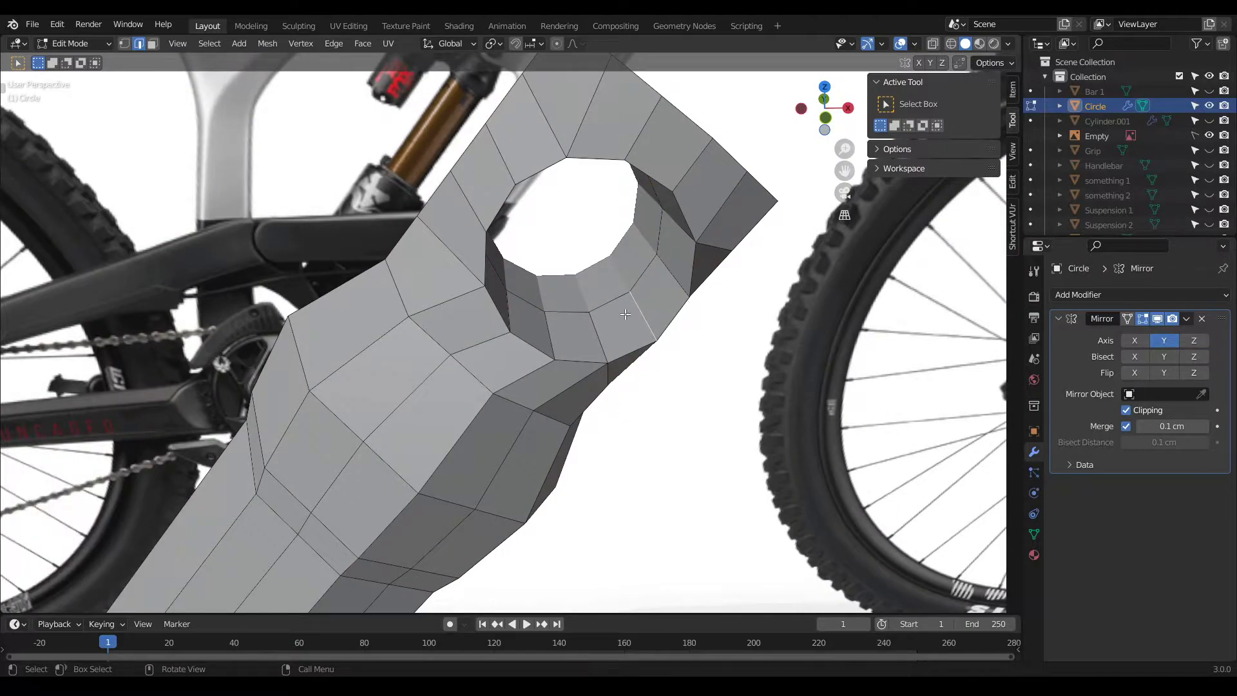
pyautogui.keyDown('alt'); pyautogui.click(629, 316); pyautogui.keyUp('alt')
pyautogui.moveTo(628, 316); pyautogui.dragTo(516, 318, button='middle')
pyautogui.press('KP_1')
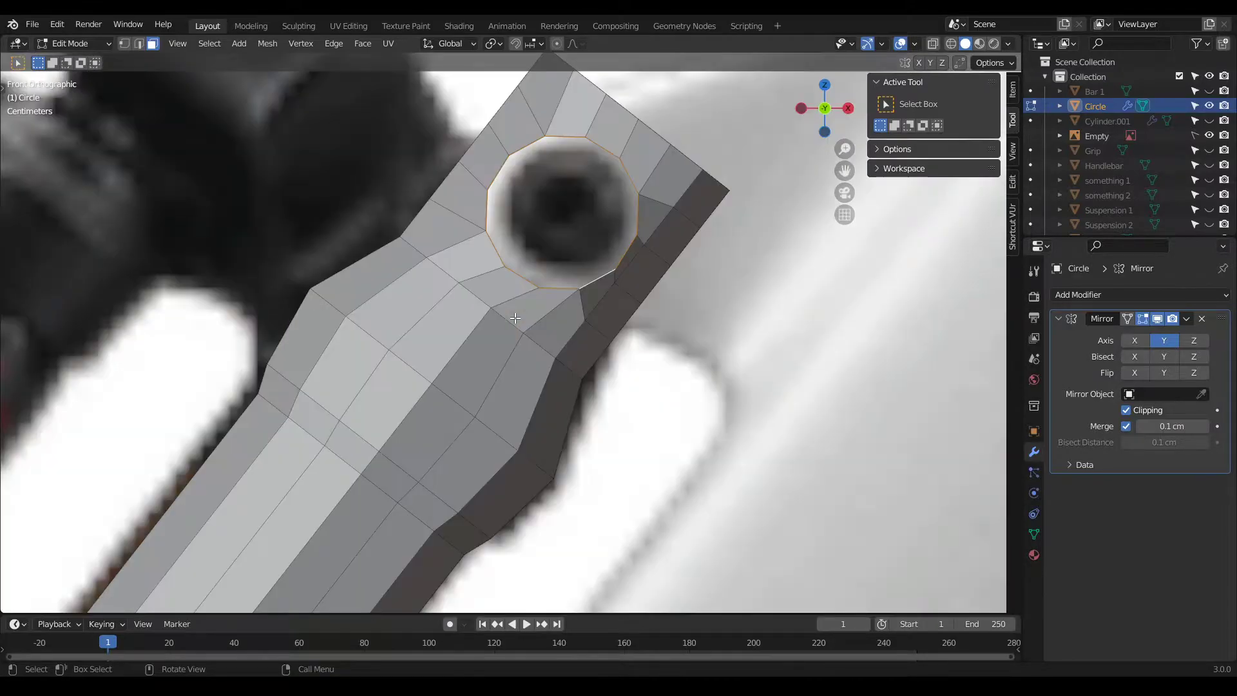
# Step: Extrude the hole's inner face loop in place and scale it to 0.792
pyautogui.press('e')
pyautogui.press('Escape')
pyautogui.press('s')
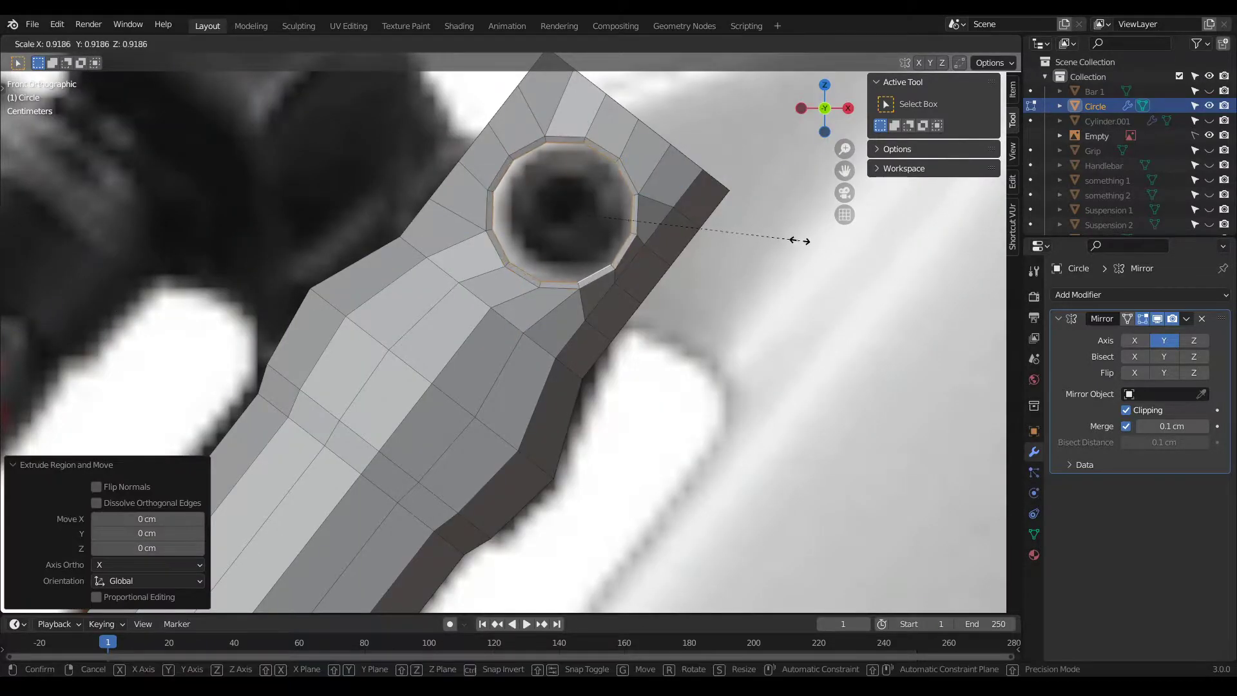
pyautogui.click(767, 231)
pyautogui.moveTo(767, 231); pyautogui.dragTo(690, 267, button='middle')
pyautogui.scroll(5, 461, 202)
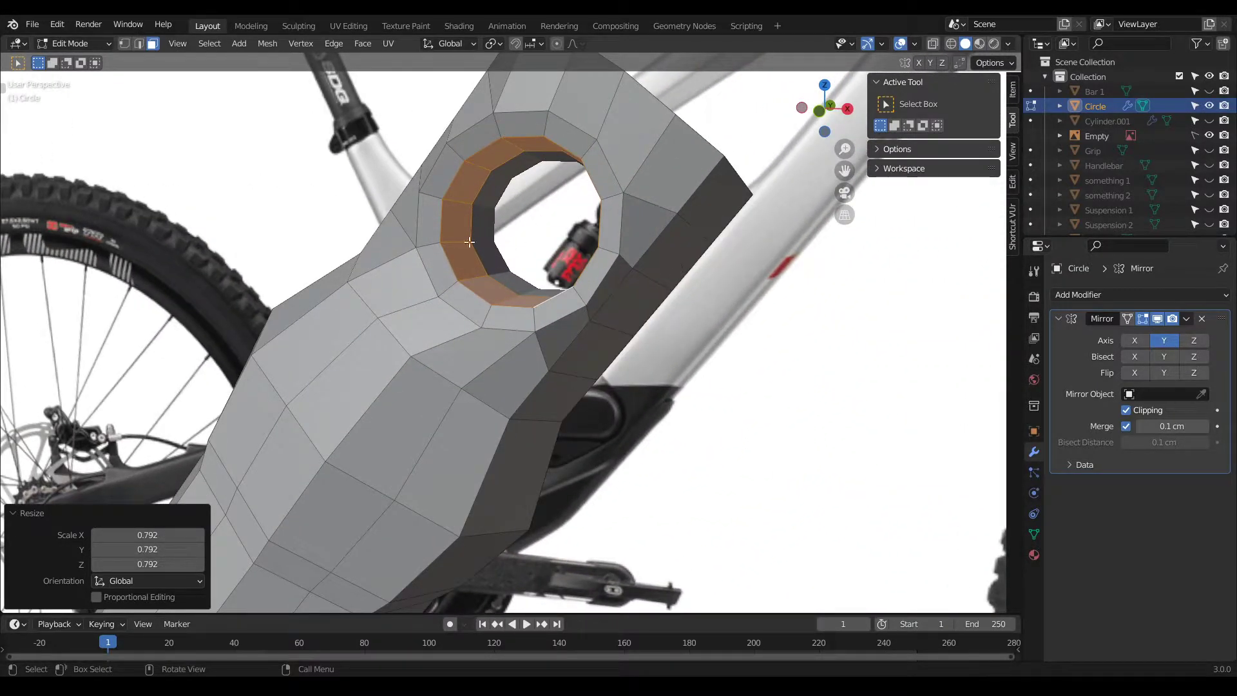
# Step: Select the narrowed hole's front inner edge loop, extrude it in place and scale it to 0.891
pyautogui.press('2')
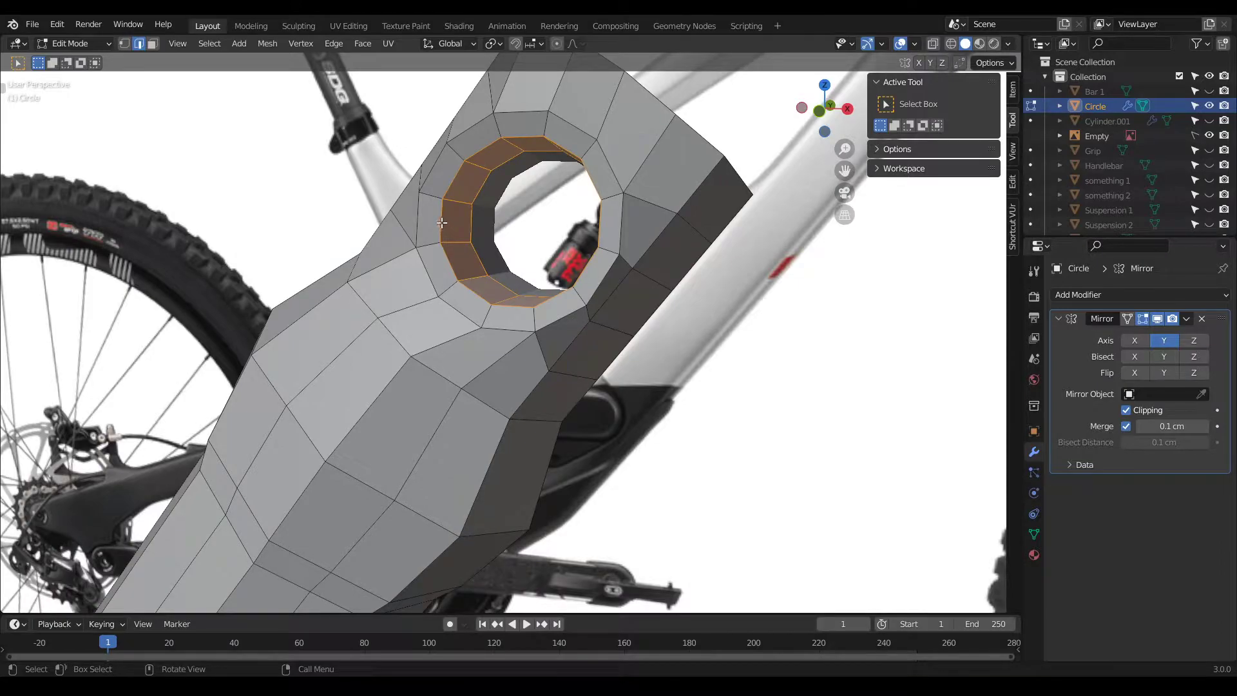
pyautogui.keyDown('alt'); pyautogui.click(440, 221); pyautogui.keyUp('alt')
pyautogui.moveTo(638, 277); pyautogui.dragTo(688, 267, button='middle')
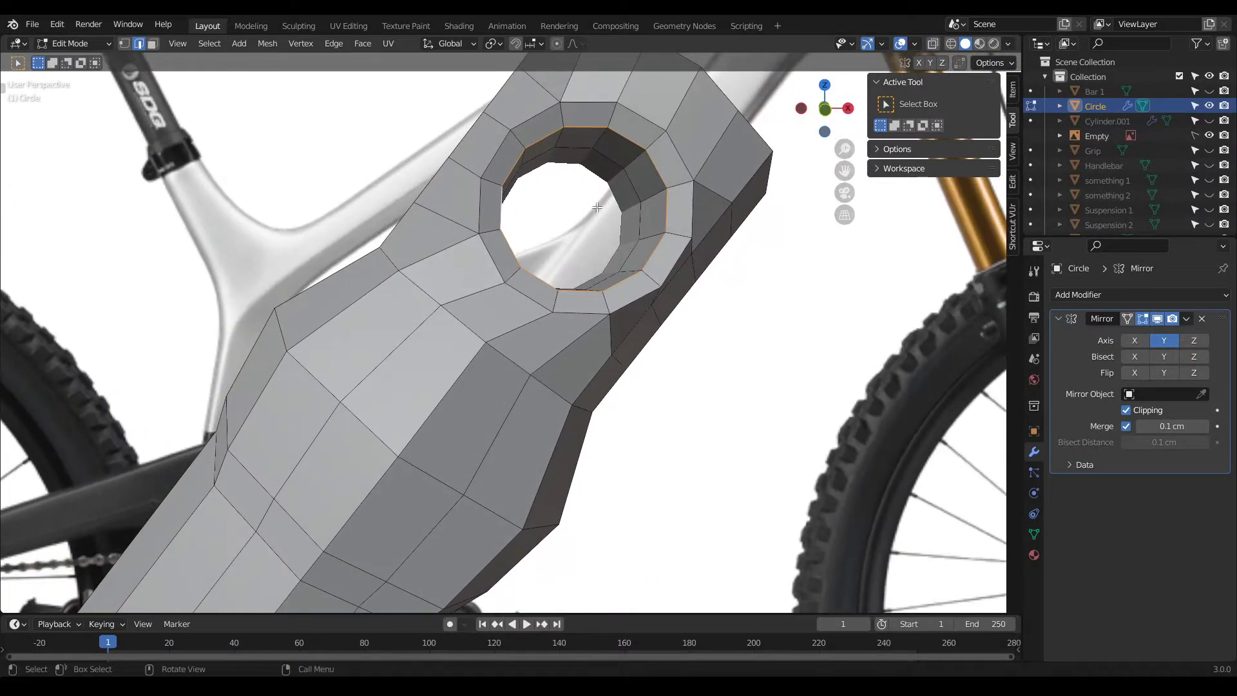
pyautogui.scroll(3, 621, 211)
pyautogui.press('KP_1')
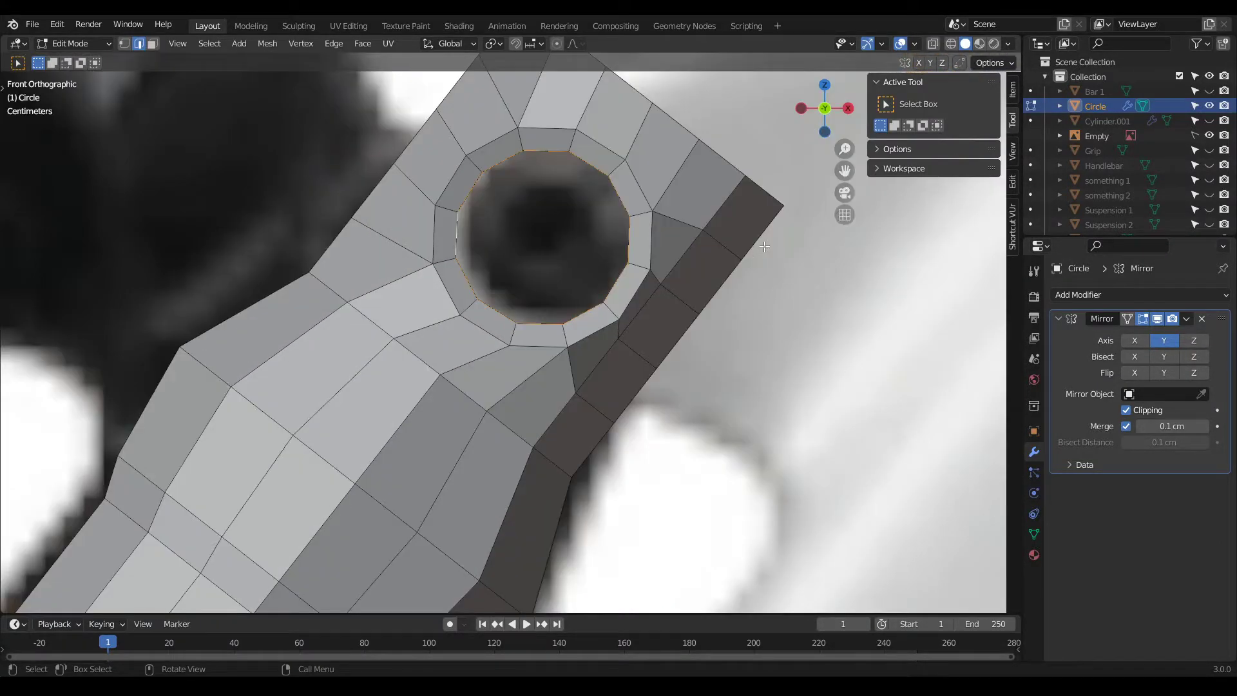
pyautogui.press('e')
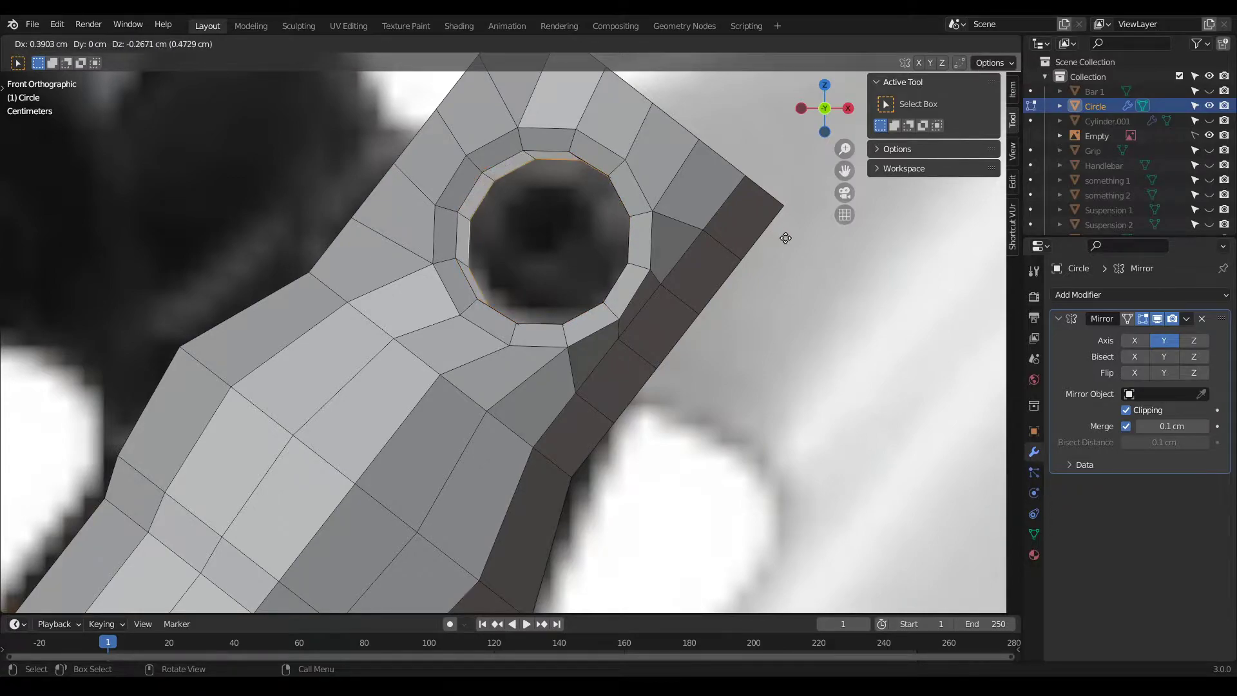
pyautogui.press('Escape')
pyautogui.press('s')
pyautogui.click(823, 259)
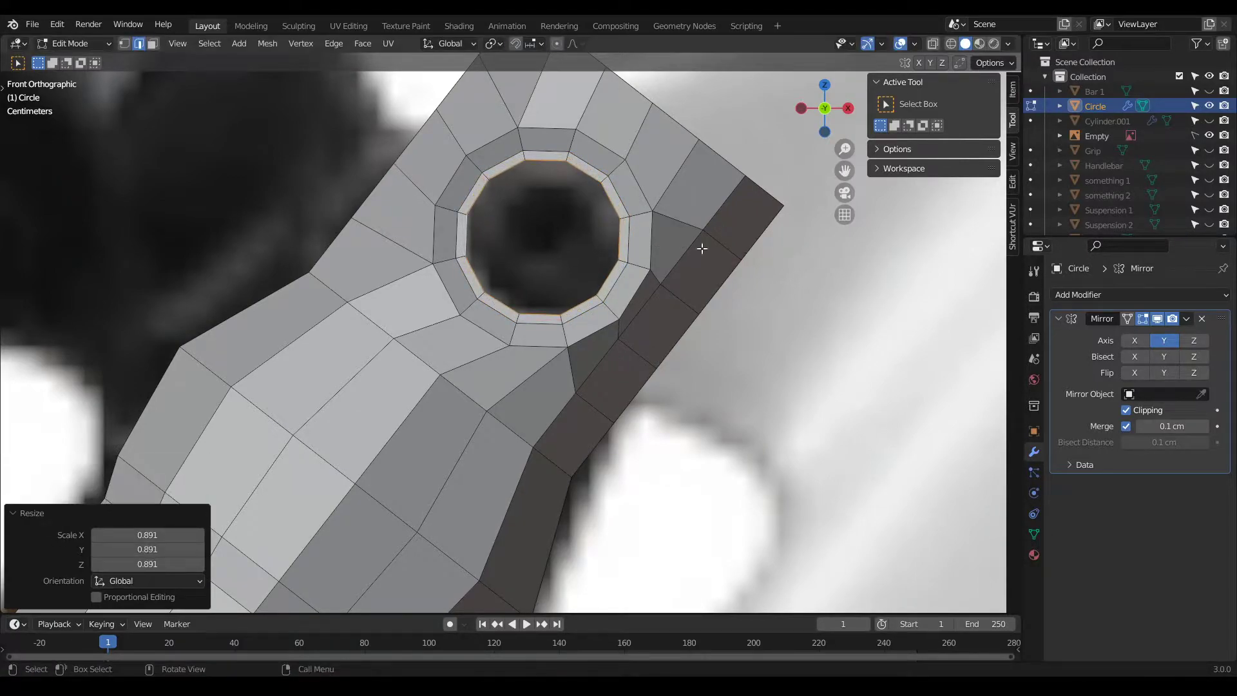
# Step: Separate the selected inner edge loop of the pivot hole into its own object
pyautogui.scroll(3, 516, 211)
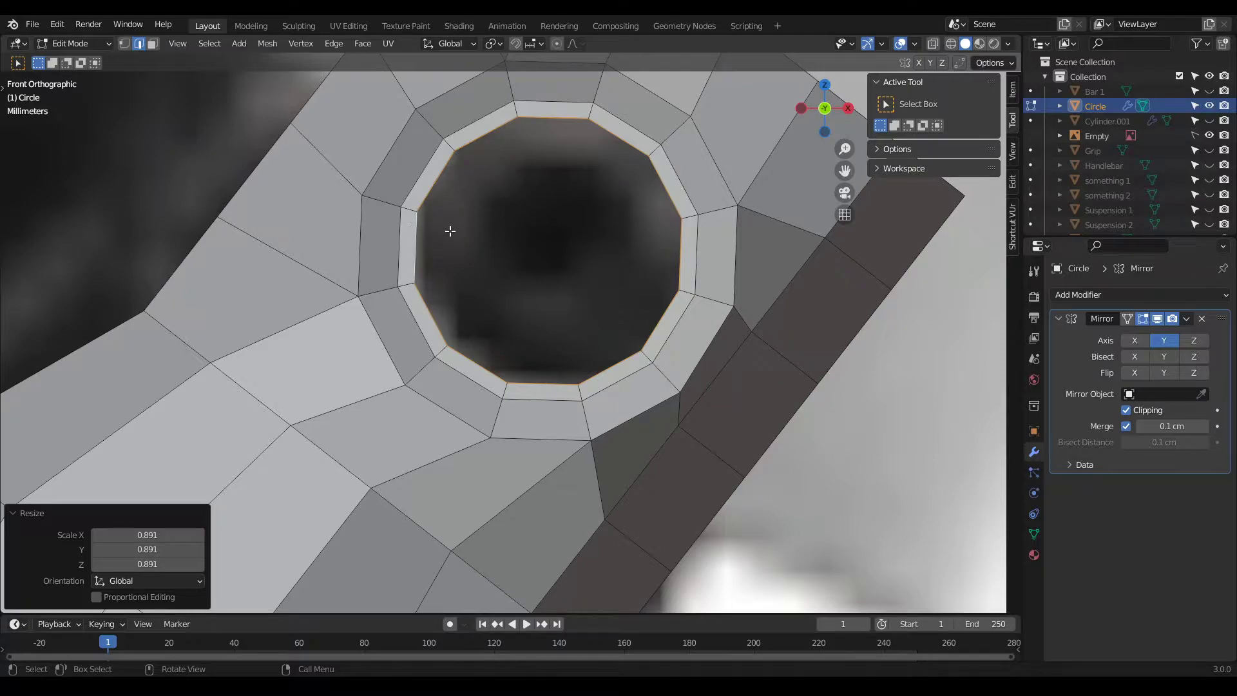
pyautogui.press('p')
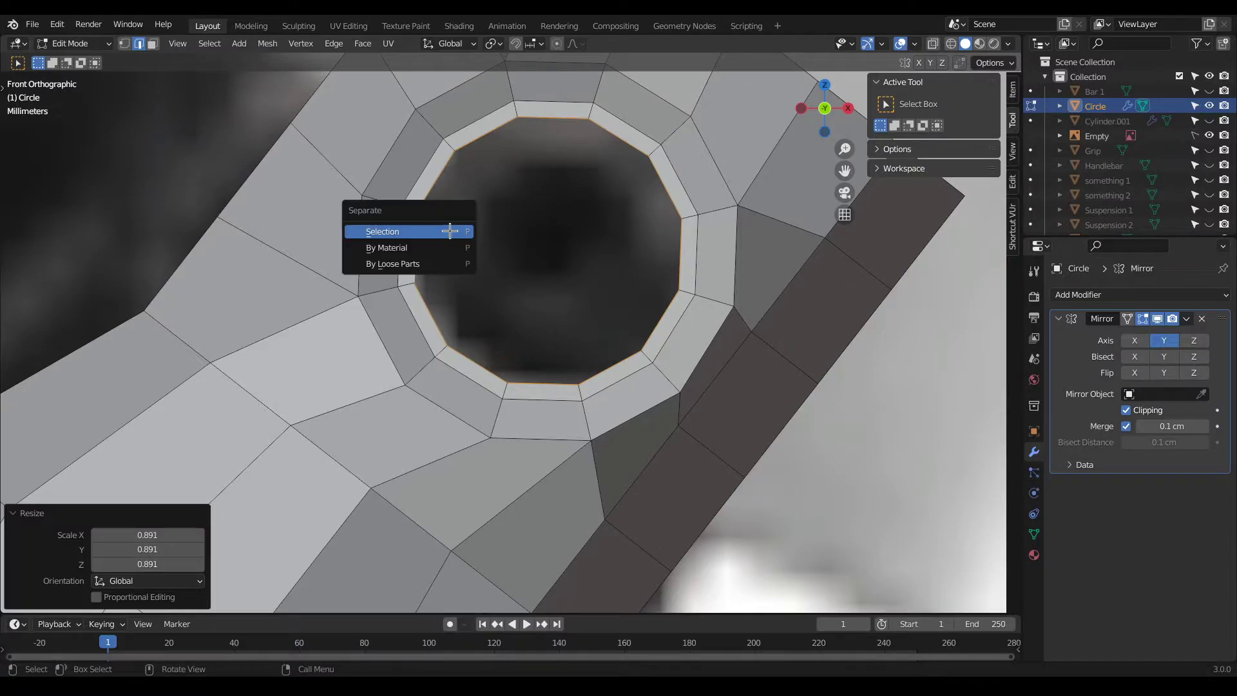
pyautogui.click(453, 232)
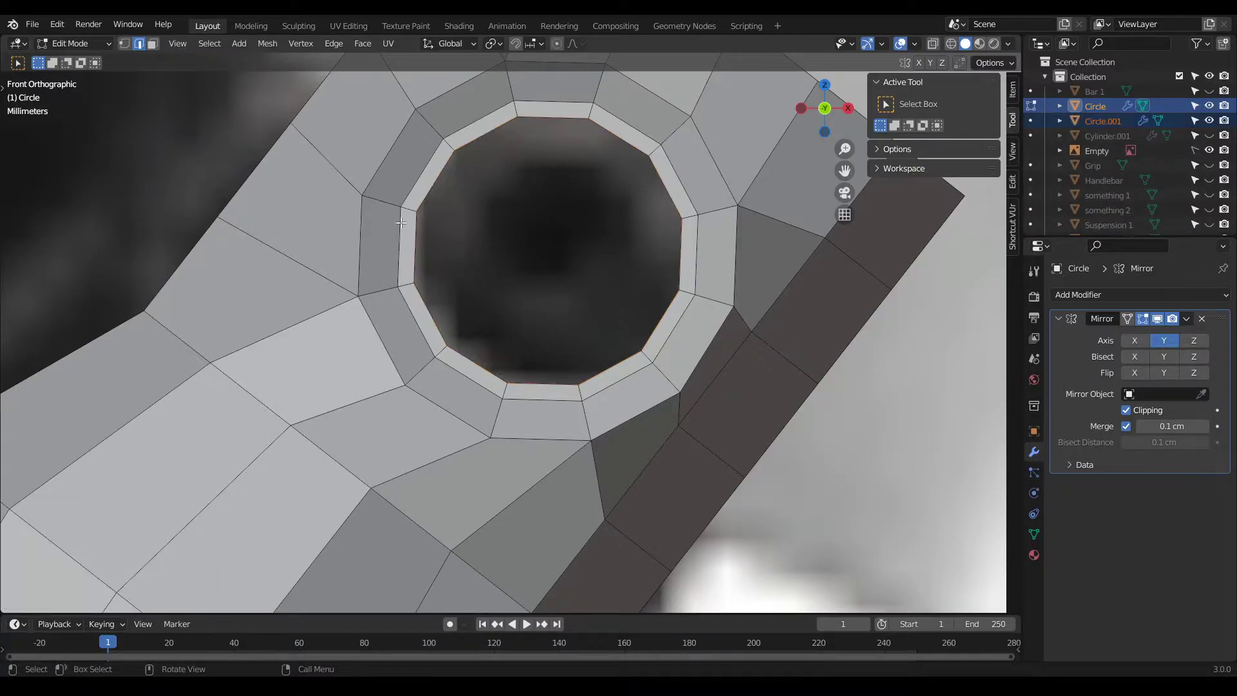
# Step: Try deleting the edges of the face ring around the pivot hole's opening, and undo the deletion
pyautogui.press('Tab')
pyautogui.press('Tab')
pyautogui.keyDown('shift'); pyautogui.click(419, 187); pyautogui.keyUp('shift')
pyautogui.keyDown('shift'); pyautogui.click(477, 131); pyautogui.keyUp('shift')
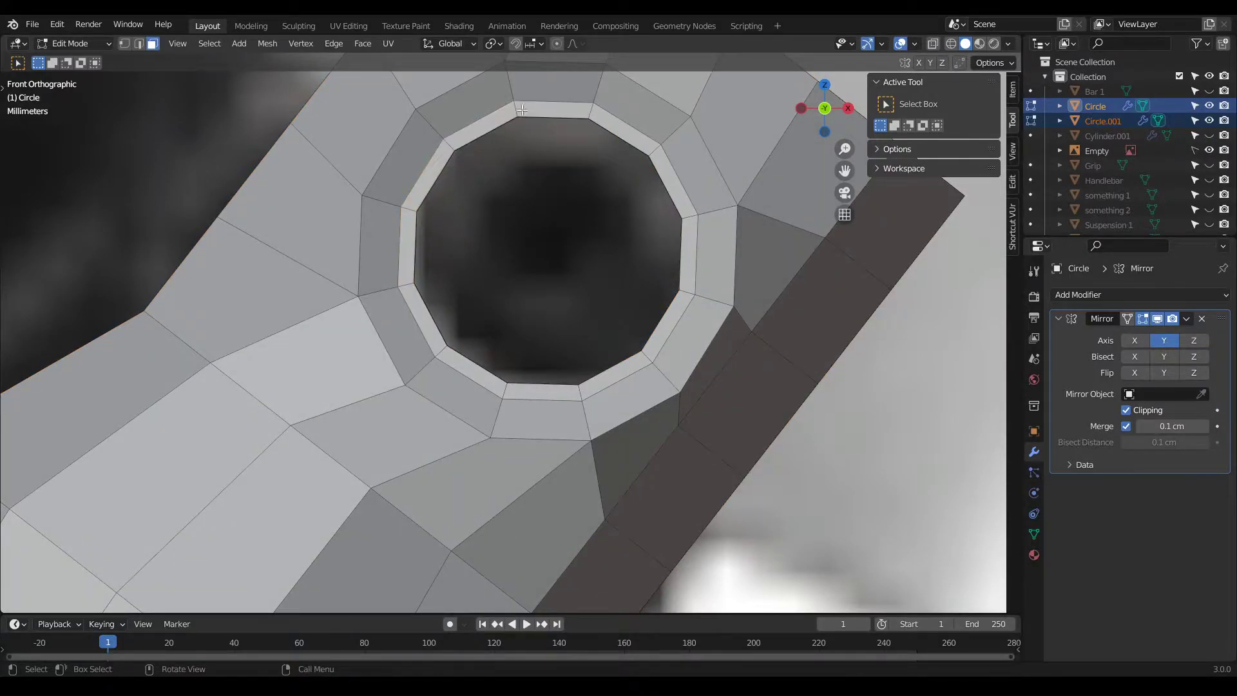
pyautogui.keyDown('alt'); pyautogui.click(513, 108); pyautogui.keyUp('alt')
pyautogui.press('x')
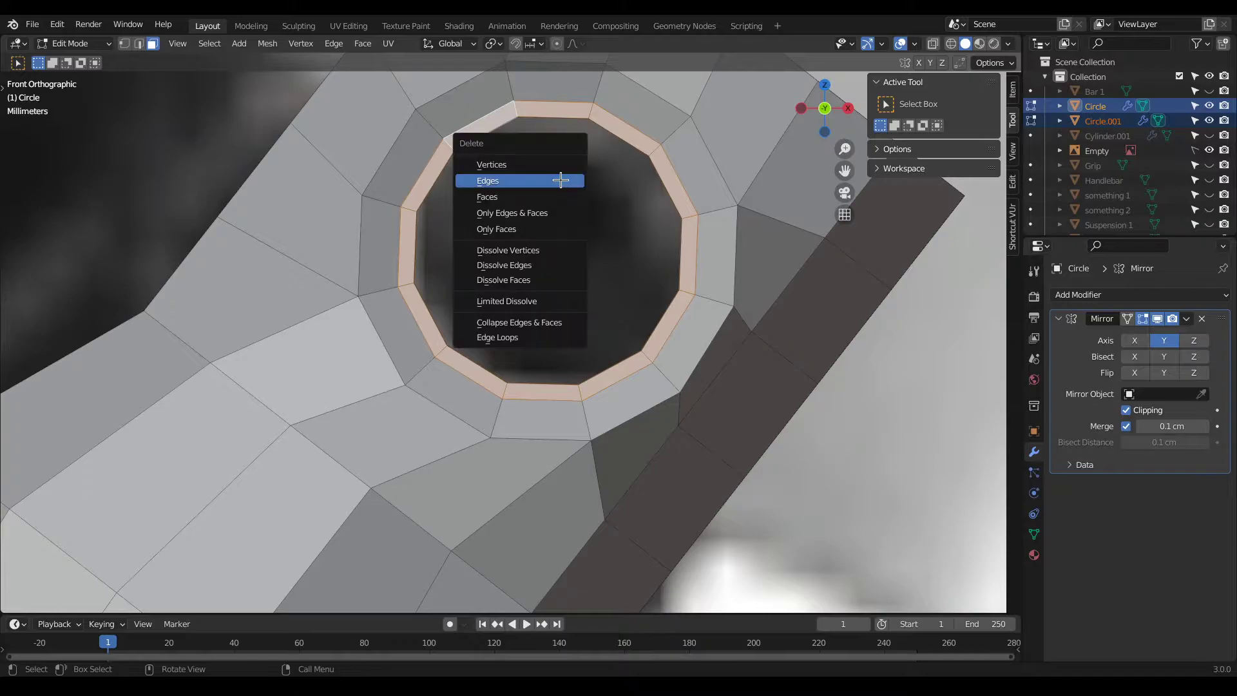
pyautogui.click(560, 180)
pyautogui.moveTo(541, 182); pyautogui.dragTo(603, 224, button='middle')
pyautogui.hotkey('ctrl', 'z')
# Step: Try dissolving the vertices, and alternatively the faces, of the ring around the pivot hole's opening
pyautogui.rightClick(492, 223)
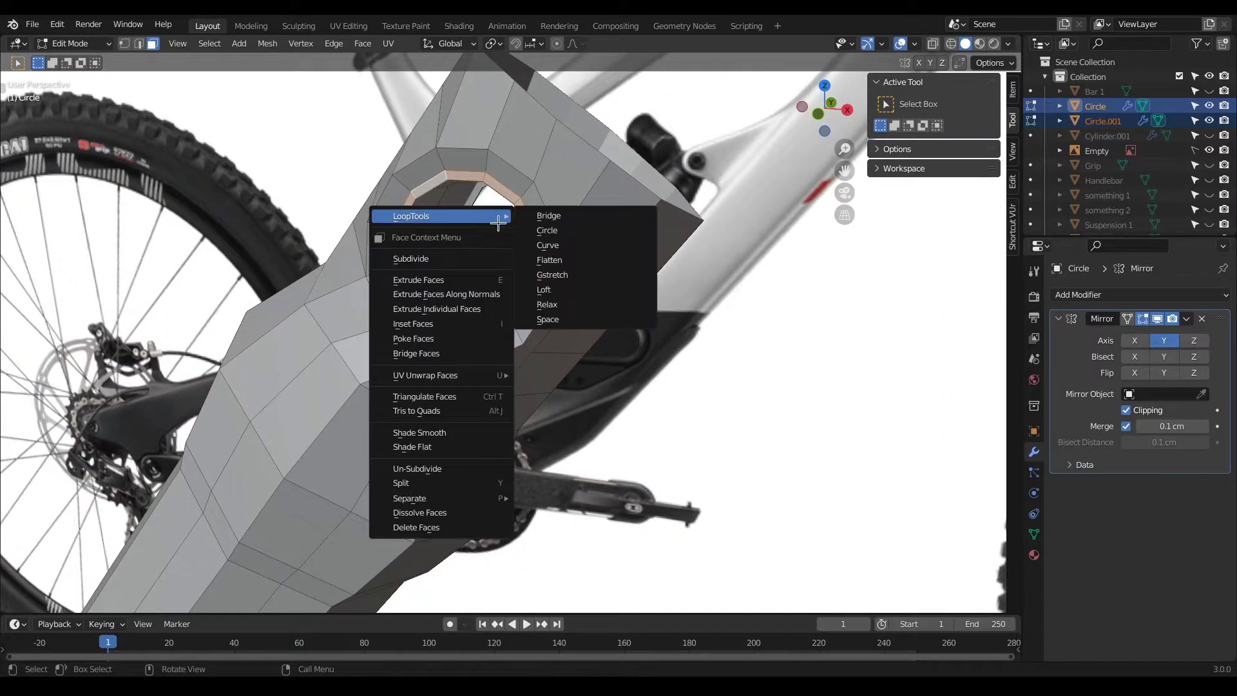
pyautogui.press('Escape')
pyautogui.press('x')
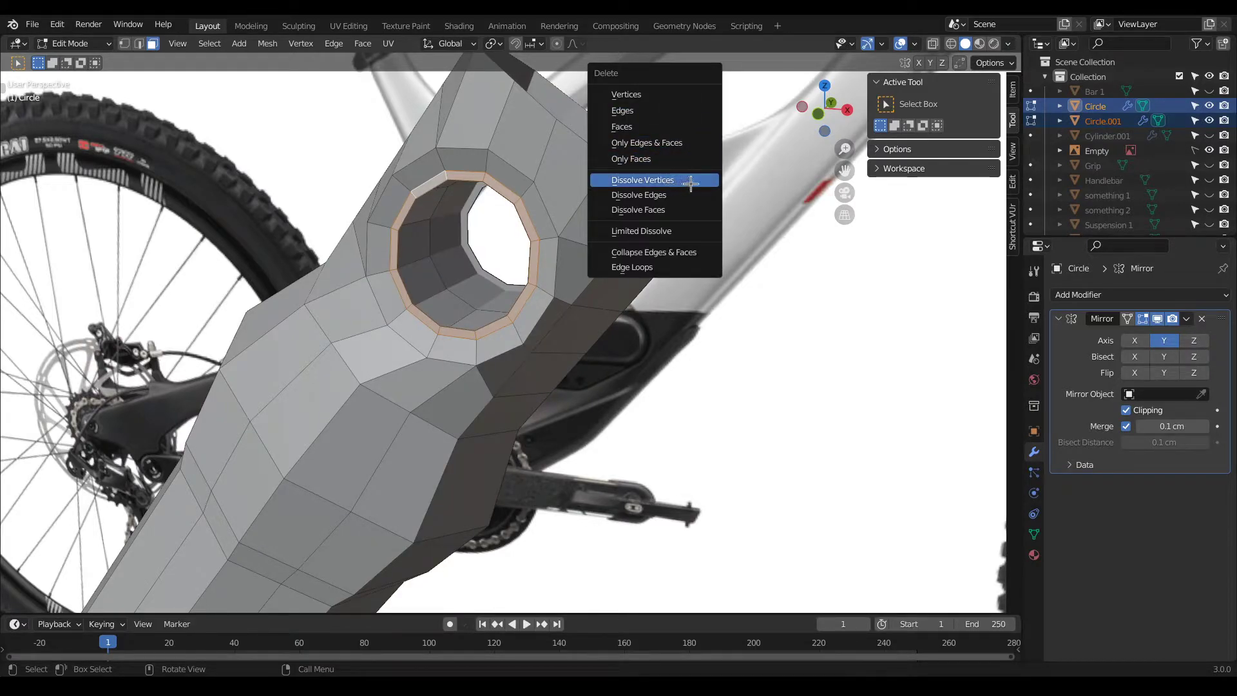
pyautogui.click(690, 183)
pyautogui.hotkey('ctrl', 'z')
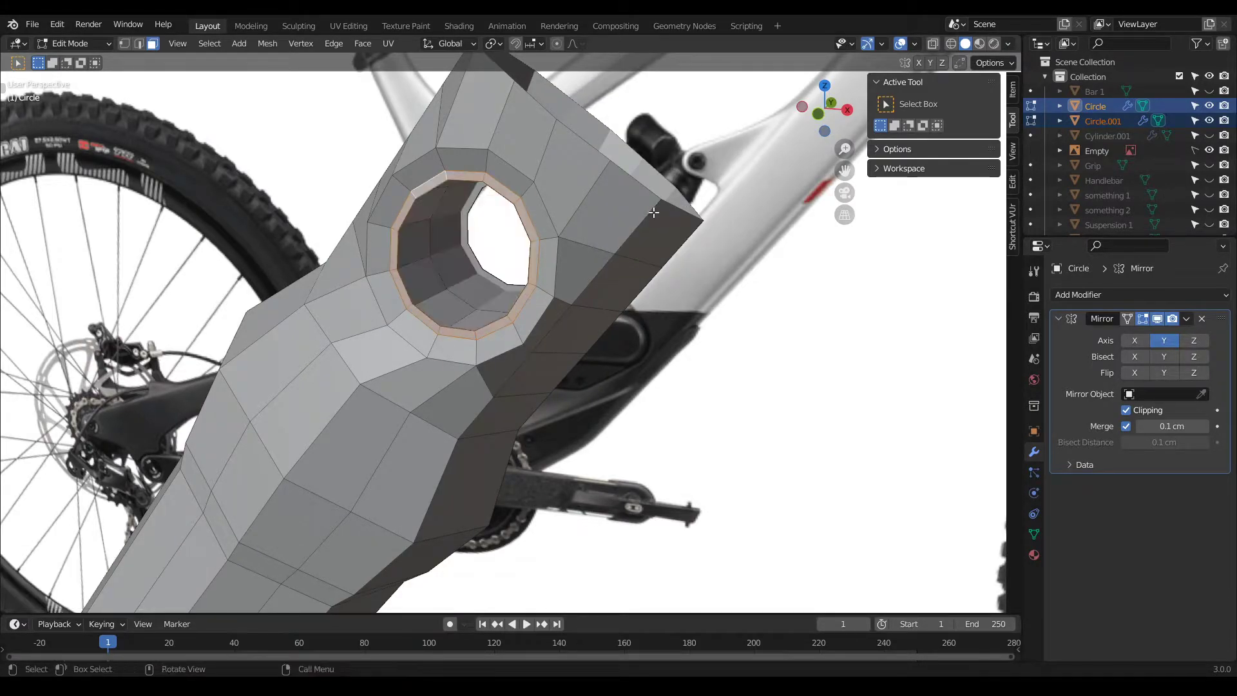
pyautogui.press('x')
pyautogui.click(635, 229)
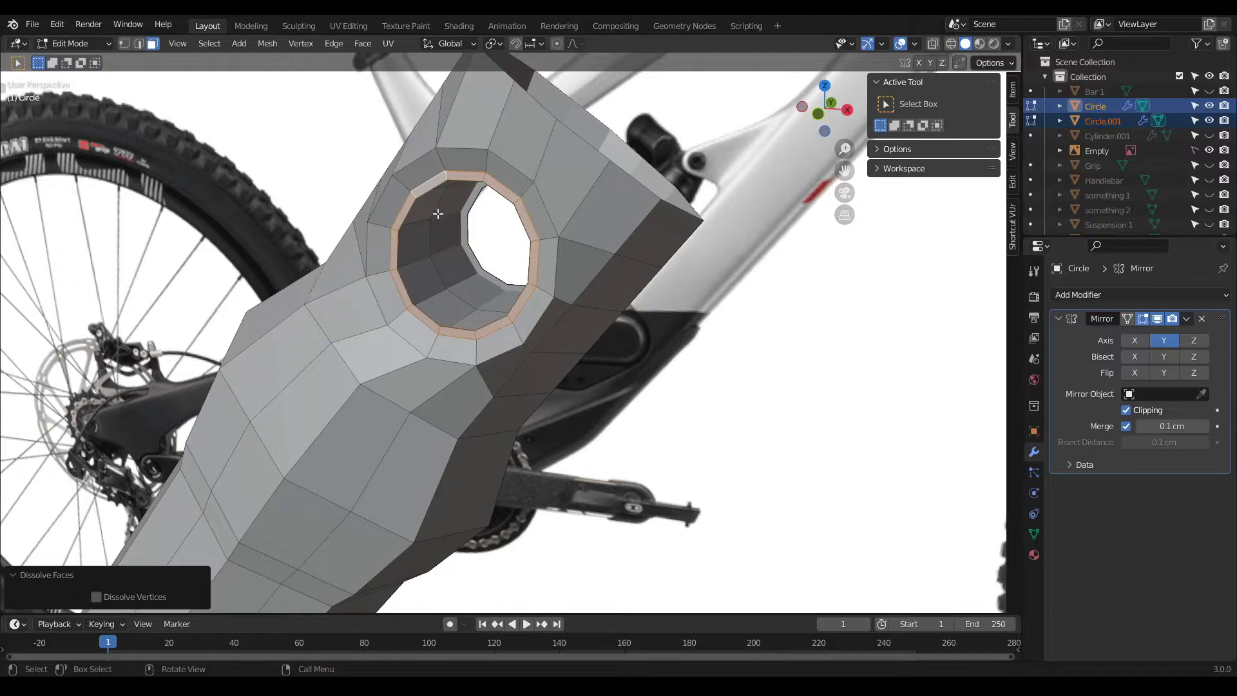
pyautogui.press('Tab')
pyautogui.scroll(5, 406, 187)
pyautogui.moveTo(392, 172); pyautogui.dragTo(371, 157, button='middle')
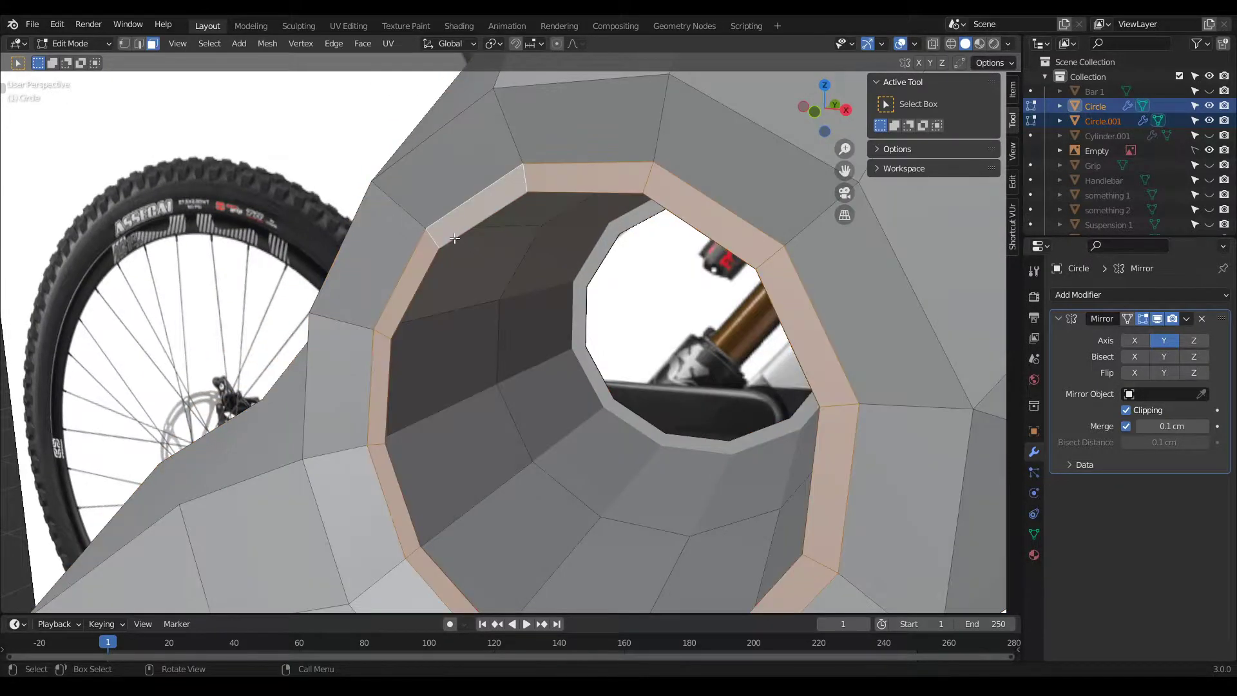
pyautogui.moveTo(458, 240); pyautogui.dragTo(471, 214, button='middle')
pyautogui.press('Tab')
pyautogui.scroll(-4, 477, 216)
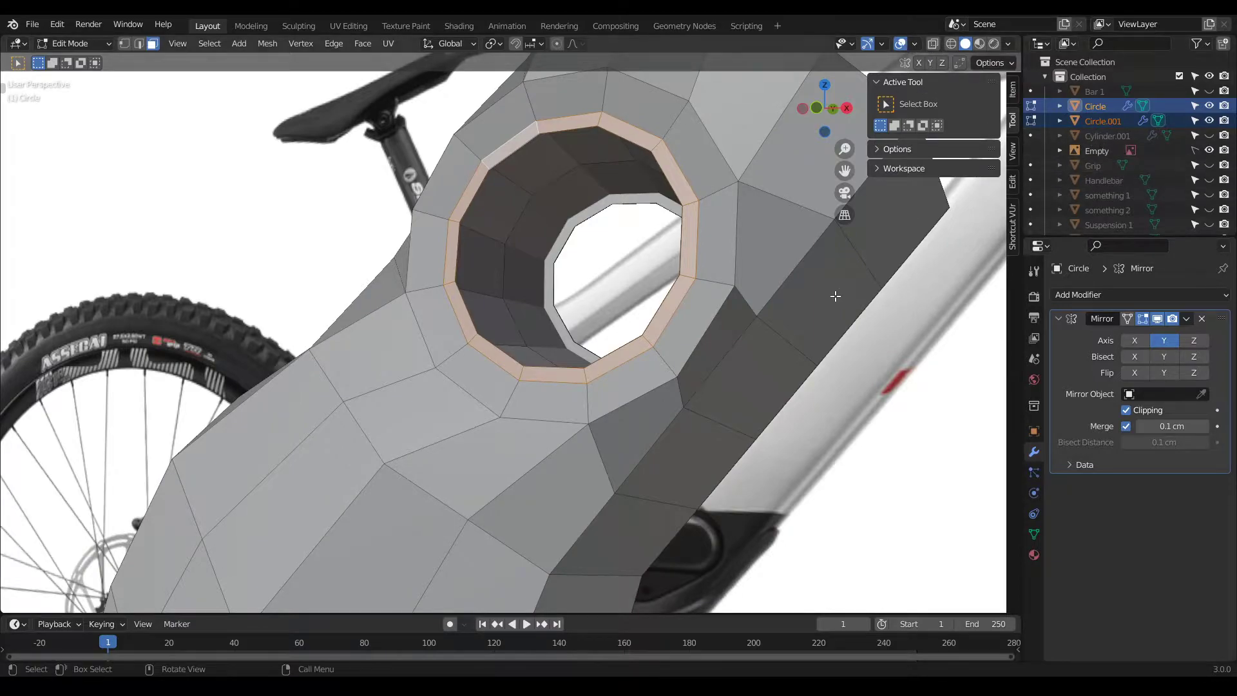
# Step: Switch editing from the shock body to the separated loop object Circle.001 and view it from the front
pyautogui.press('Tab')
pyautogui.click(1092, 121)
pyautogui.press('Tab')
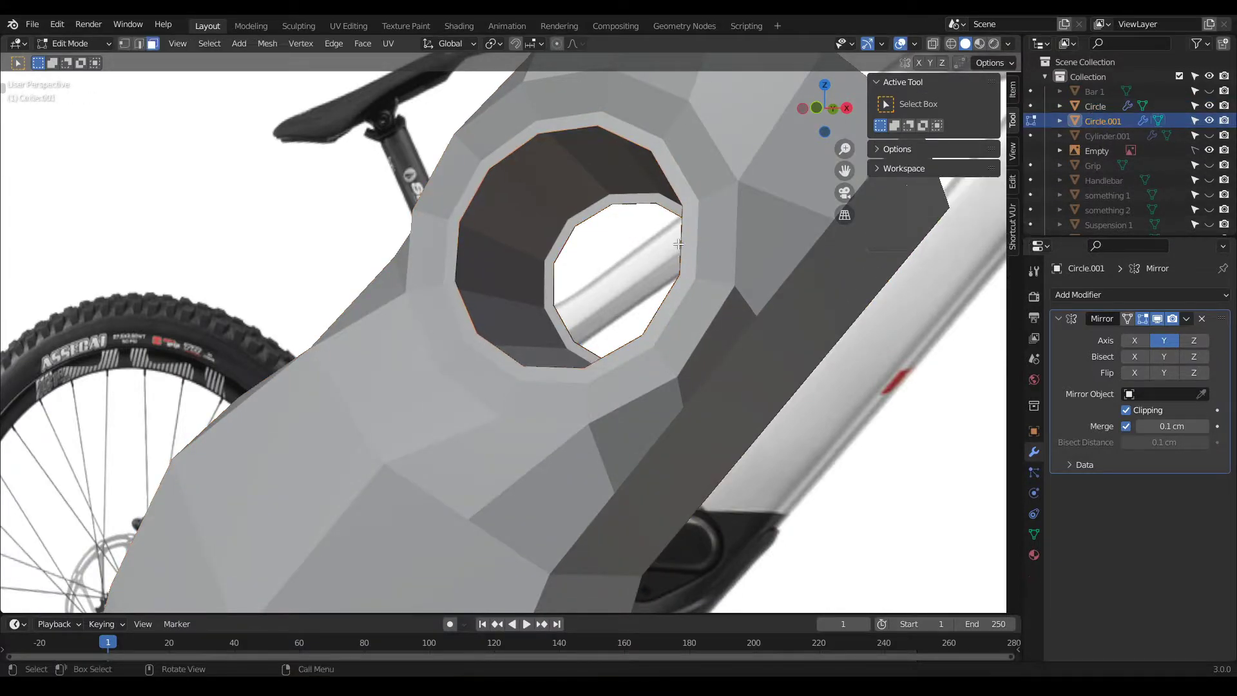
pyautogui.press('KP_1')
pyautogui.scroll(3, 733, 279)
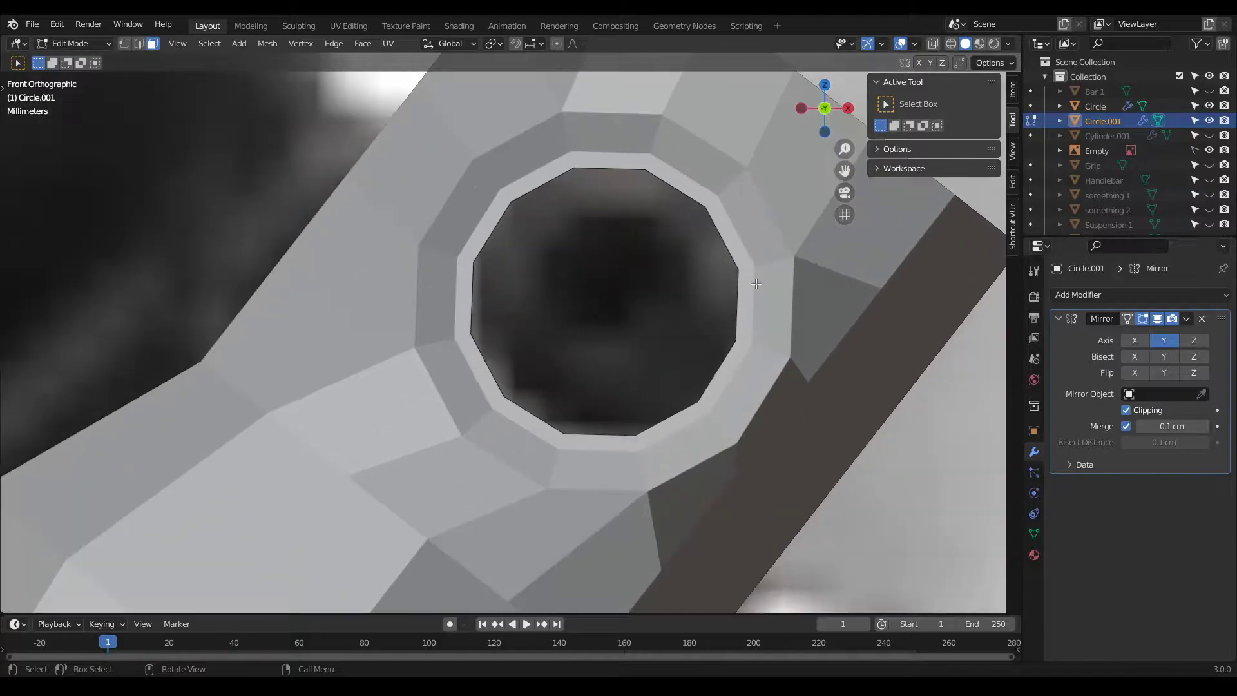
pyautogui.rightClick(712, 282)
pyautogui.press('Escape')
# Step: Scale the separated edge loop to 0.982 and fill it with a single face
pyautogui.scroll(-8, 580, 275)
pyautogui.moveTo(521, 272); pyautogui.dragTo(451, 297, button='middle')
pyautogui.scroll(4, 450, 297)
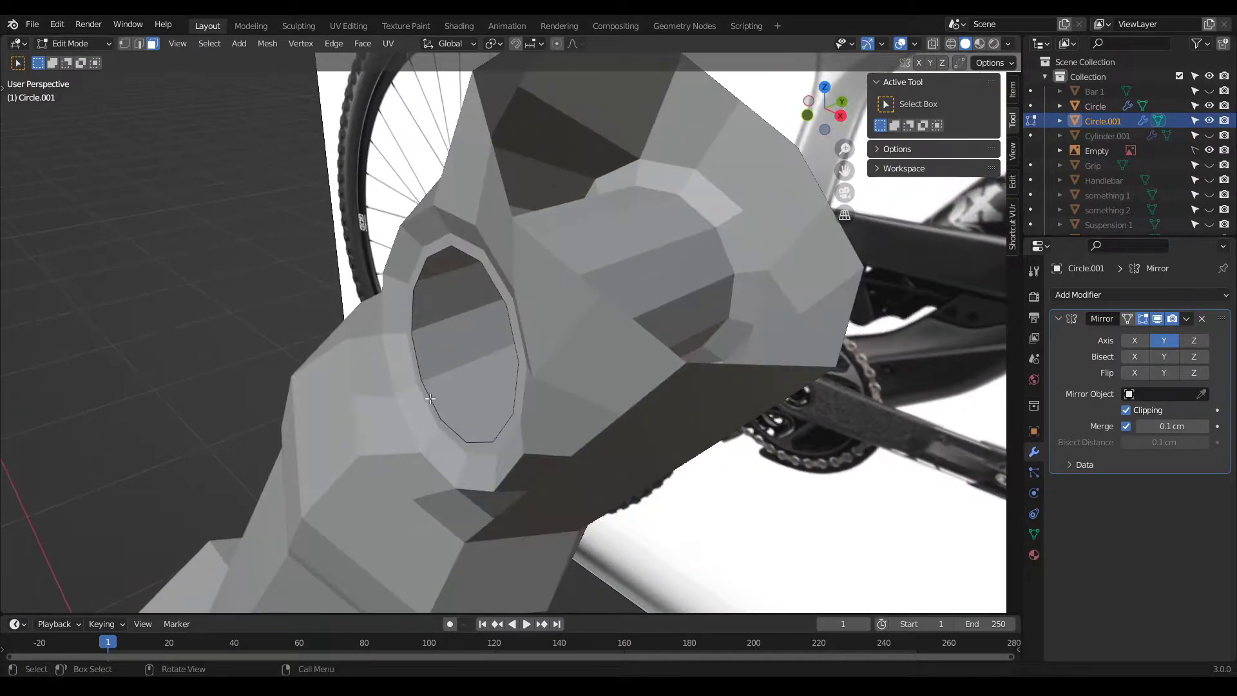
pyautogui.moveTo(436, 341); pyautogui.dragTo(480, 329, button='middle')
pyautogui.press('KP_1')
pyautogui.keyDown('shift'); pyautogui.moveTo(669, 233); pyautogui.dragTo(469, 210, button='middle'); pyautogui.keyUp('shift')
pyautogui.scroll(4, 469, 210)
pyautogui.scroll(2, 470, 212)
pyautogui.press('s')
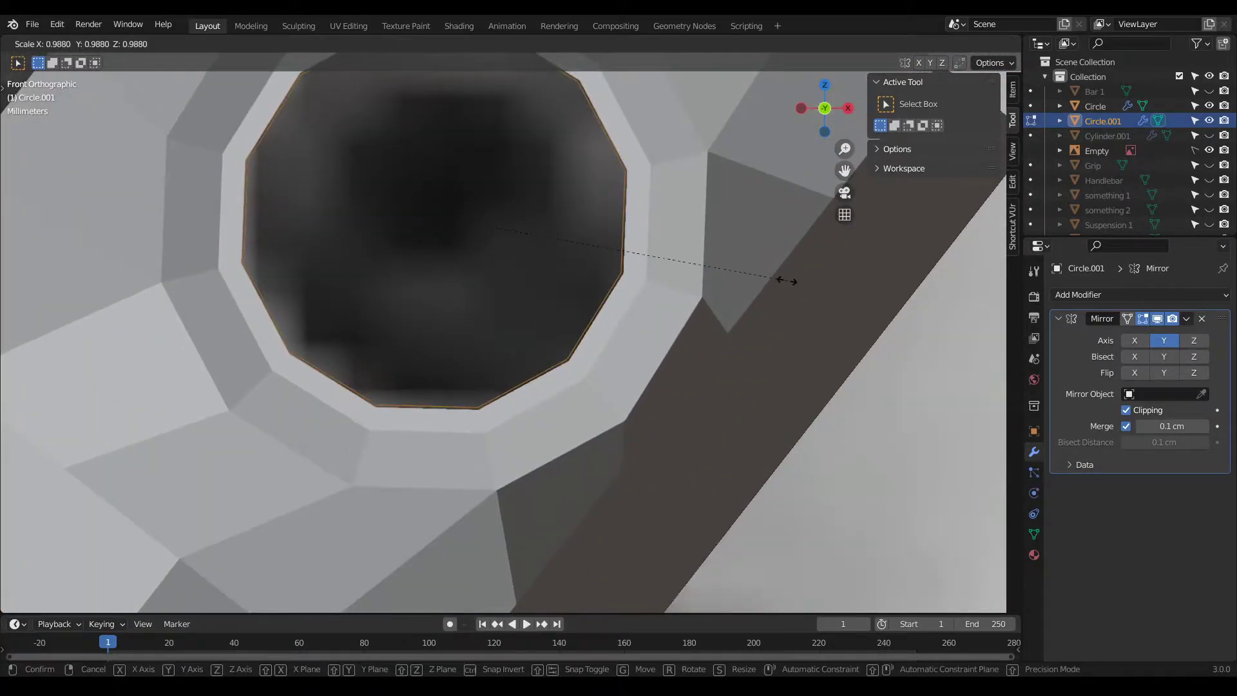
pyautogui.click(765, 276)
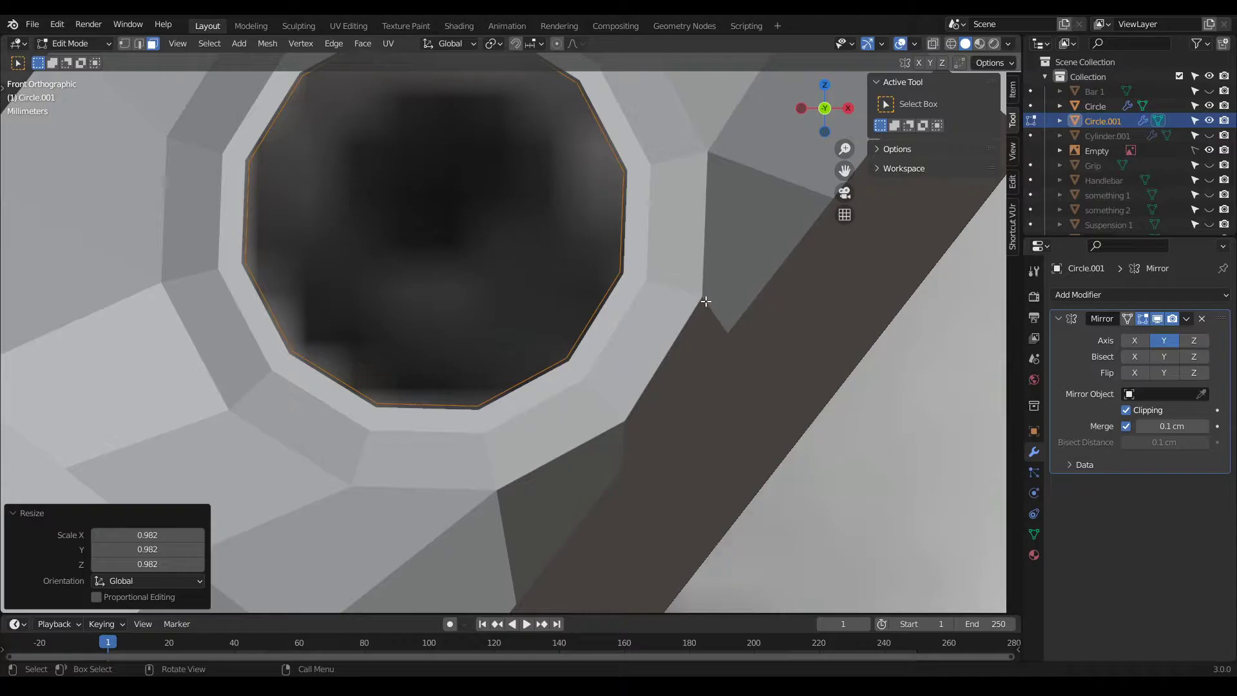
pyautogui.press('f')
pyautogui.scroll(-4, 705, 236)
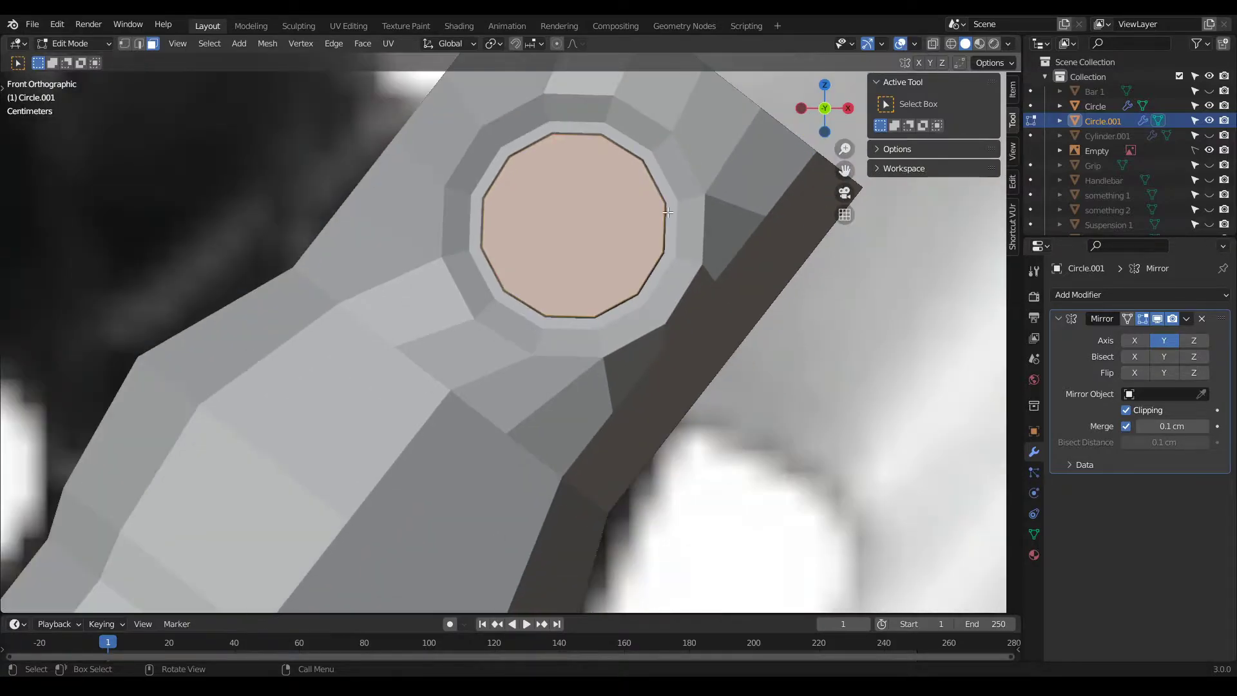
# Step: Flatten the new cap face by scaling it to 0 along Y, using an X-ray view from the right
pyautogui.press('KP_3')
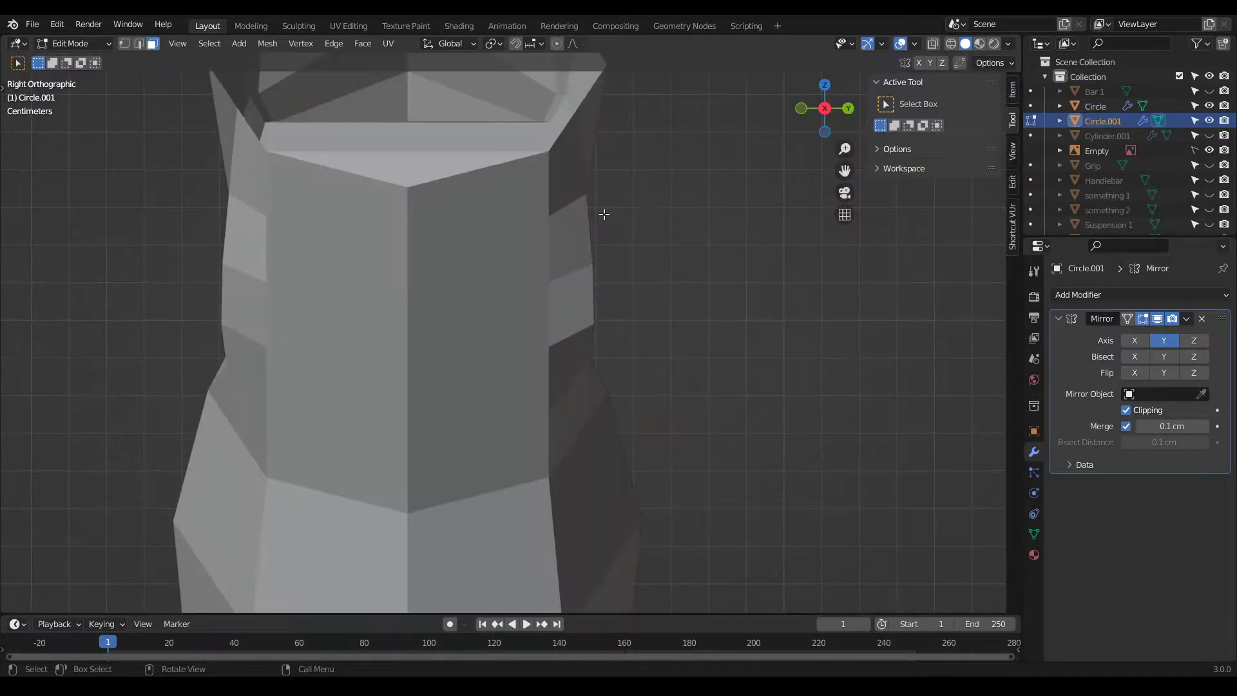
pyautogui.scroll(-3, 612, 219)
pyautogui.hotkey('alt', 'z')
pyautogui.scroll(3, 684, 253)
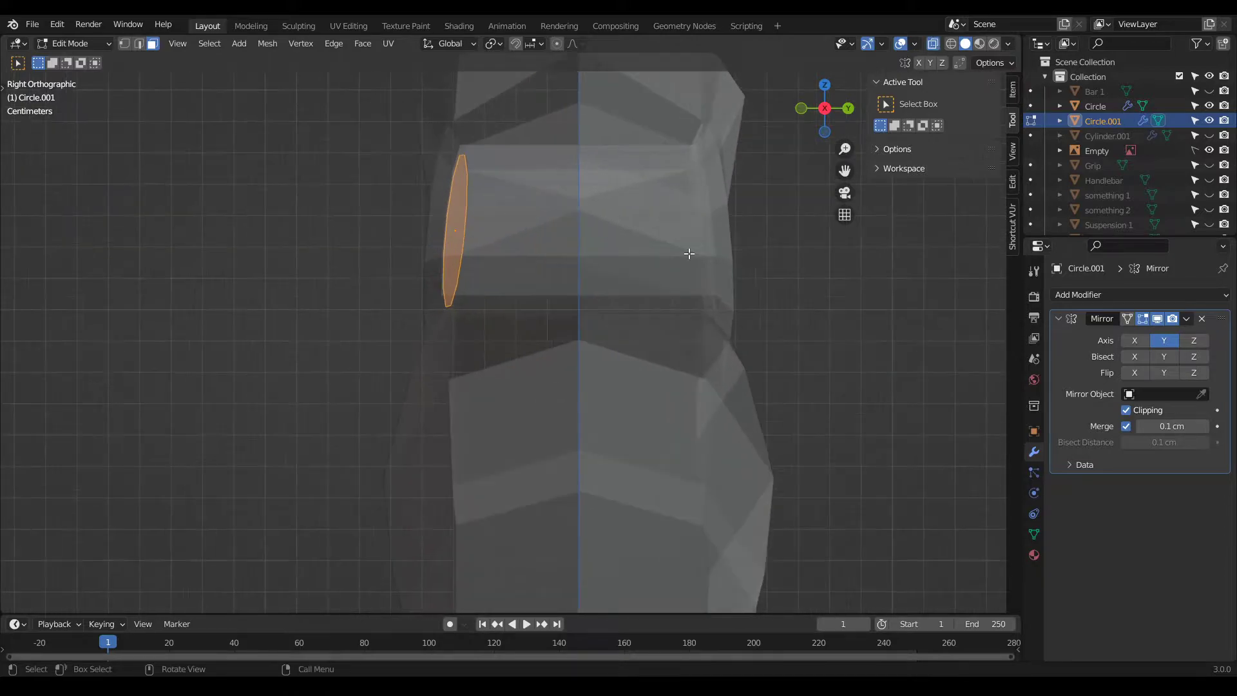
pyautogui.press('s')
pyautogui.press('y')
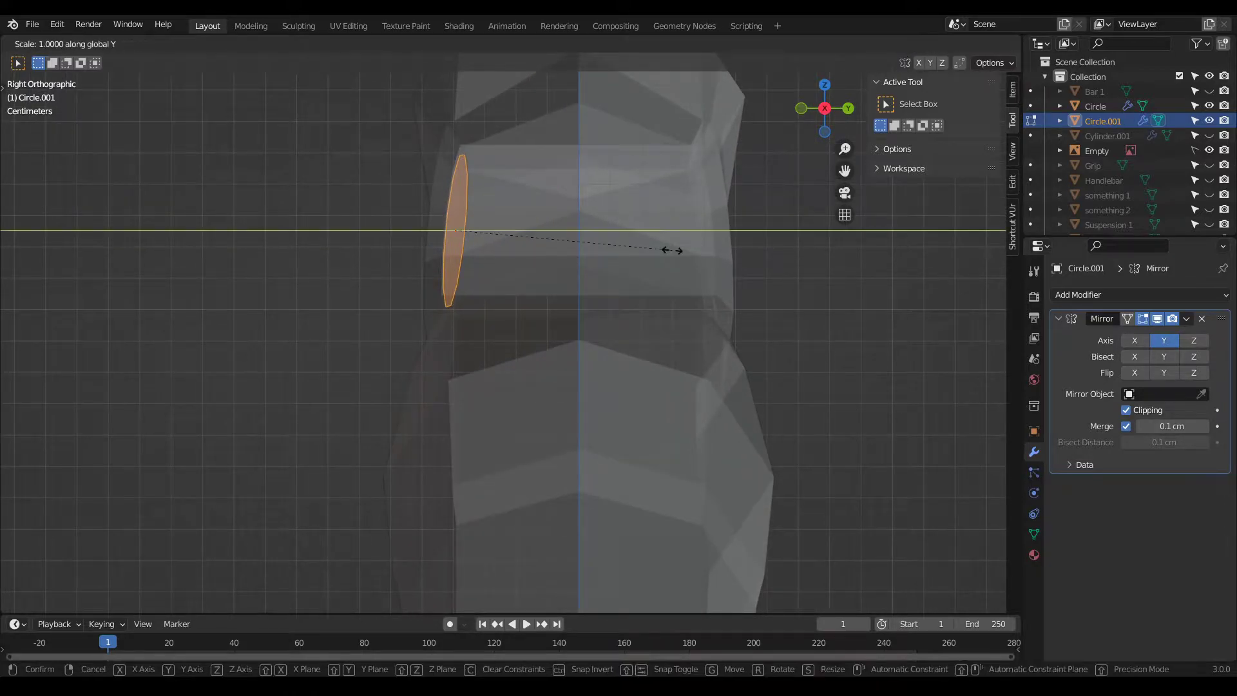
pyautogui.press('0')
pyautogui.press('Return')
# Step: Extrude the flattened cap face about 1.6 cm outward and edge-slide its front face back by a factor of 0.627
pyautogui.press('e')
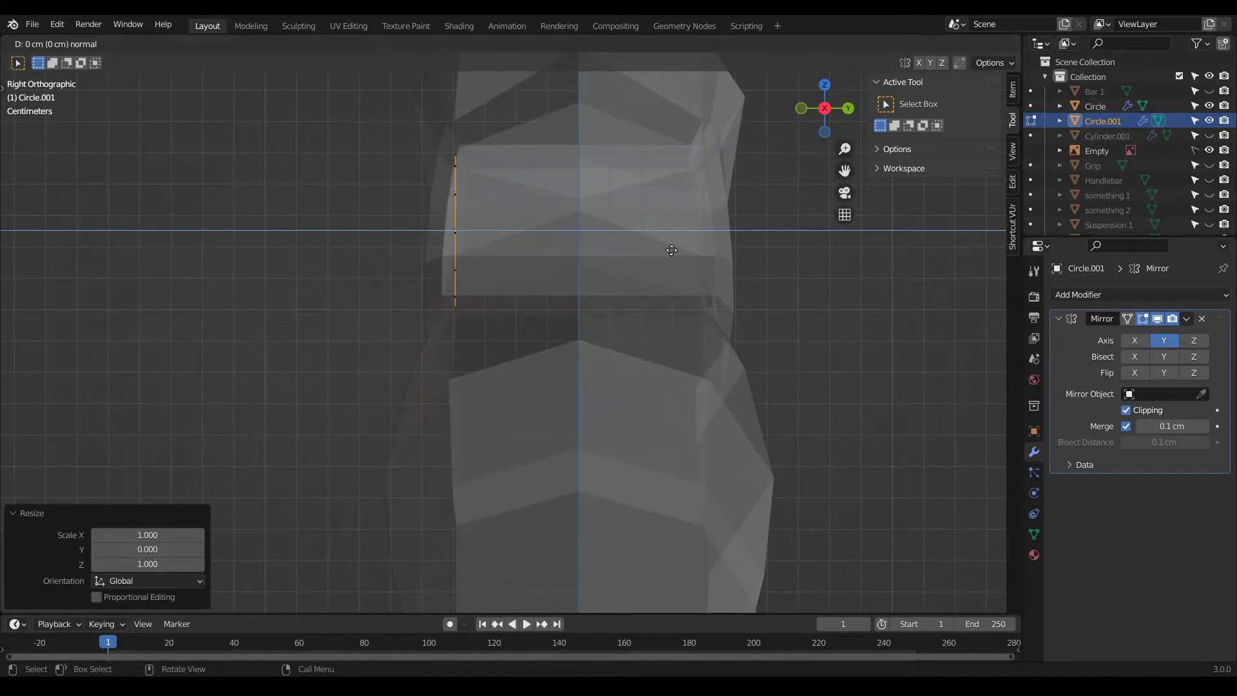
pyautogui.click(621, 243)
pyautogui.scroll(4, 650, 248)
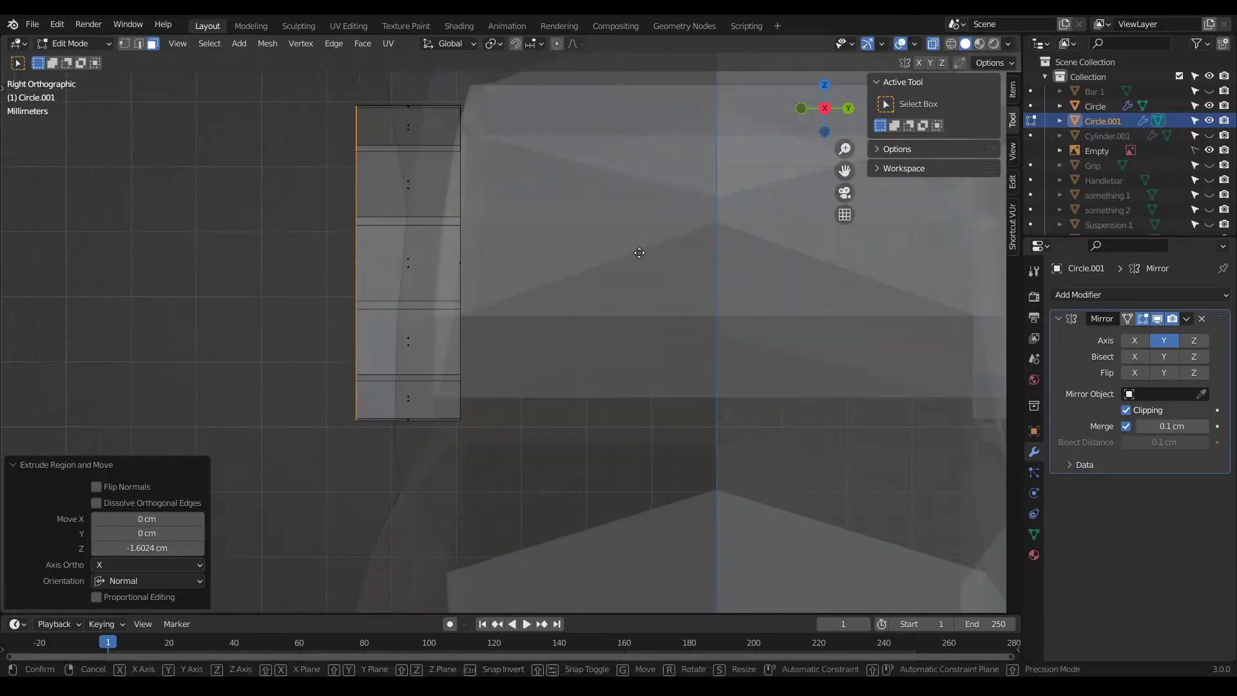
pyautogui.press('g')
pyautogui.press('g')
pyautogui.click(767, 284)
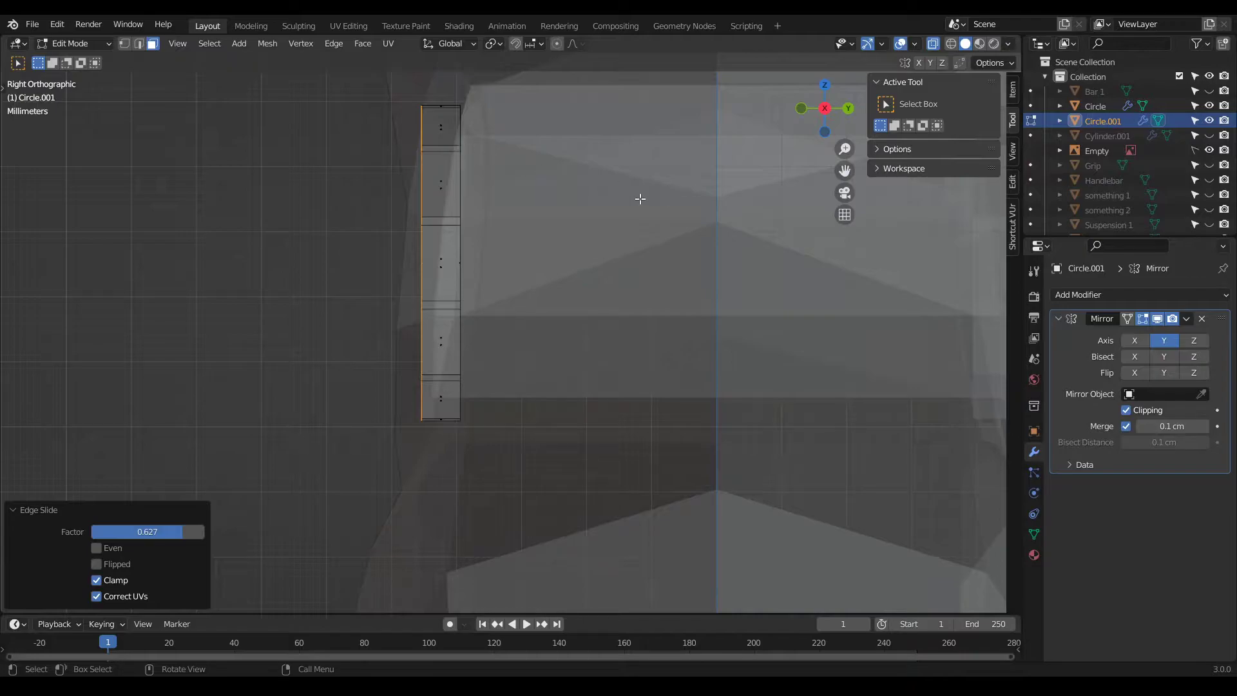
# Step: Try insetting the cap's front face by 4.943 cm, and undo the inset
pyautogui.press('i')
pyautogui.click(736, 244)
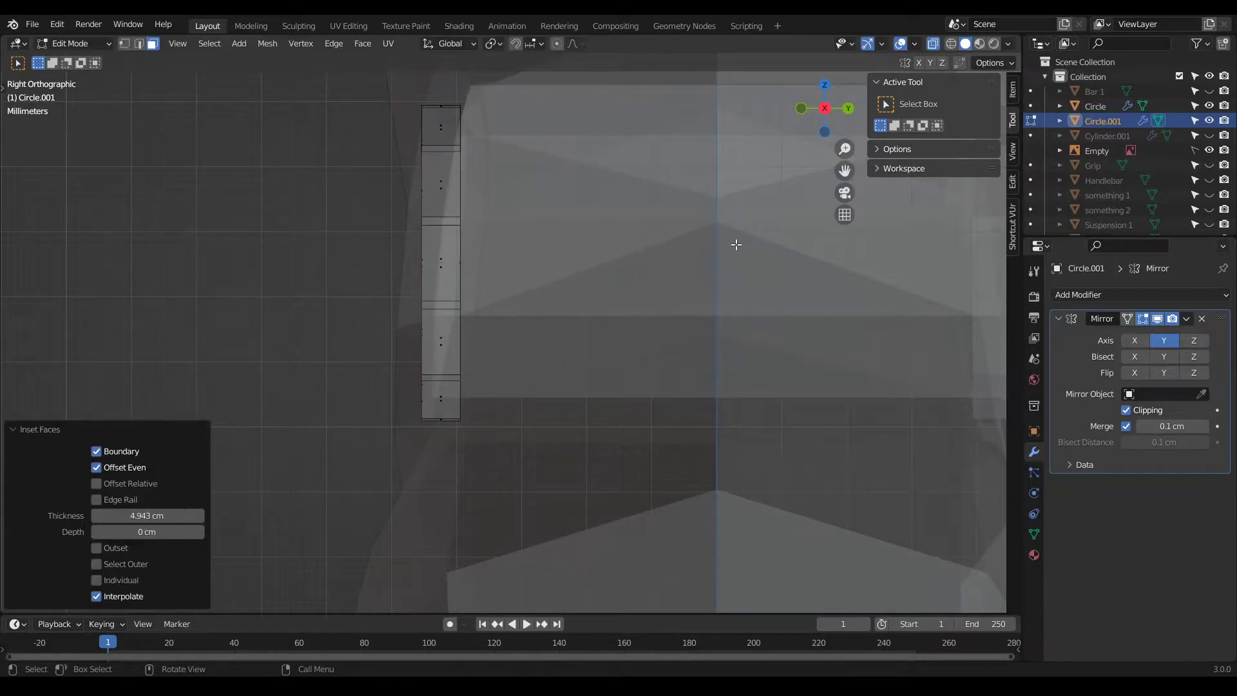
pyautogui.press('KP_1')
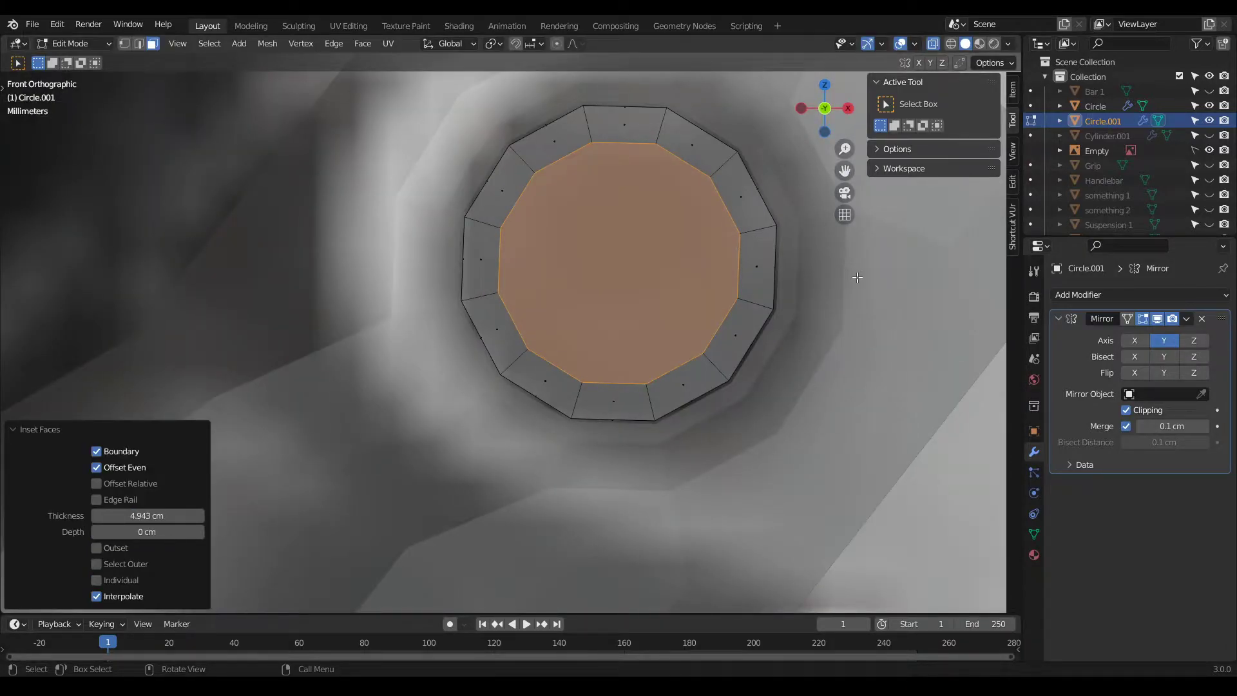
pyautogui.hotkey('ctrl', 'z')
# Step: Inset the cap's front face by 12.25 cm
pyautogui.press('i')
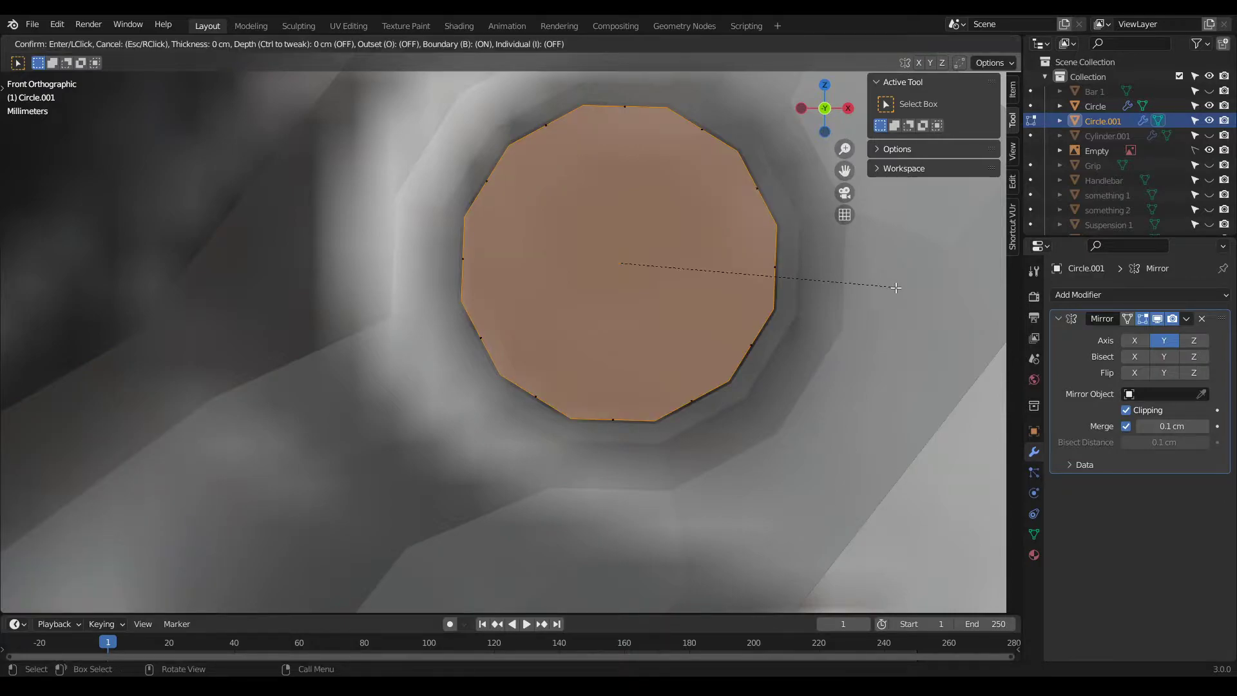
pyautogui.click(806, 268)
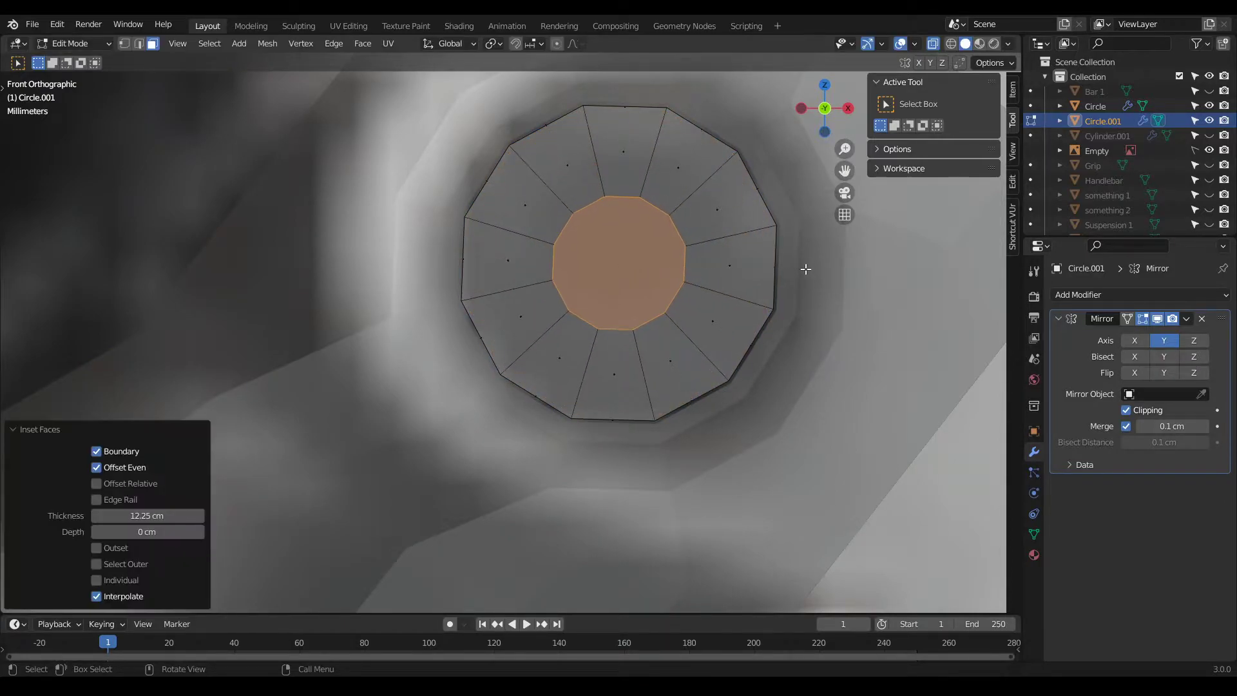
# Step: Try extruding the inset center face of the cap outward by about 0.505 cm
pyautogui.press('KP_3')
pyautogui.press('g')
pyautogui.press('z')
pyautogui.press('z')
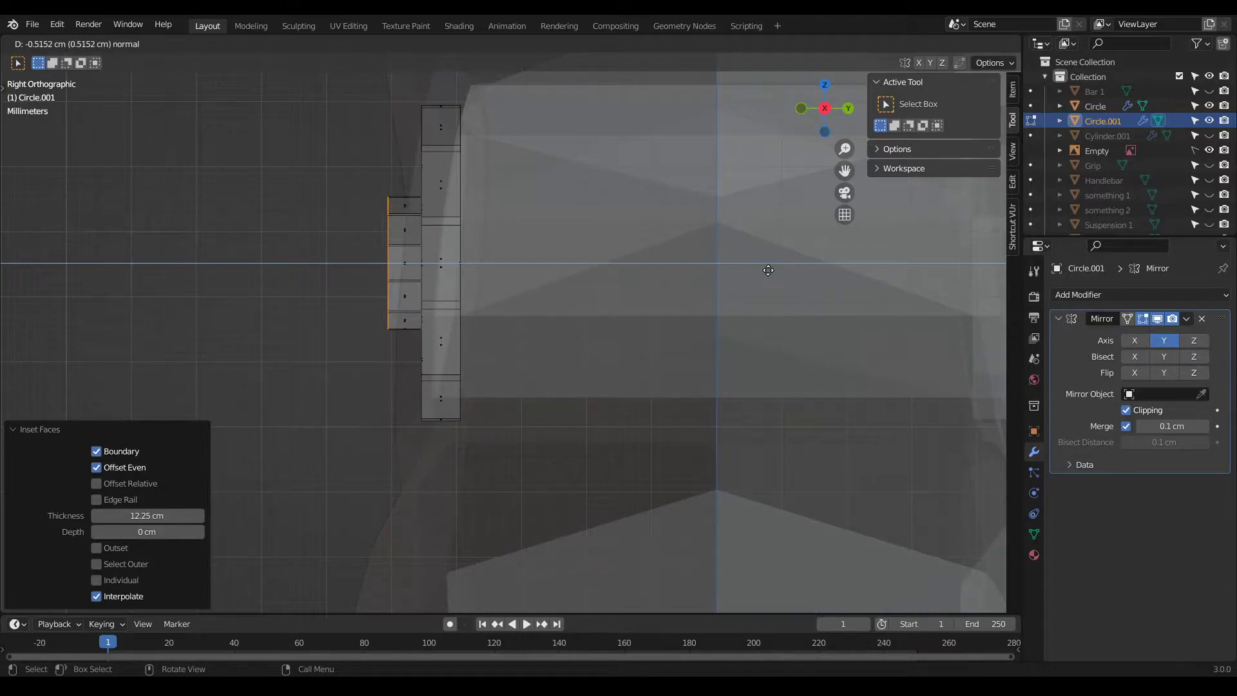
pyautogui.click(769, 269)
pyautogui.press('KP_1')
pyautogui.press('i')
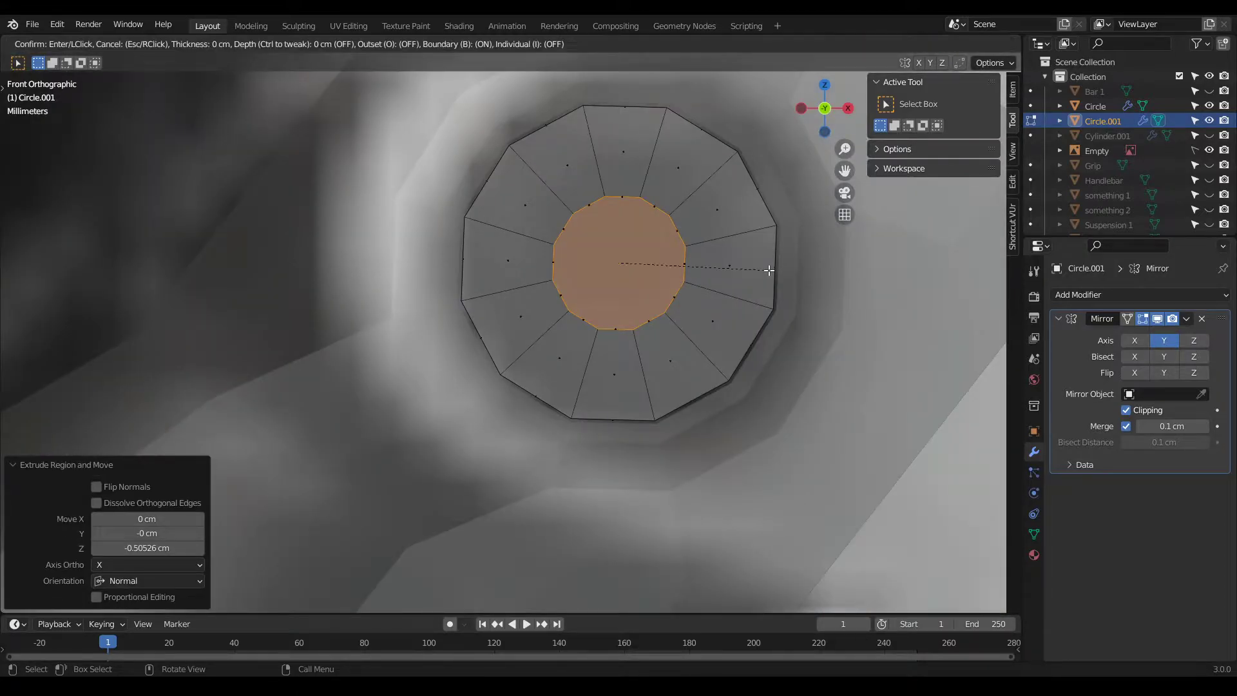
pyautogui.press('Escape')
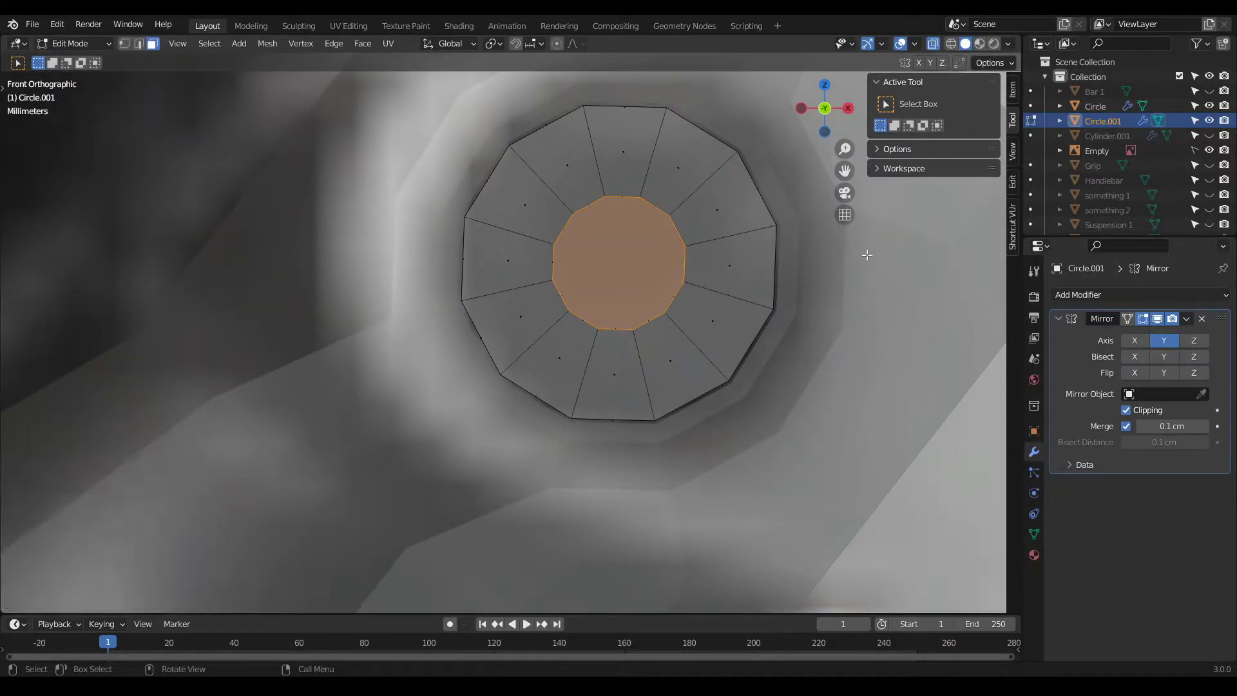
# Step: Extrude the cap's inset center face in place and scale it to 1.964
pyautogui.press('e')
pyautogui.press('Escape')
pyautogui.press('s')
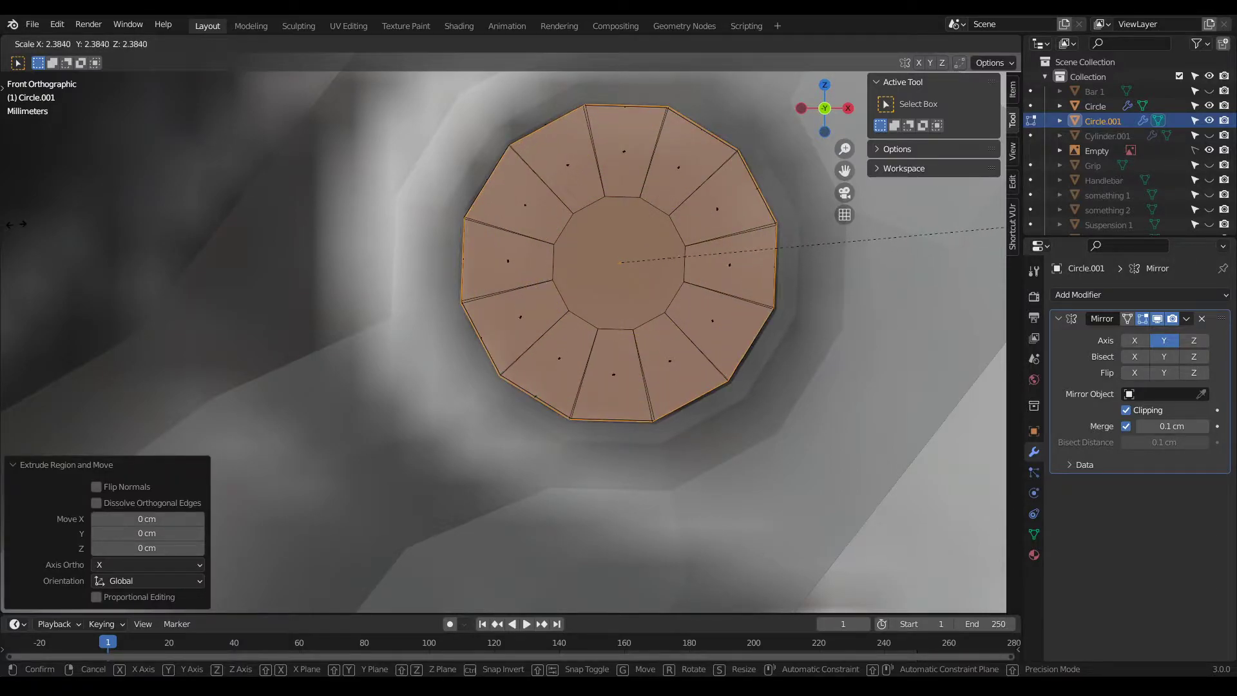
pyautogui.click(961, 224)
# Step: Extrude the enlarged center face about 0.3 cm outward to form a raised step on the cap
pyautogui.press('KP_3')
pyautogui.press('e')
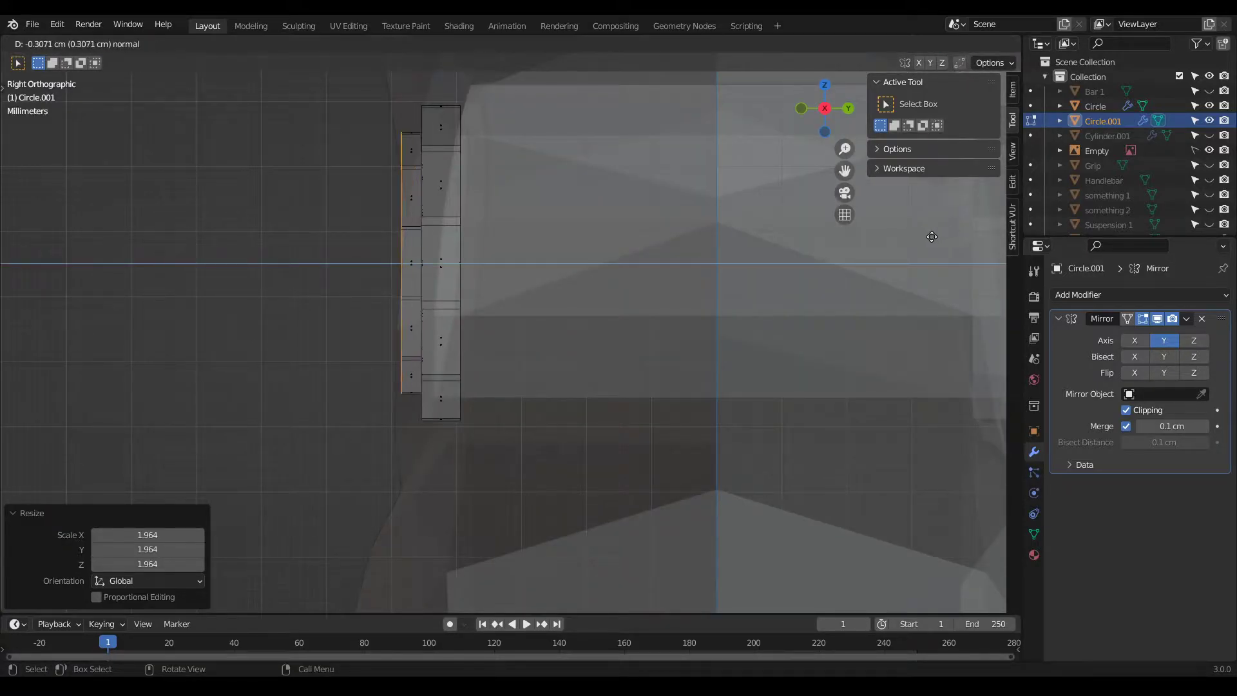
pyautogui.click(929, 238)
# Step: Extrude the raised step's end face another 6.31 cm or so along its normal
pyautogui.moveTo(929, 236); pyautogui.dragTo(685, 154, button='middle')
pyautogui.scroll(-3, 684, 154)
pyautogui.moveTo(443, 165); pyautogui.dragTo(469, 171, button='middle')
pyautogui.moveTo(351, 230); pyautogui.dragTo(379, 249, button='middle')
pyautogui.press('e')
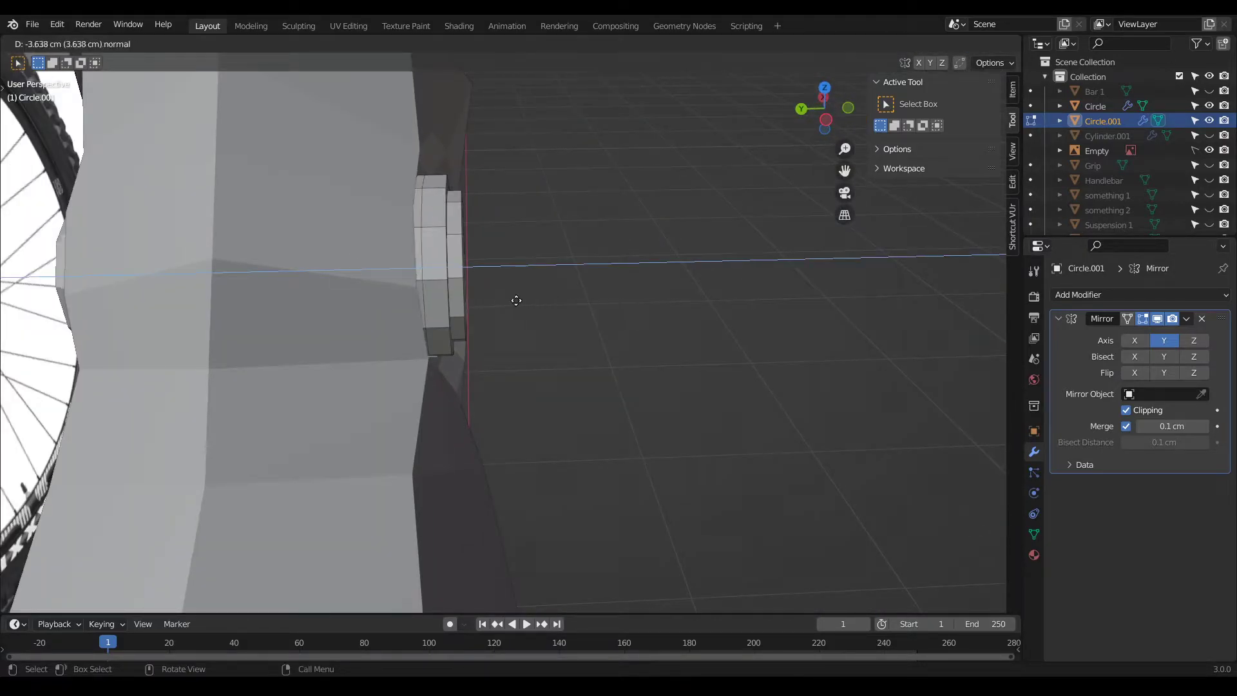
pyautogui.click(522, 300)
pyautogui.moveTo(523, 300); pyautogui.dragTo(638, 226, button='middle')
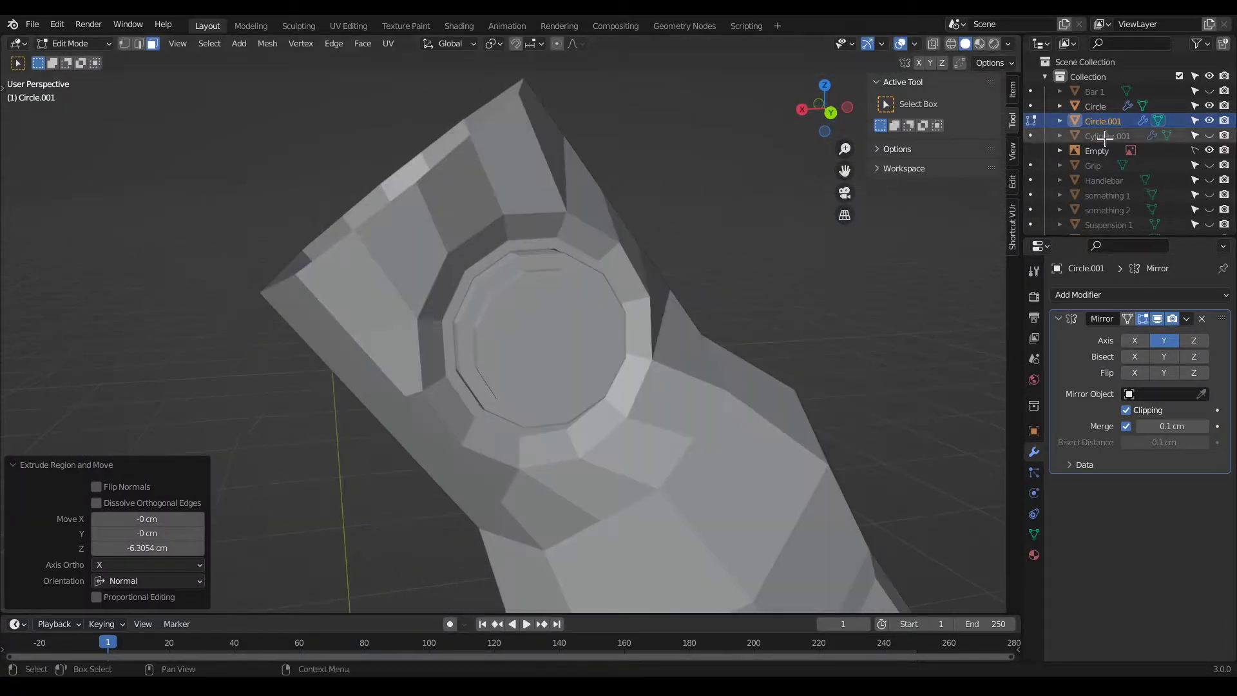
# Step: Unhide the bike frame object Cylinder.001 and return to Object Mode to view it together with the shock
pyautogui.click(1209, 135)
pyautogui.moveTo(528, 283); pyautogui.dragTo(468, 267, button='middle')
pyautogui.press('Tab')
pyautogui.scroll(-8, 468, 268)
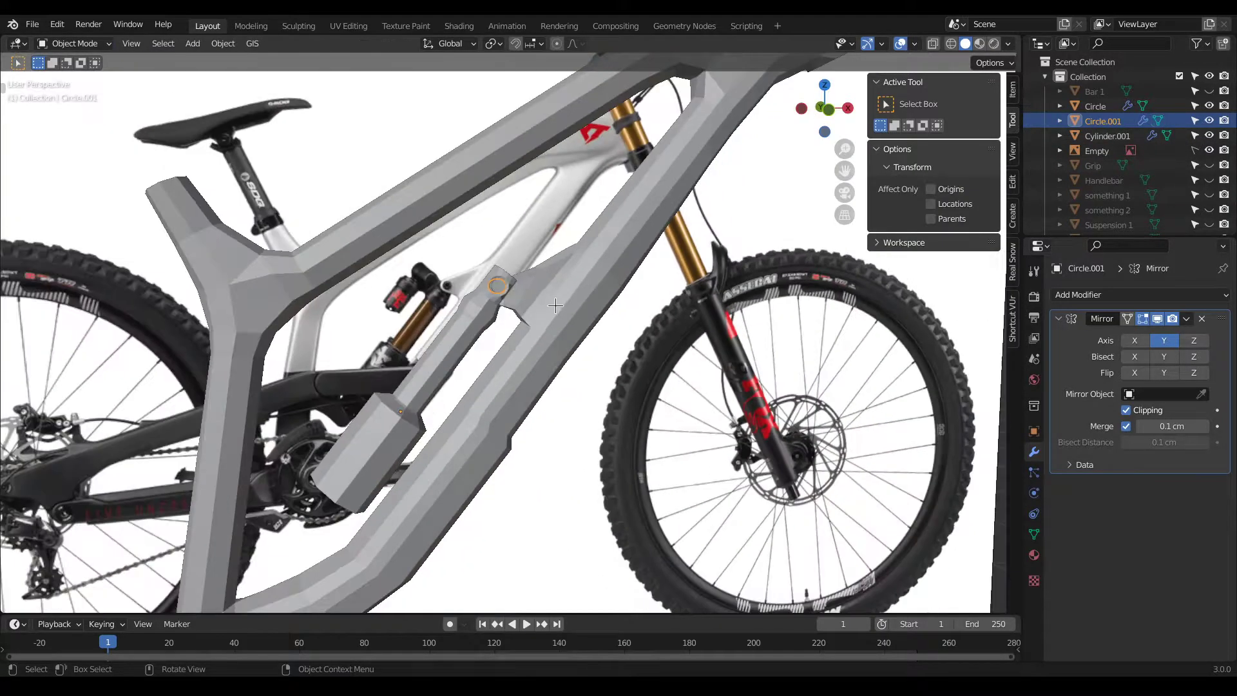
# Step: Enter Edit Mode on the pivot cap and hide the bike frame object Cylinder.001 while viewing the cap from the front
pyautogui.scroll(8, 461, 193)
pyautogui.moveTo(551, 213); pyautogui.dragTo(561, 168, button='middle')
pyautogui.scroll(4, 547, 156)
pyautogui.press('Tab')
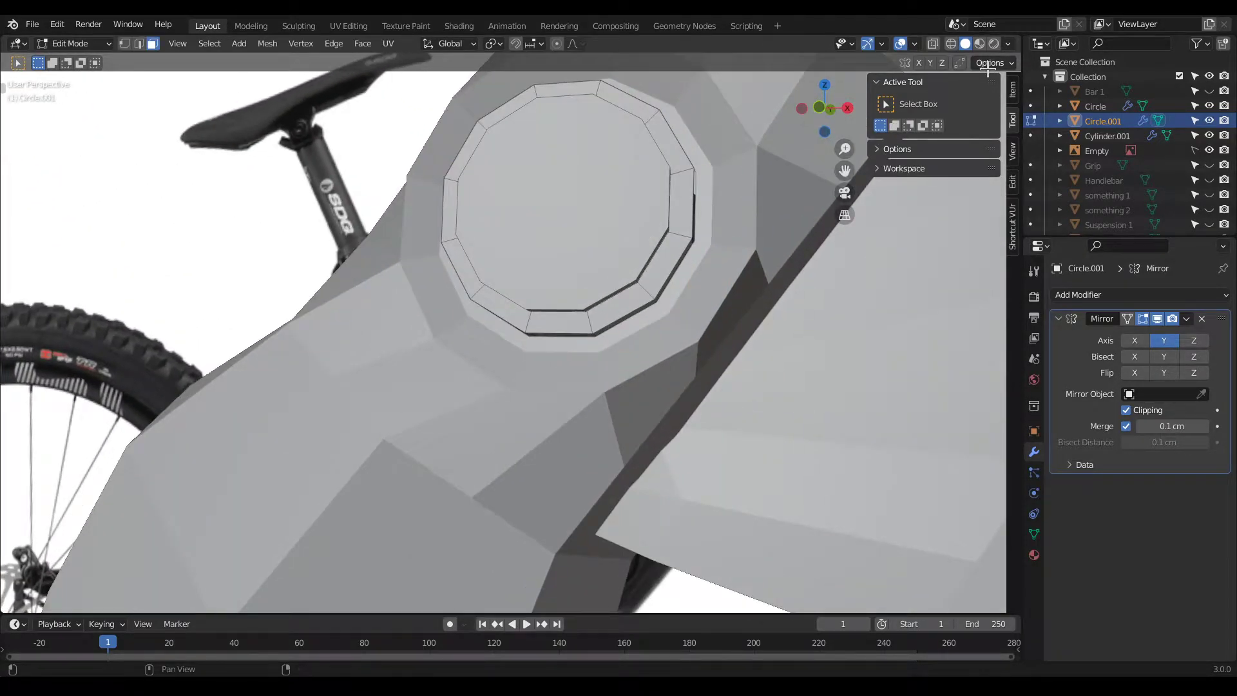
pyautogui.click(935, 44)
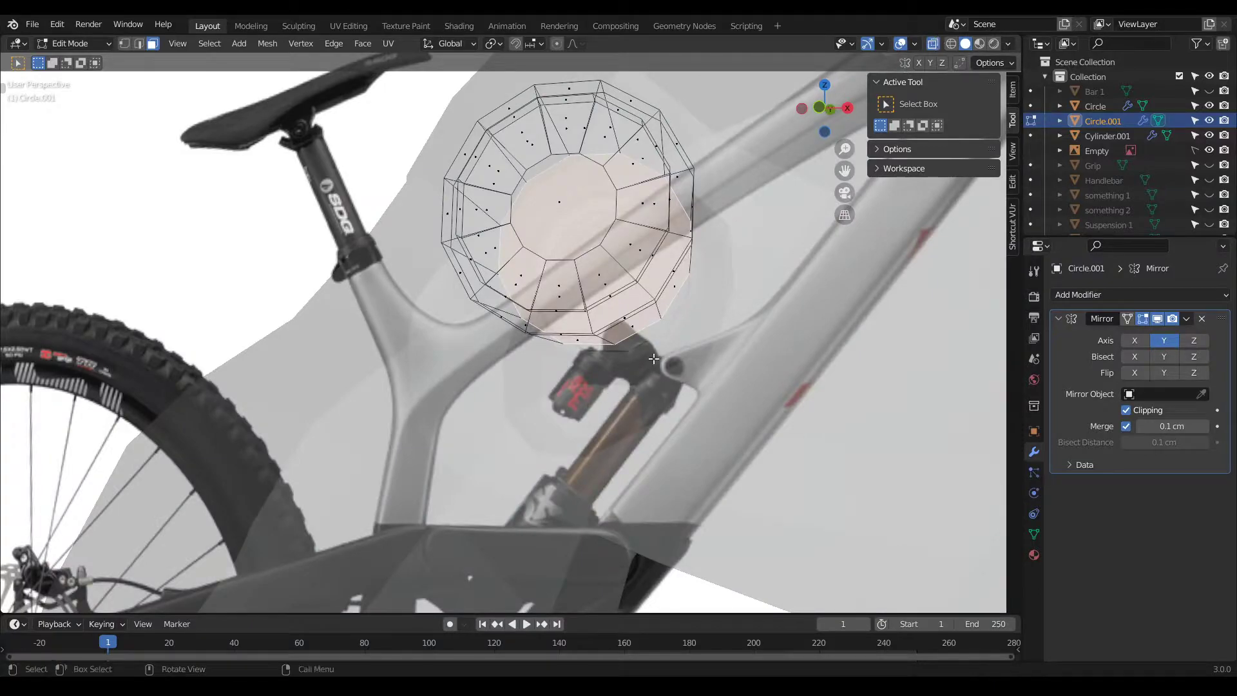
pyautogui.click(930, 42)
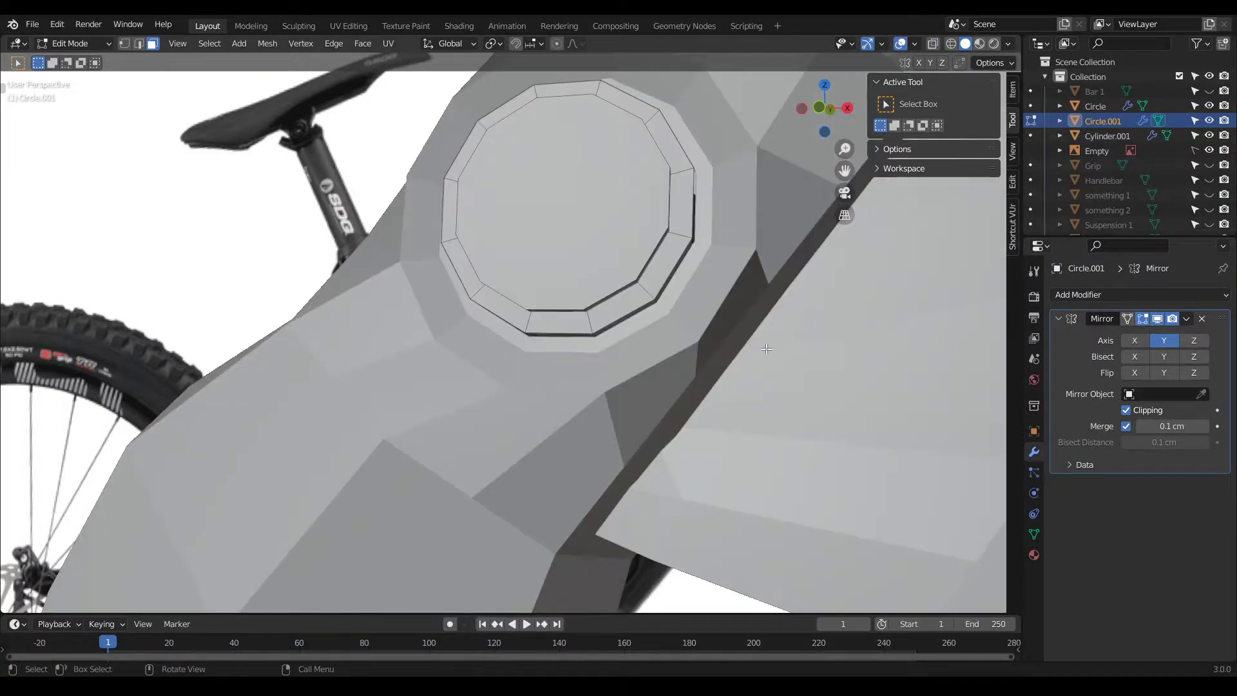
pyautogui.press('KP_1')
pyautogui.click(932, 43)
pyautogui.scroll(-10, 903, 74)
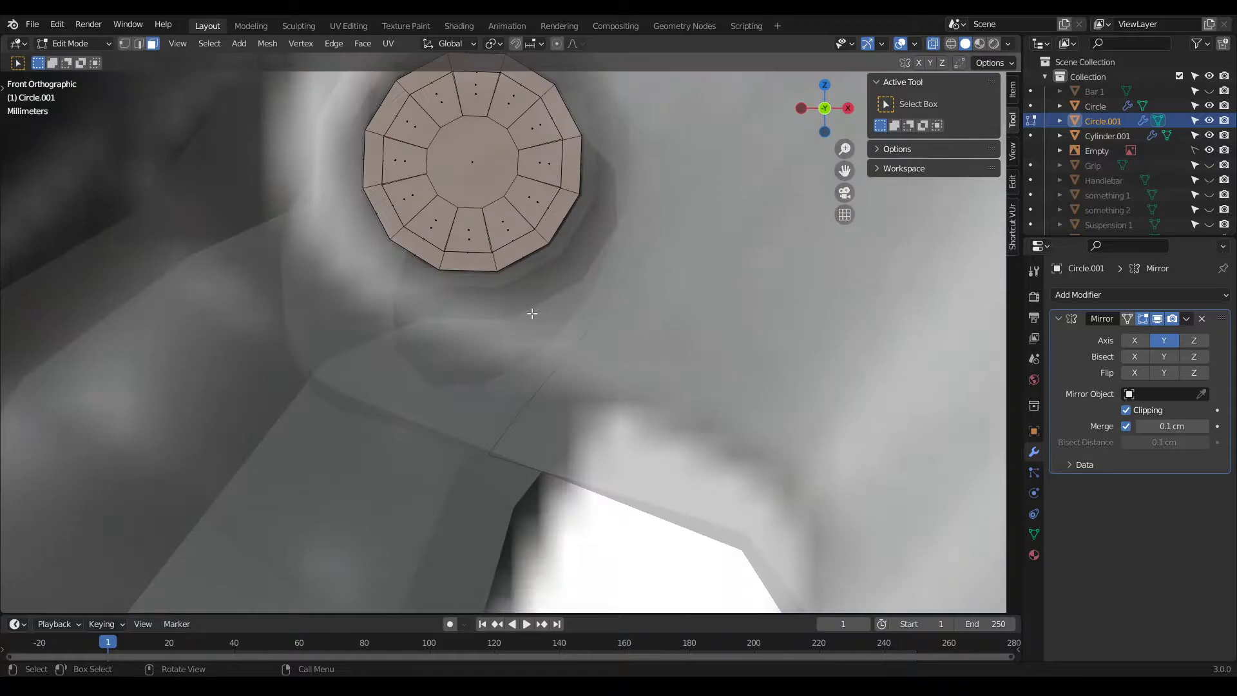
pyautogui.click(1211, 135)
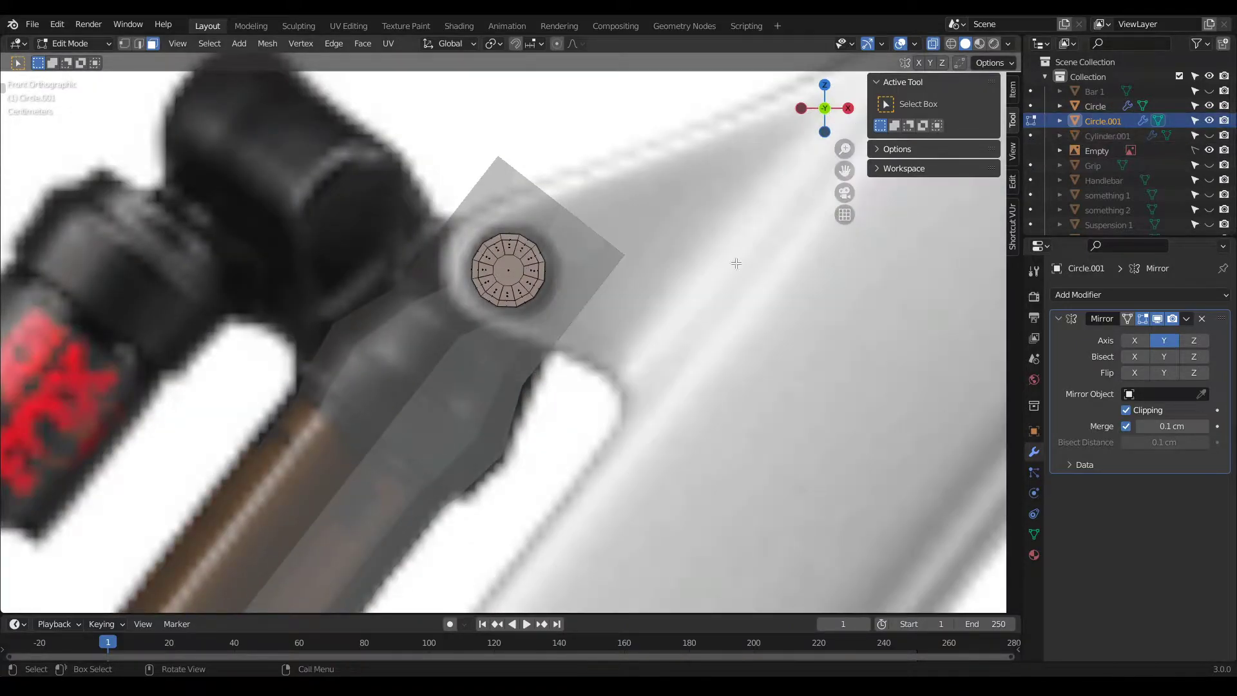
# Step: Compare the cap with the pivot bolt in the reference image by briefly hiding Circle.001, ending in a solid front view
pyautogui.click(1211, 121)
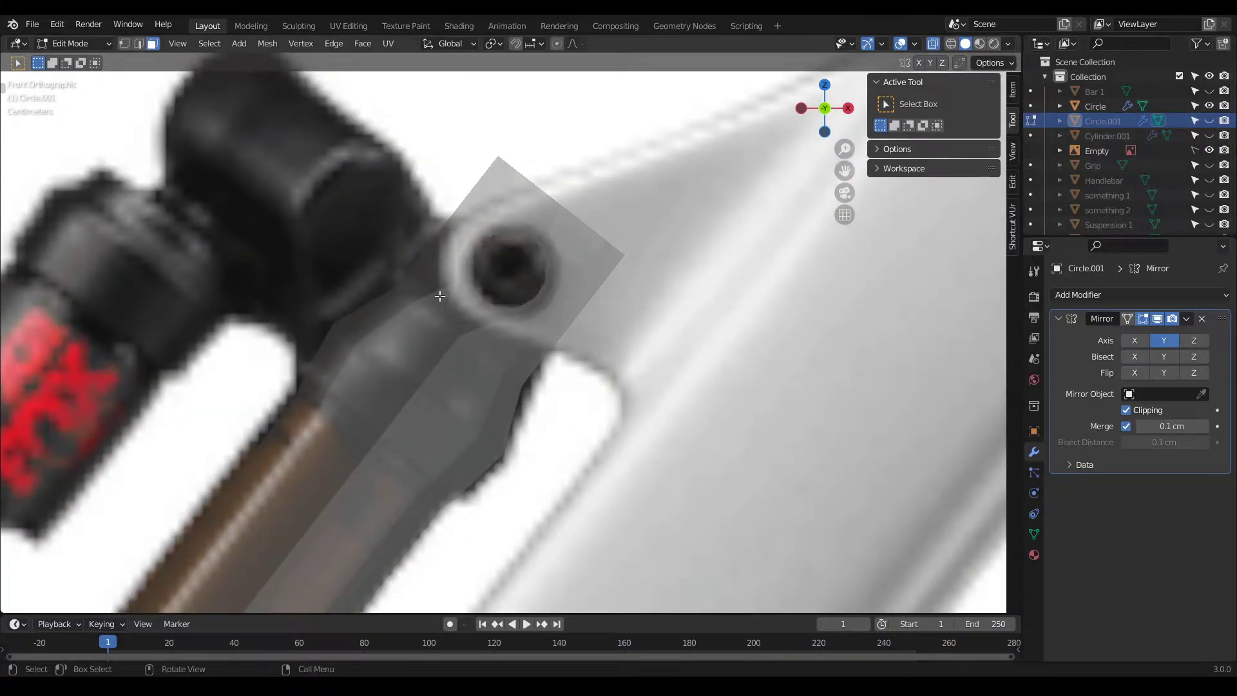
pyautogui.click(1210, 120)
pyautogui.scroll(5, 698, 413)
pyautogui.scroll(-6, 712, 398)
pyautogui.moveTo(712, 398); pyautogui.dragTo(751, 419, button='middle')
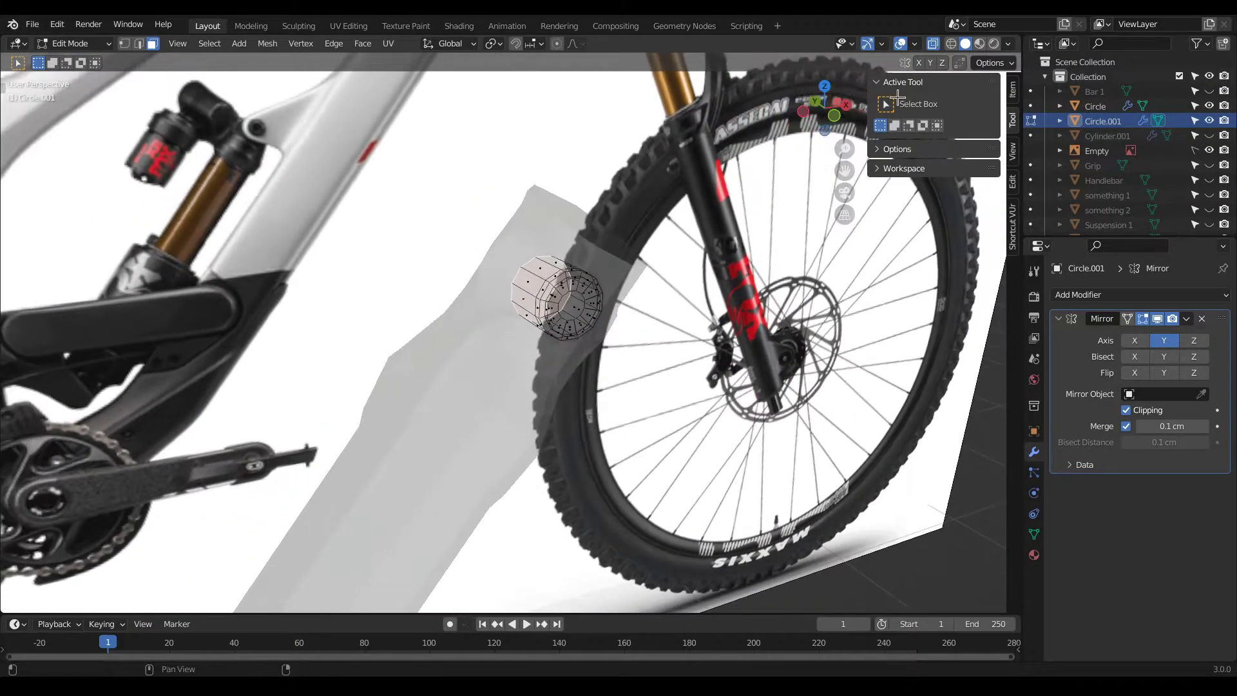
pyautogui.click(937, 42)
pyautogui.press('KP_1')
# Step: Inset the cap's end face with a thickness of 4.034 cm
pyautogui.scroll(3, 596, 409)
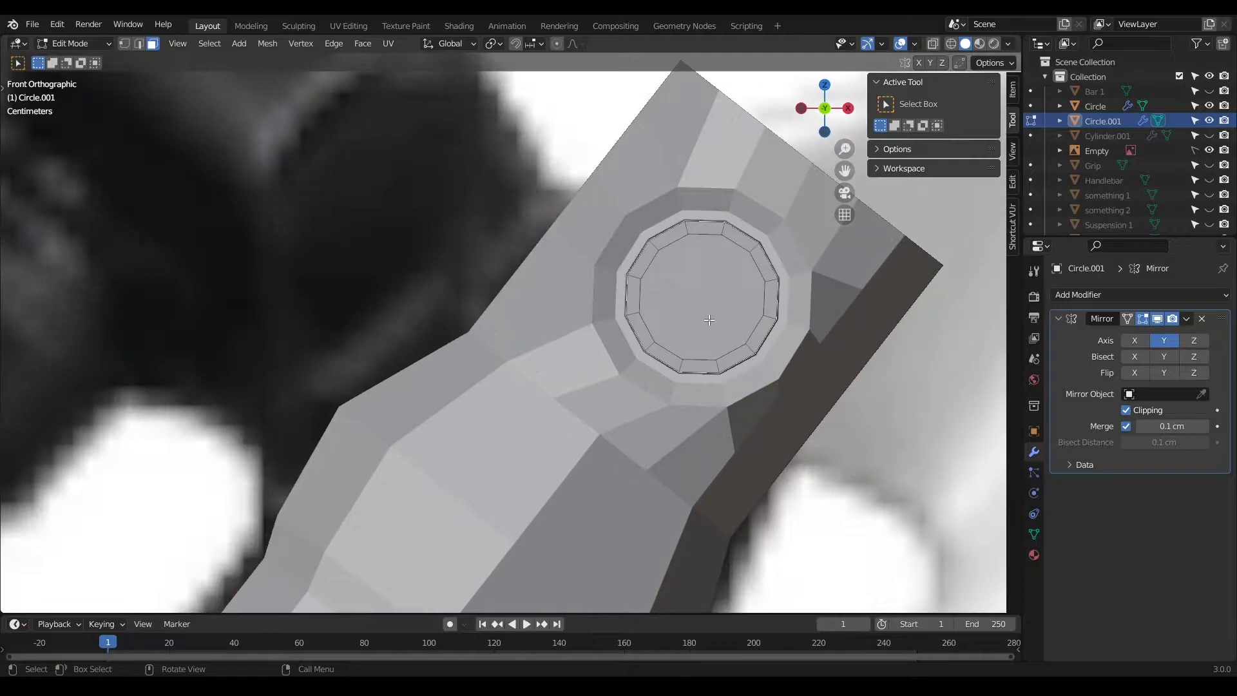
pyautogui.click(748, 294)
pyautogui.scroll(5, 750, 292)
pyautogui.moveTo(749, 291)
pyautogui.mouseDown(button='middle')
pyautogui.moveTo(765, 326)
pyautogui.moveTo(757, 303)
pyautogui.mouseUp(button='middle')
pyautogui.press('KP_1')
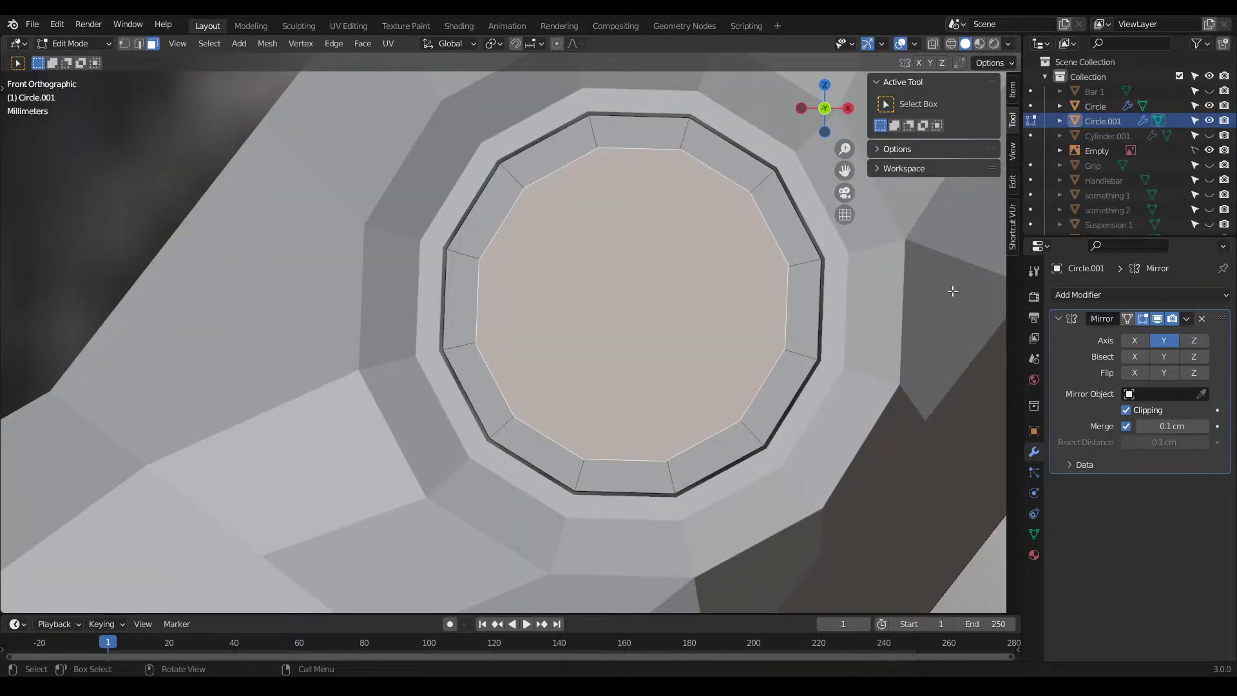
pyautogui.press('i')
pyautogui.click(917, 286)
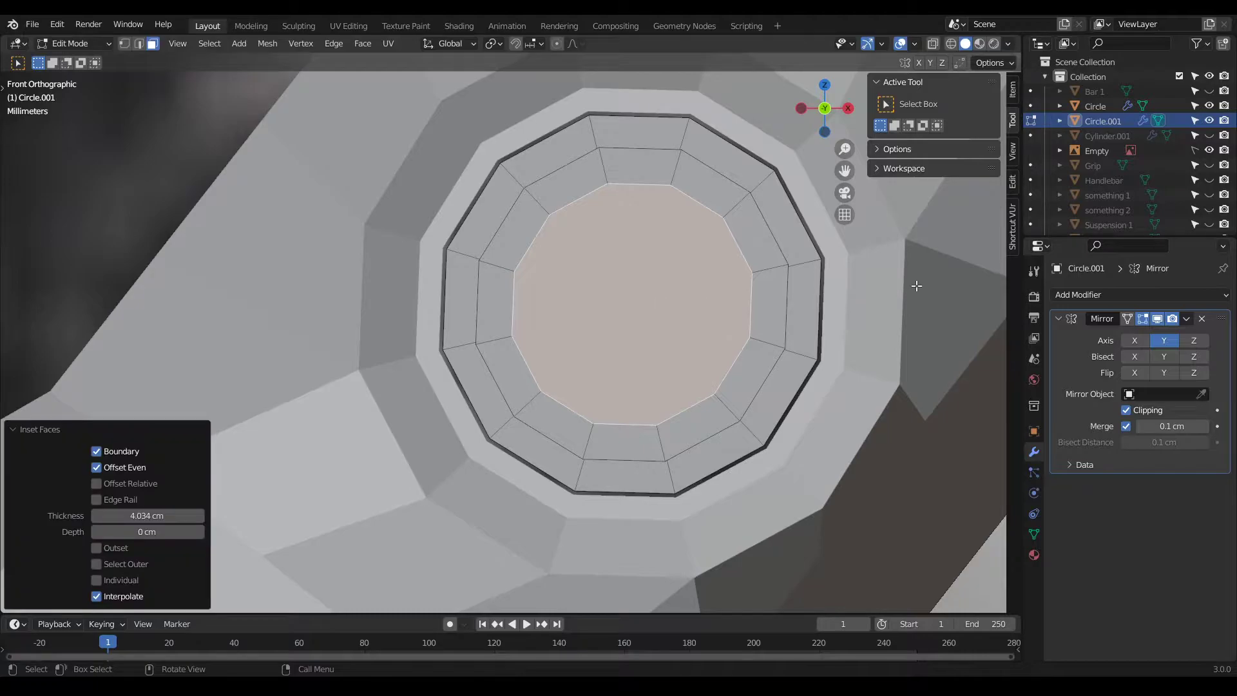
# Step: Extrude the inset center face 0.27245 cm along its normal into the cap to form a shallow recess
pyautogui.press('KP_3')
pyautogui.scroll(-7, 423, 305)
pyautogui.scroll(6, 763, 282)
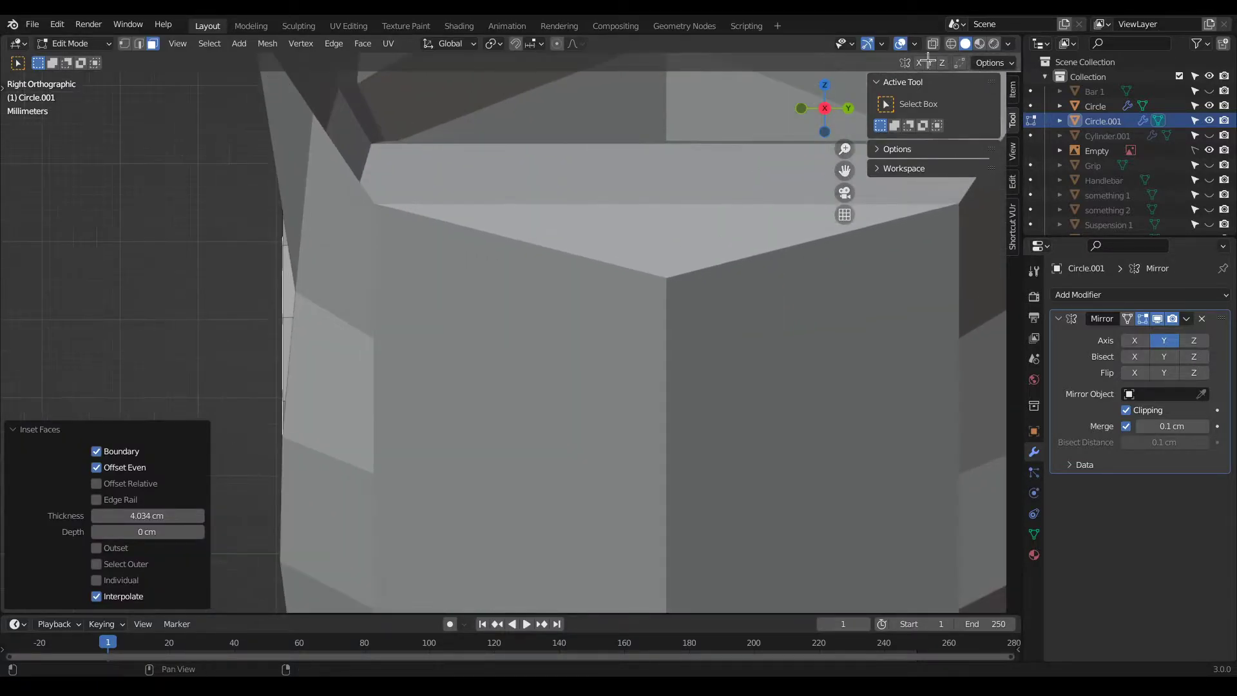
pyautogui.click(932, 43)
pyautogui.press('e')
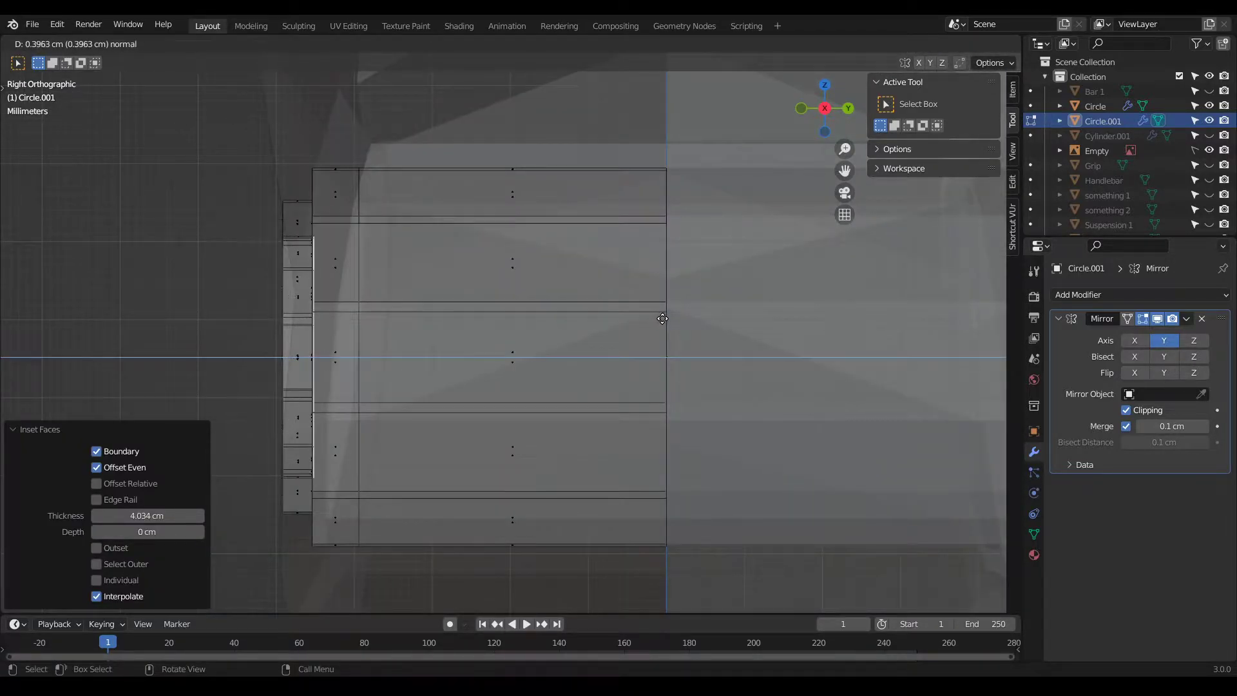
pyautogui.click(653, 326)
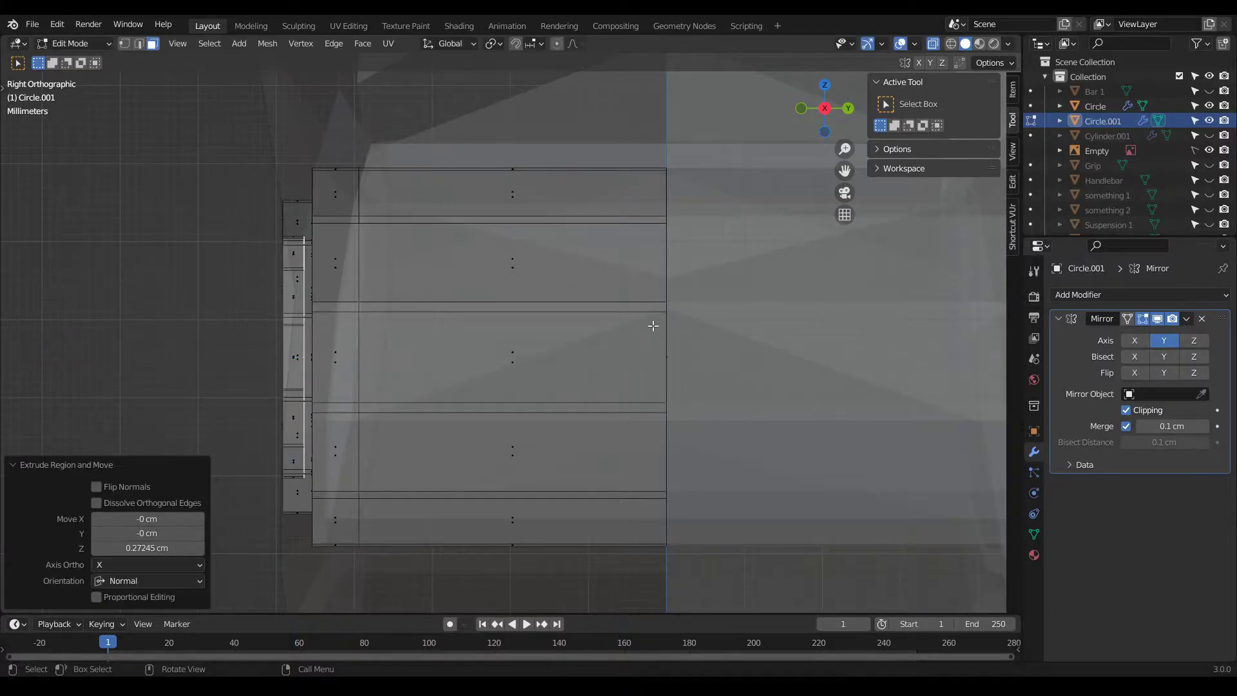
pyautogui.press('KP_1')
pyautogui.click(932, 43)
# Step: Connect opposite rim vertices of the recessed face with two vertical and two horizontal edges, forming a crossing grid
pyautogui.scroll(-3, 515, 221)
pyautogui.moveTo(515, 221); pyautogui.dragTo(563, 182, button='middle')
pyautogui.press('Tab')
pyautogui.press('Tab')
pyautogui.scroll(5, 563, 182)
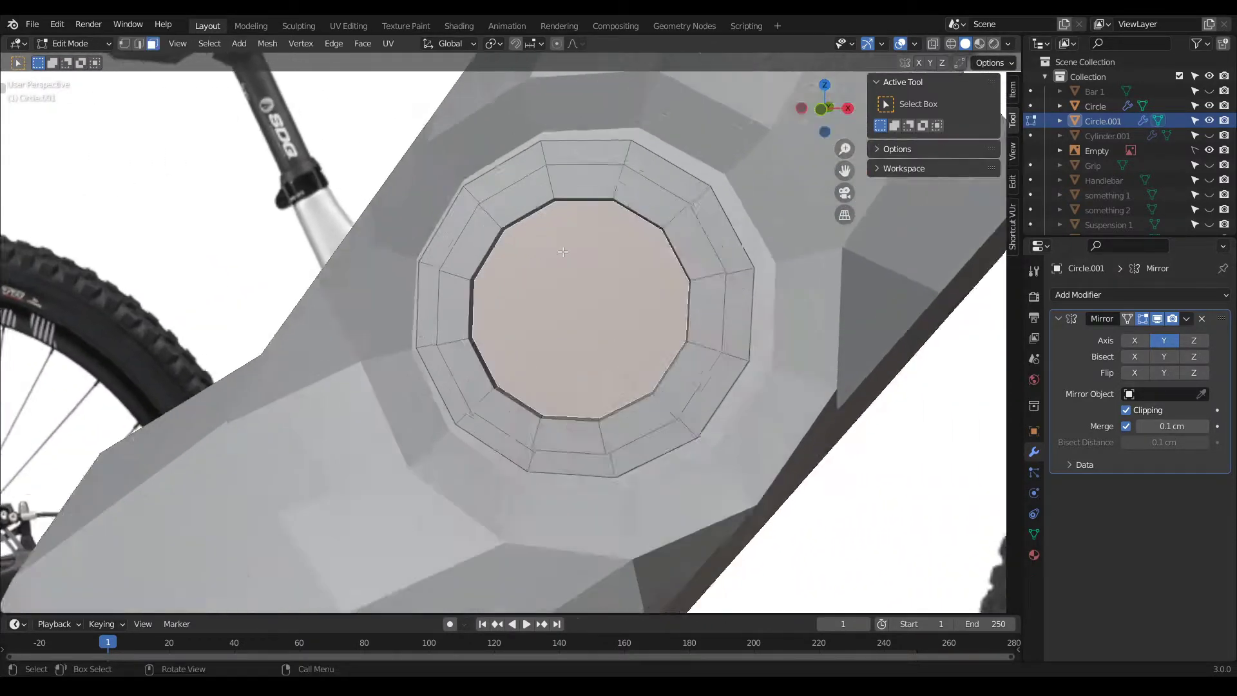
pyautogui.scroll(-3, 563, 182)
pyautogui.press('1')
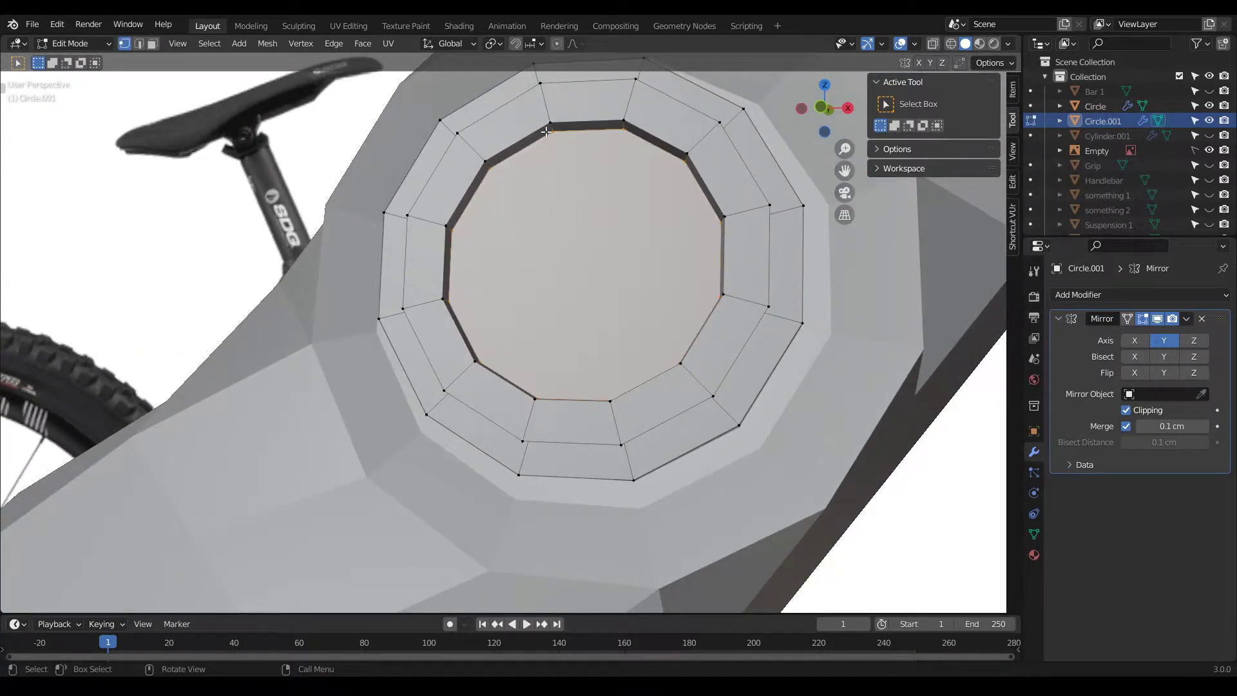
pyautogui.moveTo(550, 391); pyautogui.dragTo(549, 419, button='middle')
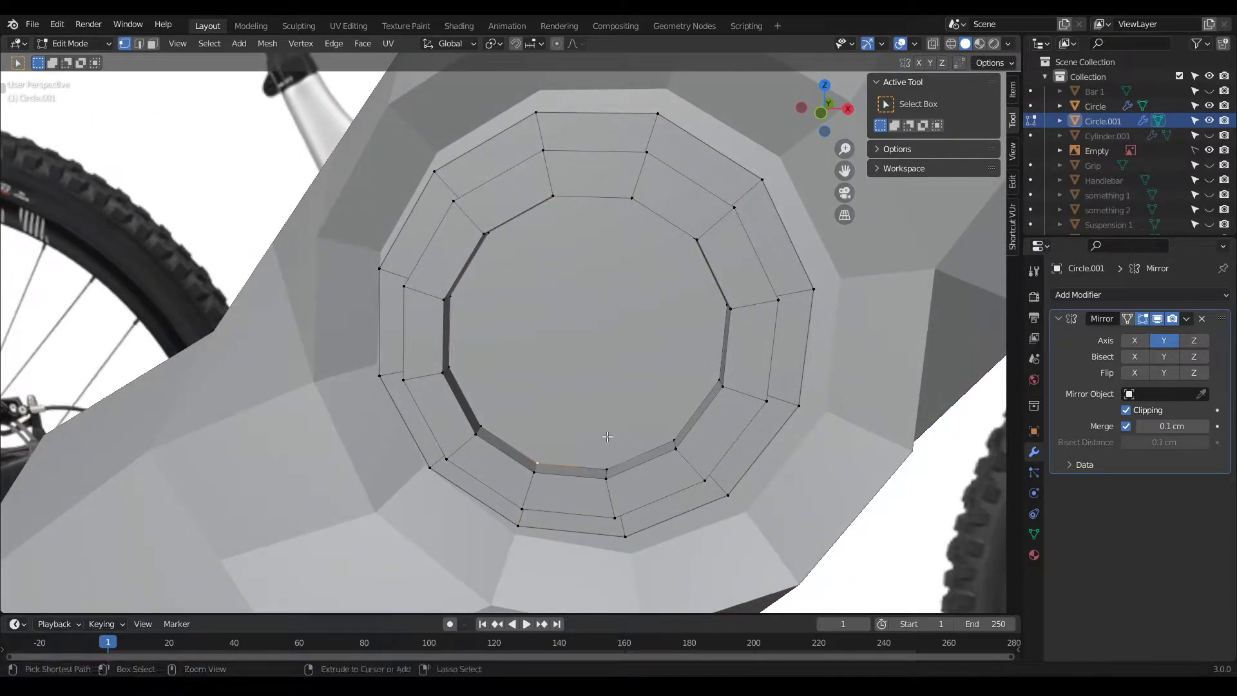
pyautogui.moveTo(606, 441); pyautogui.dragTo(594, 416, button='middle')
pyautogui.press('j')
pyautogui.moveTo(589, 313); pyautogui.dragTo(536, 131, button='middle')
pyautogui.click(562, 82)
pyautogui.moveTo(576, 82); pyautogui.dragTo(565, 604, button='middle')
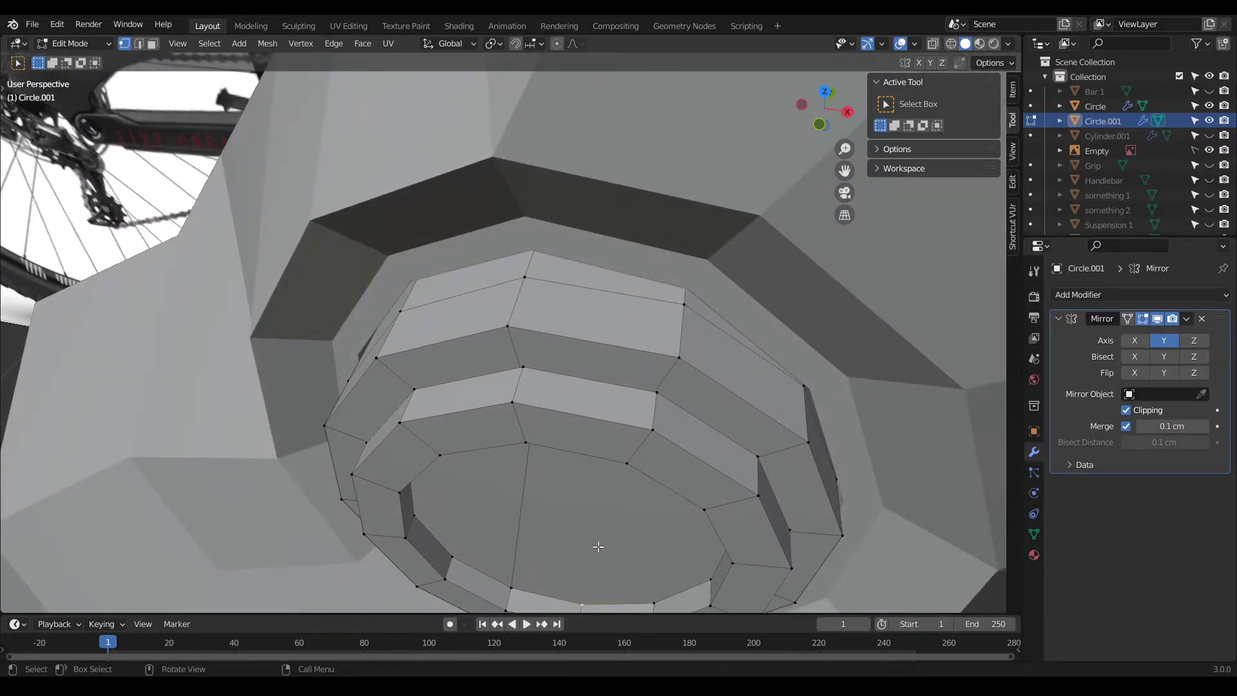
pyautogui.moveTo(598, 547); pyautogui.dragTo(794, 327, button='middle')
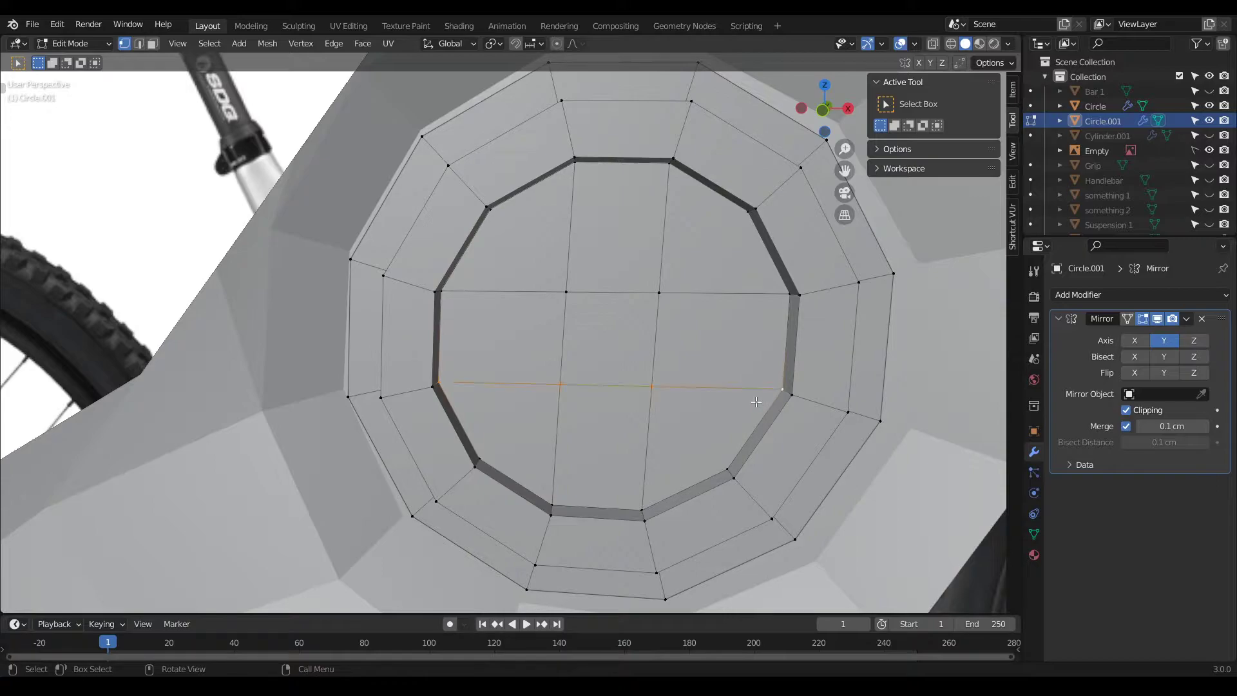
# Step: Add two unslid loop cuts through the vertical middle strip of the cap
pyautogui.hotkey('ctrl', 'r')
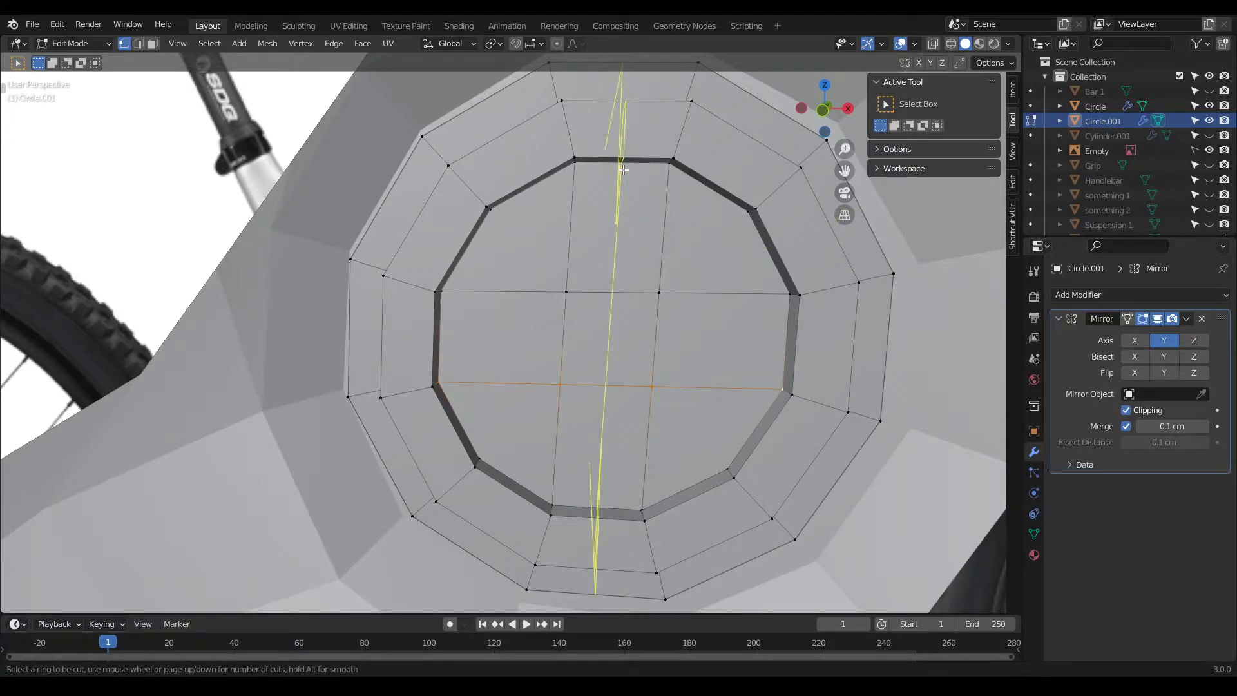
pyautogui.scroll(1, 623, 169)
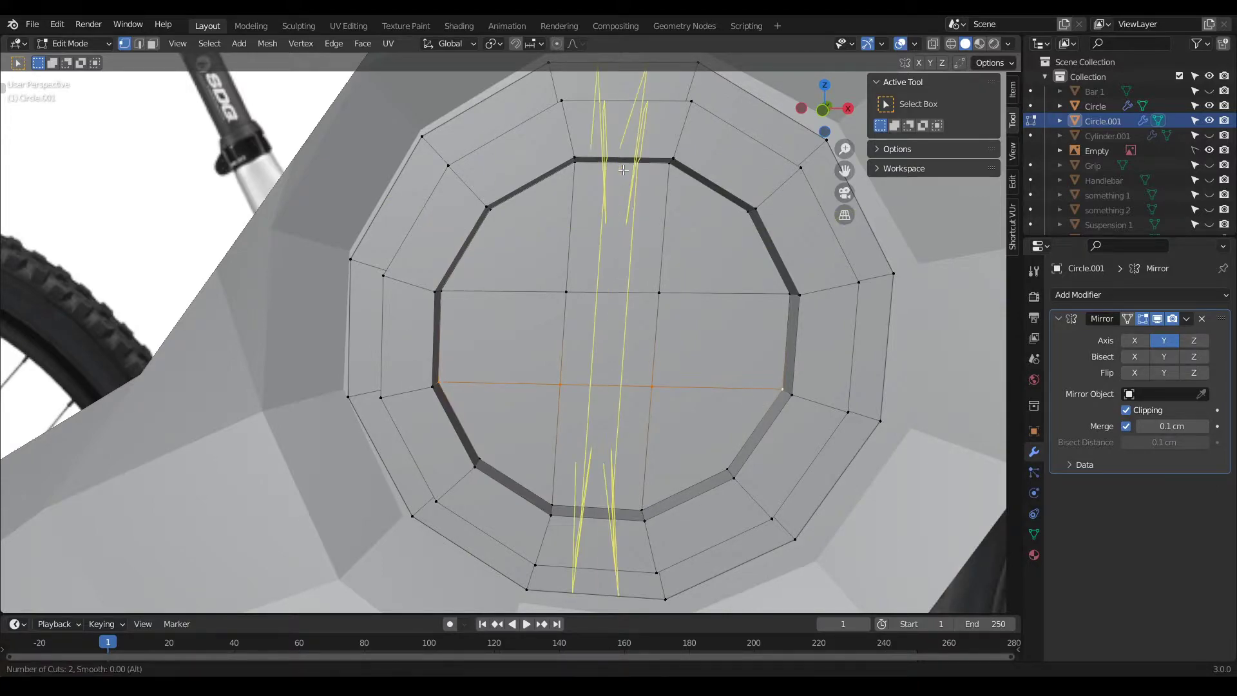
pyautogui.click(623, 169)
pyautogui.rightClick(623, 170)
pyautogui.press('s')
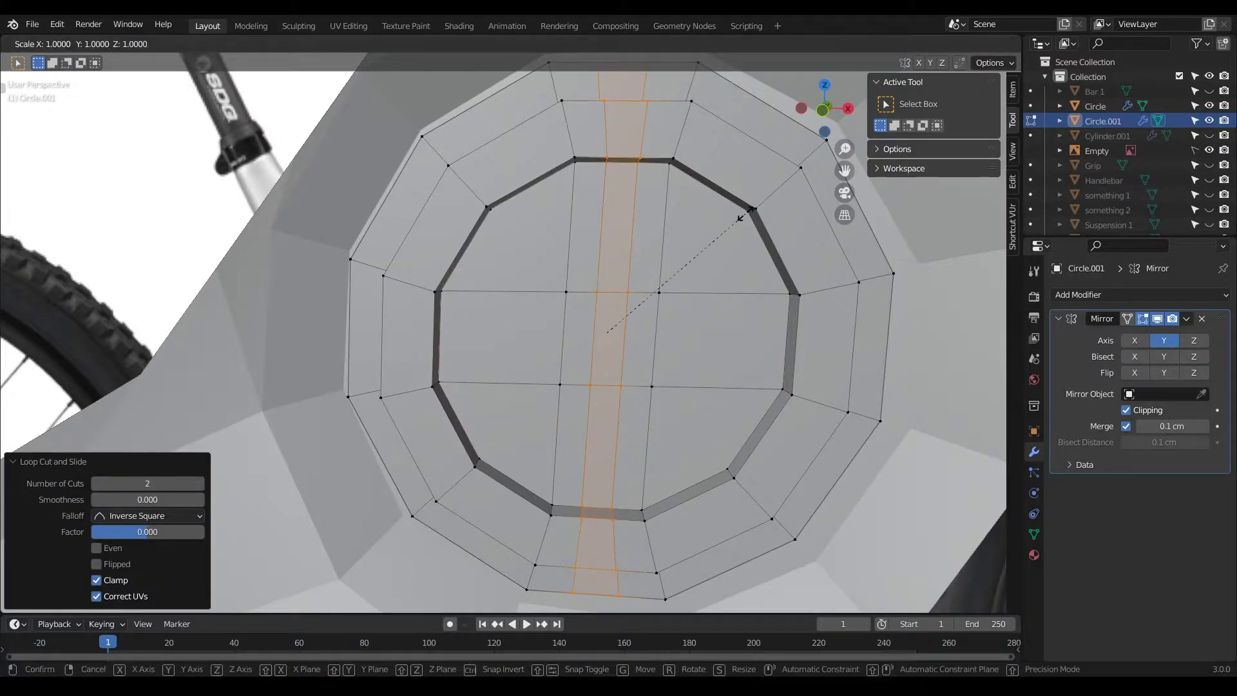
pyautogui.press('y')
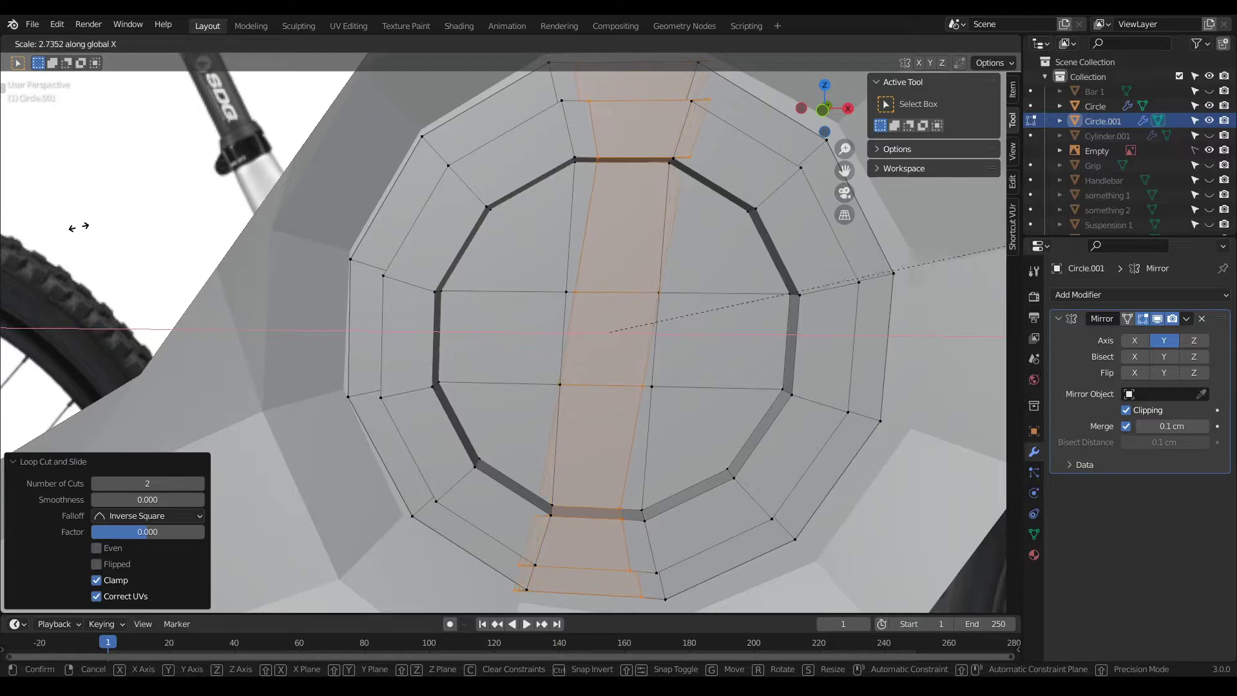
pyautogui.press('x')
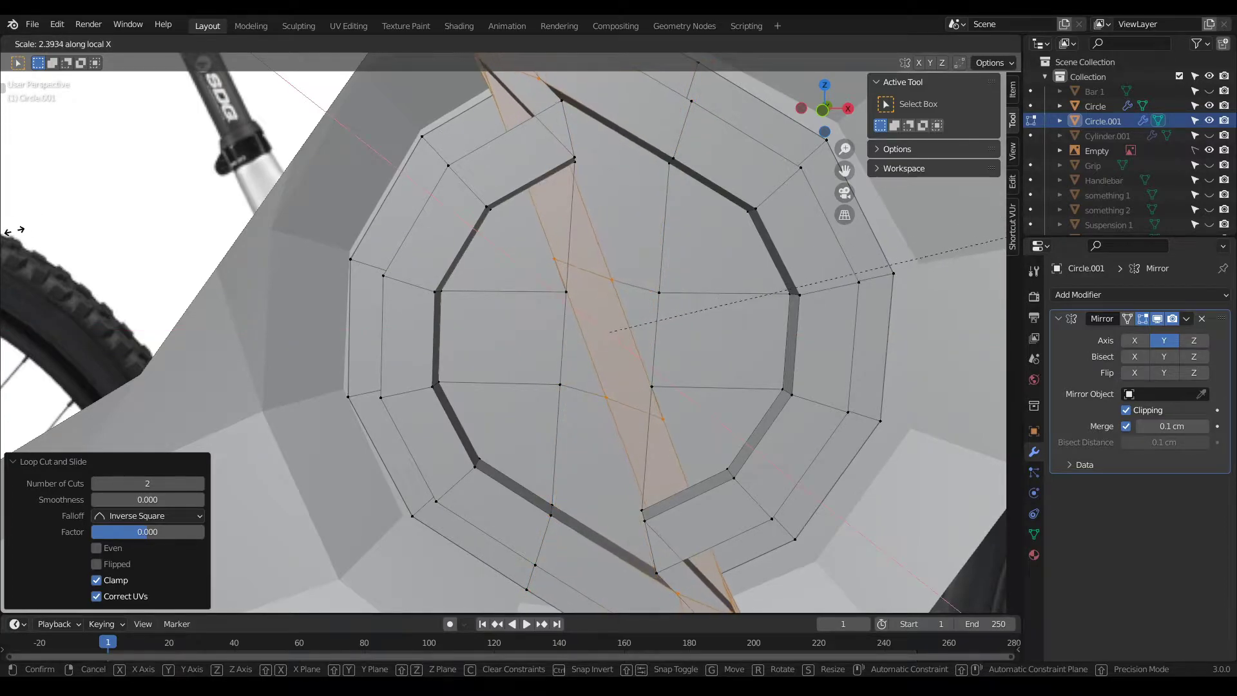
pyautogui.press('y')
pyautogui.press('y')
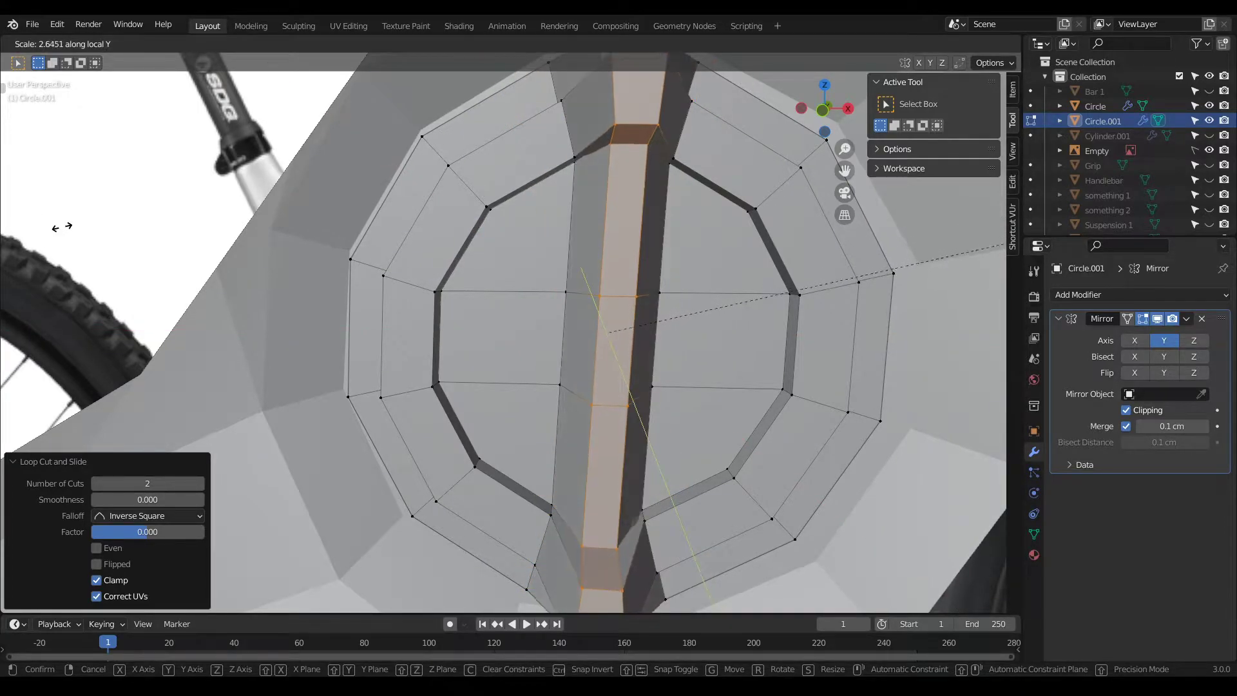
pyautogui.rightClick(847, 258)
# Step: Set the smoothness of the two vertical loop cuts to 0.190
pyautogui.scroll(-3, 741, 275)
pyautogui.moveTo(644, 265); pyautogui.dragTo(683, 258, button='middle')
pyautogui.scroll(3, 697, 238)
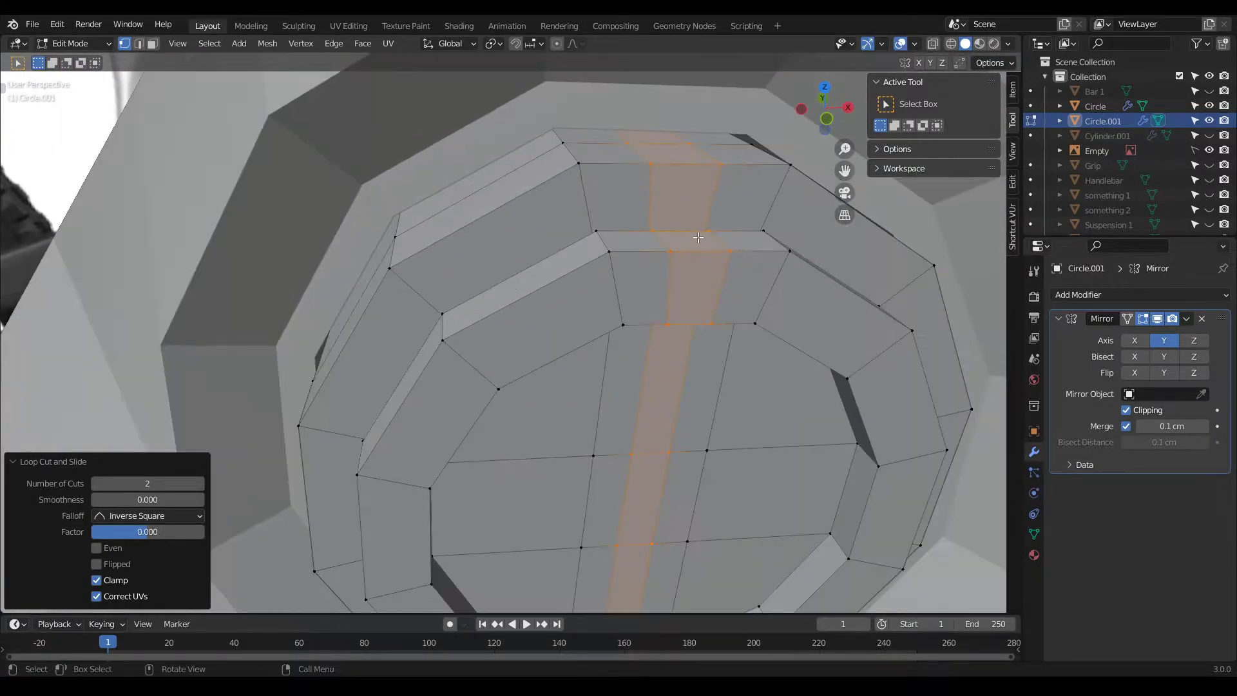
pyautogui.moveTo(170, 502); pyautogui.dragTo(205, 533)
pyautogui.rightClick(204, 534)
pyautogui.moveTo(608, 375); pyautogui.dragTo(586, 314, button='middle')
pyautogui.scroll(-1, 586, 315)
pyautogui.scroll(-4, 586, 315)
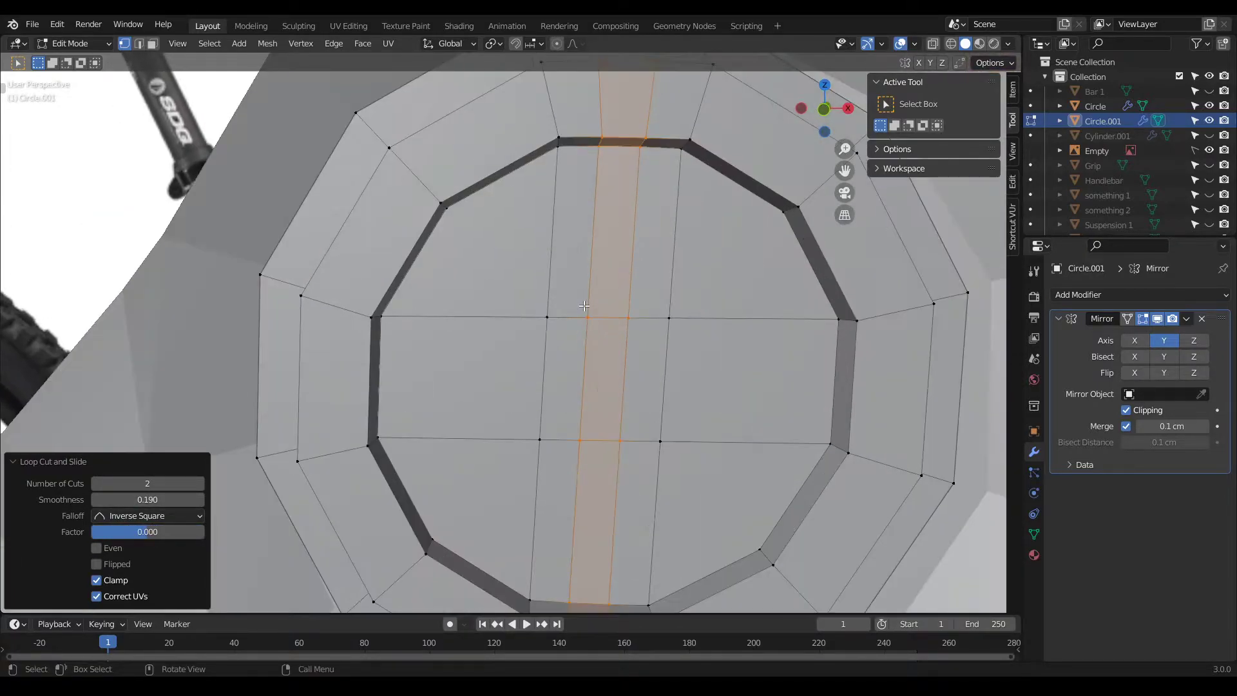
# Step: Add two centered loop cuts through the horizontal middle strip of the cap
pyautogui.hotkey('ctrl', 'r')
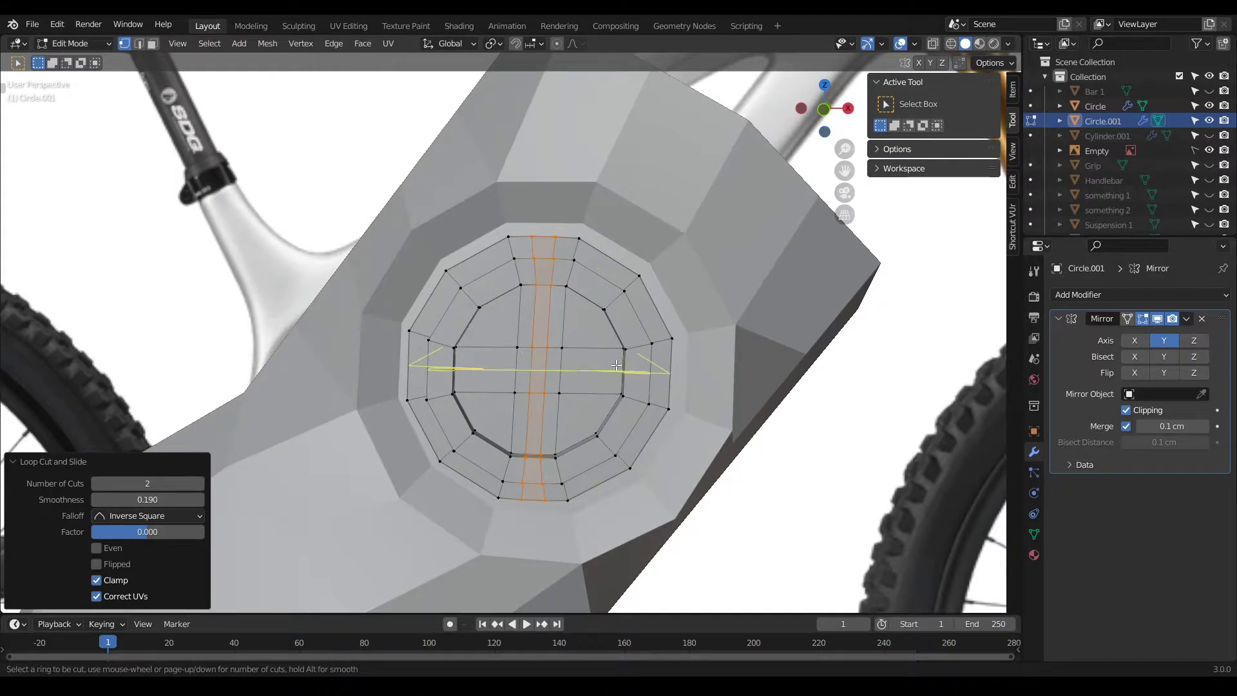
pyautogui.click(612, 366)
pyautogui.rightClick(611, 366)
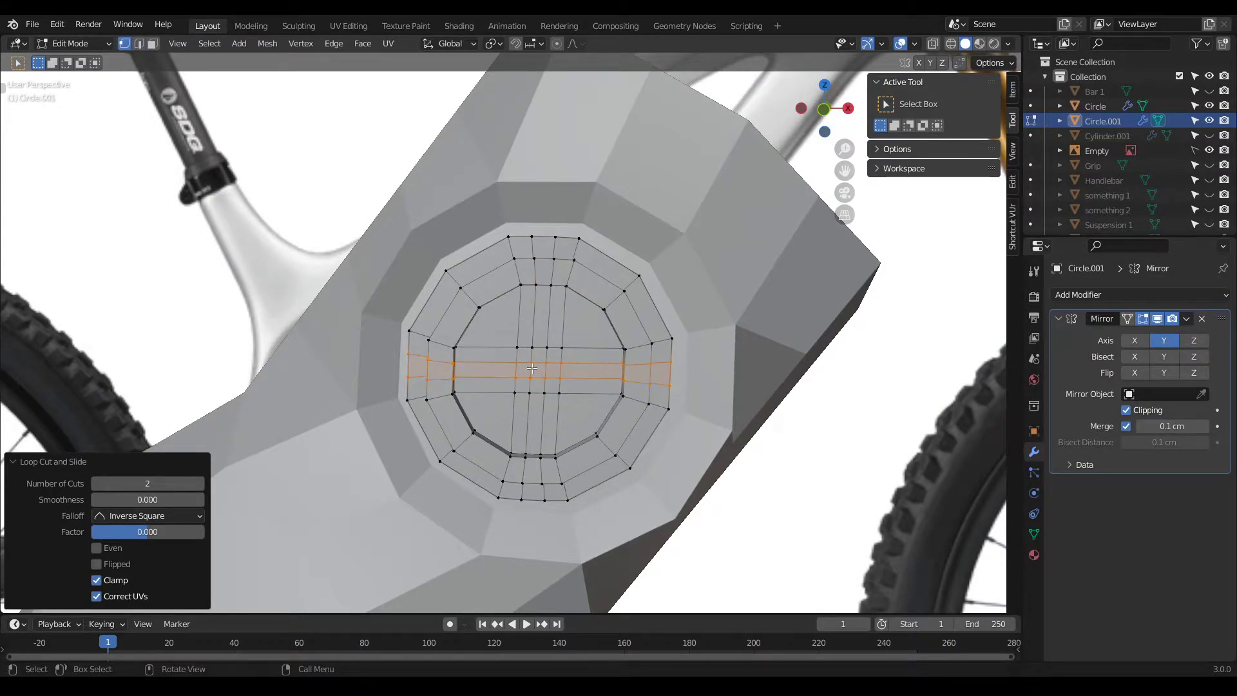
# Step: Add the narrow vertical strip to the selected horizontal strip so both form a cross on the cap
pyautogui.press('KP_1')
pyautogui.scroll(5, 532, 308)
pyautogui.keyDown('shift'); pyautogui.click(536, 301); pyautogui.keyUp('shift')
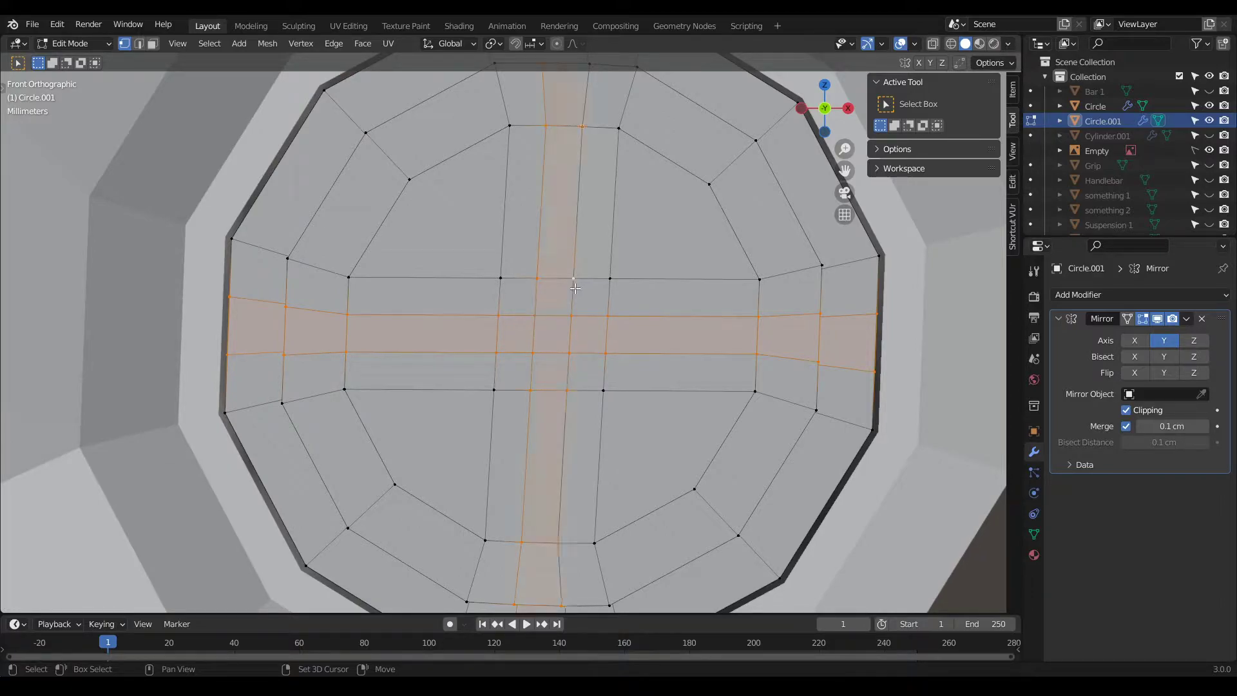
pyautogui.scroll(-2, 575, 288)
pyautogui.scroll(-4, 512, 336)
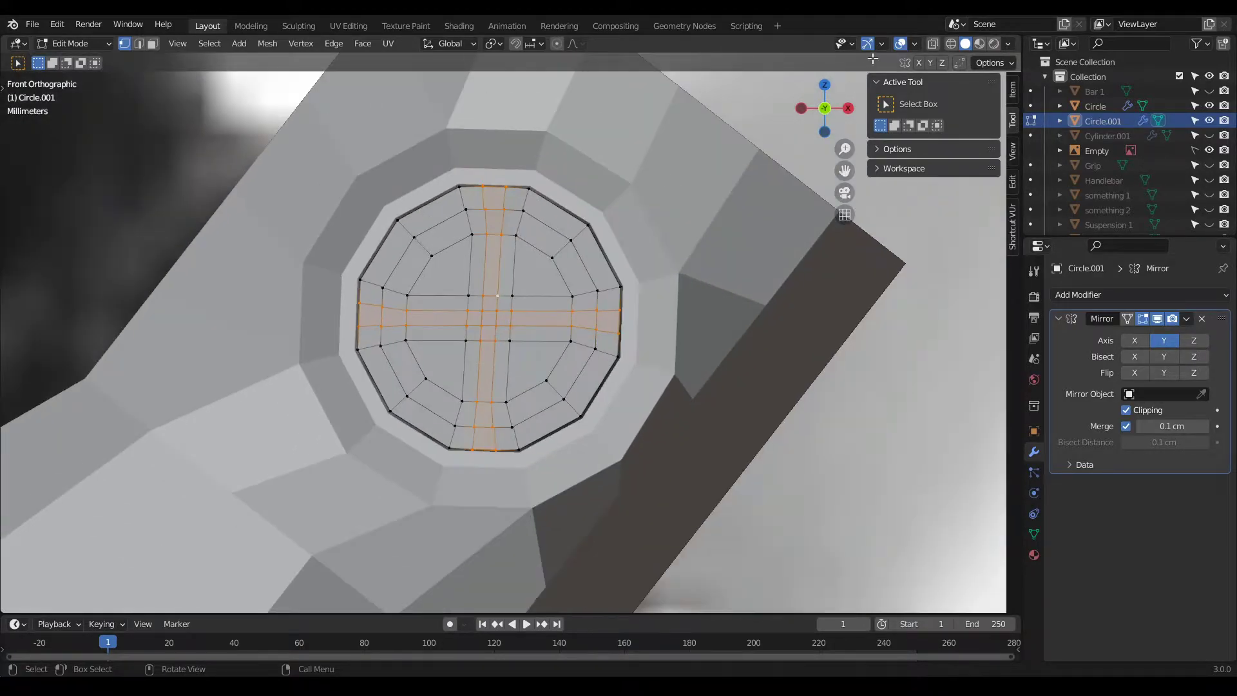
# Step: Deselect the strip faces outside the recess, including those on the cap's sides, keeping only the cross on the recessed face
pyautogui.click(930, 45)
pyautogui.press('3')
pyautogui.keyDown('ctrl'); pyautogui.moveTo(694, 455); pyautogui.dragTo(566, 215); pyautogui.keyUp('ctrl')
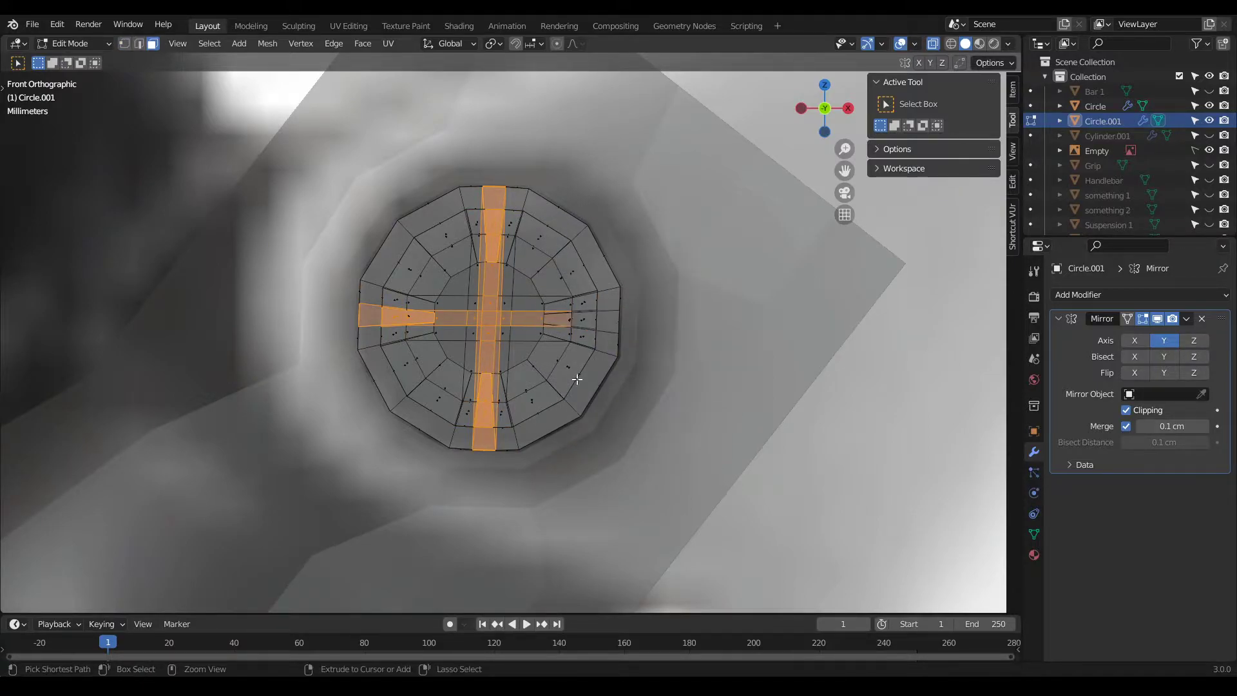
pyautogui.keyDown('ctrl'); pyautogui.moveTo(427, 403); pyautogui.dragTo(279, 236); pyautogui.keyUp('ctrl')
pyautogui.moveTo(538, 286); pyautogui.dragTo(491, 310, button='middle')
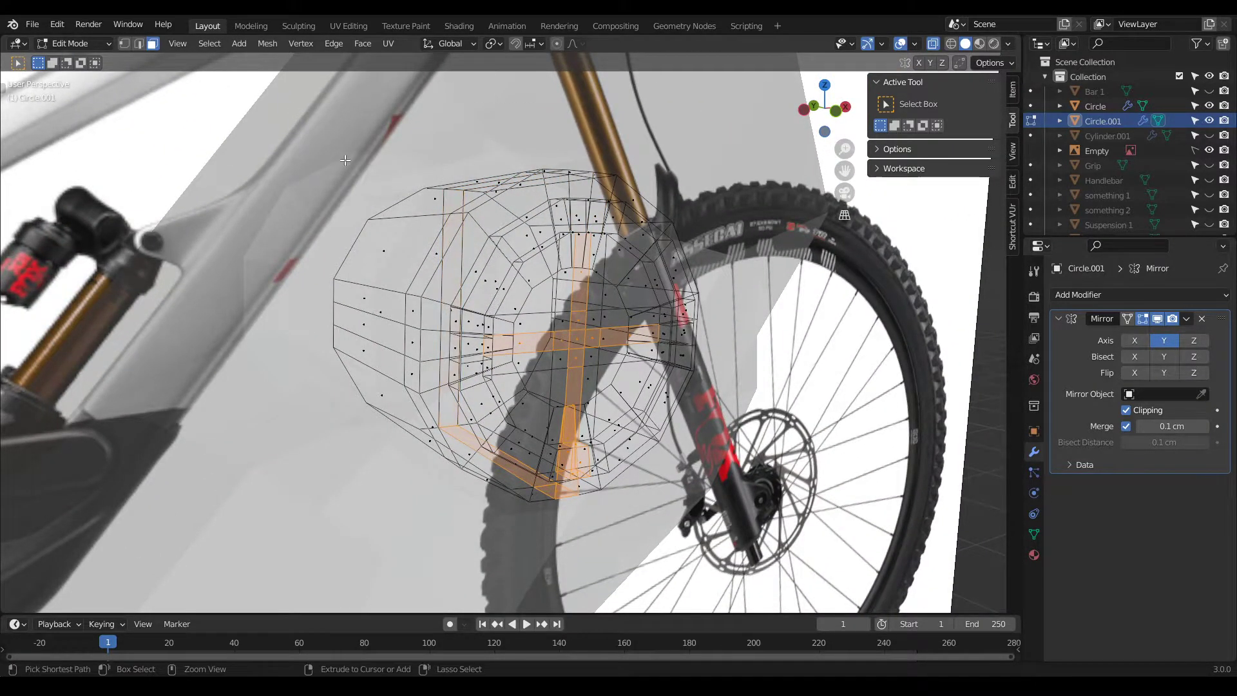
pyautogui.press('KP_1')
pyautogui.keyDown('ctrl'); pyautogui.moveTo(554, 478); pyautogui.dragTo(406, 387); pyautogui.keyUp('ctrl')
pyautogui.moveTo(495, 377); pyautogui.dragTo(618, 329, button='middle')
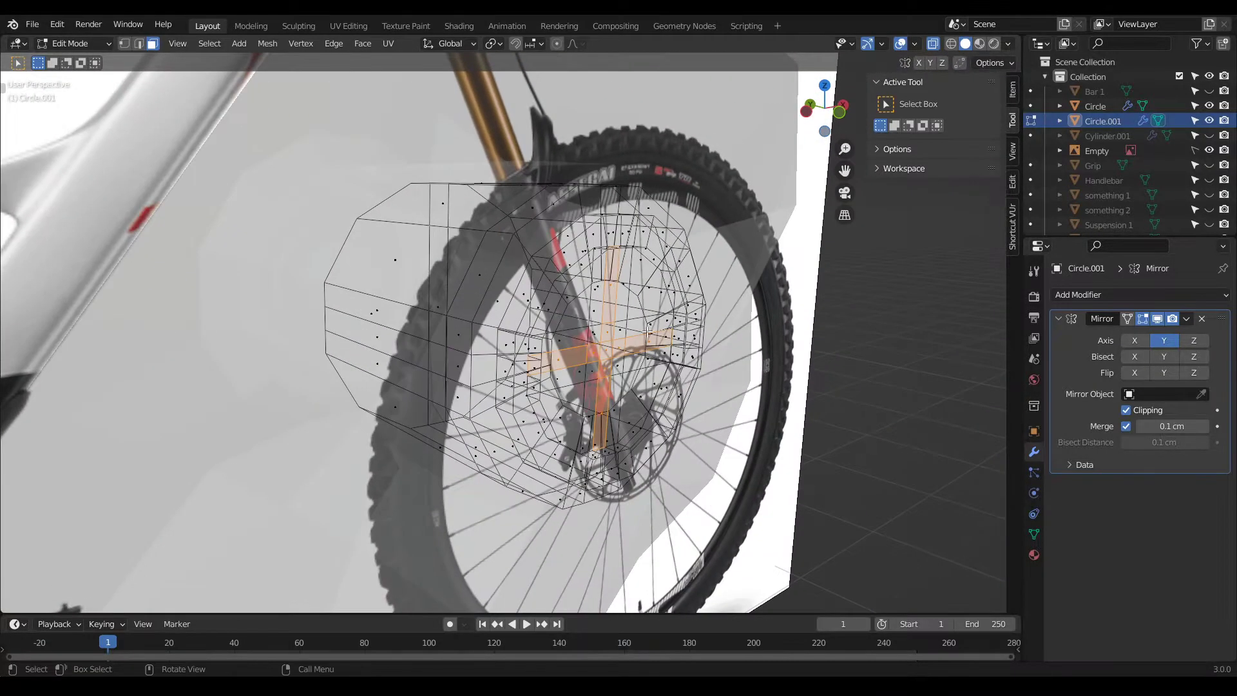
# Step: Extrude the selected cross faces about 0.4 cm into the cap to form the cross slot, and leave mesh editing
pyautogui.click(933, 44)
pyautogui.scroll(6, 542, 369)
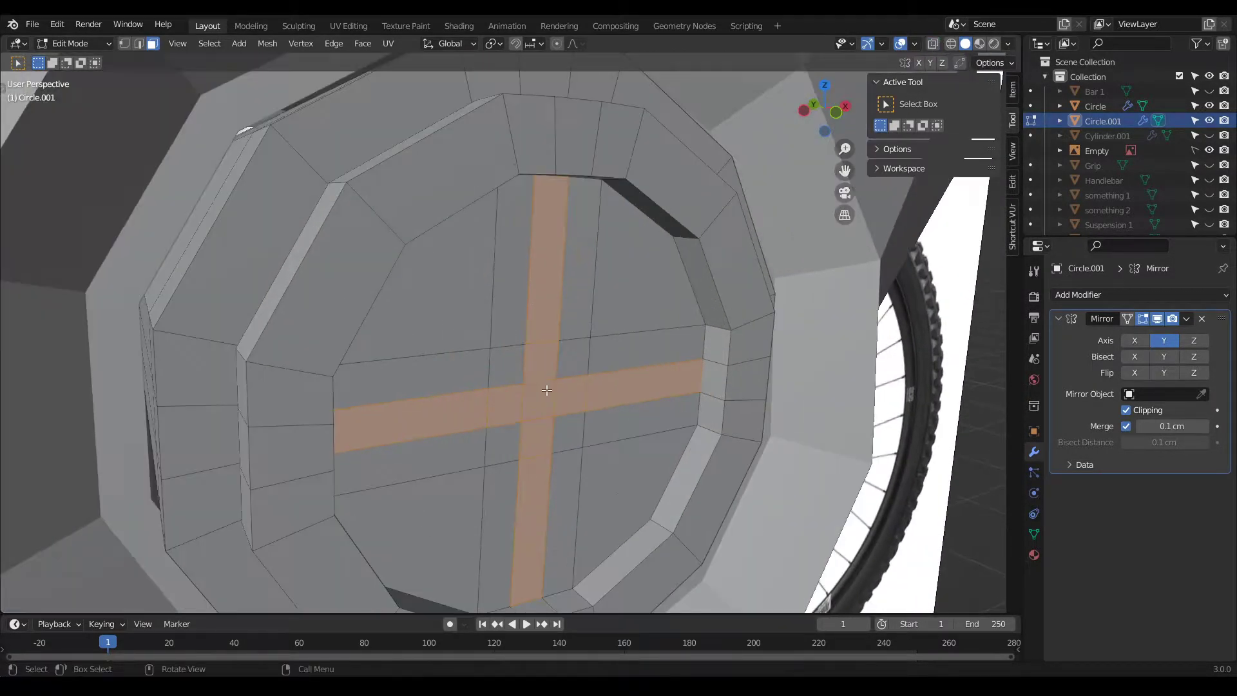
pyautogui.press('e')
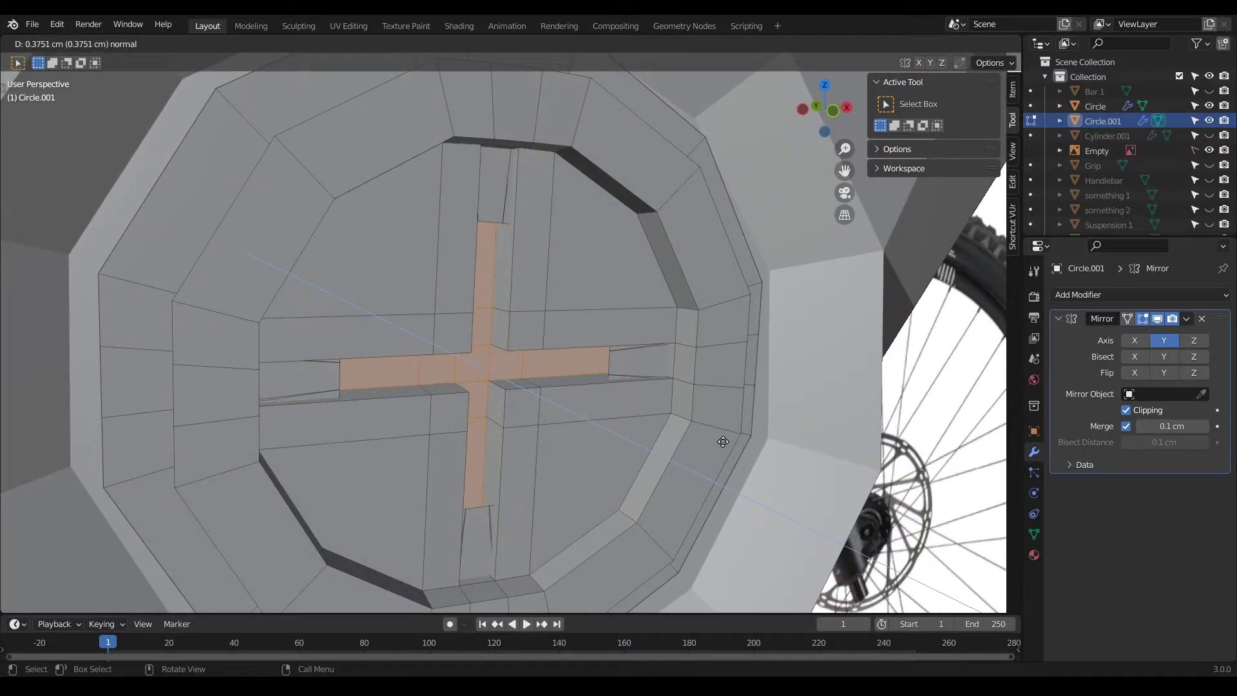
pyautogui.click(739, 446)
pyautogui.press('Tab')
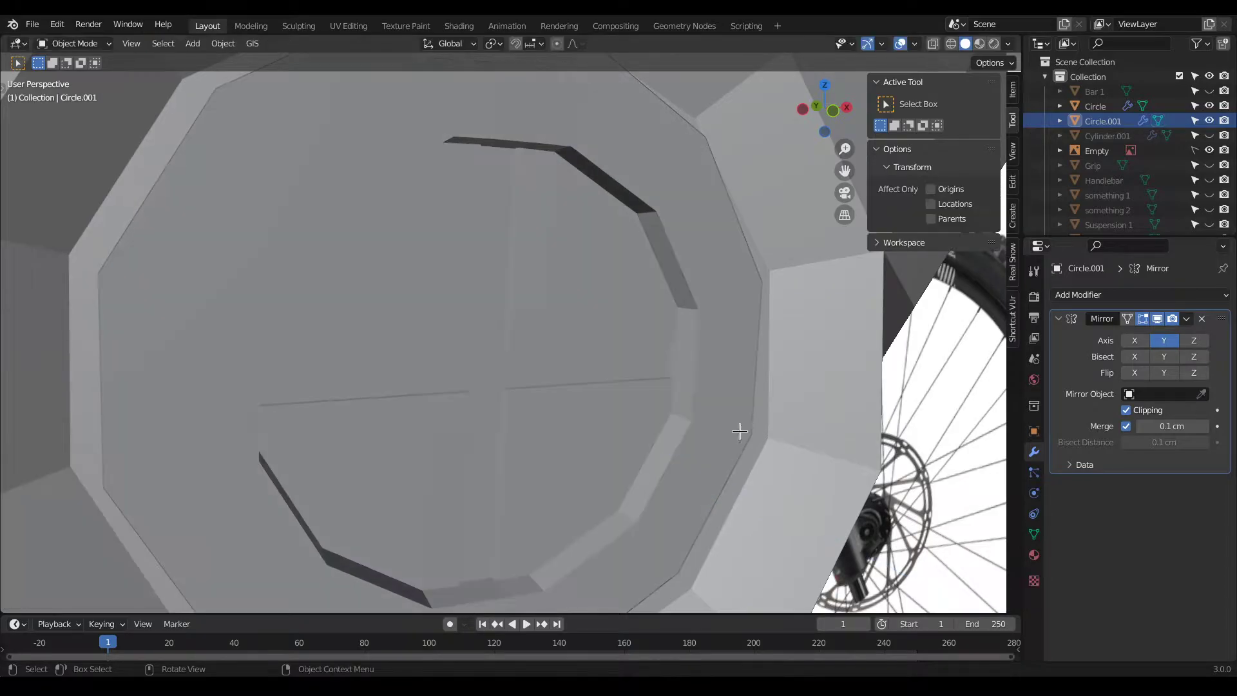
# Step: Select the main shock body and examine from the front how the reference image's reservoir joins the upper mount
pyautogui.scroll(-6, 740, 434)
pyautogui.moveTo(740, 434); pyautogui.dragTo(441, 323, button='middle')
pyautogui.scroll(-4, 659, 368)
pyautogui.scroll(-4, 441, 323)
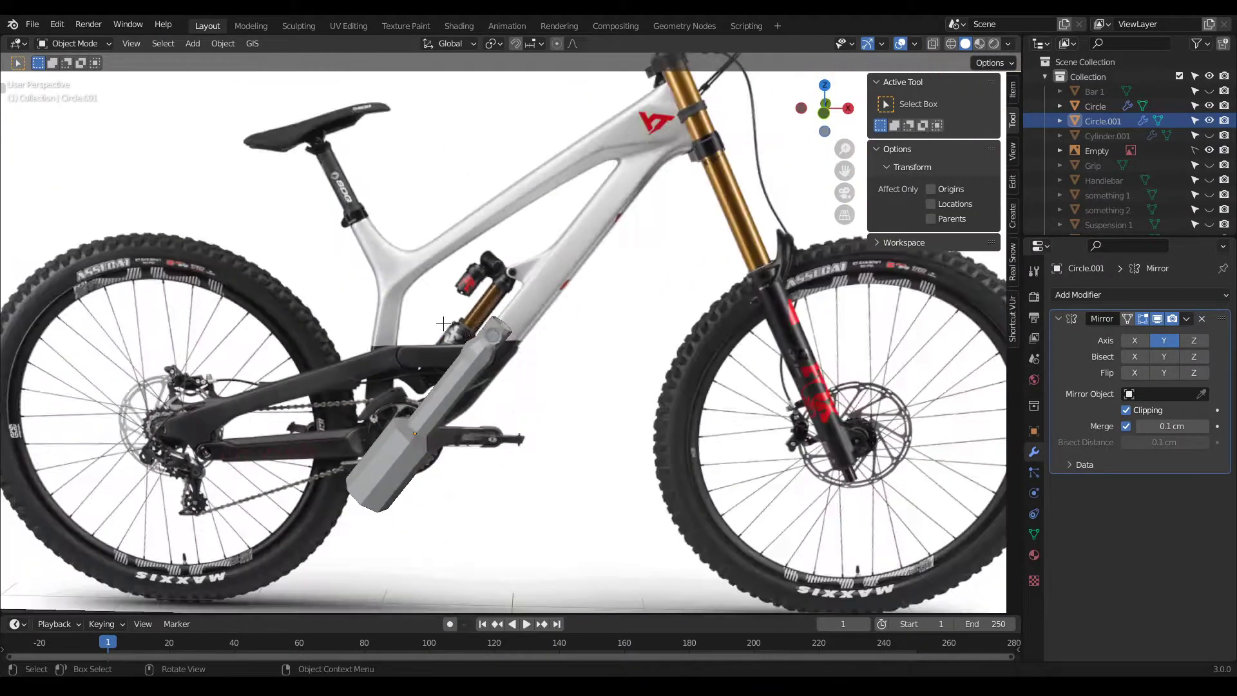
pyautogui.moveTo(568, 394); pyautogui.dragTo(478, 438, button='middle')
pyautogui.scroll(5, 478, 445)
pyautogui.click(532, 395)
pyautogui.scroll(-2, 480, 404)
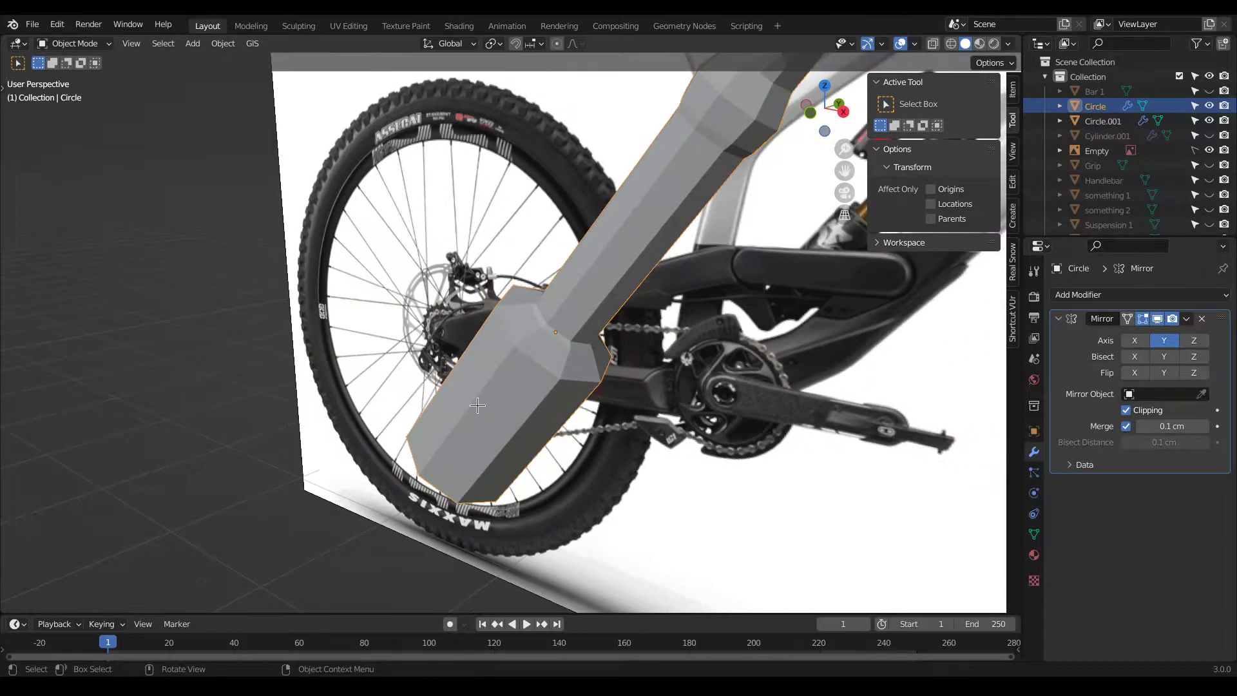
pyautogui.press('KP_1')
pyautogui.scroll(-3, 478, 404)
pyautogui.click(933, 43)
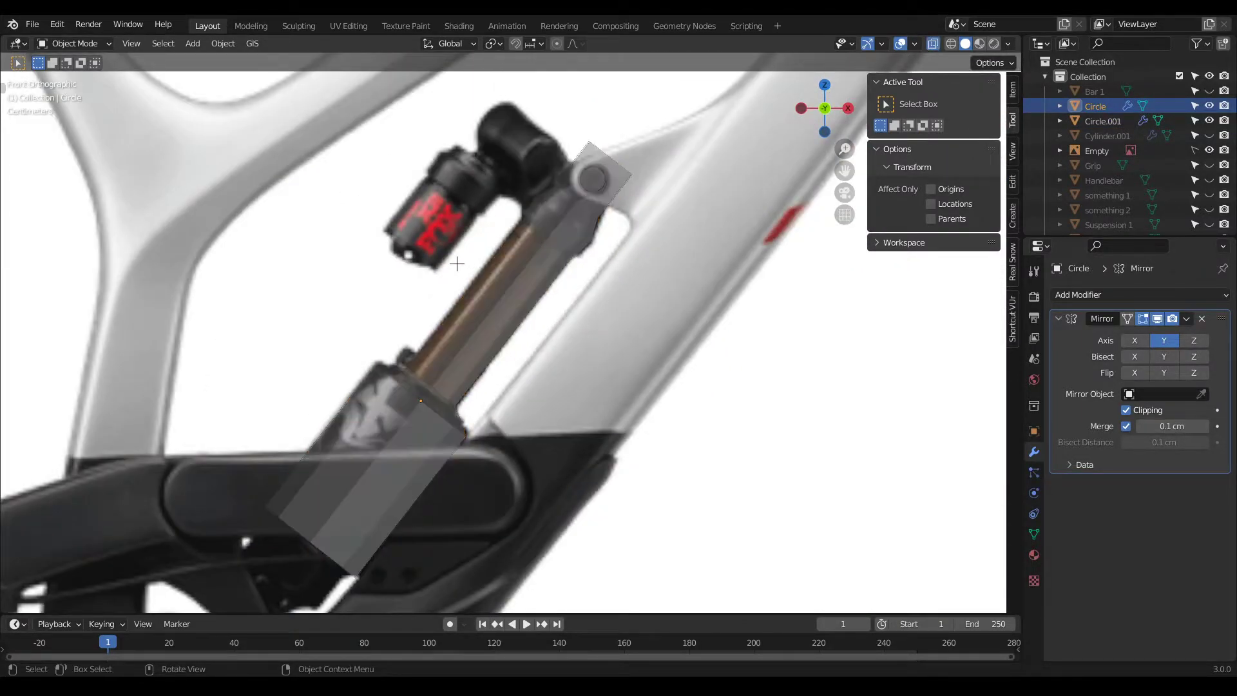
pyautogui.scroll(4, 495, 225)
pyautogui.scroll(-4, 509, 266)
pyautogui.scroll(6, 426, 302)
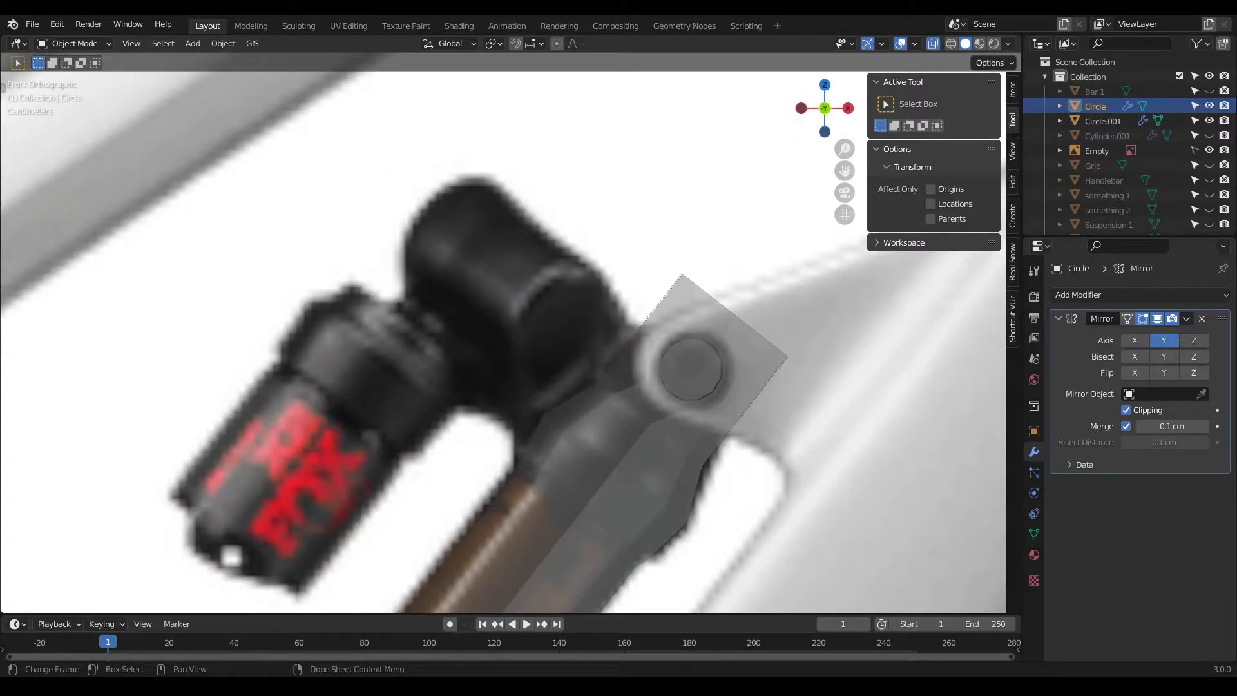
pyautogui.scroll(-8, 364, 322)
# Step: Open the shock body's mesh for editing and select the run of upper mount faces on the side facing the reservoir
pyautogui.moveTo(412, 330); pyautogui.dragTo(522, 390, button='middle')
pyautogui.press('Tab')
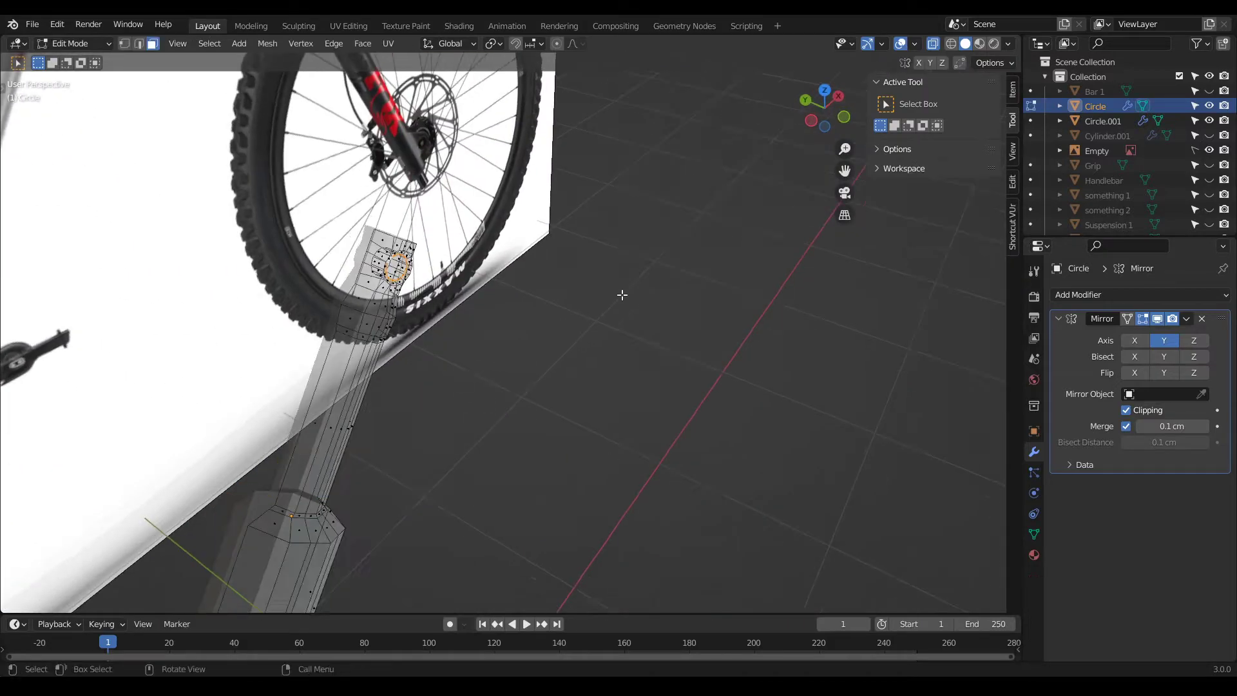
pyautogui.click(932, 45)
pyautogui.scroll(-4, 887, 372)
pyautogui.scroll(7, 651, 345)
pyautogui.keyDown('shift'); pyautogui.click(818, 326); pyautogui.keyUp('shift')
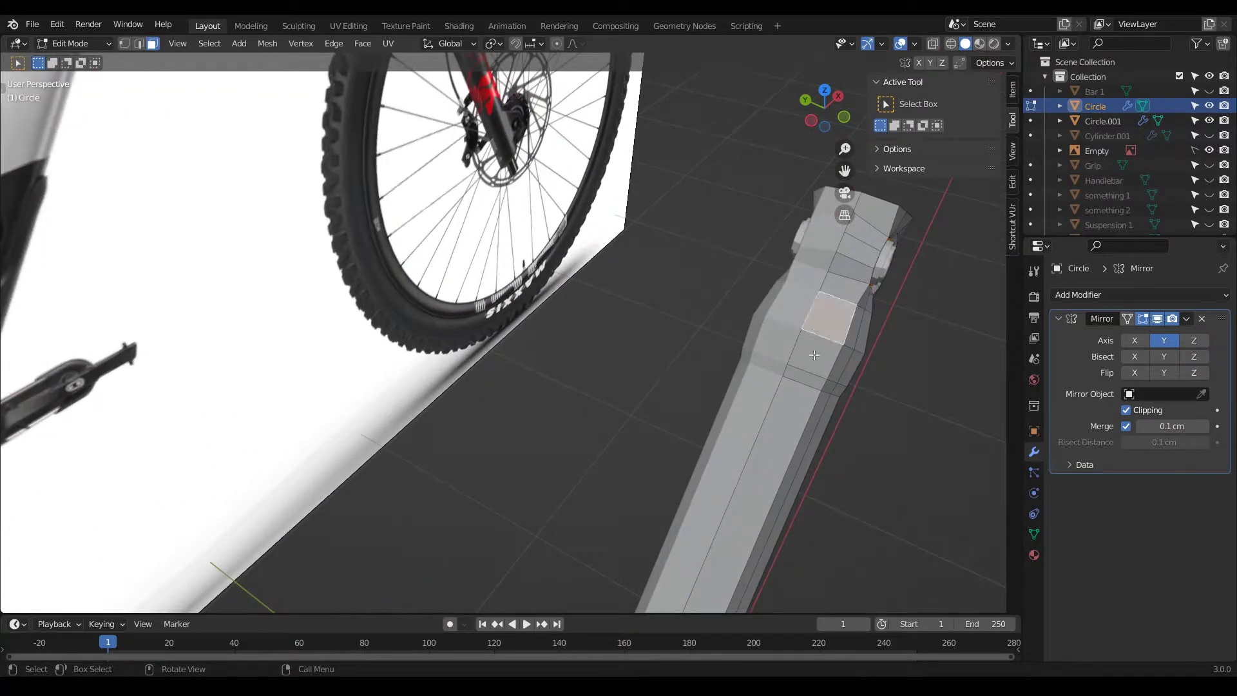
pyautogui.press('KP_1')
pyautogui.scroll(1, 949, 453)
pyautogui.scroll(-1, 851, 434)
pyautogui.moveTo(780, 420); pyautogui.dragTo(817, 462, button='middle')
pyautogui.keyDown('shift'); pyautogui.click(876, 459); pyautogui.keyUp('shift')
pyautogui.keyDown('shift'); pyautogui.click(918, 422); pyautogui.keyUp('shift')
pyautogui.keyDown('shift'); pyautogui.click(935, 406); pyautogui.keyUp('shift')
pyautogui.keyDown('shift'); pyautogui.click(949, 389); pyautogui.keyUp('shift')
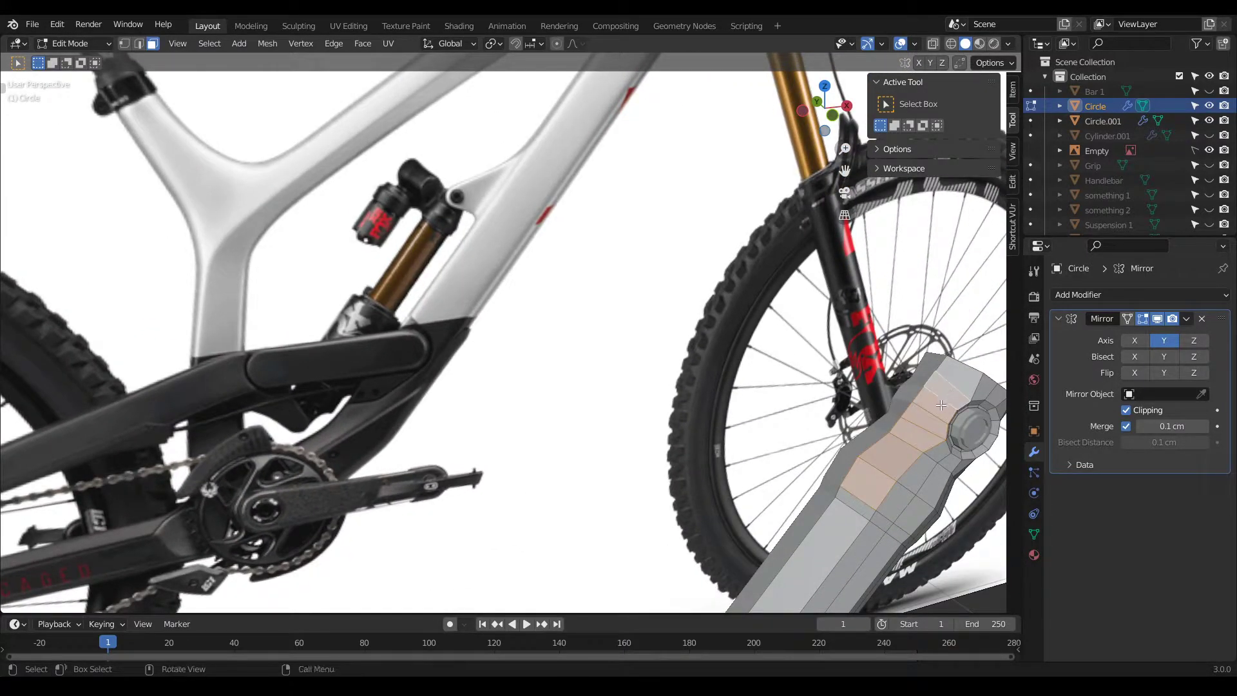
# Step: Extrude the selected mount faces about 22.66 cm toward the reservoir to follow the reference's connecting housing
pyautogui.press('KP_1')
pyautogui.scroll(2, 918, 457)
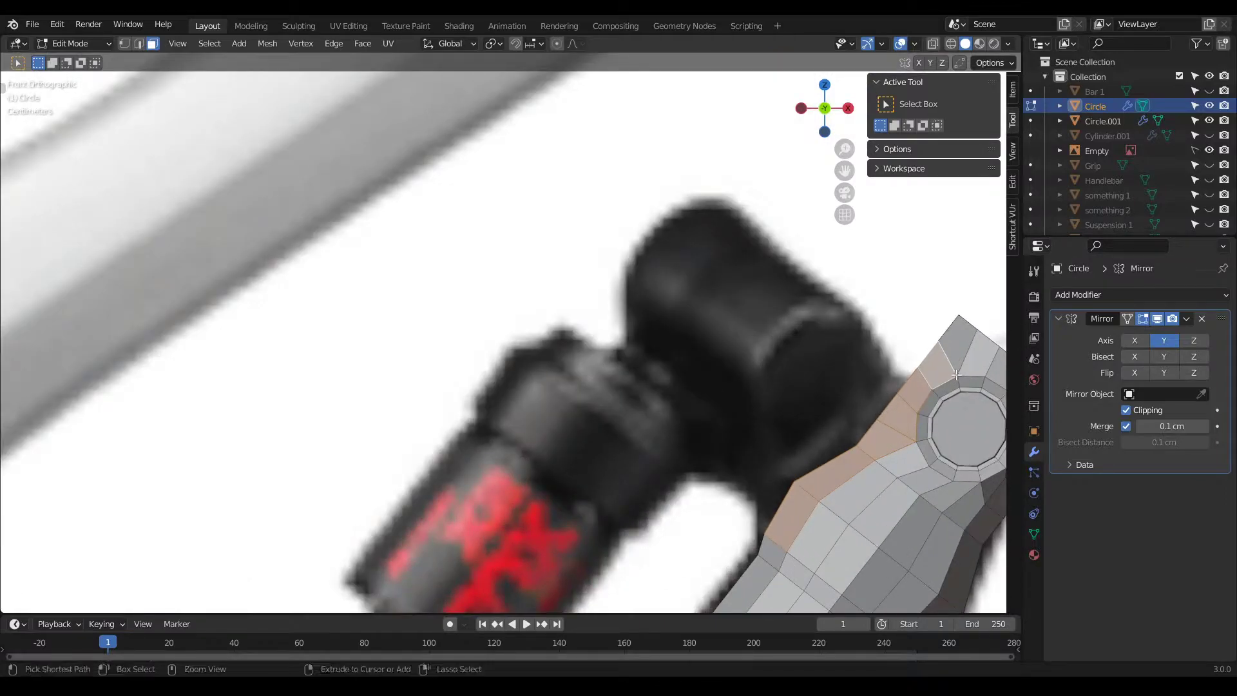
pyautogui.press('e')
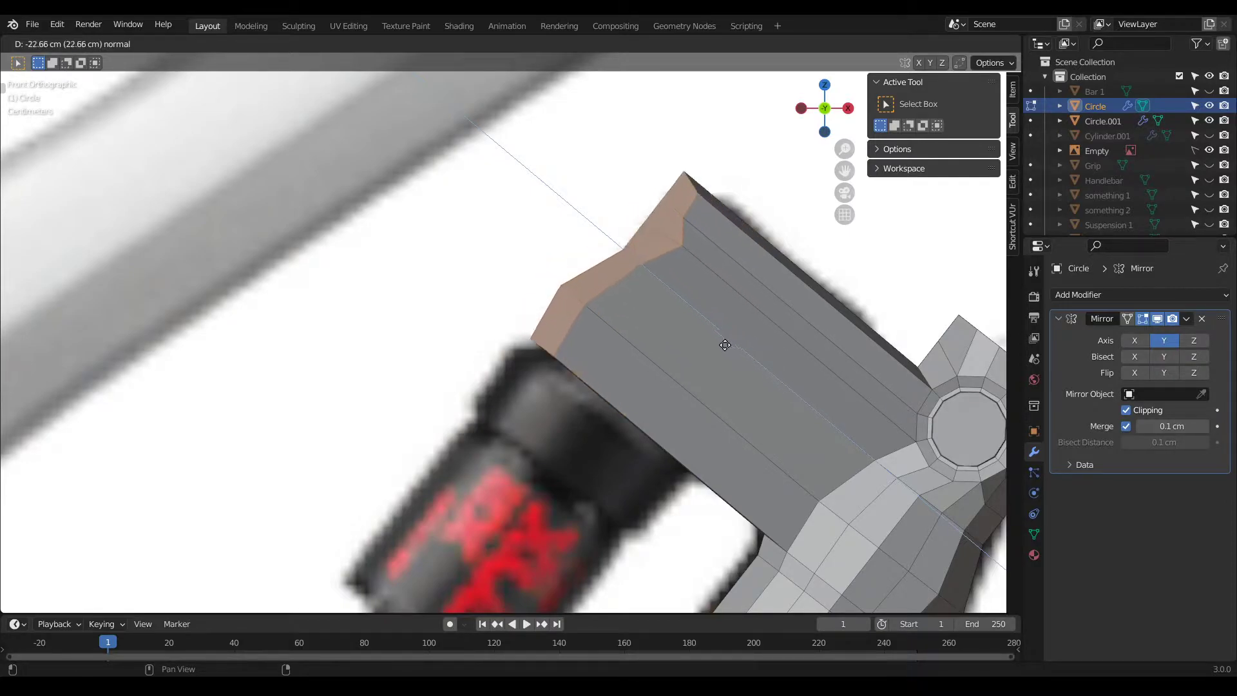
pyautogui.click(727, 346)
# Step: Flatten the extruded end faces by scaling them to 0 along the local X axis
pyautogui.press('s')
pyautogui.press('z')
pyautogui.write('xx')
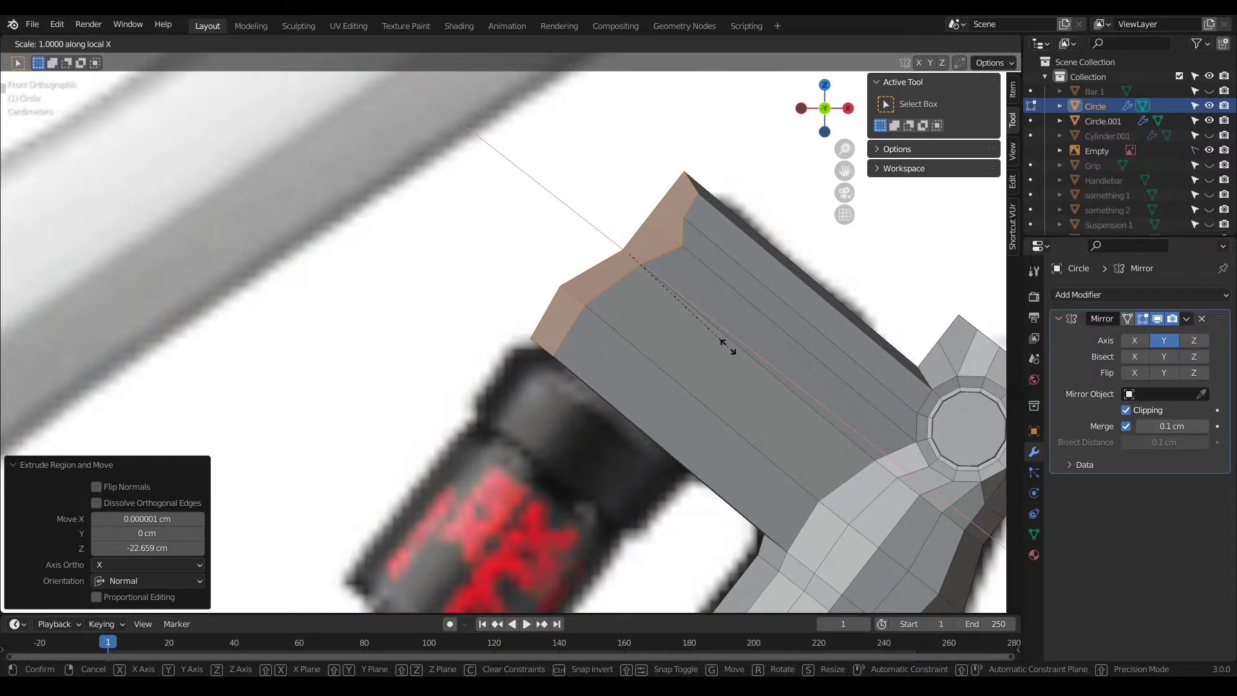
pyautogui.write('0')
pyautogui.press('Return')
# Step: Narrow the flattened end of the extruded block along the global Y axis in two passes, the second at about 0.418
pyautogui.moveTo(670, 330); pyautogui.dragTo(773, 380, button='middle')
pyautogui.scroll(-6, 874, 383)
pyautogui.press('s')
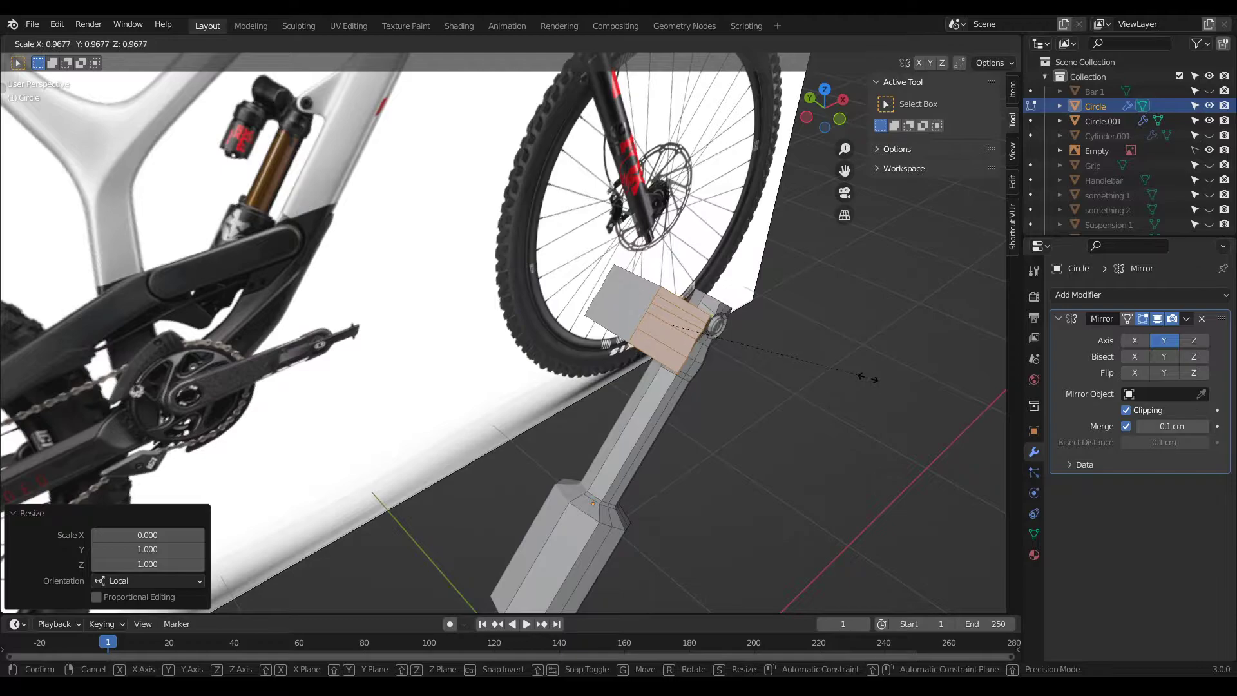
pyautogui.press('y')
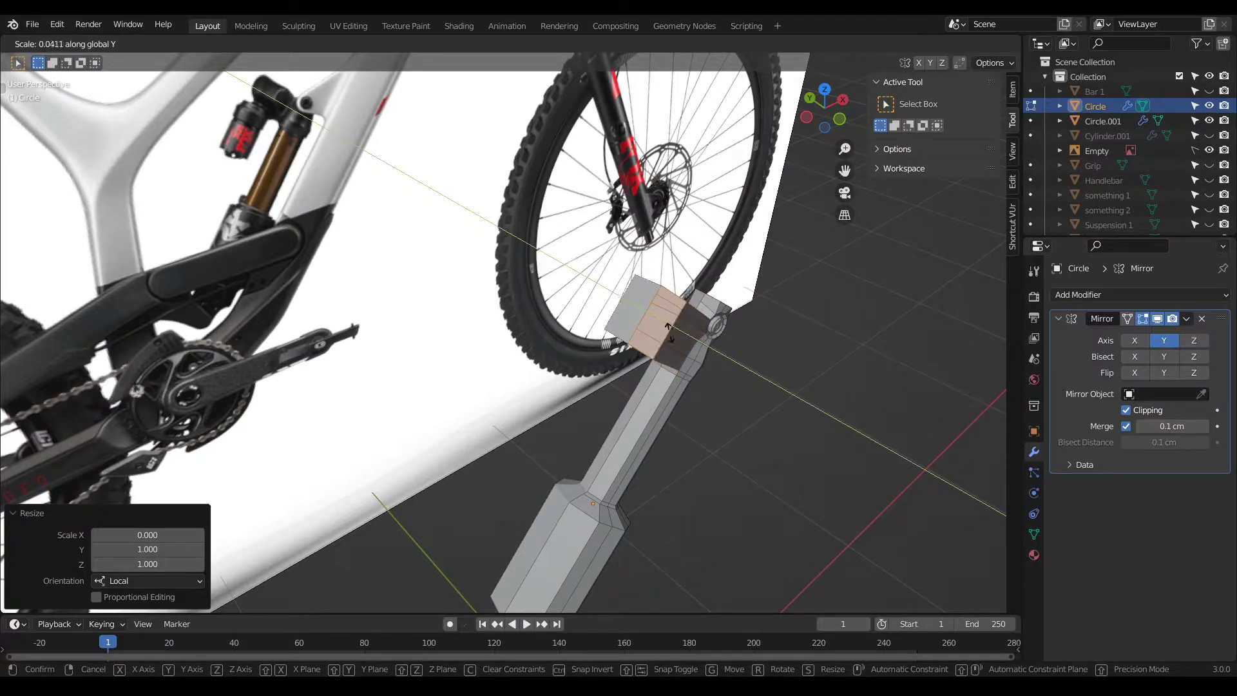
pyautogui.click(654, 334)
pyautogui.moveTo(676, 331); pyautogui.dragTo(731, 315, button='middle')
pyautogui.scroll(2, 732, 315)
pyautogui.press('s')
pyautogui.press('y')
pyautogui.click(628, 321)
pyautogui.moveTo(599, 323); pyautogui.dragTo(489, 232, button='middle')
pyautogui.moveTo(581, 224); pyautogui.dragTo(502, 172, button='middle')
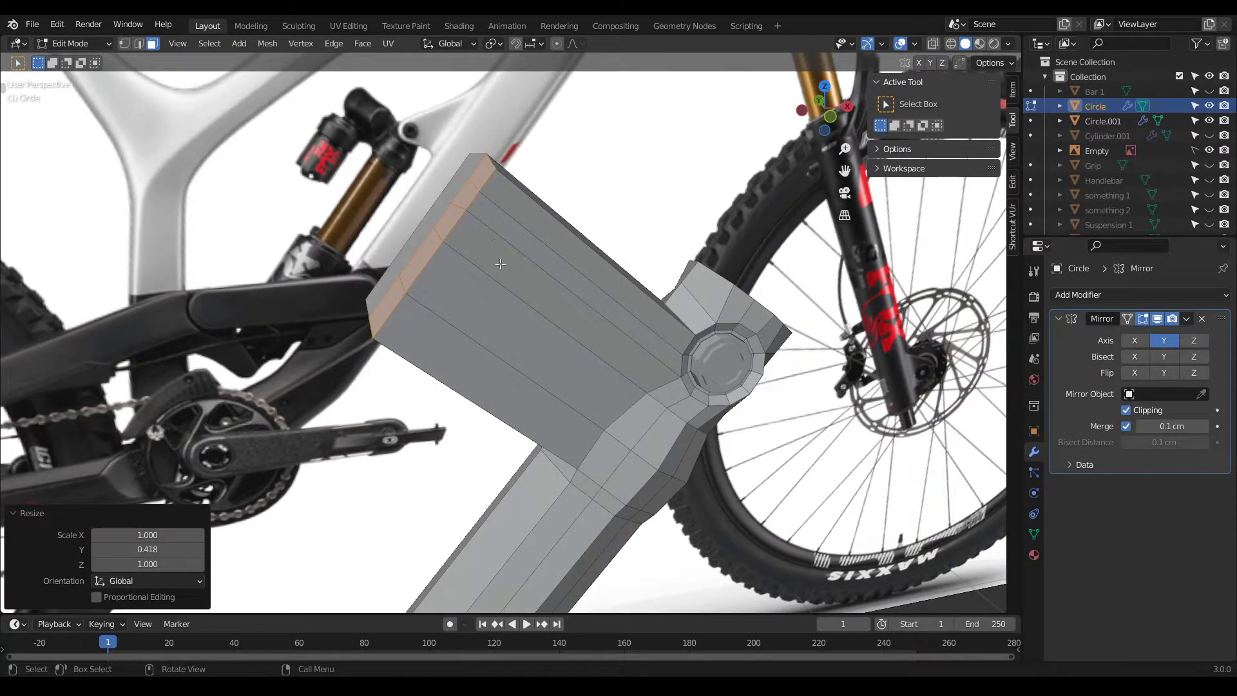
# Step: Add a loop cut around the extruded block, slide it close to the mount and scale it to about 0.683
pyautogui.press('KP_1')
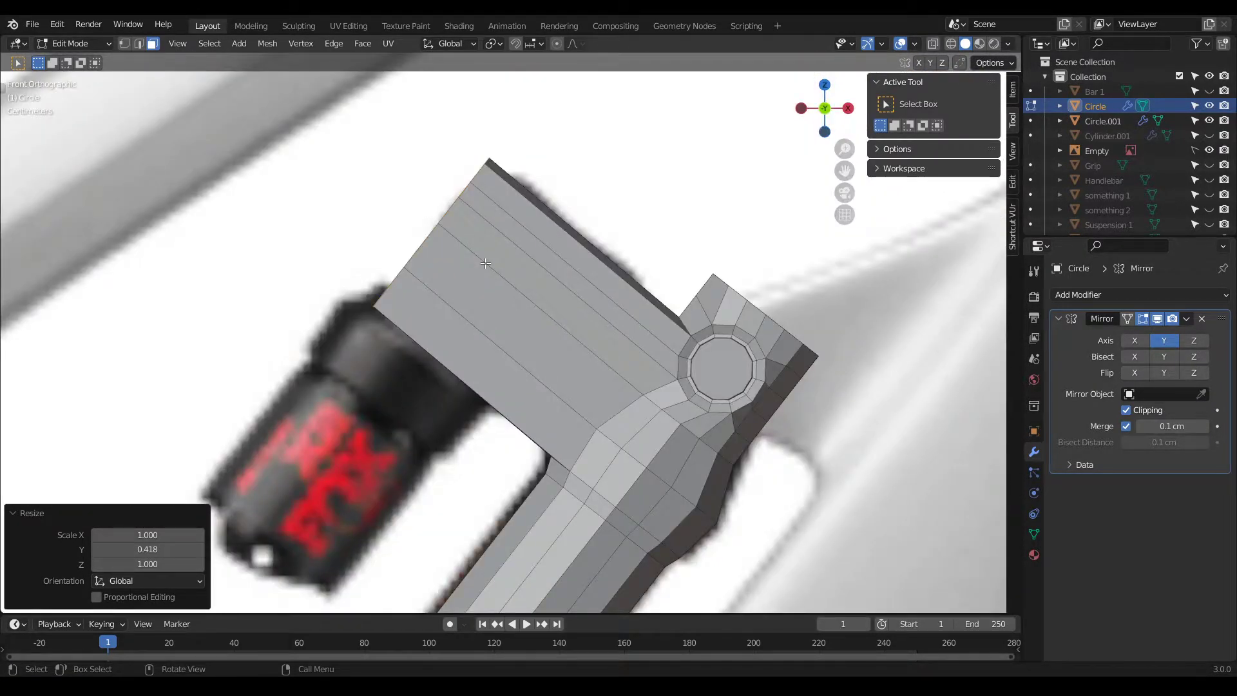
pyautogui.click(933, 43)
pyautogui.hotkey('ctrl', 'r')
pyautogui.click(543, 276)
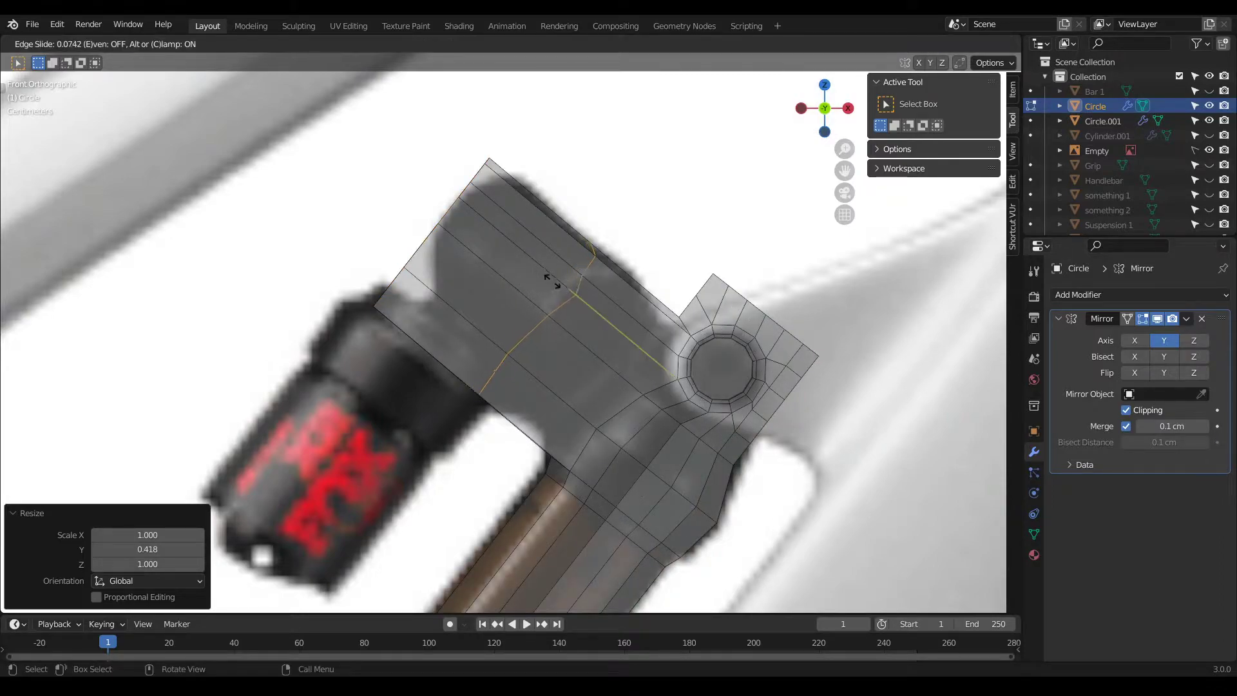
pyautogui.rightClick(543, 275)
pyautogui.press('s')
pyautogui.rightClick(699, 369)
pyautogui.press('g')
pyautogui.press('g')
pyautogui.click(788, 394)
pyautogui.press('s')
pyautogui.click(741, 404)
pyautogui.press('g')
pyautogui.rightClick(736, 410)
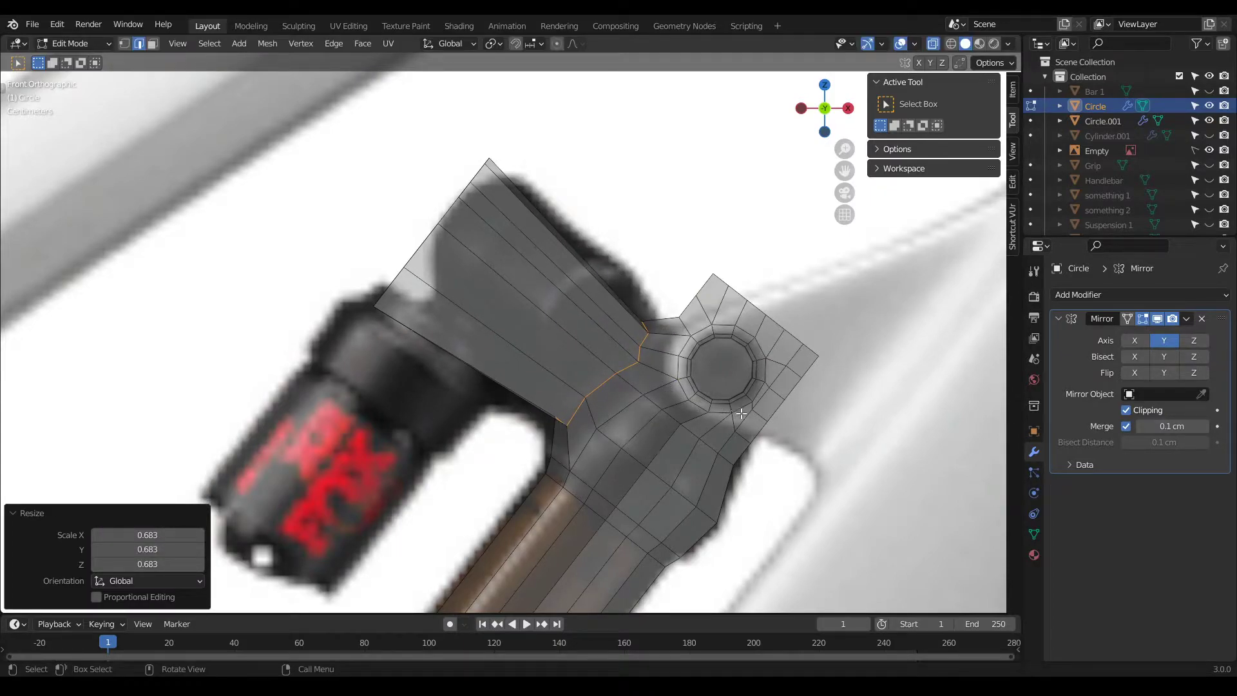
pyautogui.hotkey('ctrl', 'r')
pyautogui.click(433, 240)
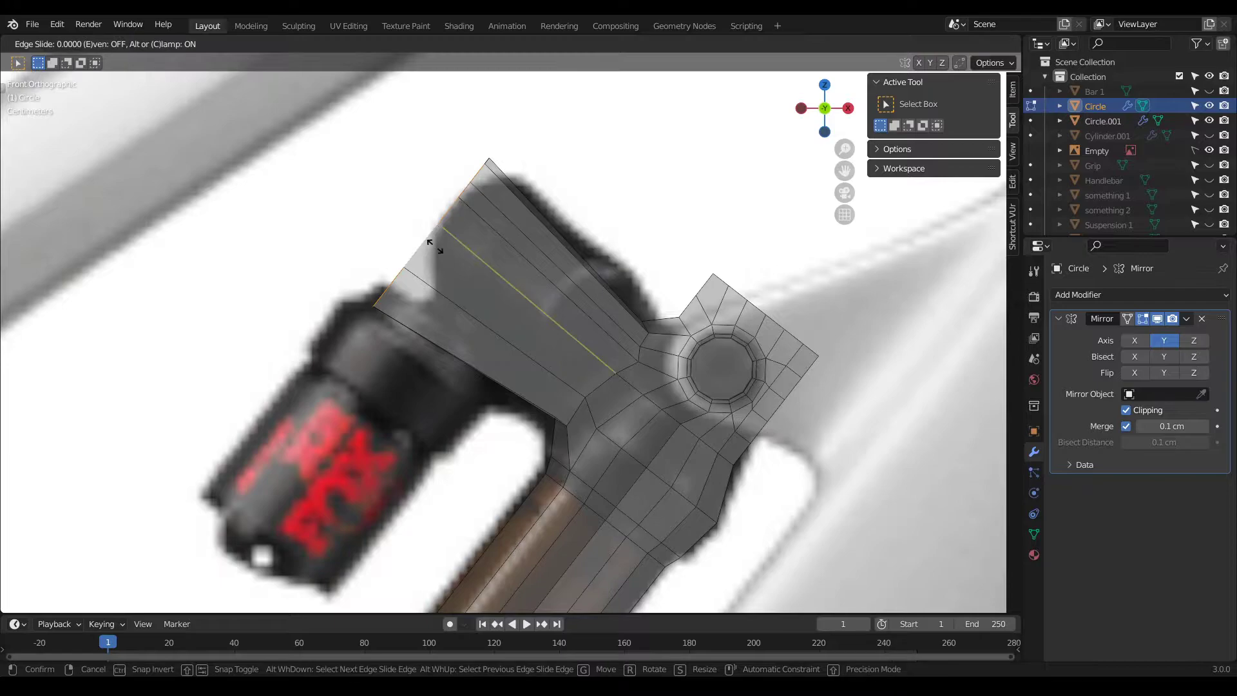
pyautogui.rightClick(467, 284)
pyautogui.hotkey('ctrl', 'z')
pyautogui.hotkey('ctrl', 'z')
pyautogui.click(933, 44)
pyautogui.click(934, 45)
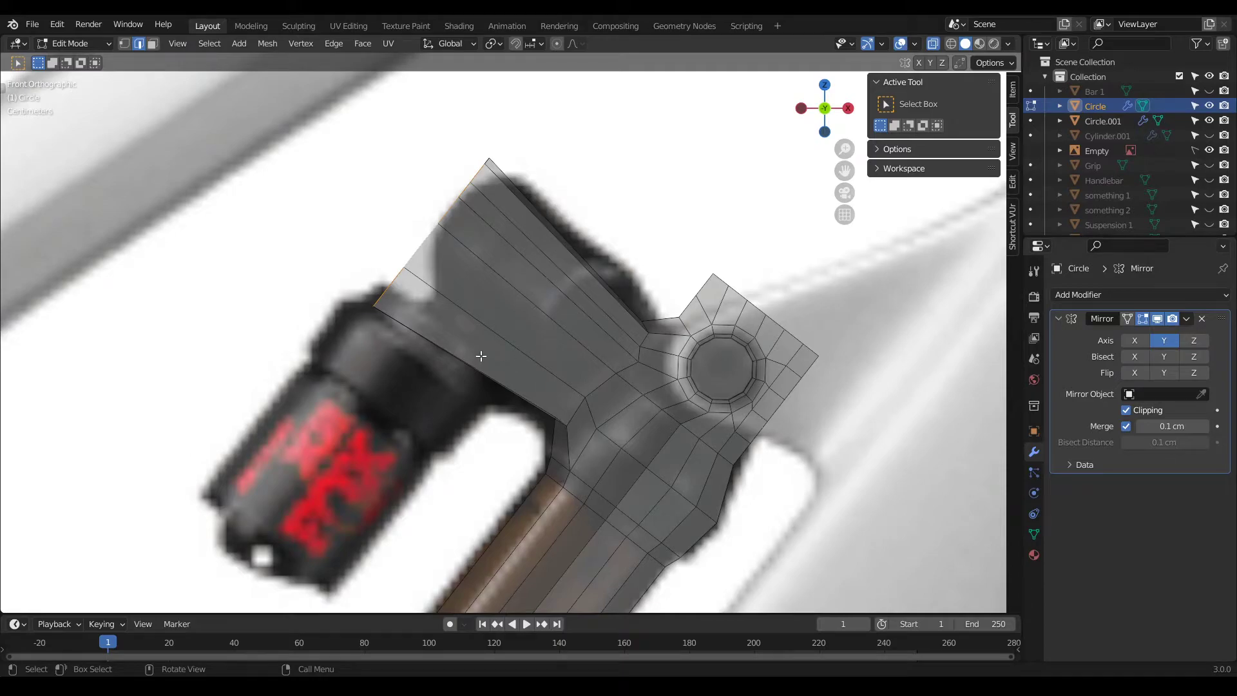
# Step: Select the block's end vertices and move them about 13.37 cm along local X back toward the mount
pyautogui.press('1')
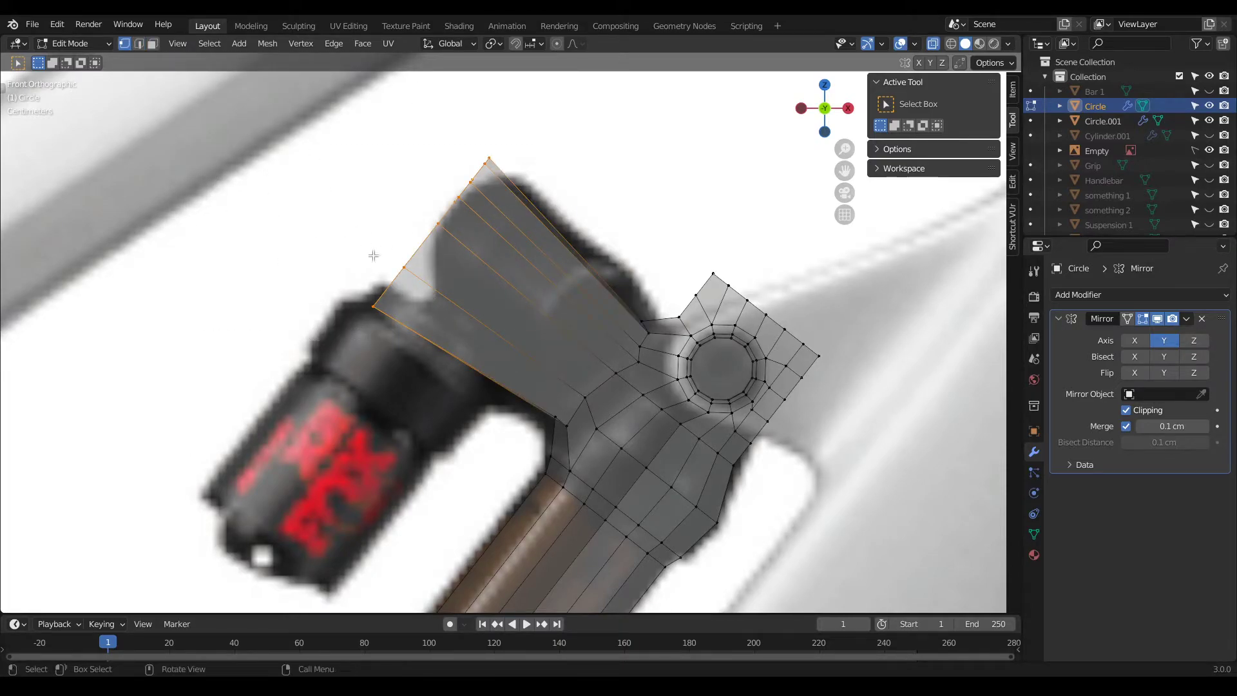
pyautogui.press('g')
pyautogui.press('g')
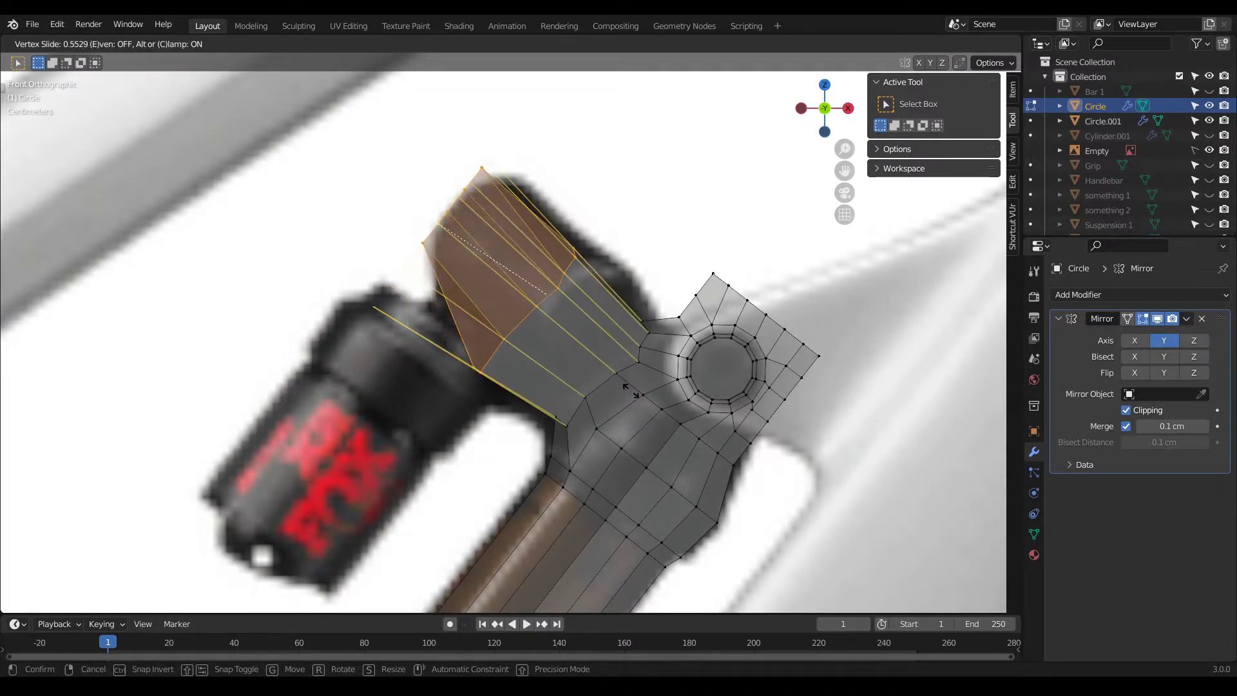
pyautogui.rightClick(586, 353)
pyautogui.press('g')
pyautogui.press('x')
pyautogui.press('x')
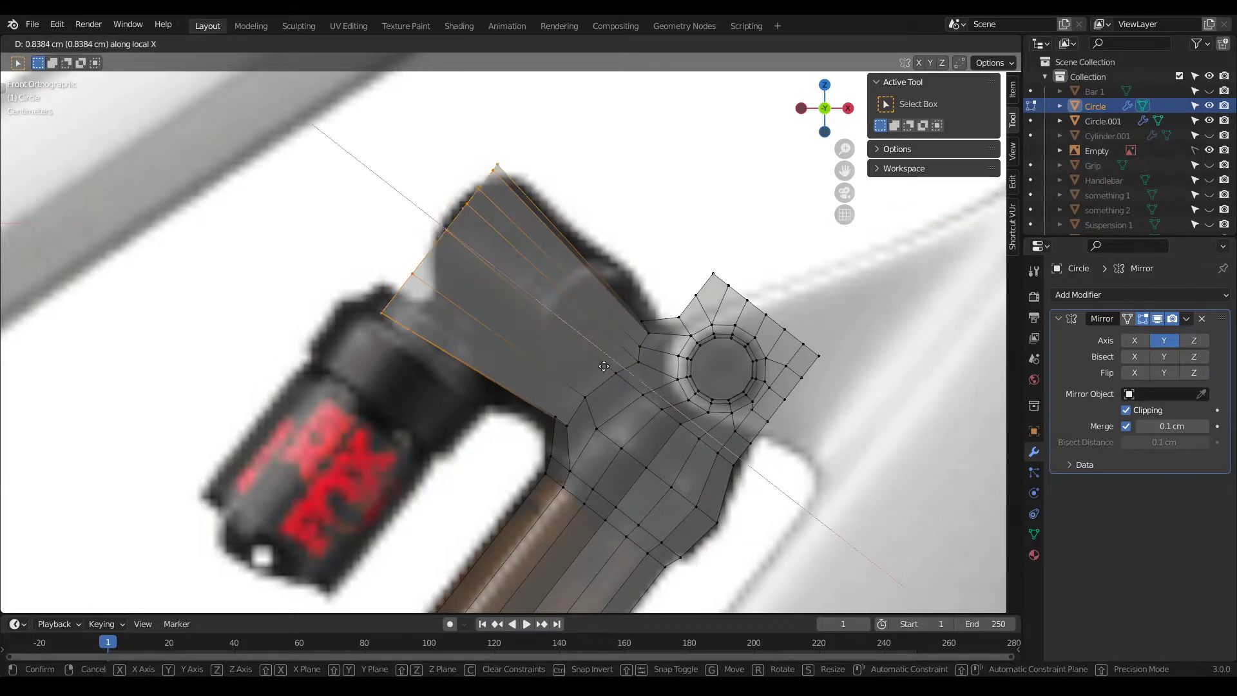
pyautogui.click(723, 446)
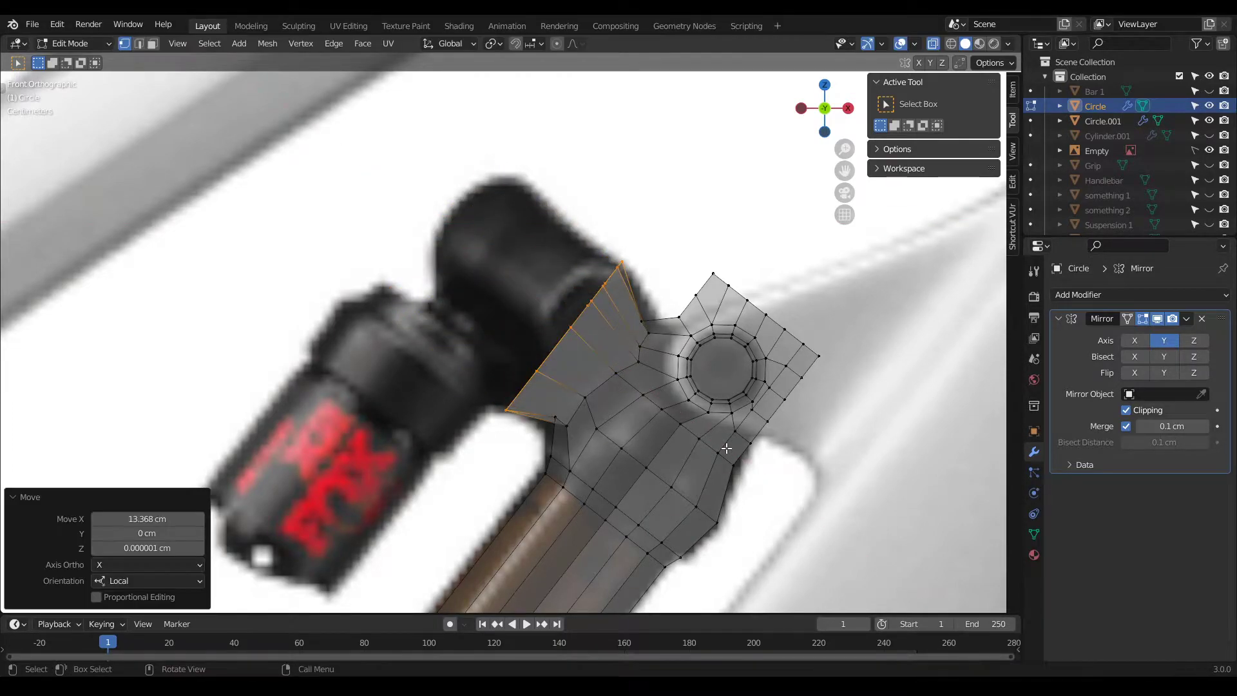
# Step: Extrude the block's end about 12.5 cm to span the reference's connecting housing
pyautogui.press('e')
pyautogui.click(617, 355)
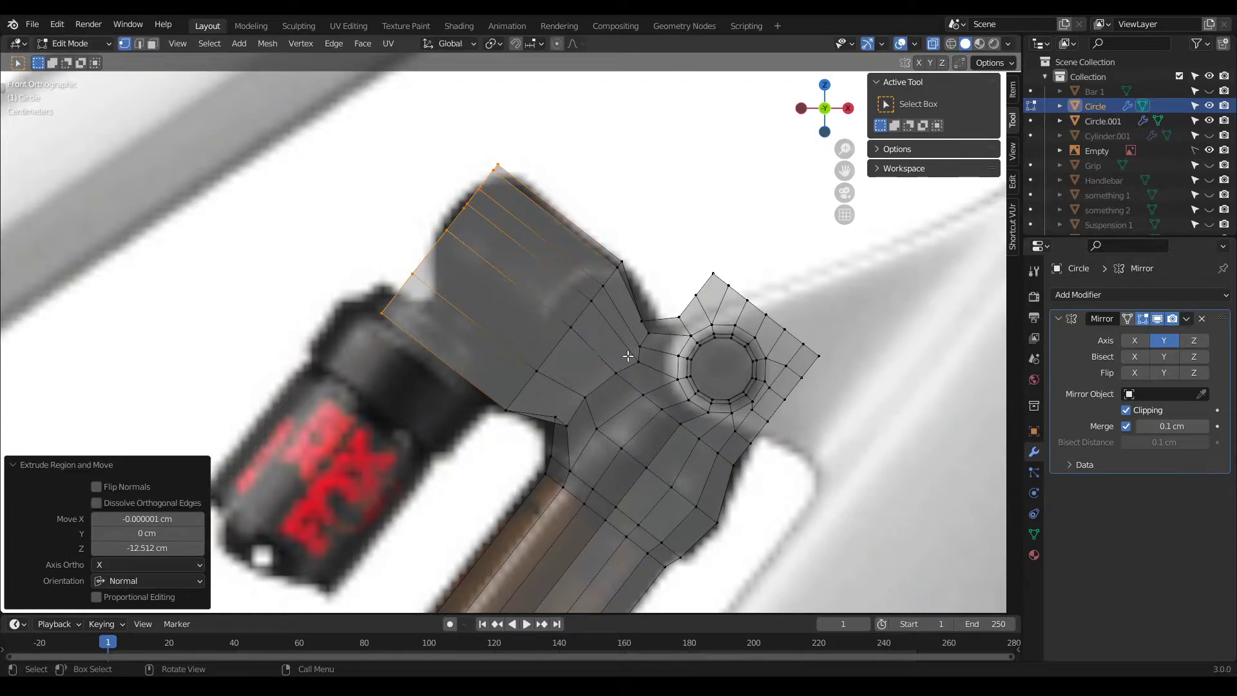
pyautogui.scroll(-2, 566, 313)
pyautogui.moveTo(466, 278); pyautogui.dragTo(496, 370, button='middle')
pyautogui.click(933, 44)
pyautogui.moveTo(717, 330); pyautogui.dragTo(652, 282, button='middle')
# Step: Move the extruded end about 3.15 cm farther outward along the local X axis
pyautogui.press('KP_1')
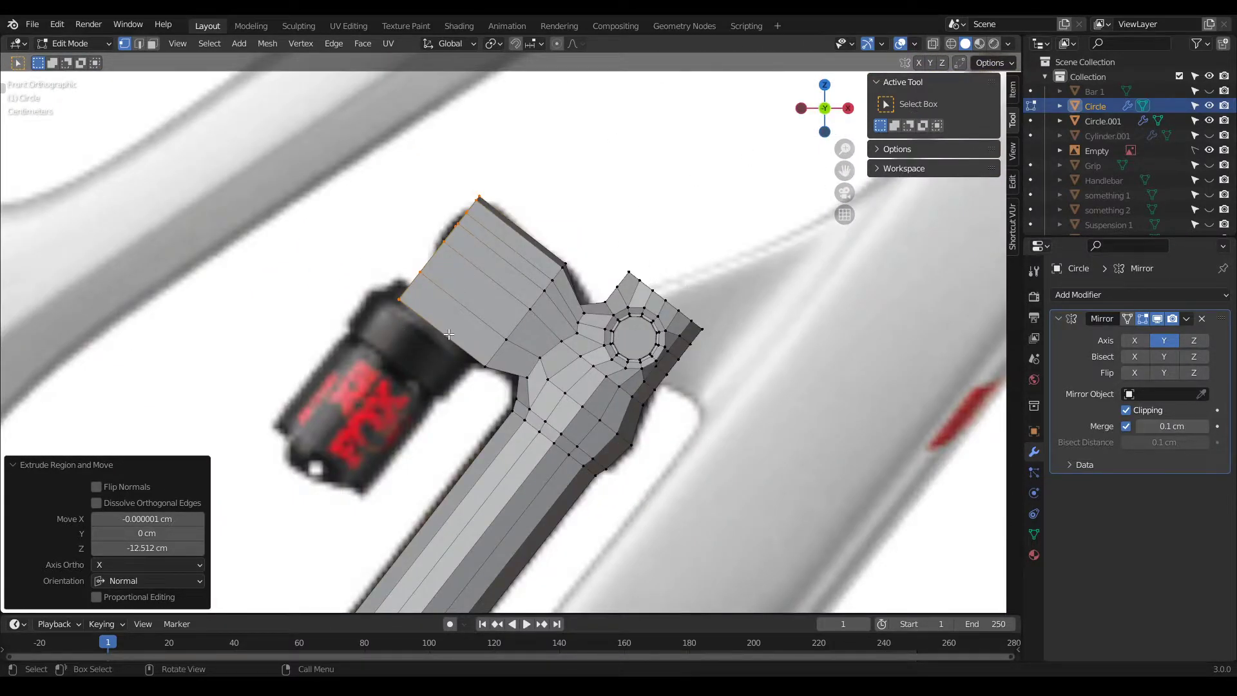
pyautogui.press('g')
pyautogui.press('x')
pyautogui.press('x')
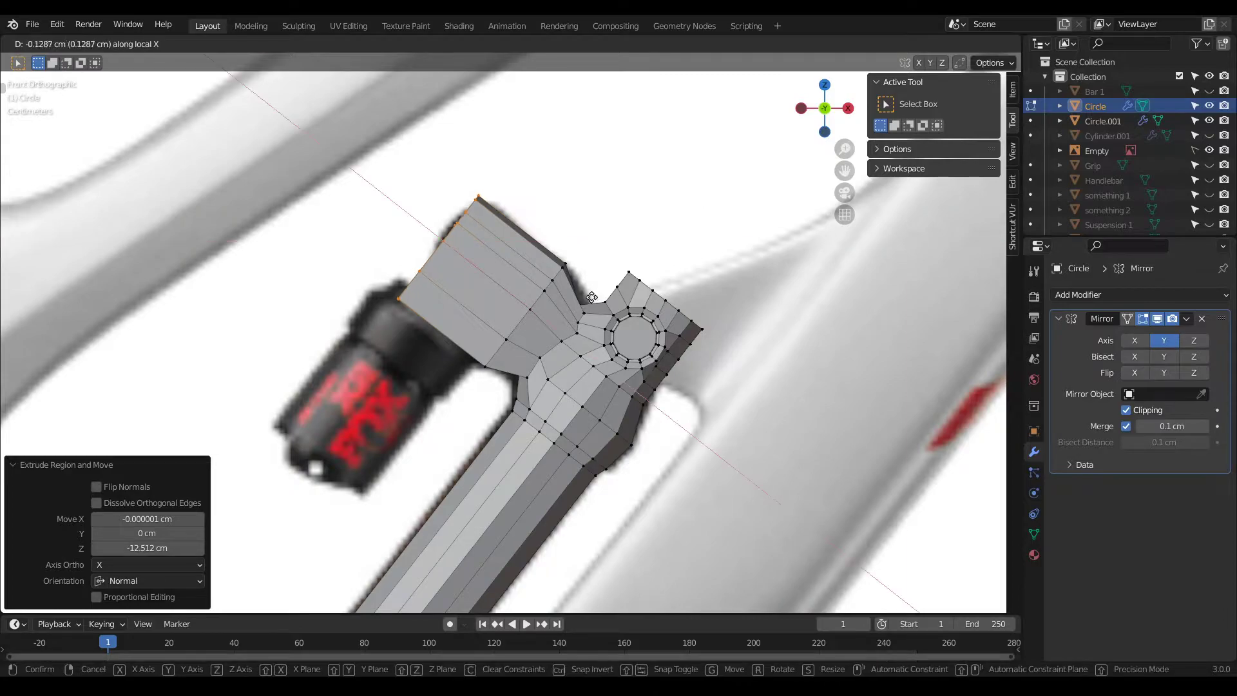
pyautogui.click(562, 295)
# Step: Add two evenly spaced loop cuts around the outer section of the connecting housing
pyautogui.moveTo(667, 166); pyautogui.dragTo(572, 197, button='middle')
pyautogui.hotkey('ctrl', 'e')
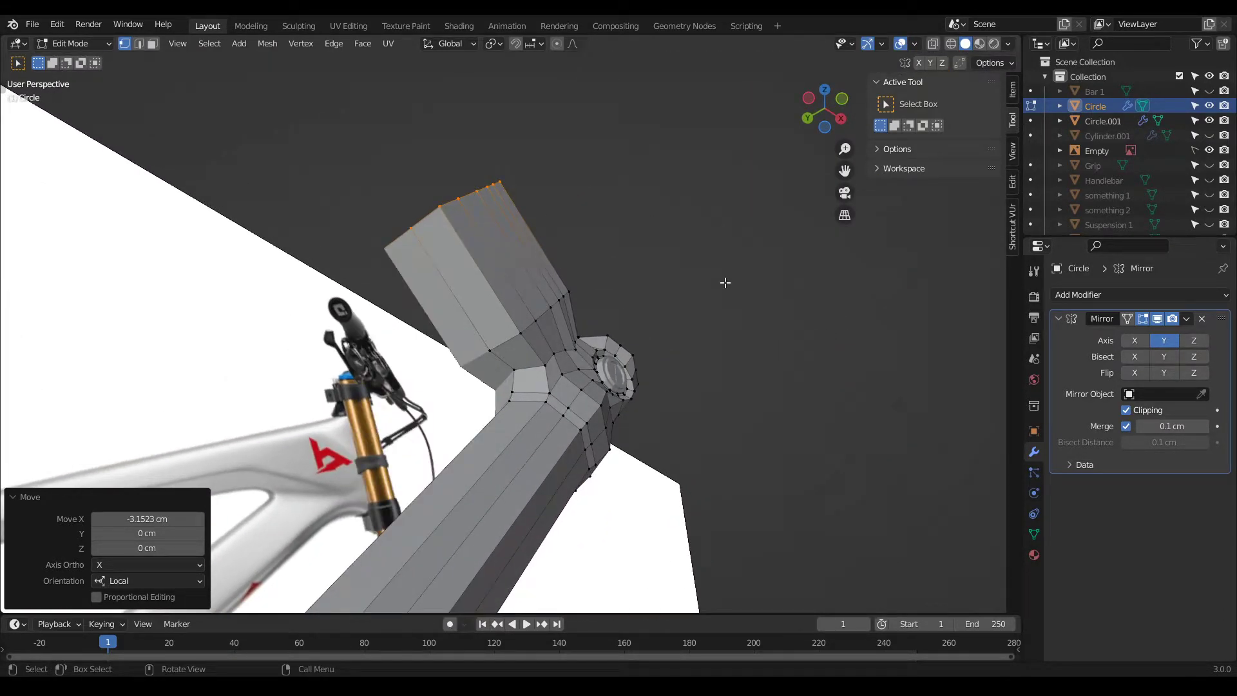
pyautogui.hotkey('ctrl', 'e')
pyautogui.hotkey('ctrl', 'r')
pyautogui.scroll(1, 506, 245)
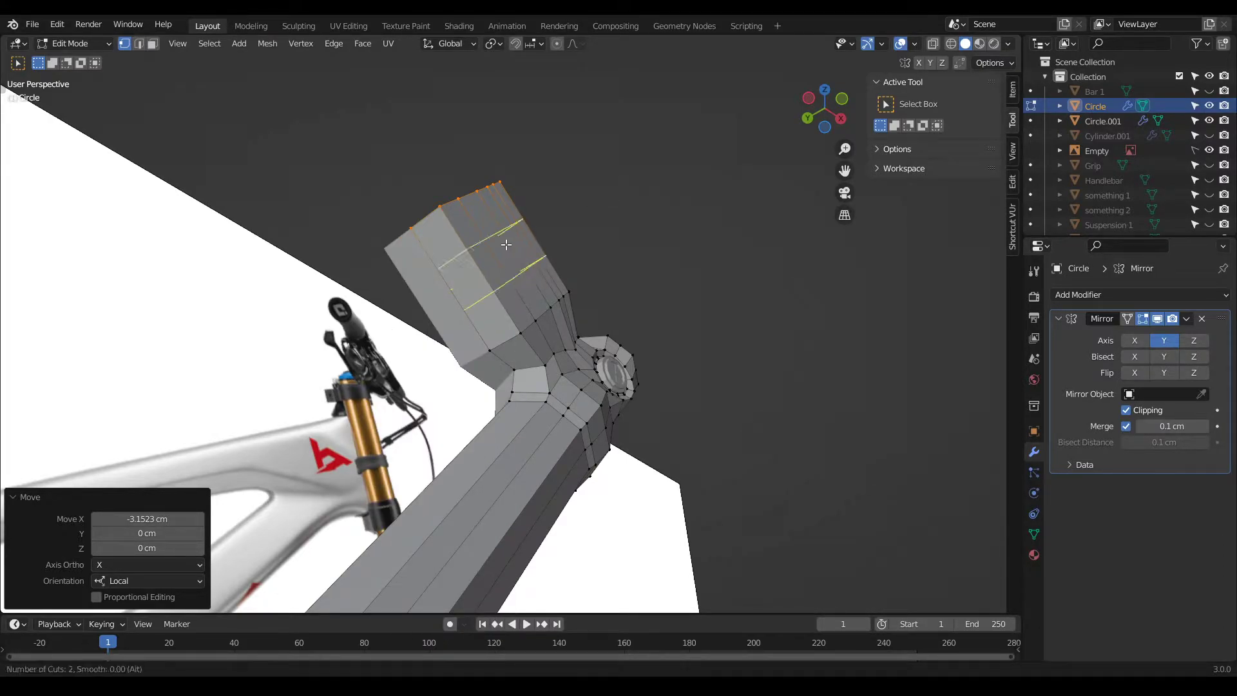
pyautogui.click(507, 245)
pyautogui.click(506, 245)
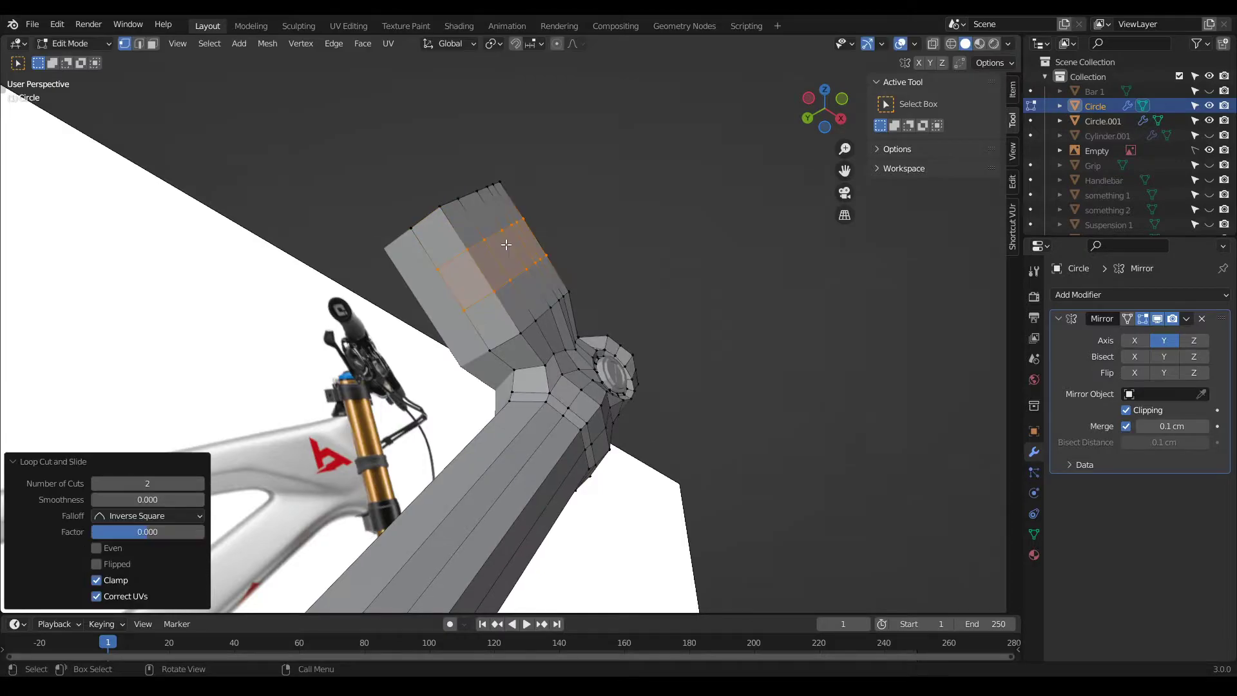
# Step: Select the middle face on the housing's reservoir side and extrude it outward about 1.27 cm
pyautogui.press('3')
pyautogui.click(467, 286)
pyautogui.press('KP_3')
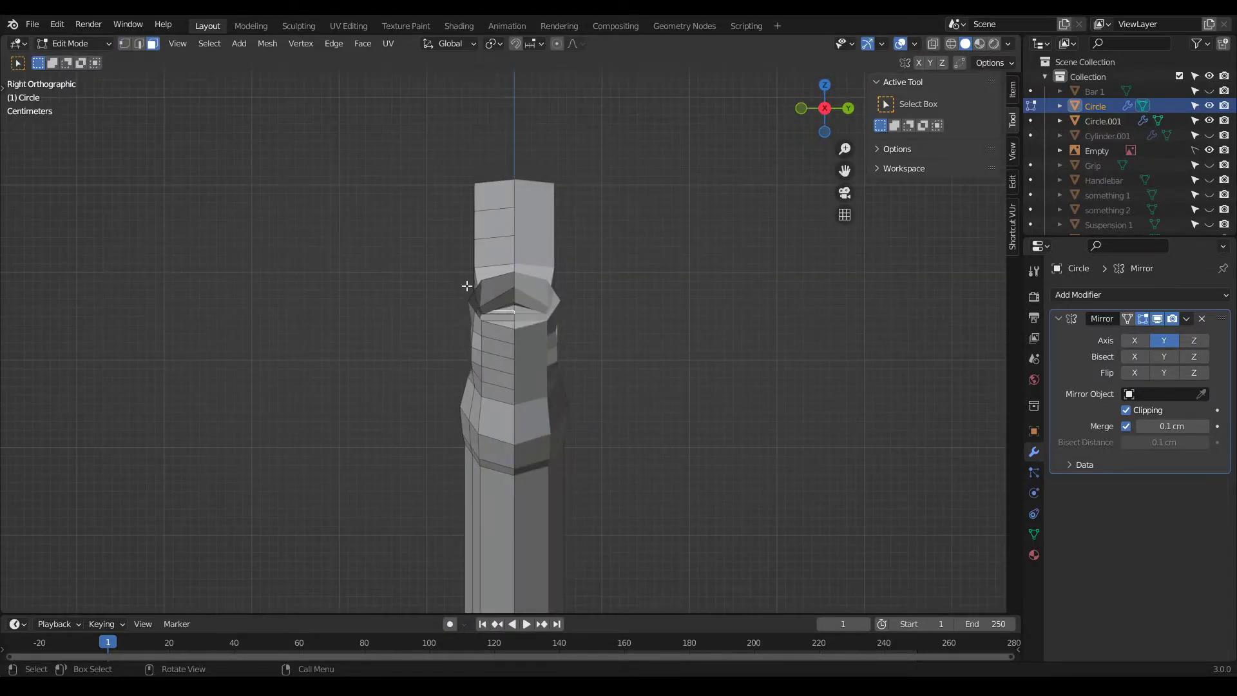
pyautogui.press('KP_1')
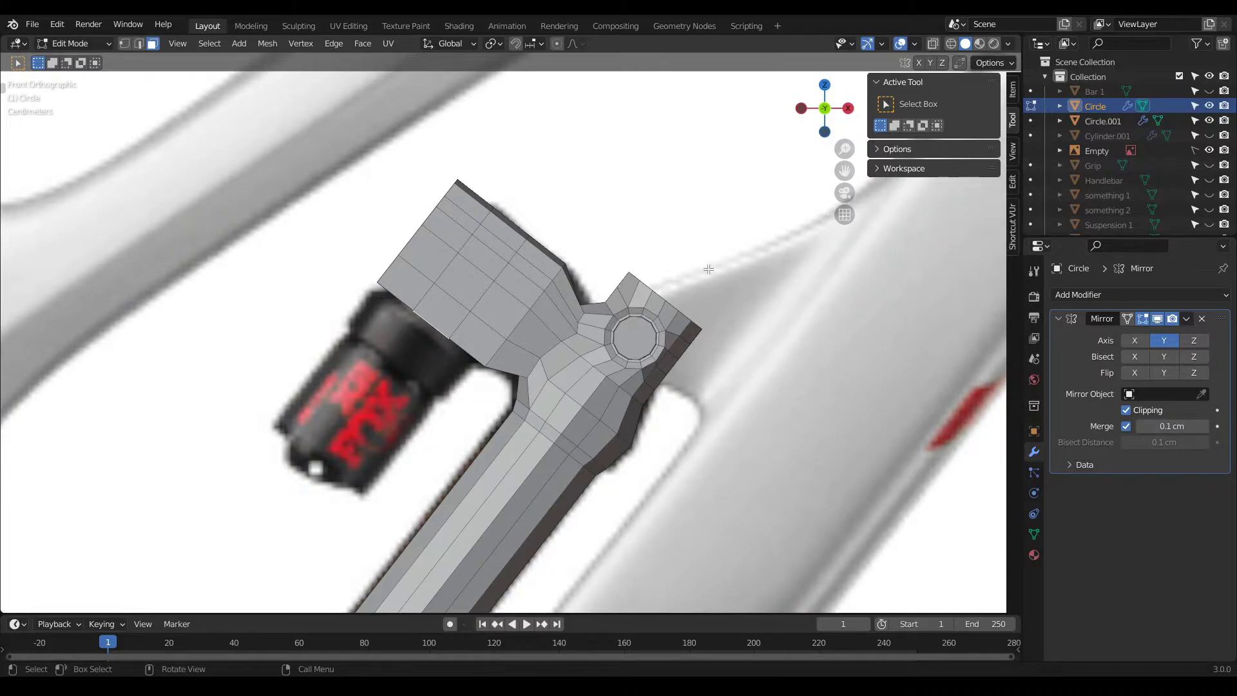
pyautogui.press('e')
pyautogui.click(650, 267)
# Step: Scale the newly extruded face on the housing's reservoir side to about 0.613 along the global Y axis
pyautogui.scroll(3, 426, 352)
pyautogui.moveTo(426, 352); pyautogui.dragTo(719, 271, button='middle')
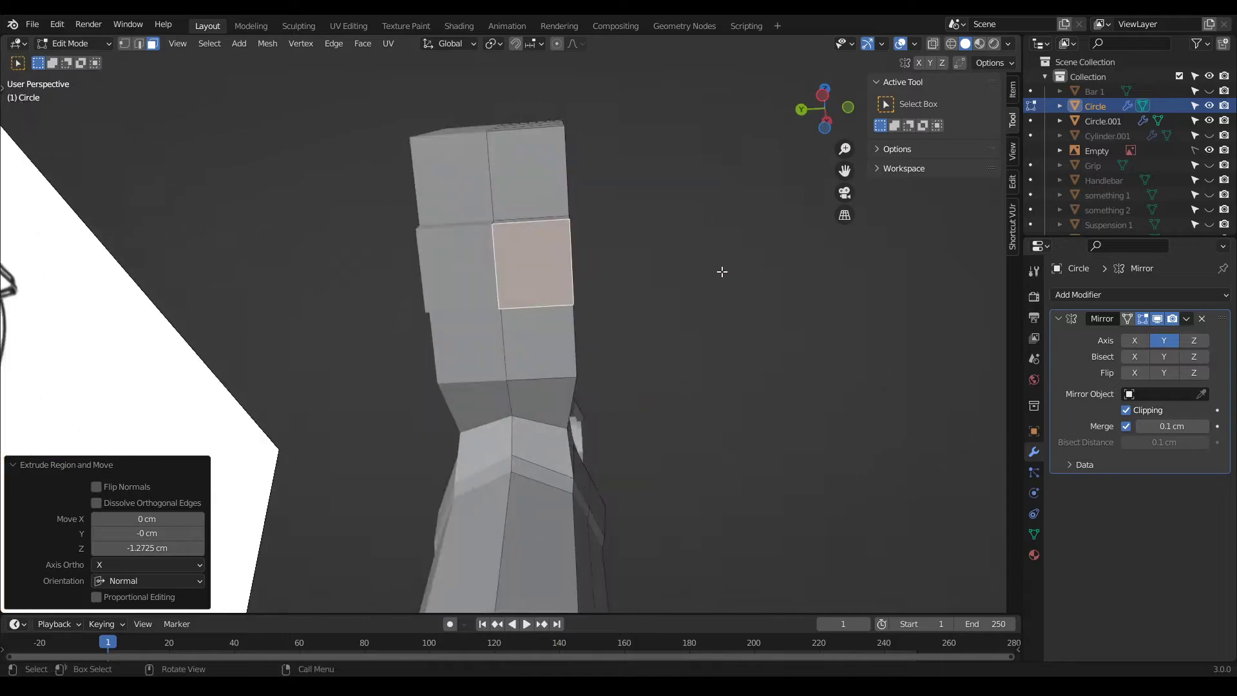
pyautogui.press('s')
pyautogui.press('y')
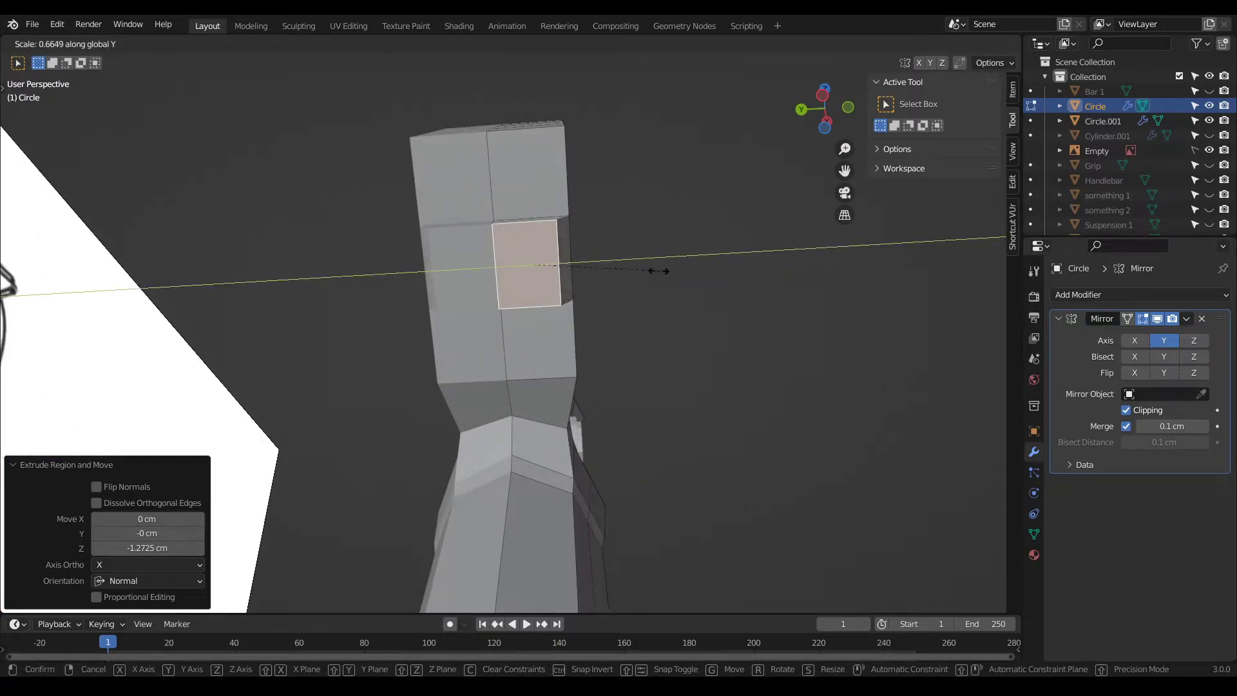
pyautogui.click(643, 268)
# Step: Add two evenly spaced loop cuts across the extruded block, keeping them centred without sliding
pyautogui.moveTo(643, 268); pyautogui.dragTo(629, 243, button='middle')
pyautogui.hotkey('ctrl', 'r')
pyautogui.scroll(1, 499, 244)
pyautogui.rightClick(499, 243)
pyautogui.hotkey('ctrl', 'r')
pyautogui.scroll(1, 498, 243)
pyautogui.click(499, 243)
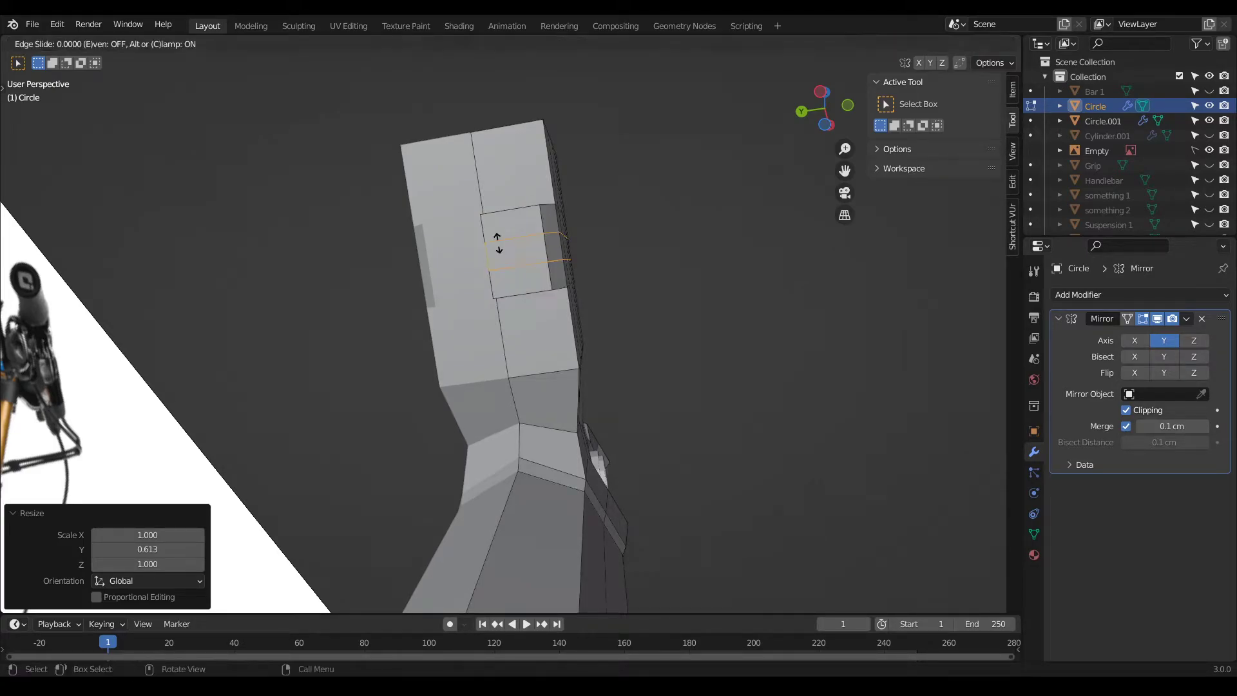
pyautogui.rightClick(499, 243)
# Step: Add two evenly spaced lengthwise loop cuts through the block and shock body, without sliding them
pyautogui.moveTo(499, 243); pyautogui.dragTo(545, 211, button='middle')
pyautogui.hotkey('ctrl', 'r')
pyautogui.scroll(1, 544, 211)
pyautogui.click(544, 211)
pyautogui.rightClick(544, 210)
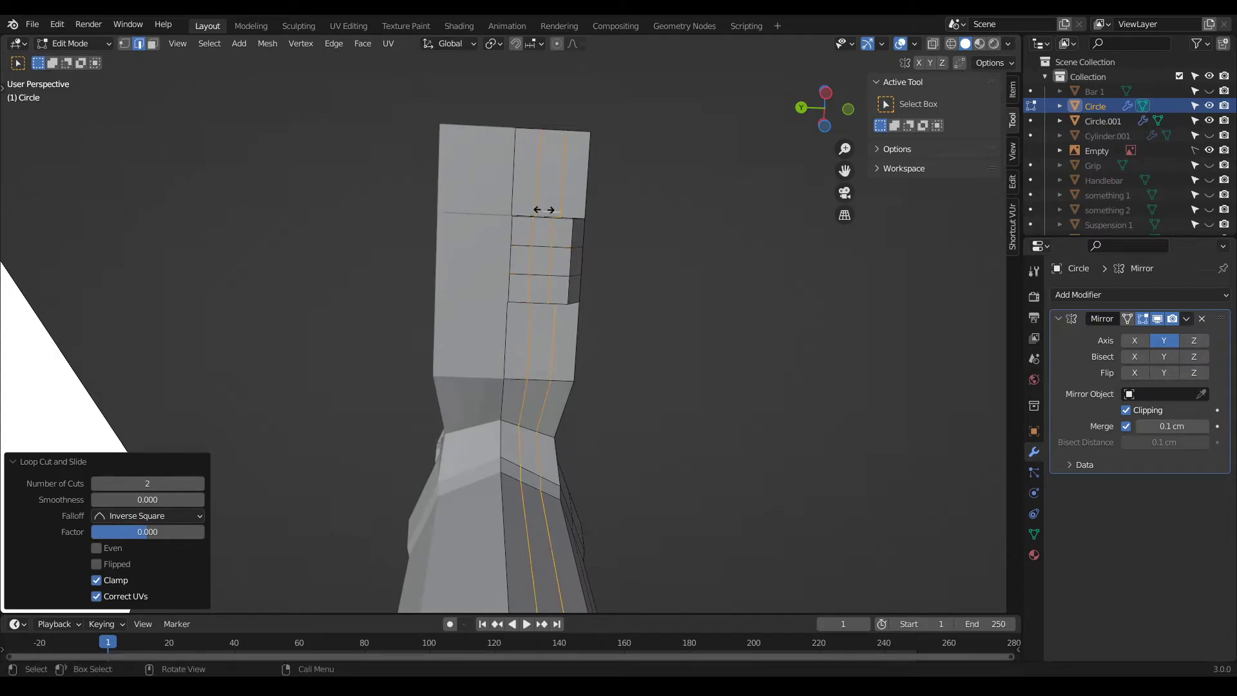
# Step: Select the nine end faces of the extruded block and round them with the LoopTools Circle operation
pyautogui.press('3')
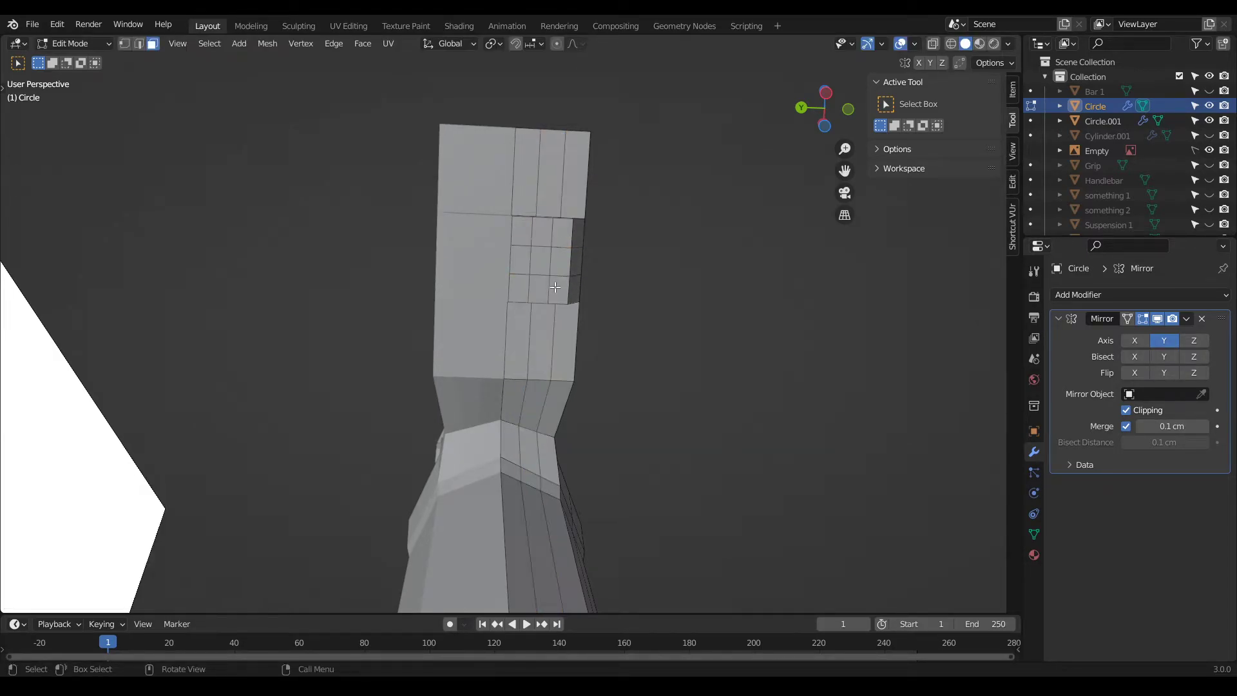
pyautogui.moveTo(554, 292); pyautogui.dragTo(527, 228)
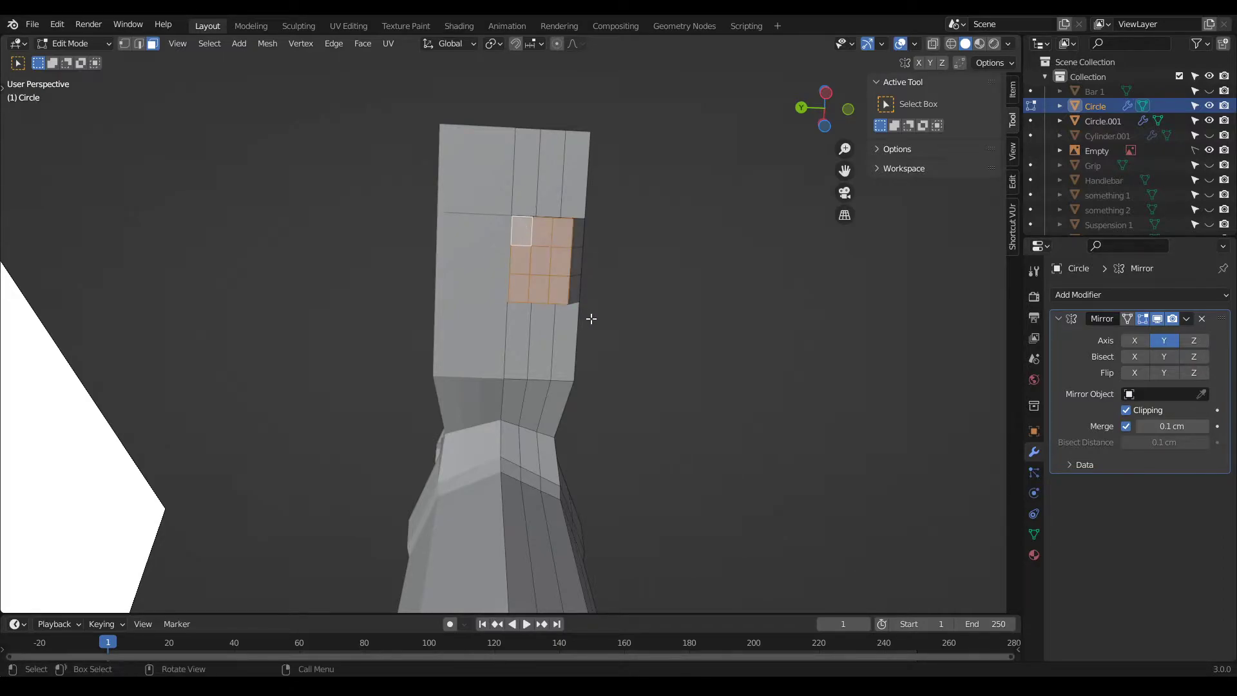
pyautogui.rightClick(517, 245)
pyautogui.moveTo(517, 244)
pyautogui.click(610, 261)
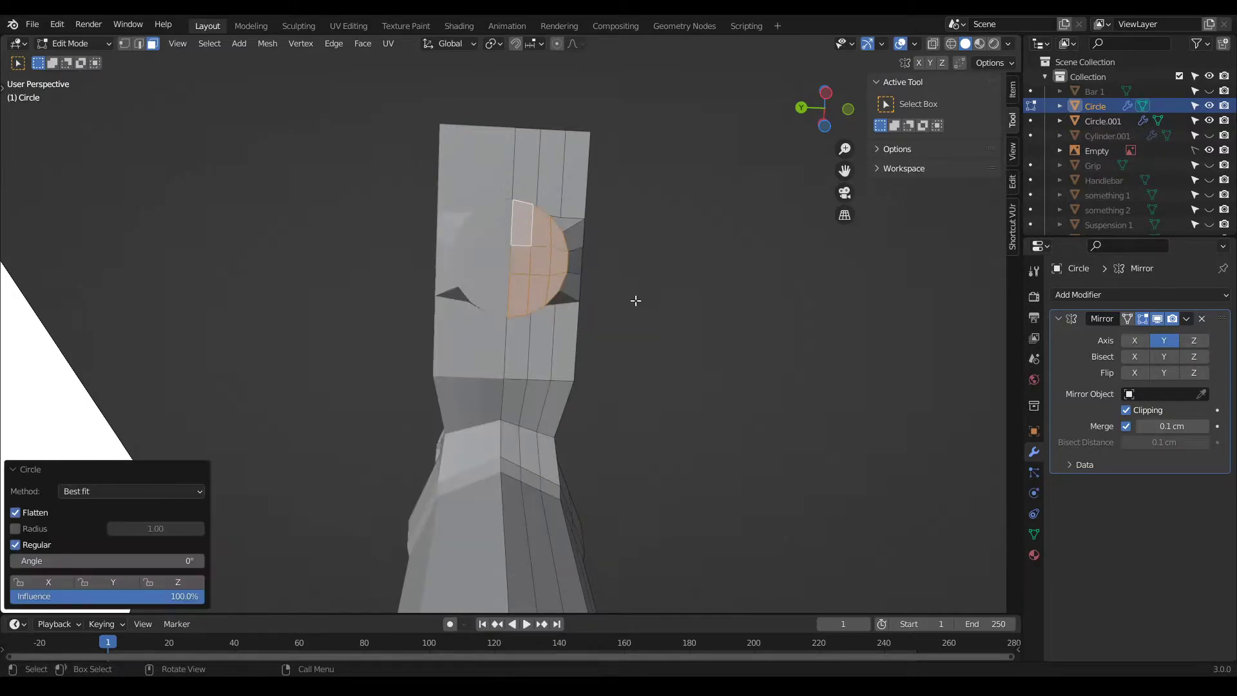
pyautogui.moveTo(632, 296); pyautogui.dragTo(563, 304, button='middle')
pyautogui.scroll(4, 560, 220)
pyautogui.press('s')
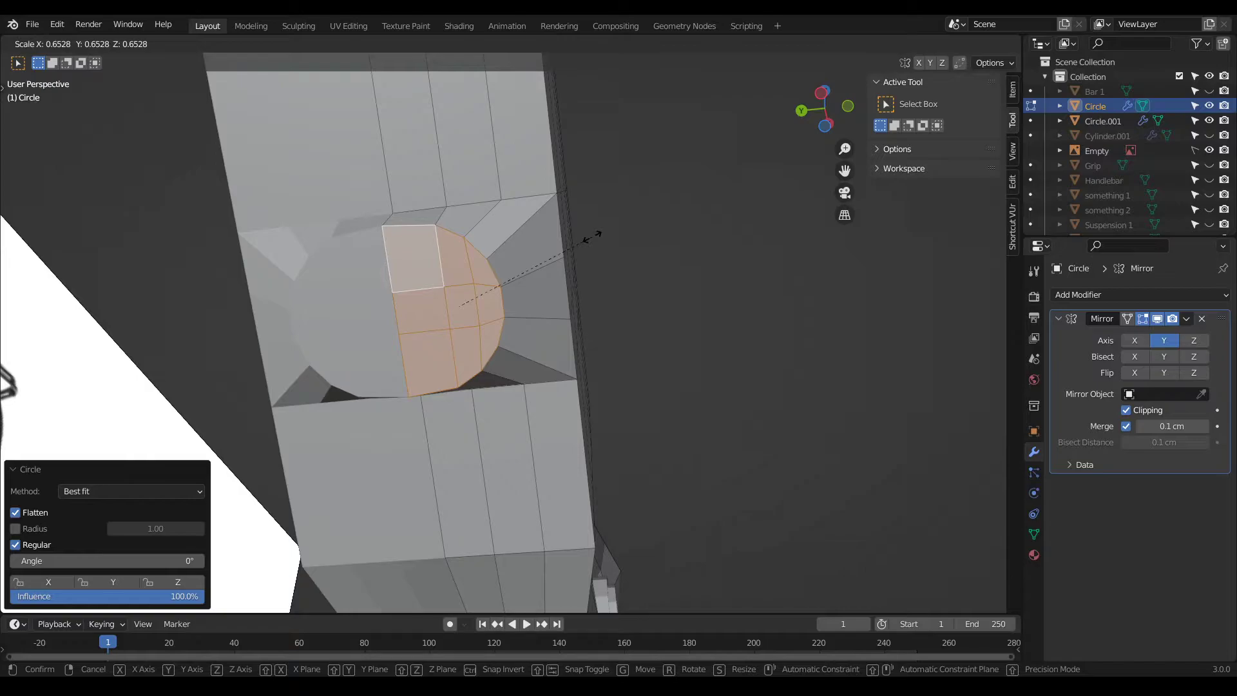
pyautogui.press('y')
pyautogui.click(518, 260)
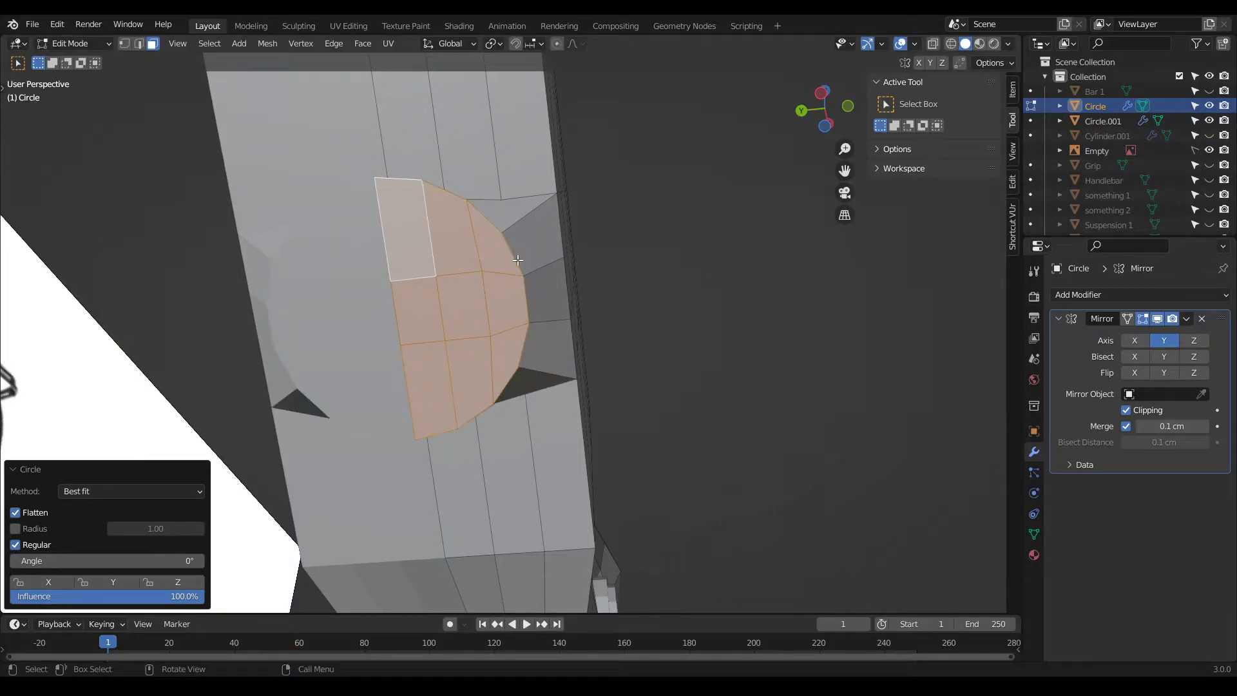
# Step: Switch to the front view with vertex selection and enable X-ray so the reference shows through the mesh
pyautogui.press('KP_1')
pyautogui.moveTo(644, 507); pyautogui.dragTo(536, 371, button='middle')
pyautogui.press('KP_1')
pyautogui.press('1')
pyautogui.click(914, 44)
pyautogui.scroll(-3, 728, 207)
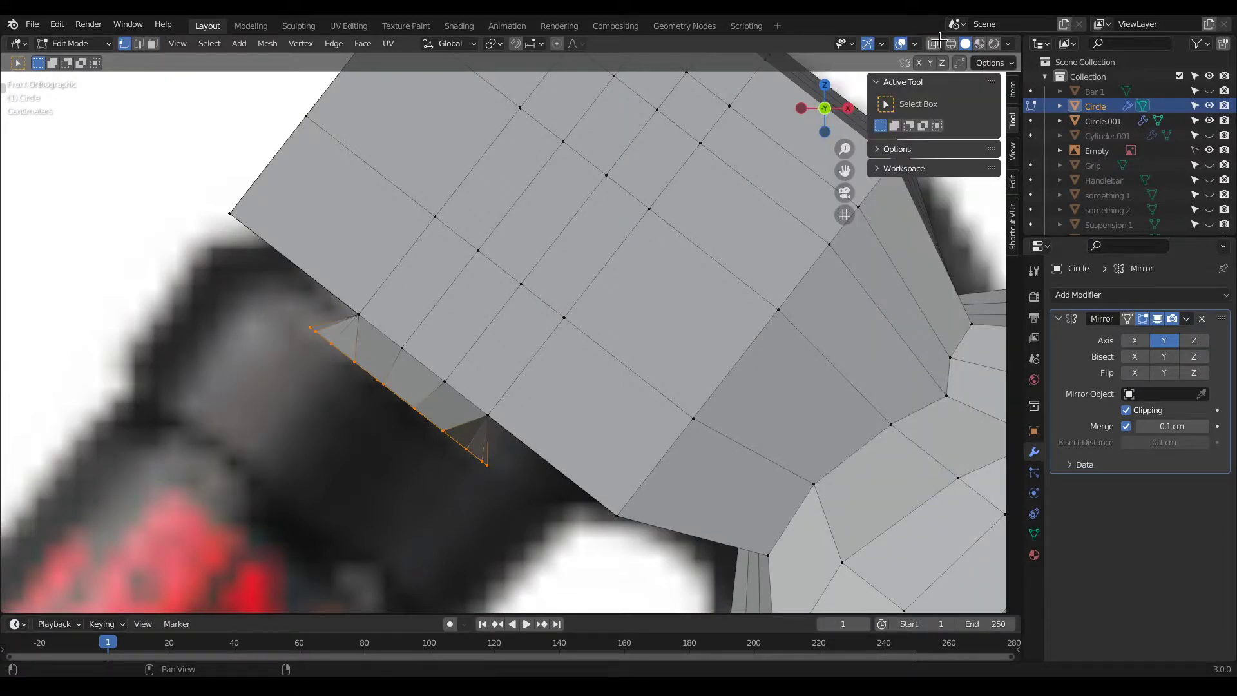
pyautogui.click(933, 43)
# Step: Extrude the rounded end about 5.19 cm along its normal over the reference's reservoir neck, and switch to face selection
pyautogui.scroll(-4, 550, 370)
pyautogui.scroll(3, 551, 370)
pyautogui.press('e')
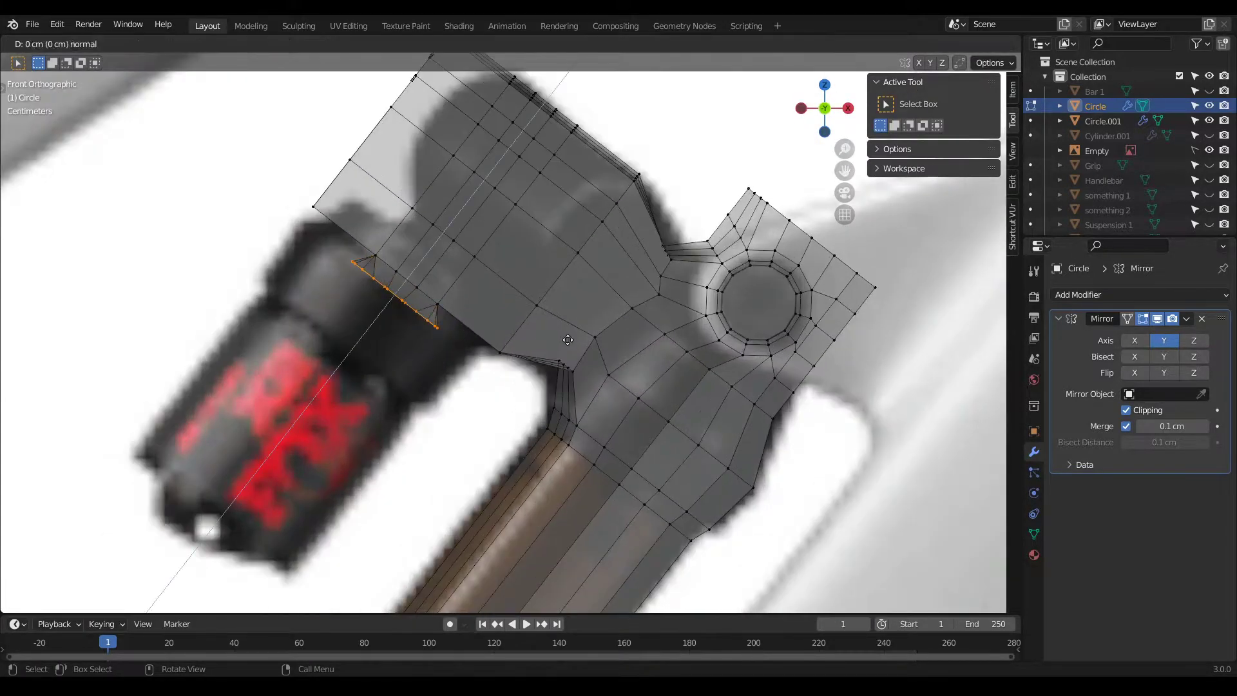
pyautogui.click(511, 396)
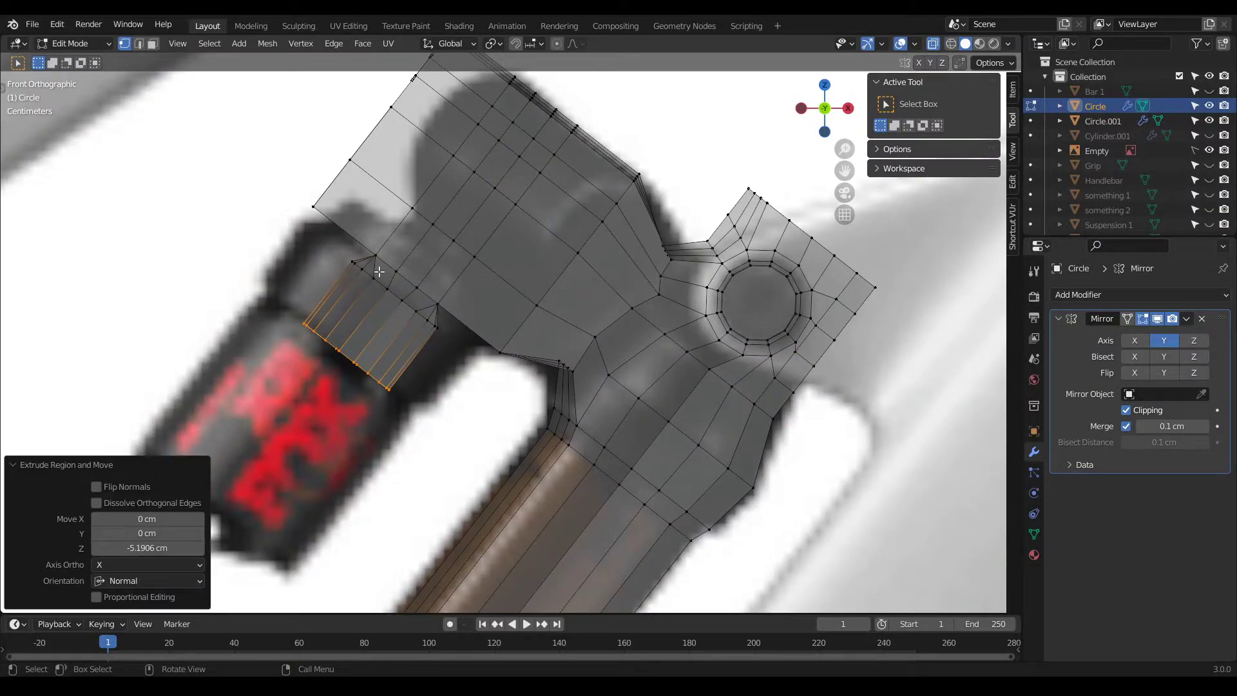
pyautogui.scroll(-4, 348, 326)
pyautogui.scroll(4, 393, 360)
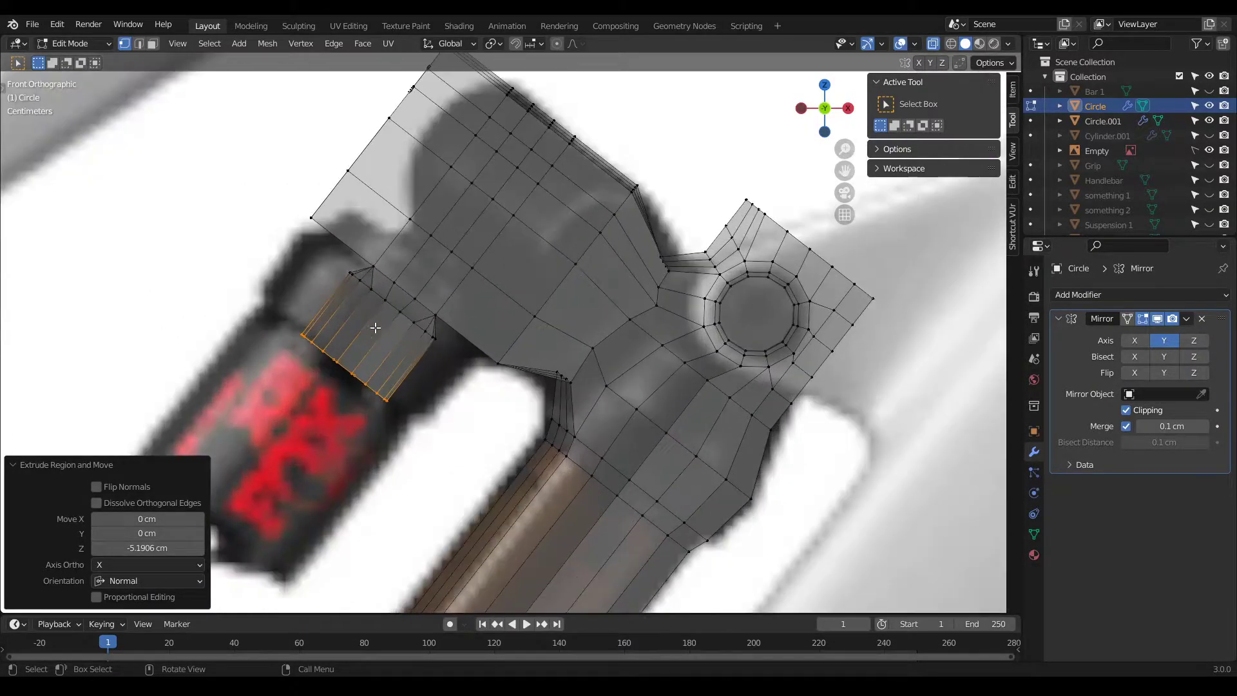
pyautogui.press('3')
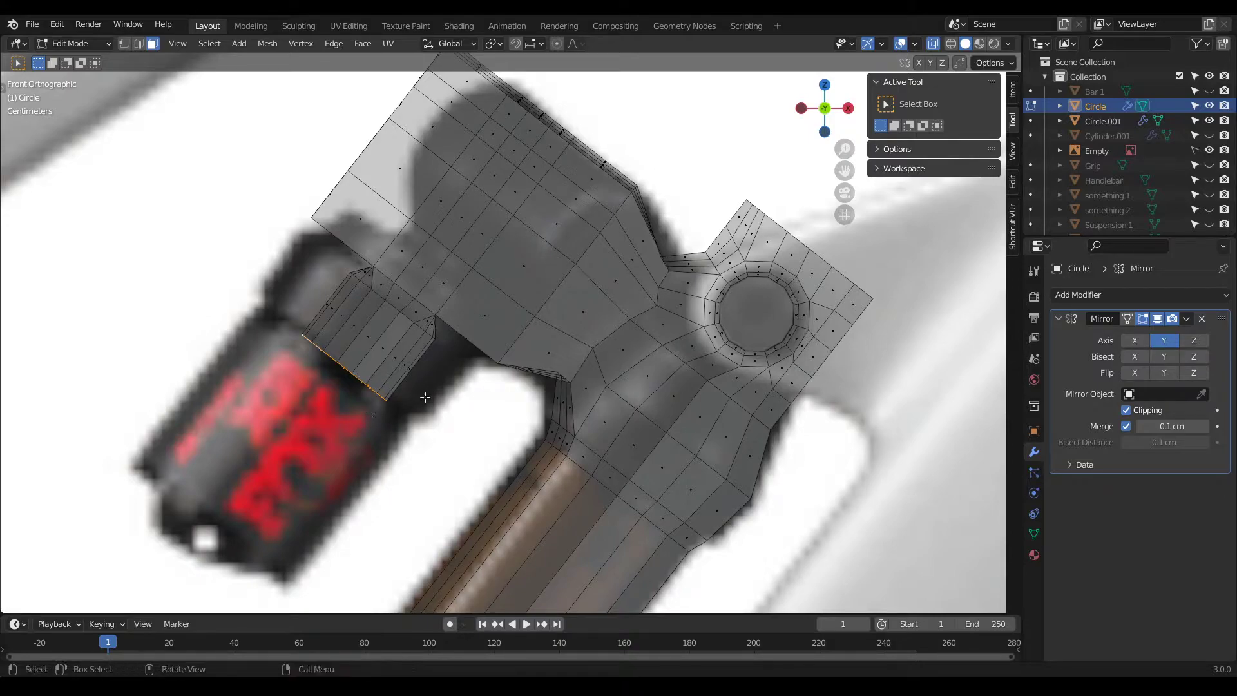
# Step: Extrude the lower band of collar faces in place and scale them to about 1.9, excluding the local Z axis
pyautogui.moveTo(422, 380); pyautogui.dragTo(373, 339)
pyautogui.keyDown('shift'); pyautogui.moveTo(377, 347); pyautogui.dragTo(308, 295); pyautogui.keyUp('shift')
pyautogui.press('e')
pyautogui.rightClick(480, 372)
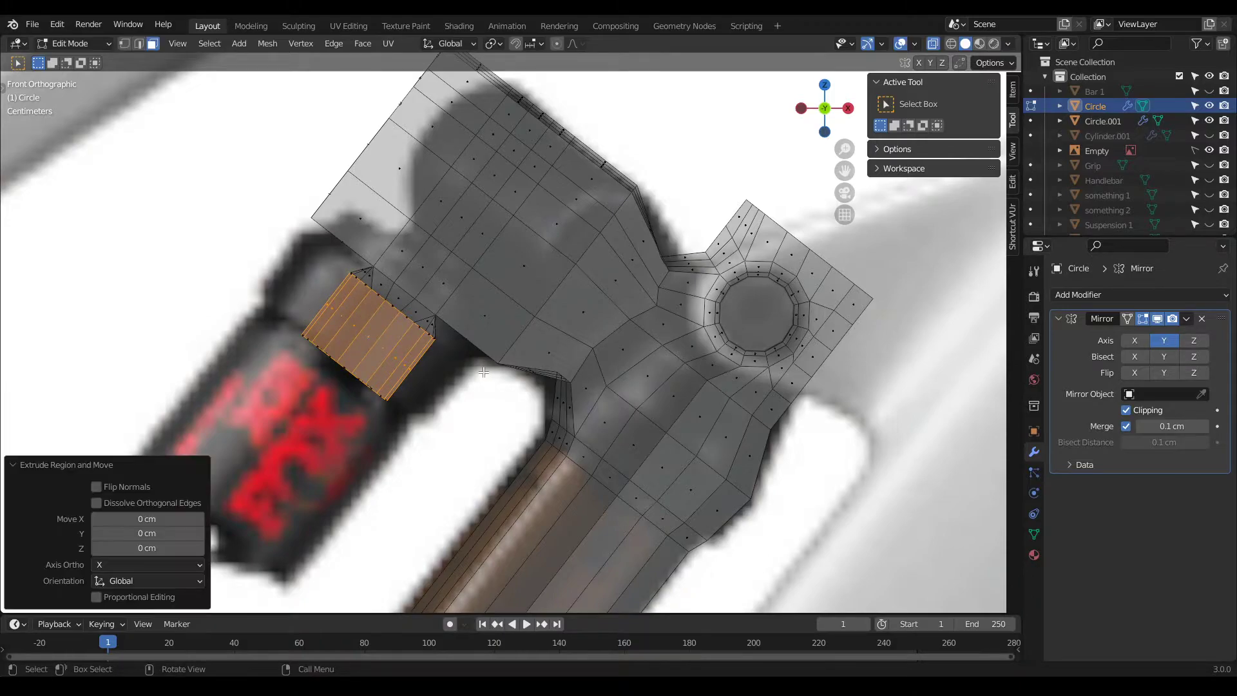
pyautogui.press('s')
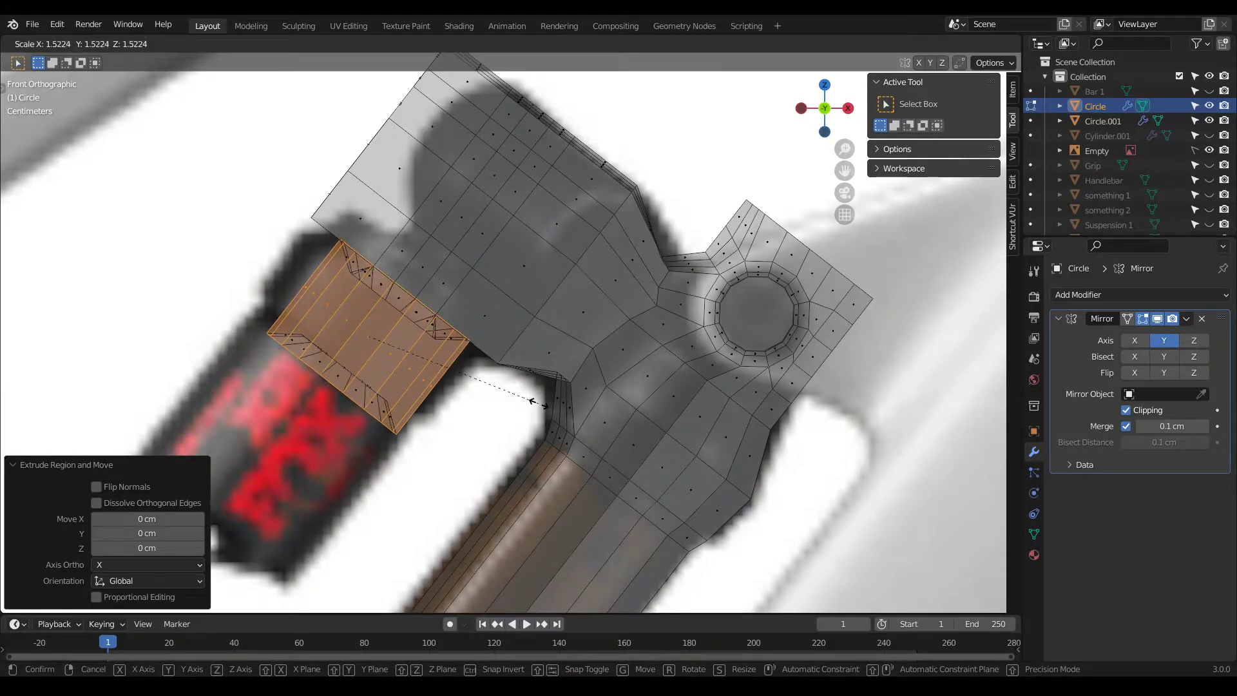
pyautogui.hotkey('shift', 'z')
pyautogui.hotkey('shift', 'z')
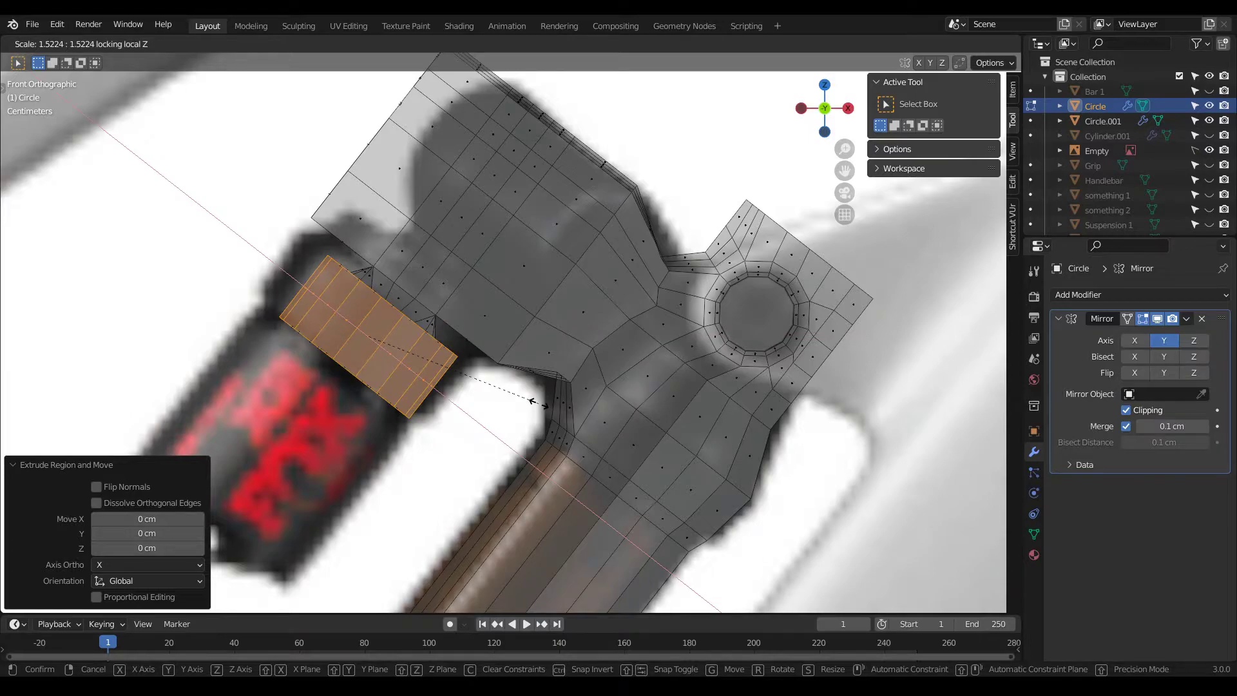
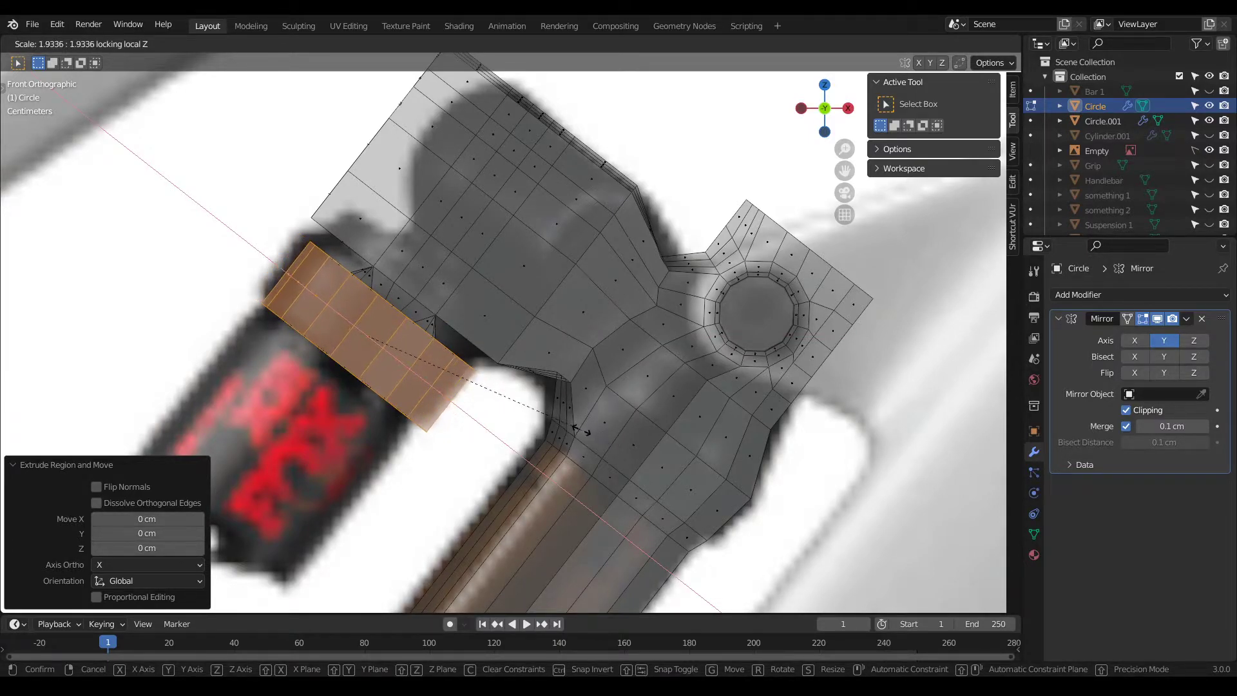
pyautogui.click(568, 426)
# Step: Delete the faces closing off the lower end of the widened collar
pyautogui.moveTo(369, 412); pyautogui.dragTo(321, 361)
pyautogui.moveTo(340, 370); pyautogui.dragTo(306, 332, button='middle')
pyautogui.press('KP_1')
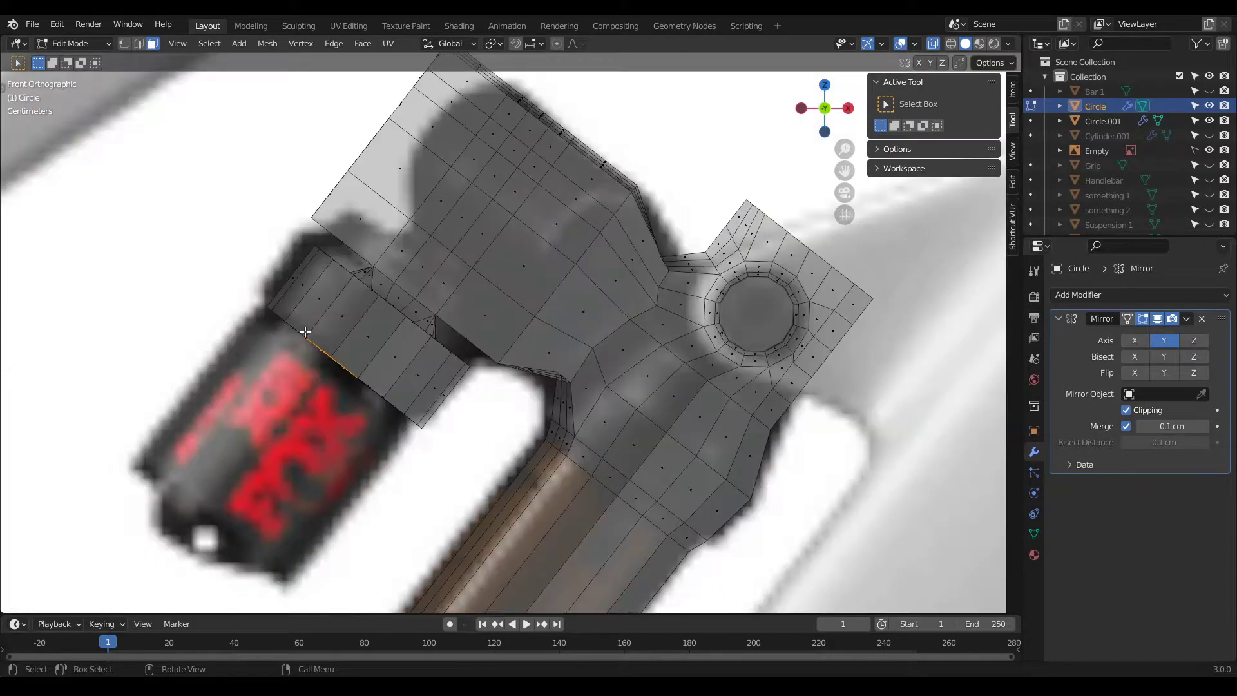
pyautogui.moveTo(432, 469); pyautogui.dragTo(338, 392)
pyautogui.keyDown('shift'); pyautogui.moveTo(403, 421); pyautogui.dragTo(336, 379); pyautogui.keyUp('shift')
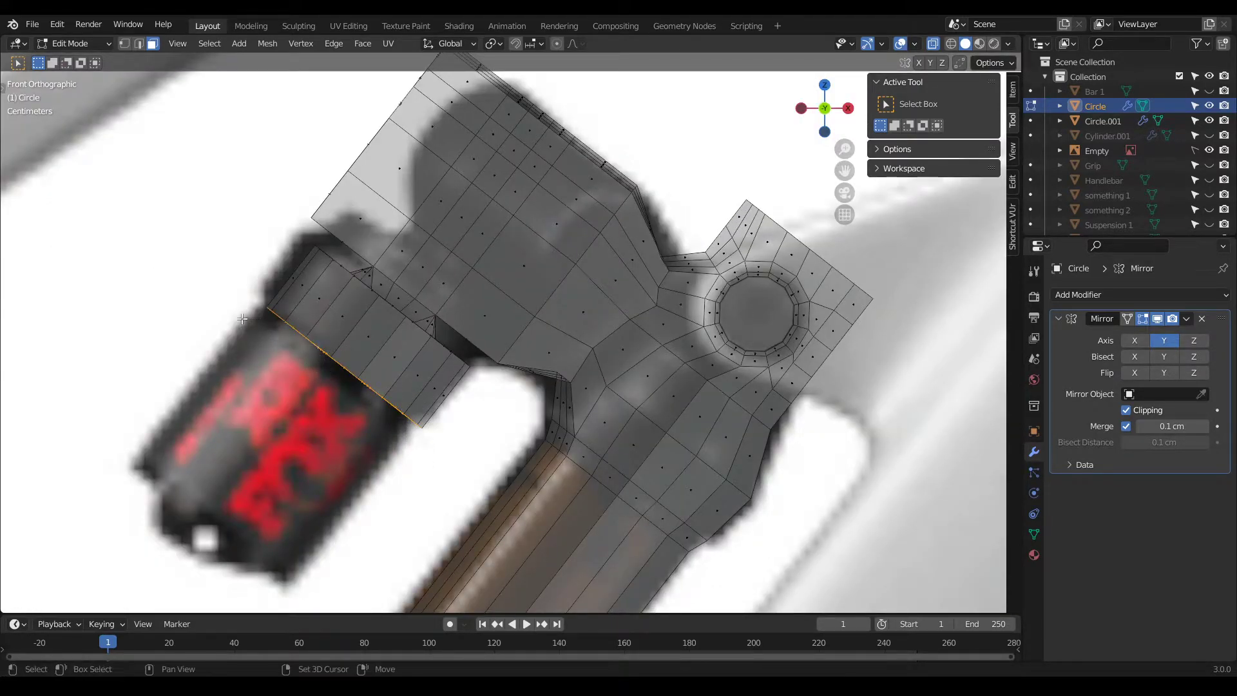
pyautogui.press('x')
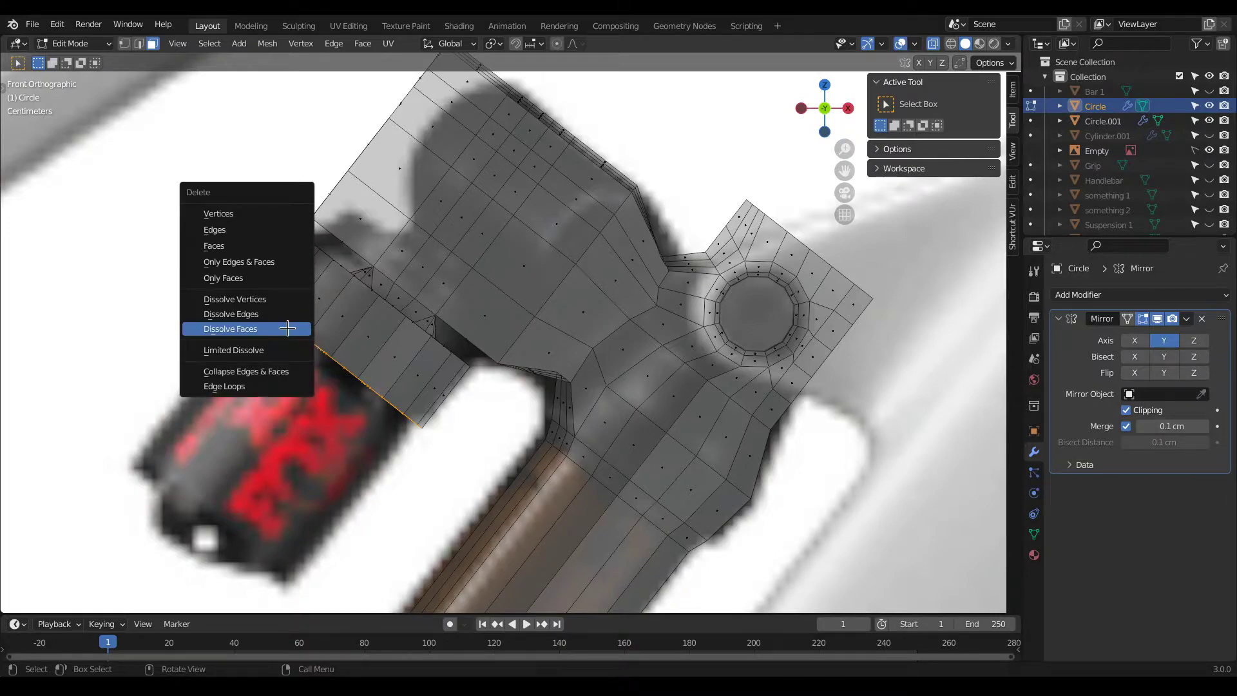
pyautogui.click(250, 229)
pyautogui.hotkey('ctrl', 'z')
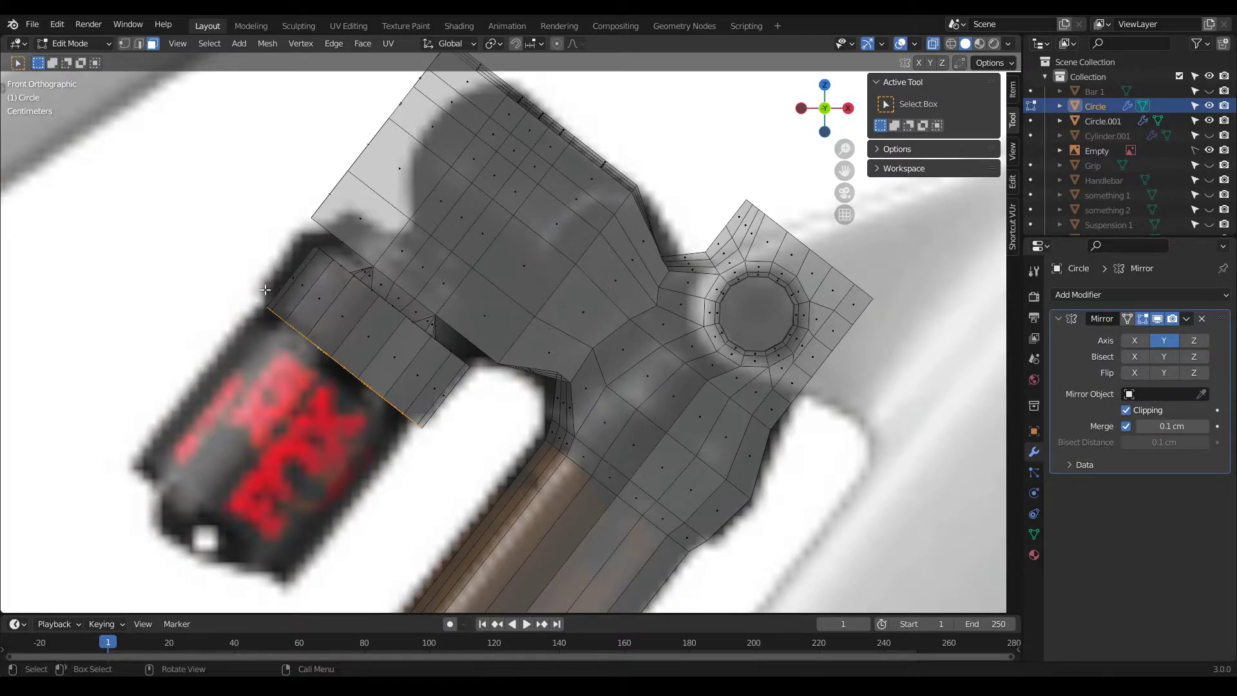
pyautogui.press('x')
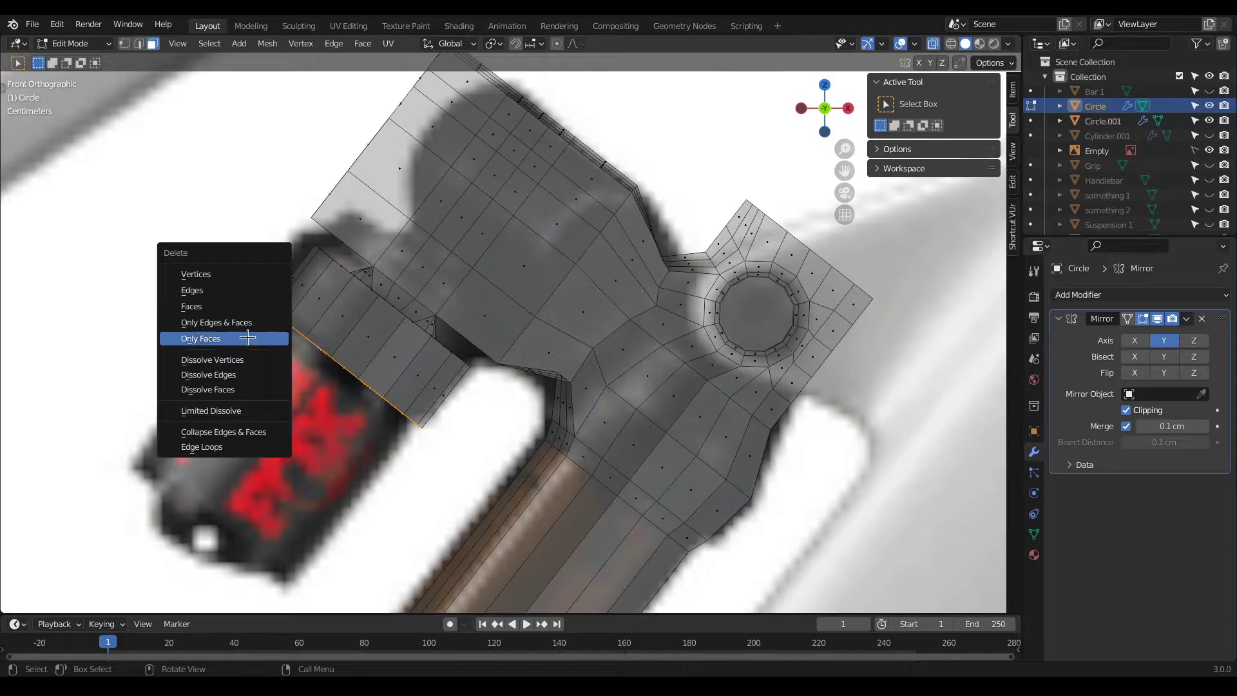
pyautogui.click(249, 308)
# Step: Extrude the collar's open lower edge loop about 0.78 cm downward along local Z and scale it to about 0.9
pyautogui.press('1')
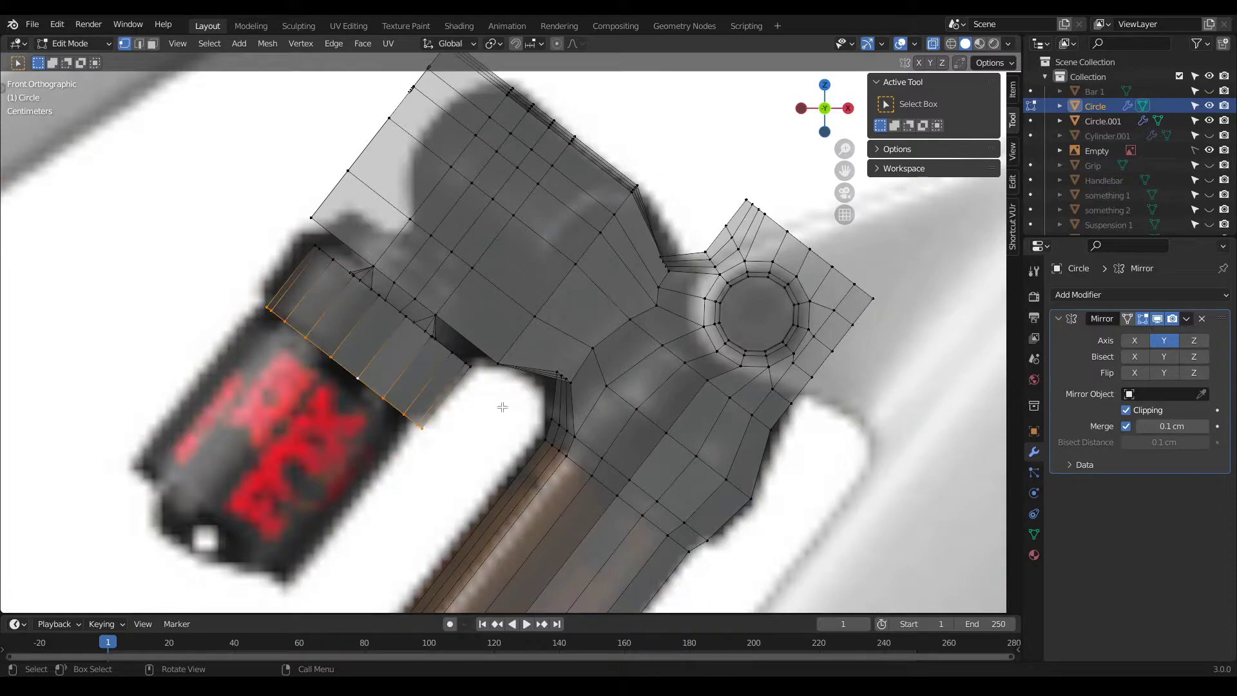
pyautogui.press('g')
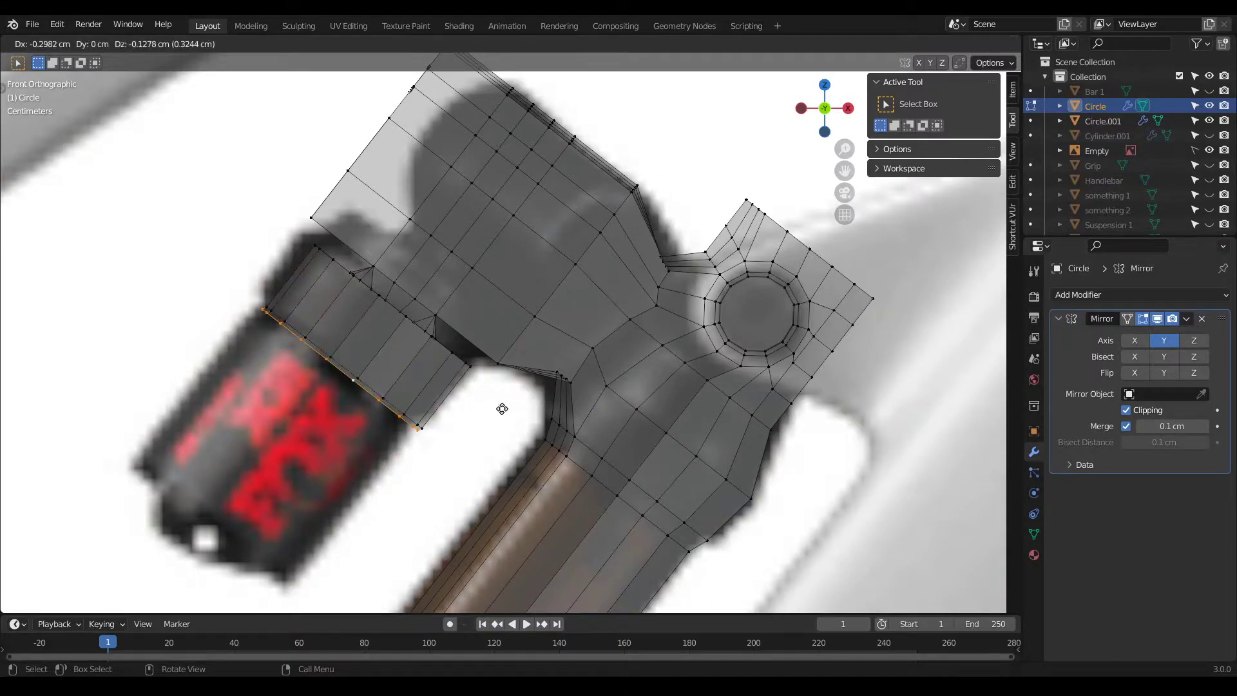
pyautogui.press('z')
pyautogui.press('z')
pyautogui.click(498, 415)
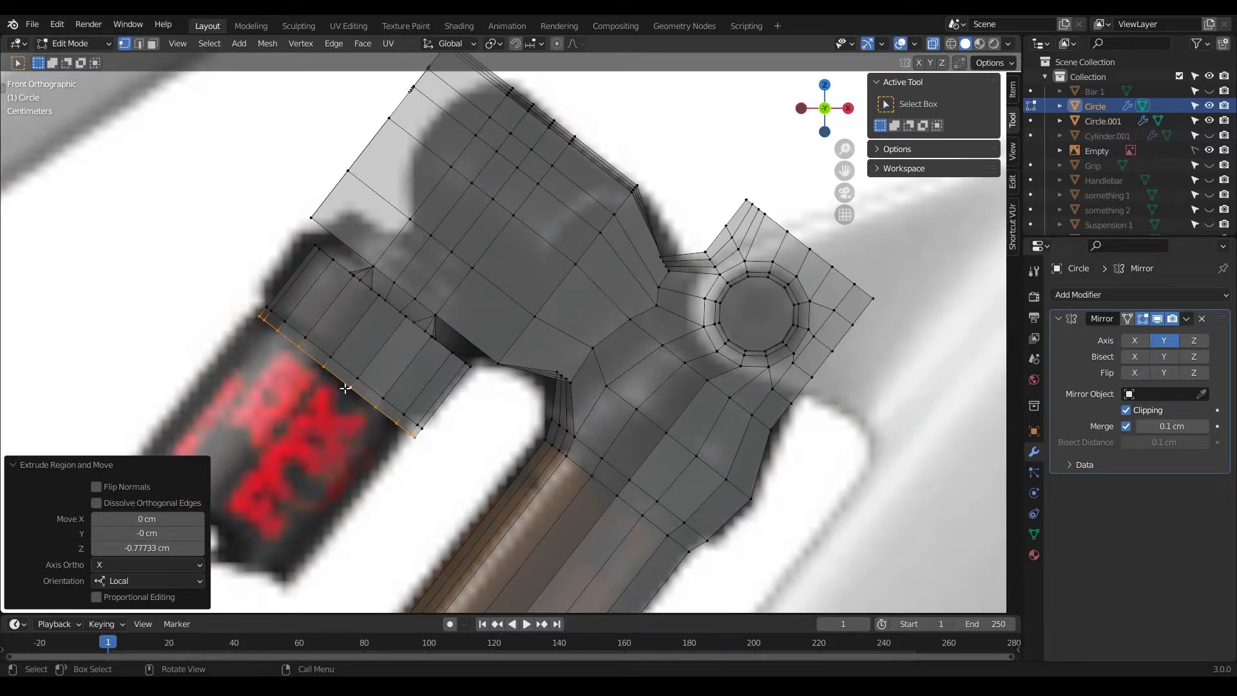
pyautogui.press('s')
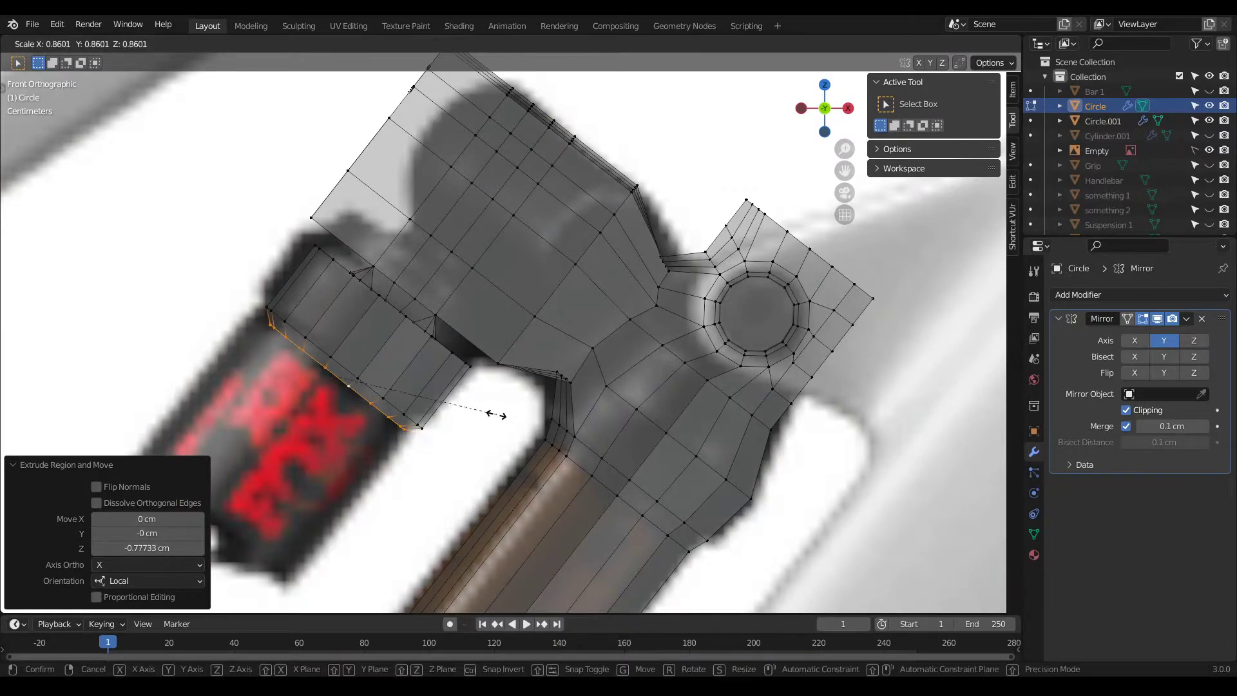
pyautogui.click(503, 423)
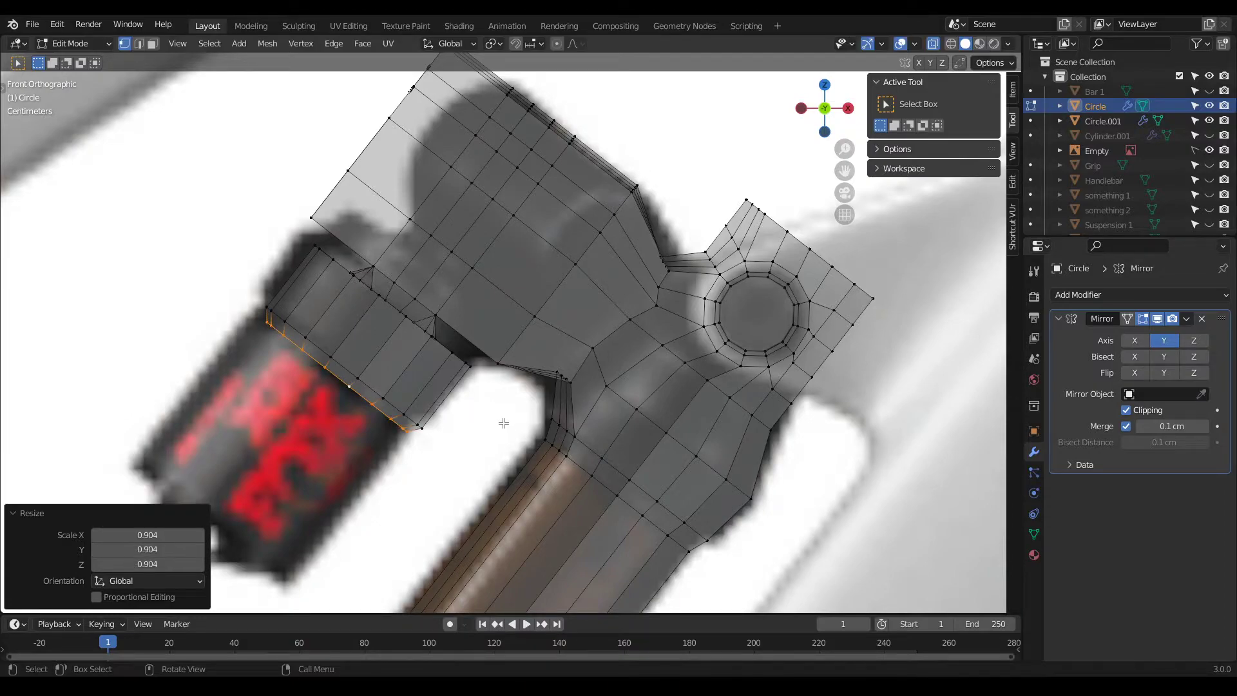
pyautogui.press('g')
pyautogui.press('g')
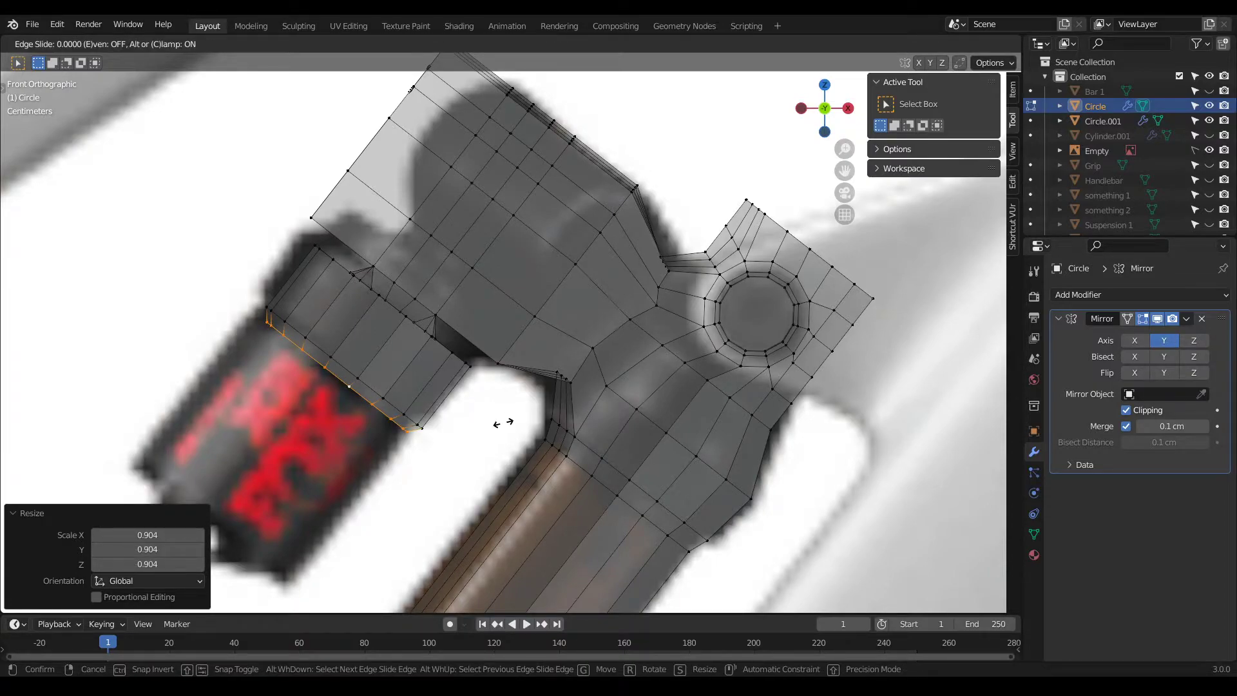
pyautogui.rightClick(504, 423)
# Step: Move the narrowed edge loop about 0.44 cm back toward the collar along local Z
pyautogui.press('g')
pyautogui.press('x')
pyautogui.press('x')
pyautogui.press('z')
pyautogui.press('z')
pyautogui.click(508, 422)
# Step: Extrude the narrowed loop about 0.4 cm downward along local Z to form the groove
pyautogui.press('e')
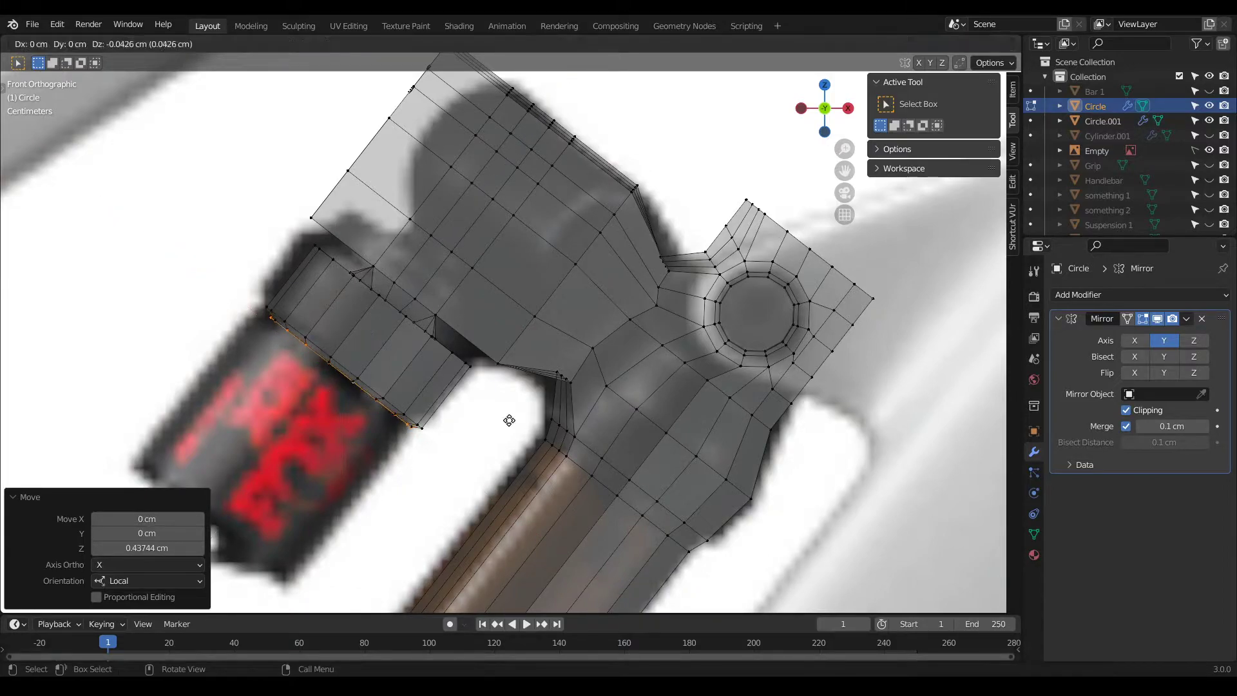
pyautogui.press('z')
pyautogui.press('z')
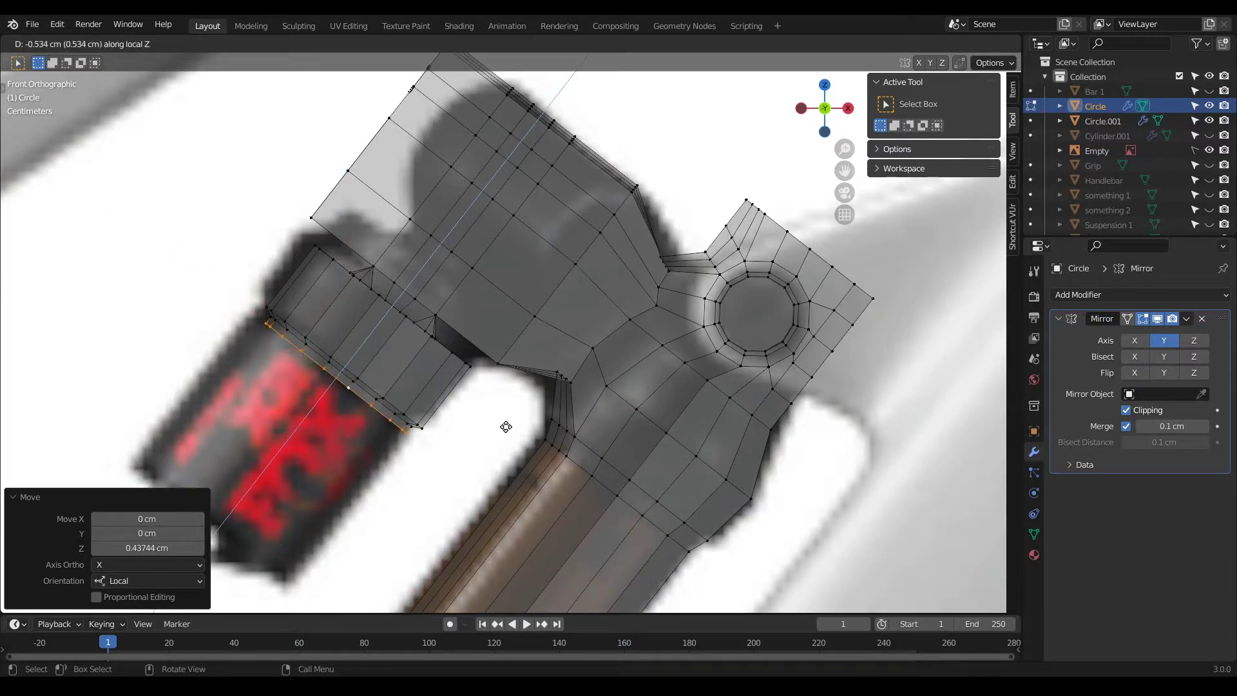
pyautogui.click(508, 426)
# Step: Extrude another ring about 0.55 cm along local Z below the groove and scale it to about 1.14
pyautogui.press('g')
pyautogui.press('z')
pyautogui.press('z')
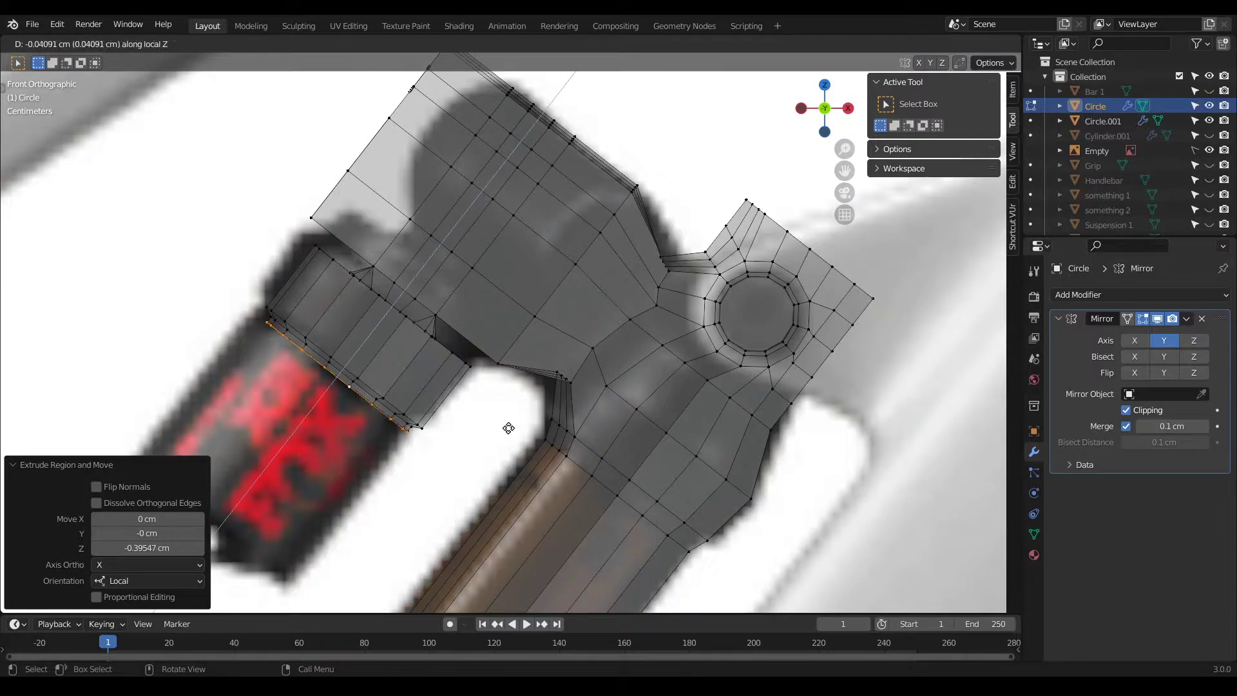
pyautogui.click(506, 431)
pyautogui.press('s')
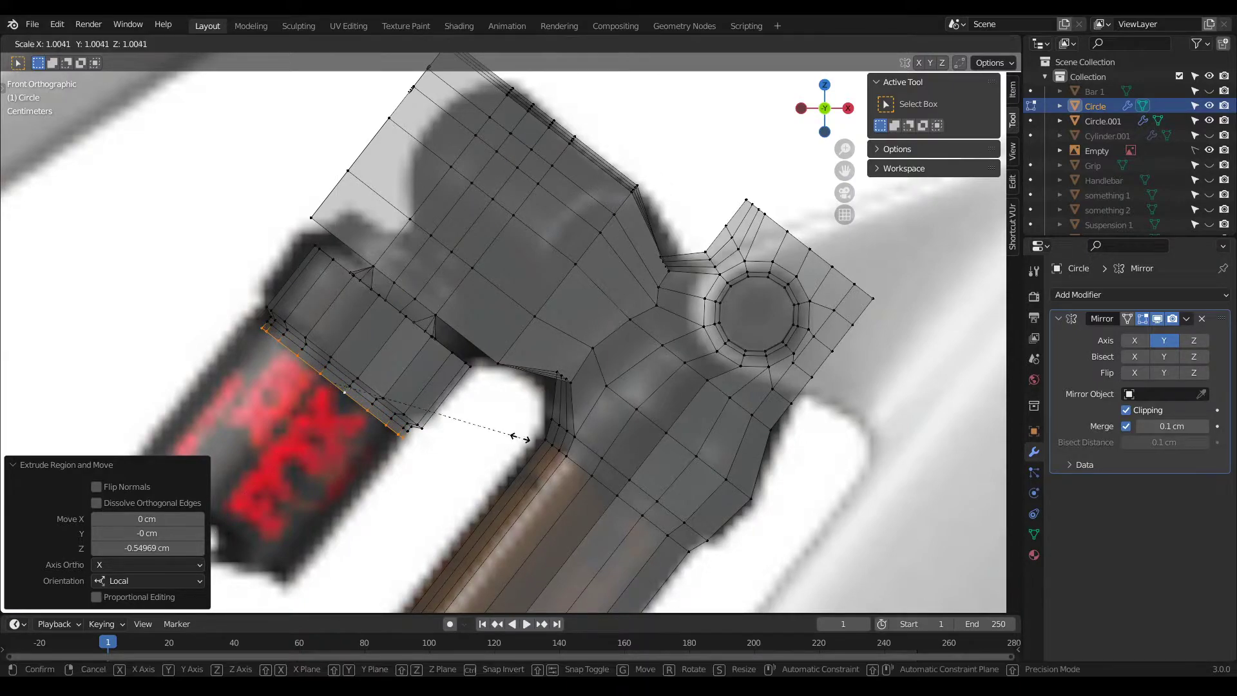
pyautogui.click(523, 440)
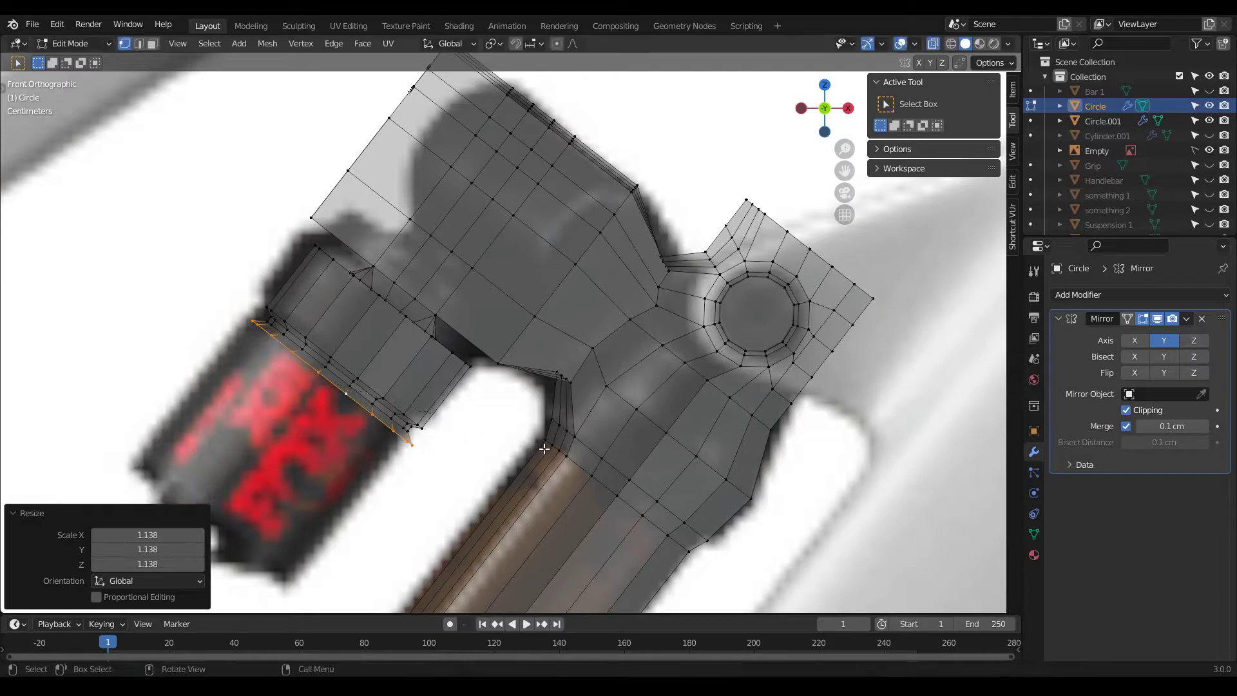
# Step: Extrude the widened loop about 12.5 cm downward along local Z as the reservoir body and fill its open end
pyautogui.scroll(-4, 444, 331)
pyautogui.press('e')
pyautogui.rightClick(454, 336)
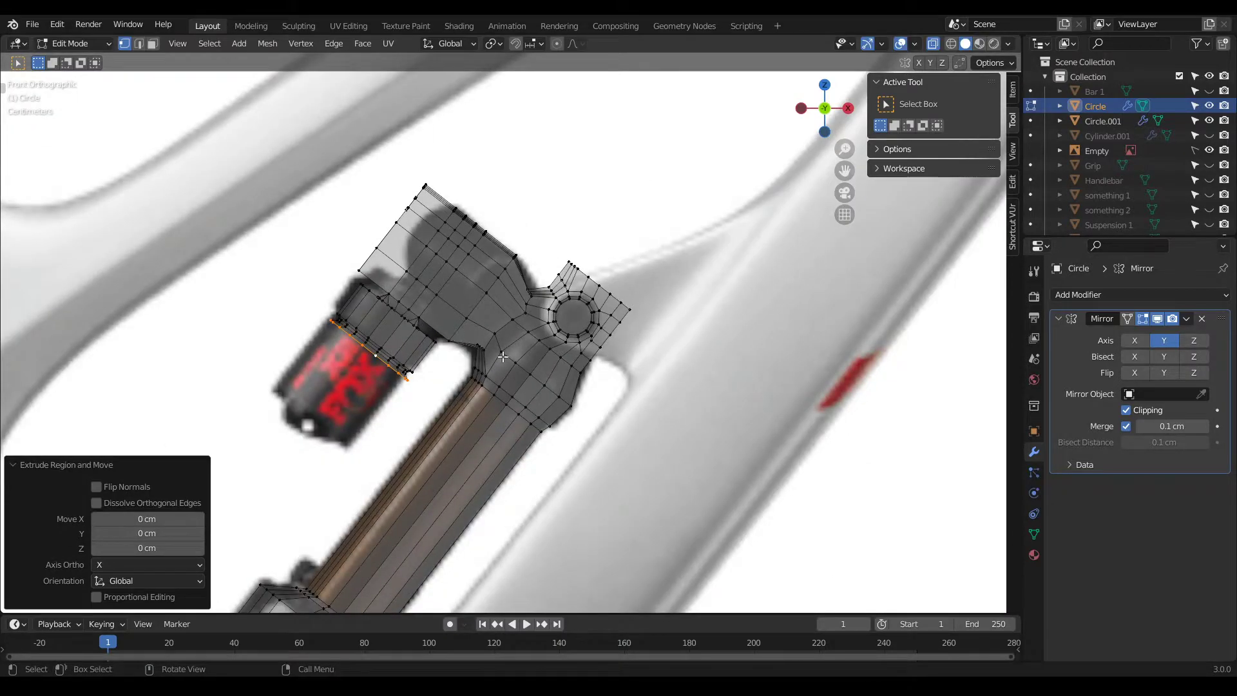
pyautogui.press('g')
pyautogui.press('z')
pyautogui.press('z')
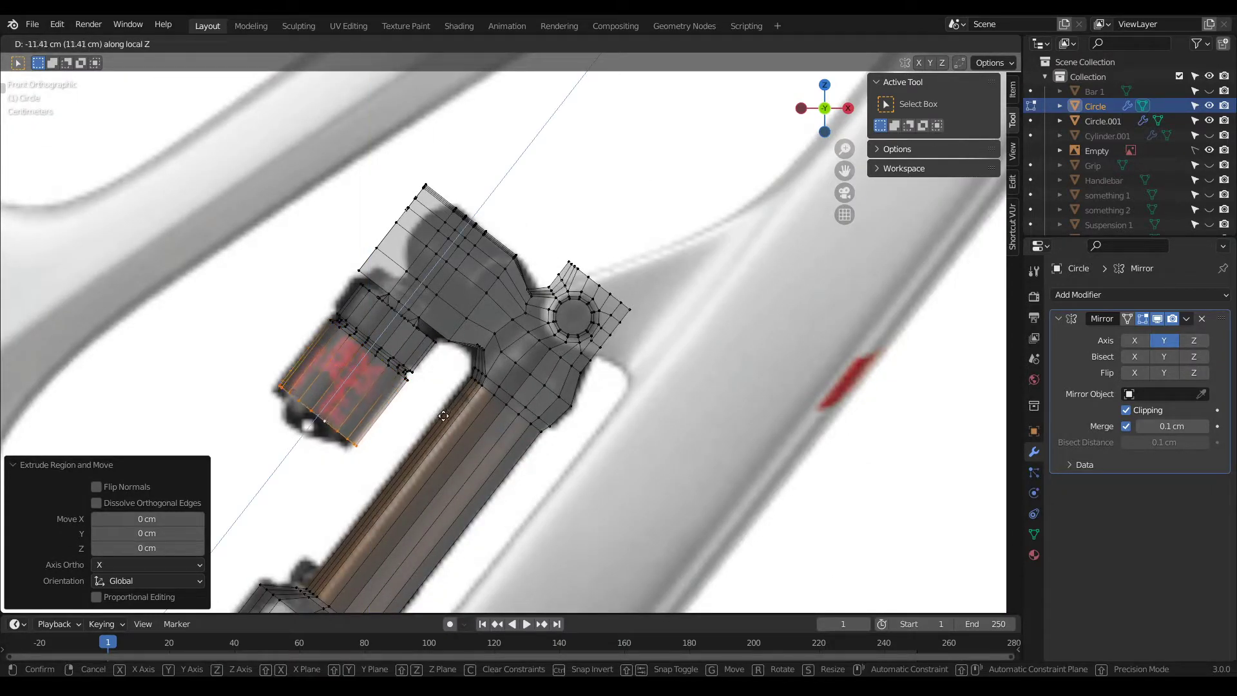
pyautogui.click(431, 416)
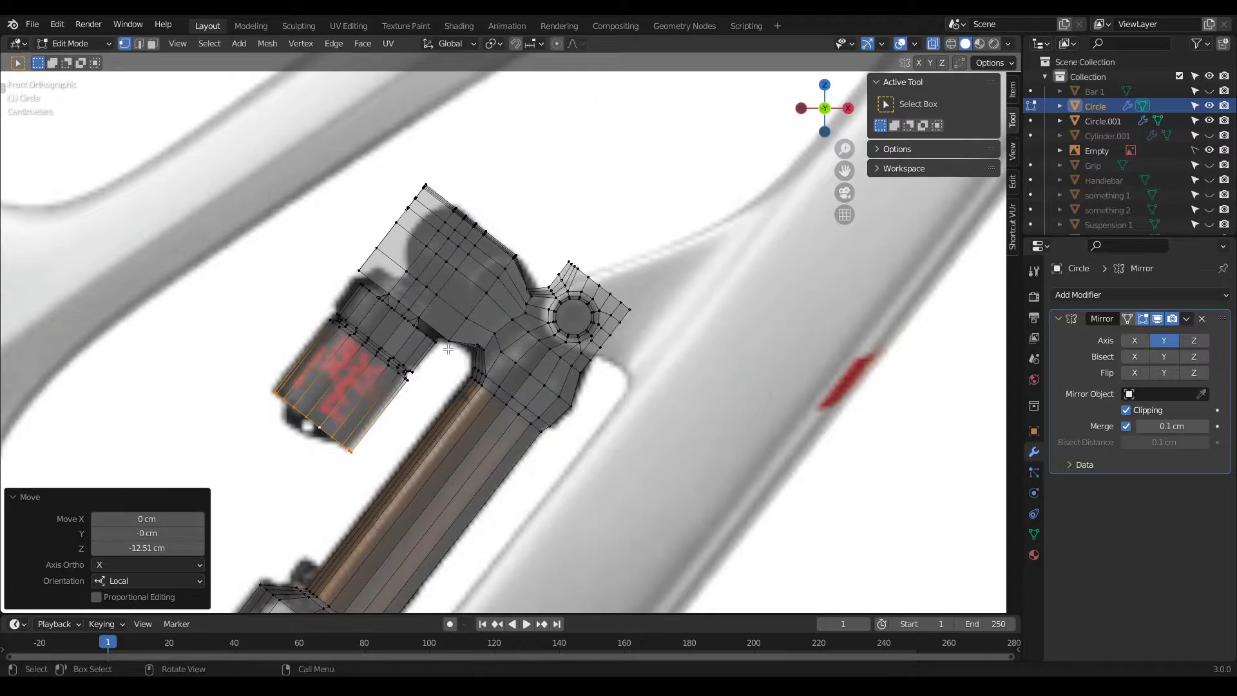
pyautogui.press('f')
pyautogui.moveTo(422, 371); pyautogui.dragTo(379, 310, button='middle')
pyautogui.moveTo(579, 250); pyautogui.dragTo(295, 333, button='middle')
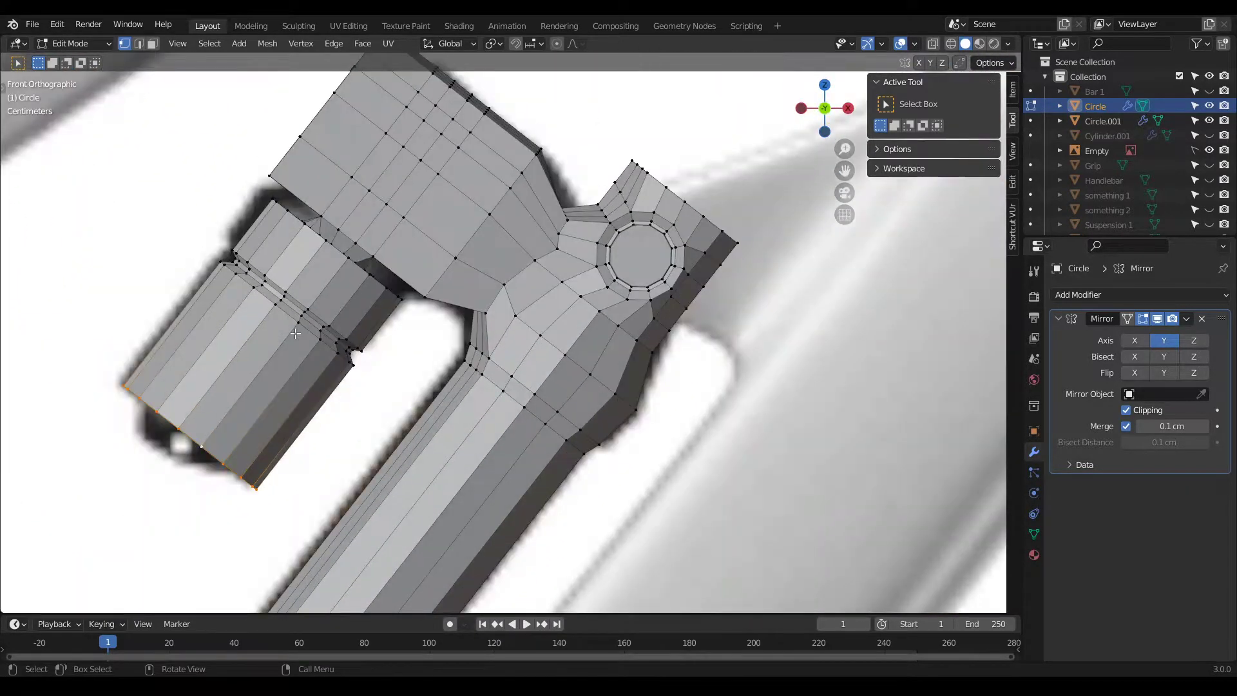
# Step: Select all faces of the reservoir and collar, leaving out the shock head, and scale them to about 2.09 along global Y
pyautogui.click(933, 43)
pyautogui.press('3')
pyautogui.moveTo(301, 499); pyautogui.dragTo(110, 330)
pyautogui.keyDown('shift'); pyautogui.moveTo(329, 451); pyautogui.dragTo(180, 328); pyautogui.keyUp('shift')
pyautogui.keyDown('shift'); pyautogui.moveTo(409, 380); pyautogui.dragTo(202, 257); pyautogui.keyUp('shift')
pyautogui.keyDown('shift'); pyautogui.moveTo(365, 313); pyautogui.dragTo(194, 207); pyautogui.keyUp('shift')
pyautogui.scroll(1, 330, 191)
pyautogui.keyDown('ctrl'); pyautogui.moveTo(330, 195); pyautogui.dragTo(278, 168); pyautogui.keyUp('ctrl')
pyautogui.keyDown('ctrl'); pyautogui.moveTo(422, 208); pyautogui.dragTo(373, 226); pyautogui.keyUp('ctrl')
pyautogui.moveTo(423, 274); pyautogui.dragTo(920, 22, button='middle')
pyautogui.click(933, 43)
pyautogui.moveTo(509, 322); pyautogui.dragTo(296, 227, button='middle')
pyautogui.moveTo(493, 308); pyautogui.dragTo(495, 308, button='middle')
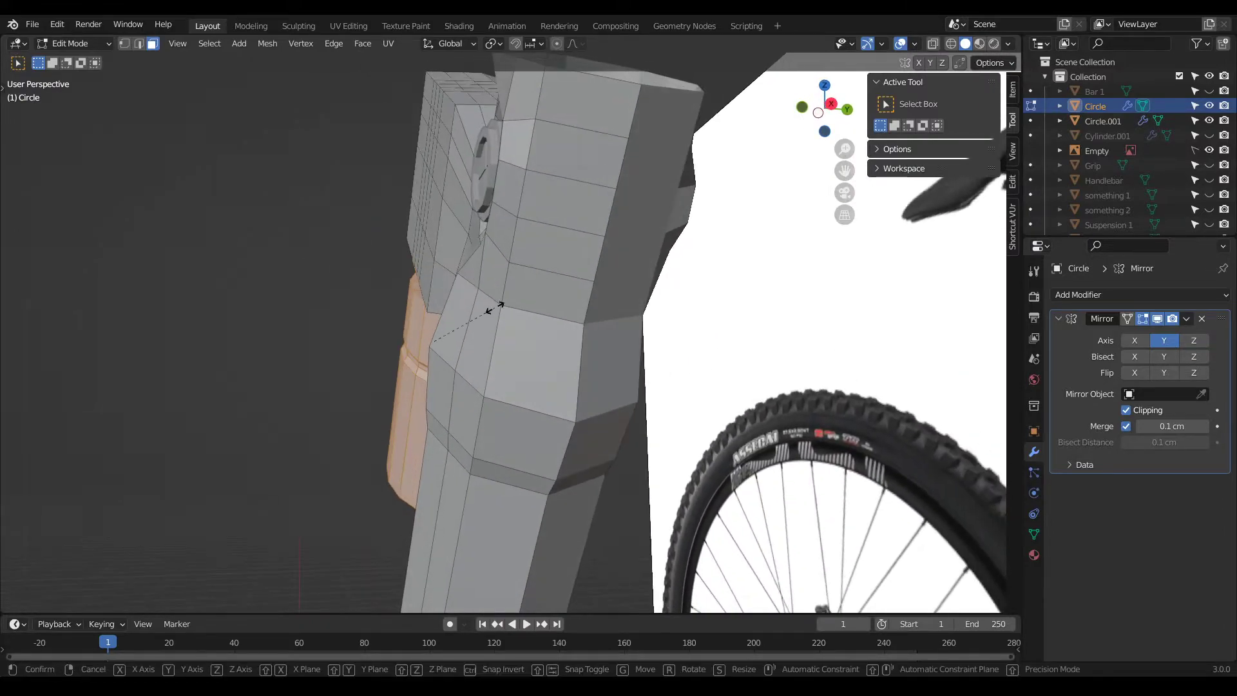
pyautogui.press('s')
pyautogui.press('x')
pyautogui.press('y')
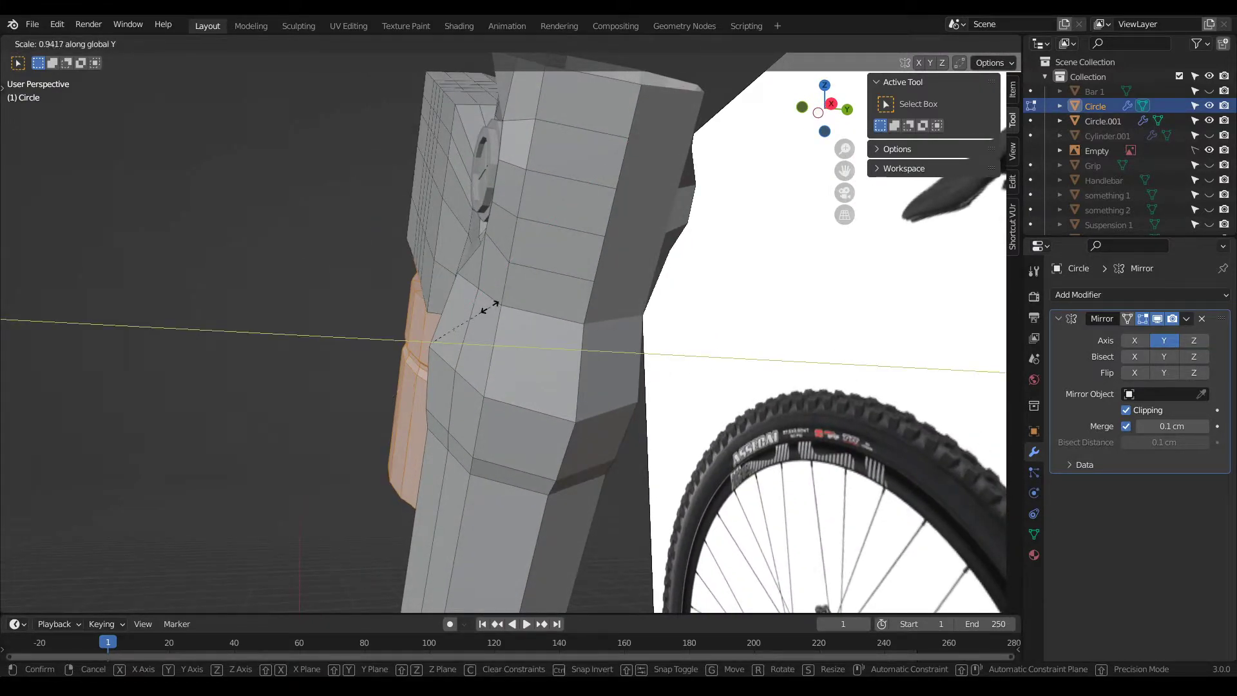
pyautogui.click(571, 294)
# Step: Examine the widened reservoir, its groove and its joint with the shock head from the front and several angles
pyautogui.moveTo(539, 292); pyautogui.dragTo(606, 298, button='middle')
pyautogui.scroll(2, 580, 309)
pyautogui.moveTo(451, 294); pyautogui.dragTo(138, 218, button='middle')
pyautogui.scroll(1, 266, 269)
pyautogui.scroll(3, 342, 291)
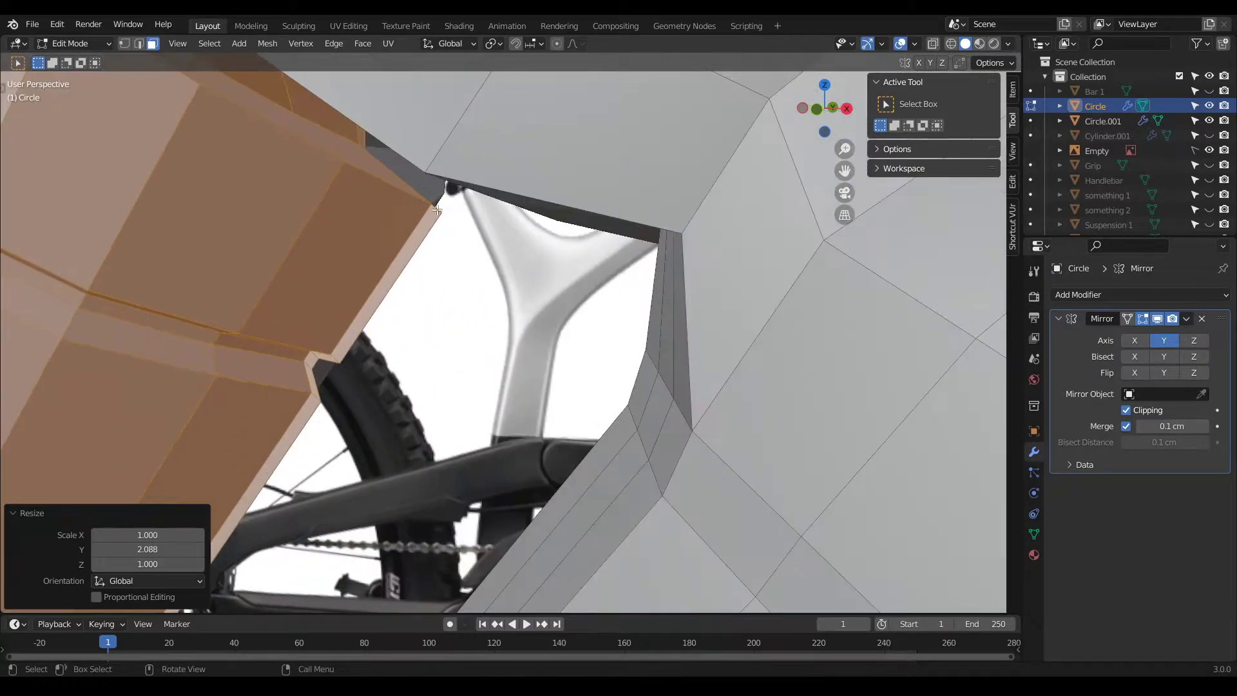
pyautogui.scroll(3, 438, 212)
pyautogui.press('1')
pyautogui.scroll(-1, 435, 224)
pyautogui.moveTo(322, 390); pyautogui.dragTo(377, 441, button='middle')
pyautogui.press('KP_1')
pyautogui.scroll(-4, 368, 440)
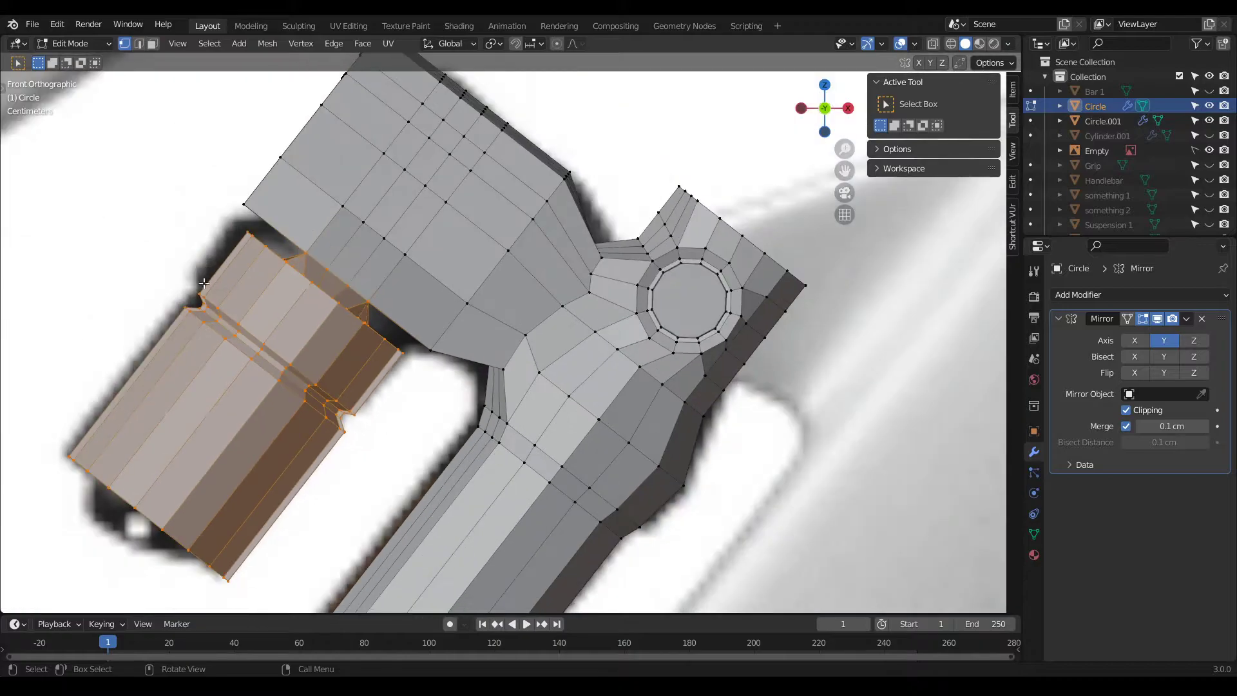
pyautogui.scroll(7, 205, 284)
pyautogui.moveTo(170, 322); pyautogui.dragTo(205, 328, button='middle')
pyautogui.scroll(-4, 204, 328)
pyautogui.moveTo(225, 263); pyautogui.dragTo(371, 255, button='middle')
pyautogui.scroll(-10, 371, 256)
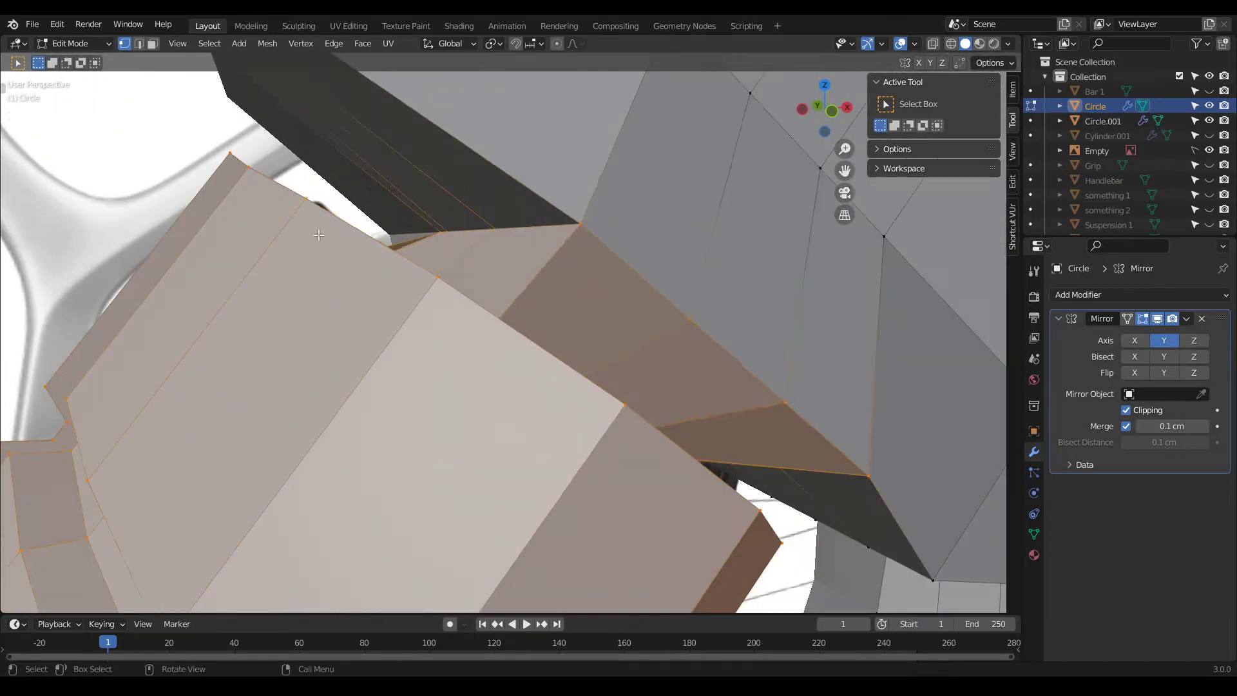
# Step: Leave Edit Mode, deselect the shock and unhide the Cylinder.001 bike frame
pyautogui.press('Tab')
pyautogui.click(513, 446)
pyautogui.scroll(8, 360, 286)
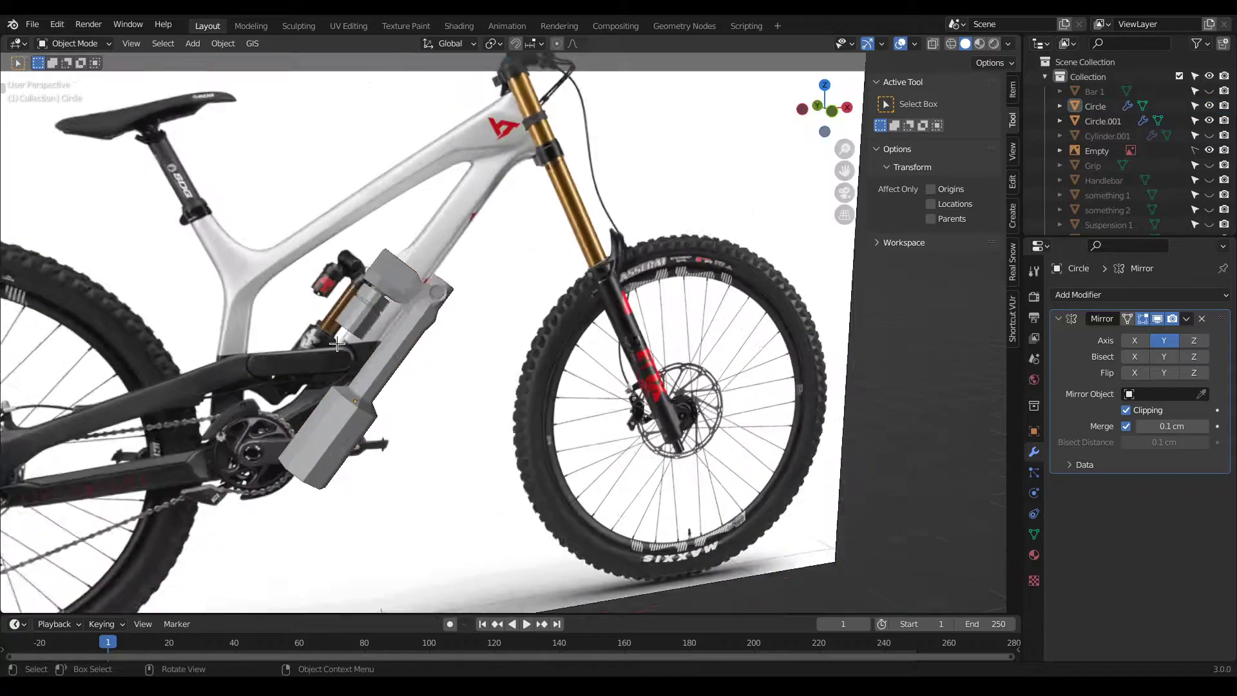
pyautogui.scroll(-8, 301, 247)
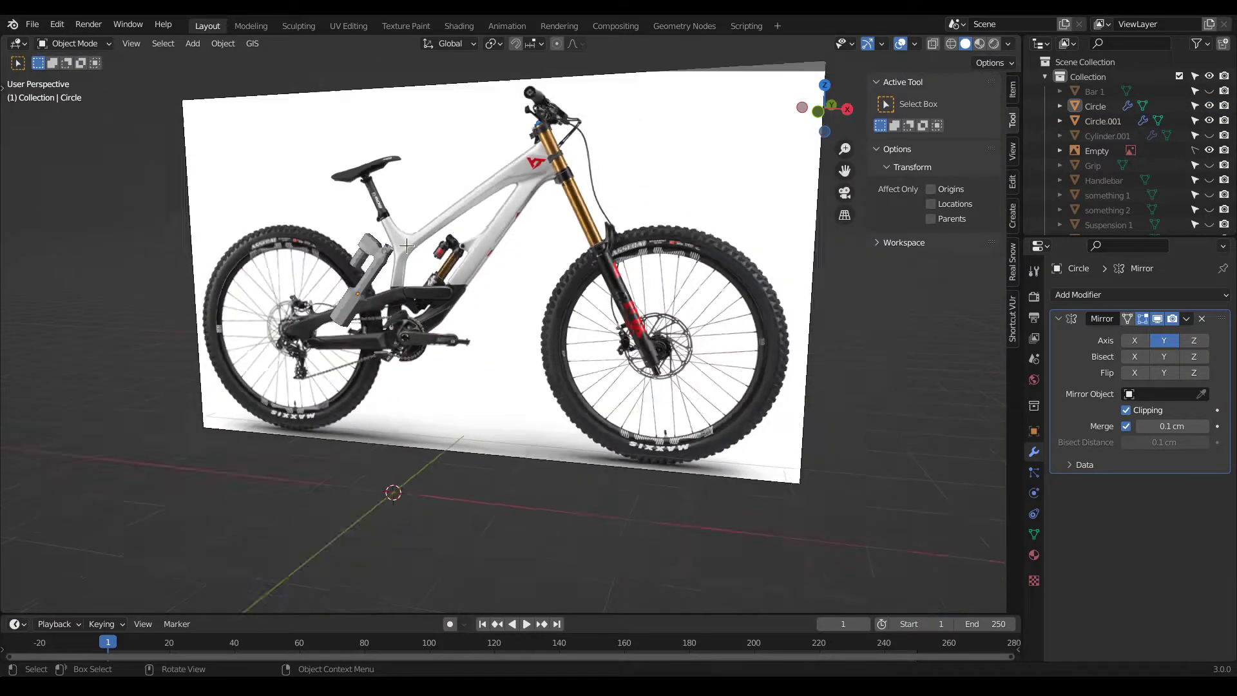
pyautogui.scroll(-4, 407, 245)
pyautogui.moveTo(406, 245); pyautogui.dragTo(433, 270, button='middle')
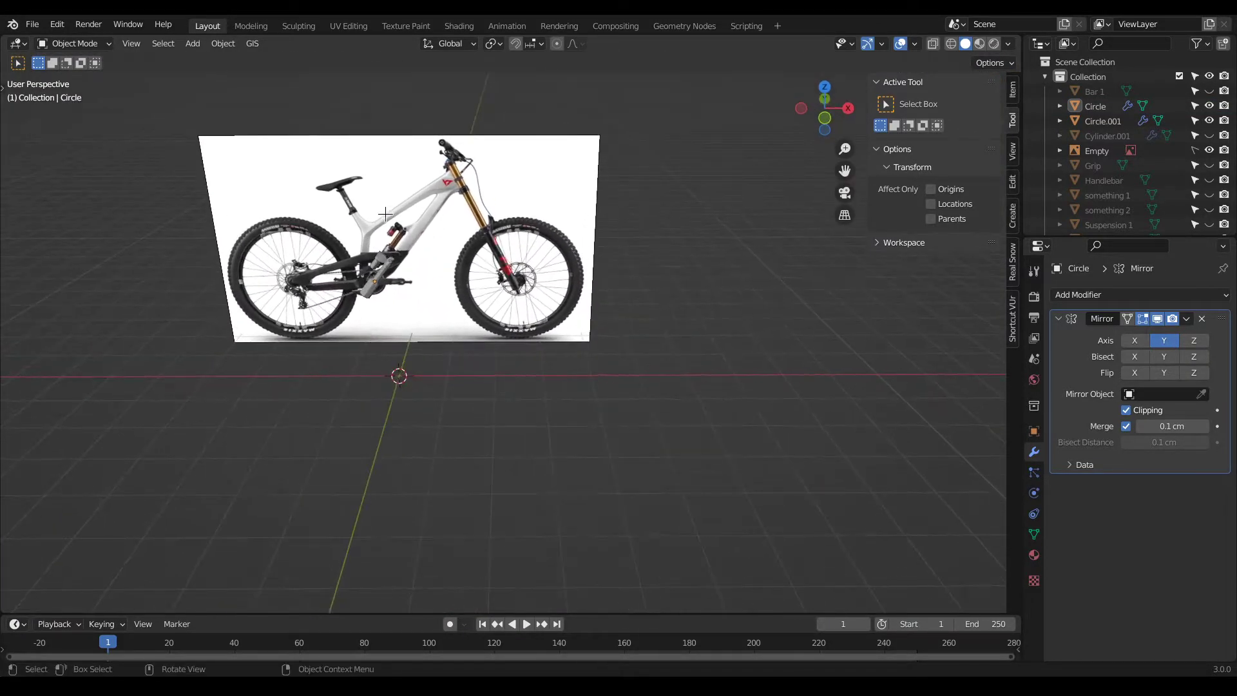
pyautogui.scroll(4, 367, 256)
pyautogui.click(1209, 136)
# Step: Examine how the shock and reservoir sit within the bike frame from several angles
pyautogui.scroll(-3, 523, 179)
pyautogui.scroll(4, 497, 237)
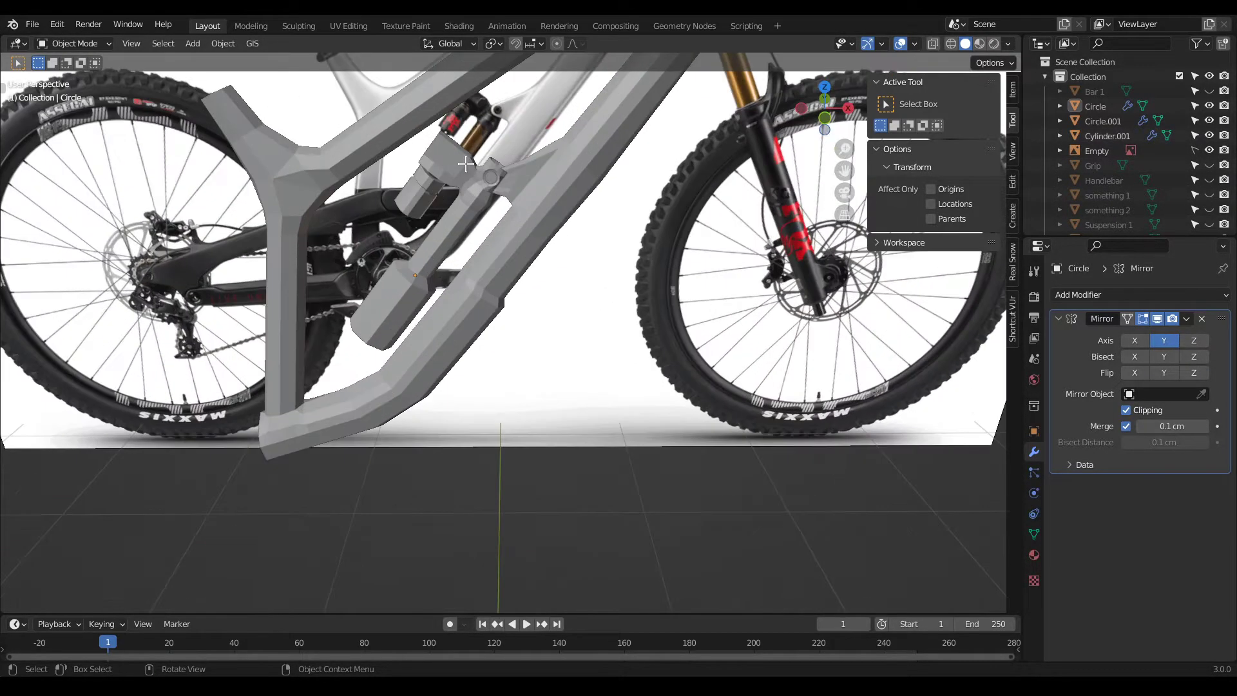
pyautogui.moveTo(618, 215); pyautogui.dragTo(670, 277, button='middle')
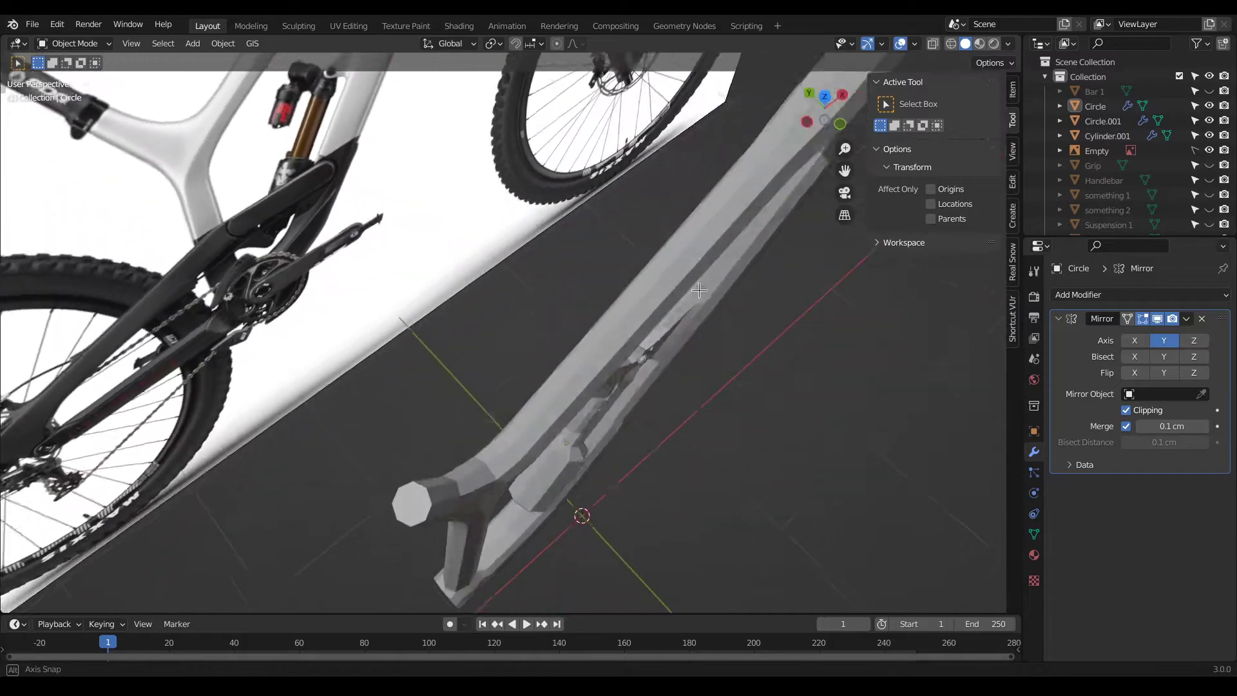
pyautogui.scroll(-6, 533, 318)
pyautogui.scroll(5, 596, 284)
pyautogui.keyDown('shift'); pyautogui.moveTo(596, 283); pyautogui.dragTo(533, 392, button='middle'); pyautogui.keyUp('shift')
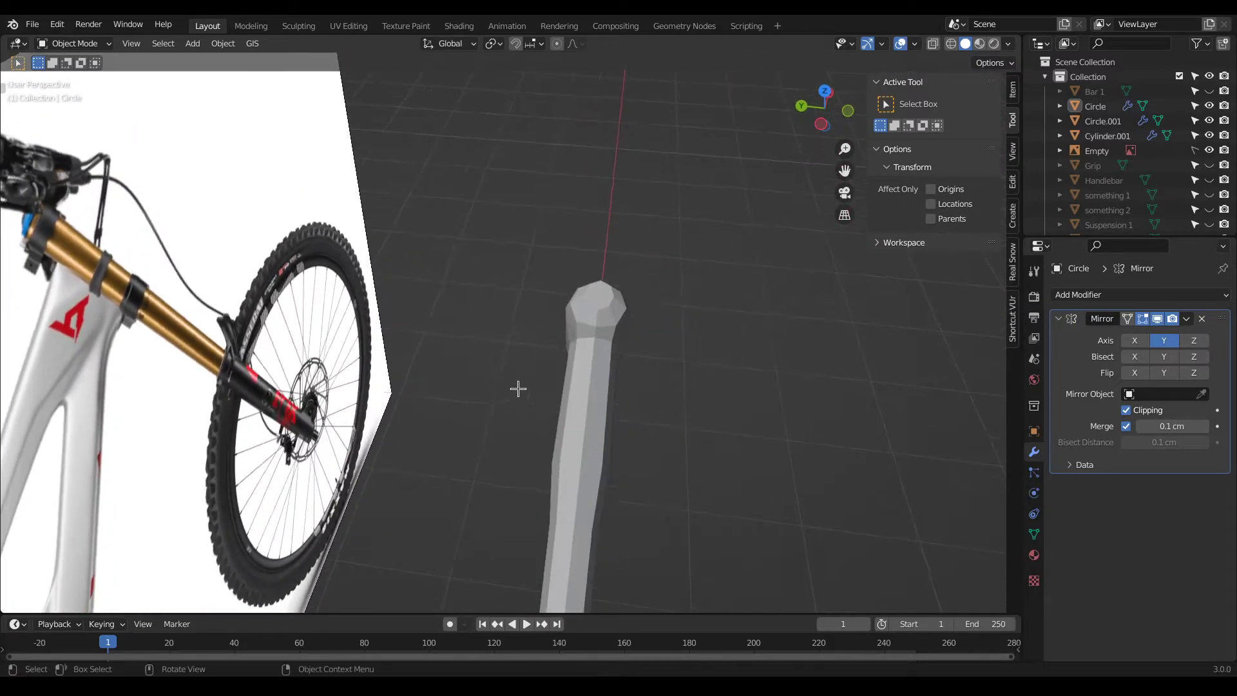
# Step: Examine the shock and frame models against the bike reference image from several angles and distances
pyautogui.scroll(-4, 533, 392)
pyautogui.moveTo(614, 398); pyautogui.dragTo(493, 317, button='middle')
pyautogui.moveTo(257, 280); pyautogui.dragTo(178, 295, button='middle')
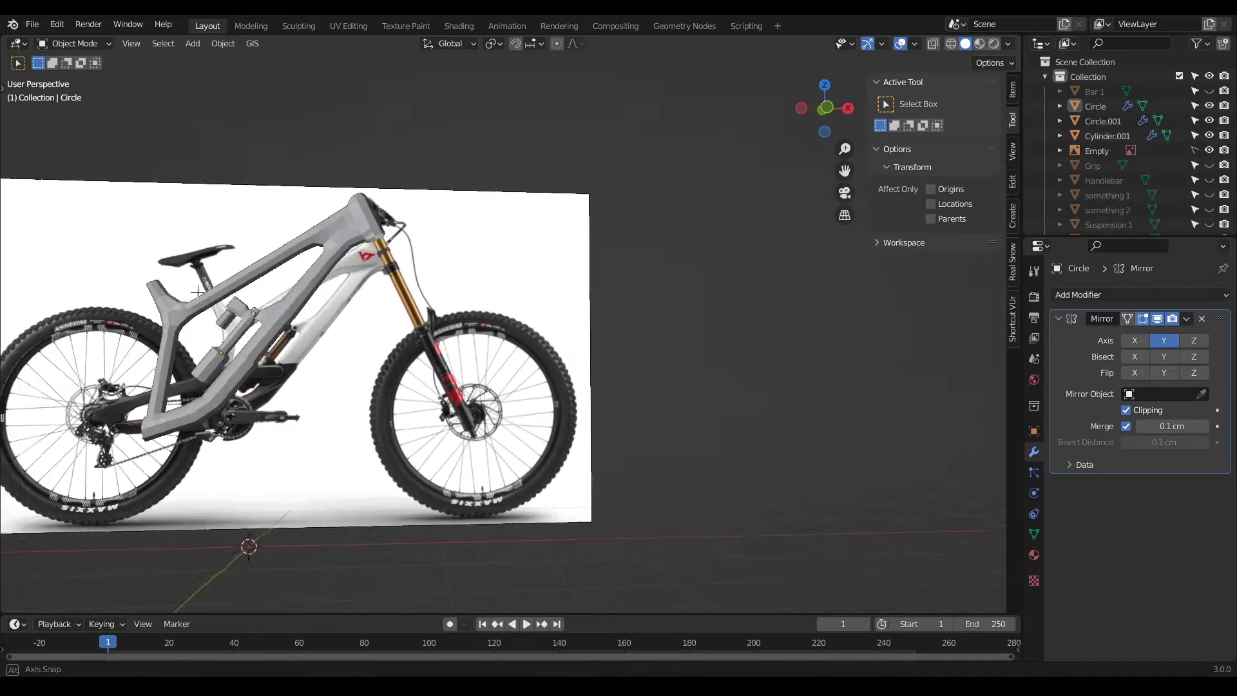
pyautogui.scroll(-8, 177, 295)
pyautogui.scroll(6, 127, 274)
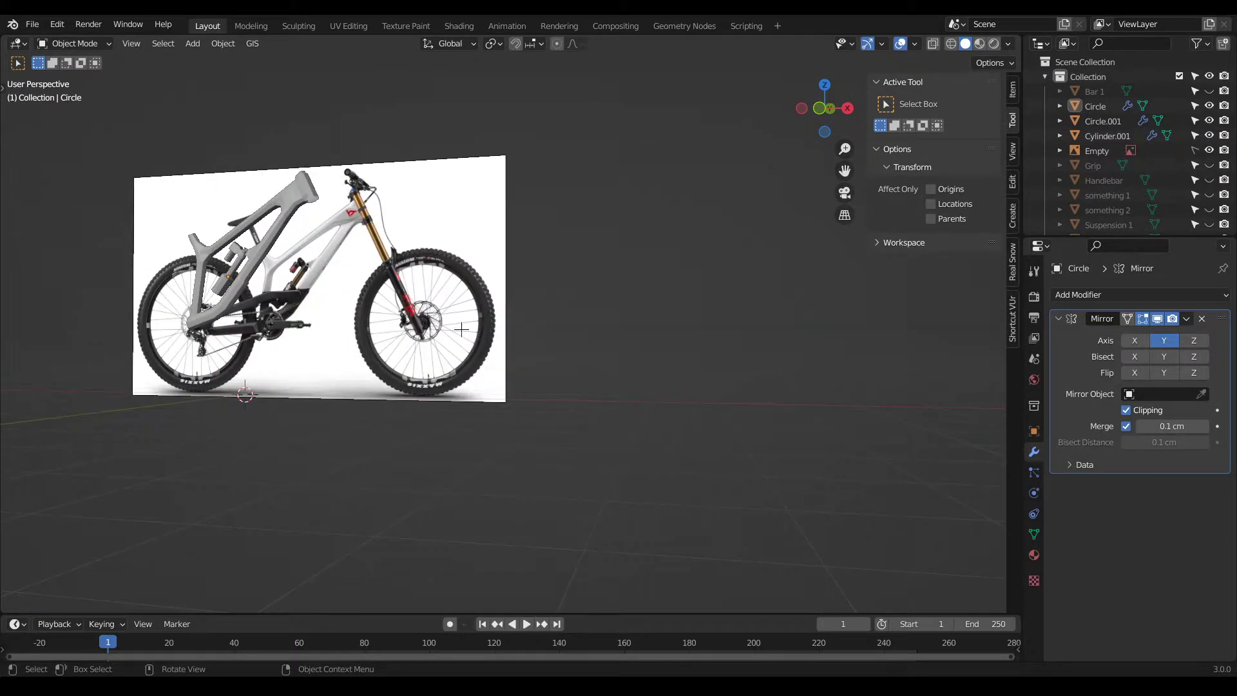
pyautogui.scroll(5, 157, 257)
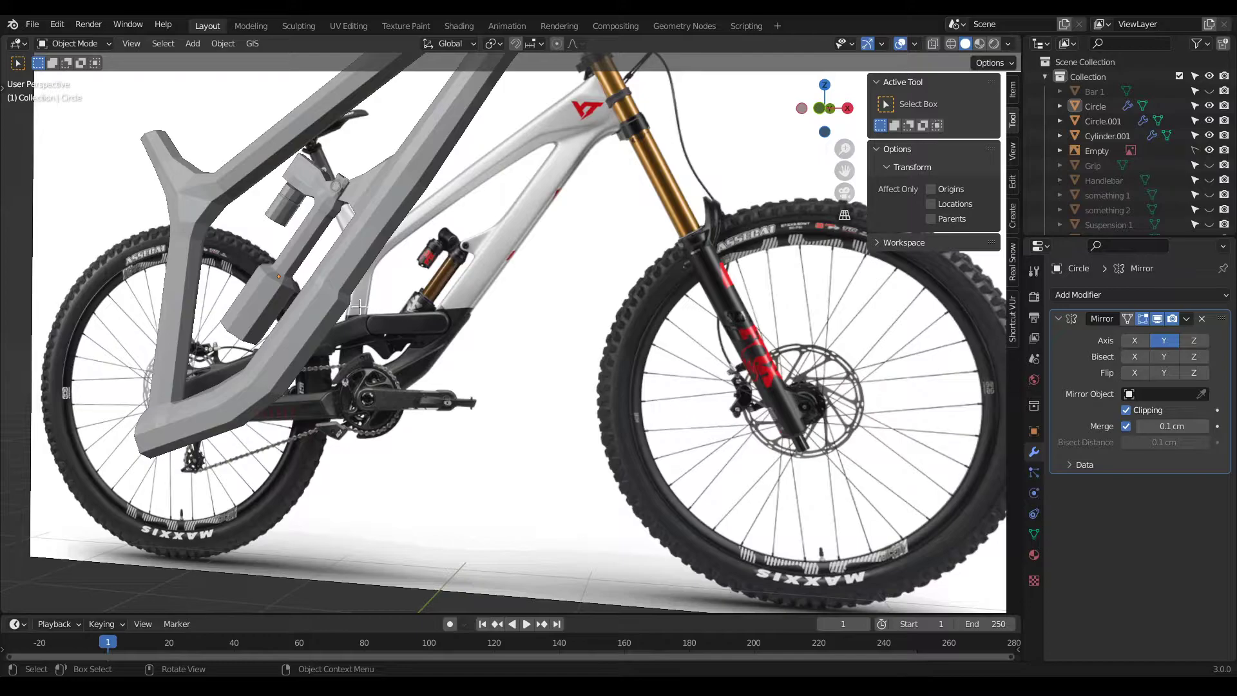
pyautogui.scroll(2, 256, 264)
pyautogui.scroll(2, 322, 150)
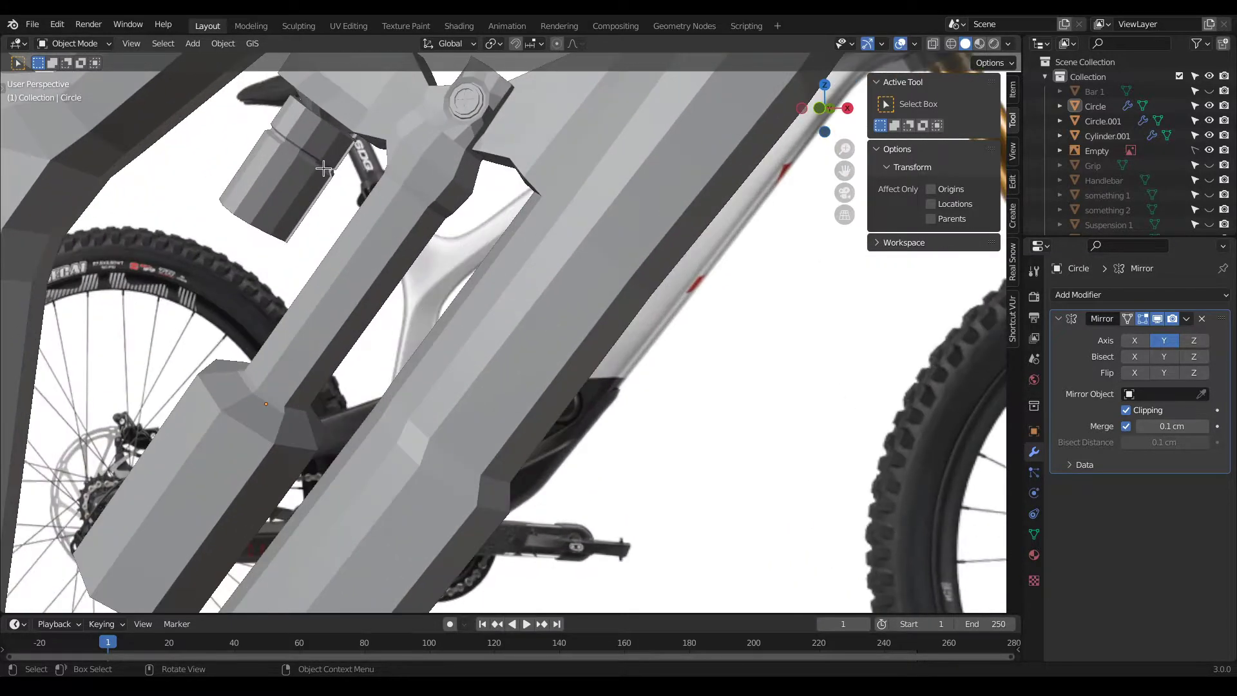
# Step: Edit the shock mesh and add an edge loop around the shaft, slid down to its joint with the lower body
pyautogui.press('KP_1')
pyautogui.click(375, 185)
pyautogui.press('Tab')
pyautogui.scroll(3, 236, 376)
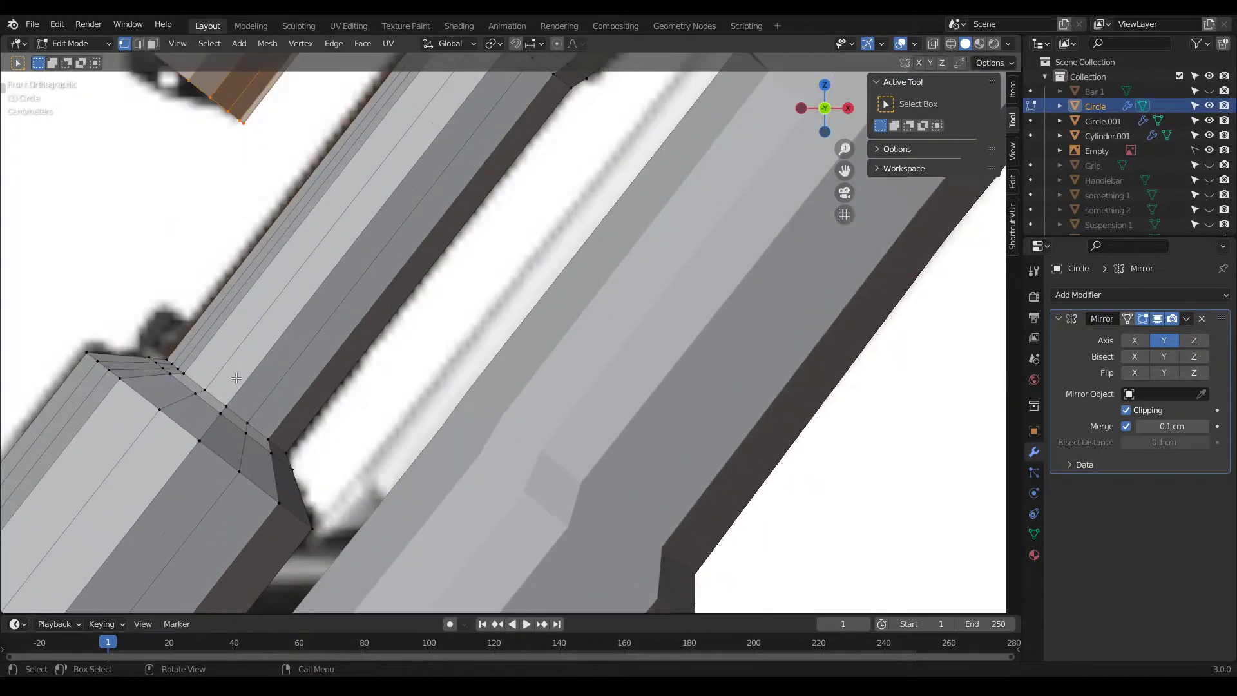
pyautogui.scroll(2, 186, 401)
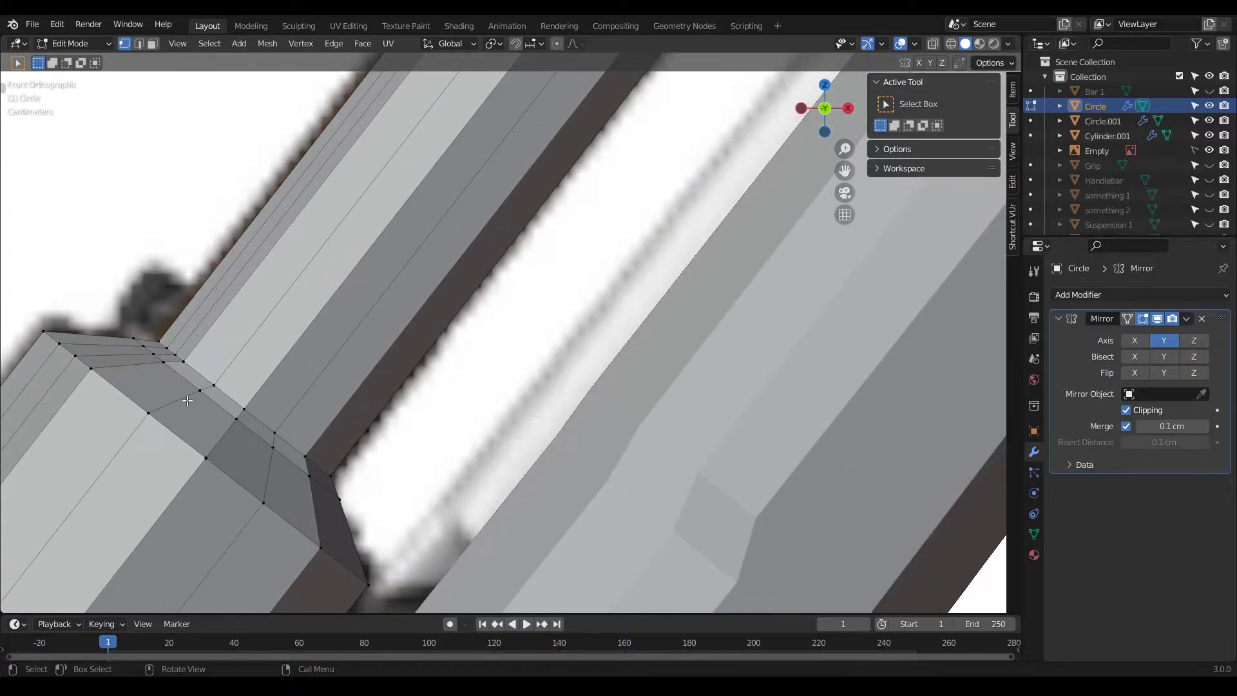
pyautogui.hotkey('ctrl', 'r')
pyautogui.click(427, 227)
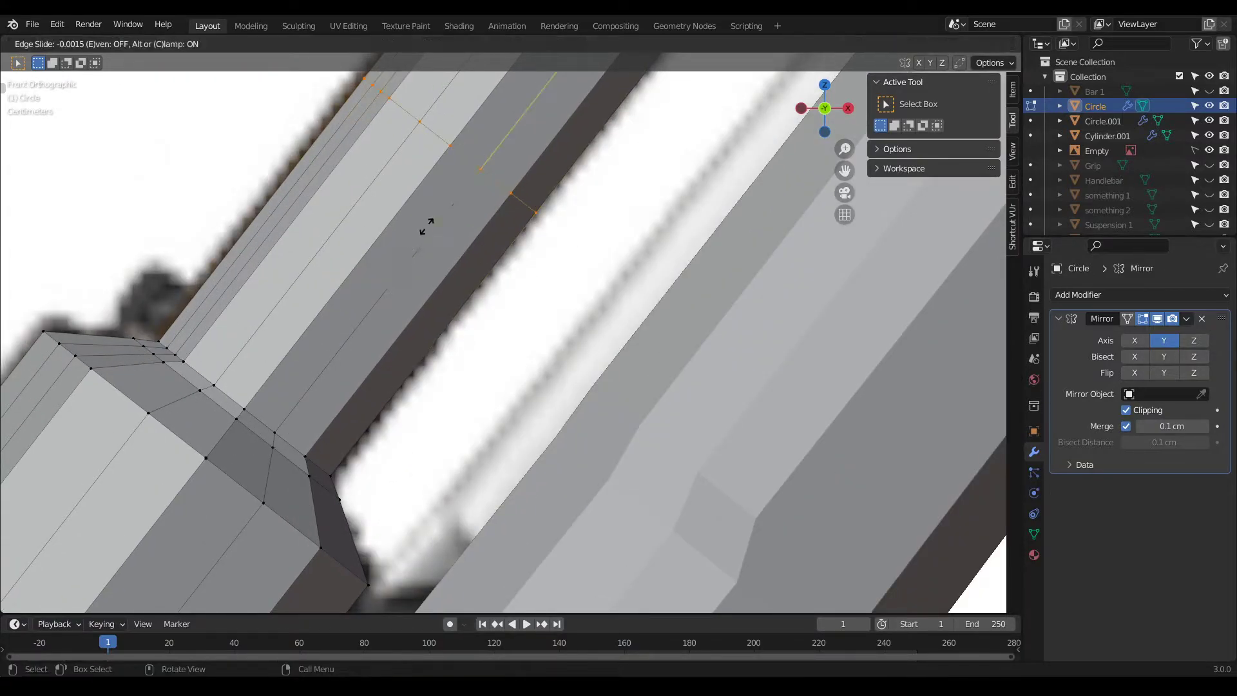
pyautogui.click(235, 491)
# Step: Scale the new edge loop inward, then enlarge it by about 1.108 to shape the lower shaft joint
pyautogui.scroll(2, 251, 423)
pyautogui.press('s')
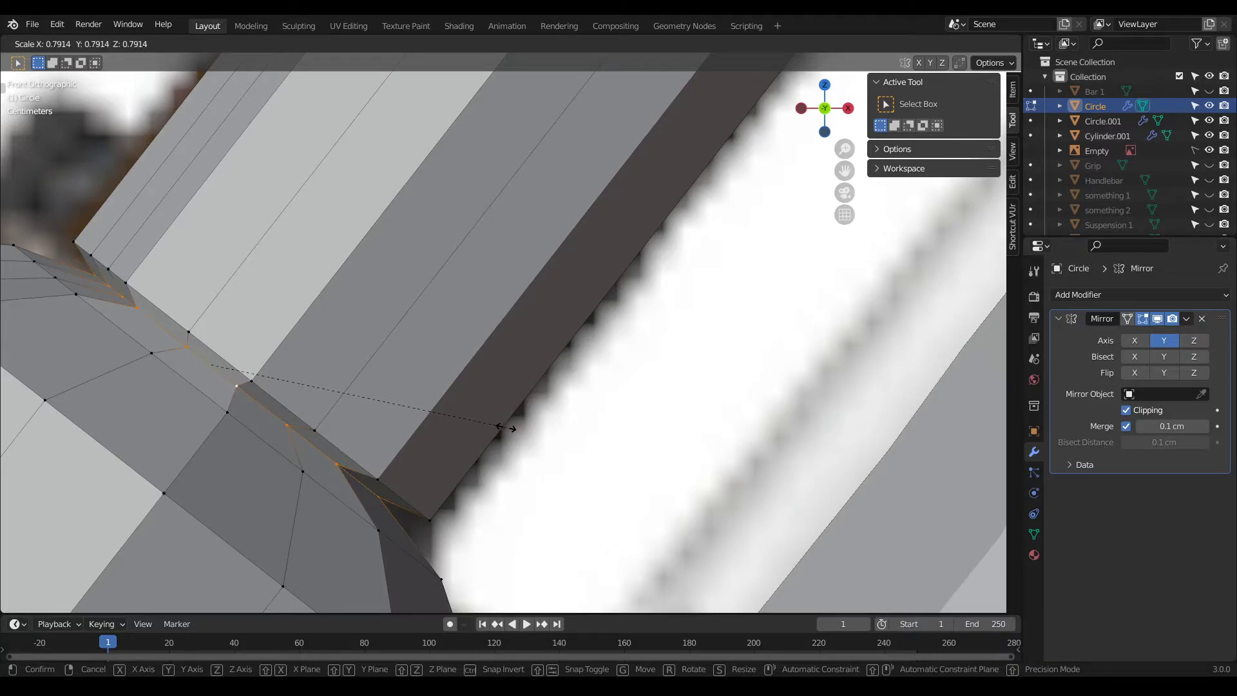
pyautogui.click(489, 428)
pyautogui.scroll(-2, 330, 366)
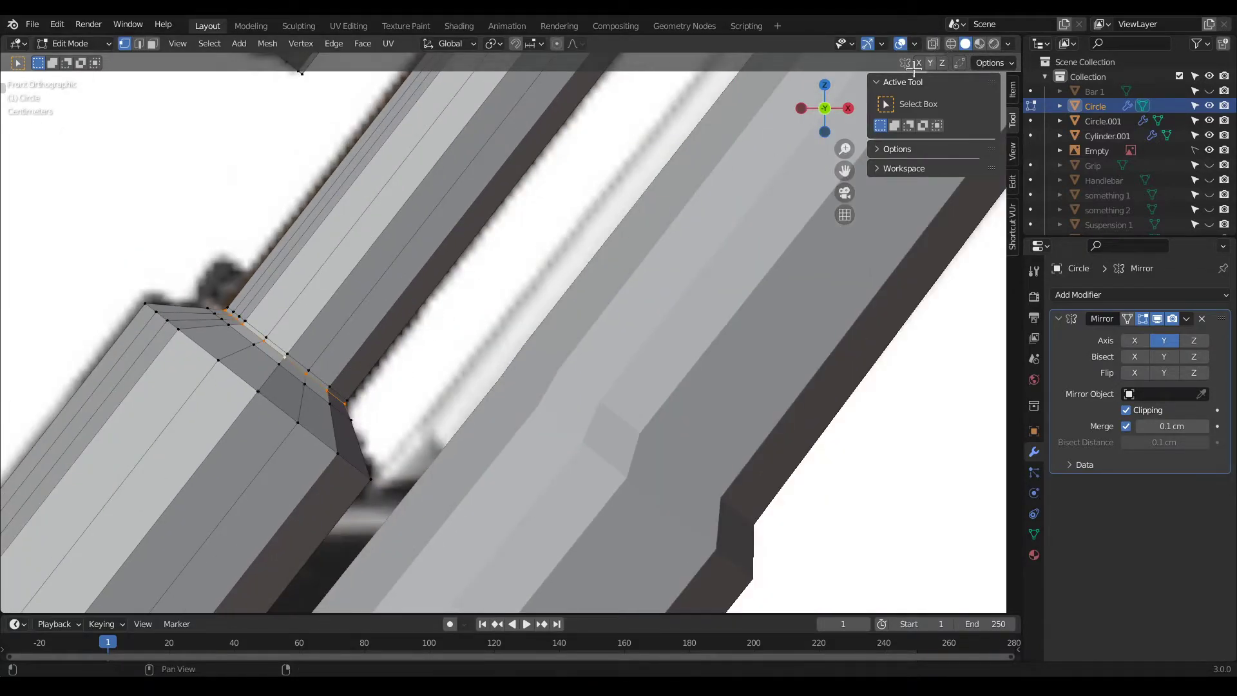
pyautogui.scroll(3, 288, 342)
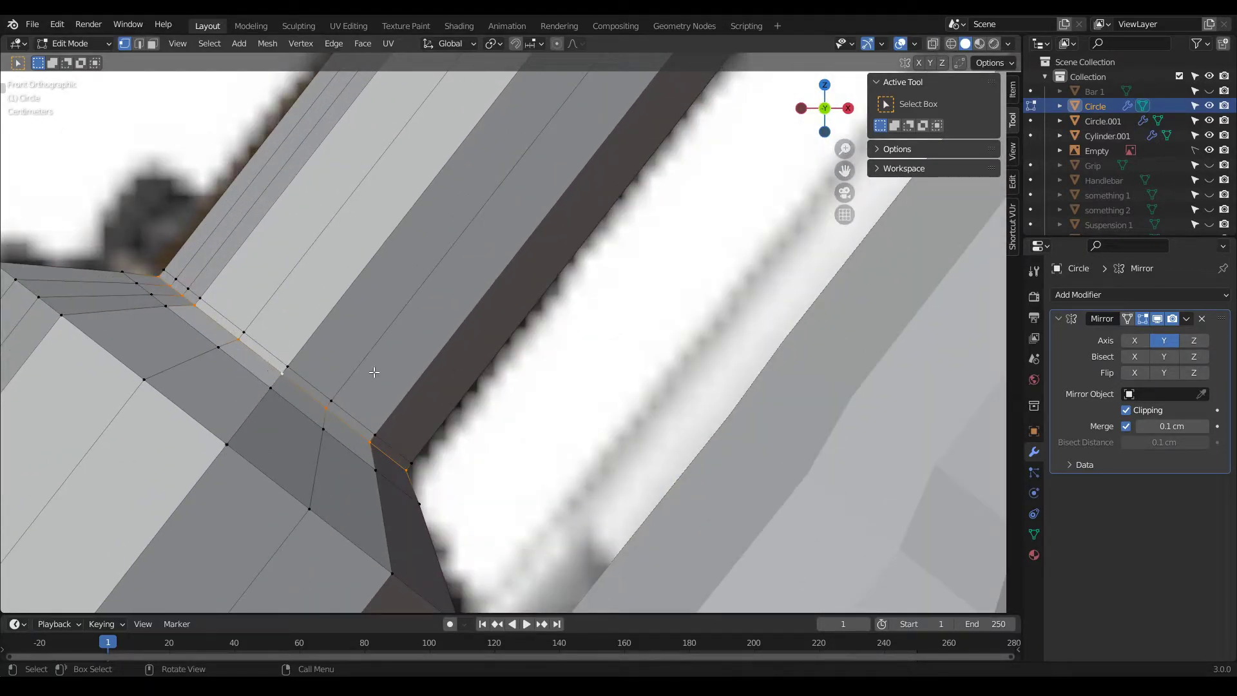
pyautogui.press('s')
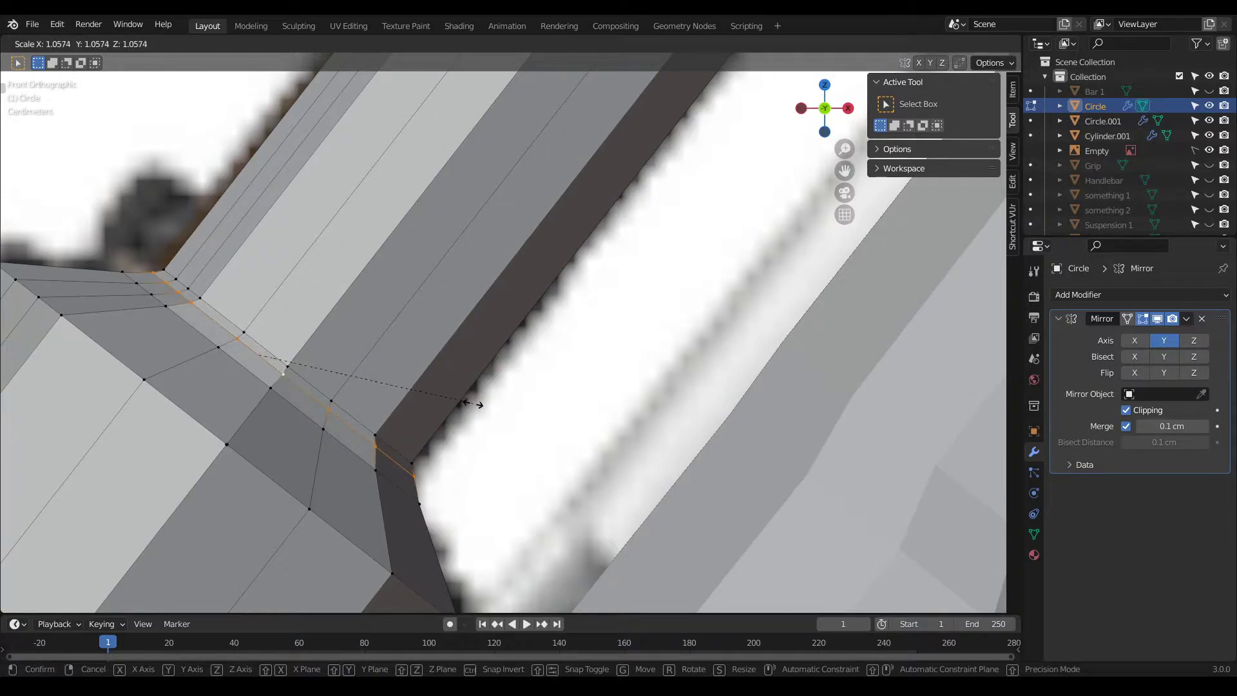
pyautogui.click(481, 408)
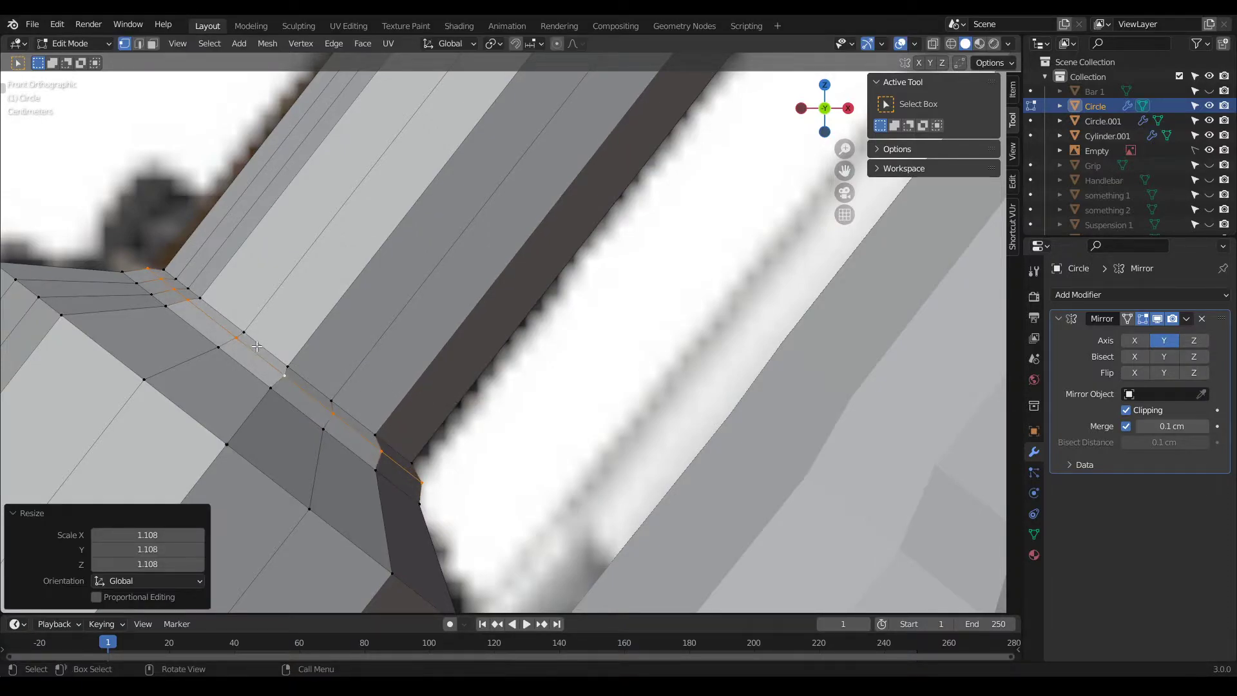
# Step: Select the loop at the shaft's lower end, shift it down along local Z against the collar and check the joint
pyautogui.click(505, 374)
pyautogui.keyDown('alt'); pyautogui.click(266, 338); pyautogui.keyUp('alt')
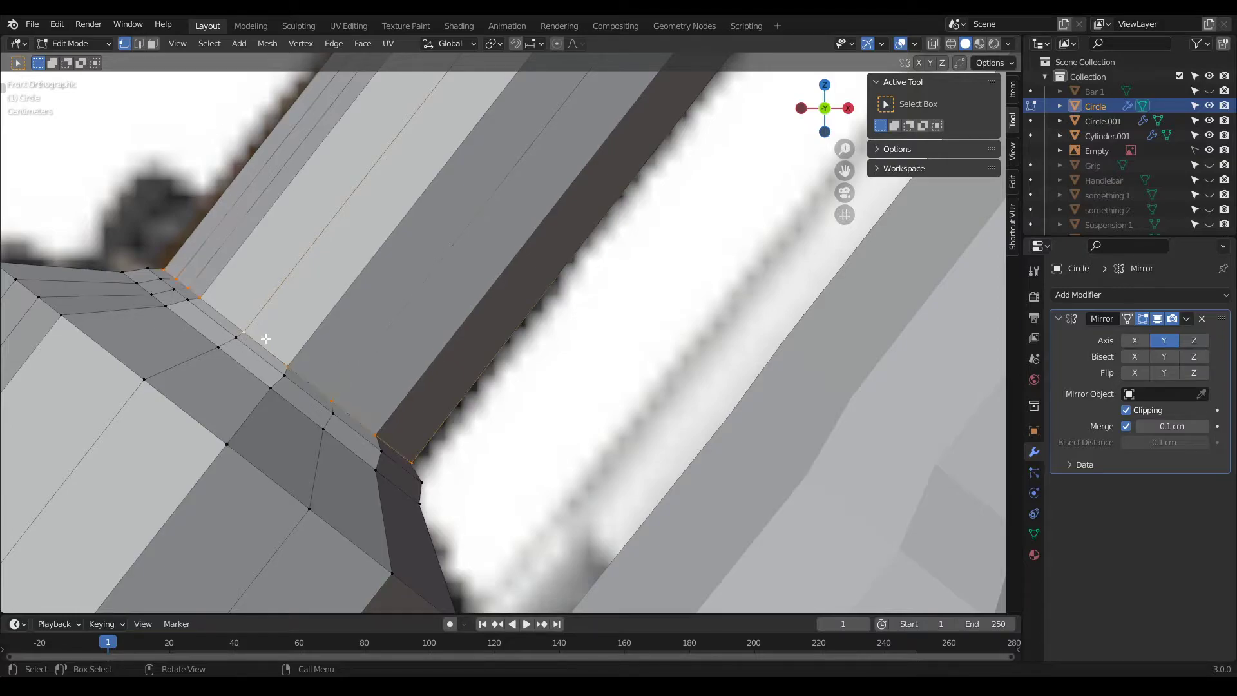
pyautogui.press('g')
pyautogui.press('z')
pyautogui.press('z')
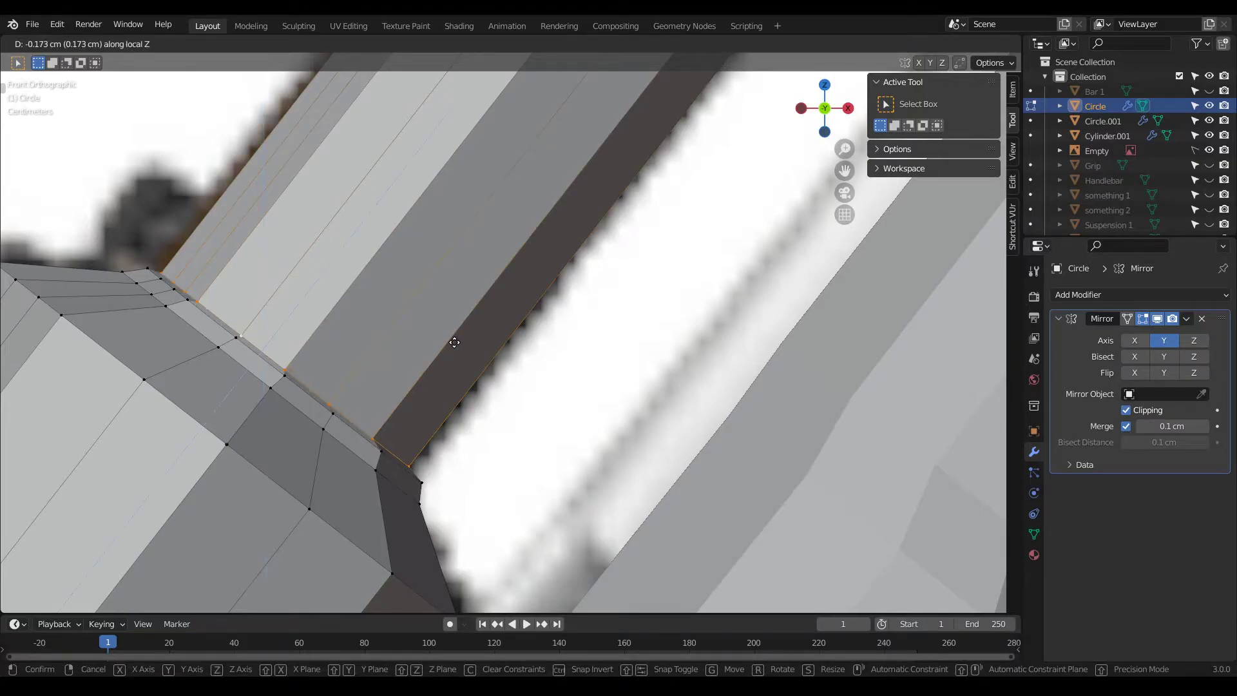
pyautogui.click(431, 351)
pyautogui.moveTo(432, 351); pyautogui.dragTo(1, 375, button='middle')
pyautogui.press('Tab')
pyautogui.press('Tab')
pyautogui.press('KP_1')
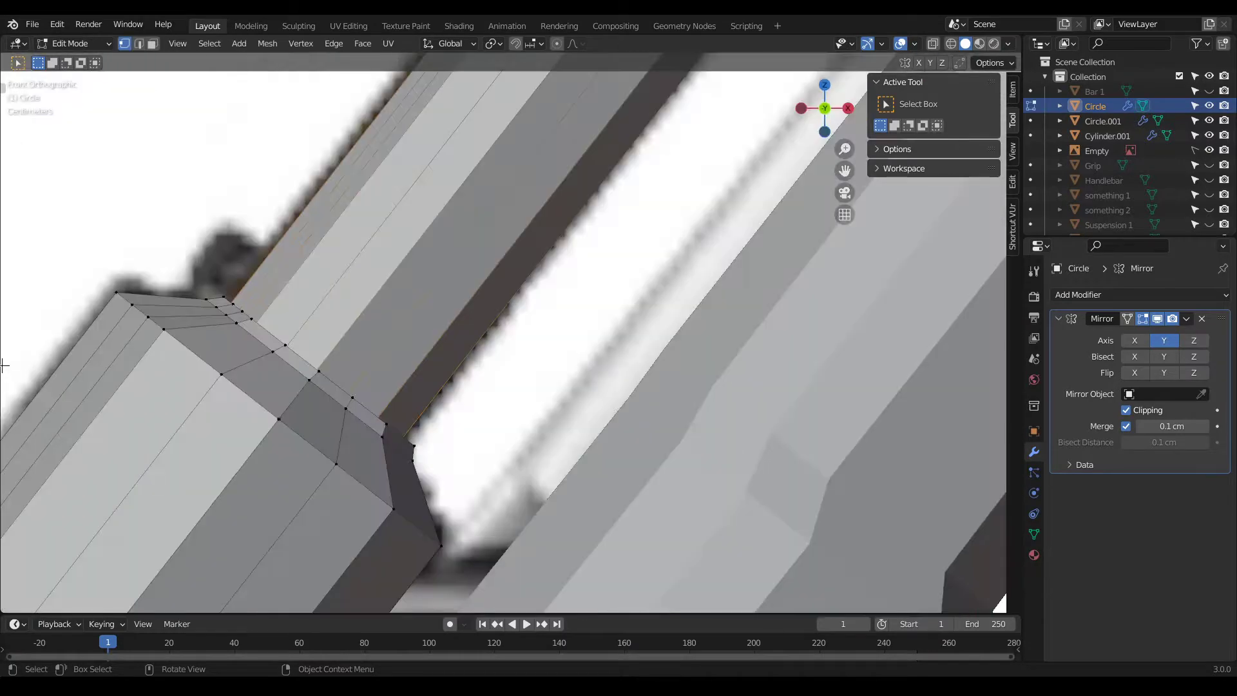
# Step: Add one centred edge loop in the narrow band where the shaft meets the shock head
pyautogui.scroll(5, 288, 232)
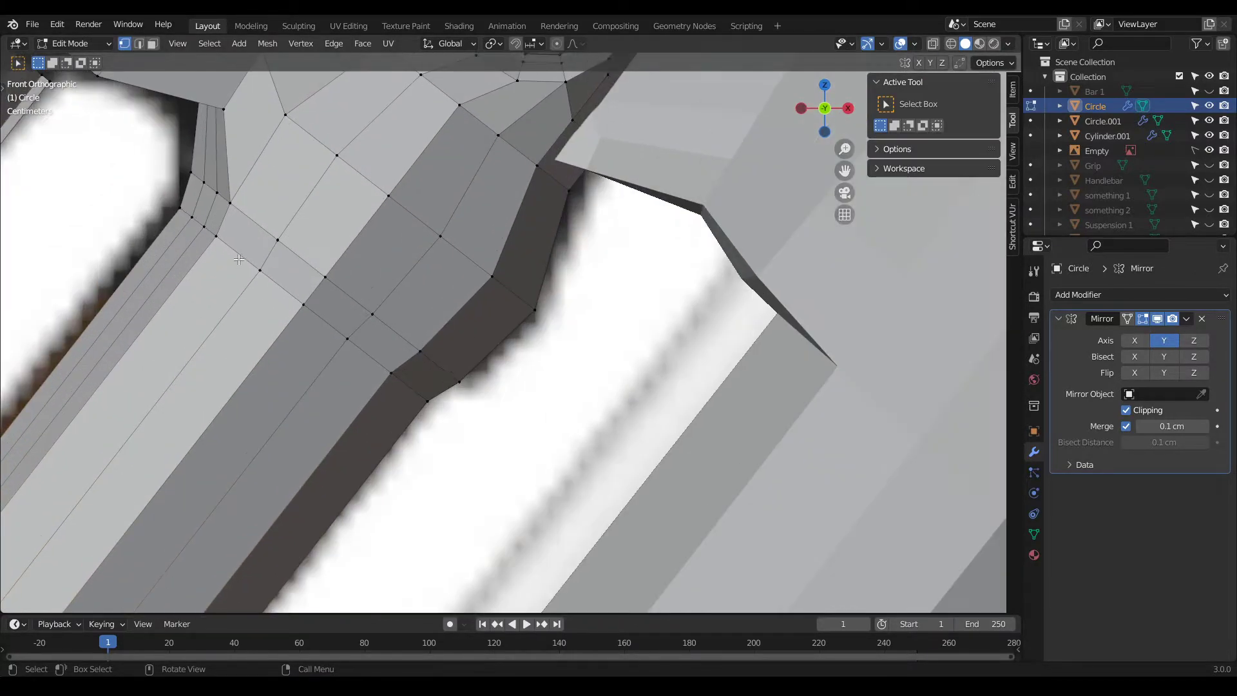
pyautogui.hotkey('ctrl', 'e')
pyautogui.press('Escape')
pyautogui.hotkey('ctrl', 'r')
pyautogui.click(268, 256)
pyautogui.rightClick(476, 338)
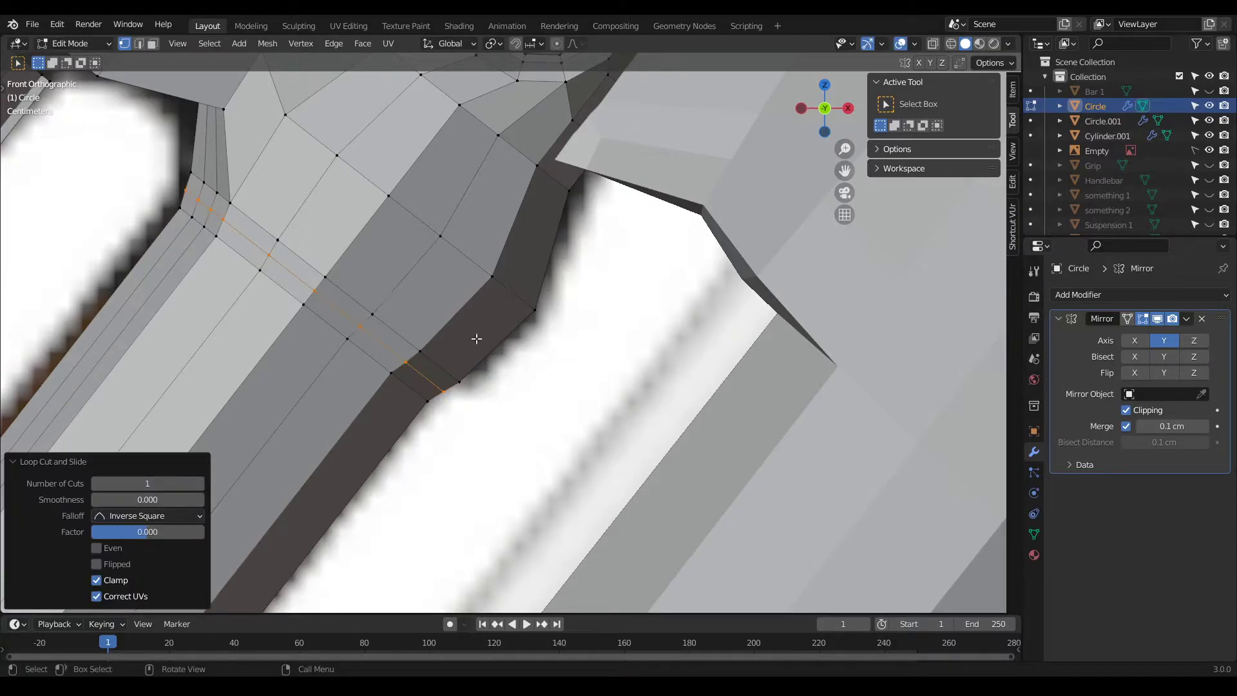
# Step: Move the shaft's upper edge loop about 1.48 cm along local Z into the shock head
pyautogui.keyDown('alt'); pyautogui.click(270, 284); pyautogui.keyUp('alt')
pyautogui.press('g')
pyautogui.press('z')
pyautogui.press('z')
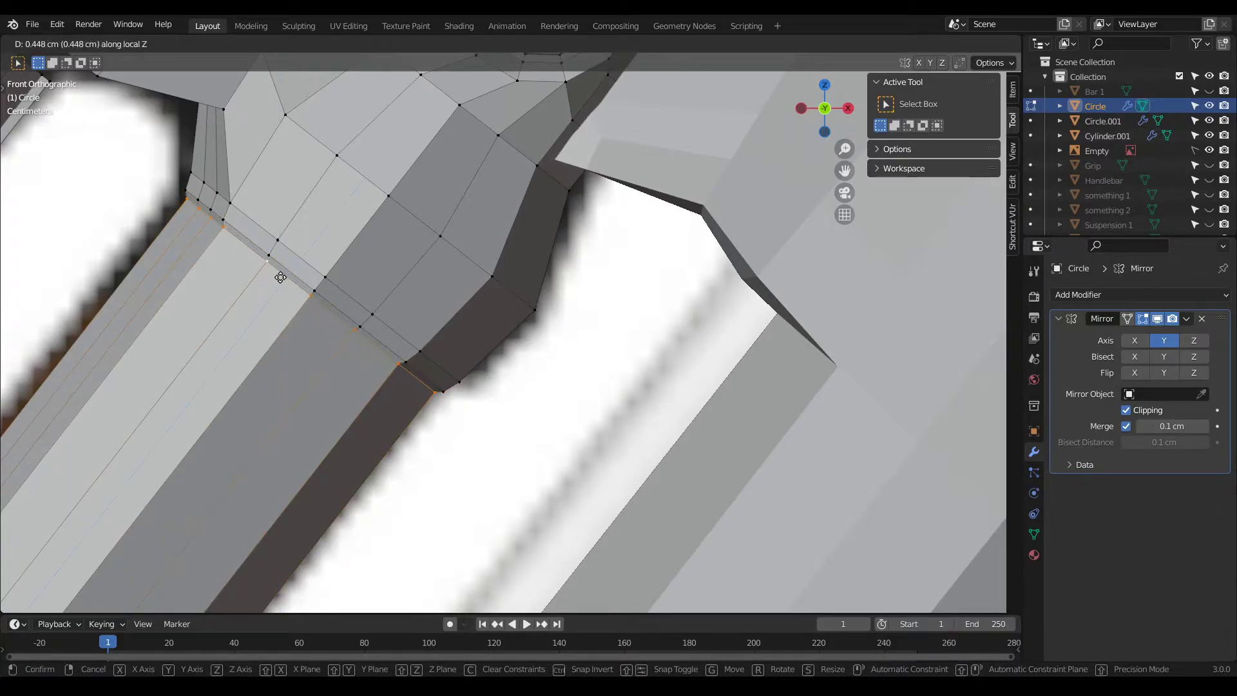
pyautogui.click(304, 261)
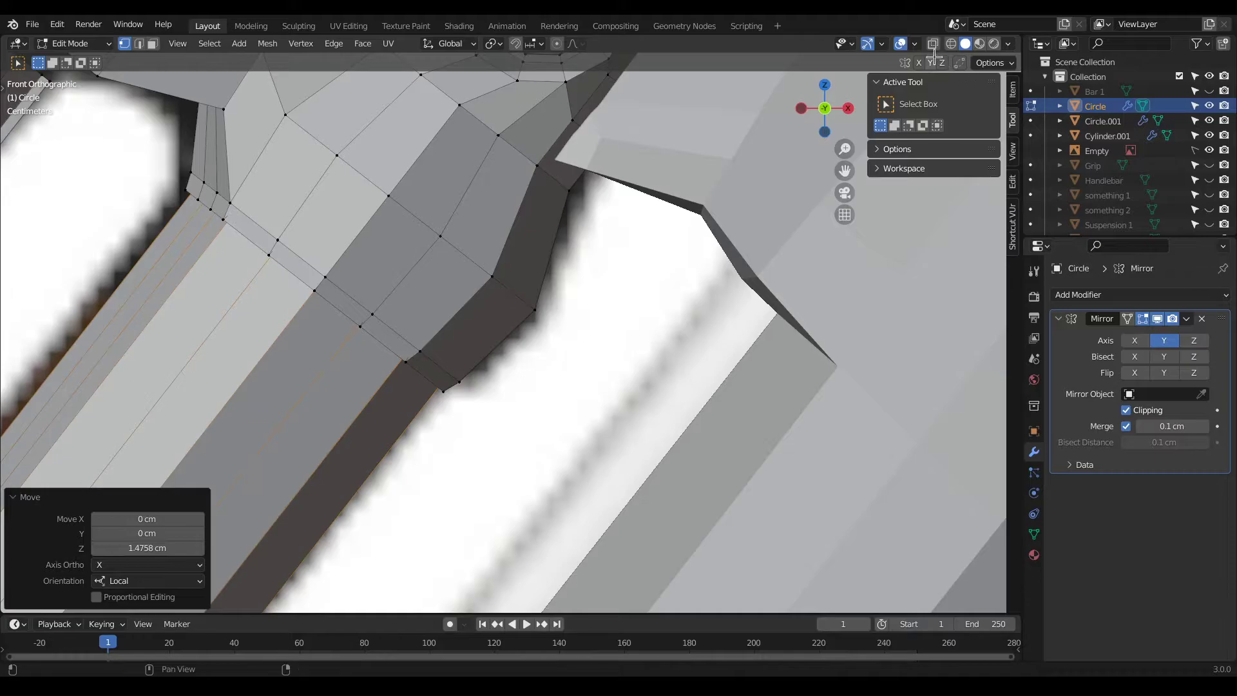
# Step: Leave Edit Mode and examine the shock head and shaft joints from several angles
pyautogui.scroll(-5, 490, 193)
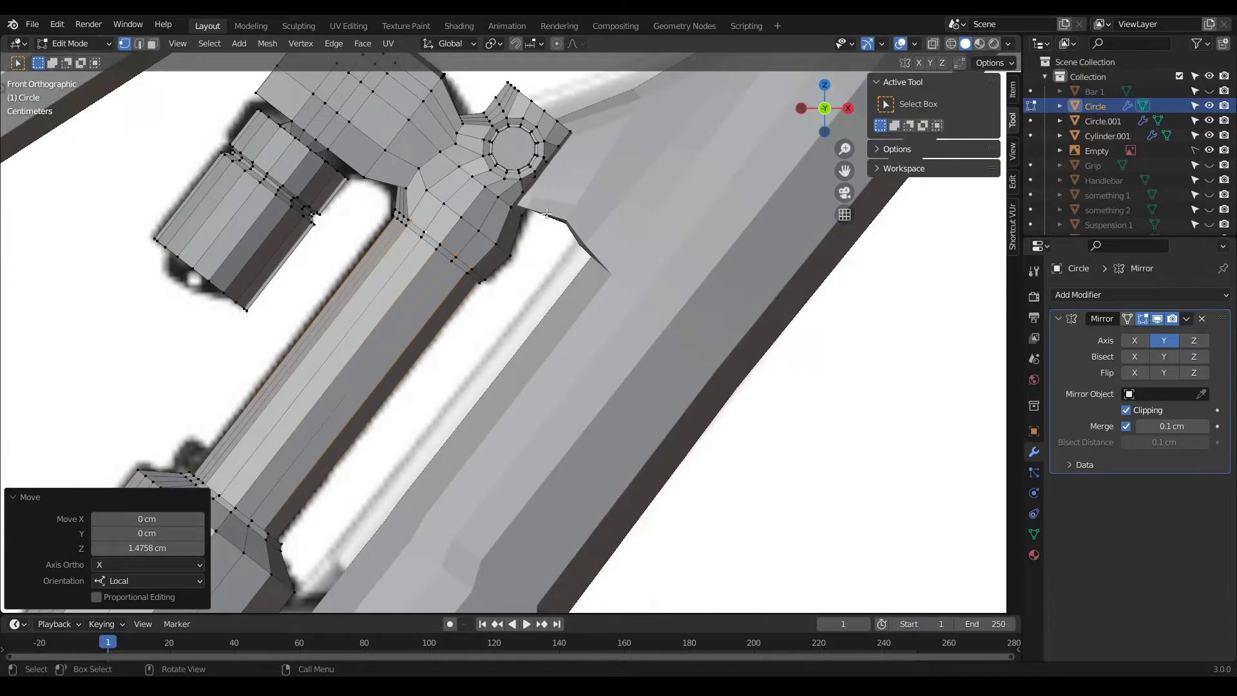
pyautogui.press('Tab')
pyautogui.scroll(-2, 509, 207)
pyautogui.moveTo(506, 205); pyautogui.dragTo(516, 290, button='middle')
pyautogui.scroll(2, 463, 238)
pyautogui.scroll(-5, 358, 282)
pyautogui.scroll(5, 384, 135)
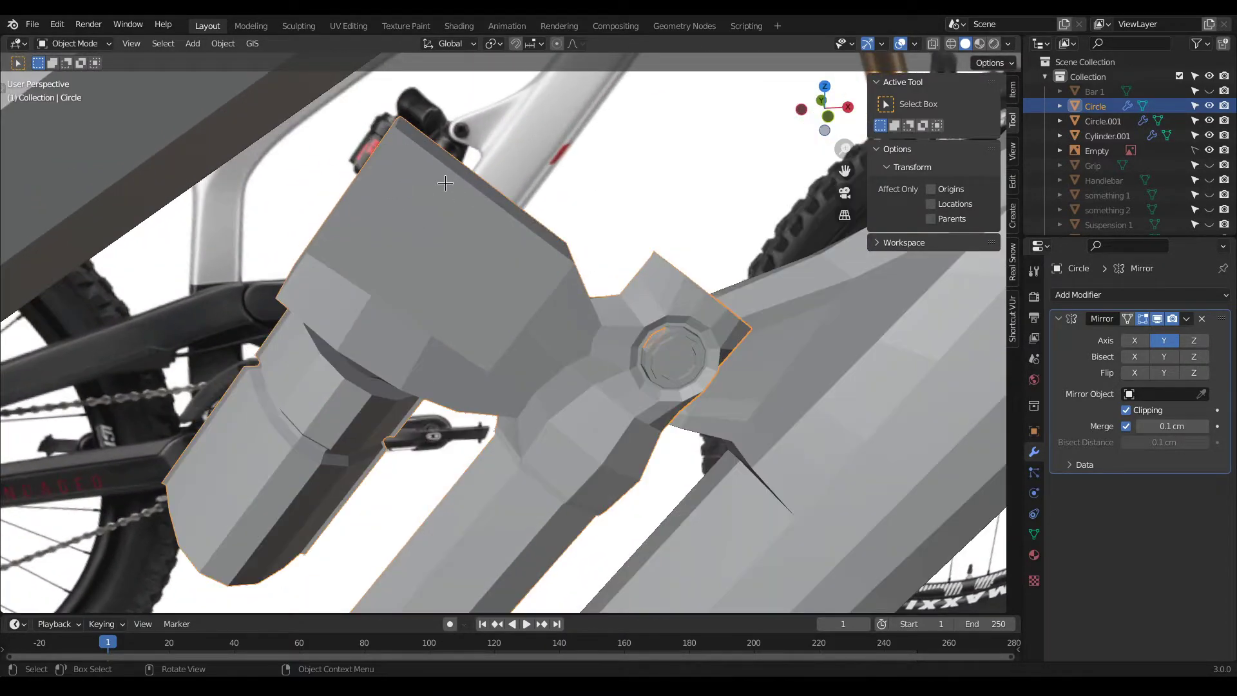
# Step: Edit the mesh with X-ray on and move the head's corner beside the reservoir about 2.38 cm in X and -0.96 cm in Z
pyautogui.press('Tab')
pyautogui.press('KP_1')
pyautogui.scroll(2, 382, 86)
pyautogui.moveTo(382, 85); pyautogui.dragTo(471, 211, button='middle')
pyautogui.press('KP_1')
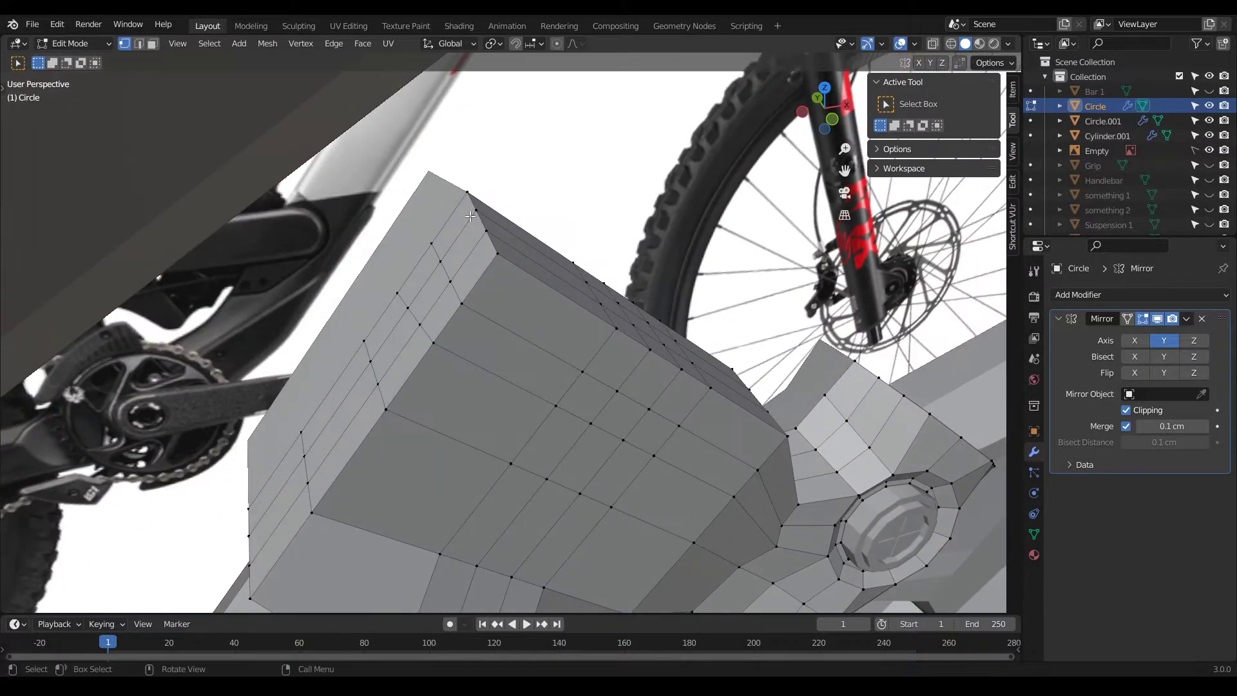
pyautogui.moveTo(554, 193); pyautogui.dragTo(552, 126, button='middle')
pyautogui.press('KP_1')
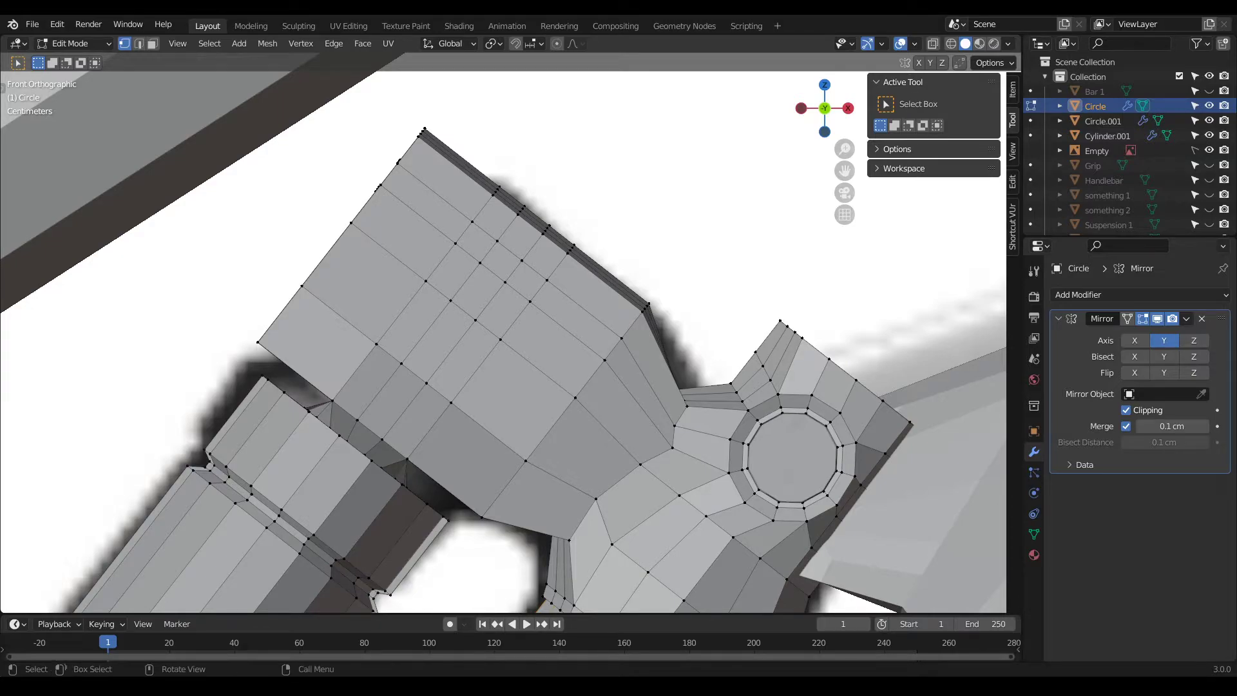
pyautogui.click(933, 43)
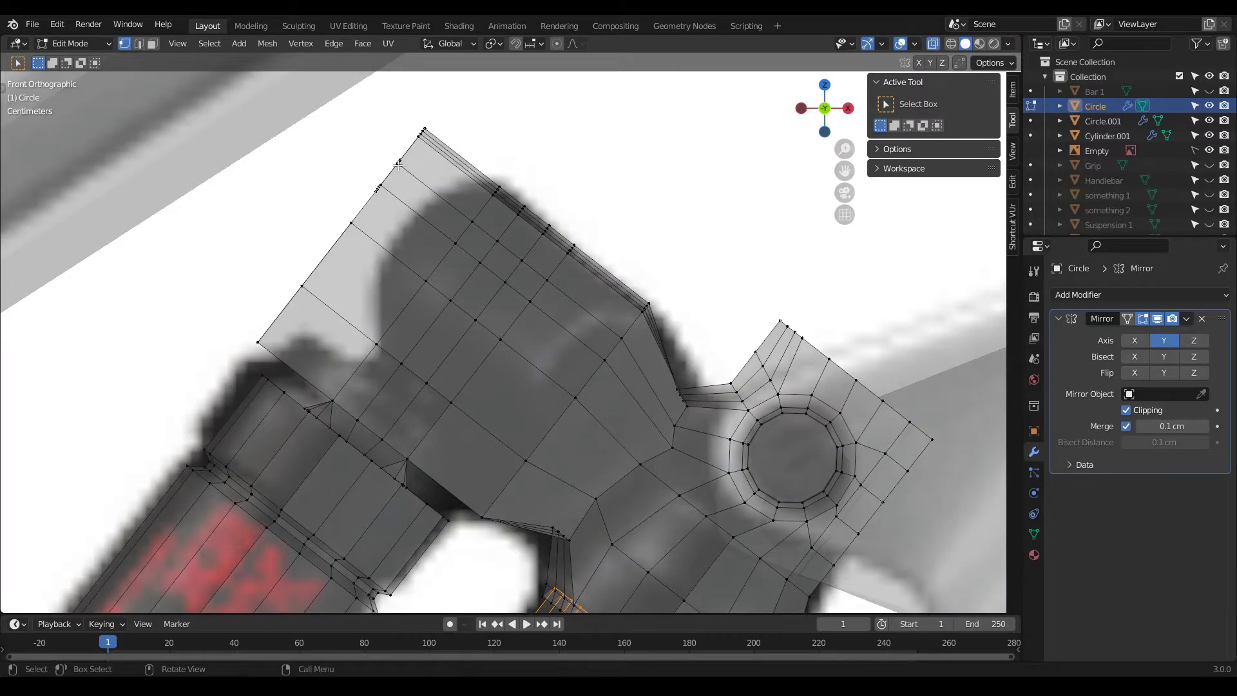
pyautogui.click(261, 332)
pyautogui.press('g')
pyautogui.click(364, 353)
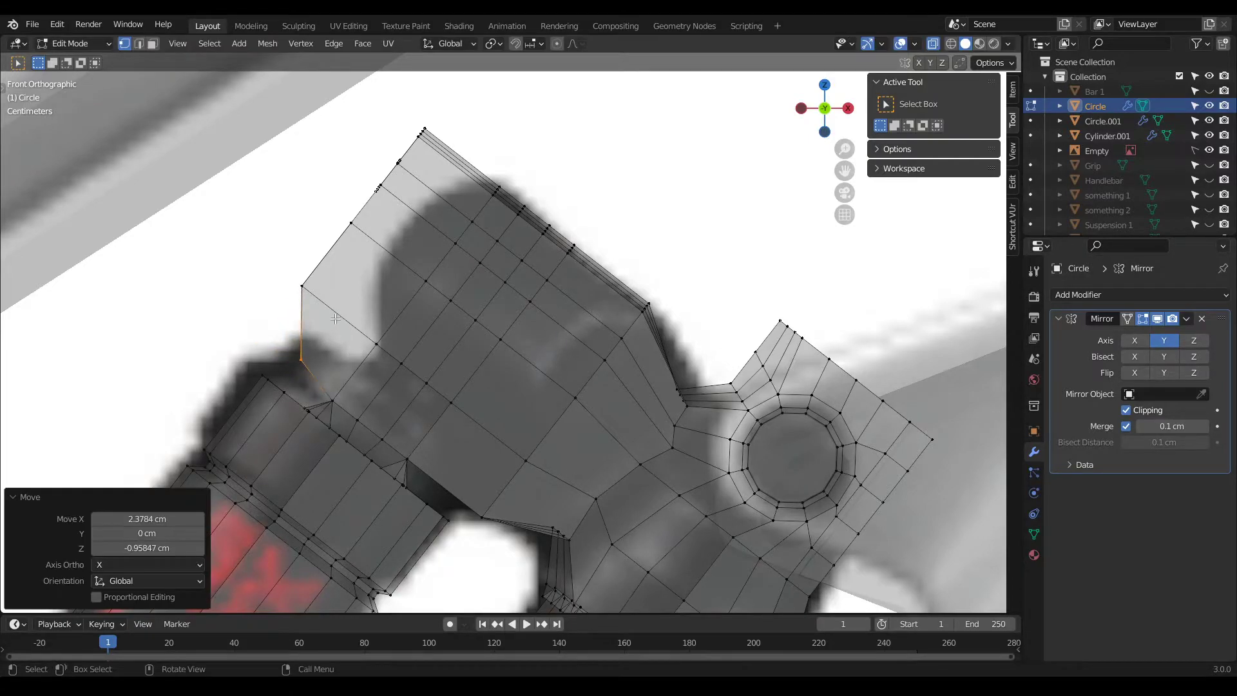
# Step: Select the vertices at the shock head's topmost corner and move them inward toward the reference outline
pyautogui.moveTo(418, 183); pyautogui.dragTo(352, 115)
pyautogui.rightClick(487, 167)
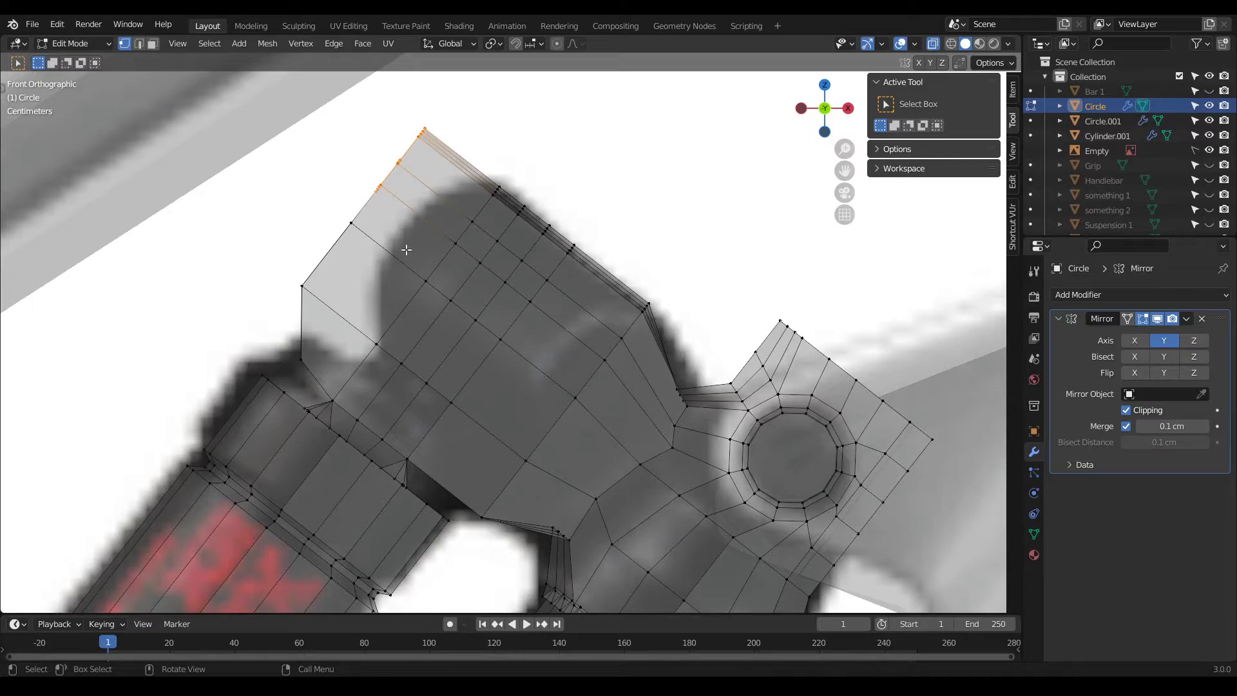
pyautogui.moveTo(469, 168); pyautogui.dragTo(410, 127)
pyautogui.moveTo(455, 175); pyautogui.dragTo(401, 203, button='middle')
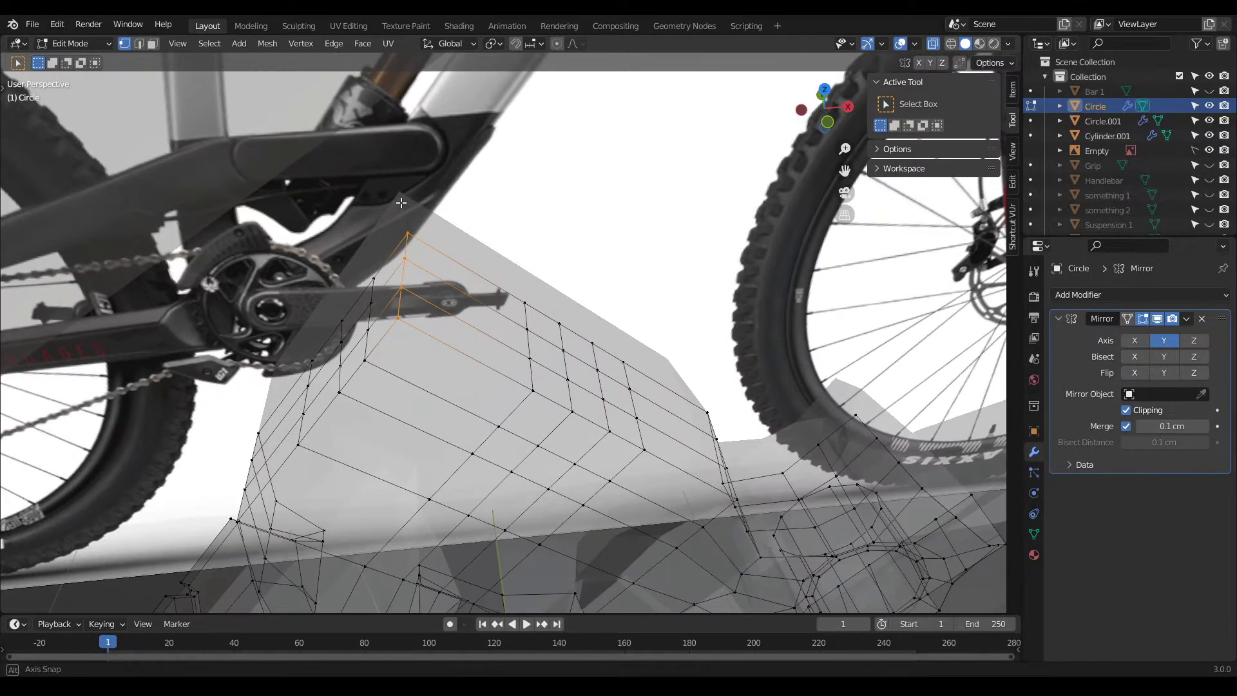
pyautogui.press('KP_1')
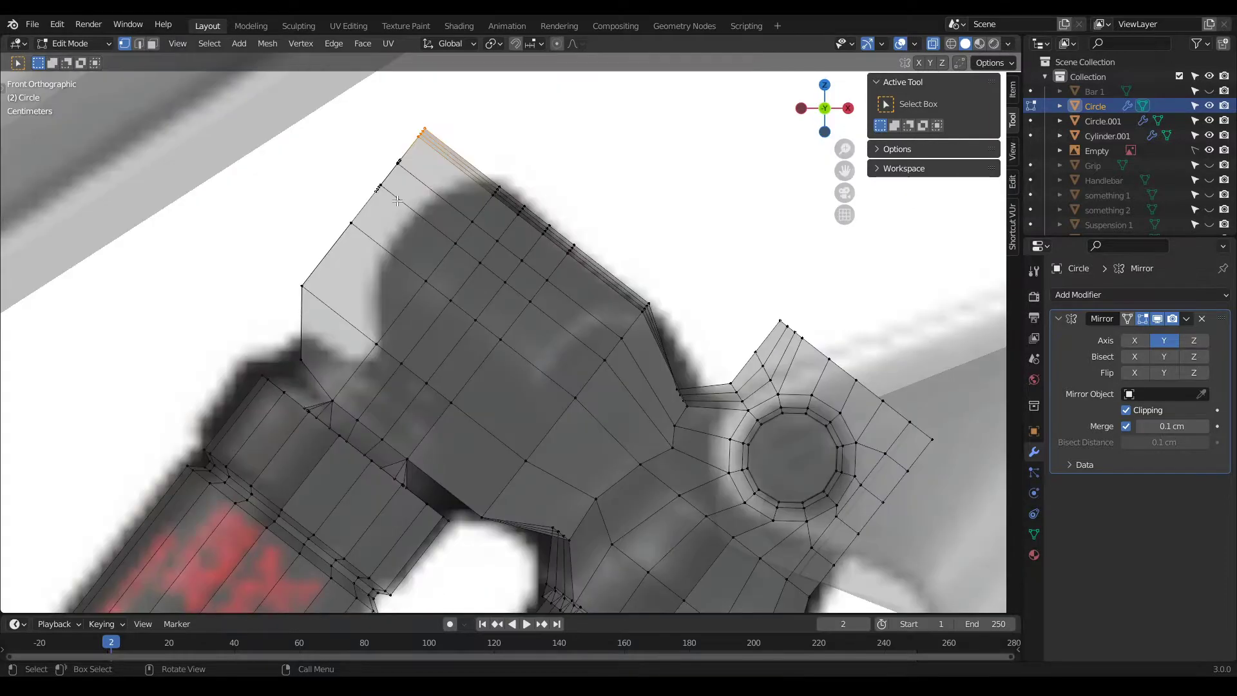
pyautogui.press('g')
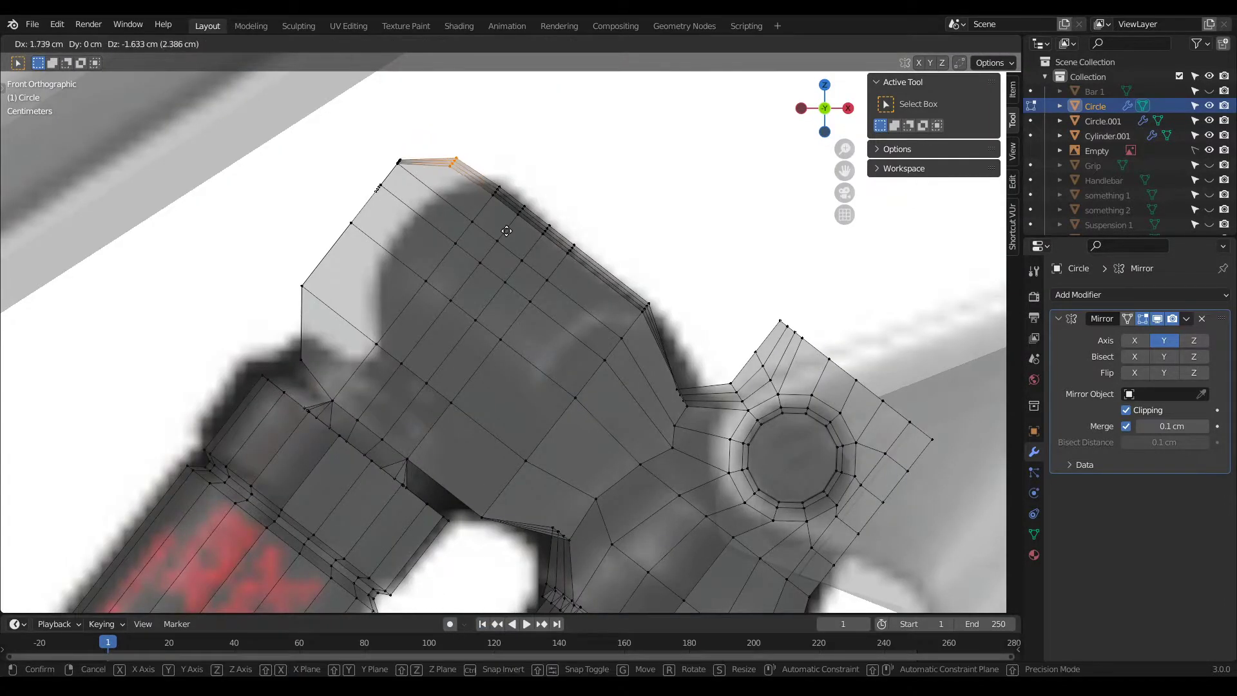
pyautogui.click(493, 233)
# Step: Move the remaining vertex groups along the shock head's outer end inward to form a rounded outline
pyautogui.press('g')
pyautogui.click(392, 156)
pyautogui.press('g')
pyautogui.click(334, 183)
pyautogui.press('g')
pyautogui.click(315, 263)
pyautogui.press('g')
pyautogui.click(271, 276)
pyautogui.press('g')
pyautogui.click(304, 338)
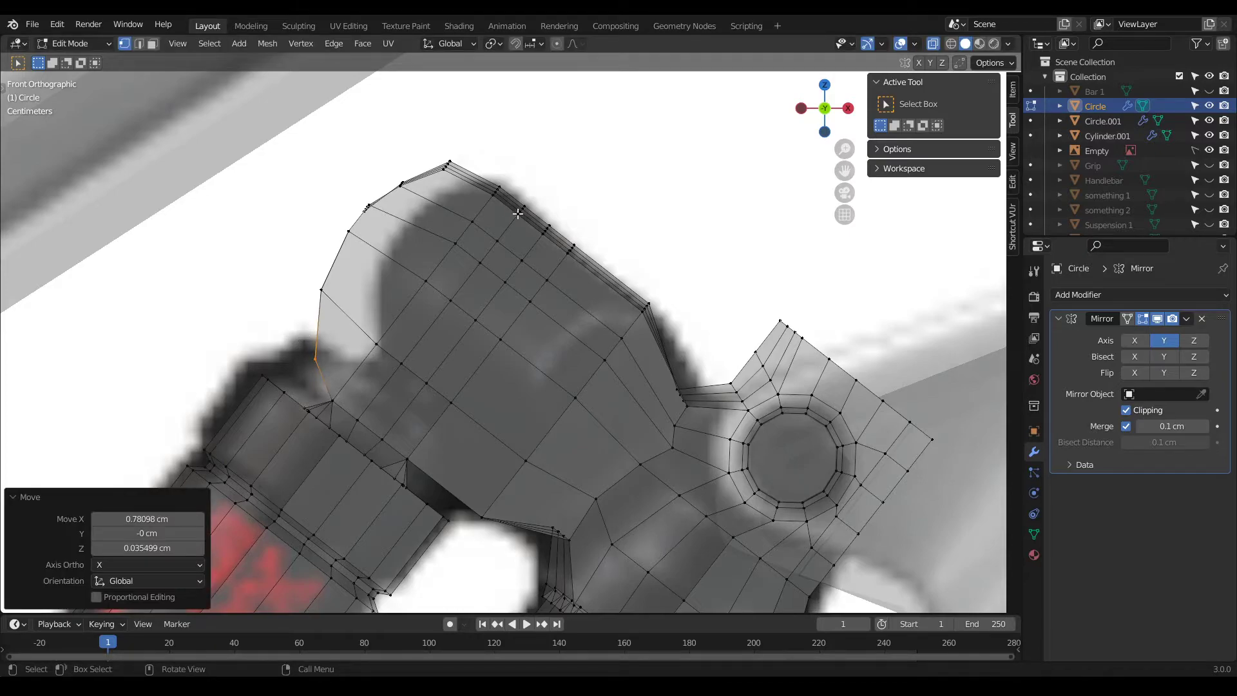
# Step: Move the shock head's corner vertices nearest the mounting eye about -0.43 cm along Z
pyautogui.click(650, 332)
pyautogui.press('g')
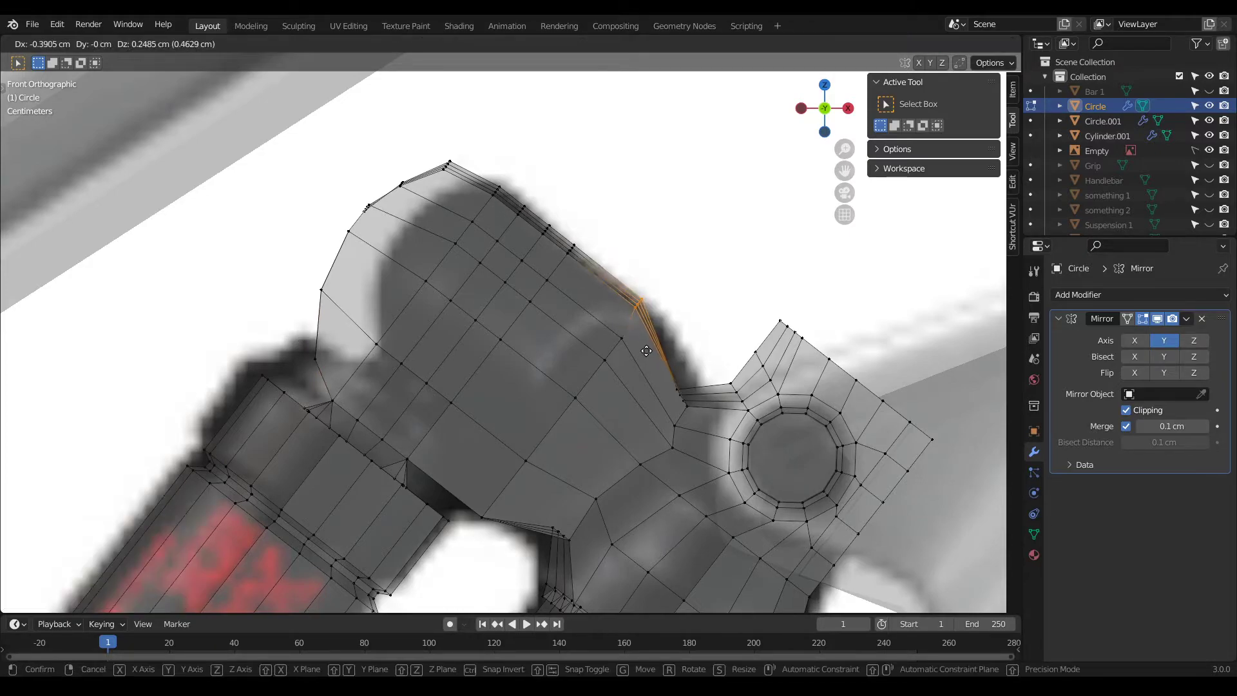
pyautogui.click(654, 361)
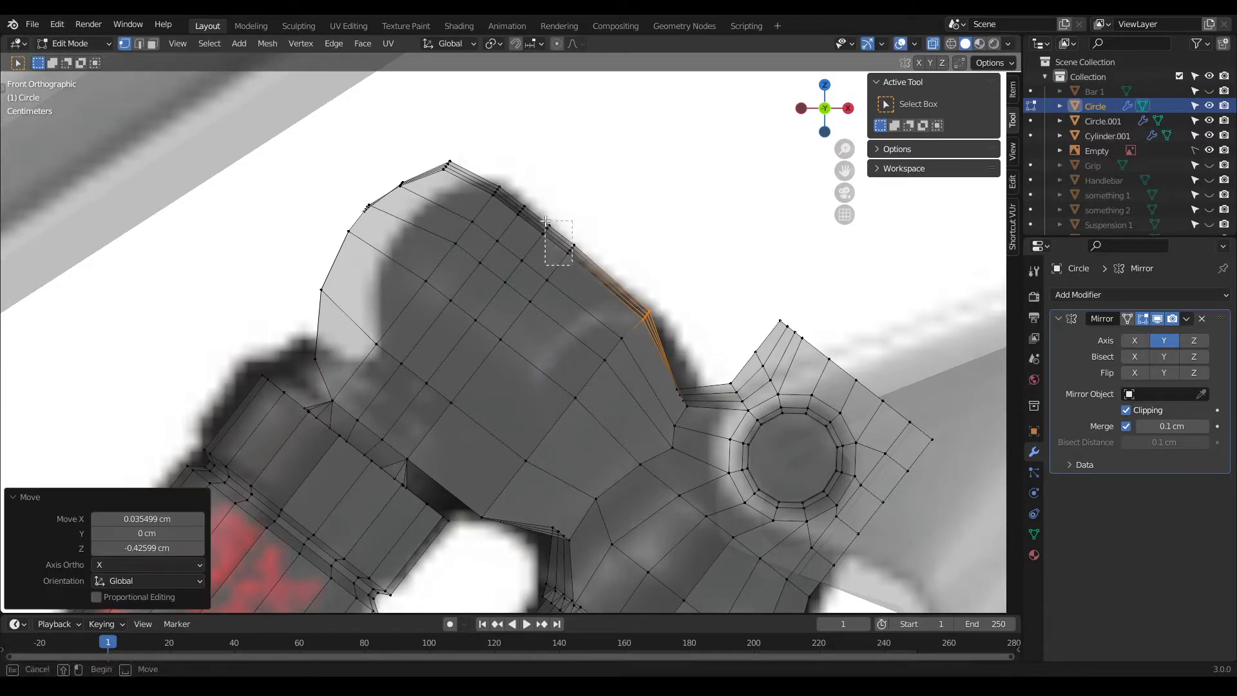
pyautogui.click(568, 252)
# Step: Select the head's lower edge loop beside the reservoir and move it about 2.4 cm along global Y
pyautogui.moveTo(491, 238); pyautogui.dragTo(541, 209, button='middle')
pyautogui.moveTo(399, 261)
pyautogui.mouseDown(button='middle')
pyautogui.moveTo(362, 292)
pyautogui.moveTo(389, 252)
pyautogui.mouseUp(button='middle')
pyautogui.scroll(3, 361, 292)
pyautogui.scroll(5, 391, 293)
pyautogui.keyDown('alt'); pyautogui.click(391, 333); pyautogui.keyUp('alt')
pyautogui.moveTo(391, 333); pyautogui.dragTo(457, 234, button='middle')
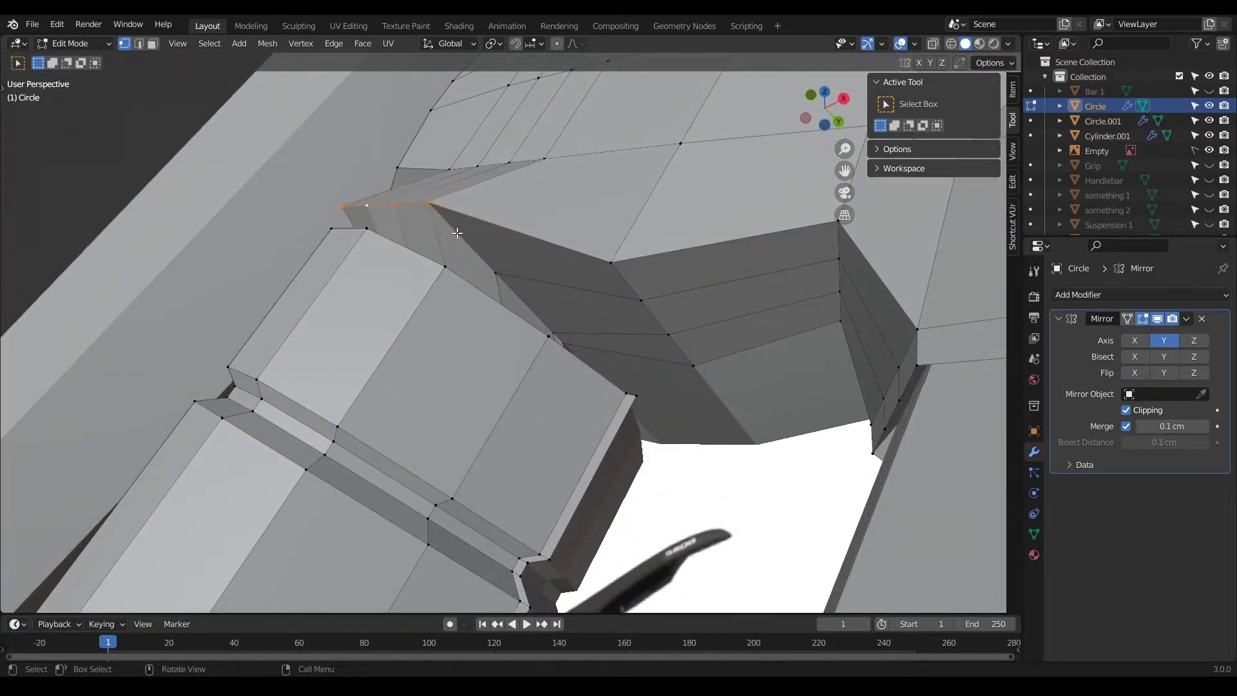
pyautogui.press('g')
pyautogui.press('y')
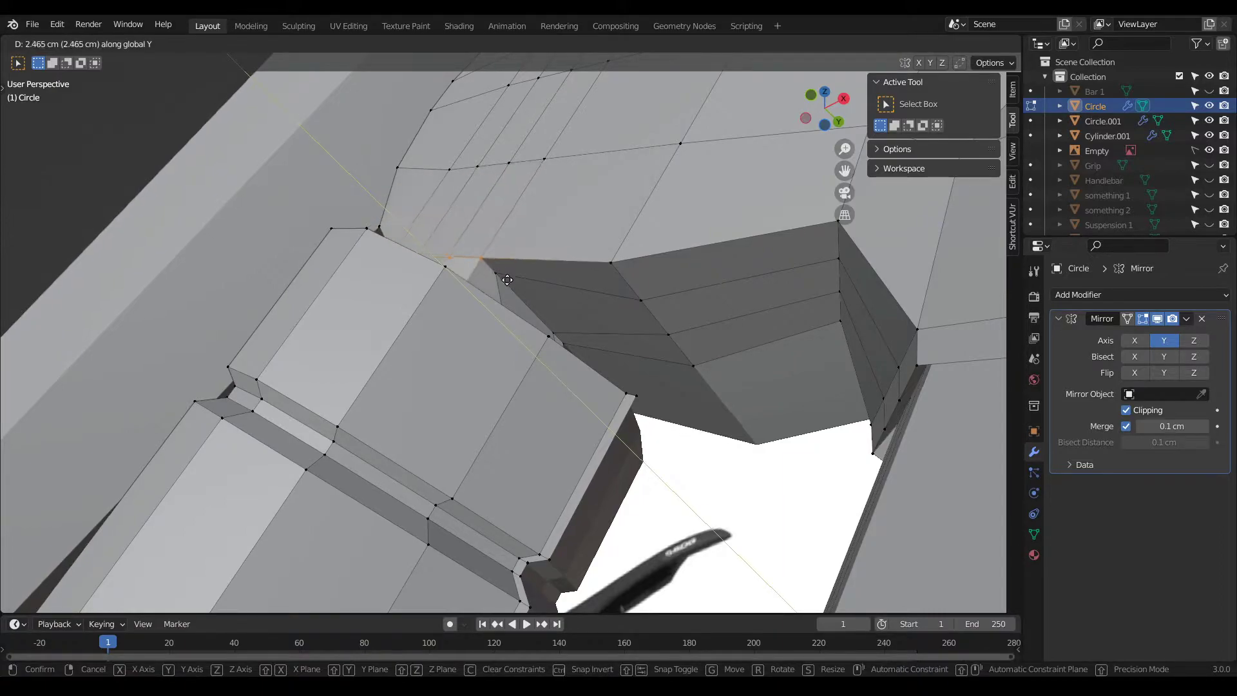
pyautogui.click(503, 280)
# Step: Select the two edge loops nearest the shock head's outer side and move them about 1.11 cm along global Y
pyautogui.moveTo(503, 279); pyautogui.dragTo(629, 364, button='middle')
pyautogui.keyDown('alt'); pyautogui.click(585, 238); pyautogui.keyUp('alt')
pyautogui.moveTo(602, 188); pyautogui.dragTo(635, 193, button='middle')
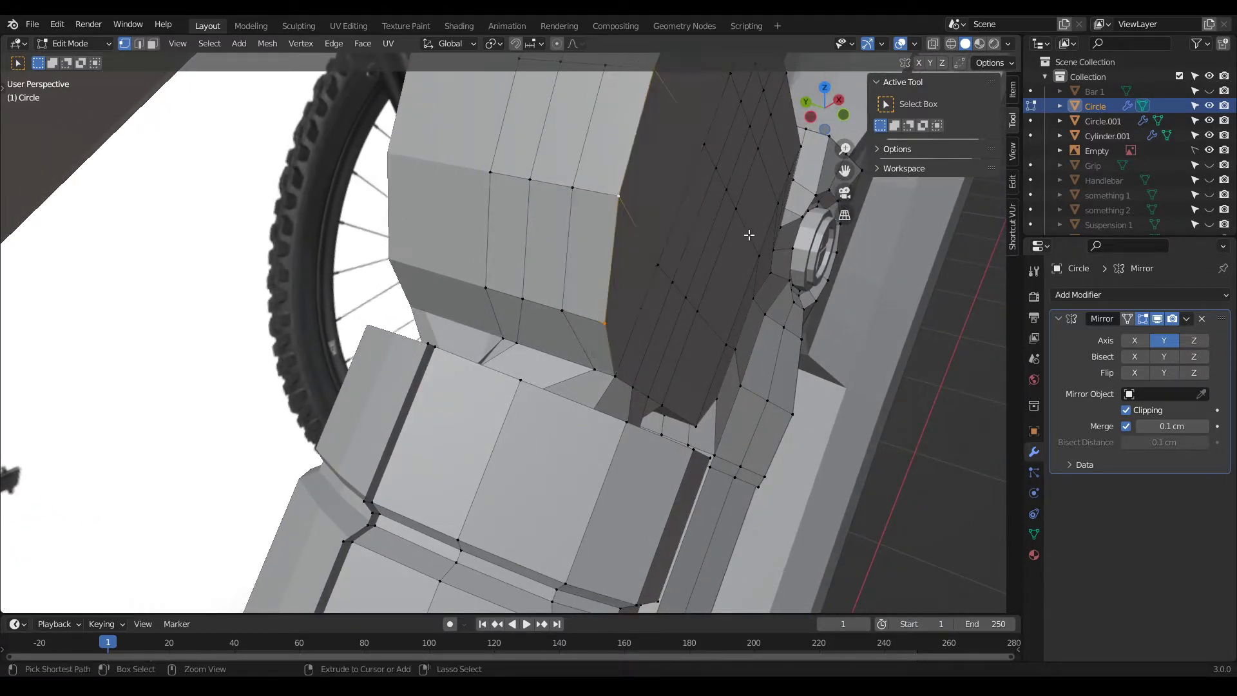
pyautogui.press('g')
pyautogui.press('y')
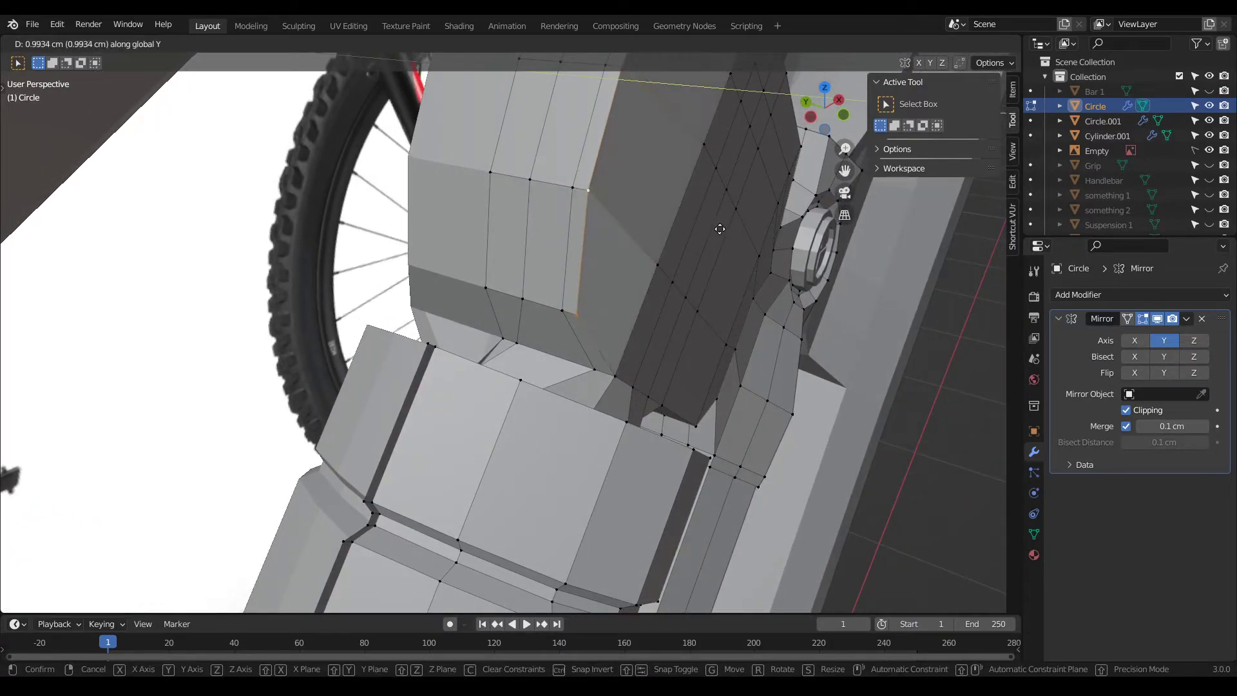
pyautogui.click(602, 212)
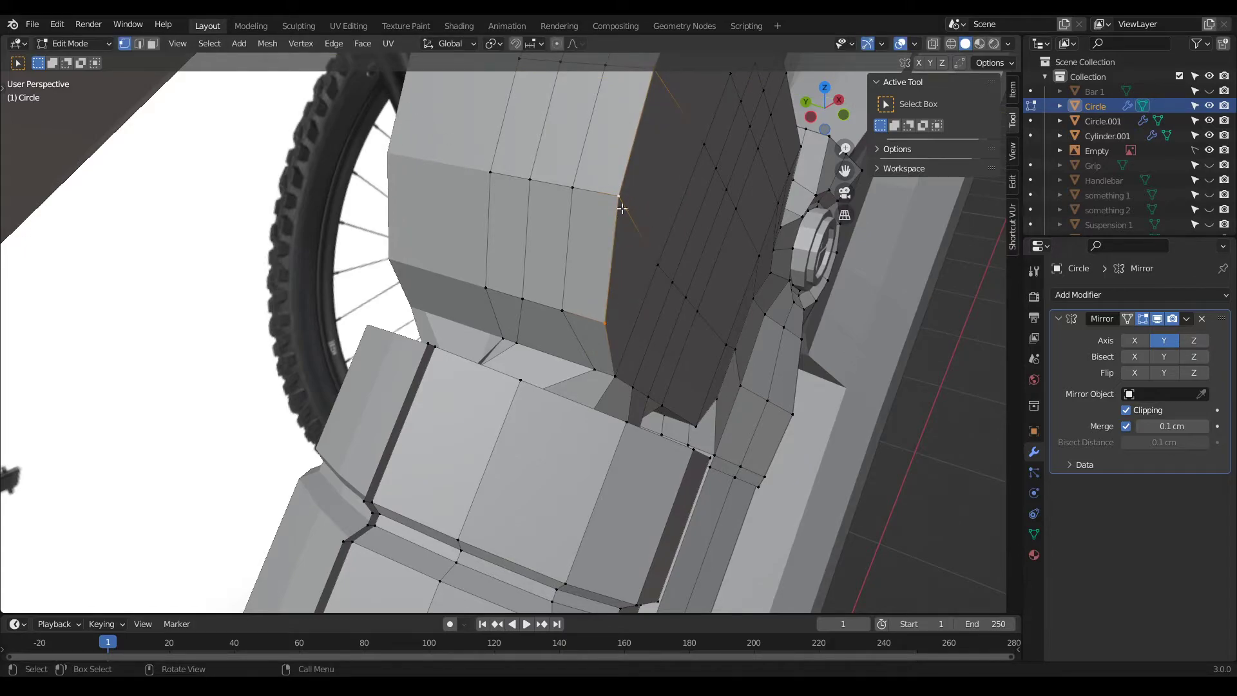
pyautogui.press('g')
pyautogui.press('y')
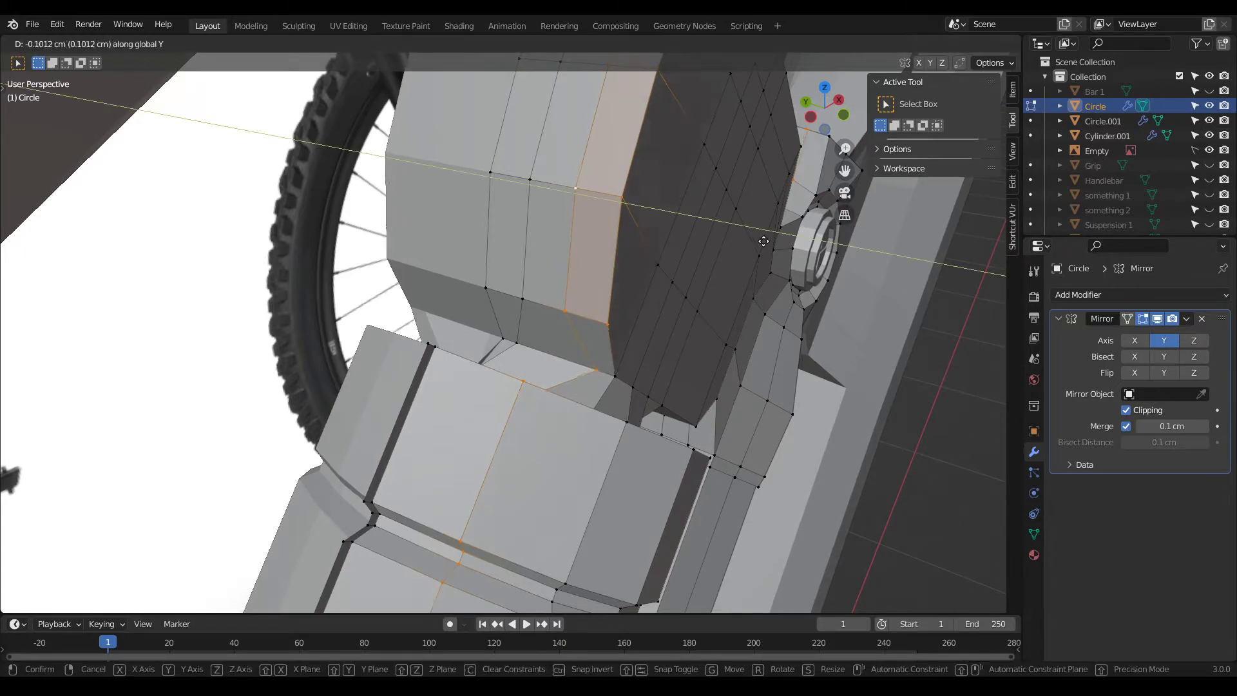
pyautogui.click(725, 232)
# Step: Try to move the head's next inner edge loop about 0.7 cm along local Y, and undo the move
pyautogui.moveTo(636, 259); pyautogui.dragTo(520, 227, button='middle')
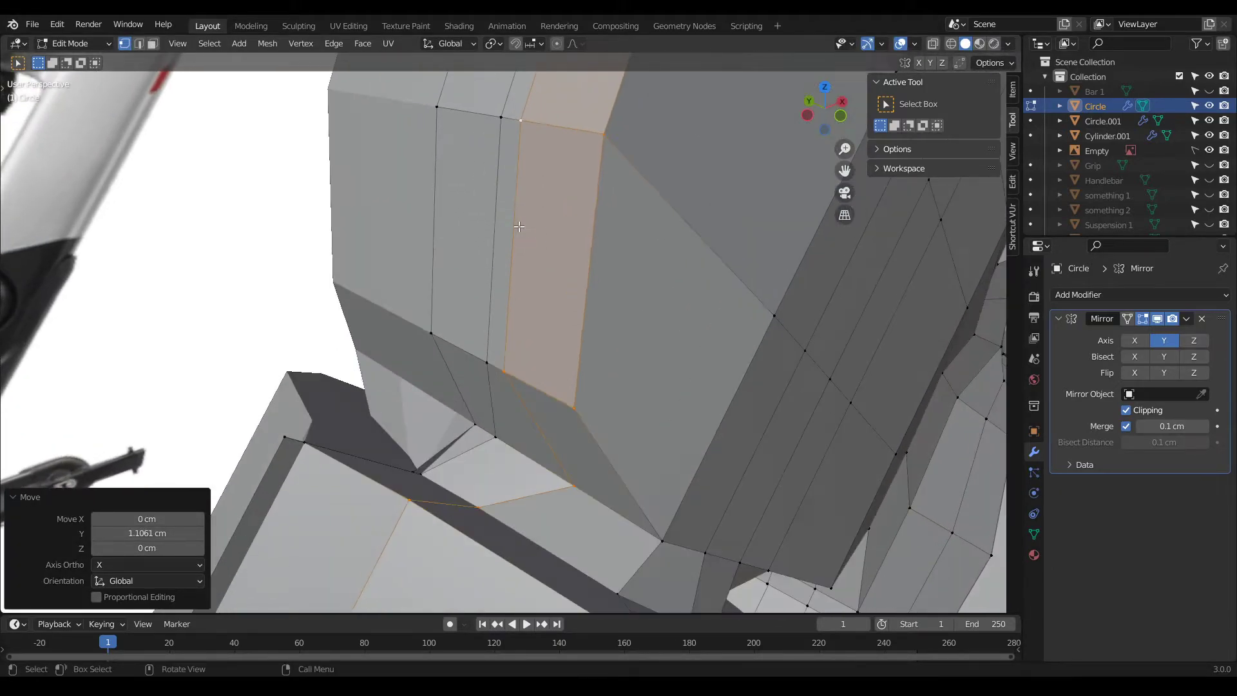
pyautogui.keyDown('alt'); pyautogui.click(495, 237); pyautogui.keyUp('alt')
pyautogui.press('g')
pyautogui.press('y')
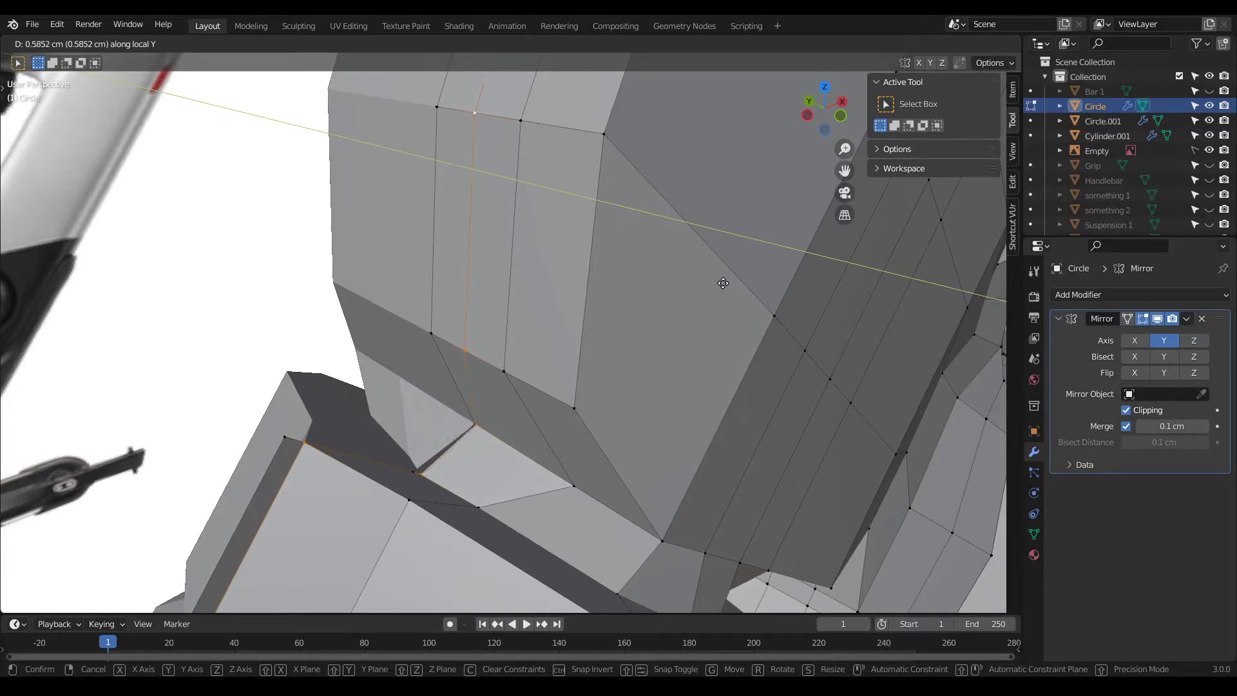
pyautogui.click(720, 280)
pyautogui.scroll(-5, 567, 261)
pyautogui.moveTo(489, 267)
pyautogui.mouseDown(button='middle')
pyautogui.moveTo(545, 272)
pyautogui.moveTo(509, 270)
pyautogui.mouseUp(button='middle')
pyautogui.scroll(6, 542, 273)
pyautogui.scroll(-6, 503, 277)
pyautogui.scroll(3, 475, 309)
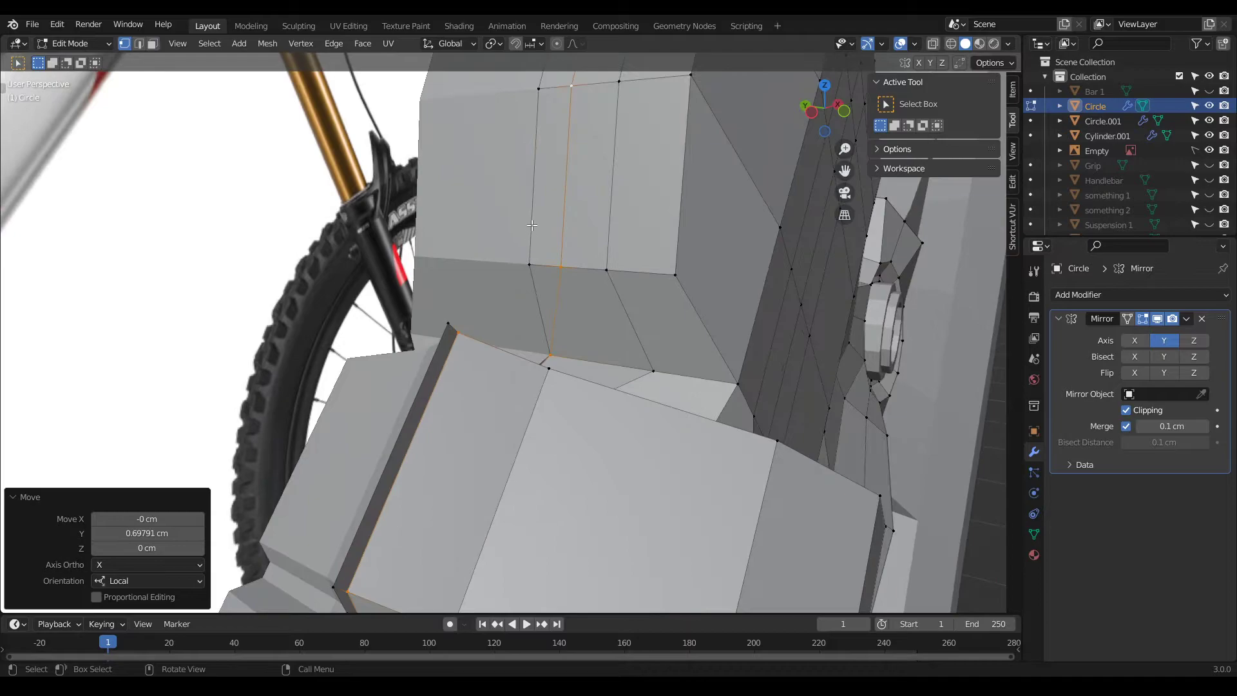
pyautogui.hotkey('ctrl', 'z')
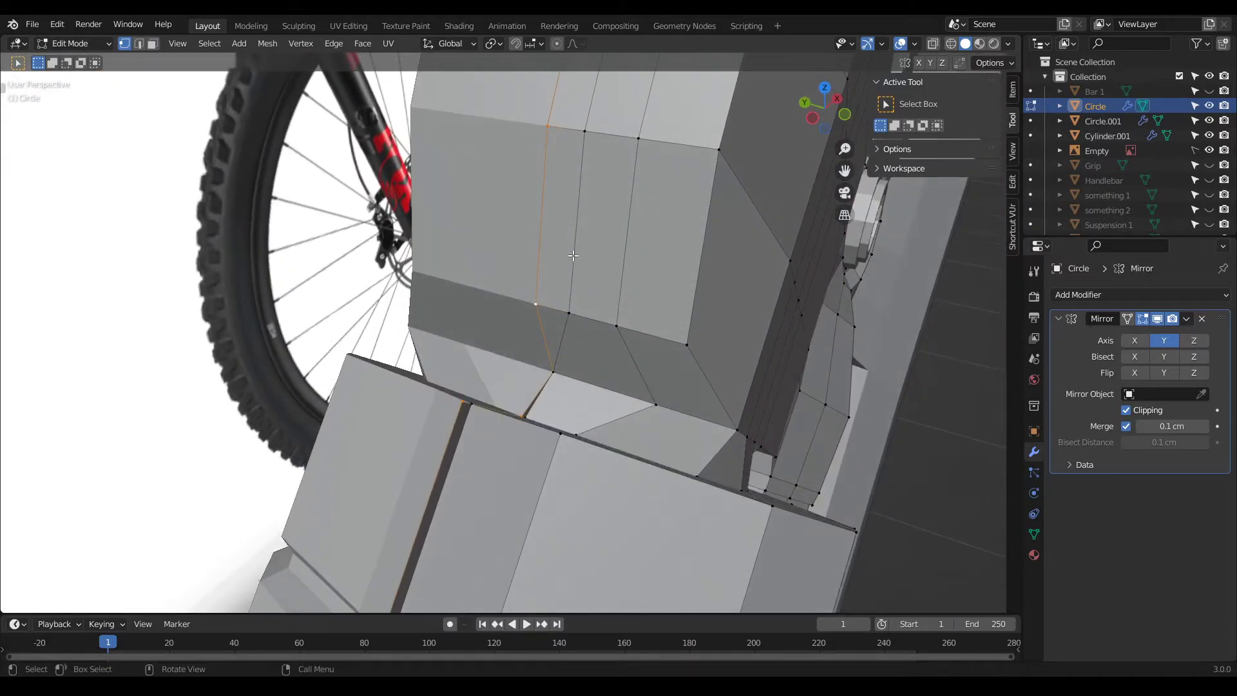
# Step: Try to edge-slide the same inner loop on the shock head, and undo the slide
pyautogui.press('g')
pyautogui.press('g')
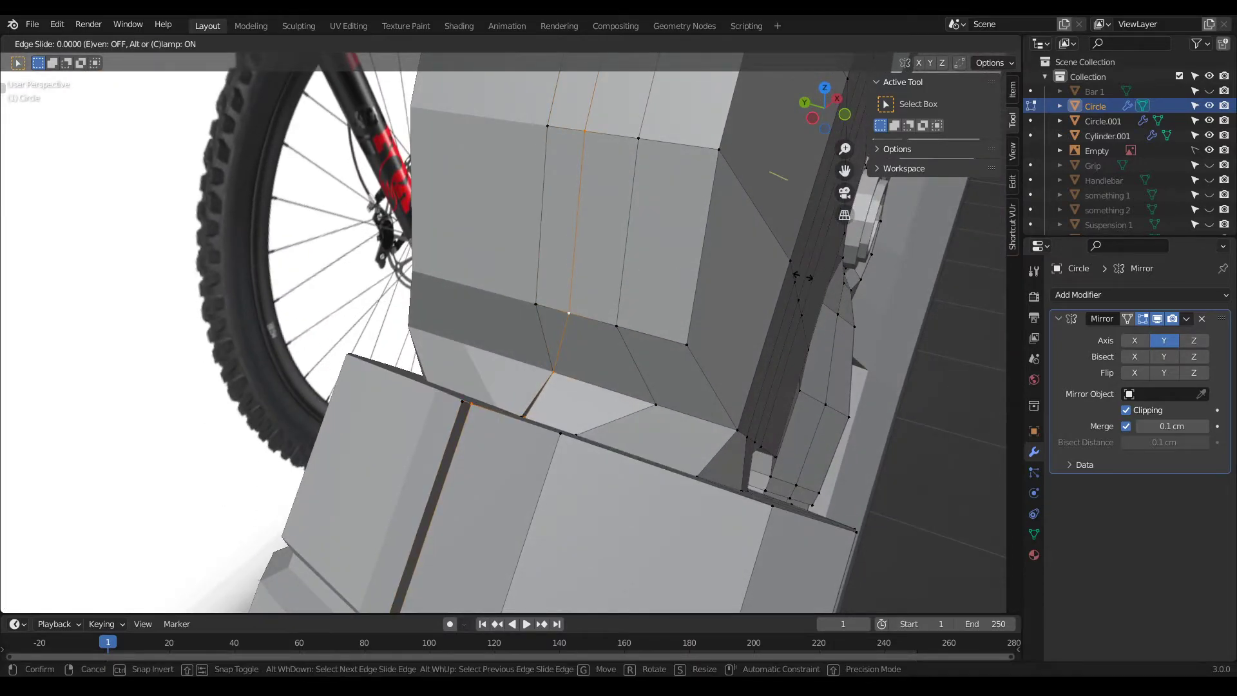
pyautogui.click(702, 252)
pyautogui.moveTo(702, 253); pyautogui.dragTo(613, 251, button='middle')
pyautogui.moveTo(733, 322); pyautogui.dragTo(494, 196, button='middle')
pyautogui.hotkey('ctrl', 'z')
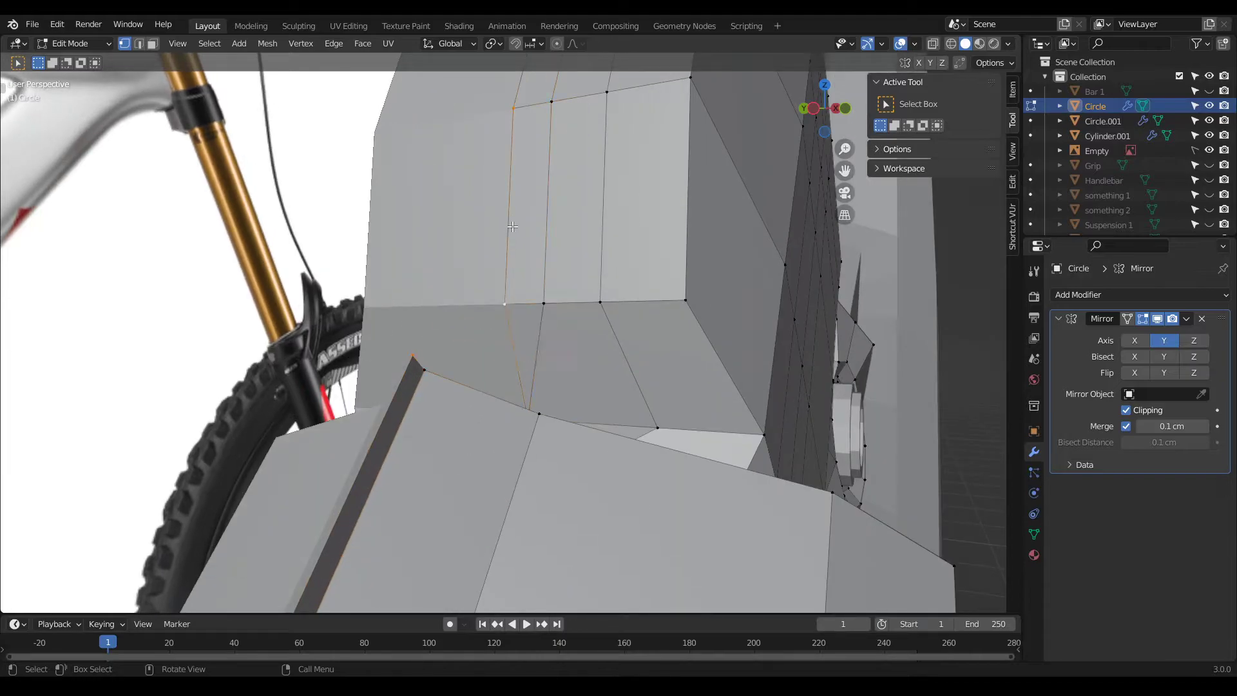
# Step: Delete the redundant innermost edge loop on the shock head, and move the remaining inner loop about 1.41 cm along global Y
pyautogui.press('x')
pyautogui.click(480, 212)
pyautogui.moveTo(481, 212); pyautogui.dragTo(713, 317, button='middle')
pyautogui.keyDown('alt'); pyautogui.click(720, 264); pyautogui.keyUp('alt')
pyautogui.scroll(-6, 684, 268)
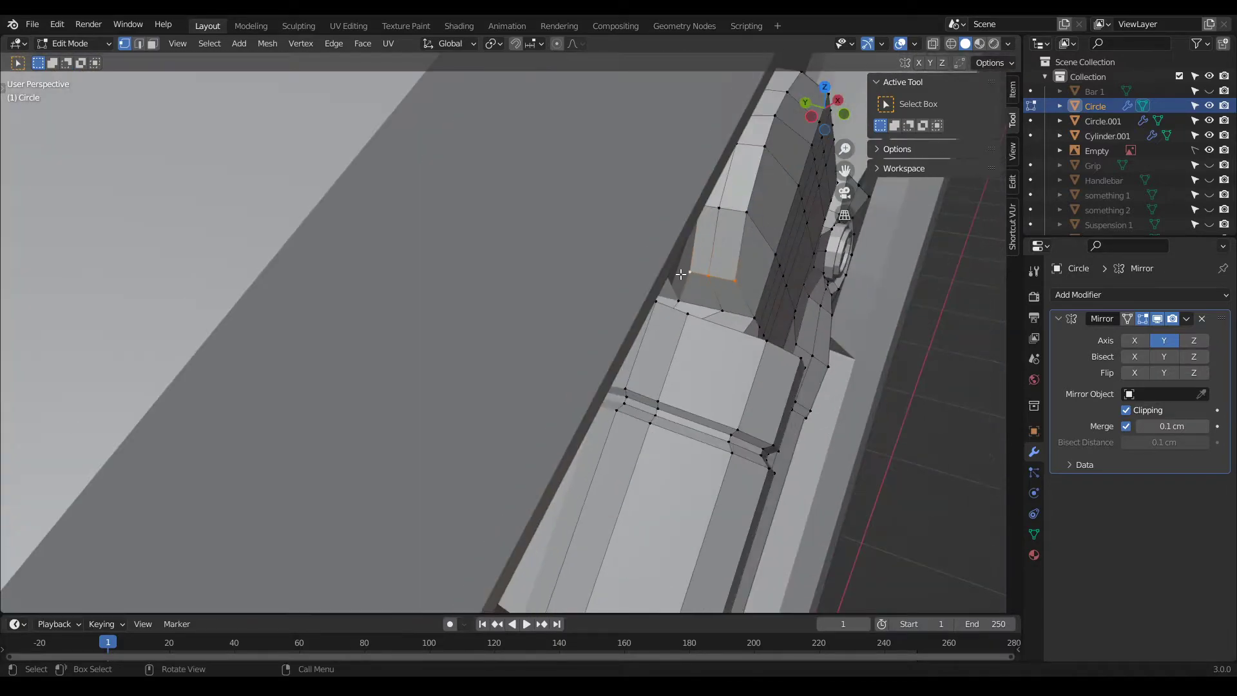
pyautogui.scroll(3, 681, 250)
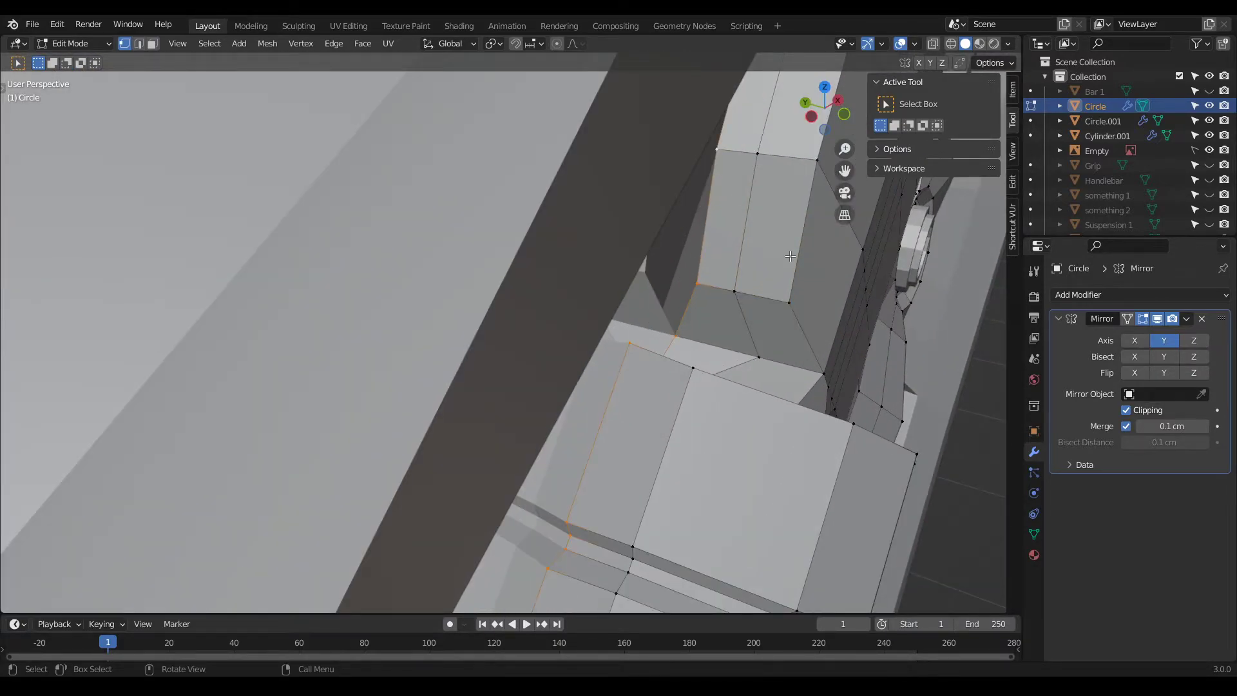
pyautogui.press('g')
pyautogui.press('y')
pyautogui.click(849, 264)
# Step: Fill the reservoir canister's open end with a face and vertex-slide its rim vertex by a factor of 0.051
pyautogui.moveTo(849, 264); pyautogui.dragTo(503, 275, button='middle')
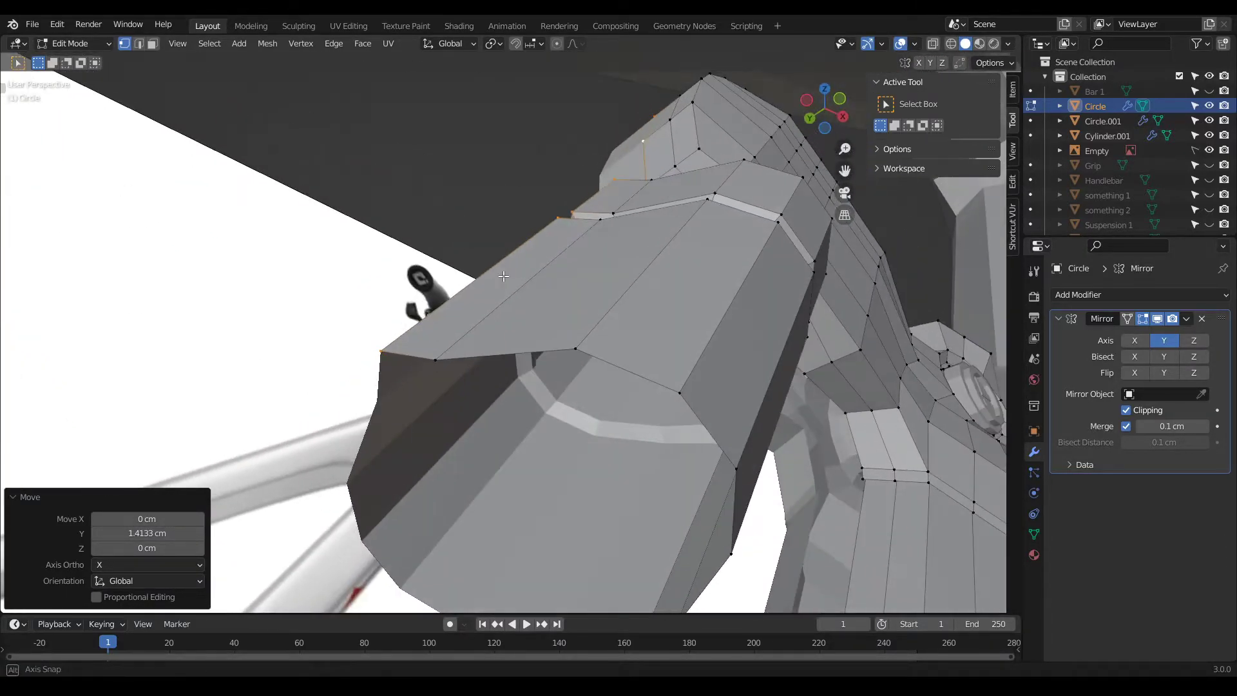
pyautogui.keyDown('alt'); pyautogui.click(462, 358); pyautogui.keyUp('alt')
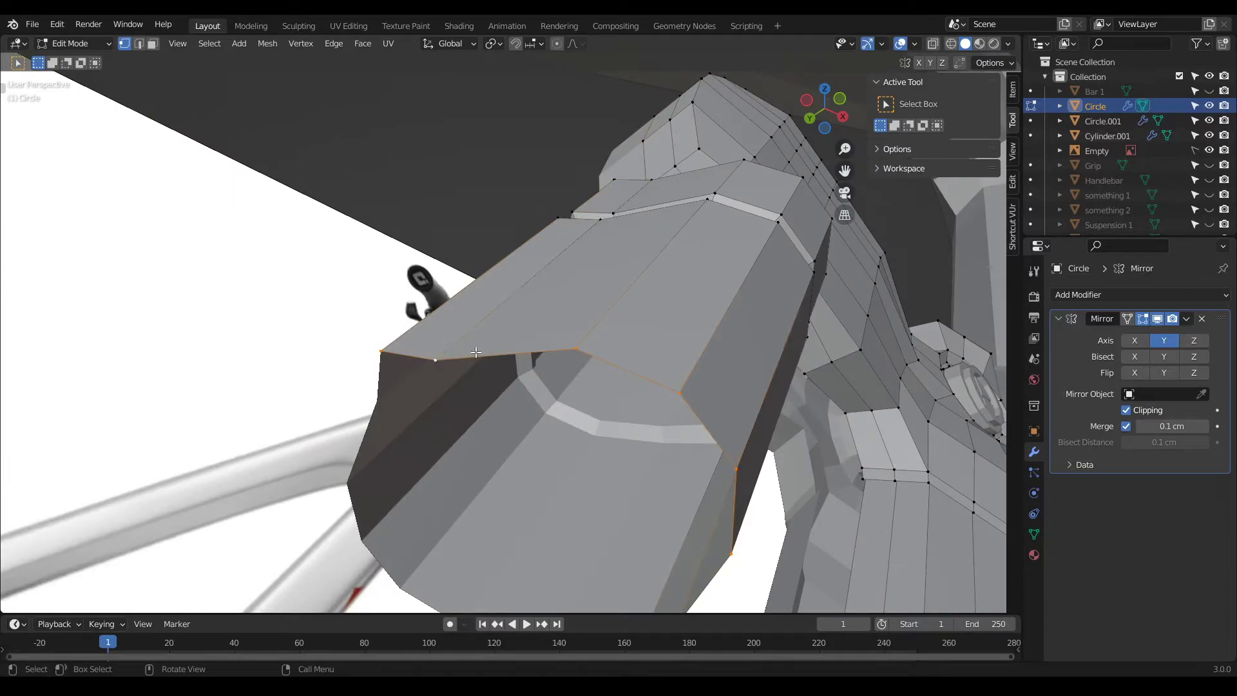
pyautogui.press('f')
pyautogui.moveTo(475, 352); pyautogui.dragTo(524, 352, button='middle')
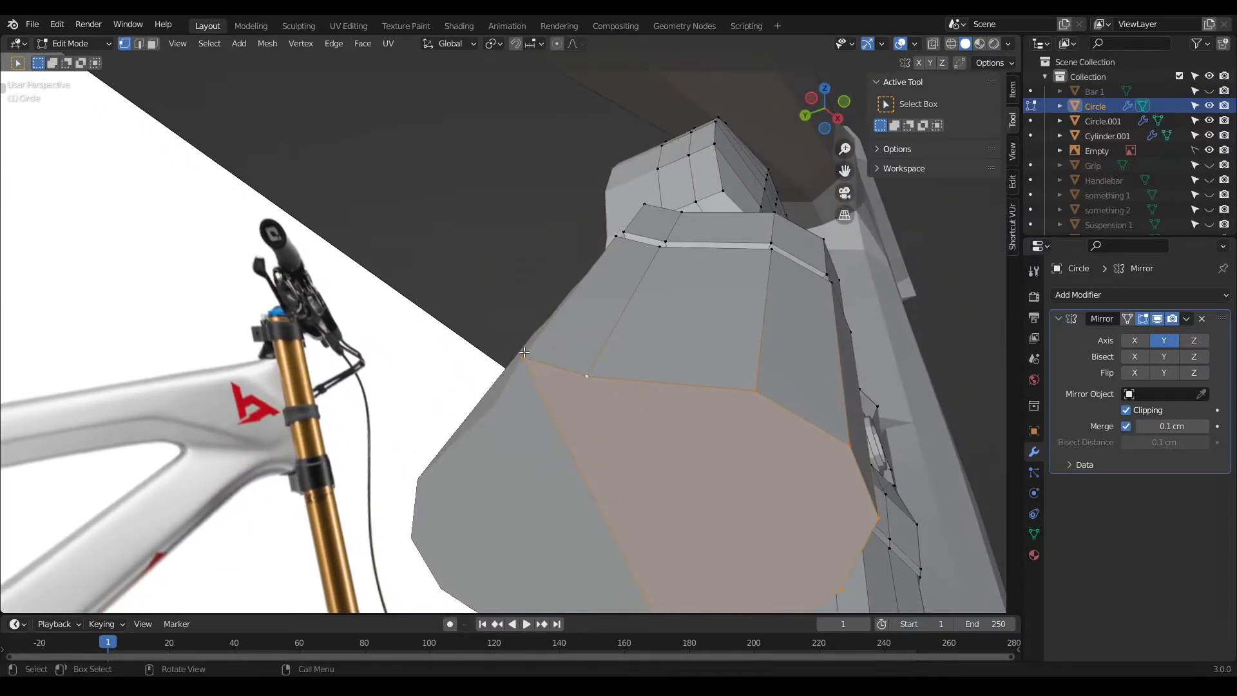
pyautogui.press('g')
pyautogui.press('g')
pyautogui.click(532, 371)
pyautogui.moveTo(532, 371); pyautogui.dragTo(534, 322, button='middle')
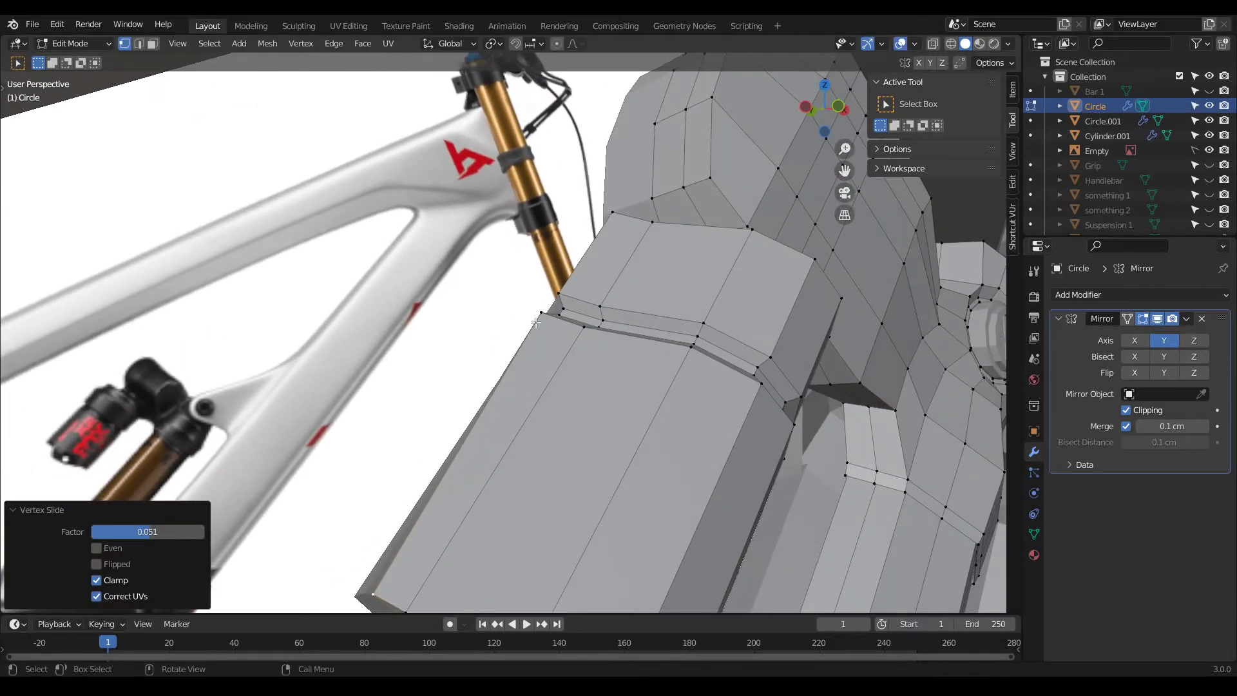
# Step: Slide the vertices on the canister body's rim beside the groove along their edges to even out the seam
pyautogui.keyDown('alt'); pyautogui.click(538, 315); pyautogui.keyUp('alt')
pyautogui.scroll(4, 549, 320)
pyautogui.press('g')
pyautogui.press('g')
pyautogui.click(567, 323)
pyautogui.moveTo(566, 323); pyautogui.dragTo(313, 313, button='middle')
pyautogui.press('g')
pyautogui.press('g')
pyautogui.click(588, 366)
# Step: Vertex-slide the groove's outer corner vertex by about 0.4, and finish the seam with another vertex slide at factor 0.415
pyautogui.keyDown('alt'); pyautogui.click(310, 310); pyautogui.keyUp('alt')
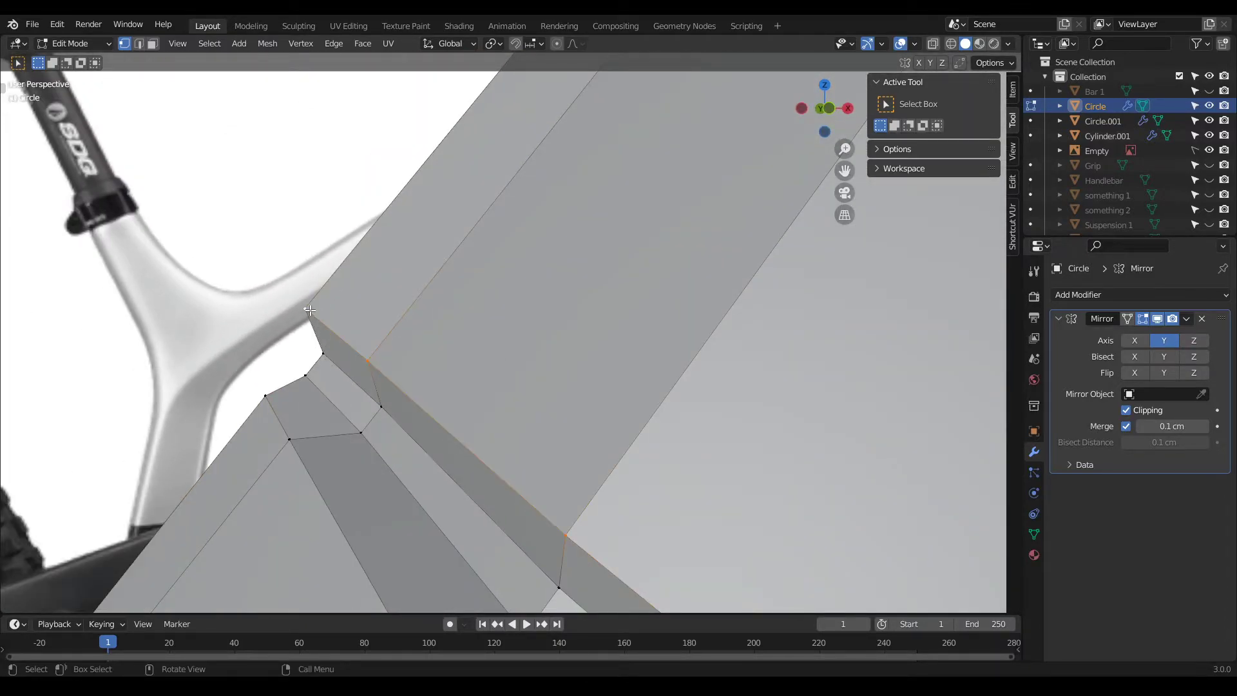
pyautogui.press('g')
pyautogui.press('g')
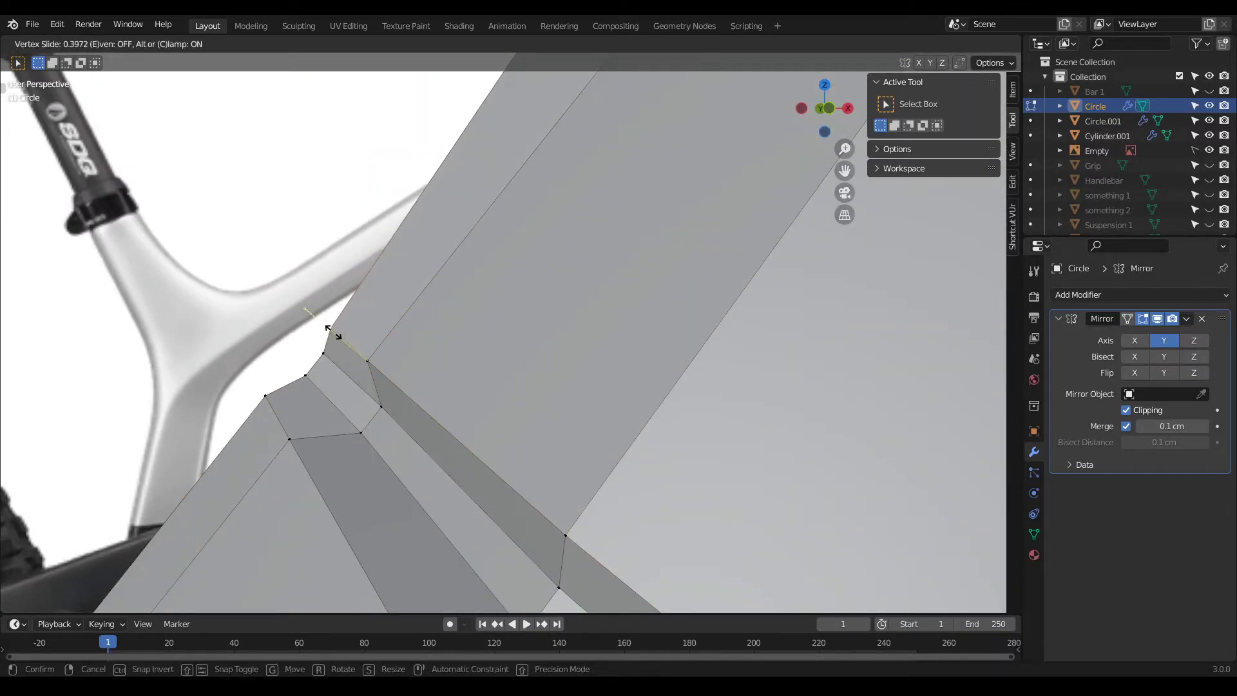
pyautogui.click(332, 332)
pyautogui.moveTo(331, 332); pyautogui.dragTo(574, 288, button='middle')
pyautogui.press('g')
pyautogui.press('g')
pyautogui.click(523, 240)
# Step: Examine the shape of the shock head, canister and shaft from several angles against the reference bike
pyautogui.scroll(-8, 593, 232)
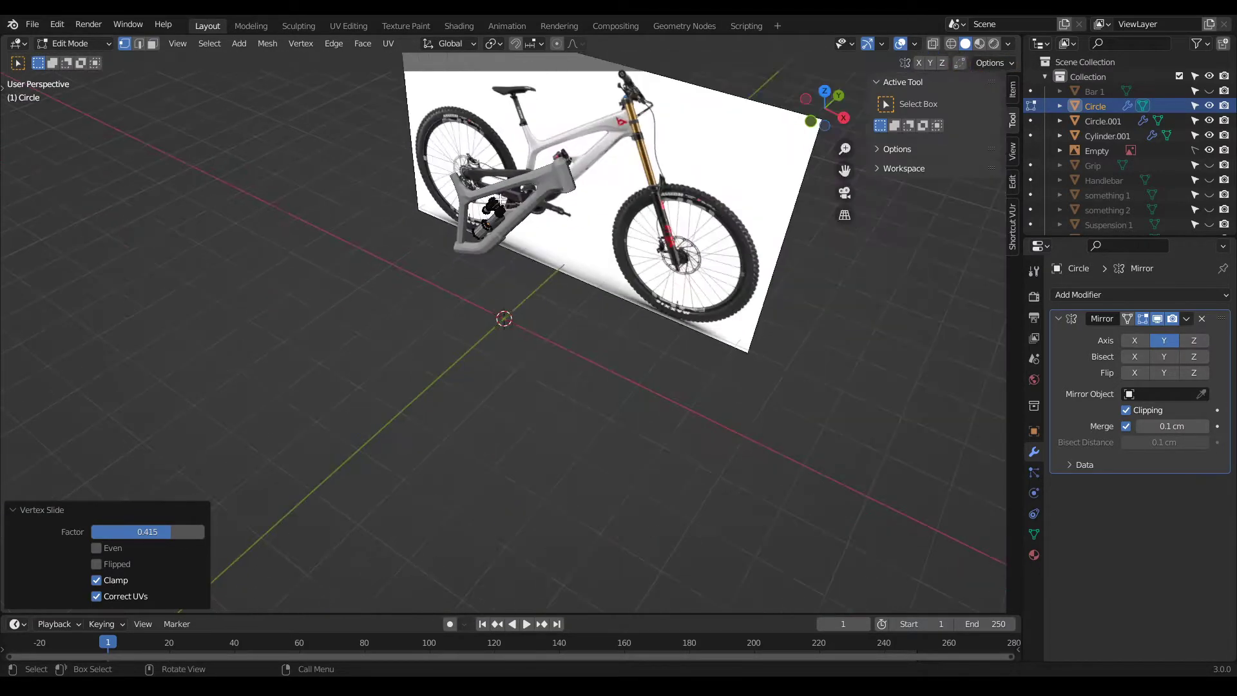
pyautogui.press('Tab')
pyautogui.scroll(6, 492, 171)
pyautogui.scroll(5, 493, 170)
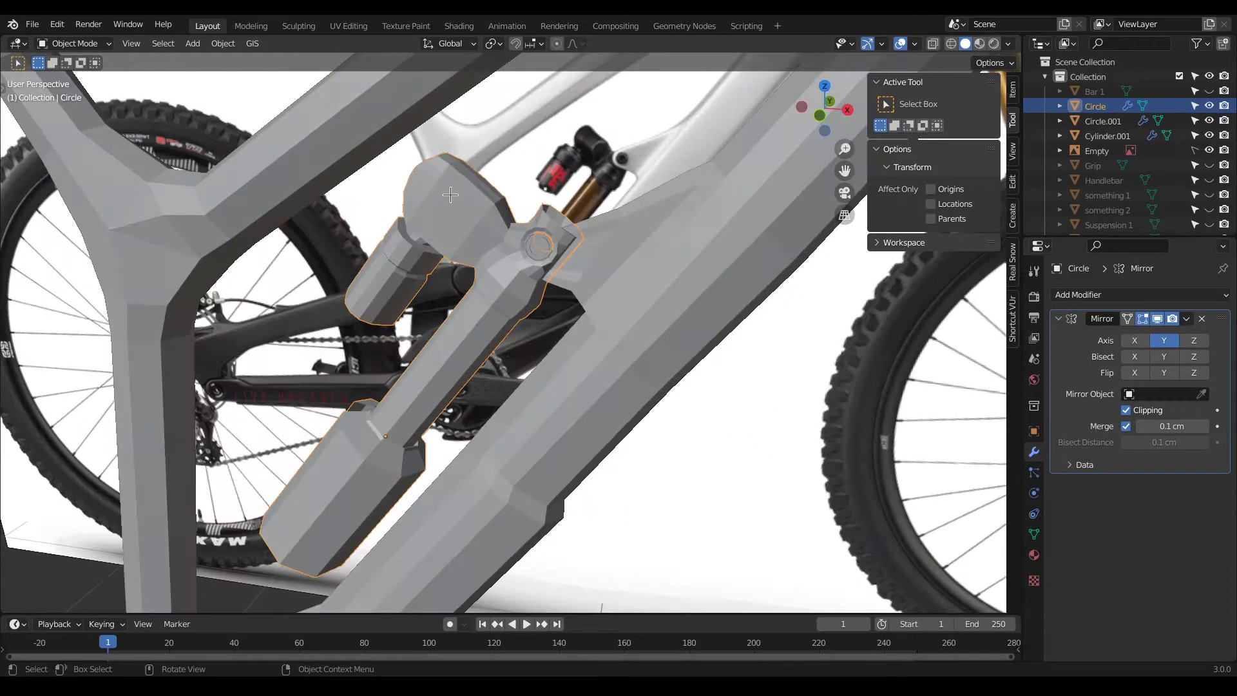
pyautogui.press('Tab')
pyautogui.scroll(4, 496, 171)
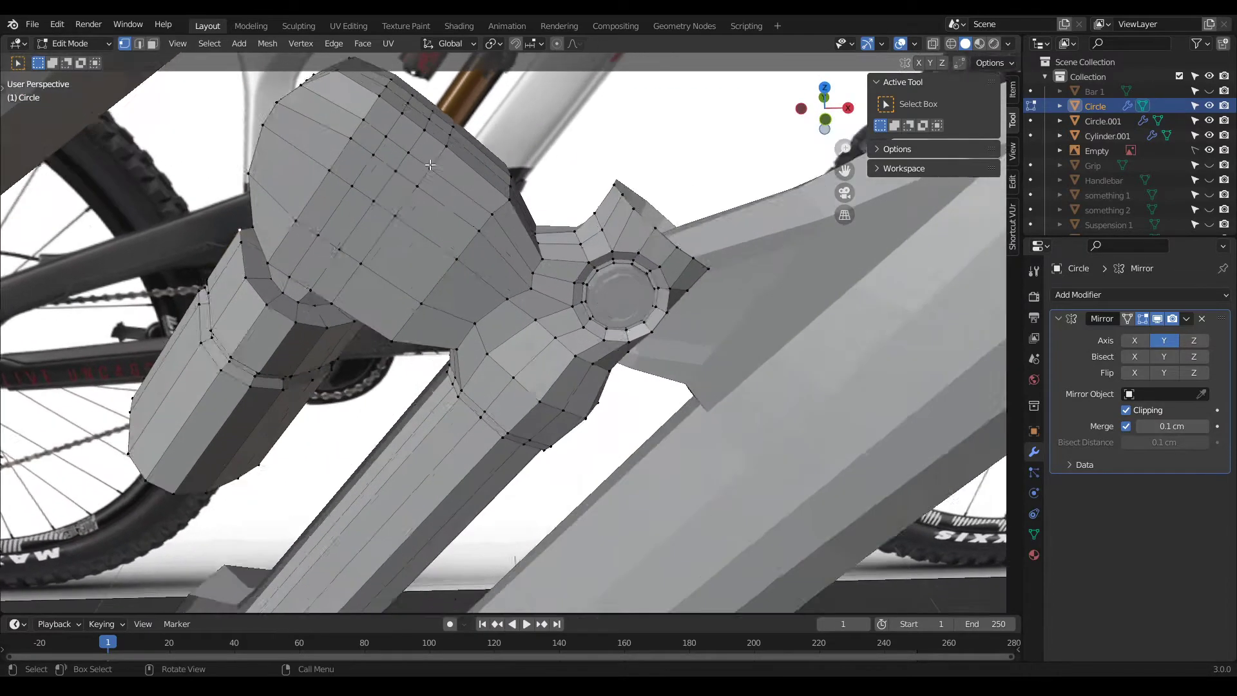
pyautogui.moveTo(368, 230); pyautogui.dragTo(777, 161, button='middle')
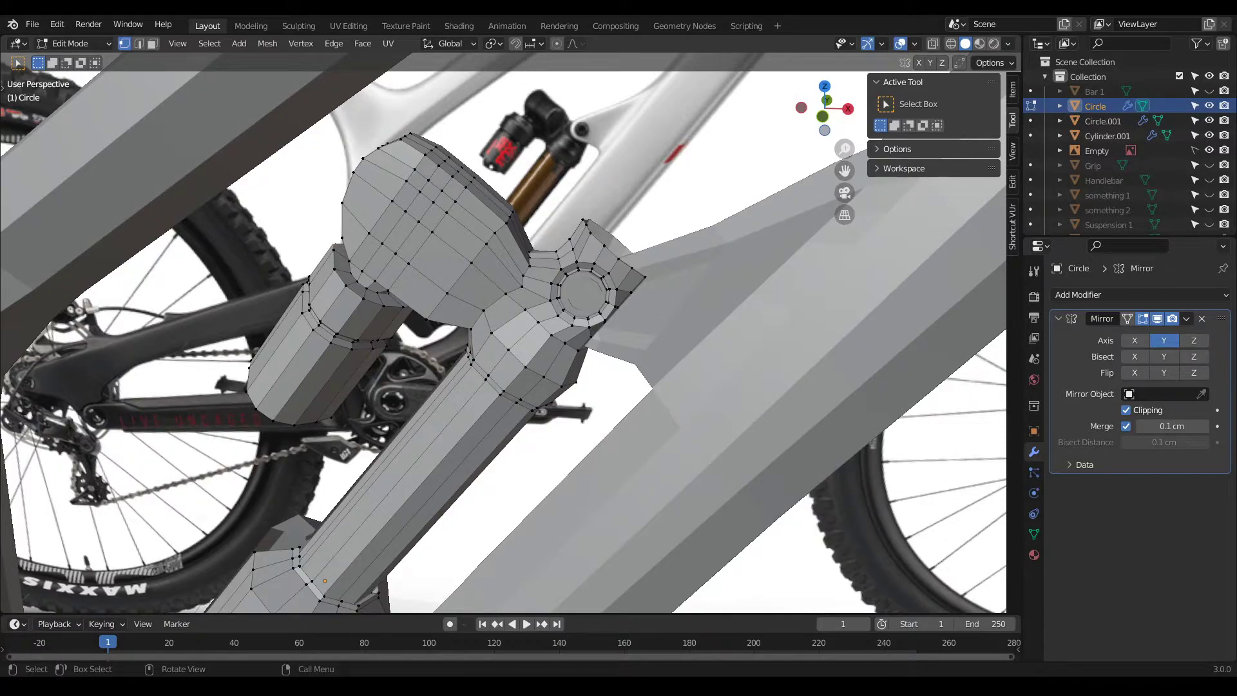
pyautogui.moveTo(688, 236); pyautogui.dragTo(283, 263, button='middle')
pyautogui.moveTo(540, 277); pyautogui.dragTo(484, 186, button='middle')
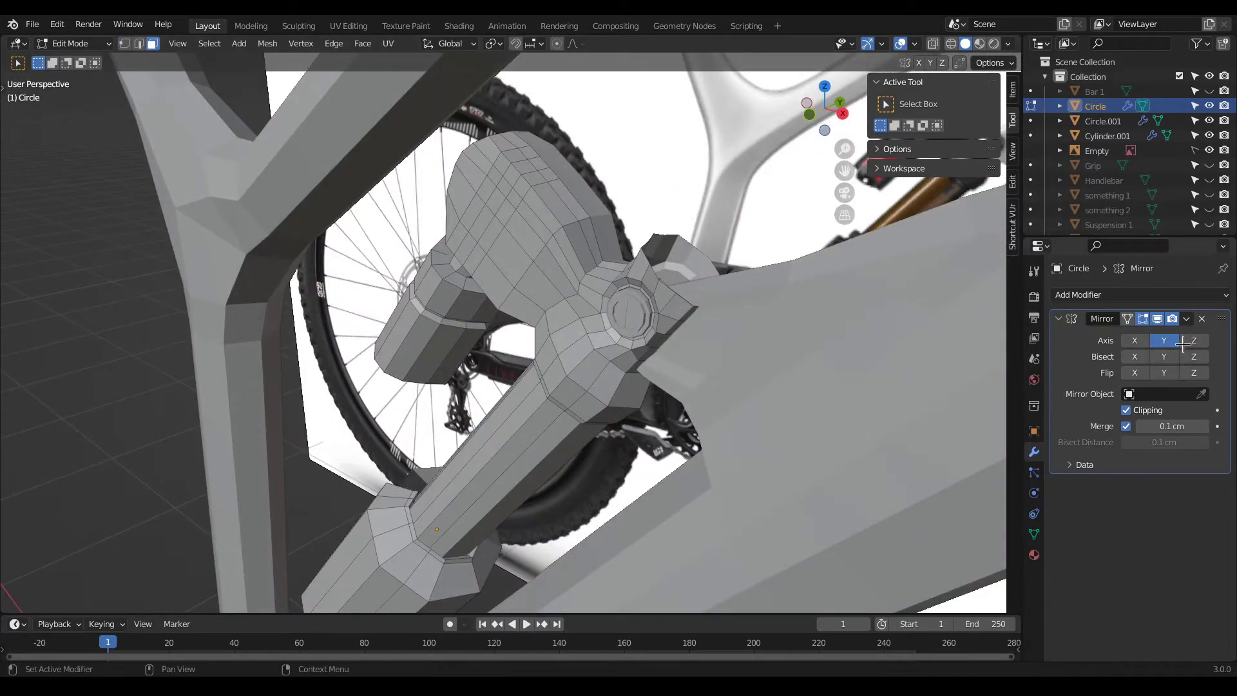
# Step: Apply the shock's Mirror modifier in Object Mode
pyautogui.click(1186, 319)
pyautogui.press('Tab')
pyautogui.click(1186, 320)
pyautogui.click(1160, 335)
# Step: Select the block of small side faces near the shock head's outer end and extrude it about 5.8 cm along global Y
pyautogui.moveTo(618, 259); pyautogui.dragTo(381, 246, button='middle')
pyautogui.press('Tab')
pyautogui.moveTo(651, 254); pyautogui.dragTo(575, 312)
pyautogui.moveTo(575, 311); pyautogui.dragTo(805, 348, button='middle')
pyautogui.press('e')
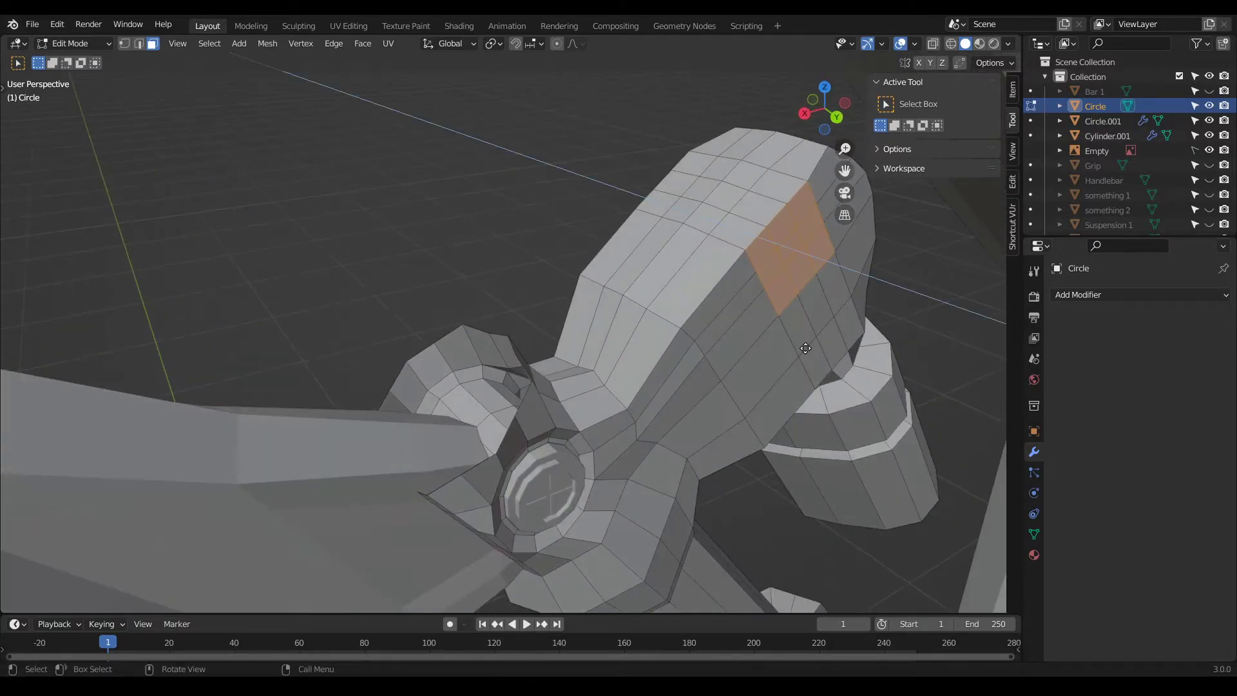
pyautogui.rightClick(875, 378)
pyautogui.press('g')
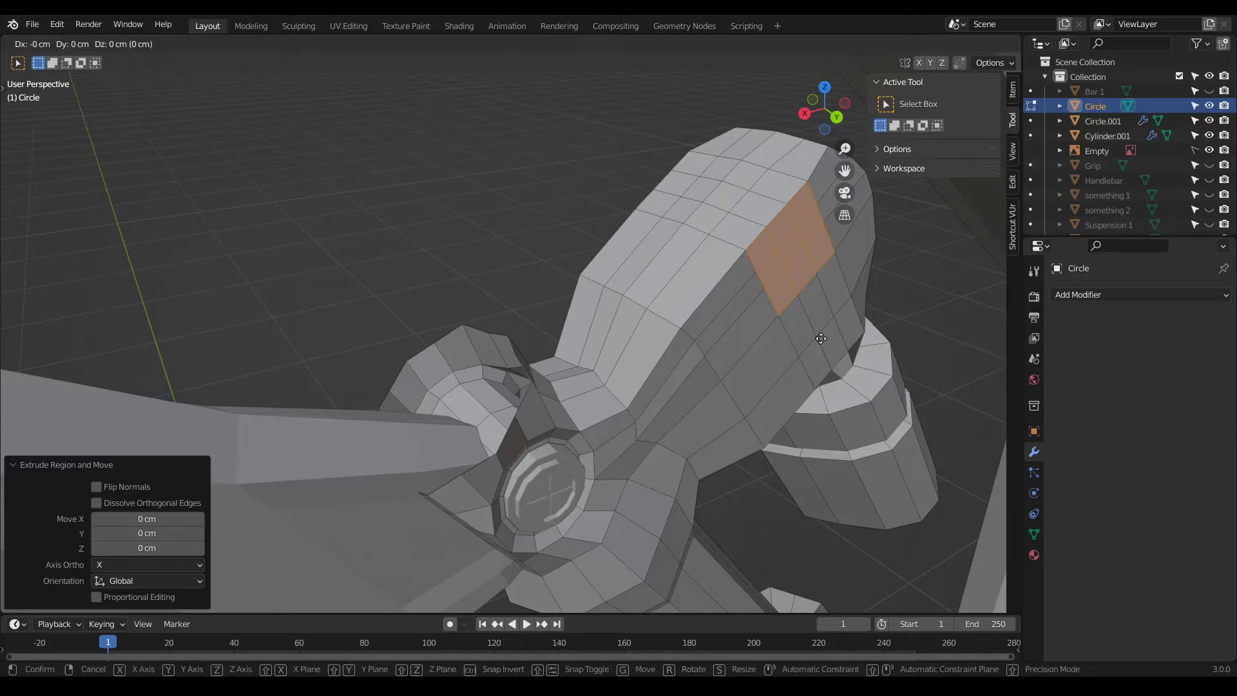
pyautogui.press('y')
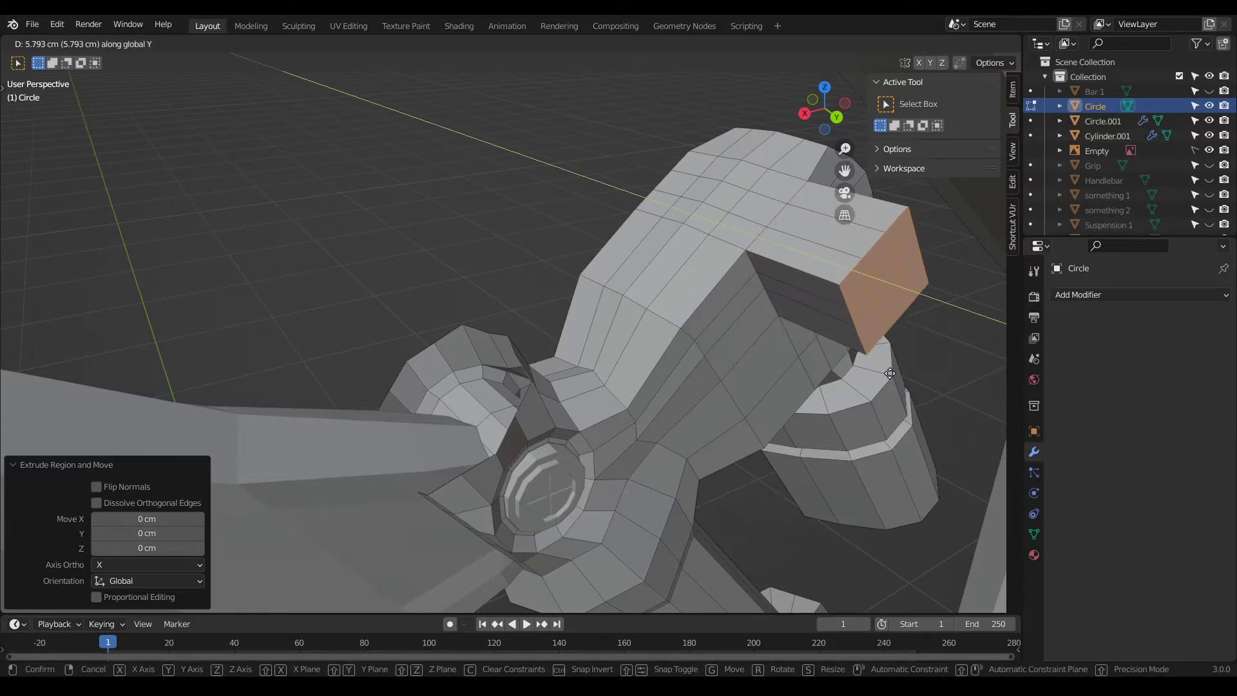
pyautogui.click(890, 374)
# Step: Round the extruded end faces with LoopTools Circle and scale them to 0.973
pyautogui.rightClick(895, 312)
pyautogui.click(960, 329)
pyautogui.moveTo(941, 326); pyautogui.dragTo(751, 264, button='middle')
pyautogui.press('s')
pyautogui.click(844, 312)
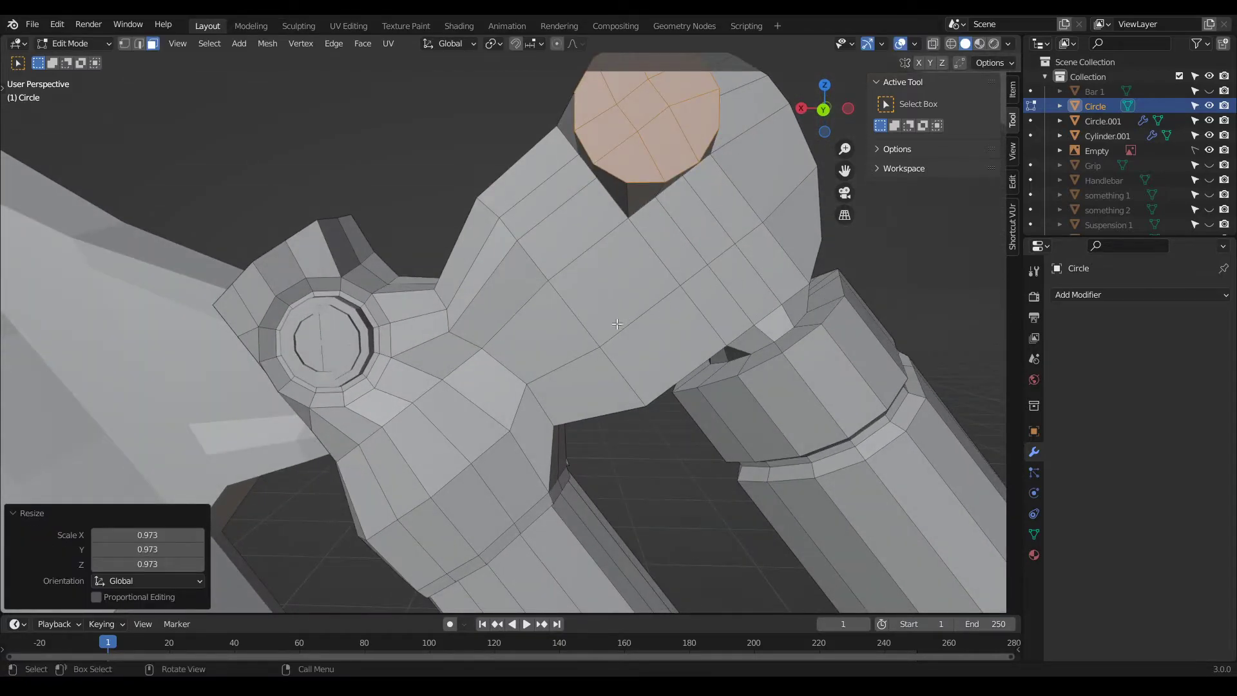
# Step: Extrude the large side face between the round boss and the mounting eye outward, and apply LoopTools Circle to it
pyautogui.click(587, 295)
pyautogui.moveTo(587, 295); pyautogui.dragTo(753, 306, button='middle')
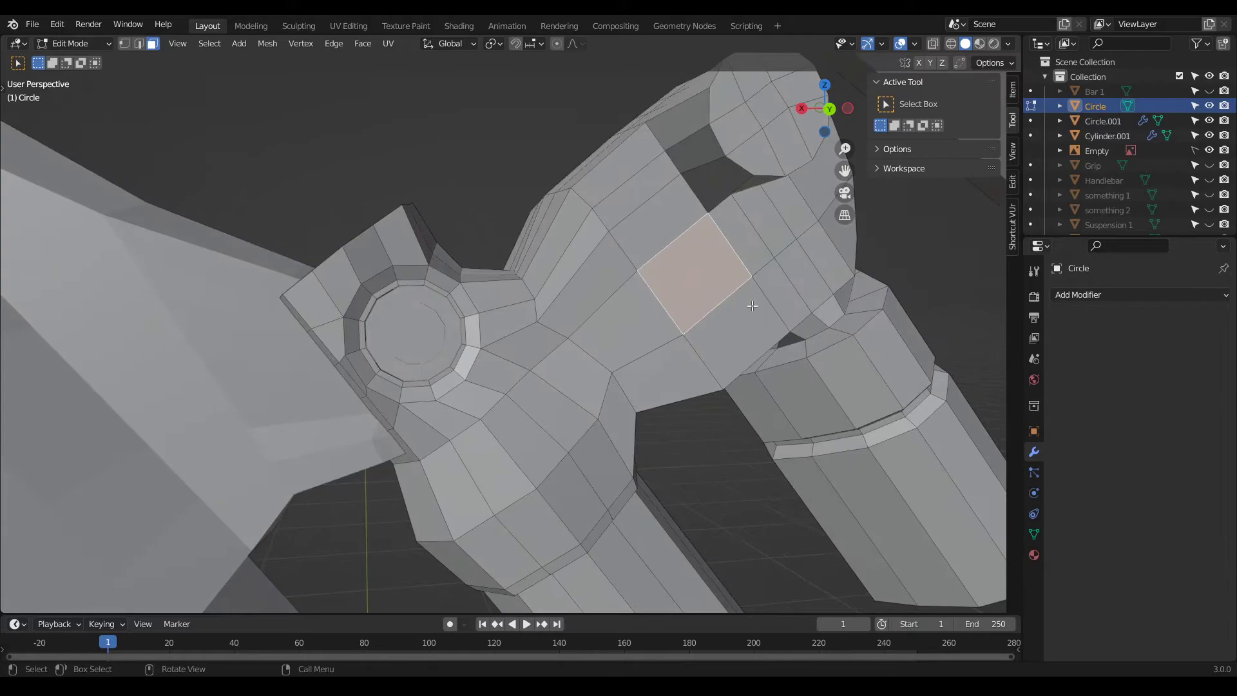
pyautogui.press('e')
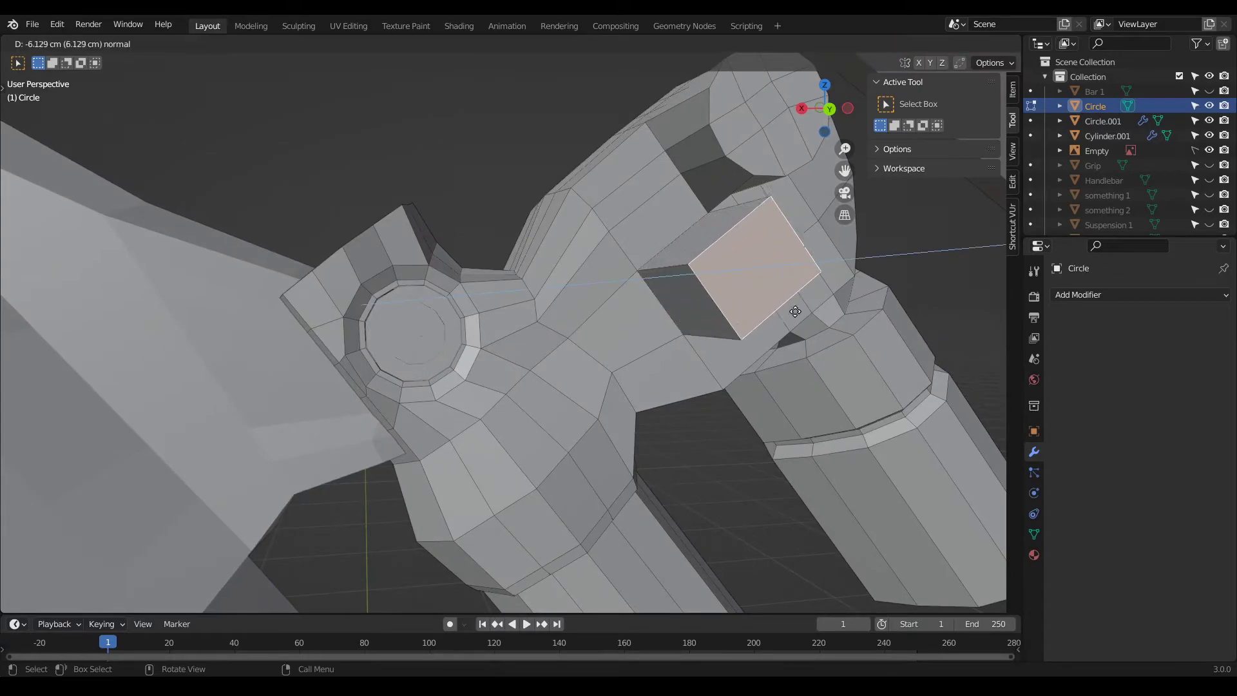
pyautogui.click(831, 321)
pyautogui.rightClick(833, 322)
pyautogui.moveTo(832, 322)
pyautogui.click(877, 329)
pyautogui.moveTo(876, 330); pyautogui.dragTo(671, 319, button='middle')
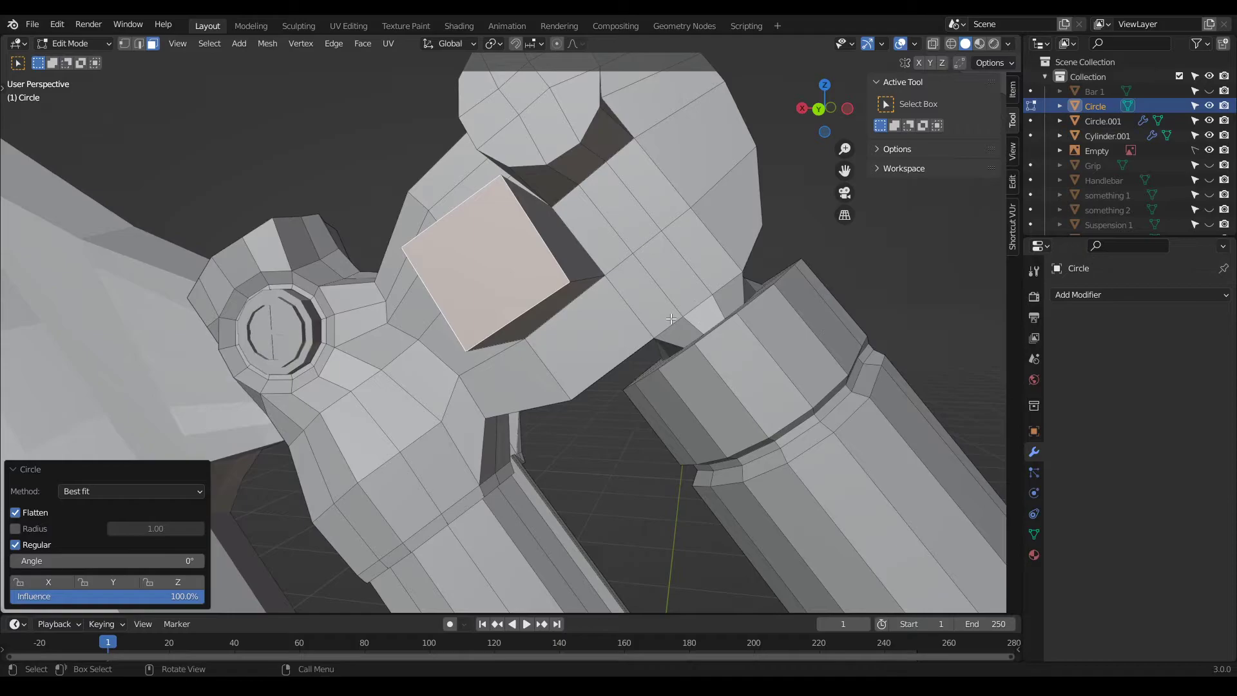
# Step: Add two loop cuts in each direction across the extruded square block, keeping them evenly spaced
pyautogui.scroll(1, 464, 212)
pyautogui.click(463, 212)
pyautogui.rightClick(464, 212)
pyautogui.hotkey('ctrl', 'r')
pyautogui.scroll(1, 564, 233)
pyautogui.click(565, 232)
pyautogui.rightClick(564, 233)
# Step: Select all the block's subdivided end faces and shape them into a circle with LoopTools Circle
pyautogui.moveTo(438, 235); pyautogui.dragTo(439, 235)
pyautogui.rightClick(496, 227)
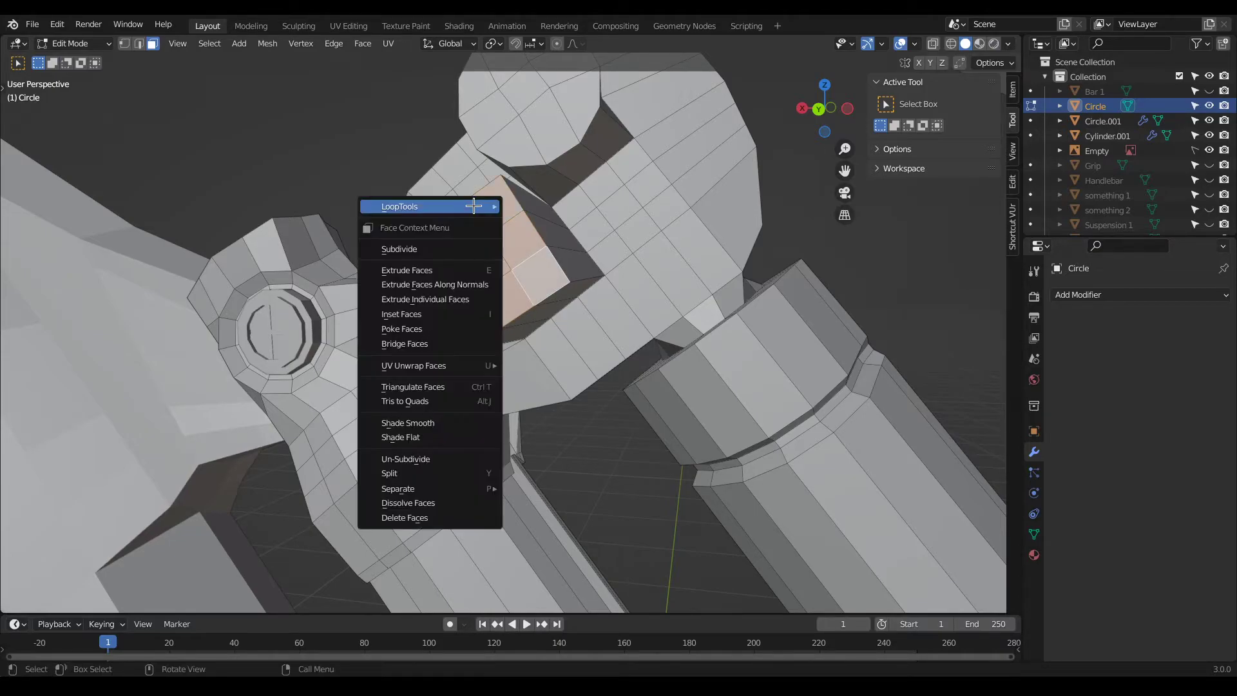
pyautogui.moveTo(500, 206)
pyautogui.click(567, 225)
pyautogui.moveTo(568, 230); pyautogui.dragTo(598, 241, button='middle')
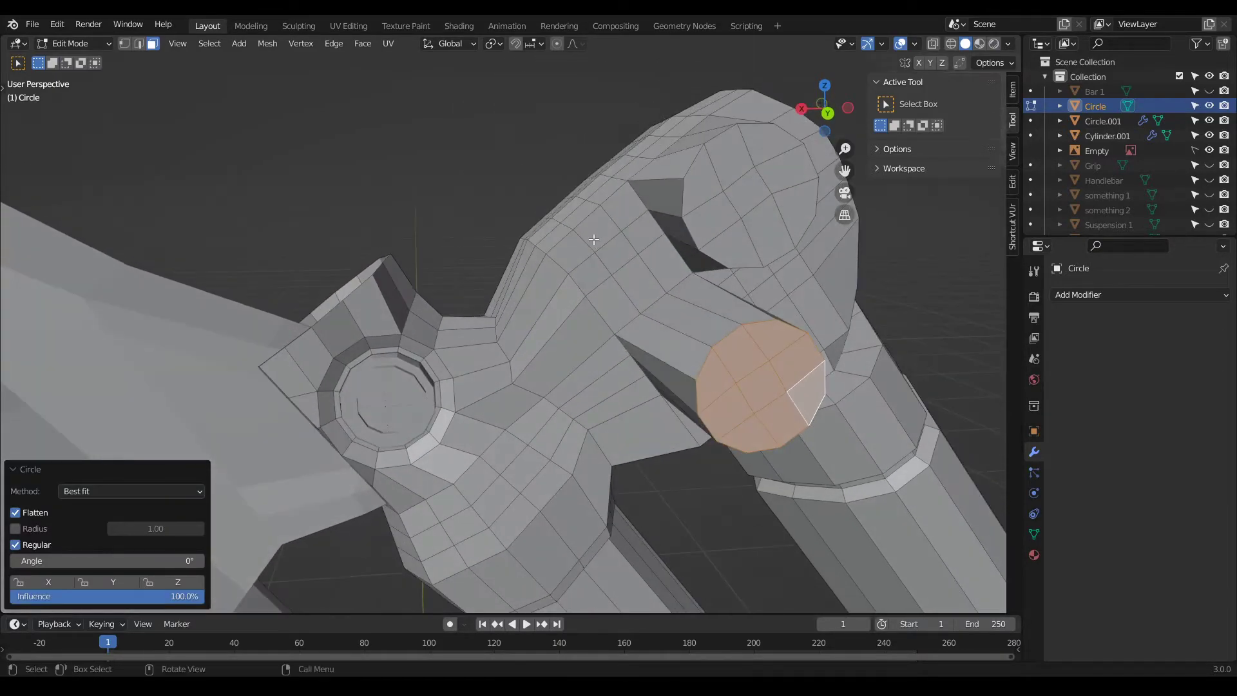
# Step: Scale the second boss's round end faces to 0.682
pyautogui.scroll(-4, 600, 241)
pyautogui.scroll(7, 687, 299)
pyautogui.press('s')
pyautogui.click(798, 307)
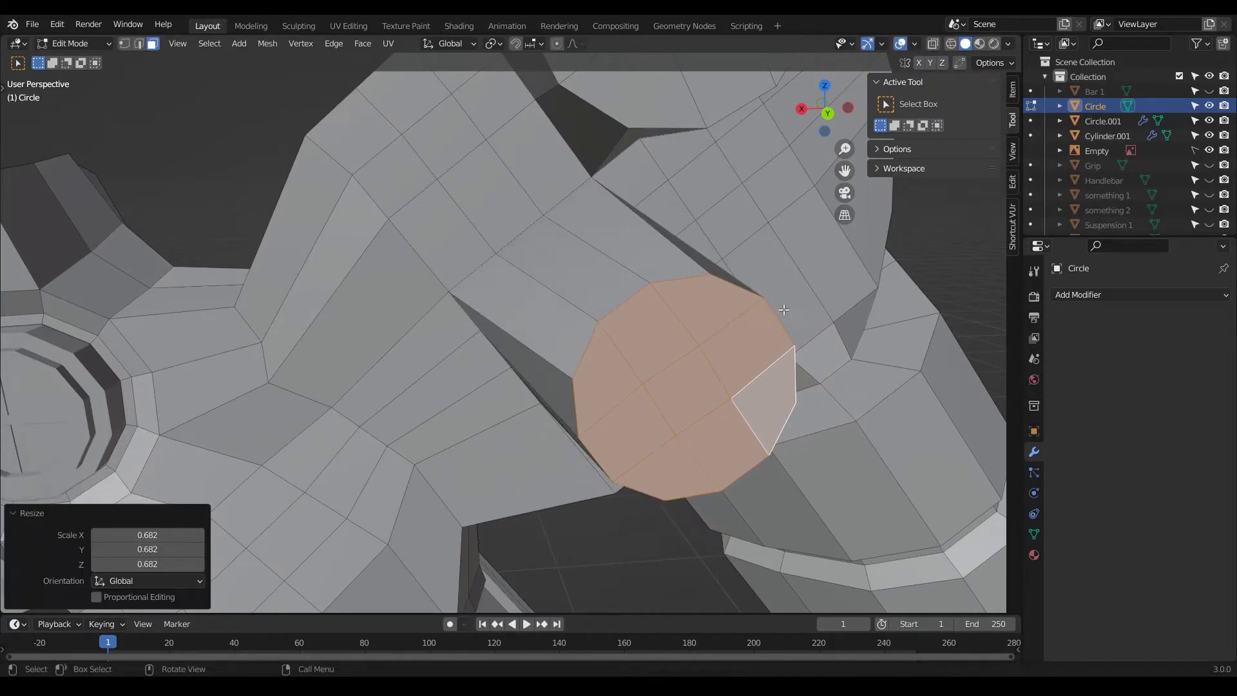
pyautogui.moveTo(797, 307); pyautogui.dragTo(805, 302, button='middle')
# Step: Move the second boss's end back toward the head along global Y and rescale it to refine the taper
pyautogui.press('g')
pyautogui.press('y')
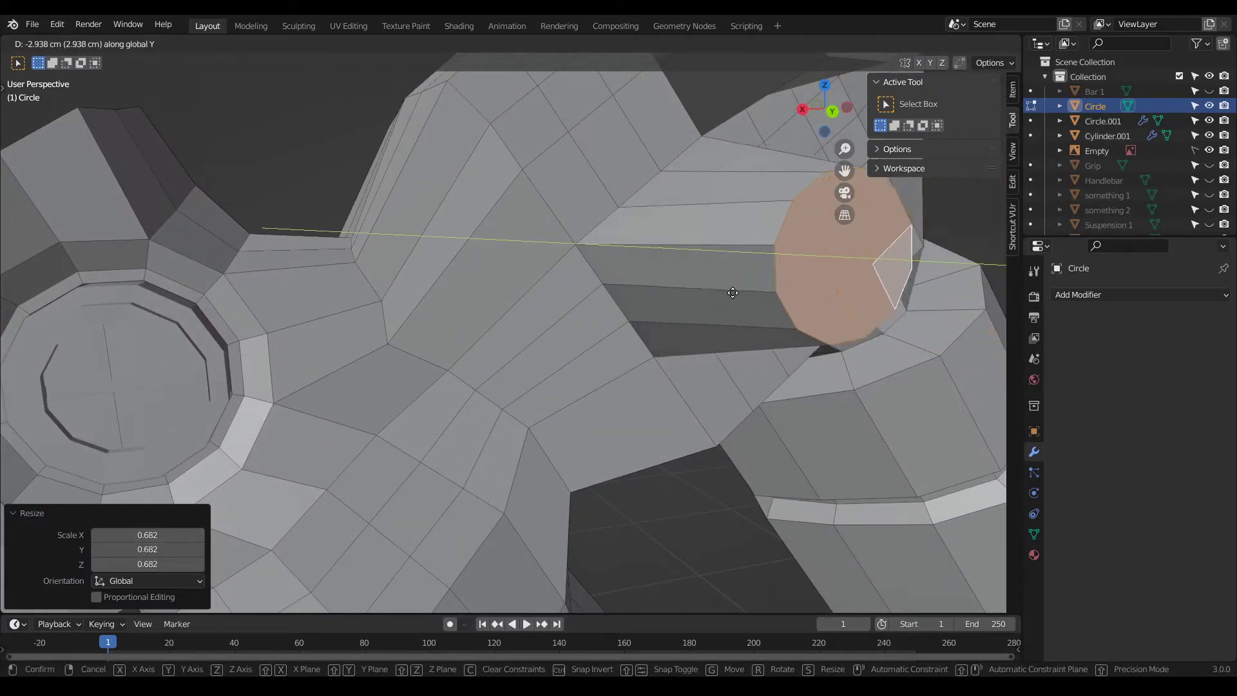
pyautogui.click(789, 297)
pyautogui.press('s')
pyautogui.click(889, 305)
pyautogui.scroll(-8, 867, 308)
pyautogui.moveTo(792, 321); pyautogui.dragTo(862, 344, button='middle')
pyautogui.press('Tab')
pyautogui.press('Tab')
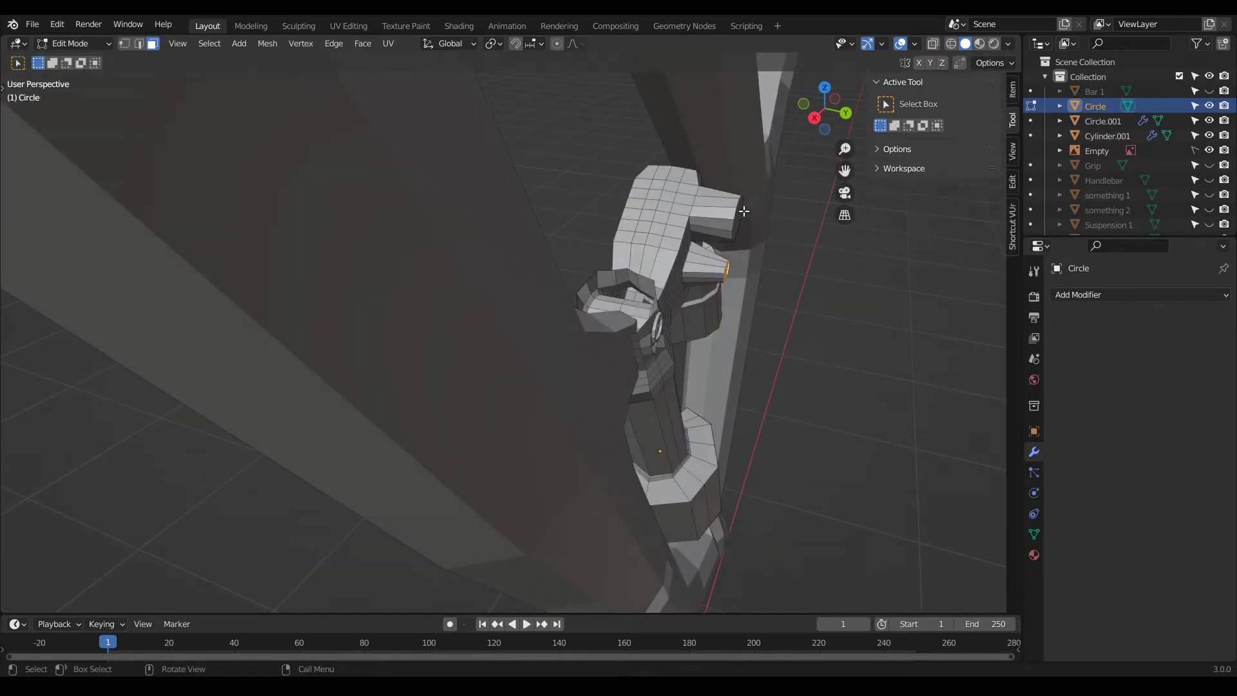
# Step: Add a loop cut around the middle of the first boss and scale it to 0.737 to narrow its neck
pyautogui.moveTo(743, 210); pyautogui.dragTo(697, 202, button='middle')
pyautogui.scroll(4, 773, 267)
pyautogui.scroll(3, 789, 278)
pyautogui.keyDown('alt'); pyautogui.click(759, 277); pyautogui.keyUp('alt')
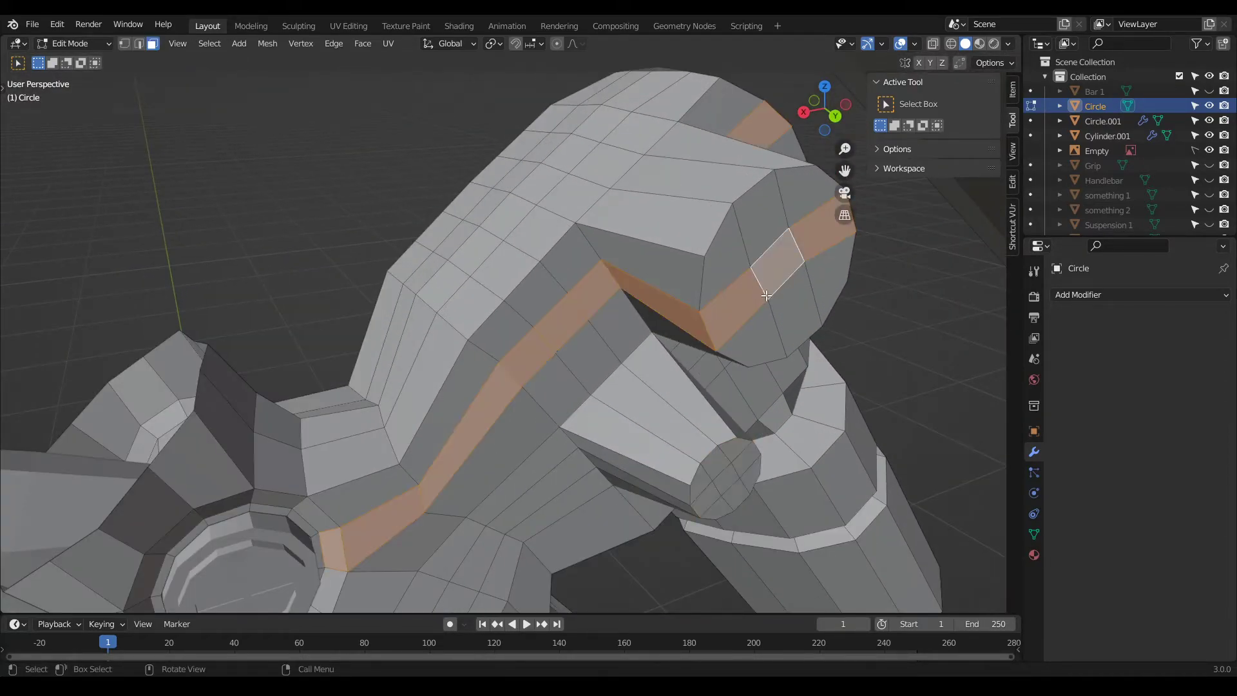
pyautogui.click(743, 267)
pyautogui.moveTo(763, 270); pyautogui.dragTo(813, 273)
pyautogui.moveTo(786, 257); pyautogui.dragTo(841, 245, button='middle')
pyautogui.hotkey('ctrl', 'r')
pyautogui.click(566, 232)
pyautogui.click(570, 232)
pyautogui.press('s')
pyautogui.click(728, 257)
pyautogui.press('s')
pyautogui.click(825, 252)
pyautogui.press('g')
pyautogui.press('y')
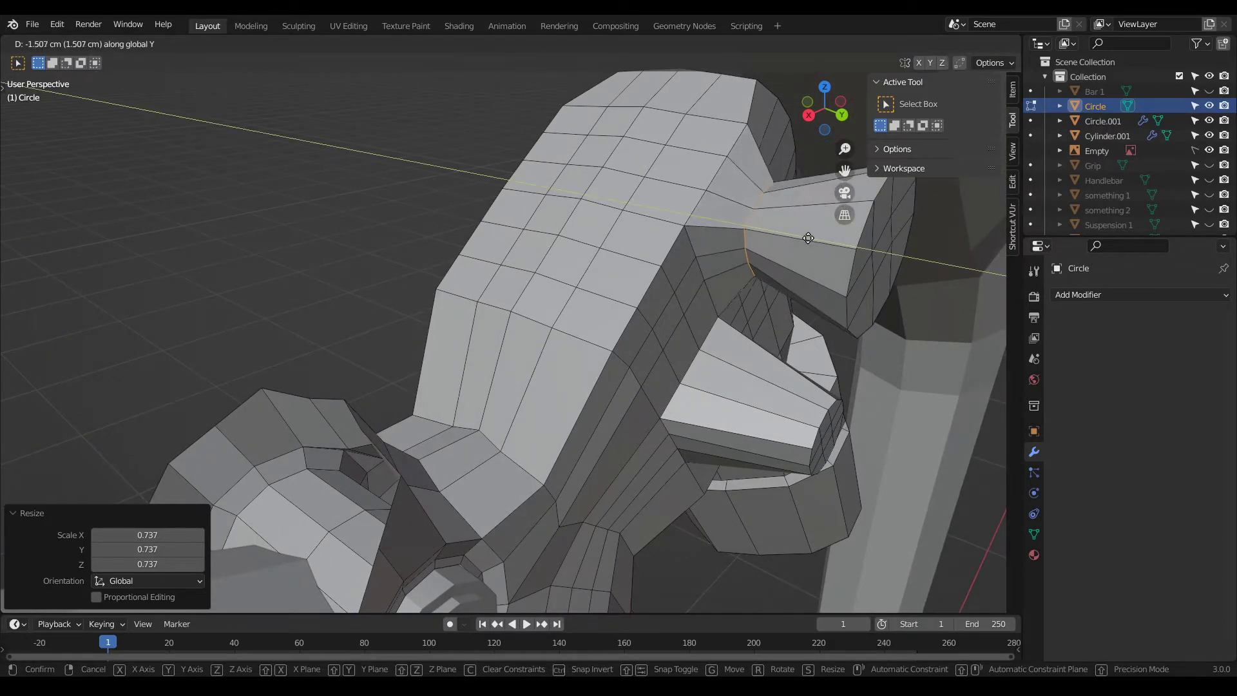
pyautogui.rightClick(836, 242)
# Step: Add a centred loop cut around the second boss and scale it inward to narrow the neck
pyautogui.moveTo(836, 242); pyautogui.dragTo(782, 282, button='middle')
pyautogui.press('s')
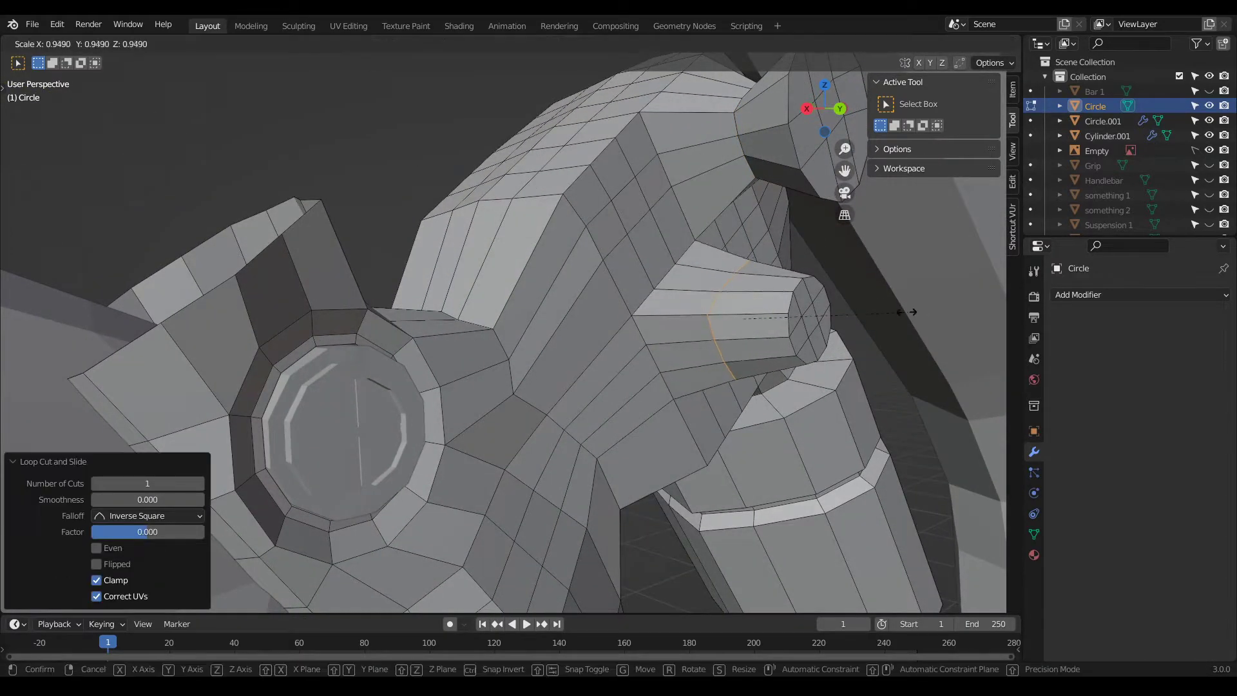
pyautogui.click(728, 296)
# Step: Add another loop cut near the second boss's base, scale it to 0.744, and move it about -0.63 cm along global Y
pyautogui.hotkey('ctrl', 'r')
pyautogui.doubleClick(715, 298)
pyautogui.press('s')
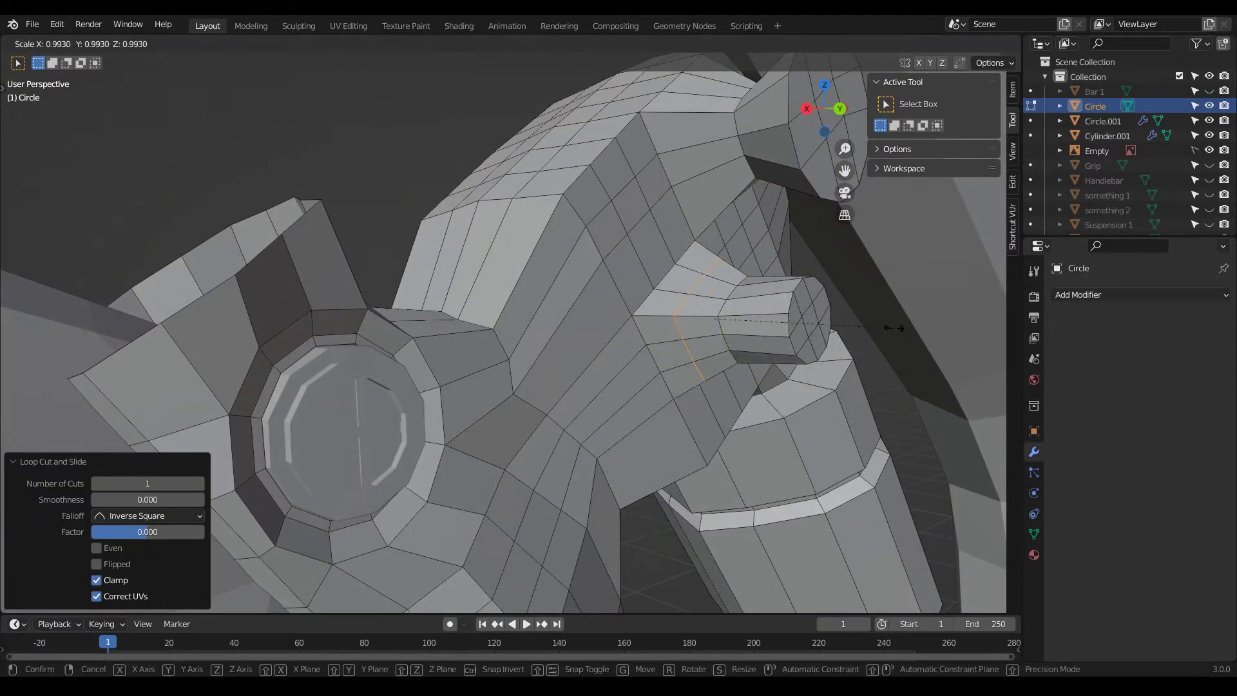
pyautogui.click(850, 324)
pyautogui.scroll(4, 791, 315)
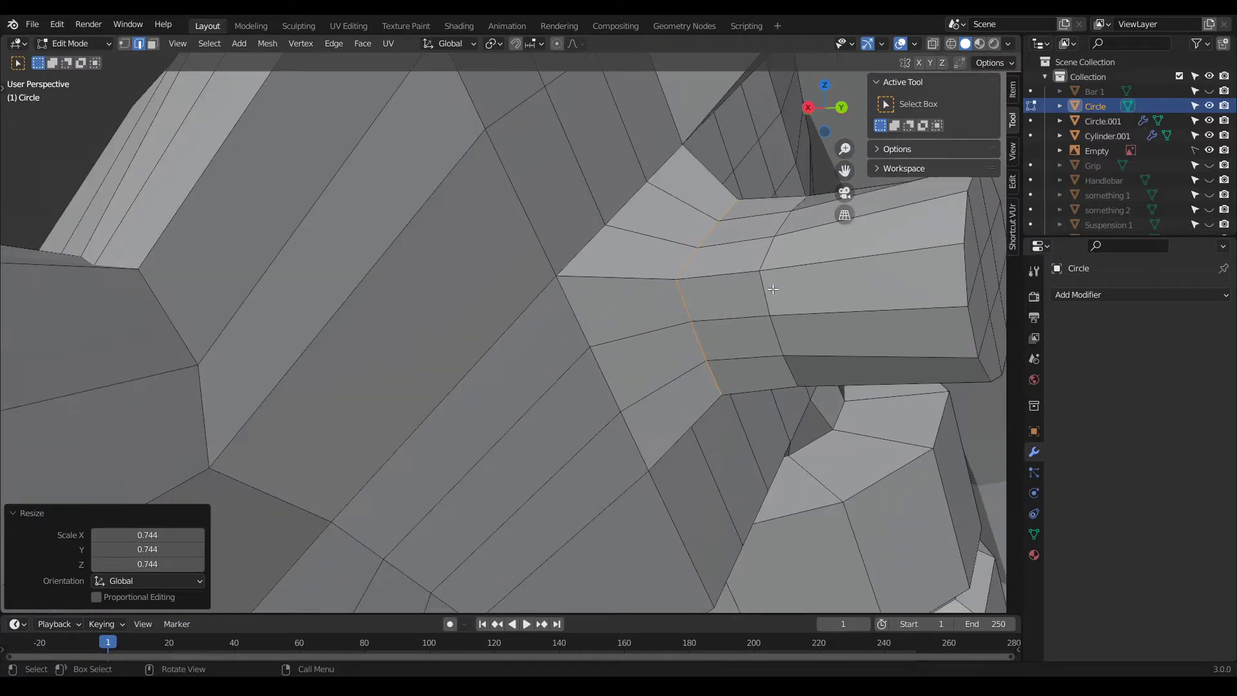
pyautogui.press('g')
pyautogui.press('y')
pyautogui.click(791, 288)
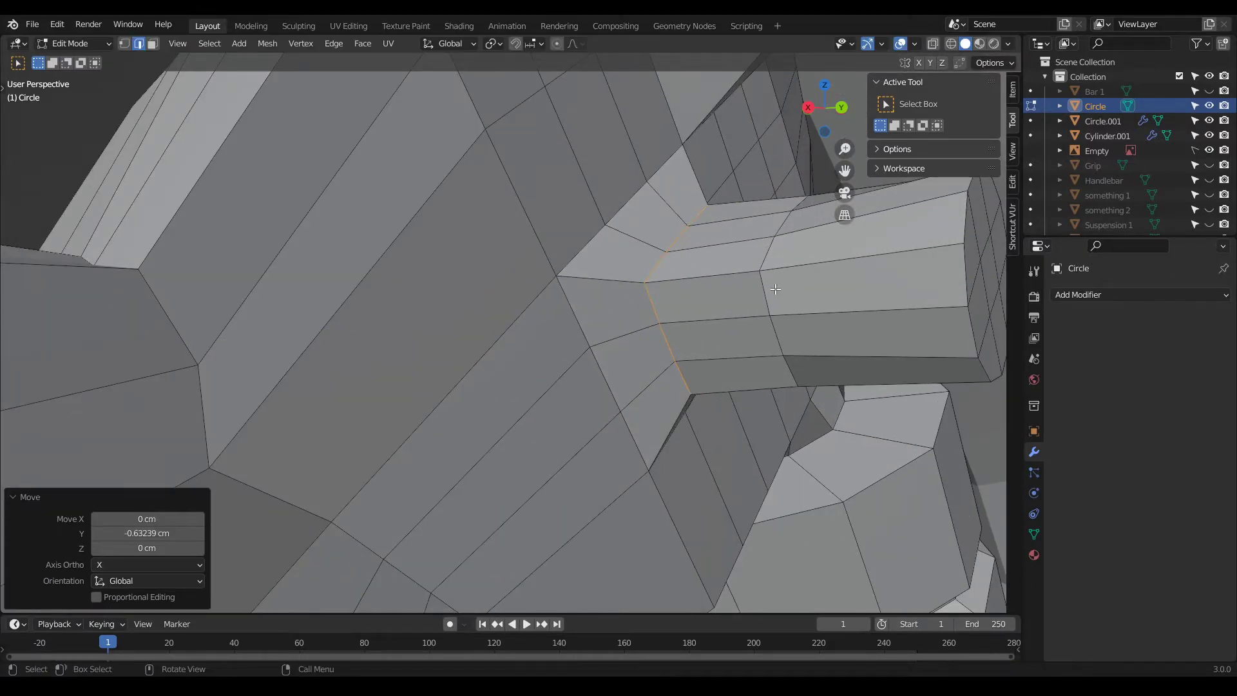
# Step: Scale the second boss's outer neck loop to 0.692, move it toward the boss's end along global Y, and scale it again to 0.729
pyautogui.keyDown('alt'); pyautogui.click(769, 290); pyautogui.keyUp('alt')
pyautogui.press('s')
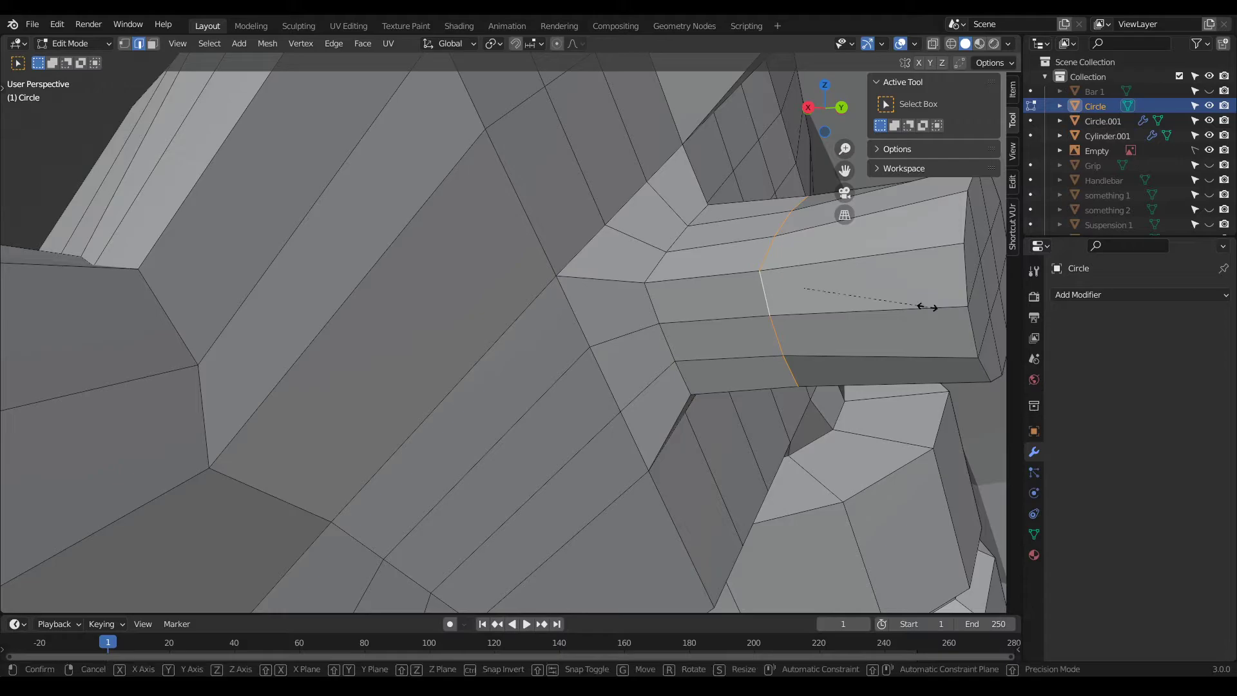
pyautogui.click(890, 297)
pyautogui.press('g')
pyautogui.press('y')
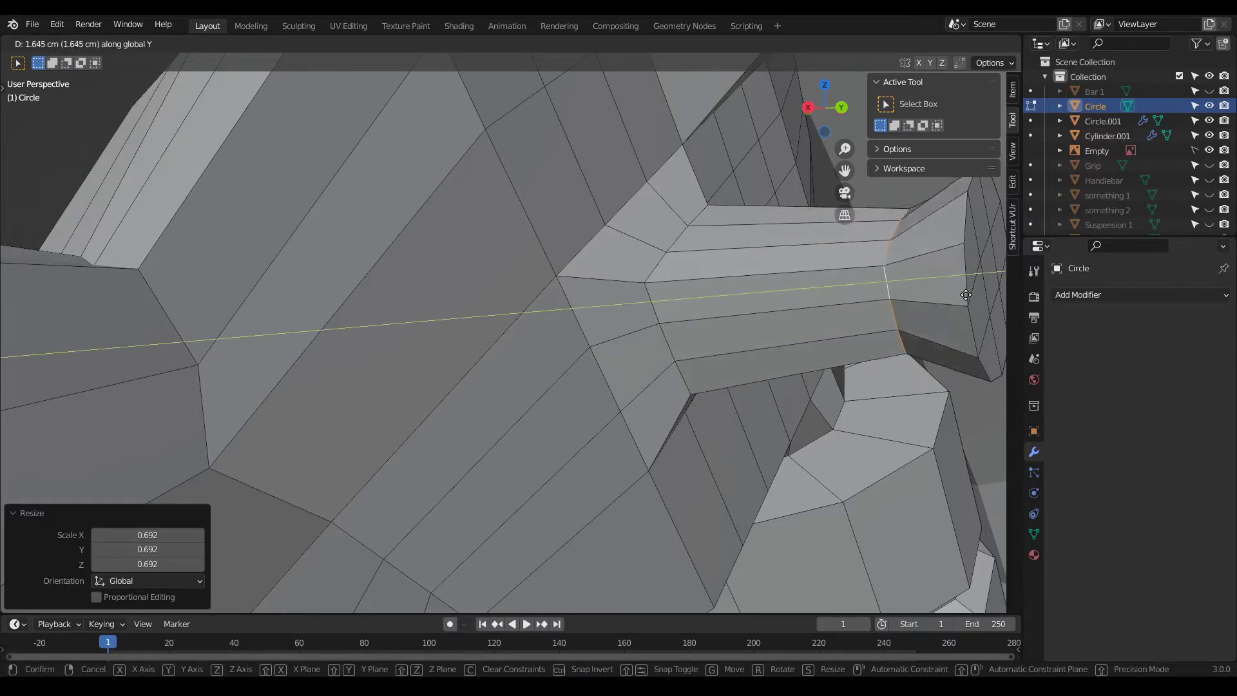
pyautogui.click(934, 293)
pyautogui.press('s')
pyautogui.click(979, 293)
pyautogui.moveTo(979, 293); pyautogui.dragTo(852, 380, button='middle')
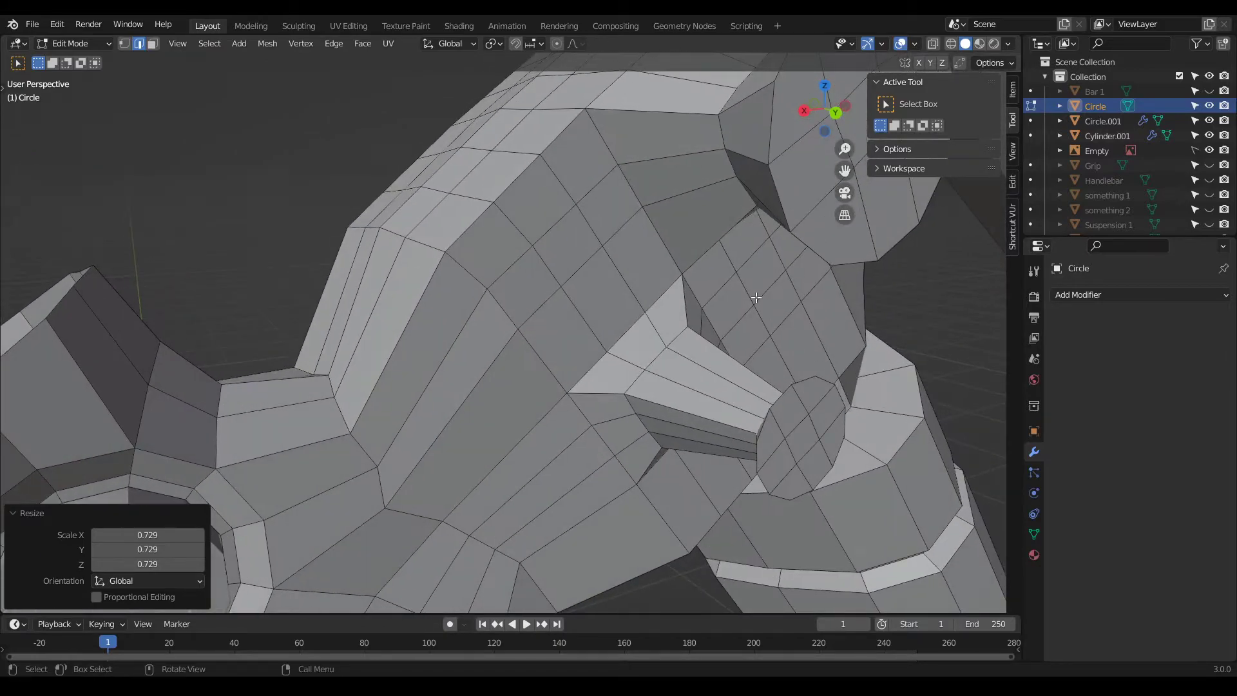
# Step: Add a loop cut near the first boss's end scaled to about 0.7, and move the inner neck loop toward the head along global Y
pyautogui.moveTo(756, 296); pyautogui.dragTo(794, 317, button='middle')
pyautogui.hotkey('ctrl', 'r')
pyautogui.click(911, 237)
pyautogui.rightClick(911, 236)
pyautogui.press('s')
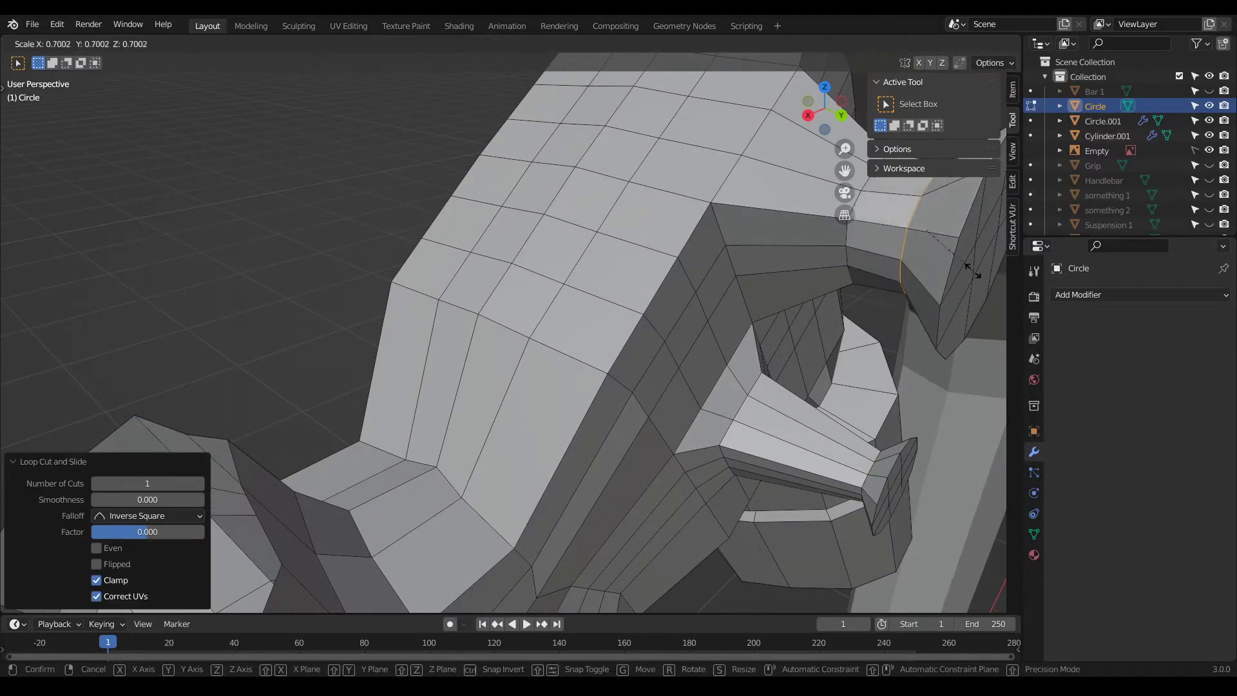
pyautogui.click(880, 233)
pyautogui.press('g')
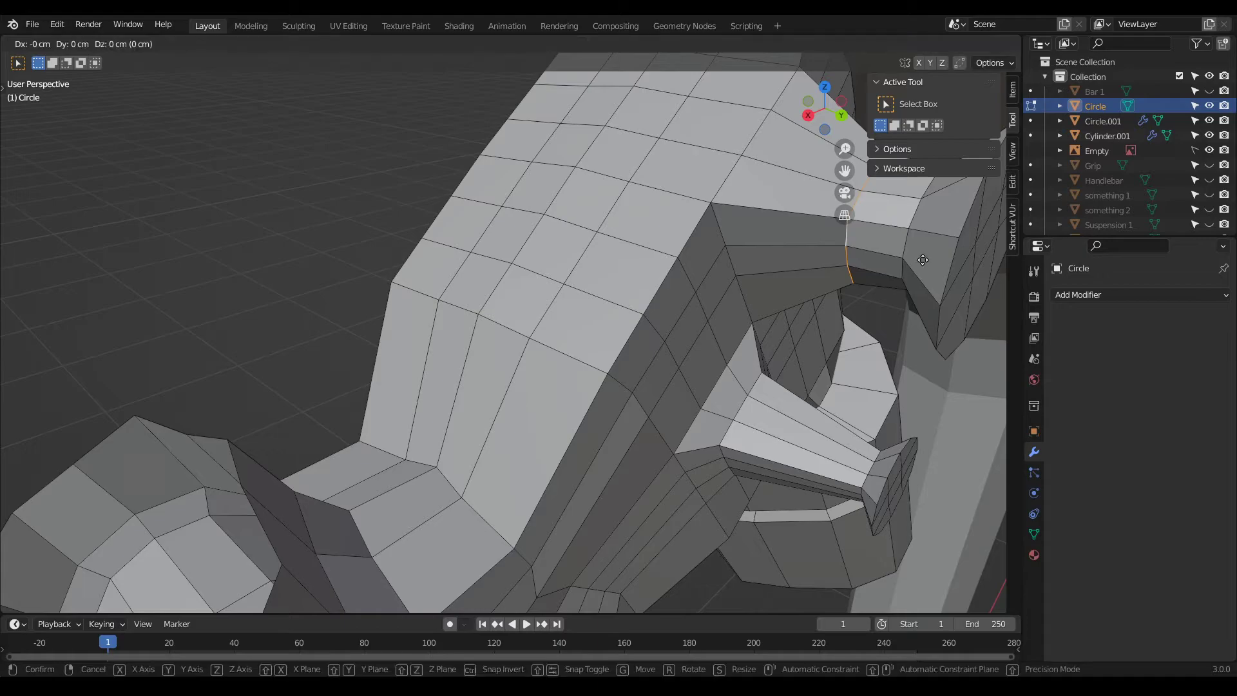
pyautogui.press('y')
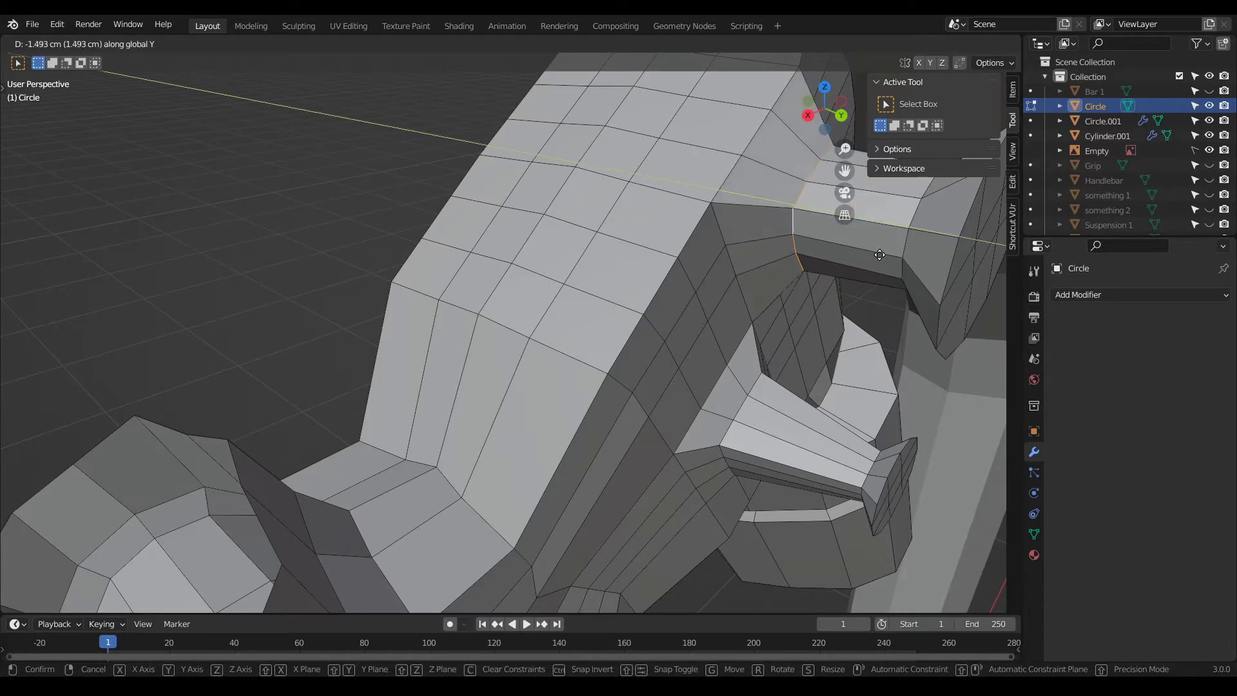
pyautogui.click(786, 242)
# Step: Examine the shock head and its two narrowed bosses from several sides, comparing them with the reference image
pyautogui.moveTo(786, 241); pyautogui.dragTo(605, 172, button='middle')
pyautogui.press('Tab')
pyautogui.scroll(-1, 690, 171)
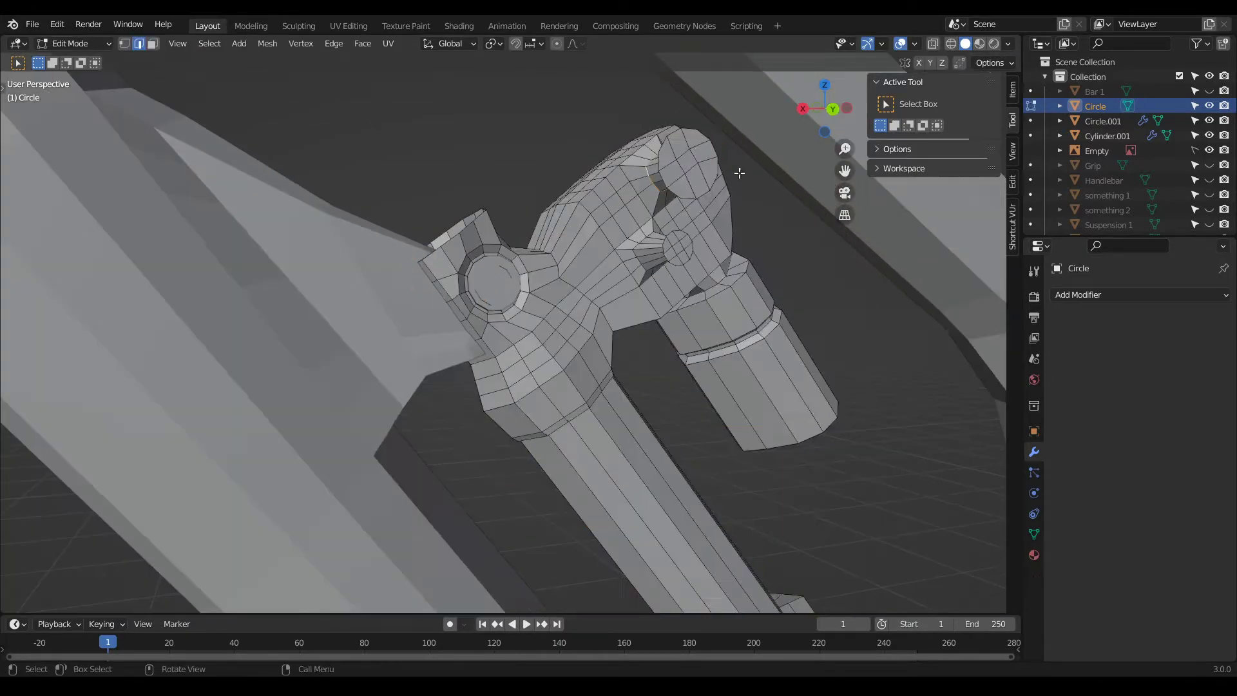
pyautogui.press('Tab')
pyautogui.scroll(8, 697, 132)
pyautogui.moveTo(670, 149); pyautogui.dragTo(687, 165, button='middle')
pyautogui.moveTo(721, 245); pyautogui.dragTo(837, 320, button='middle')
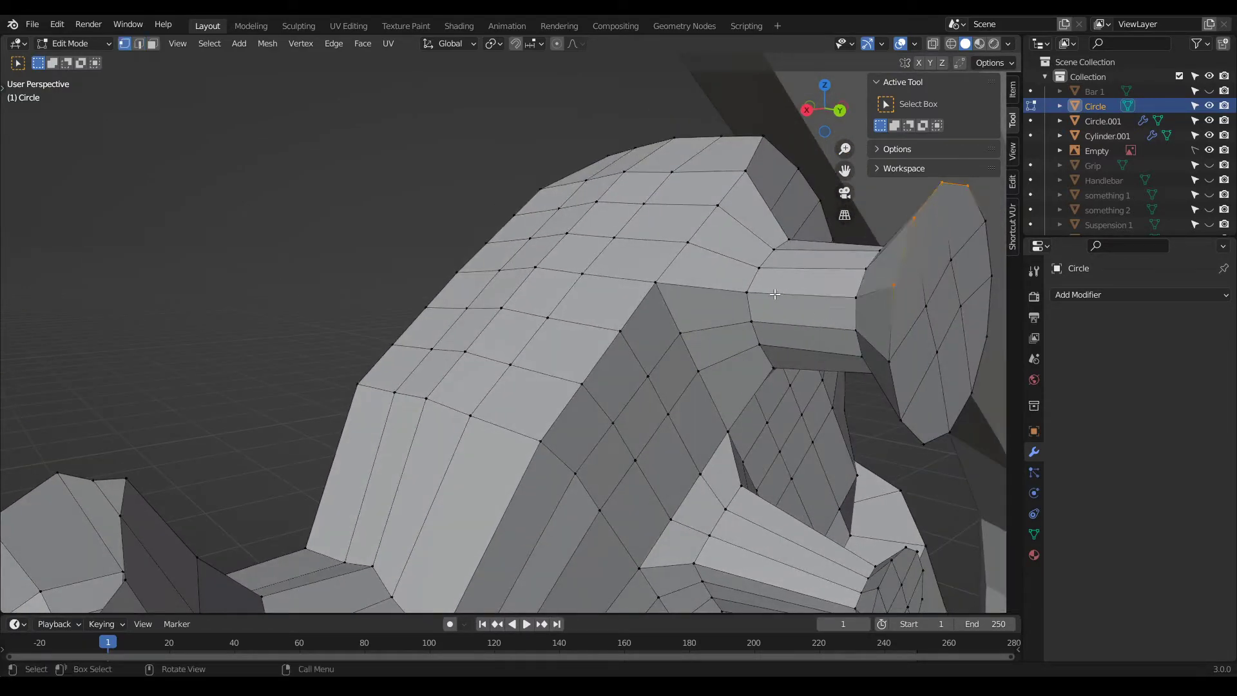
pyautogui.scroll(-6, 779, 295)
pyautogui.press('Tab')
pyautogui.moveTo(477, 215); pyautogui.dragTo(509, 291, button='middle')
pyautogui.press('Tab')
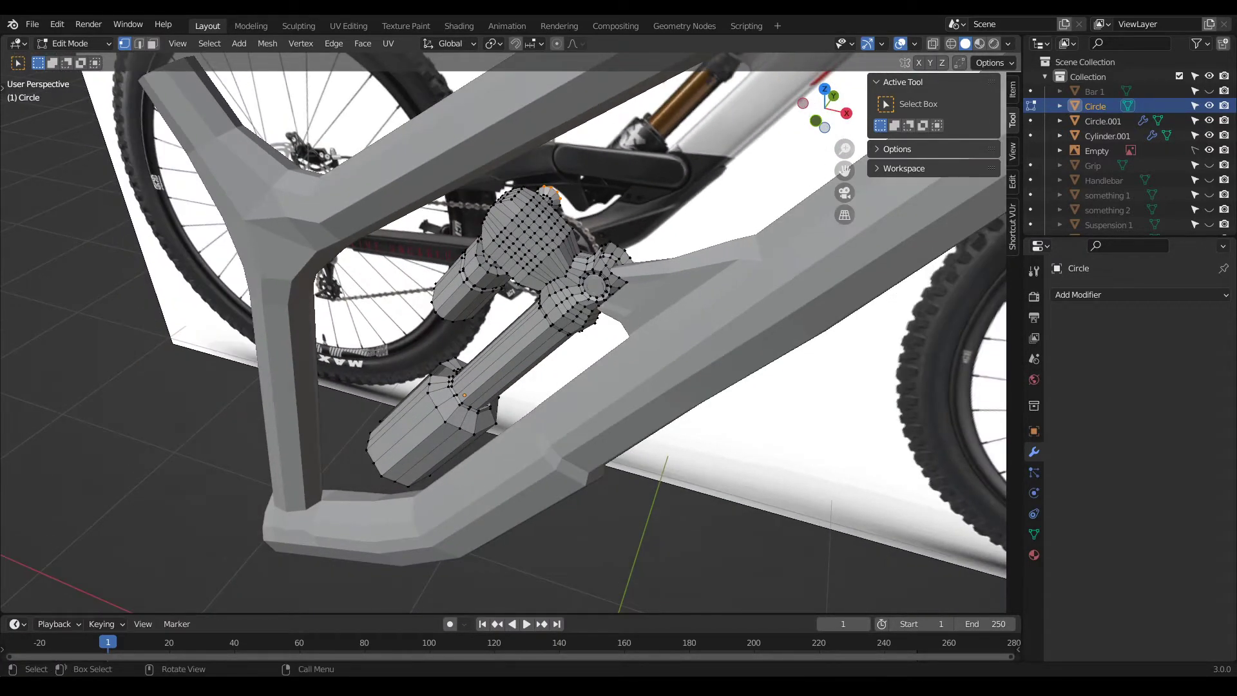
pyautogui.scroll(5, 438, 246)
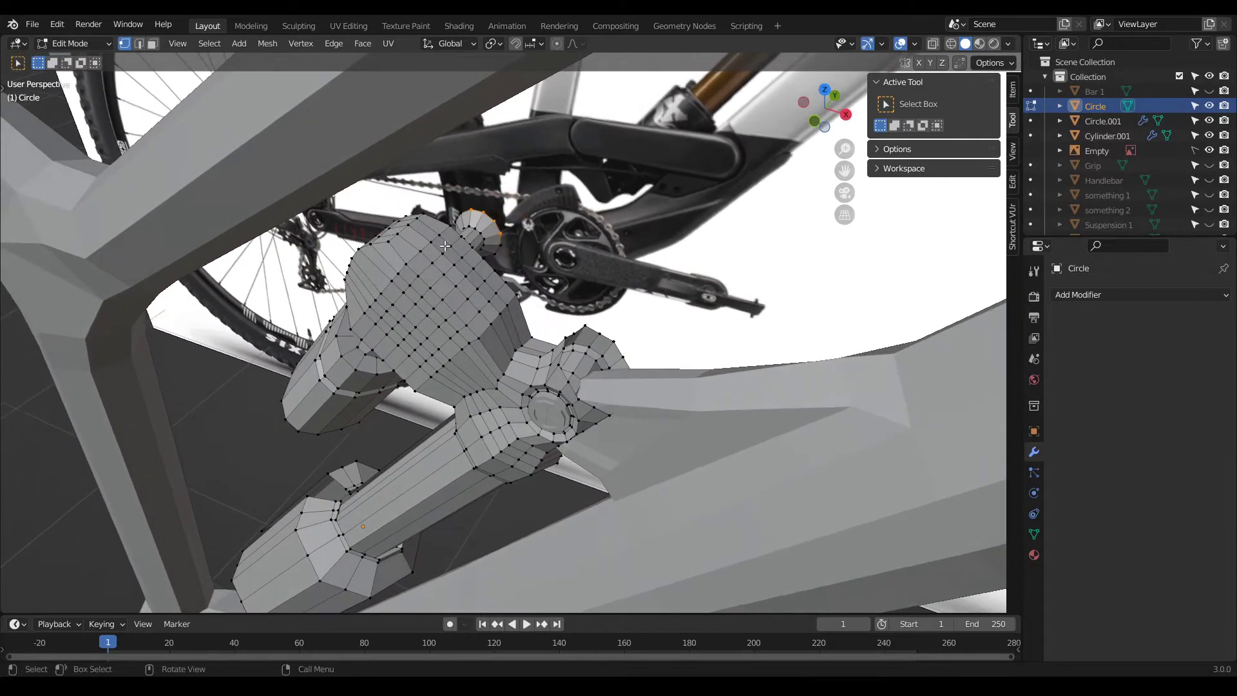
pyautogui.scroll(4, 440, 251)
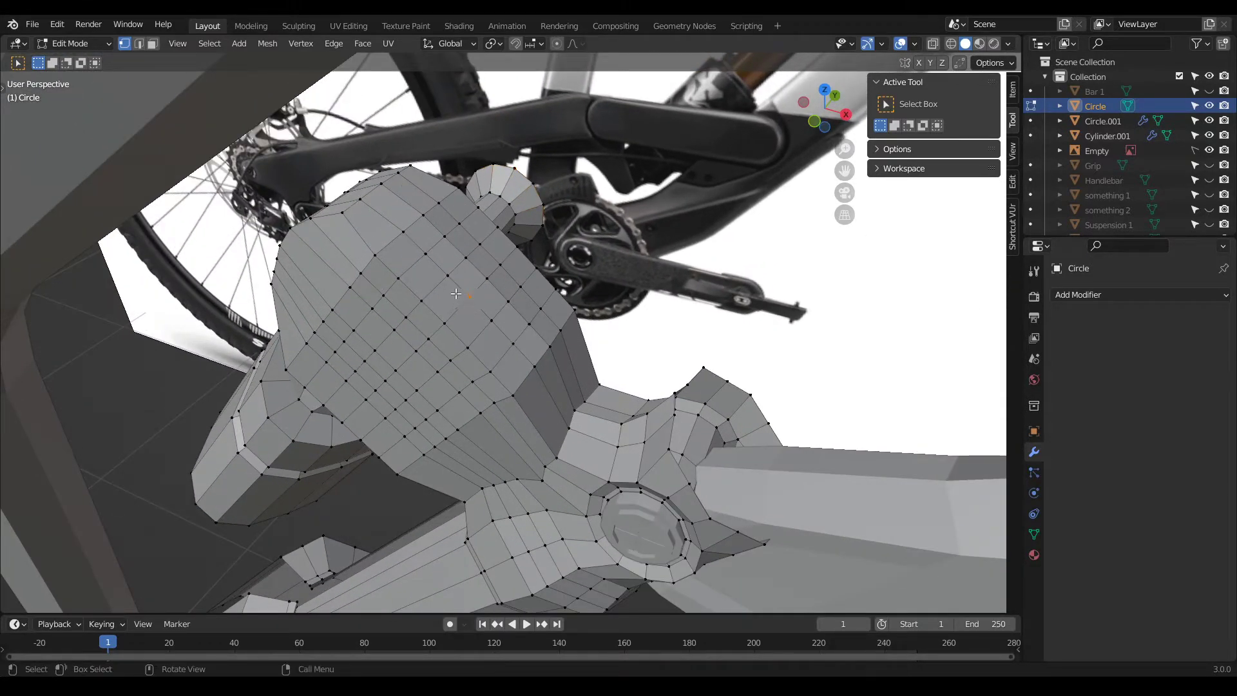
pyautogui.moveTo(512, 288); pyautogui.dragTo(687, 403, button='middle')
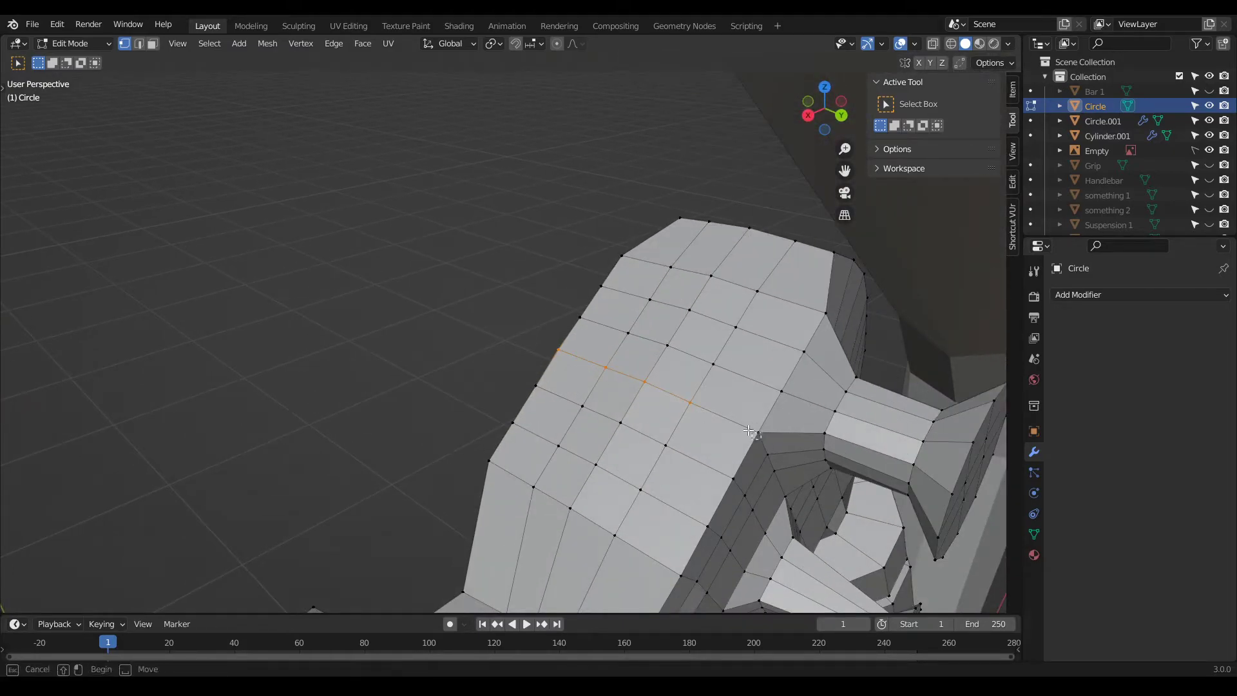
pyautogui.press('g')
pyautogui.press('z')
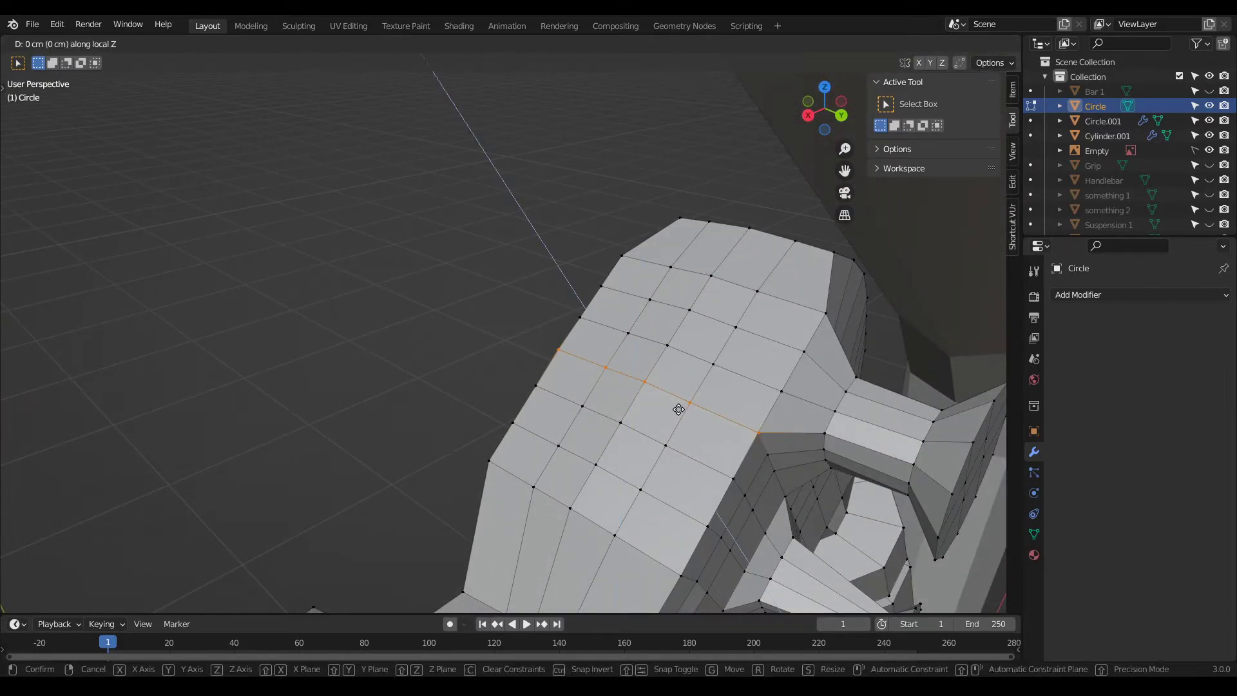
pyautogui.press('z')
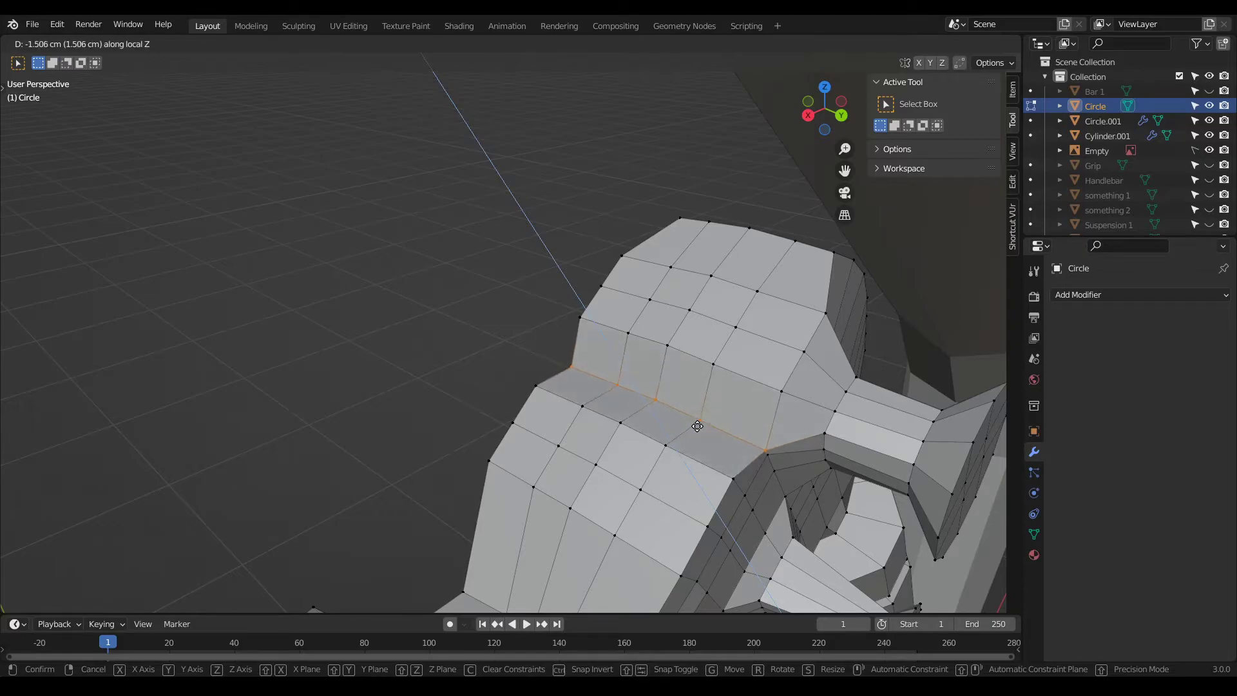
pyautogui.rightClick(704, 431)
pyautogui.press('g')
pyautogui.press('g')
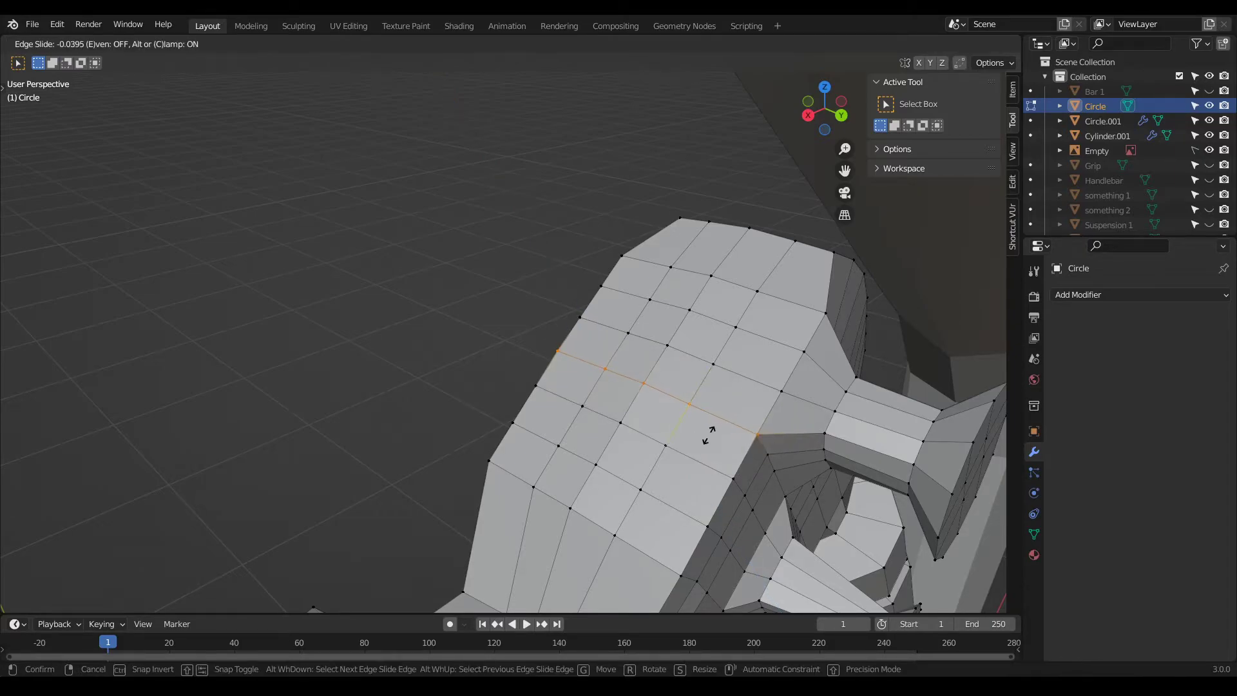
pyautogui.click(749, 455)
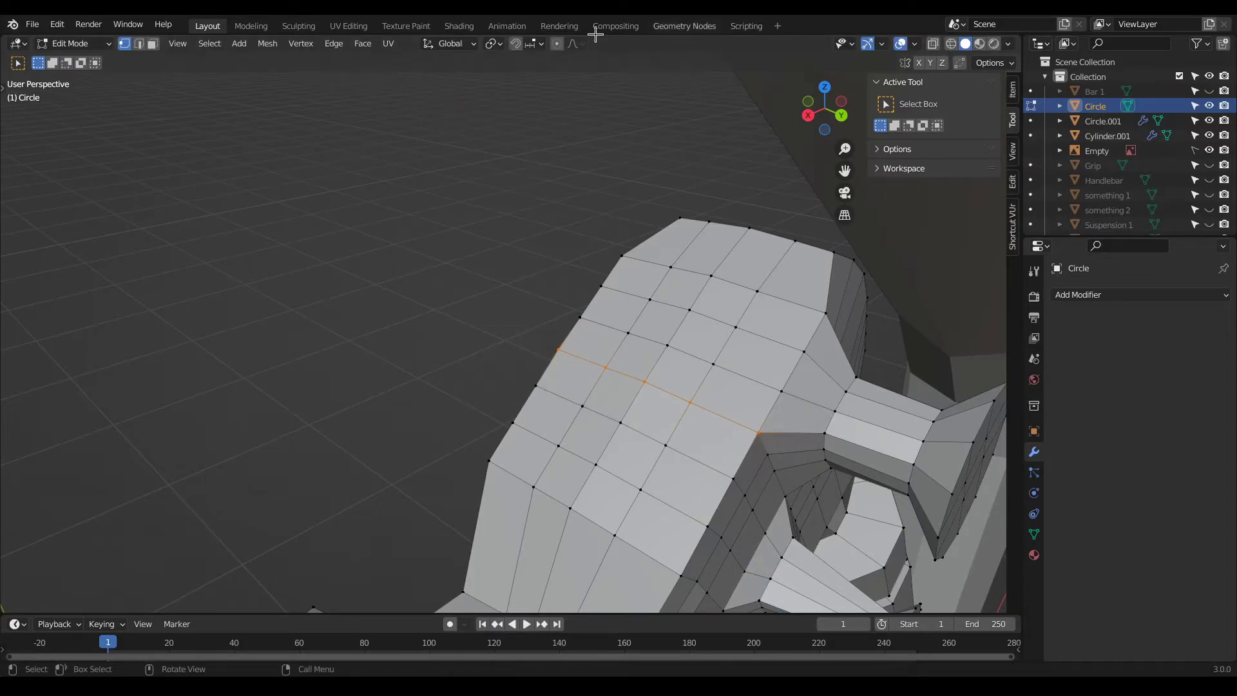
# Step: Move the vertex row across the top of the head -2.851 cm along local Z with smooth proportional editing, forming a groove
pyautogui.press('g')
pyautogui.press('z')
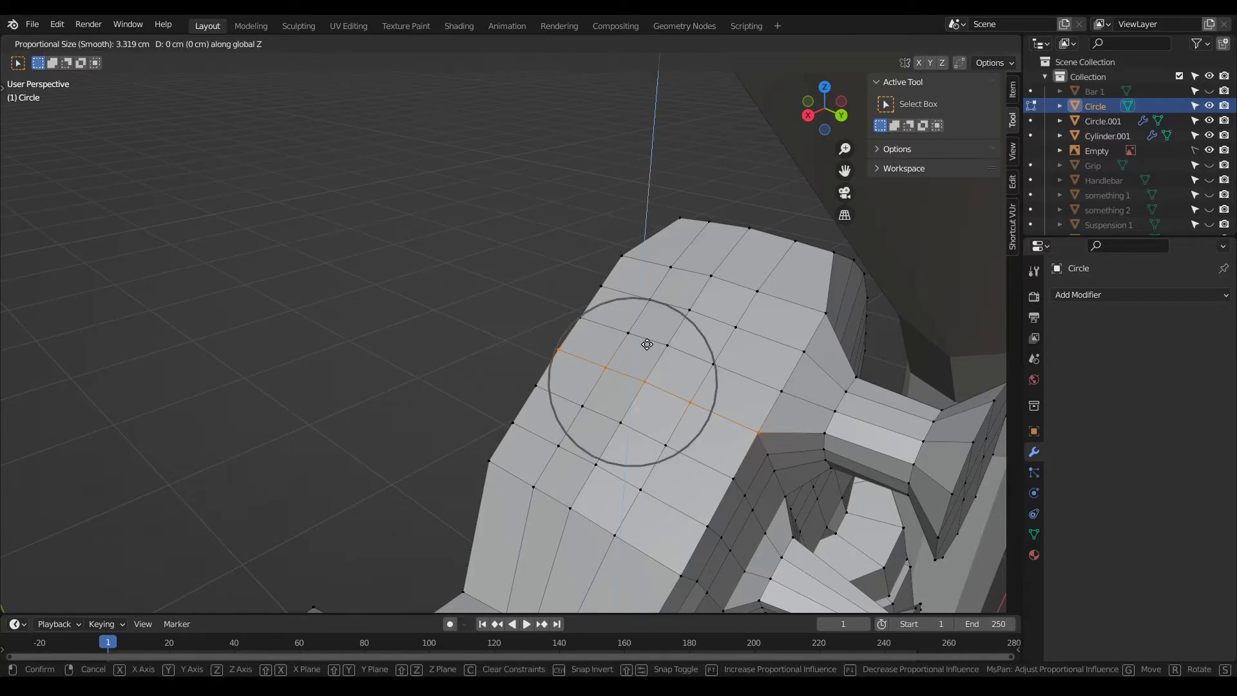
pyautogui.press('z')
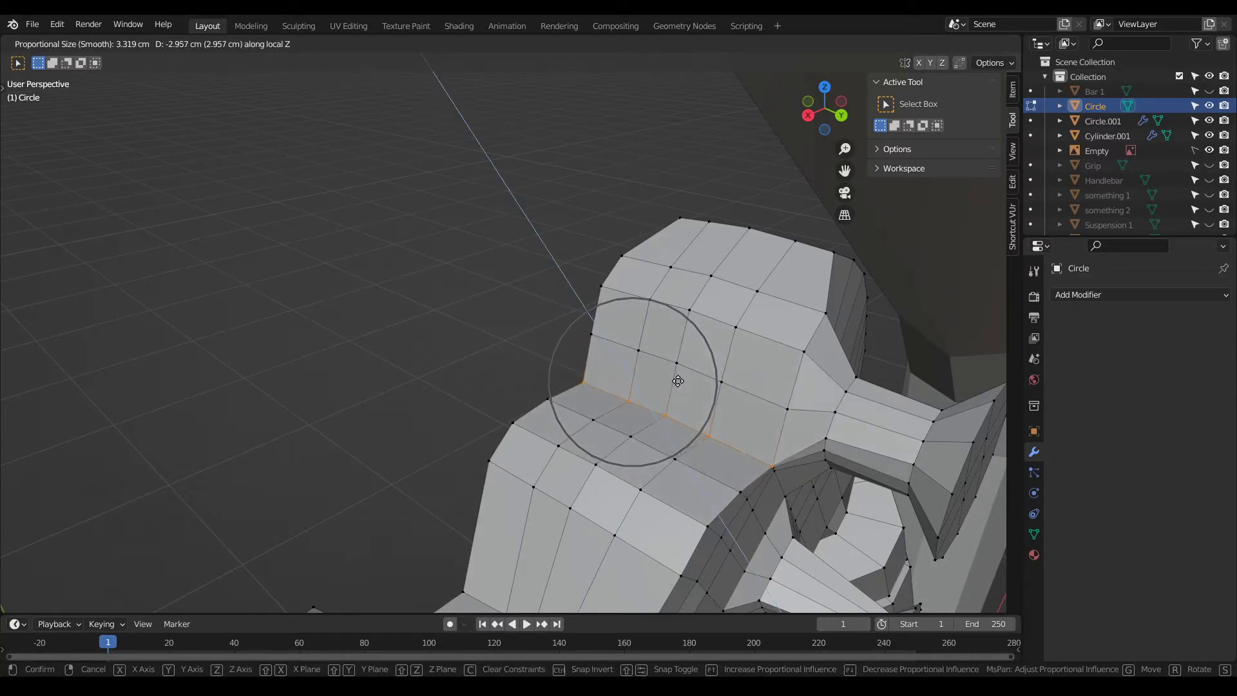
pyautogui.click(676, 380)
# Step: Select three neighbouring vertices on the head's side and push them inward about 3.1 cm along global Y with proportional editing
pyautogui.moveTo(676, 380); pyautogui.dragTo(893, 364, button='middle')
pyautogui.moveTo(478, 433); pyautogui.dragTo(487, 314, button='middle')
pyautogui.scroll(1, 487, 314)
pyautogui.keyDown('shift'); pyautogui.moveTo(265, 486); pyautogui.dragTo(381, 400, button='middle'); pyautogui.keyUp('shift')
pyautogui.moveTo(430, 435); pyautogui.dragTo(350, 391, button='middle')
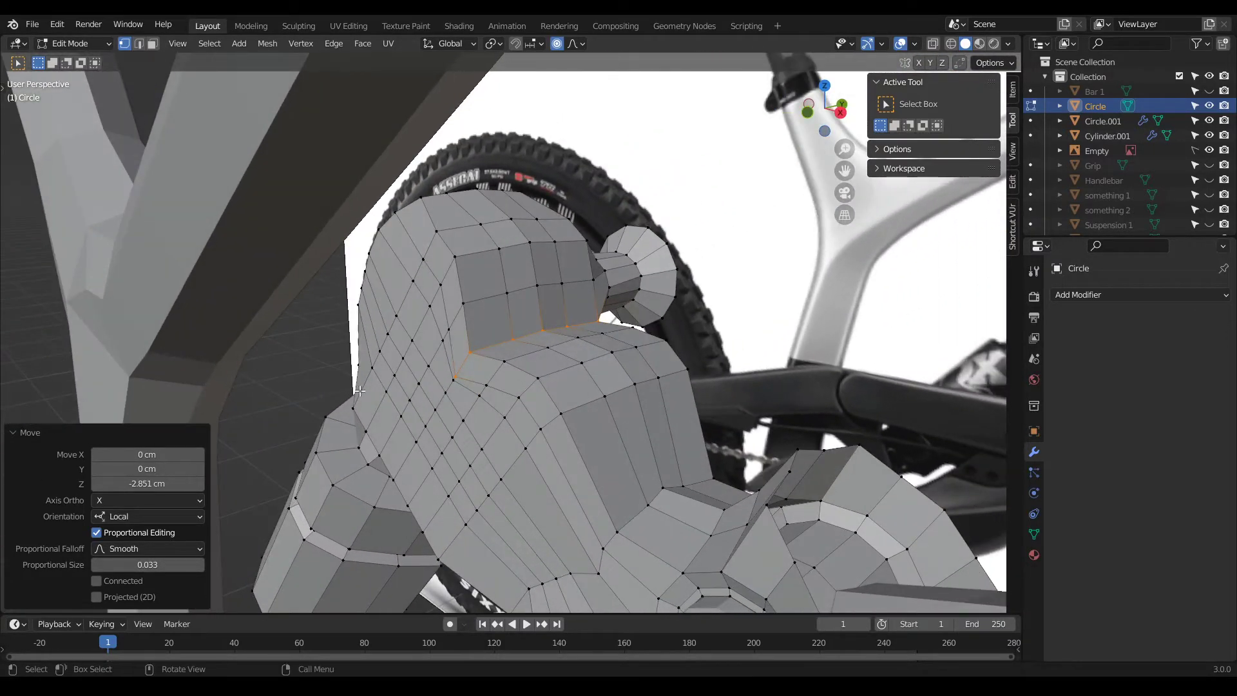
pyautogui.click(435, 416)
pyautogui.scroll(3, 436, 413)
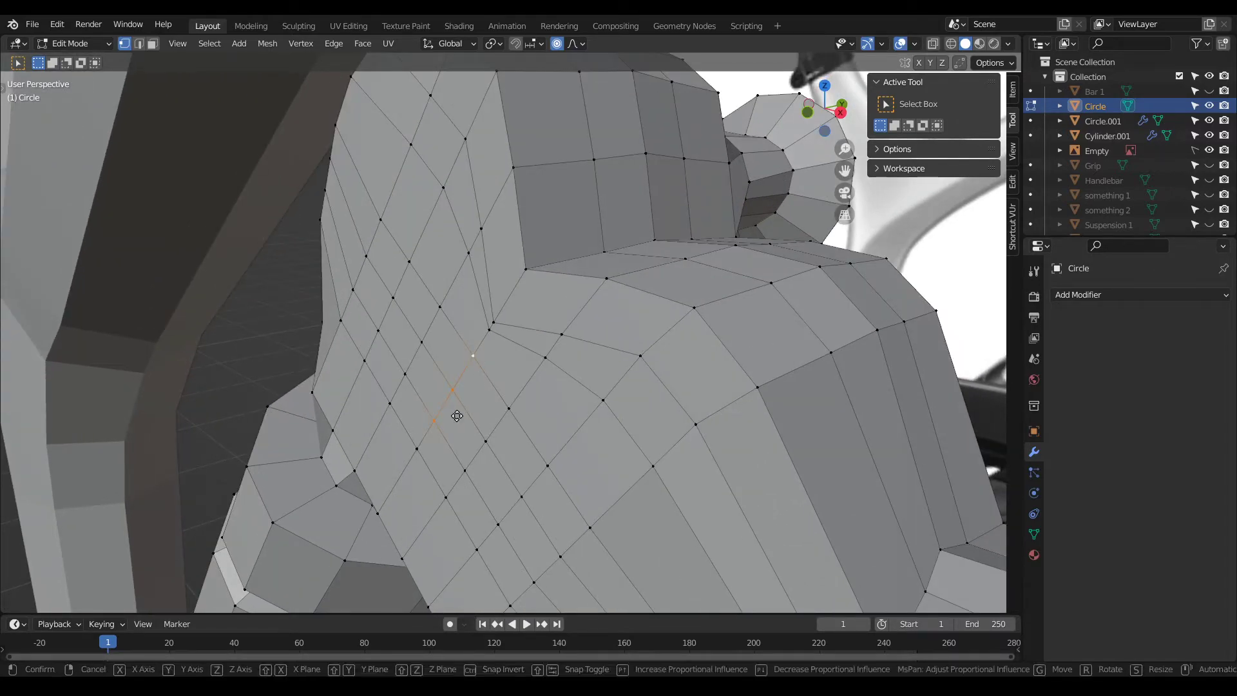
pyautogui.press('g')
pyautogui.press('y')
pyautogui.scroll(-1, 506, 414)
pyautogui.scroll(-2, 543, 408)
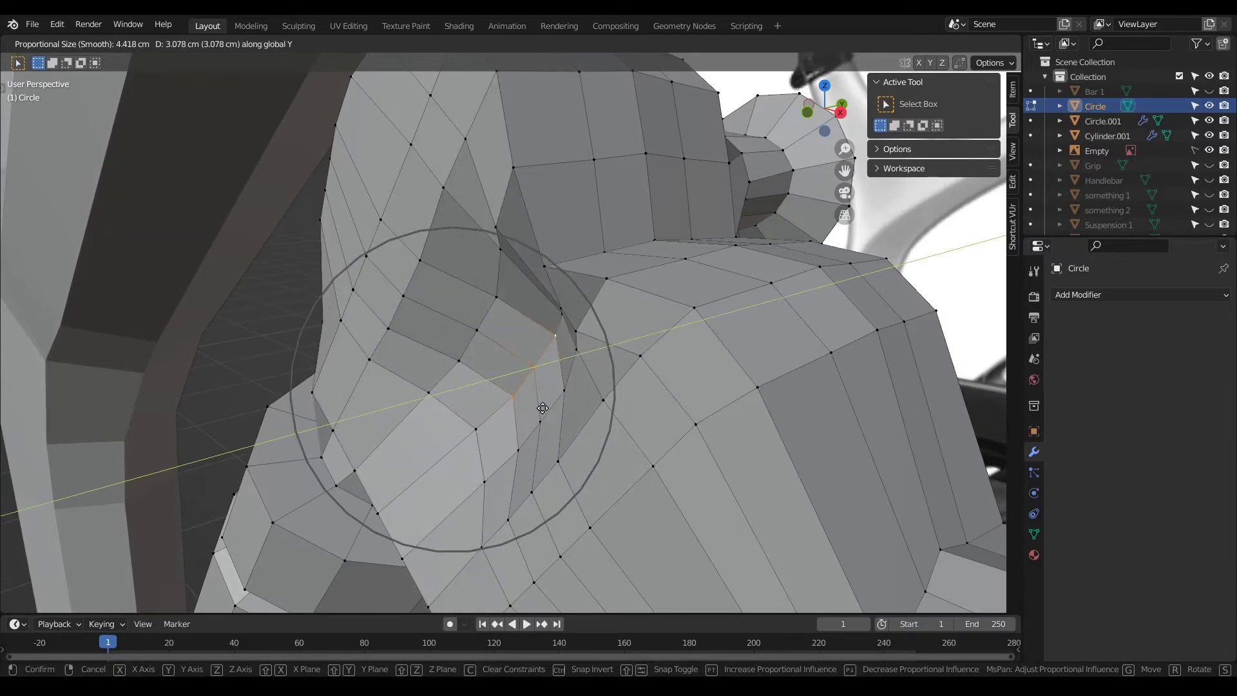
pyautogui.click(542, 406)
# Step: Leave mesh editing and shade the shock object smooth
pyautogui.press('Tab')
pyautogui.scroll(-4, 626, 393)
pyautogui.moveTo(626, 393); pyautogui.dragTo(573, 380, button='middle')
pyautogui.rightClick(573, 379)
pyautogui.click(530, 127)
pyautogui.moveTo(621, 342)
pyautogui.mouseDown(button='middle')
pyautogui.moveTo(663, 354)
pyautogui.moveTo(623, 357)
pyautogui.mouseUp(button='middle')
# Step: Turn on Auto Smooth at 30° for the shock mesh, check the shading, and turn it off again
pyautogui.rightClick(623, 357)
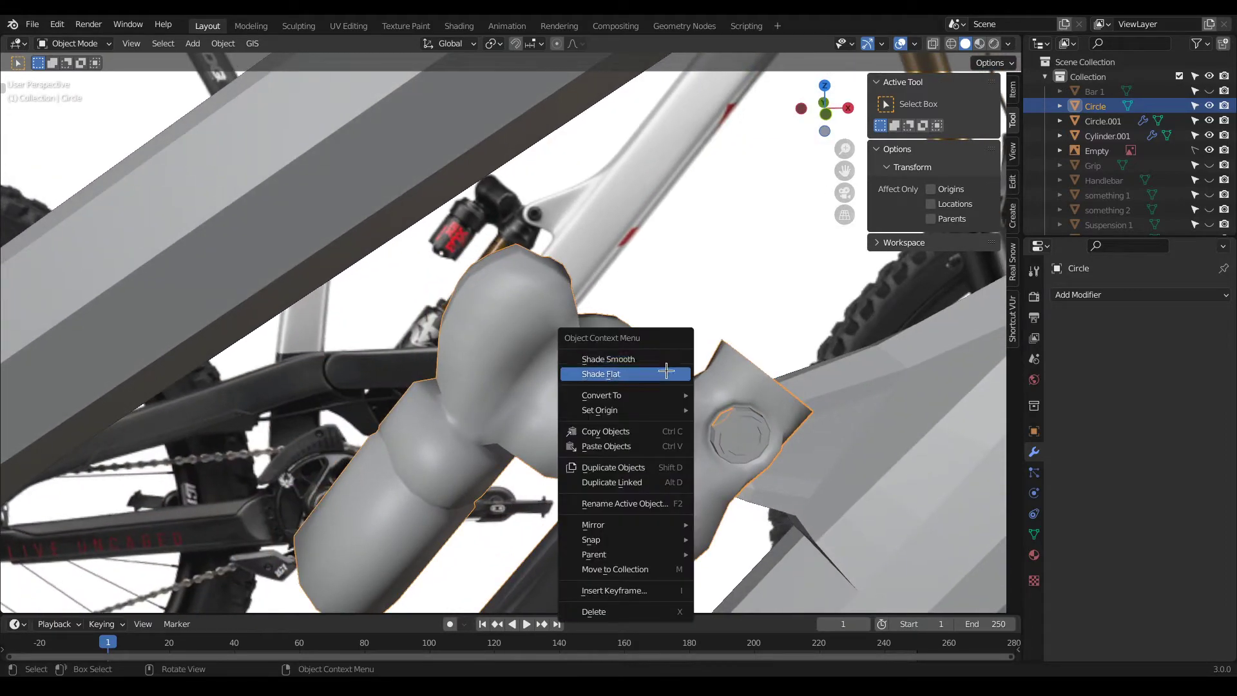
pyautogui.click(1034, 534)
pyautogui.click(1126, 595)
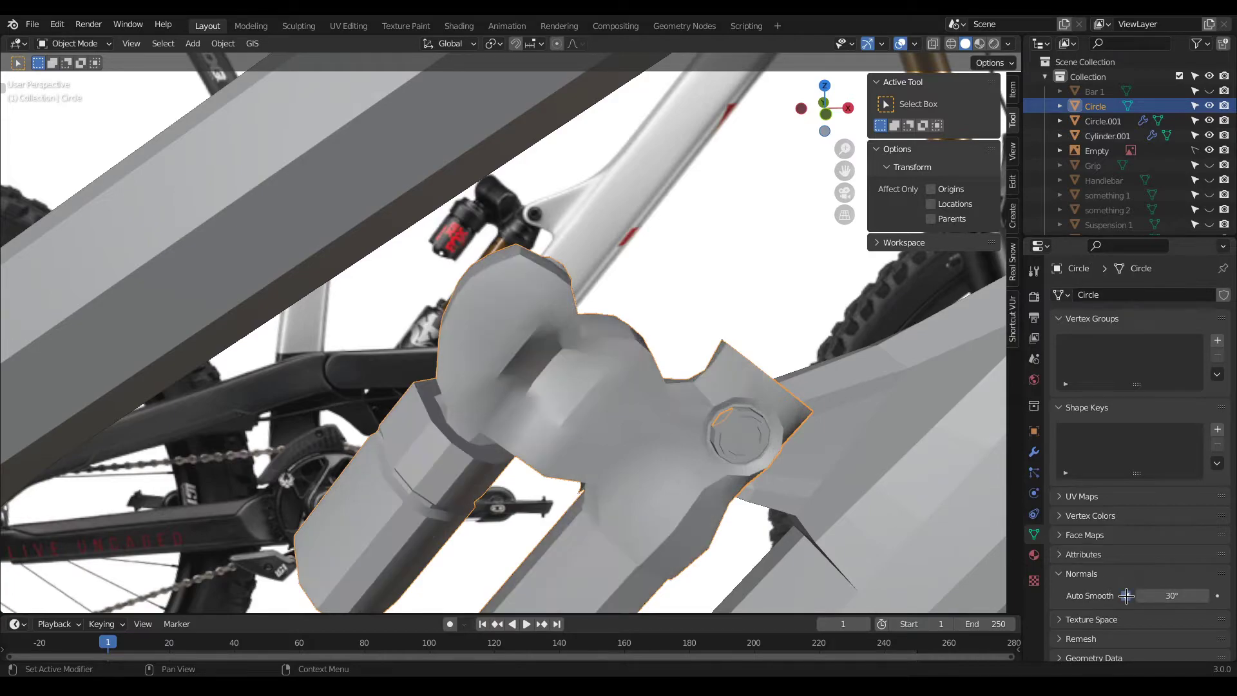
pyautogui.moveTo(578, 435); pyautogui.dragTo(604, 425, button='middle')
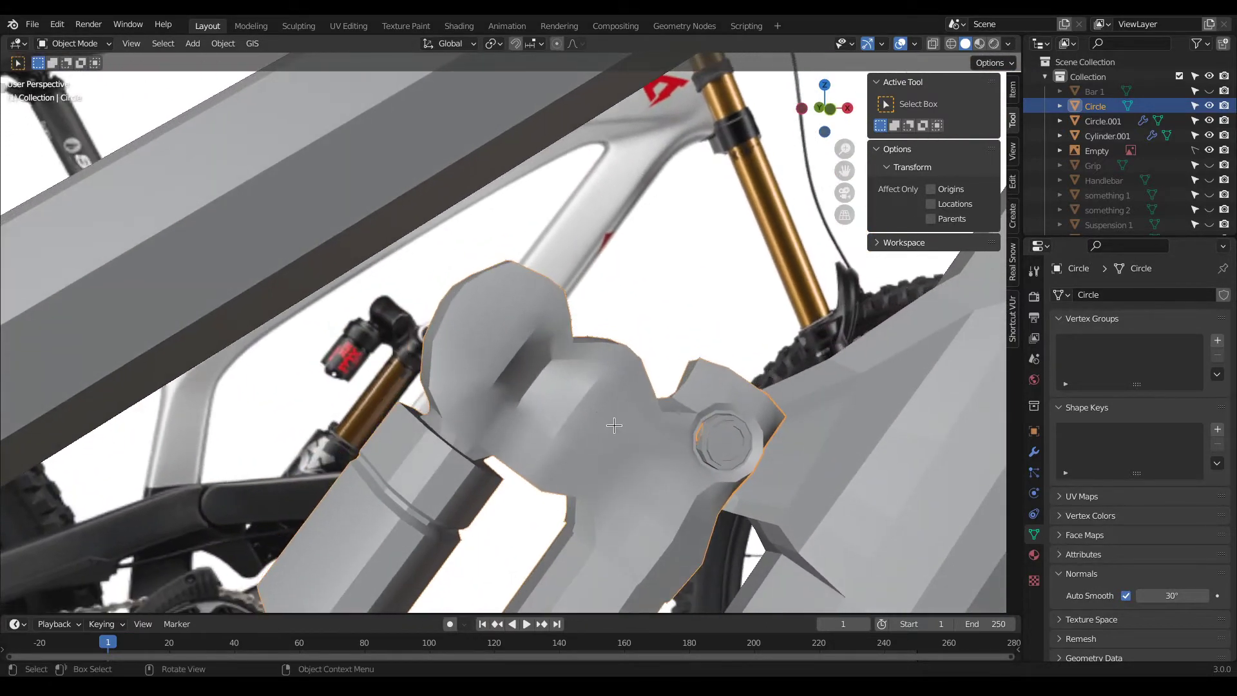
pyautogui.click(1126, 595)
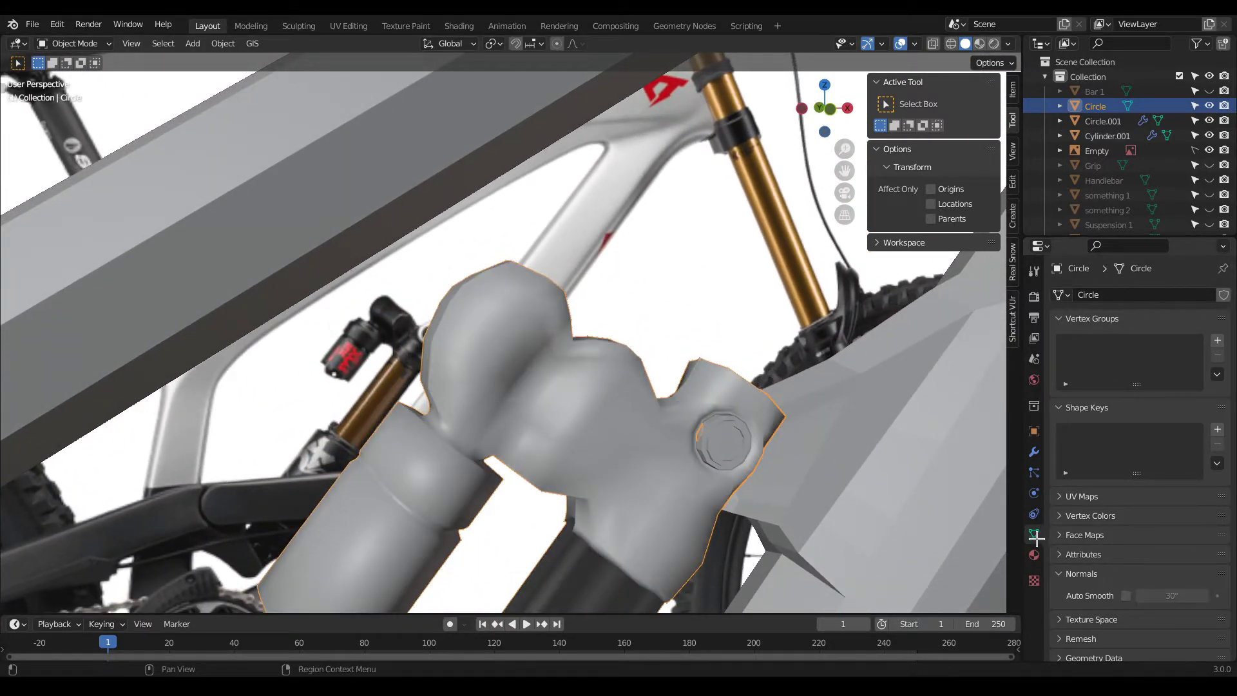
# Step: Return the shock object to flat shading
pyautogui.scroll(-3, 513, 360)
pyautogui.rightClick(509, 377)
pyautogui.click(515, 394)
# Step: Select the corner vertices of the long gap along the lower shock body and fill it with a face
pyautogui.moveTo(516, 394); pyautogui.dragTo(438, 385, button='middle')
pyautogui.scroll(4, 483, 514)
pyautogui.press('Tab')
pyautogui.click(438, 384)
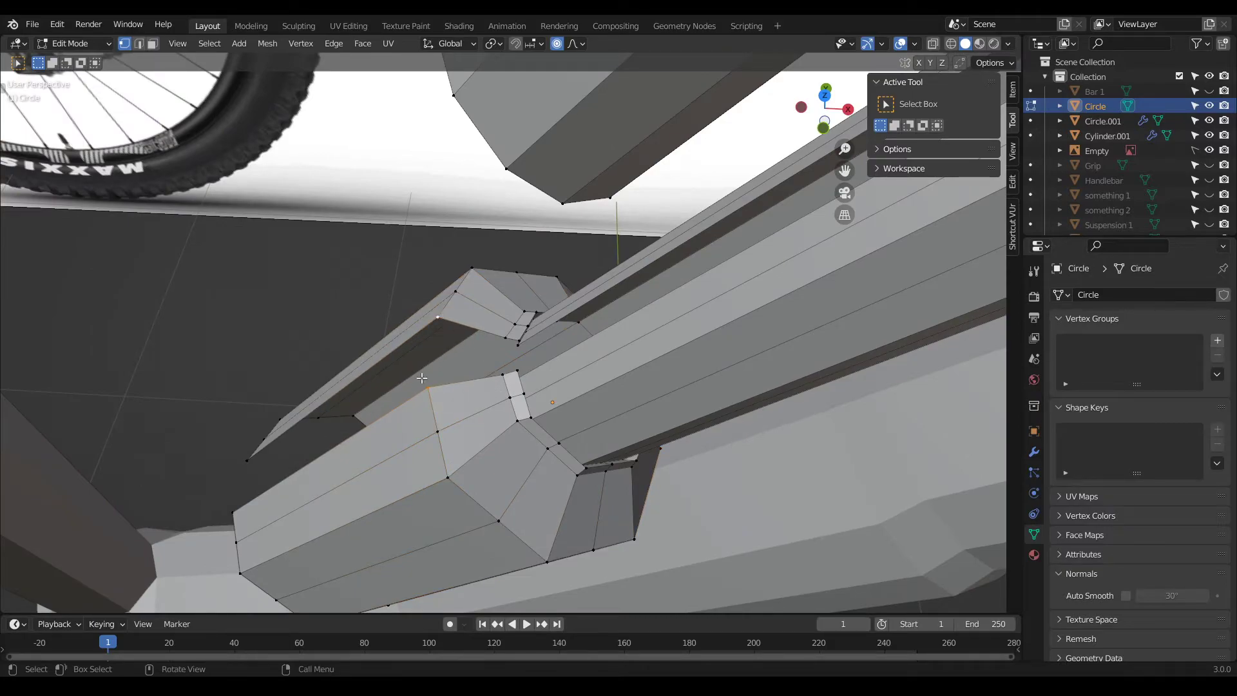
pyautogui.moveTo(328, 351); pyautogui.dragTo(318, 517, button='middle')
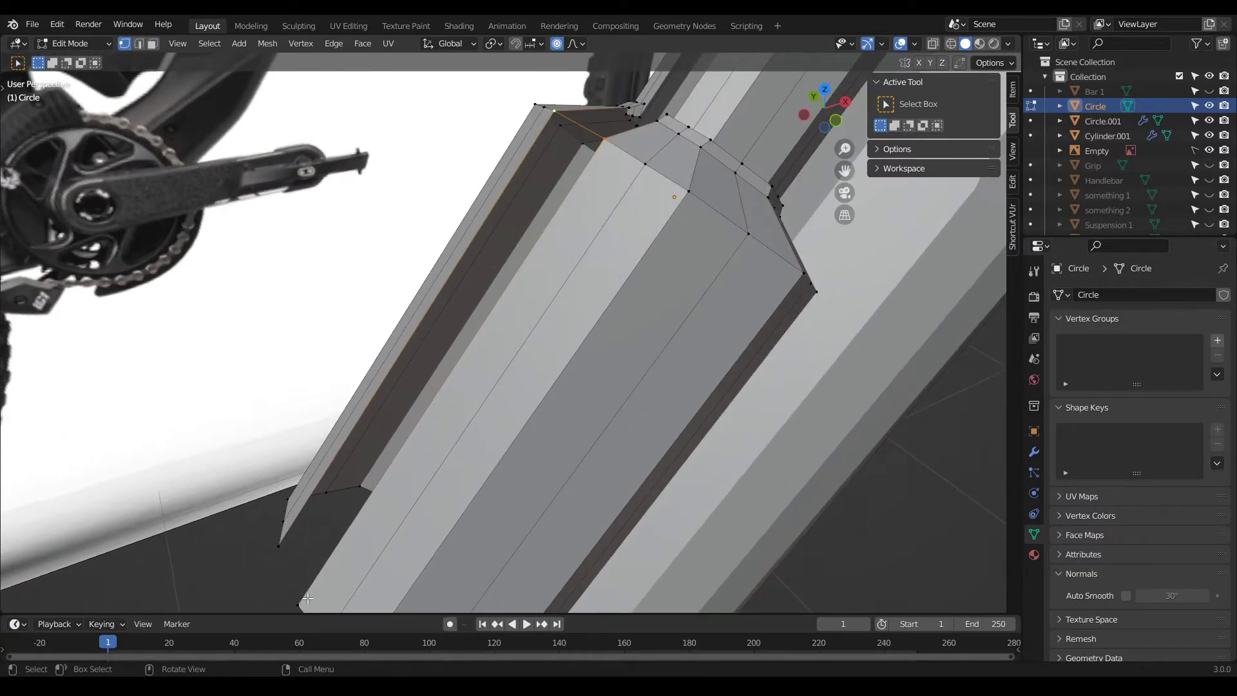
pyautogui.press('f')
pyautogui.scroll(-1, 461, 393)
pyautogui.moveTo(524, 187); pyautogui.dragTo(533, 206, button='middle')
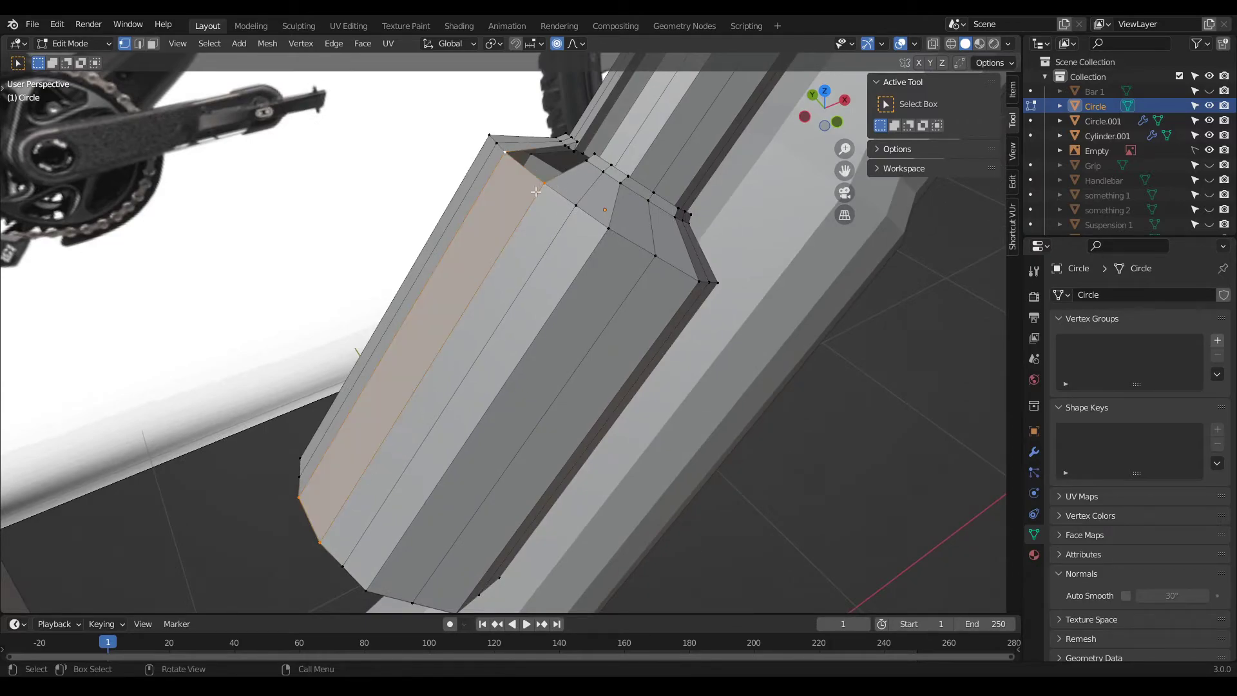
pyautogui.keyDown('ctrl'); pyautogui.moveTo(219, 439); pyautogui.dragTo(330, 549); pyautogui.keyUp('ctrl')
# Step: Clear the selection and examine the reservoir canister's flat end and the shock head from below
pyautogui.moveTo(648, 261); pyautogui.dragTo(606, 248, button='middle')
pyautogui.scroll(-3, 609, 193)
pyautogui.hotkey('alt', 'a')
pyautogui.scroll(-2, 651, 139)
pyautogui.moveTo(652, 117); pyautogui.dragTo(572, 502, button='middle')
pyautogui.scroll(6, 578, 270)
pyautogui.moveTo(606, 226); pyautogui.dragTo(607, 172, button='middle')
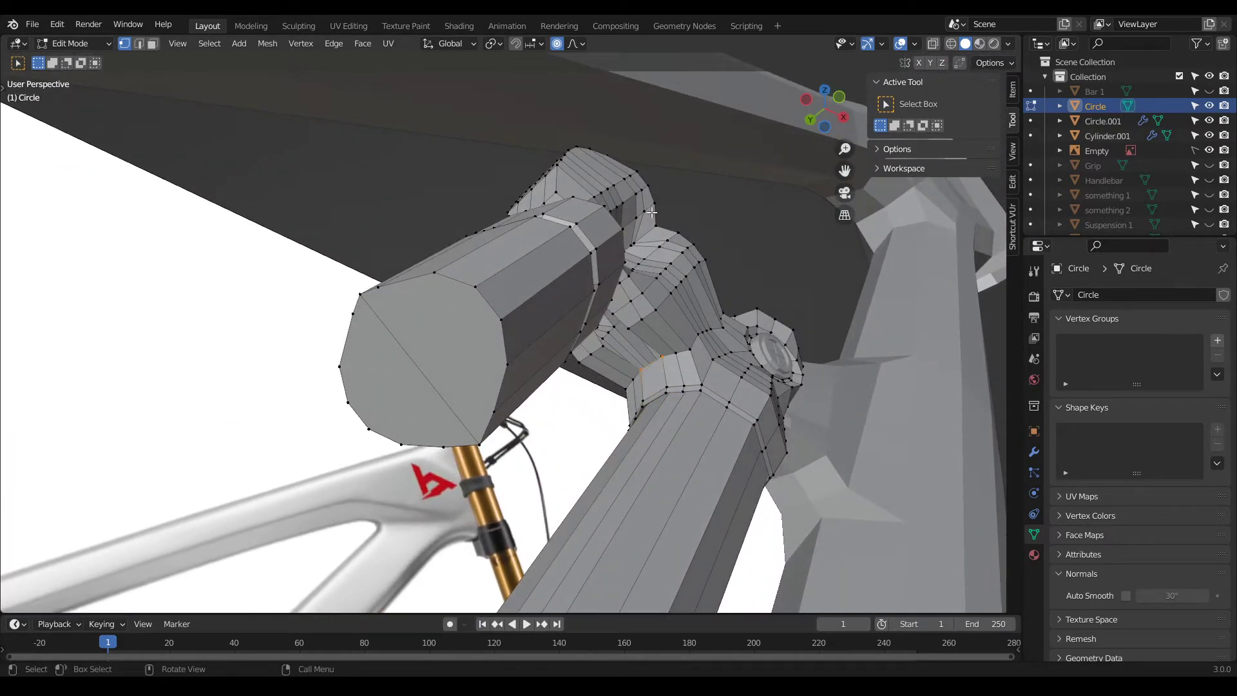
# Step: Examine the shock head and reservoir canister from several sides, both as an object and as an editable mesh
pyautogui.moveTo(750, 455); pyautogui.dragTo(483, 490, button='middle')
pyautogui.scroll(-3, 481, 492)
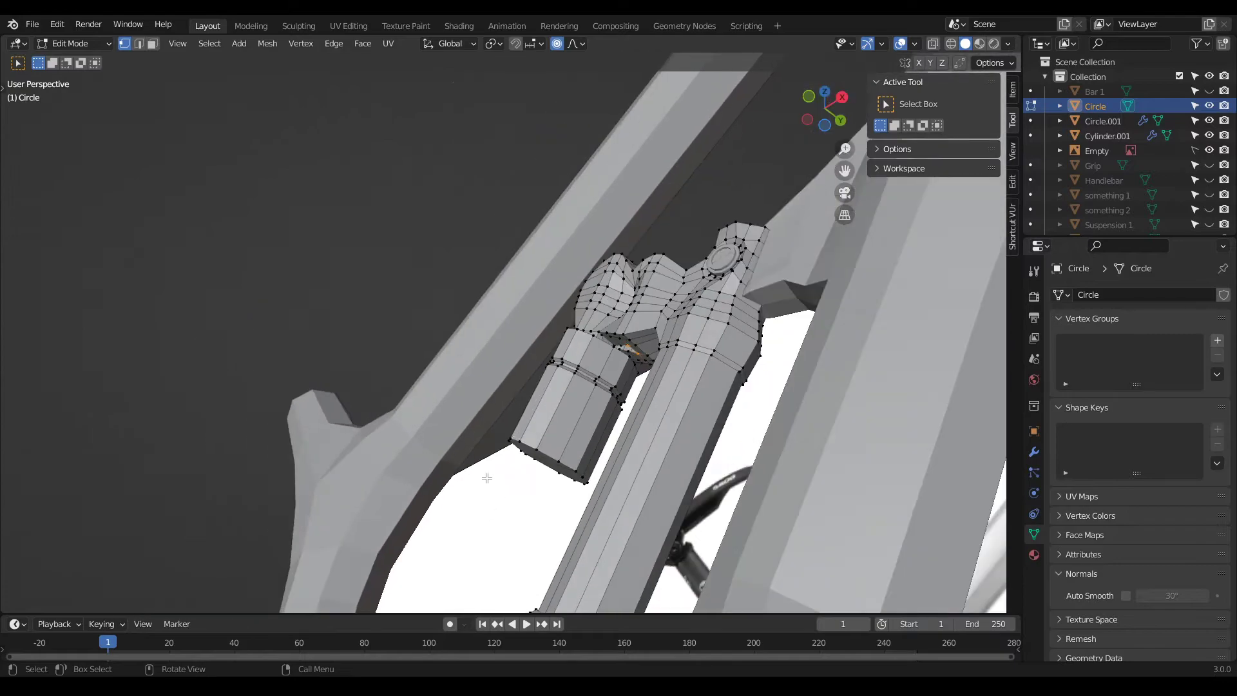
pyautogui.moveTo(518, 416); pyautogui.dragTo(484, 420, button='middle')
pyautogui.scroll(3, 651, 328)
pyautogui.scroll(2, 651, 329)
pyautogui.moveTo(633, 344); pyautogui.dragTo(648, 400, button='middle')
pyautogui.scroll(-5, 498, 356)
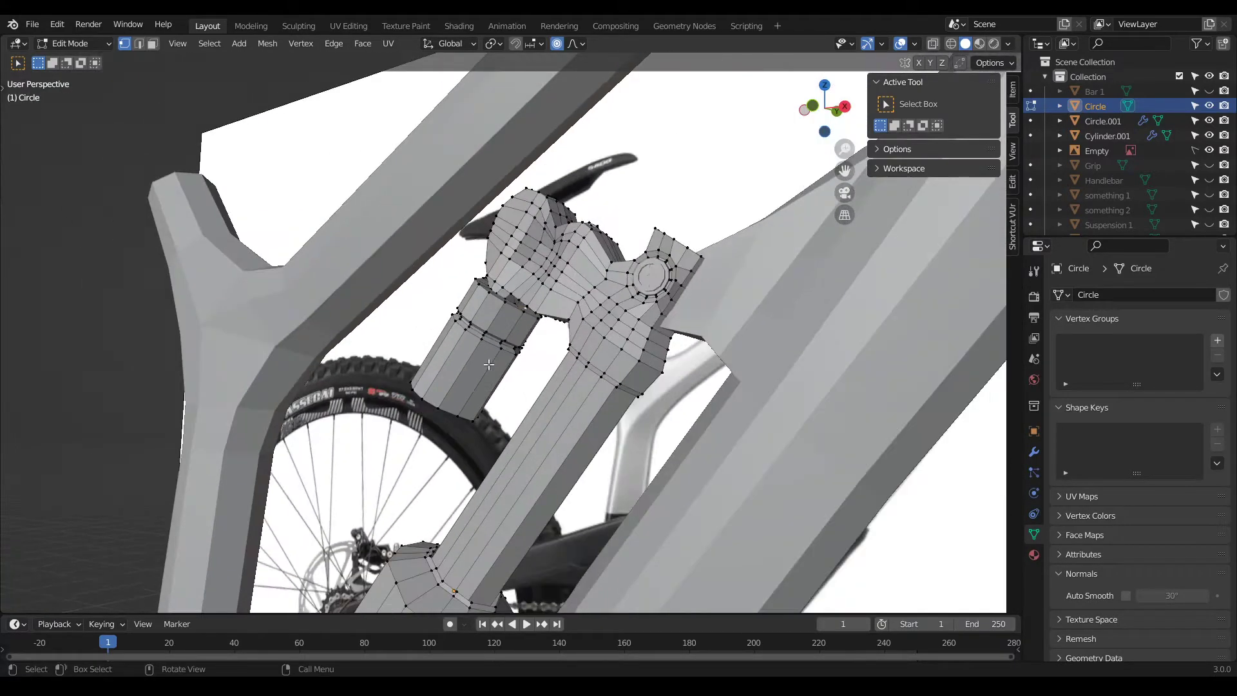
pyautogui.press('Tab')
pyautogui.scroll(-4, 498, 348)
pyautogui.moveTo(486, 277); pyautogui.dragTo(522, 324, button='middle')
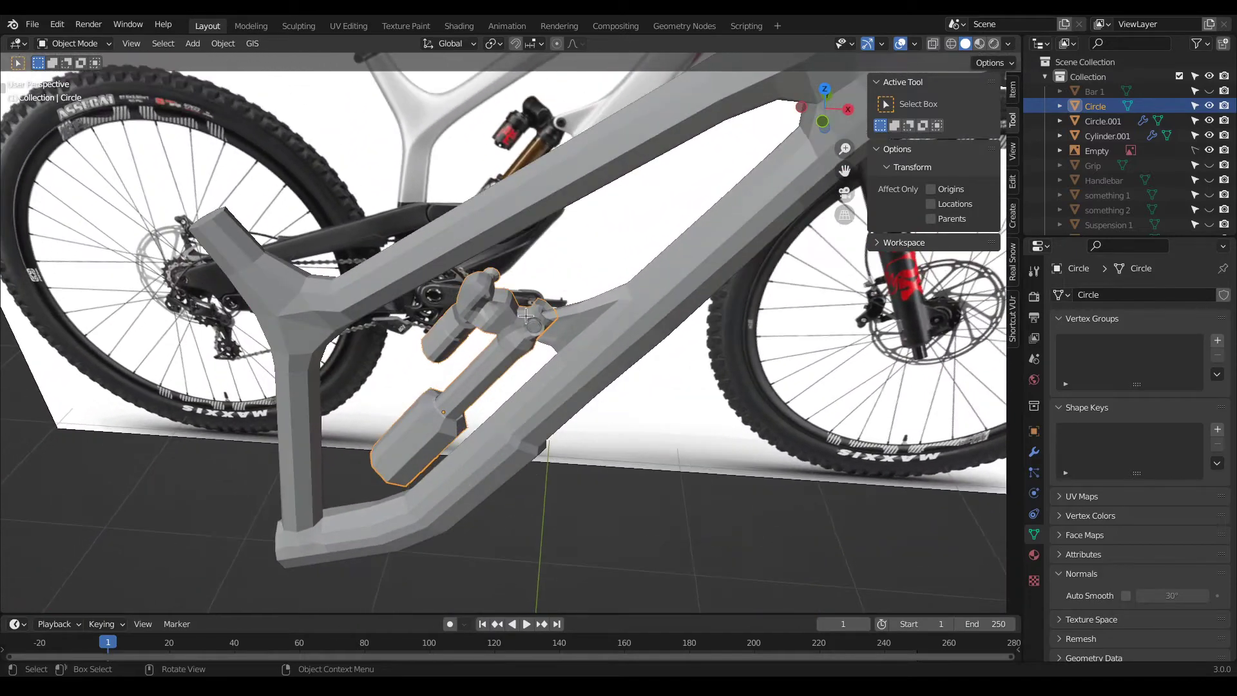
pyautogui.scroll(5, 523, 324)
pyautogui.press('Tab')
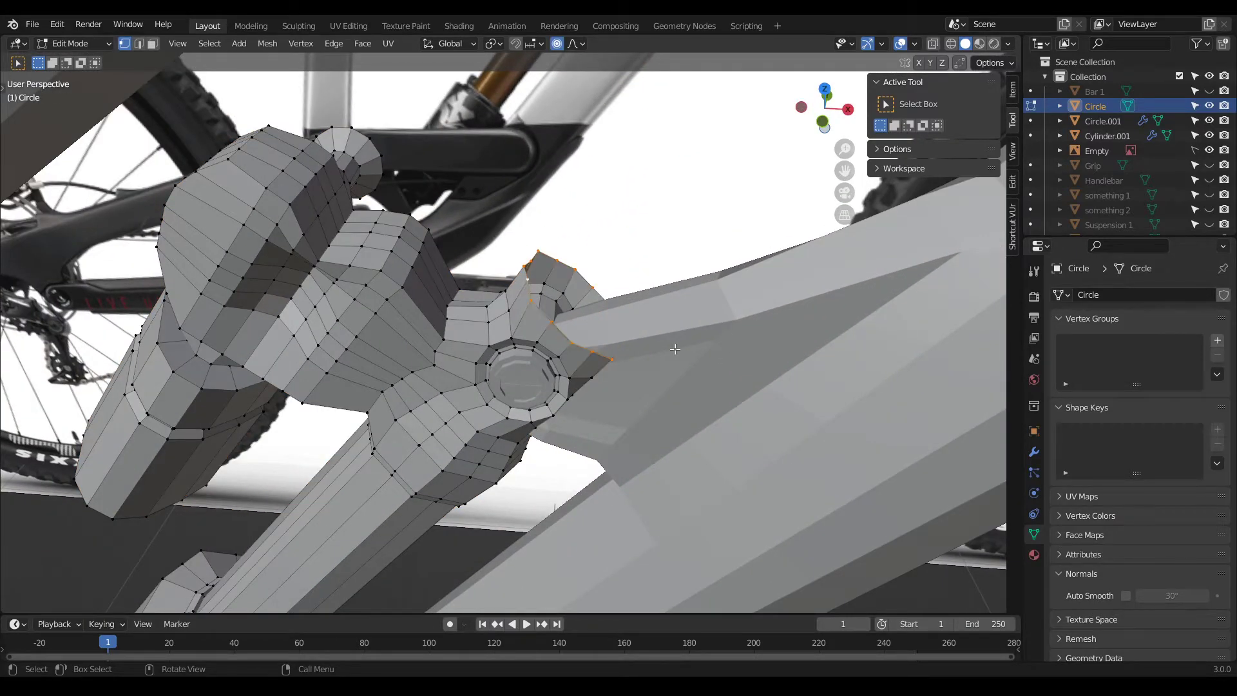
pyautogui.scroll(3, 715, 359)
pyautogui.press('s')
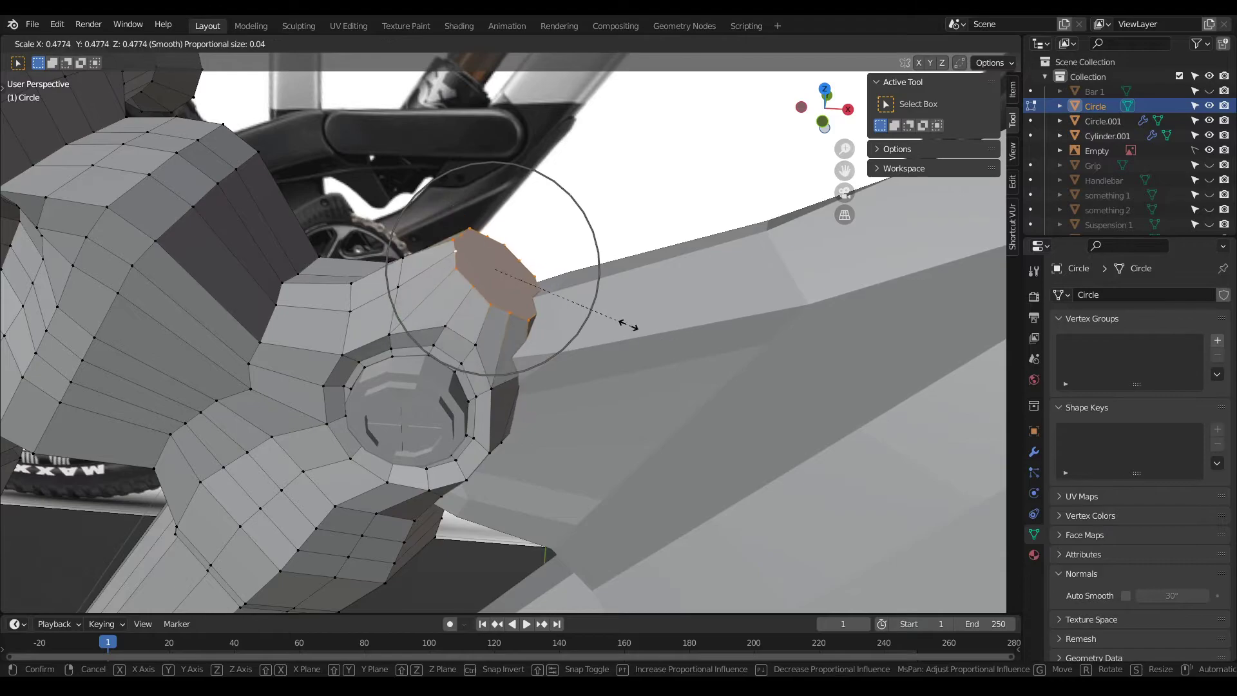
pyautogui.rightClick(592, 307)
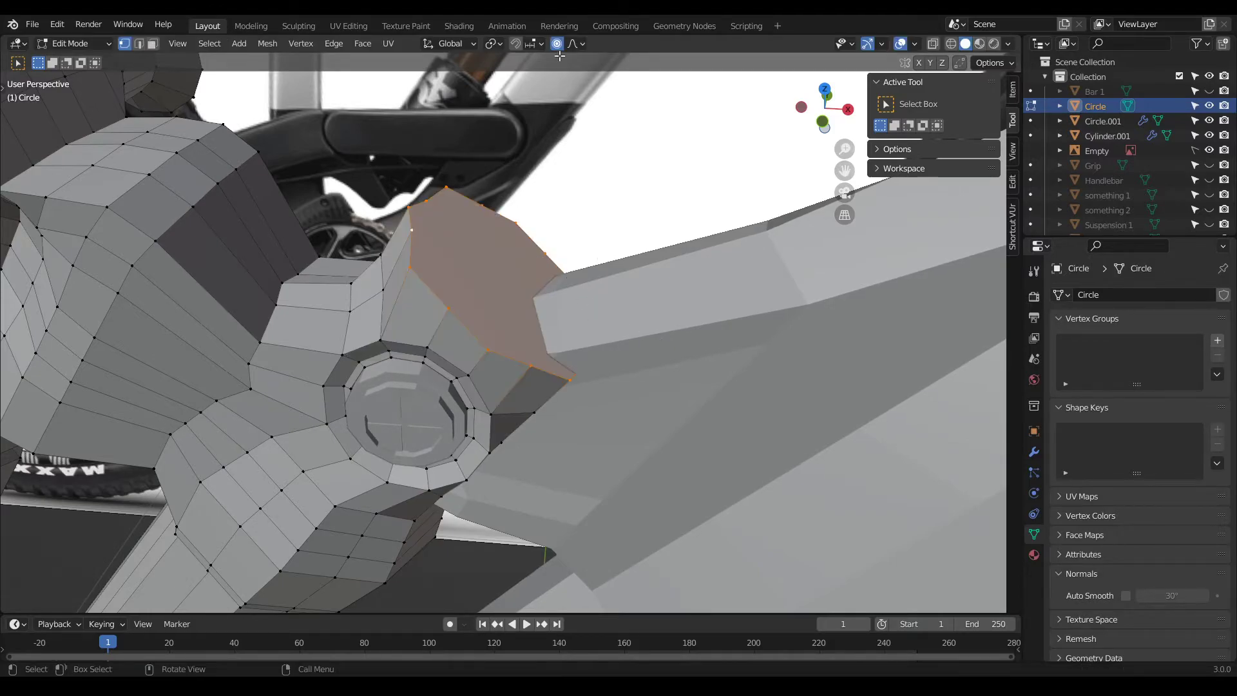
pyautogui.press('s')
pyautogui.rightClick(574, 264)
pyautogui.press('g')
pyautogui.rightClick(680, 322)
# Step: Delete the cap geometry above the shock head's round pivot boss and try to refill the open rim
pyautogui.moveTo(538, 348); pyautogui.dragTo(467, 350, button='middle')
pyautogui.press('x')
pyautogui.click(509, 324)
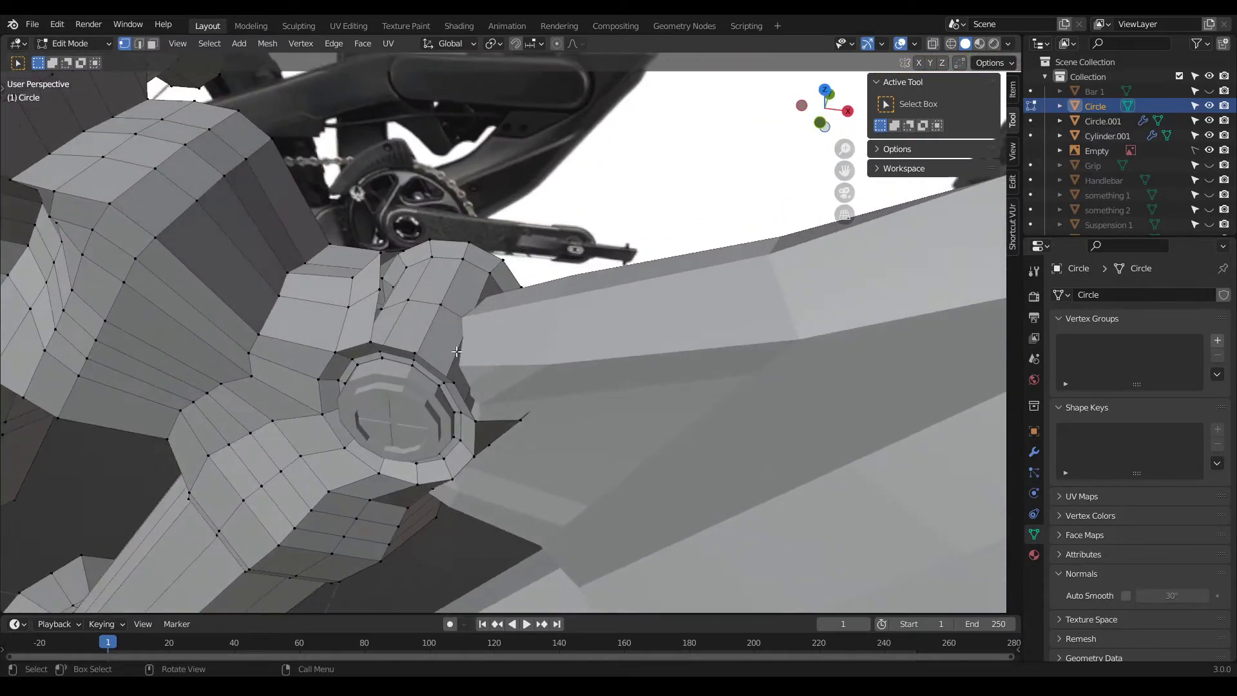
pyautogui.moveTo(442, 310); pyautogui.dragTo(258, 280, button='middle')
pyautogui.press('f')
pyautogui.moveTo(583, 357); pyautogui.dragTo(428, 337, button='middle')
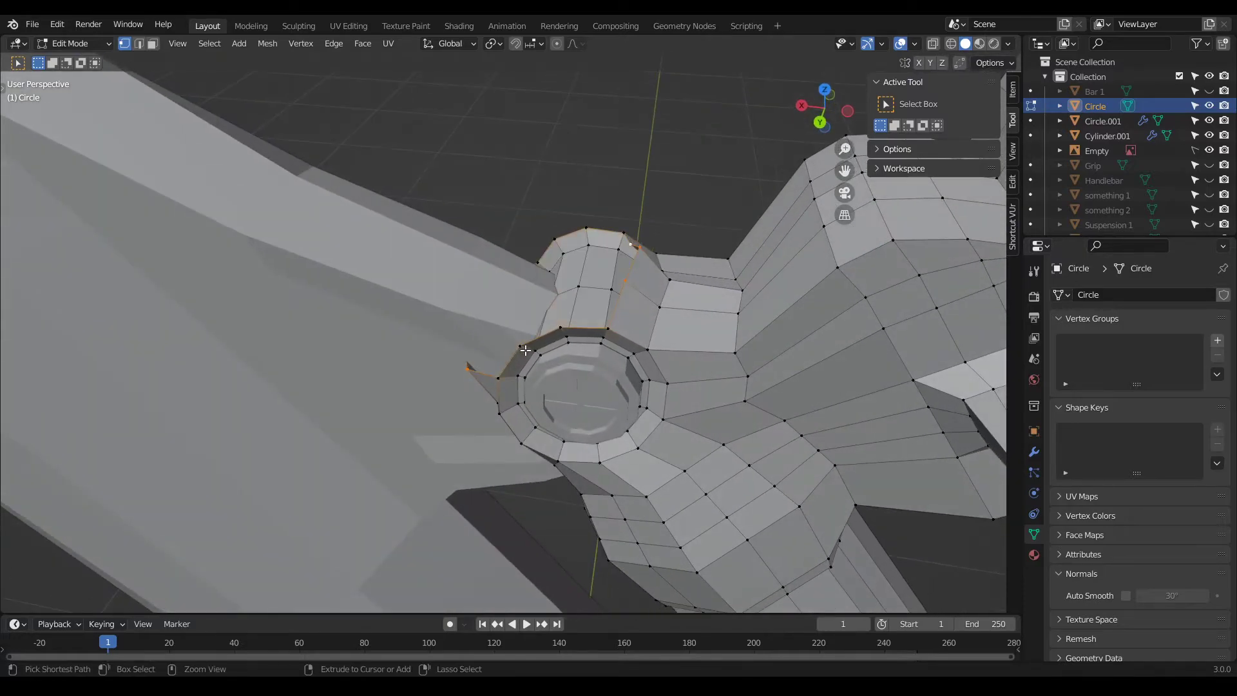
# Step: Select the whole shock mesh and merge its duplicate vertices by distance
pyautogui.moveTo(523, 351); pyautogui.dragTo(542, 315, button='middle')
pyautogui.scroll(5, 542, 315)
pyautogui.press('a')
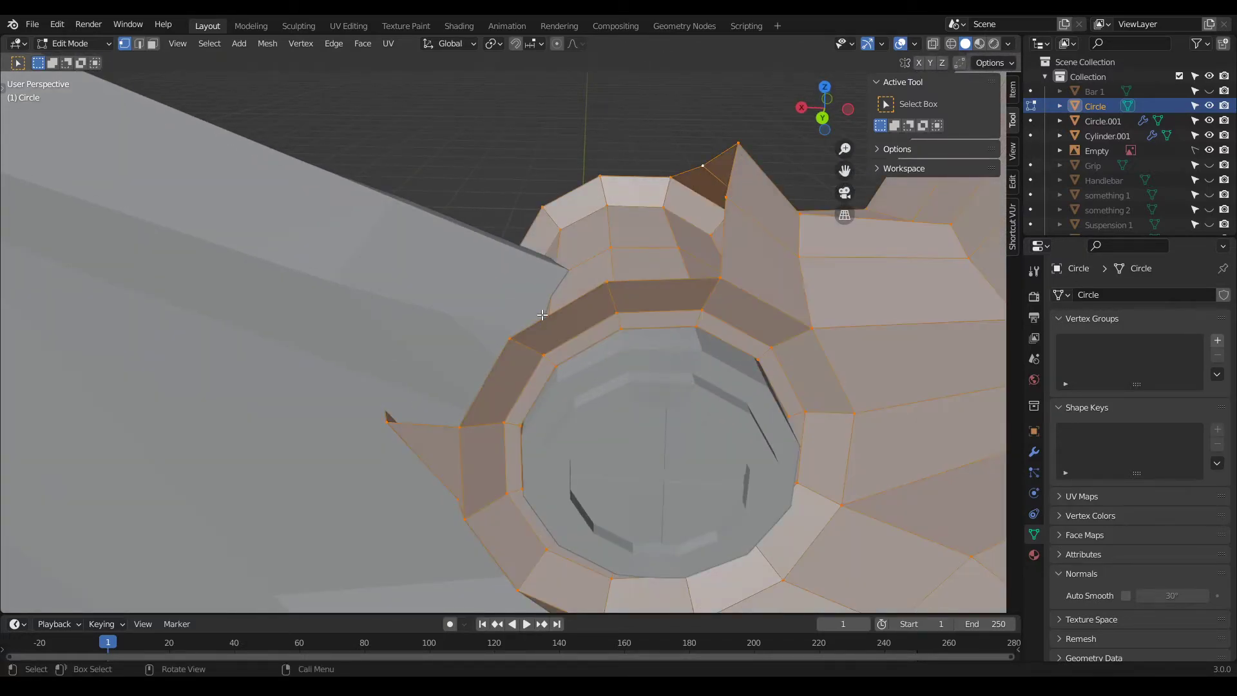
pyautogui.press('m')
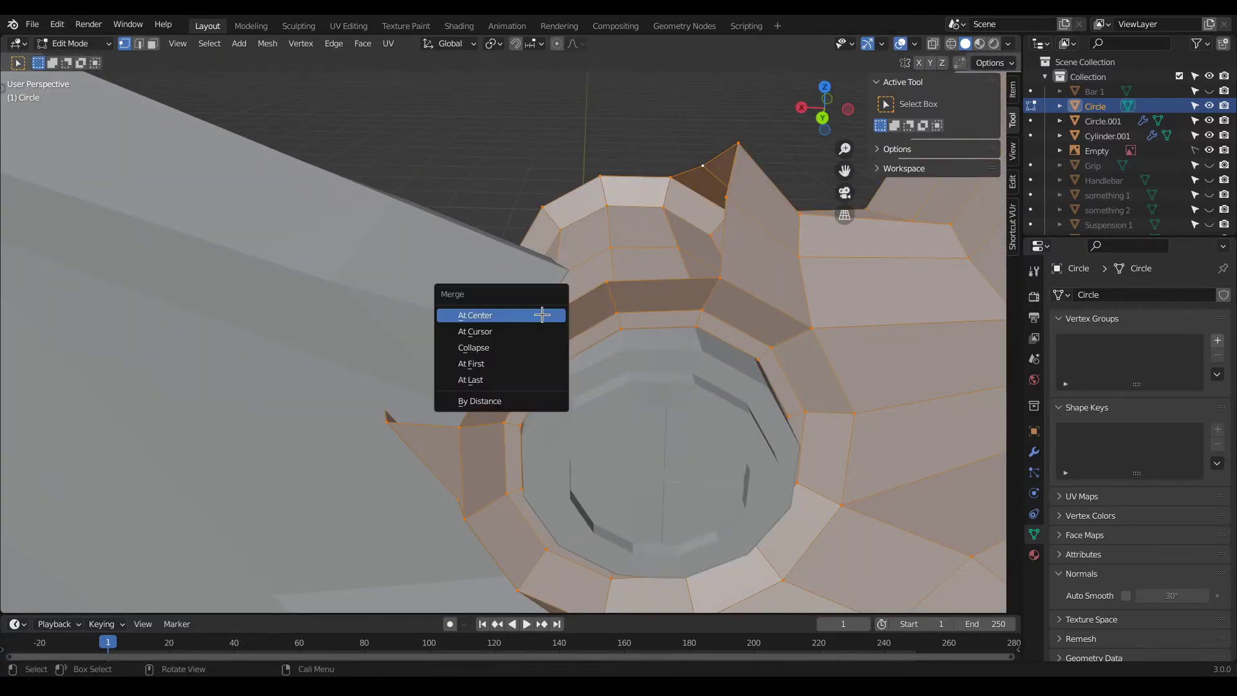
pyautogui.click(503, 400)
# Step: Try to fill the open rim above the round pivot boss with a single face
pyautogui.keyDown('alt'); pyautogui.click(538, 322); pyautogui.keyUp('alt')
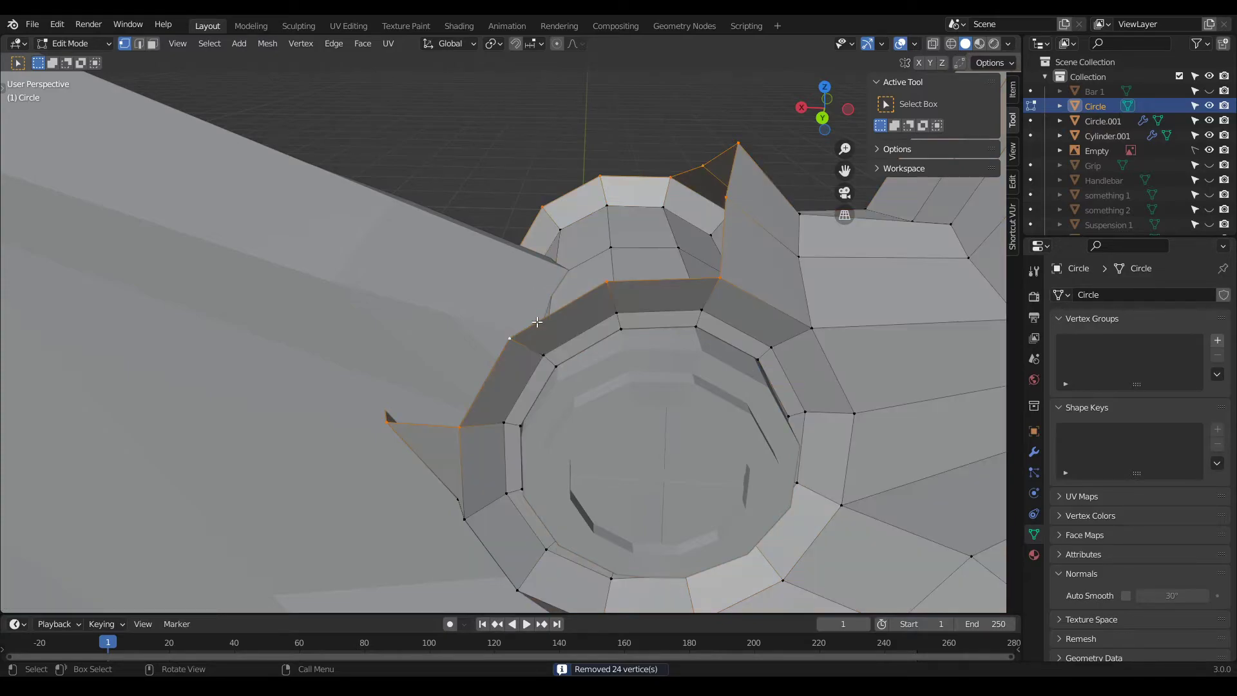
pyautogui.press('f')
pyautogui.moveTo(716, 304); pyautogui.dragTo(586, 283, button='middle')
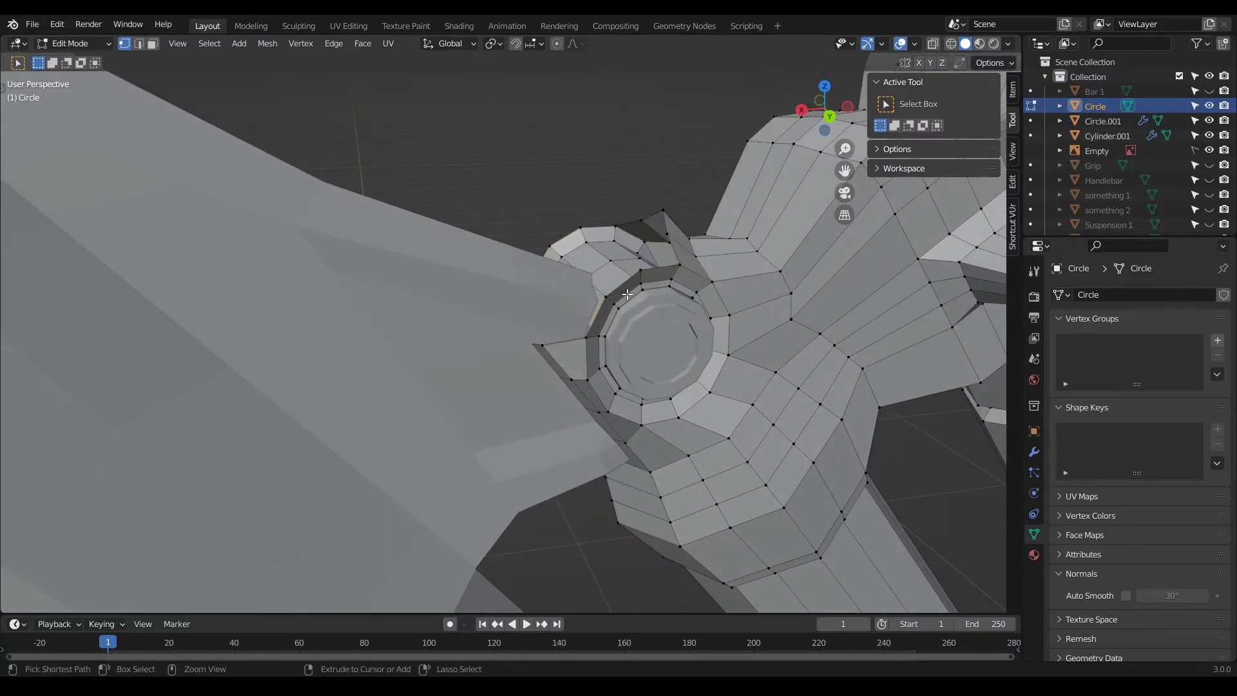
pyautogui.hotkey('ctrl', 'z')
# Step: Extrude the open rim above the pivot boss about 0.79 cm along Z and flatten it with scale 0 on local Z
pyautogui.click(615, 270)
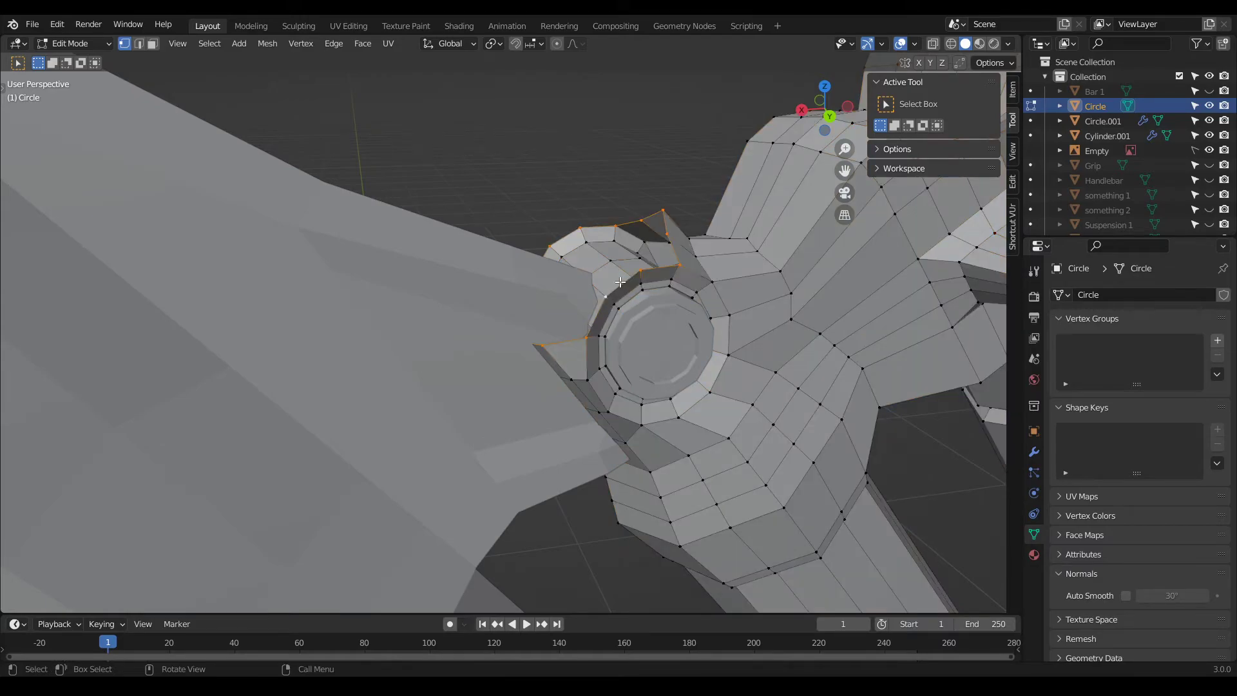
pyautogui.press('g')
pyautogui.press('z')
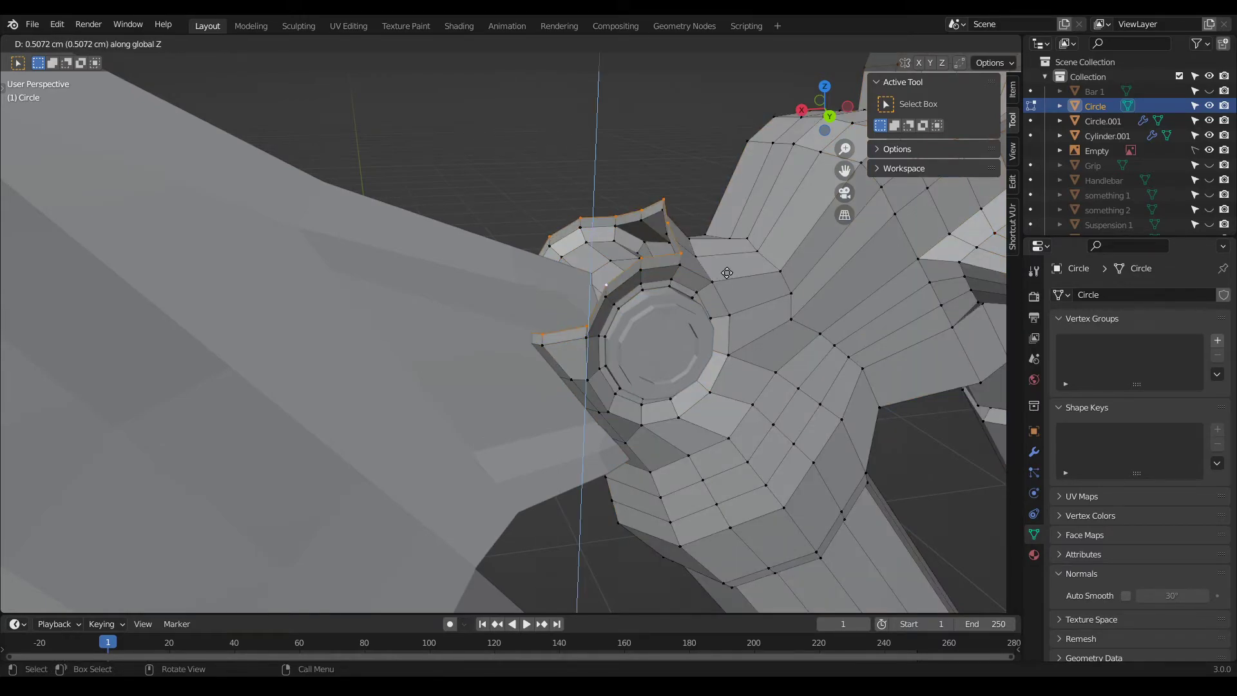
pyautogui.click(724, 267)
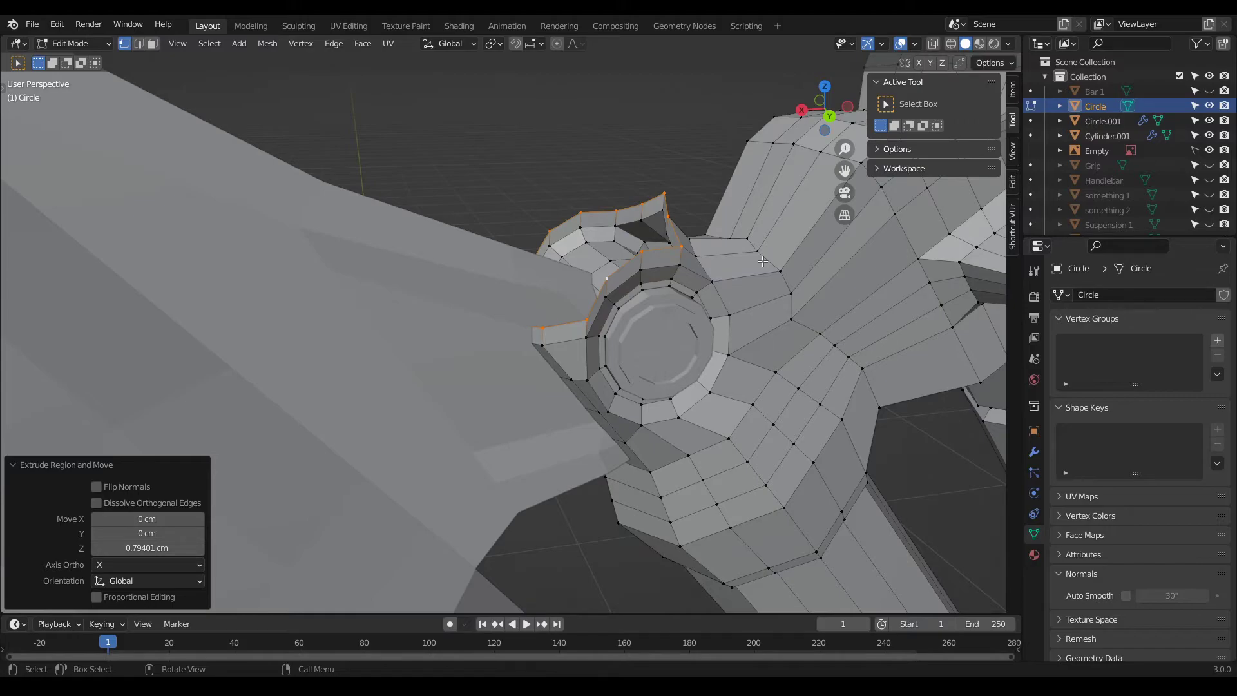
pyautogui.press('s')
pyautogui.press('z')
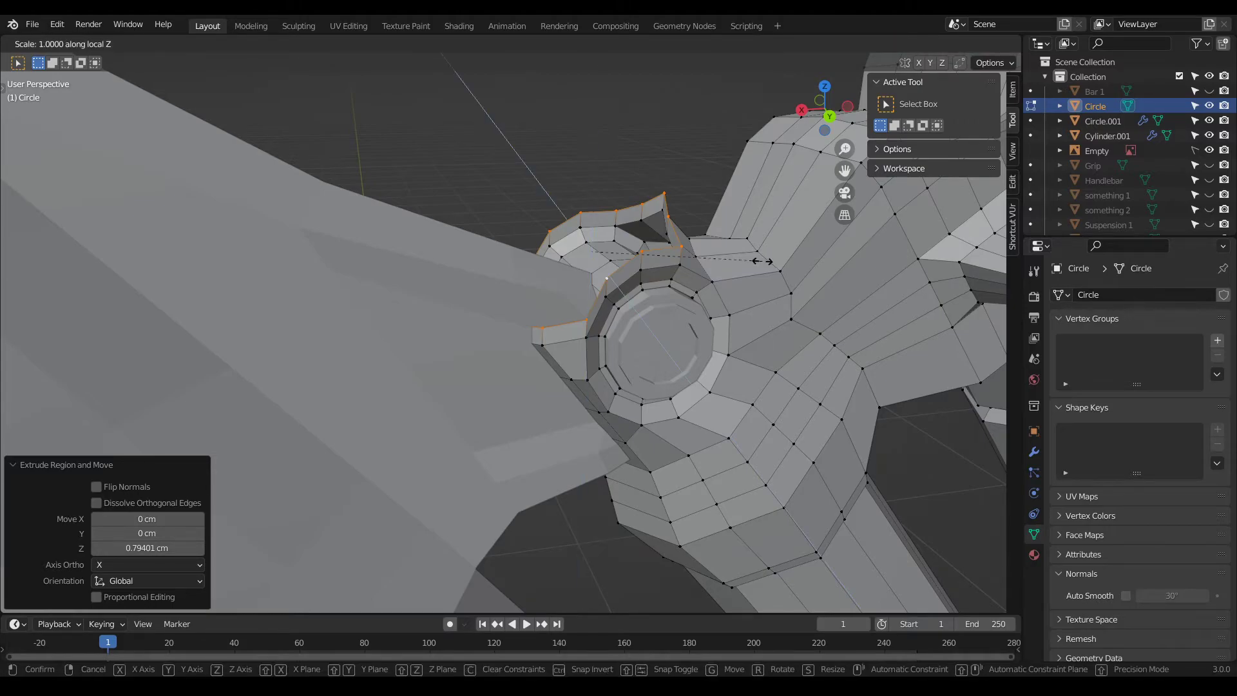
pyautogui.press('0')
pyautogui.press('Return')
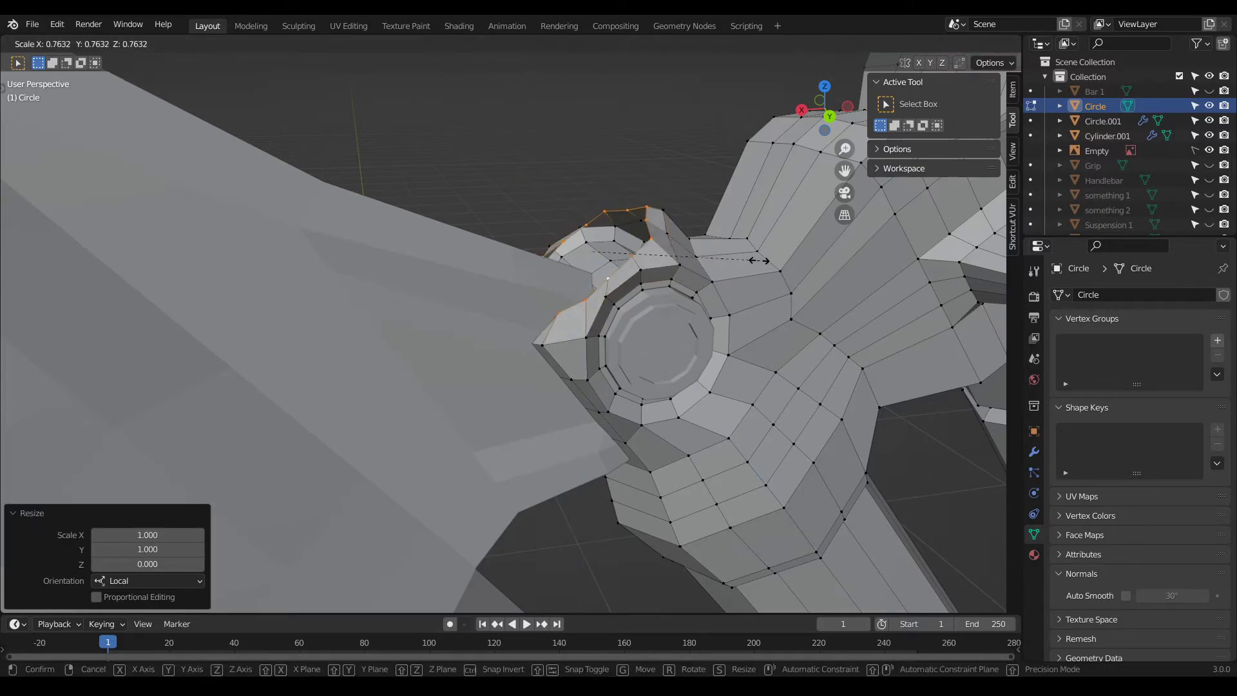
# Step: Cap the flattened rim with a face, reposition it along local X, and scale it to 0.766
pyautogui.press('f')
pyautogui.scroll(4, 691, 258)
pyautogui.press('g')
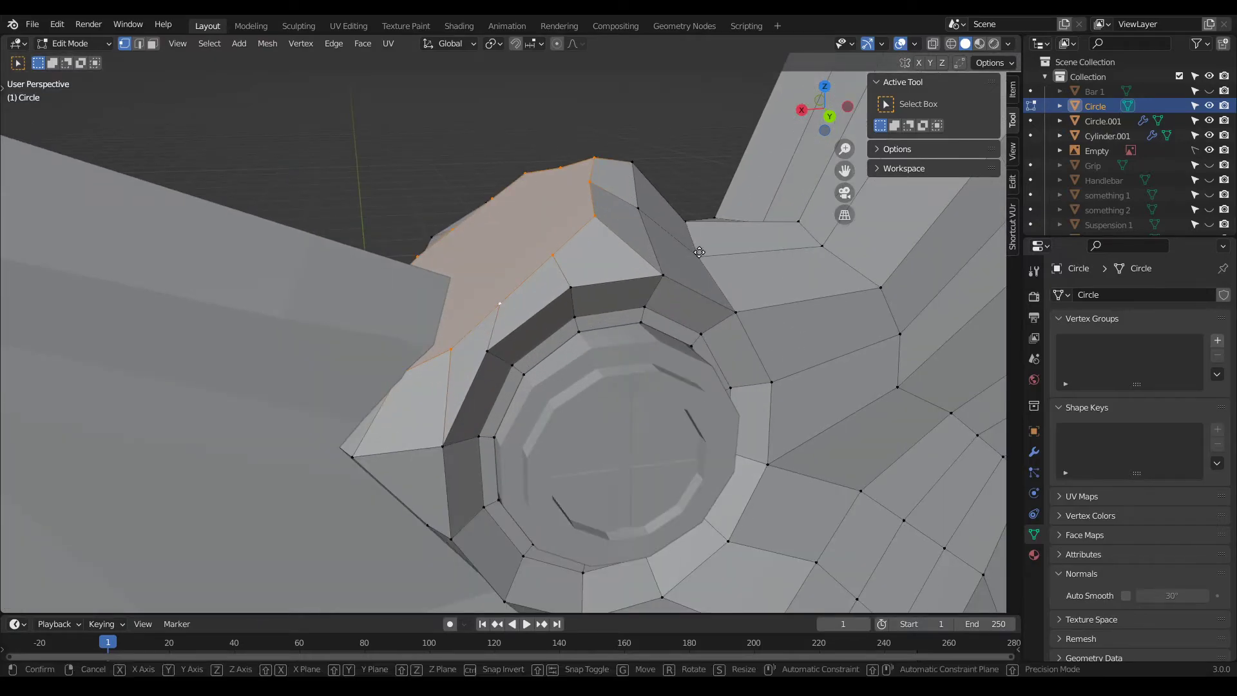
pyautogui.press('y')
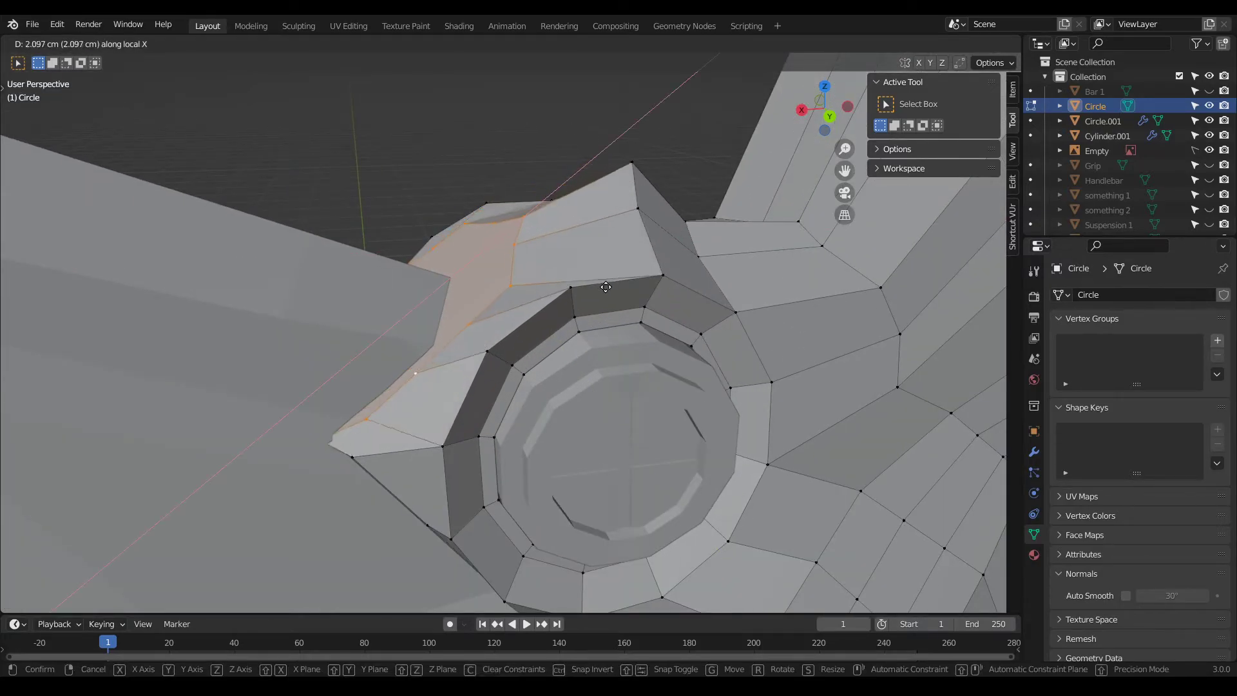
pyautogui.click(587, 298)
pyautogui.press('s')
pyautogui.click(557, 294)
# Step: Move the capped end about -2.1 cm along local X and scale it to 0.620
pyautogui.press('g')
pyautogui.press('x')
pyautogui.press('x')
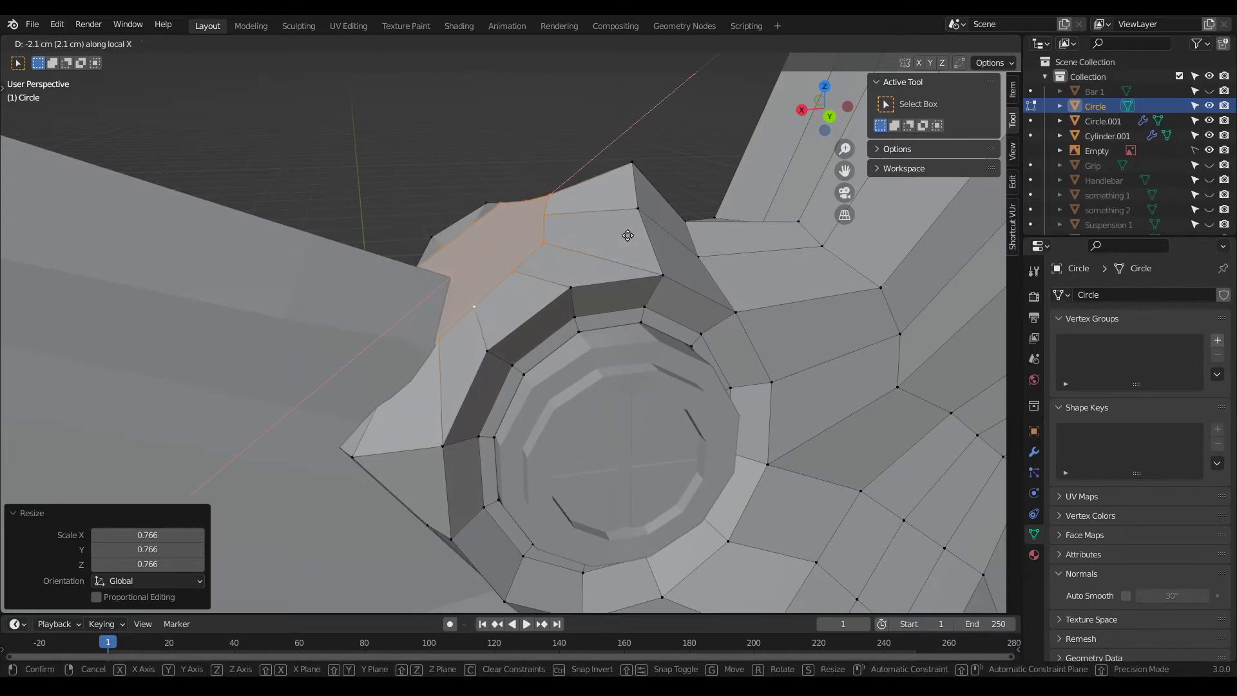
pyautogui.click(621, 239)
pyautogui.press('s')
pyautogui.click(571, 246)
# Step: Raise the capped end above the pivot boss about 0.86 cm along local Z
pyautogui.moveTo(571, 246); pyautogui.dragTo(770, 244, button='middle')
pyautogui.scroll(2, 770, 244)
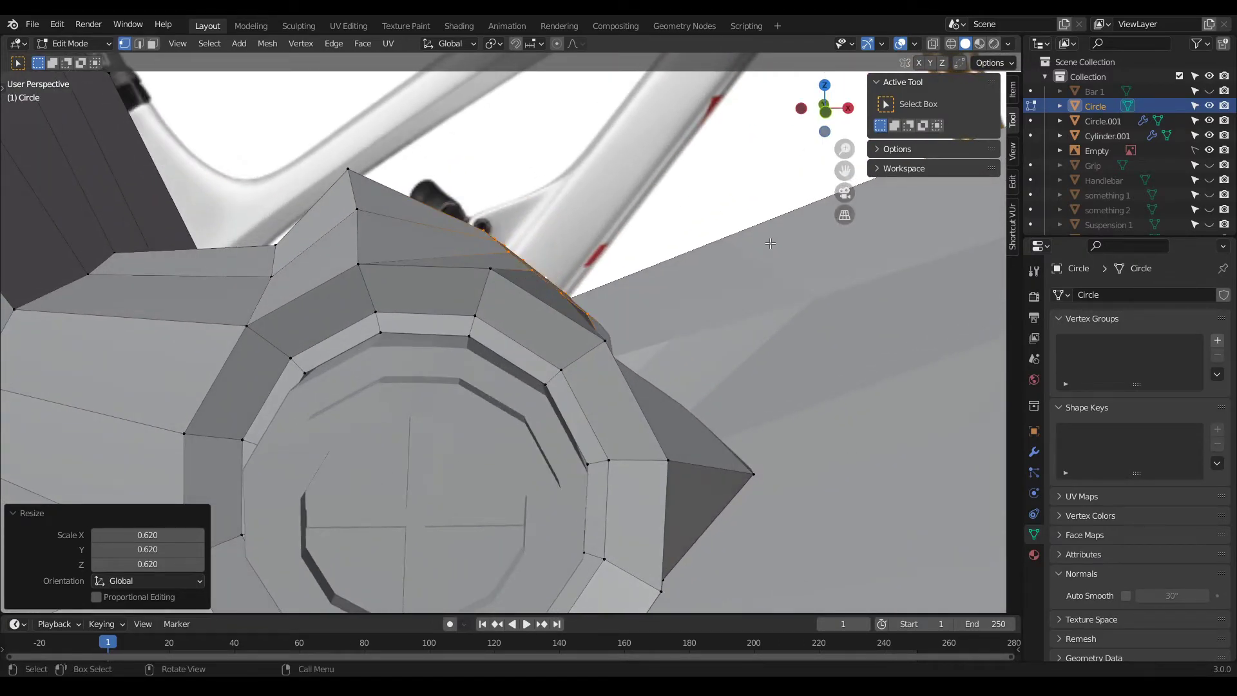
pyautogui.press('g')
pyautogui.press('y')
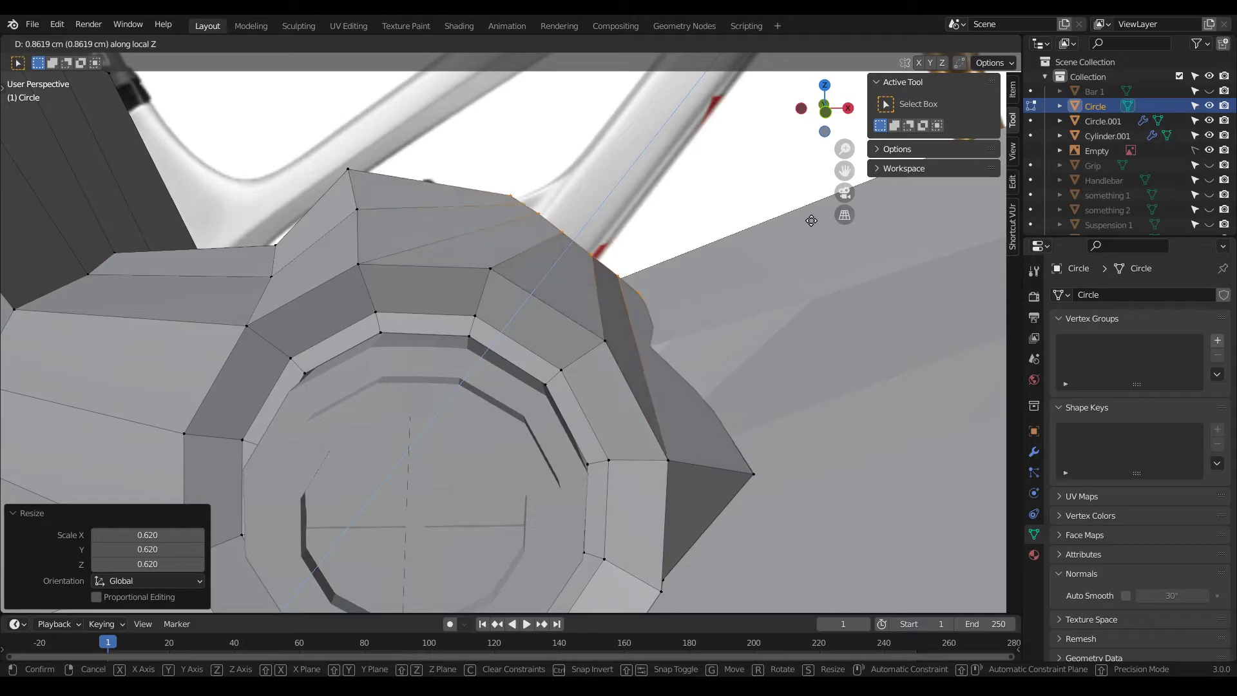
pyautogui.click(812, 221)
# Step: Check the reshaped shock head against the frame in Object Mode and return to editing its mesh
pyautogui.scroll(-5, 696, 253)
pyautogui.press('Tab')
pyautogui.scroll(-5, 613, 305)
pyautogui.moveTo(614, 305)
pyautogui.mouseDown(button='middle')
pyautogui.moveTo(559, 335)
pyautogui.moveTo(545, 360)
pyautogui.moveTo(600, 301)
pyautogui.mouseUp(button='middle')
pyautogui.scroll(1, 404, 203)
pyautogui.moveTo(404, 204); pyautogui.dragTo(427, 291, button='middle')
pyautogui.press('Tab')
# Step: Move the crease vertices between the shock head's two lobes about -0.85 cm along Y with proportional editing, and check the surface
pyautogui.scroll(6, 426, 290)
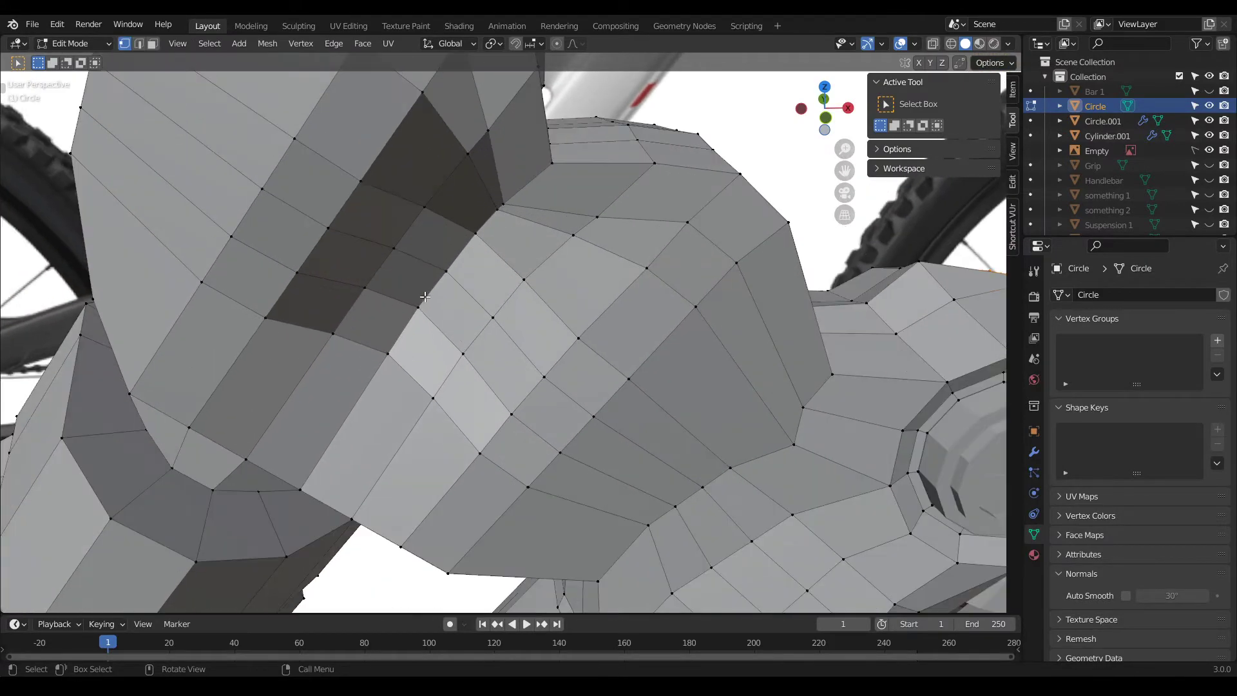
pyautogui.keyDown('shift'); pyautogui.click(450, 273); pyautogui.keyUp('shift')
pyautogui.press('g')
pyautogui.press('y')
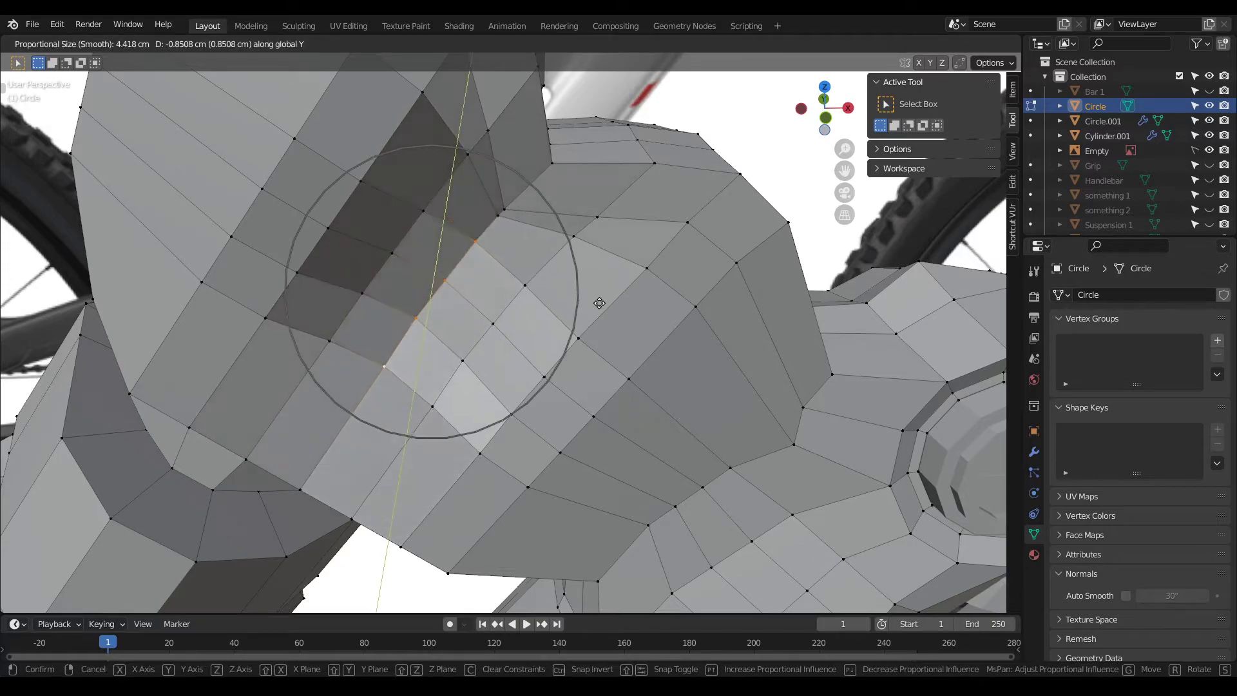
pyautogui.click(585, 317)
pyautogui.press('Tab')
pyautogui.scroll(-5, 509, 309)
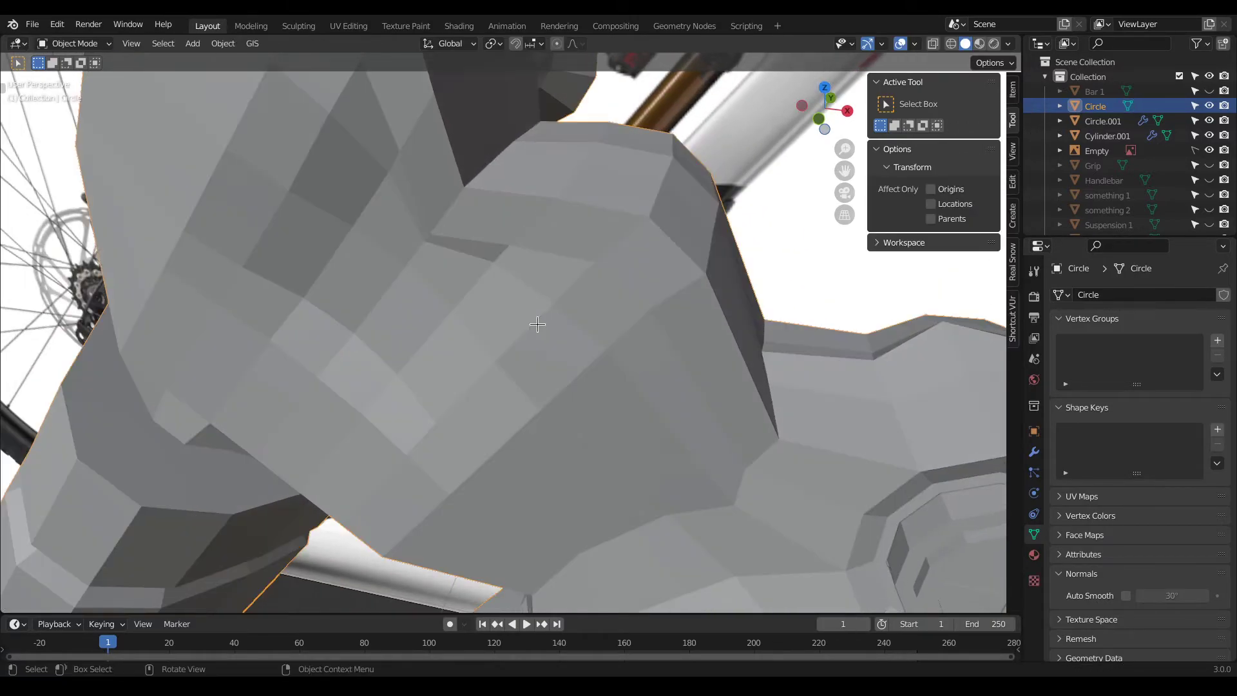
pyautogui.moveTo(497, 305); pyautogui.dragTo(356, 316, button='middle')
# Step: Bevel the edge loop along the shock head's stepped outer edge with 2 segments and Clamp Overlap off
pyautogui.press('Tab')
pyautogui.scroll(2, 469, 279)
pyautogui.moveTo(502, 295); pyautogui.dragTo(449, 320, button='middle')
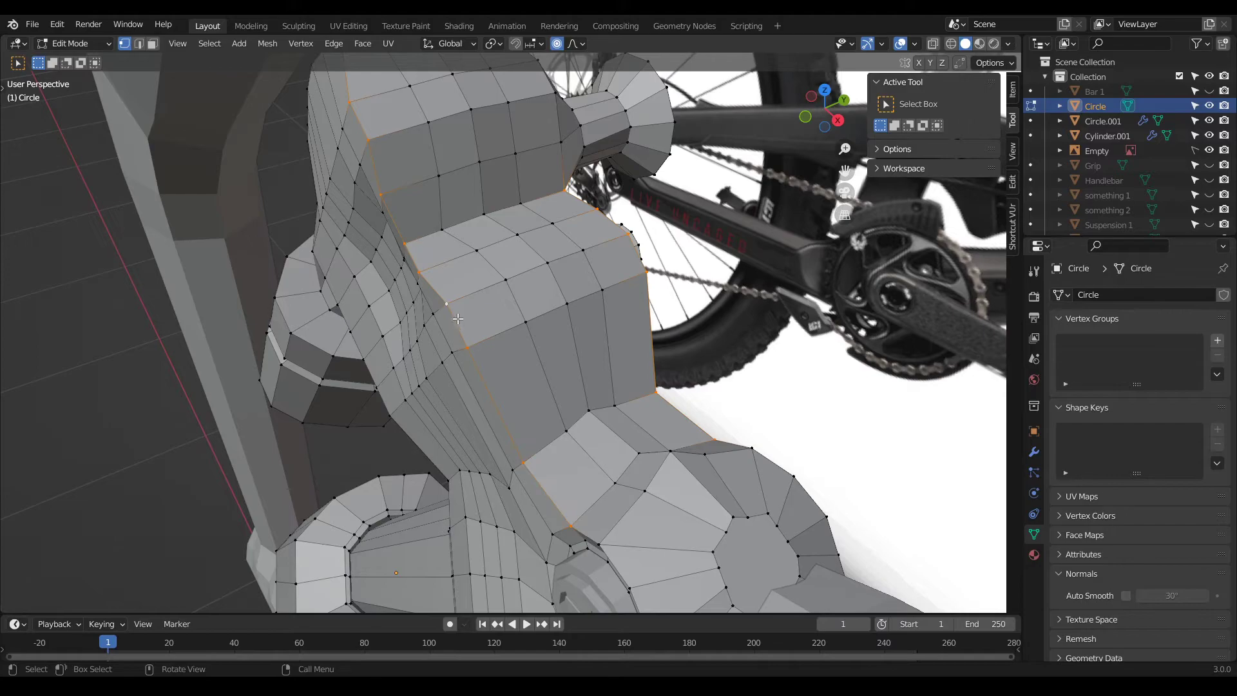
pyautogui.hotkey('ctrl', 'b')
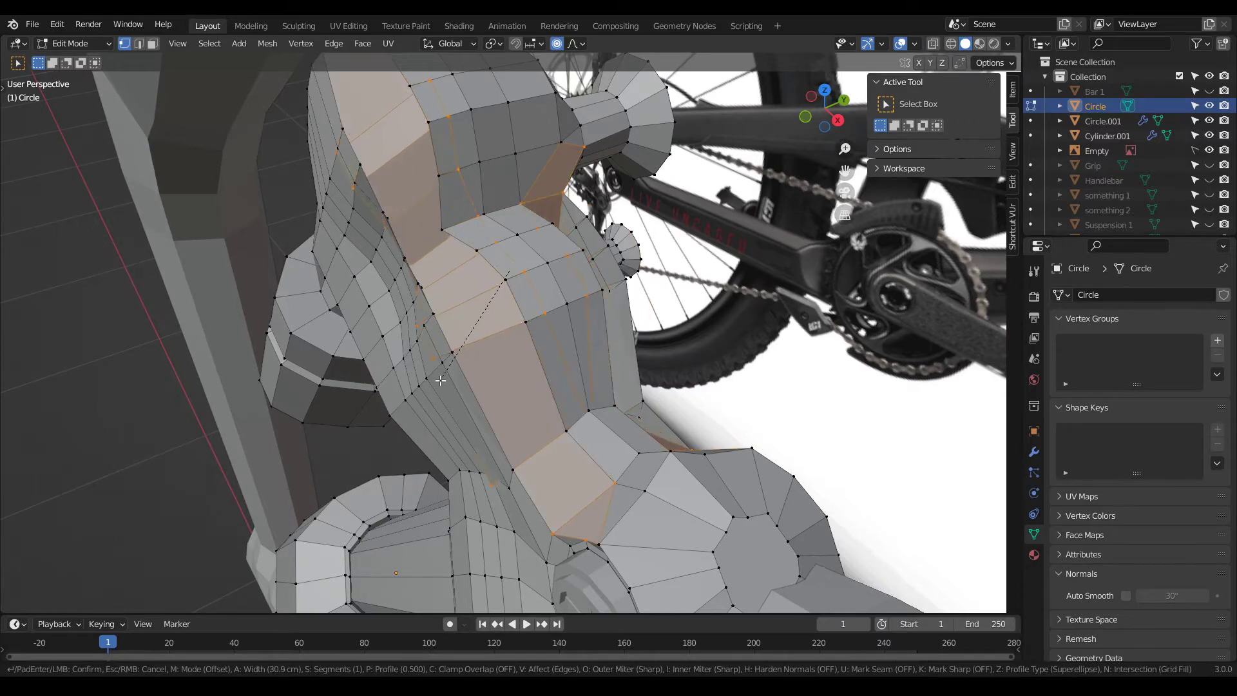
pyautogui.click(473, 354)
pyautogui.click(113, 456)
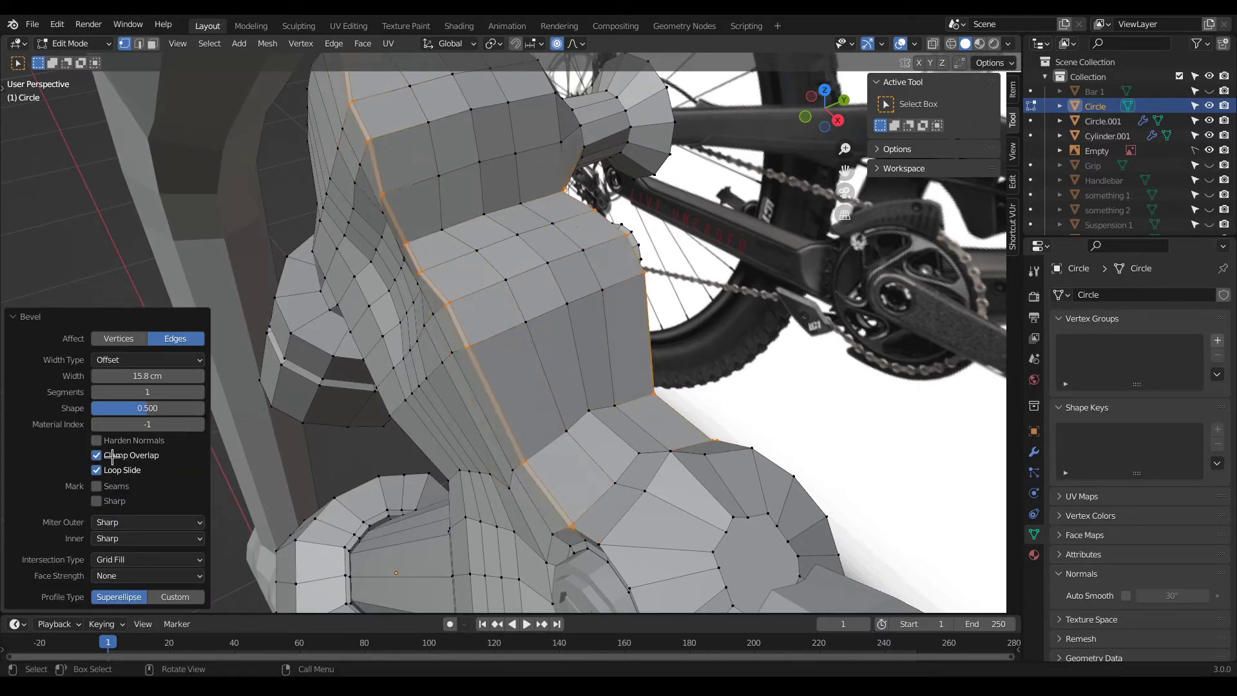
pyautogui.click(199, 391)
pyautogui.click(126, 455)
# Step: Reduce the width of the shock head's edge bevel and check the resulting shape
pyautogui.moveTo(221, 443); pyautogui.dragTo(526, 377, button='middle')
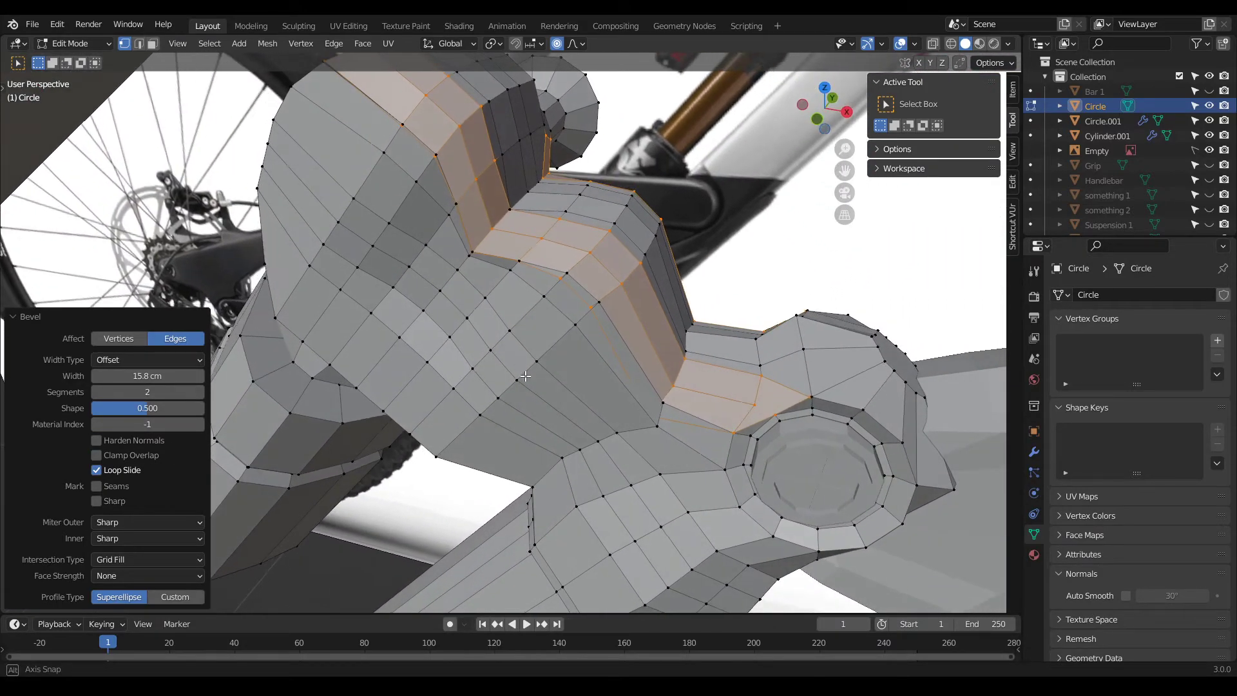
pyautogui.moveTo(147, 376); pyautogui.dragTo(117, 376)
pyautogui.moveTo(348, 315); pyautogui.dragTo(511, 288, button='middle')
pyautogui.press('Tab')
pyautogui.press('Tab')
# Step: Select the boundary vertices of the open gap at the bevel's upper corner and merge them at center
pyautogui.scroll(5, 441, 169)
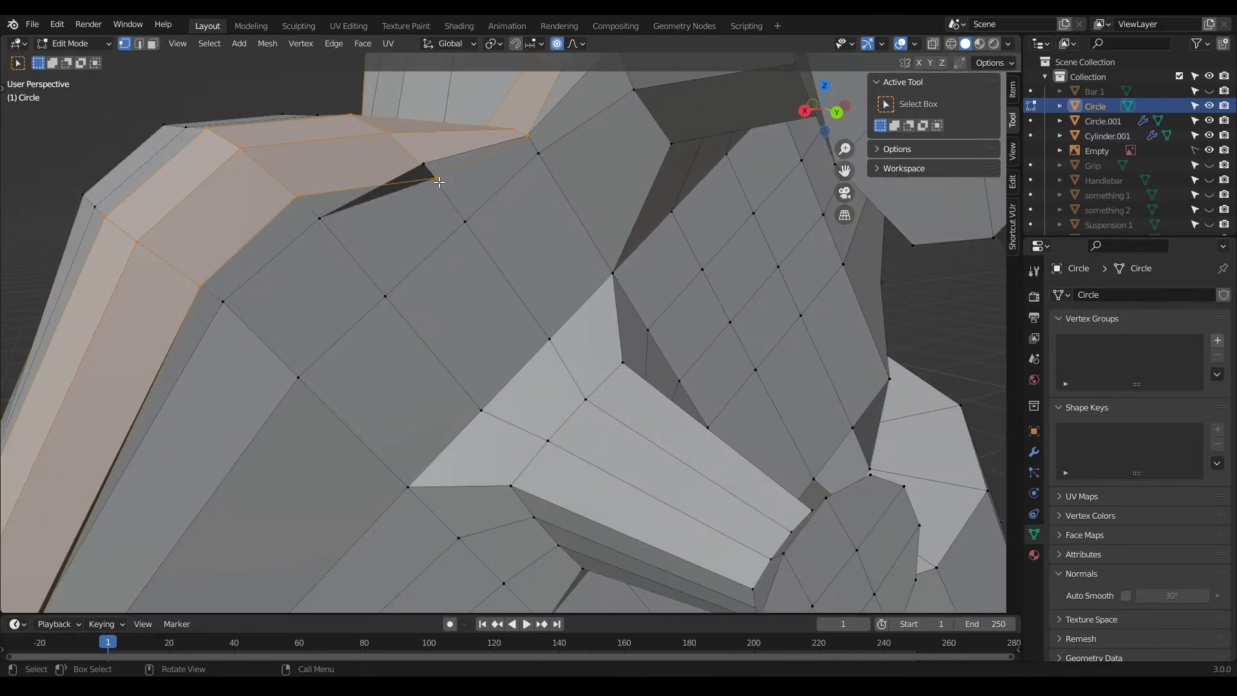
pyautogui.keyDown('alt'); pyautogui.click(435, 179); pyautogui.keyUp('alt')
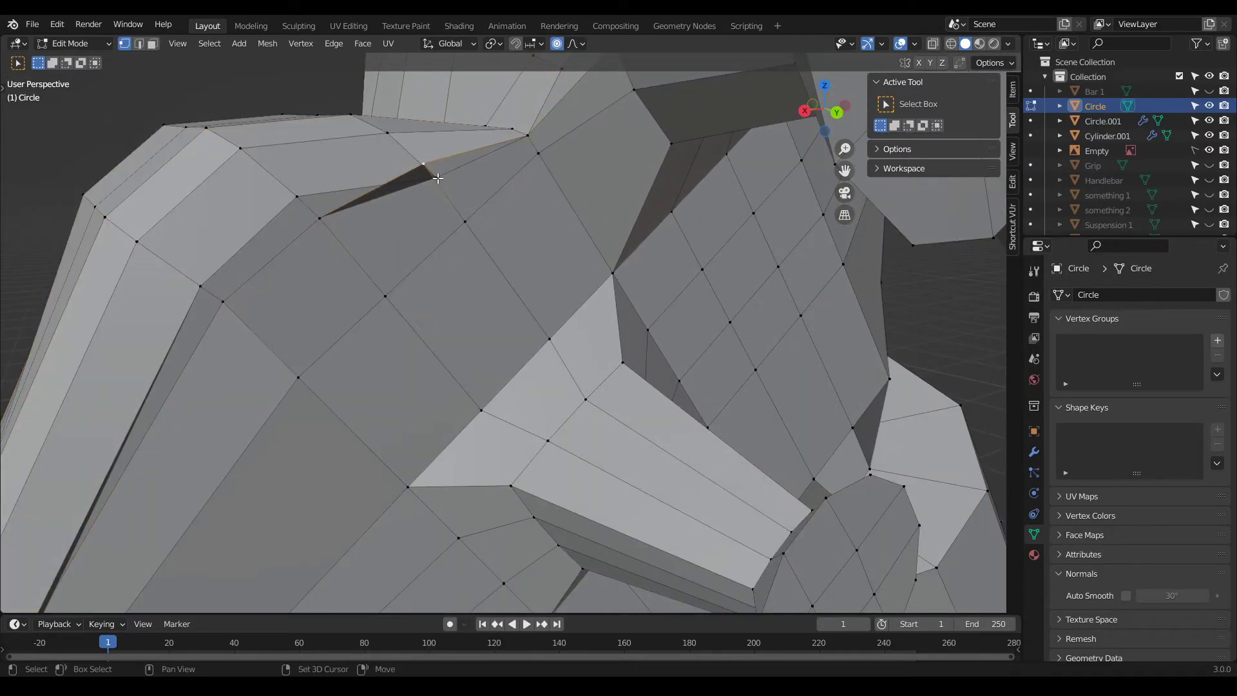
pyautogui.press('m')
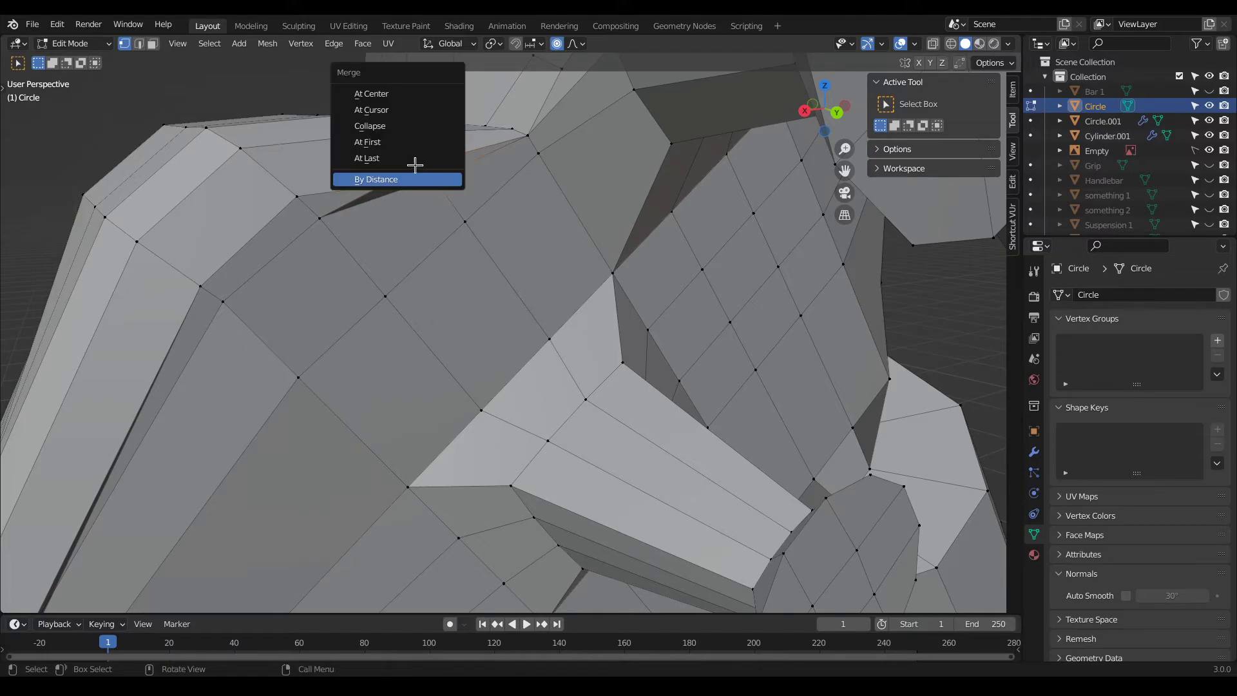
pyautogui.click(406, 96)
# Step: Select the stray vertices at the lower corner of the shock head's crease gap and merge them at center
pyautogui.scroll(-2, 400, 303)
pyautogui.scroll(5, 322, 322)
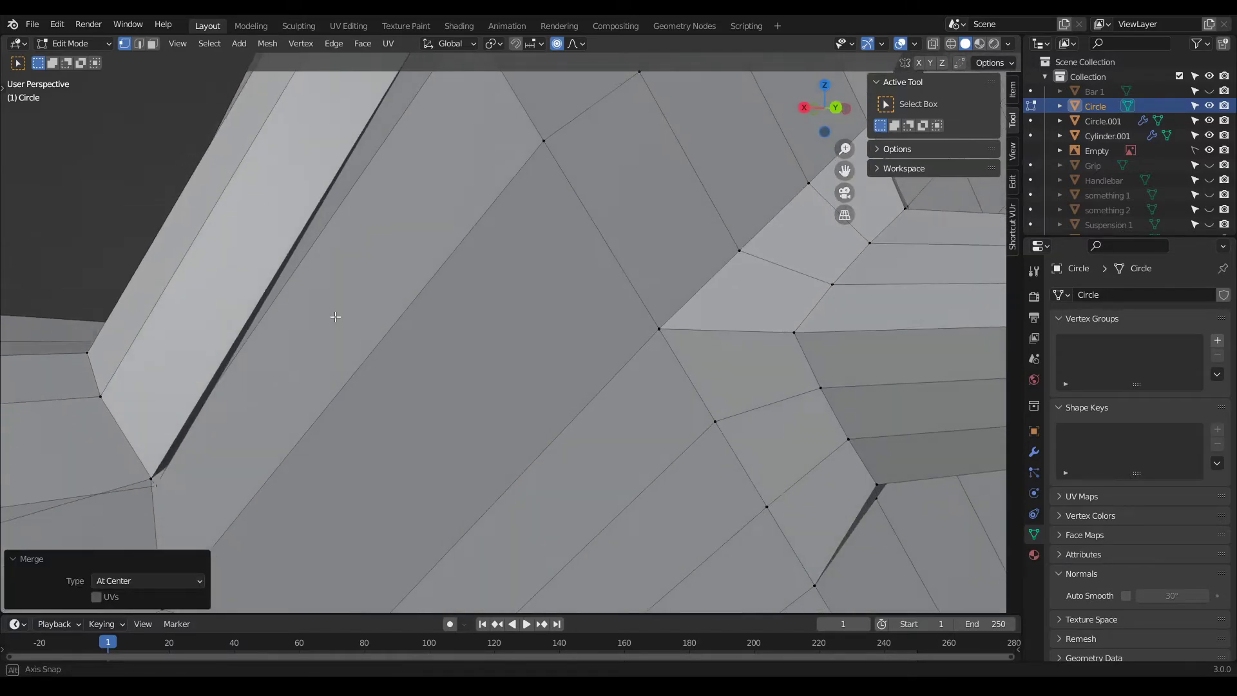
pyautogui.click(150, 474)
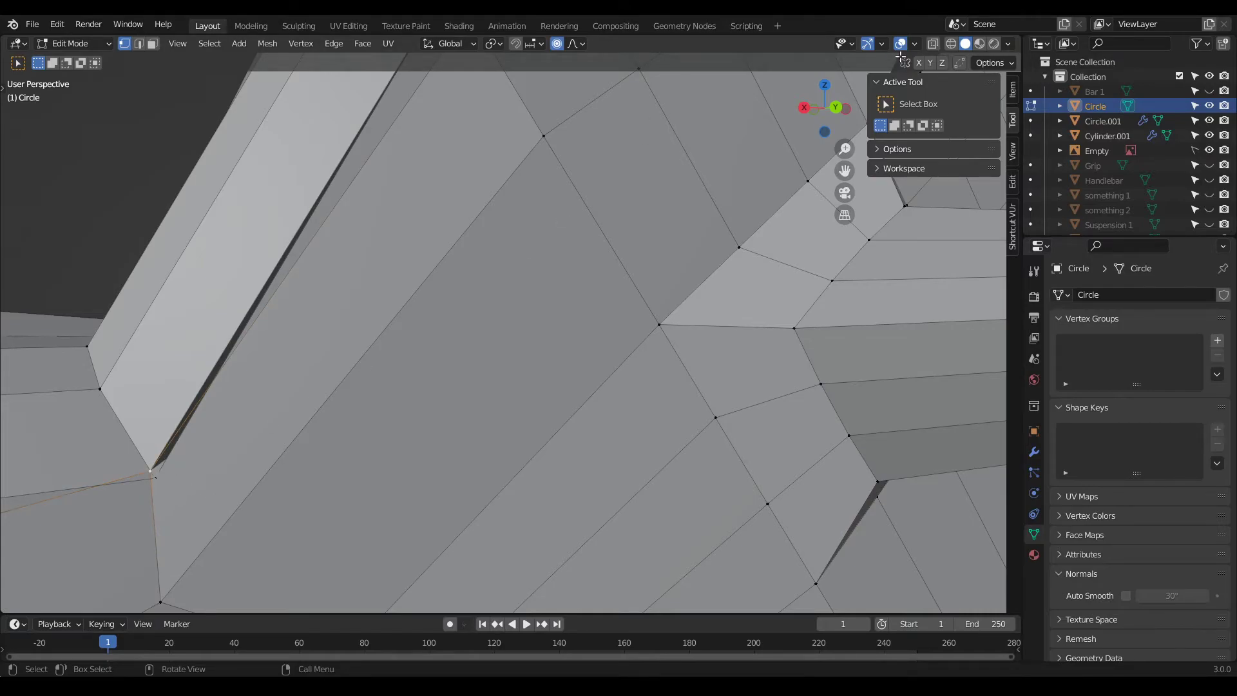
pyautogui.hotkey('alt', 'z')
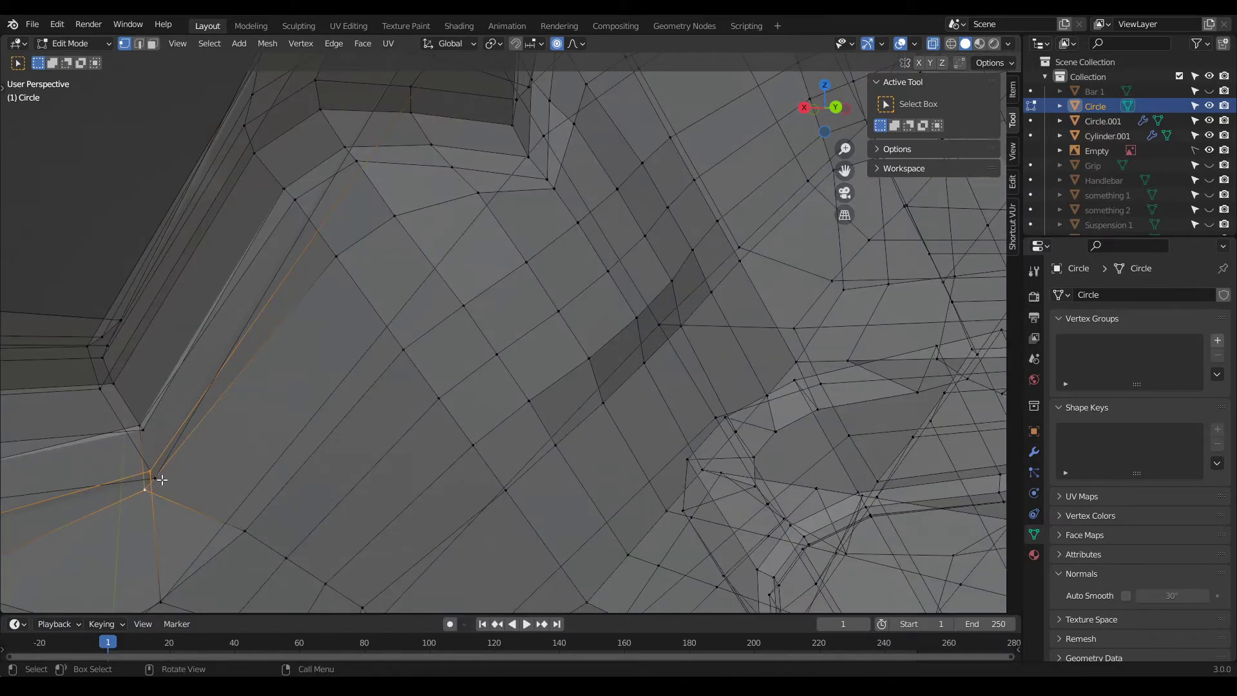
pyautogui.keyDown('ctrl'); pyautogui.moveTo(128, 498); pyautogui.dragTo(132, 482); pyautogui.keyUp('ctrl')
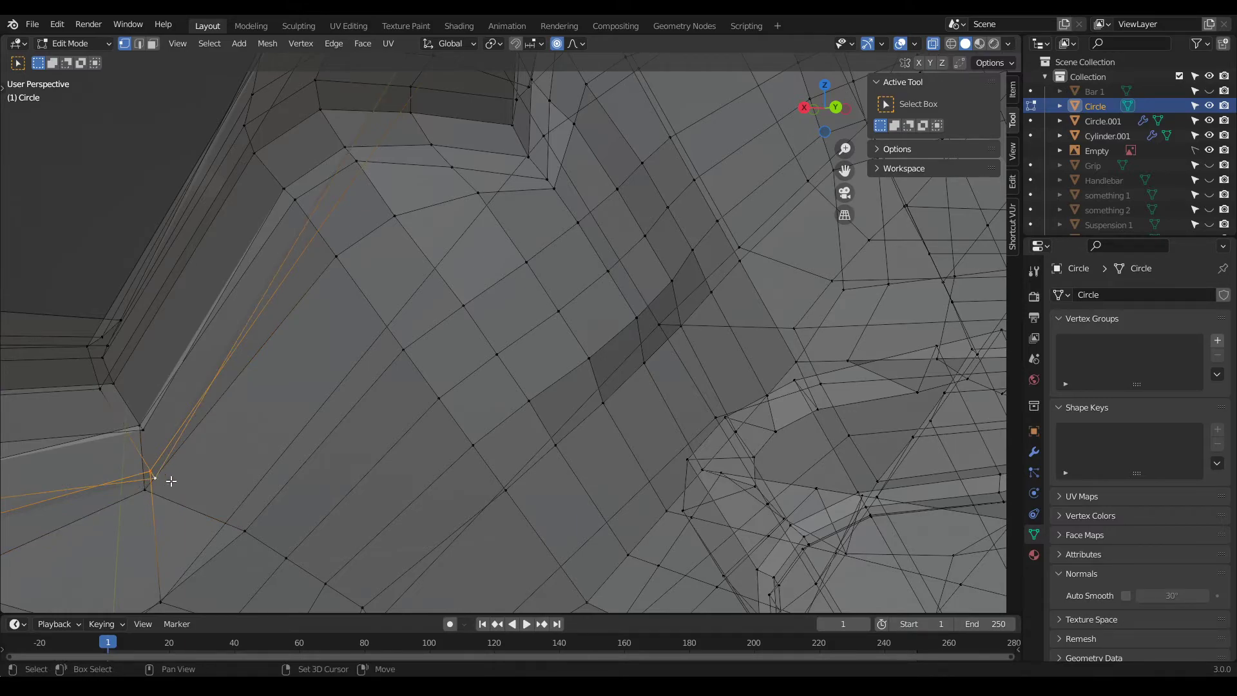
pyautogui.press('m')
pyautogui.click(201, 494)
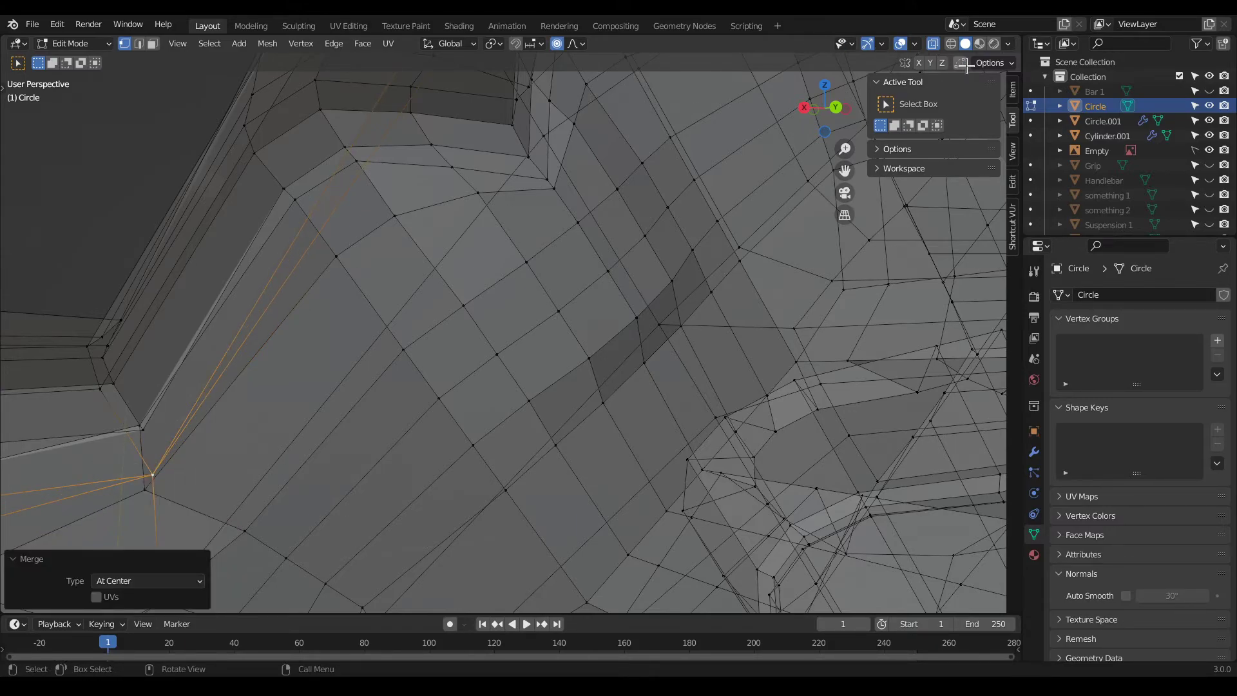
pyautogui.click(933, 44)
# Step: Examine the merged corner, the round mount and the rest of the shock head for remaining mesh gaps
pyautogui.scroll(-5, 452, 389)
pyautogui.moveTo(453, 389); pyautogui.dragTo(374, 419, button='middle')
pyautogui.scroll(4, 286, 425)
pyautogui.scroll(4, 287, 424)
pyautogui.scroll(-1, 459, 330)
pyautogui.moveTo(459, 331); pyautogui.dragTo(417, 387, button='middle')
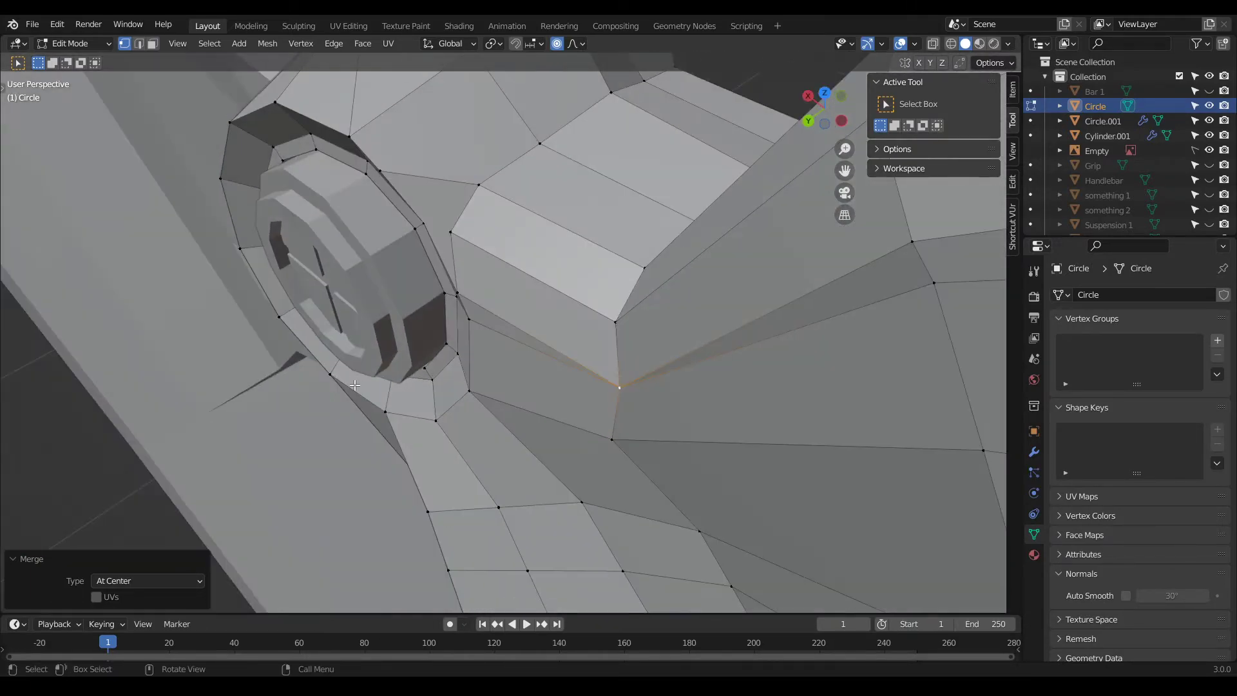
pyautogui.scroll(-7, 417, 386)
pyautogui.moveTo(537, 374); pyautogui.dragTo(531, 284, button='middle')
pyautogui.moveTo(582, 247); pyautogui.dragTo(394, 276, button='middle')
pyautogui.scroll(2, 436, 346)
# Step: Select the split vertices at the foot of the crease on the shock head's opposite side and merge them at center
pyautogui.press('a')
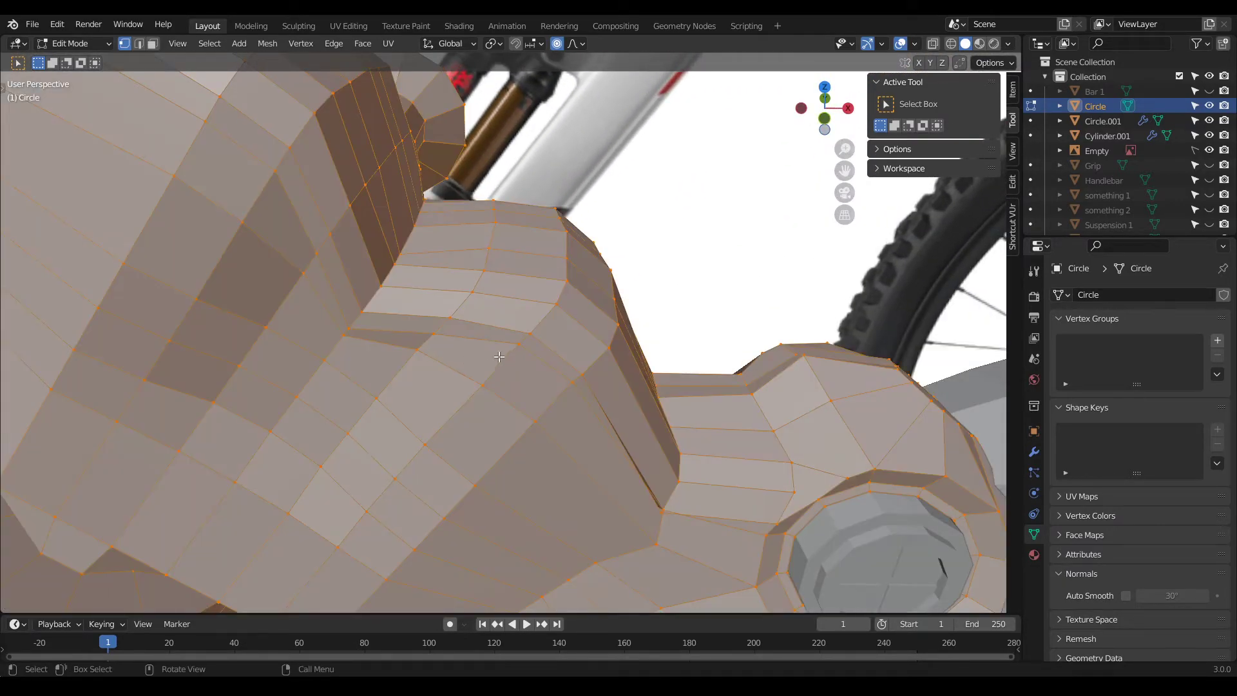
pyautogui.moveTo(499, 360); pyautogui.dragTo(489, 327, button='middle')
pyautogui.scroll(4, 665, 501)
pyautogui.click(664, 528)
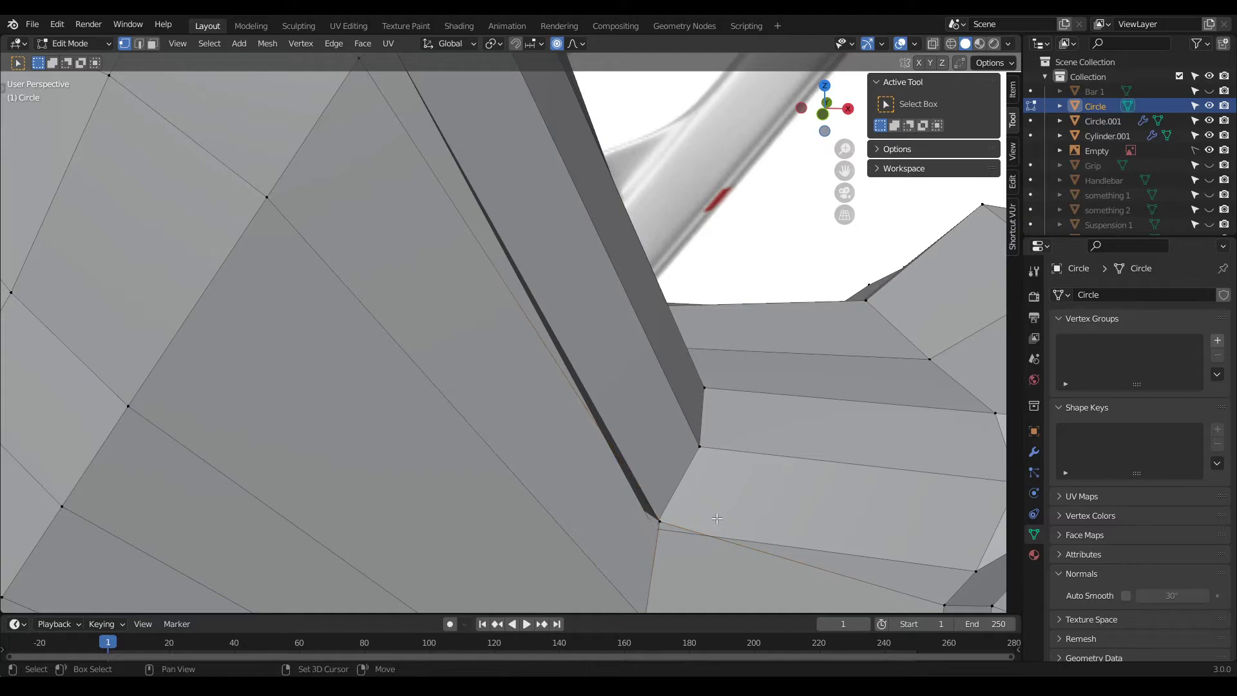
pyautogui.click(931, 43)
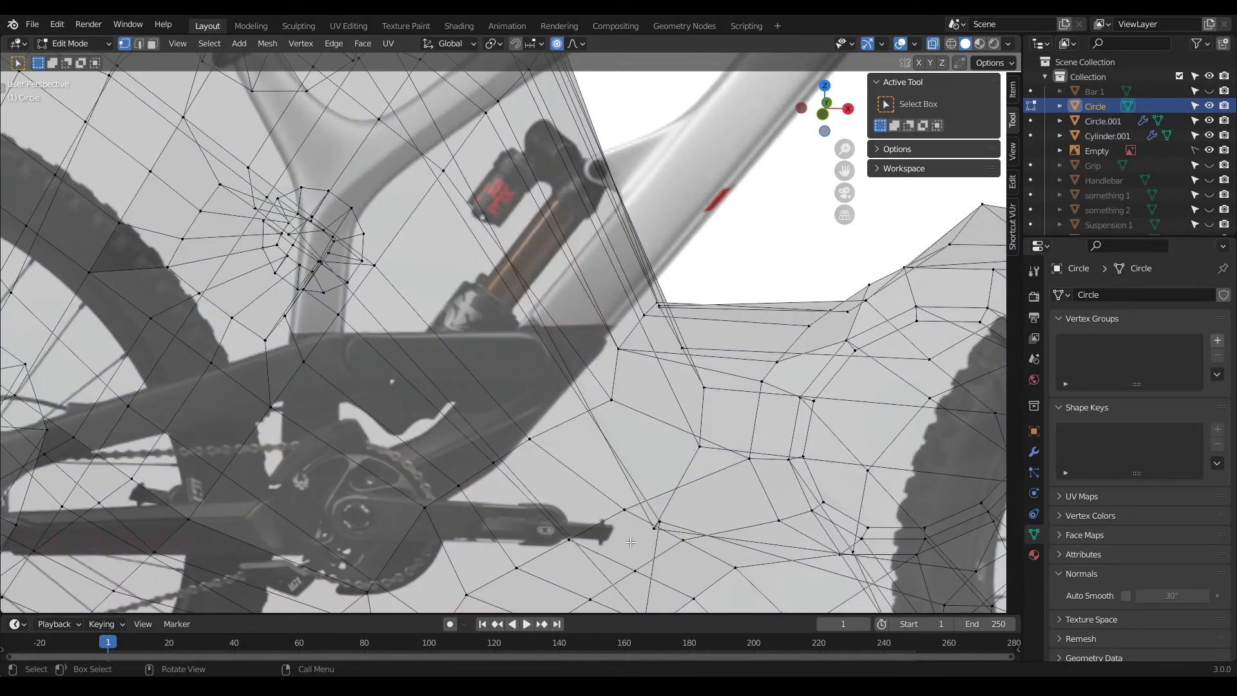
pyautogui.press('m')
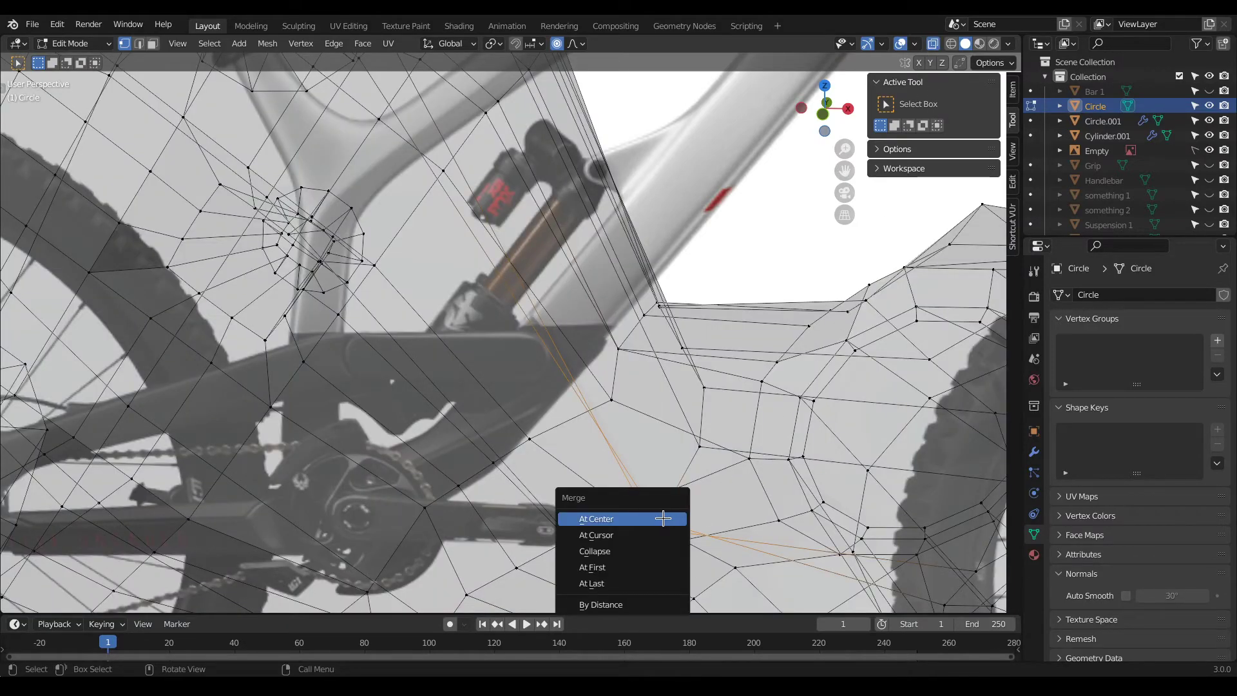
pyautogui.click(663, 519)
pyautogui.click(931, 44)
# Step: Select the whole shock mesh and merge its overlapping vertices by distance
pyautogui.press('a')
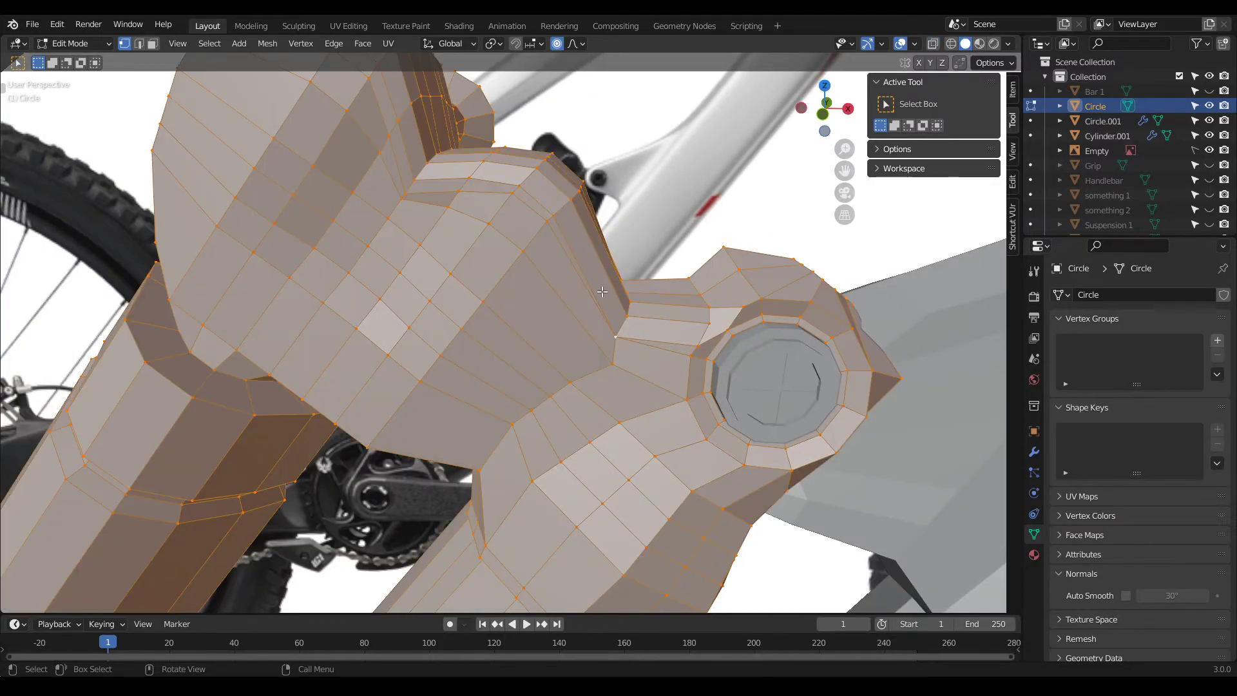
pyautogui.press('m')
pyautogui.click(584, 380)
pyautogui.moveTo(584, 383); pyautogui.dragTo(480, 258, button='middle')
# Step: Bevel the edge loop around the shock head's rounded end with a 12.2 cm width, 2 segments and Clamp Overlap off
pyautogui.keyDown('alt'); pyautogui.click(541, 317); pyautogui.keyUp('alt')
pyautogui.scroll(6, 476, 248)
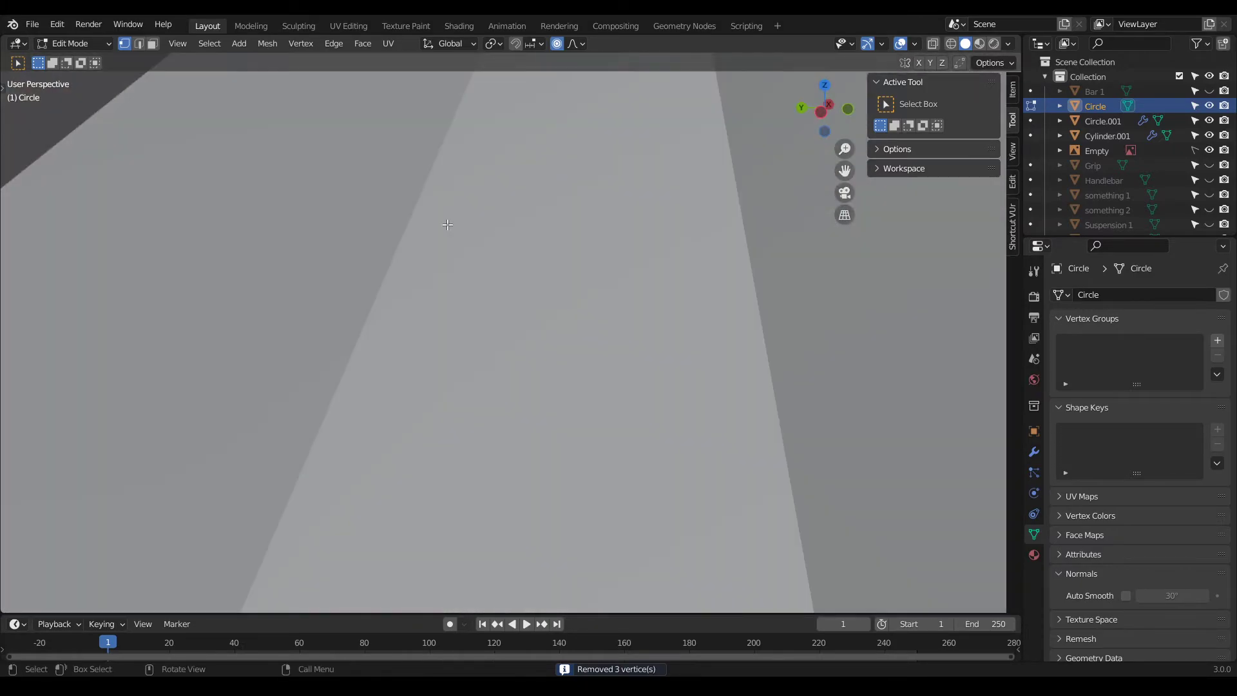
pyautogui.scroll(-6, 471, 224)
pyautogui.hotkey('ctrl', 'b')
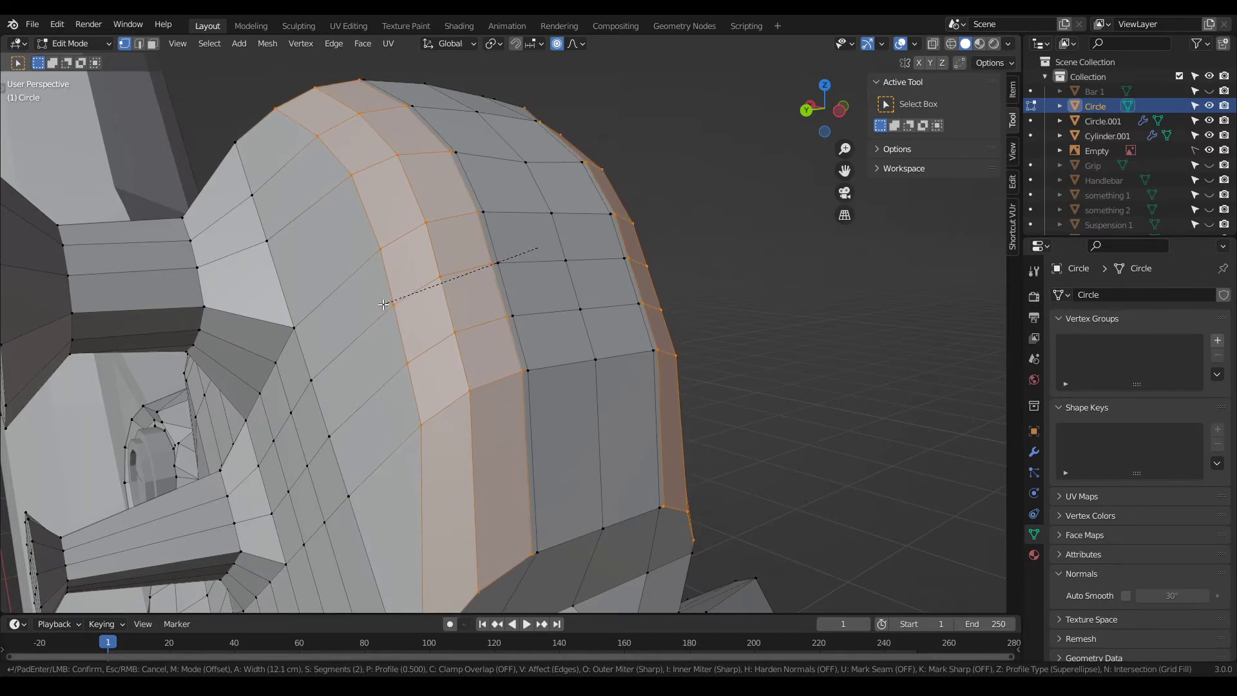
pyautogui.click(357, 310)
pyautogui.click(107, 455)
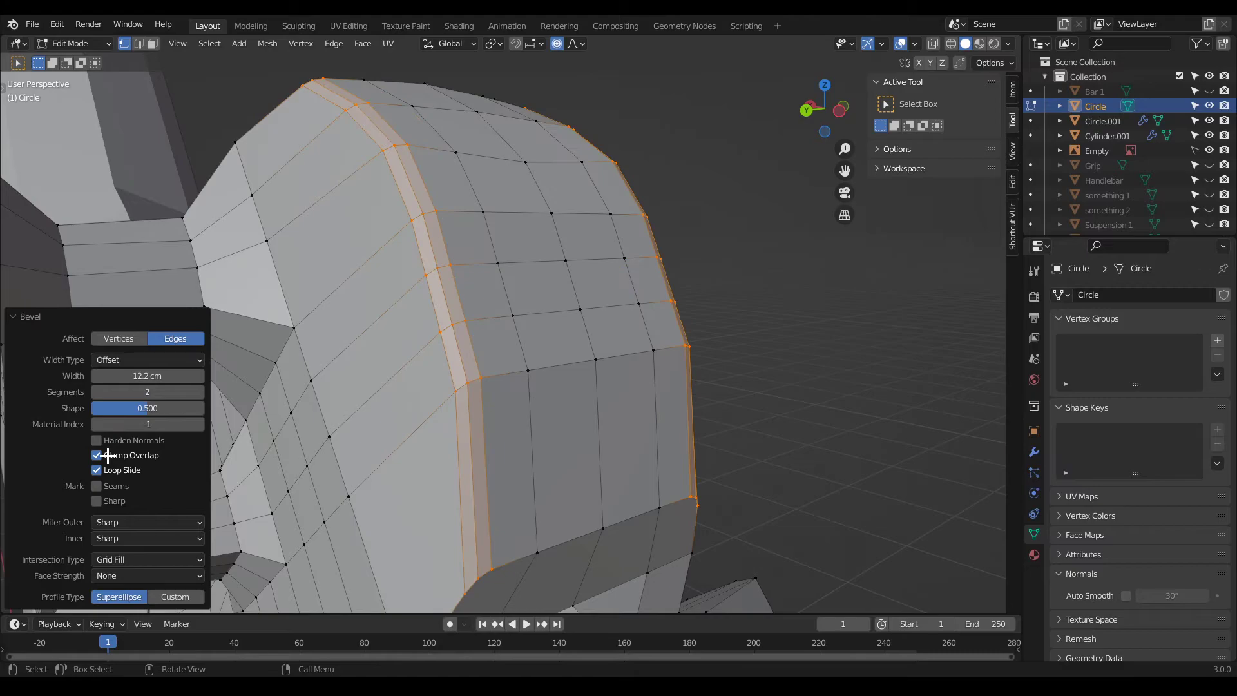
pyautogui.click(98, 456)
# Step: Merge all vertices of the shock mesh by distance with a merge distance of 0.5 cm
pyautogui.moveTo(437, 276); pyautogui.dragTo(618, 387, button='middle')
pyautogui.press('a')
pyautogui.press('m')
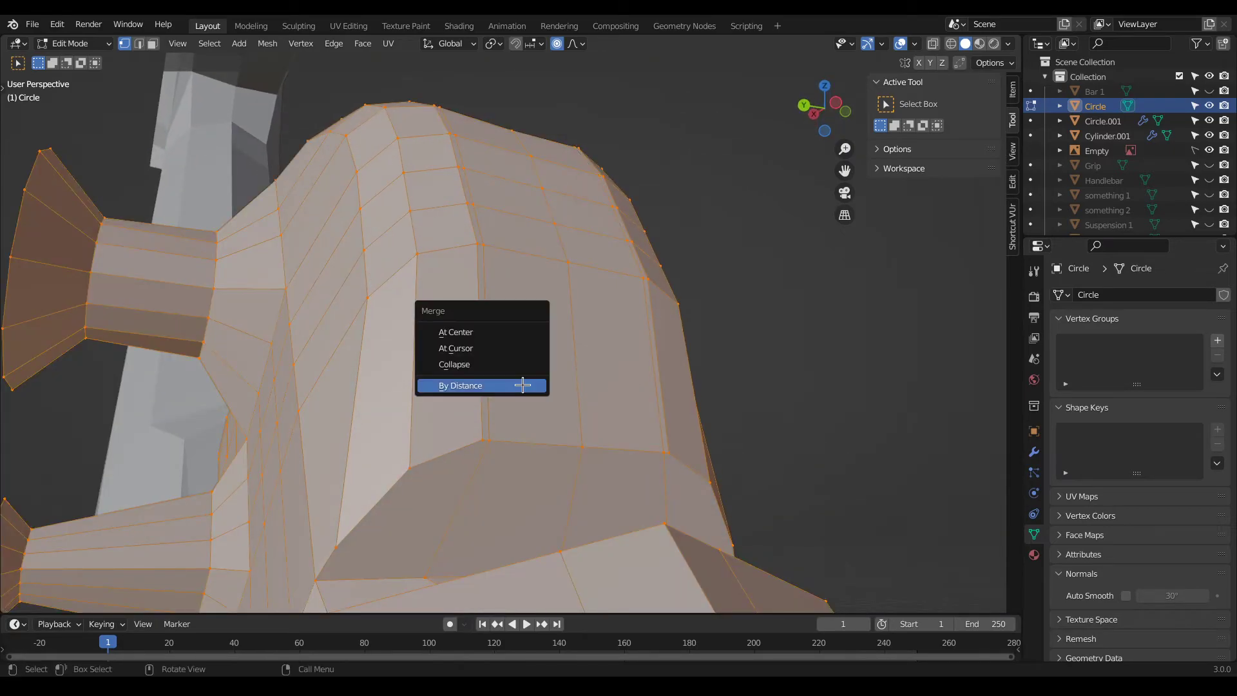
pyautogui.click(502, 386)
pyautogui.click(148, 567)
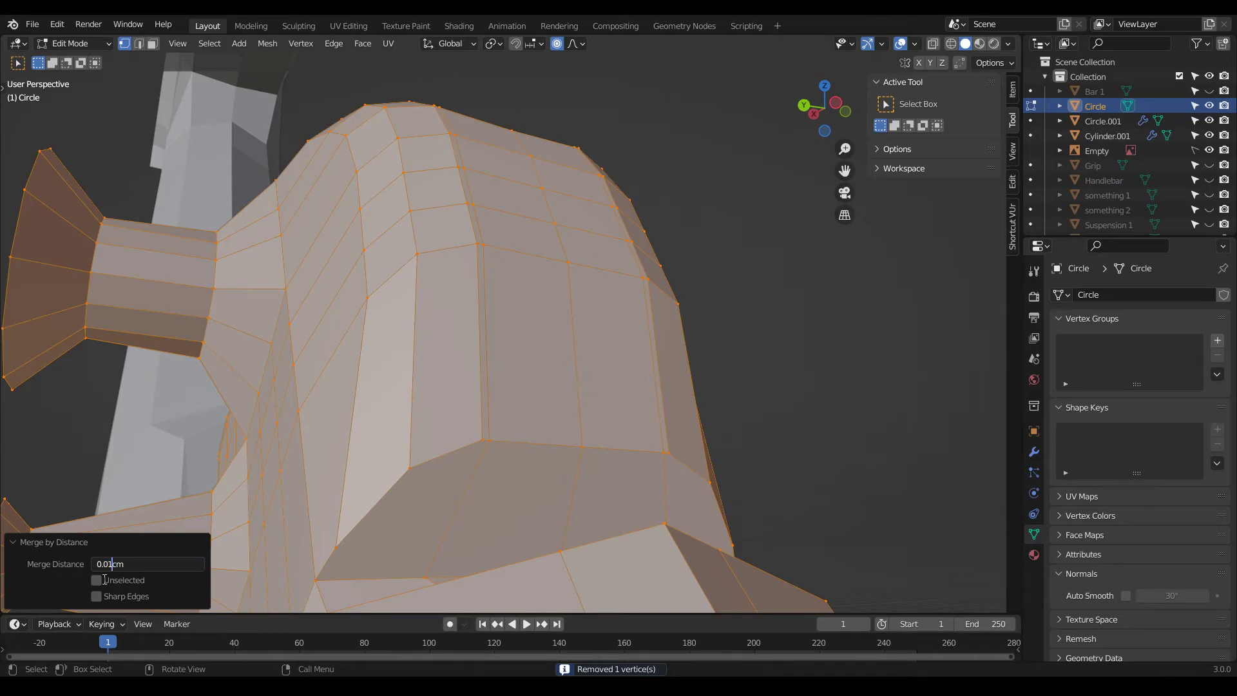
pyautogui.write('.5')
pyautogui.press('Return')
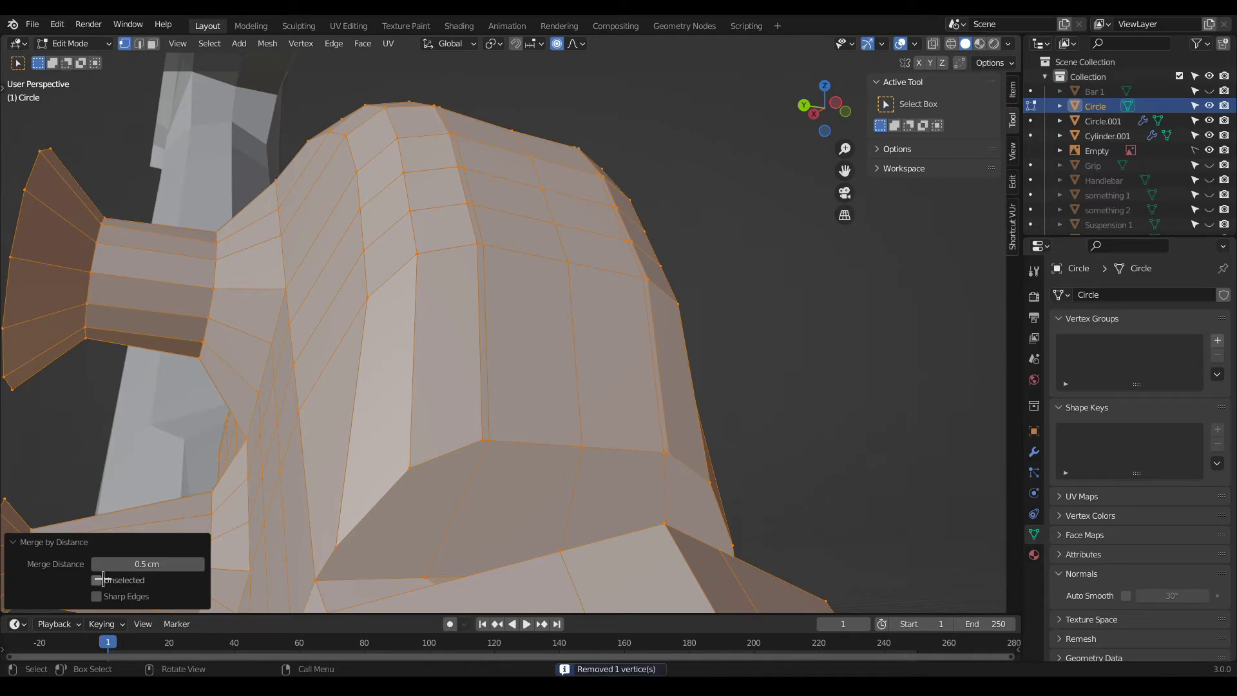
# Step: Return to Object Mode and examine how the shock sits inside the bike frame from several angles
pyautogui.moveTo(289, 524); pyautogui.dragTo(300, 424, button='middle')
pyautogui.press('Tab')
pyautogui.scroll(-5, 330, 398)
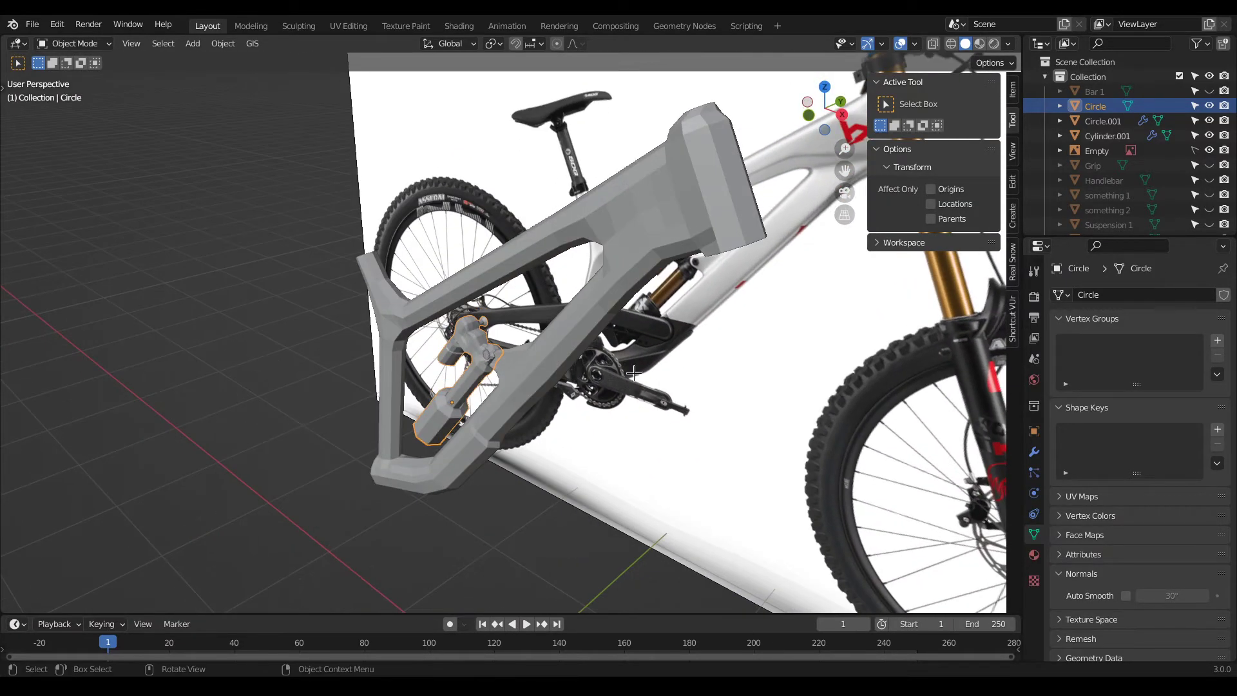
pyautogui.moveTo(619, 374); pyautogui.dragTo(601, 373, button='middle')
pyautogui.scroll(-3, 600, 374)
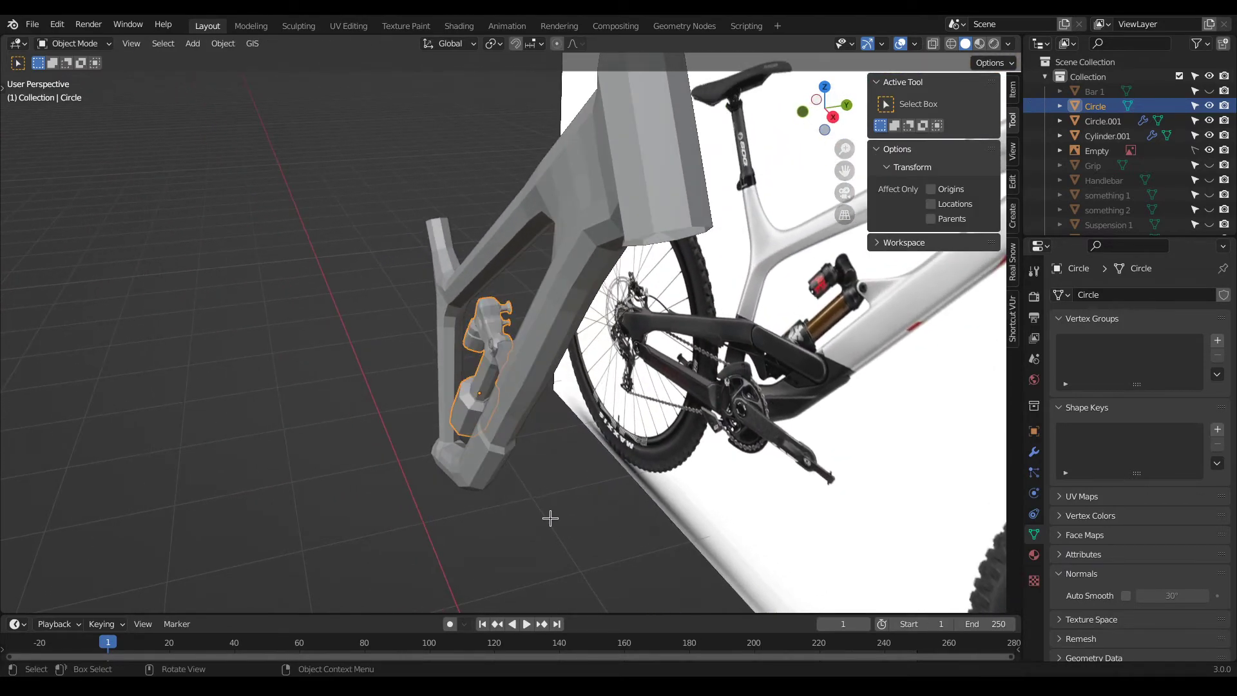
pyautogui.moveTo(549, 516); pyautogui.dragTo(480, 478, button='middle')
pyautogui.scroll(-8, 480, 478)
pyautogui.moveTo(561, 258); pyautogui.dragTo(450, 336, button='middle')
pyautogui.scroll(5, 537, 334)
pyautogui.scroll(-3, 537, 334)
pyautogui.scroll(-2, 439, 326)
pyautogui.scroll(1, 450, 336)
# Step: Switch the viewport to rendered shading and unhide all hidden bike parts
pyautogui.click(995, 43)
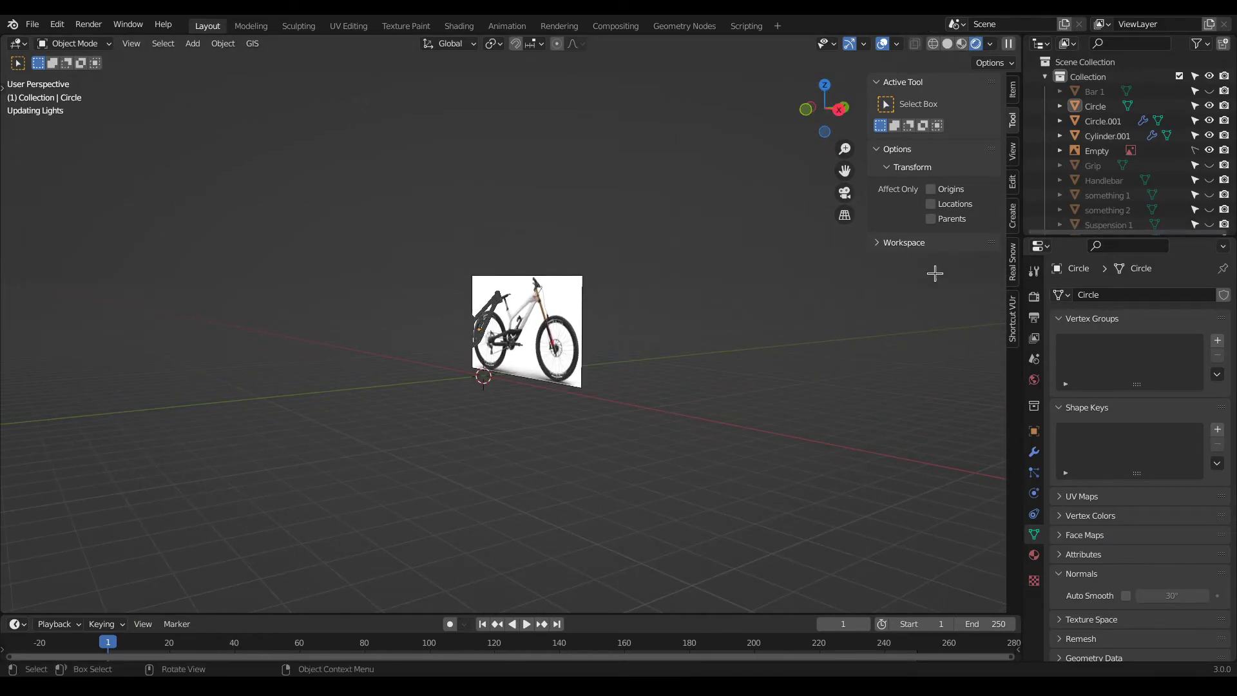
pyautogui.press('a')
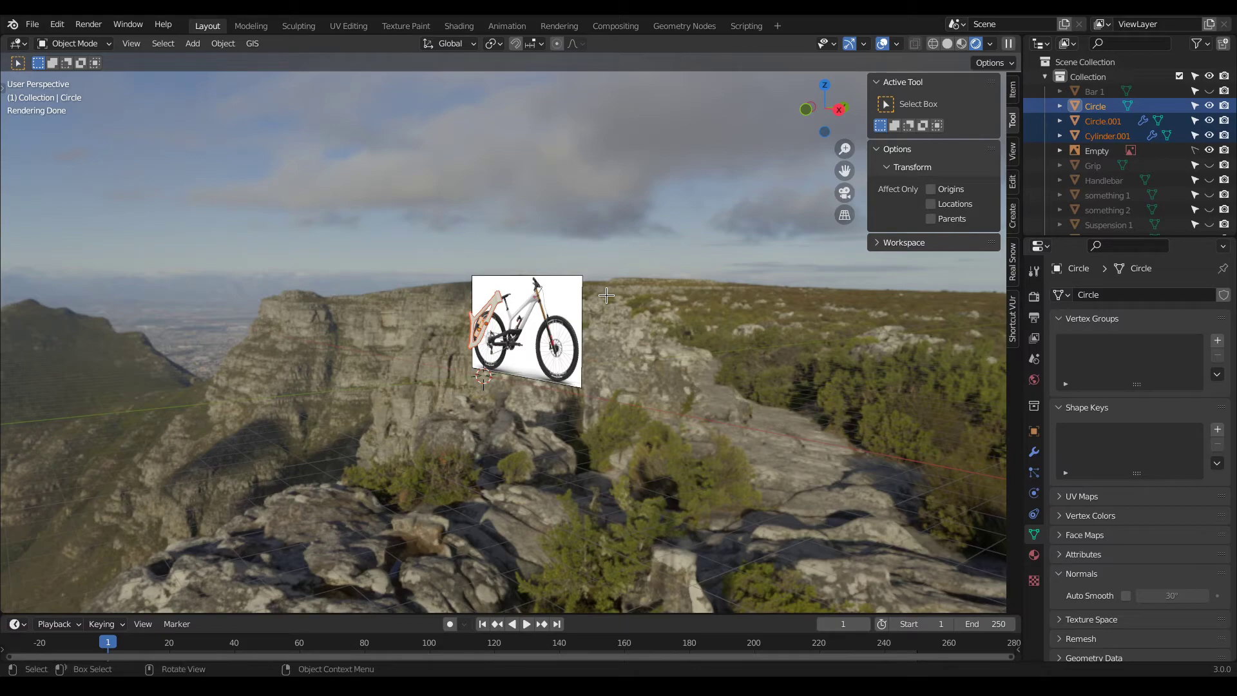
pyautogui.hotkey('ctrl', 'q')
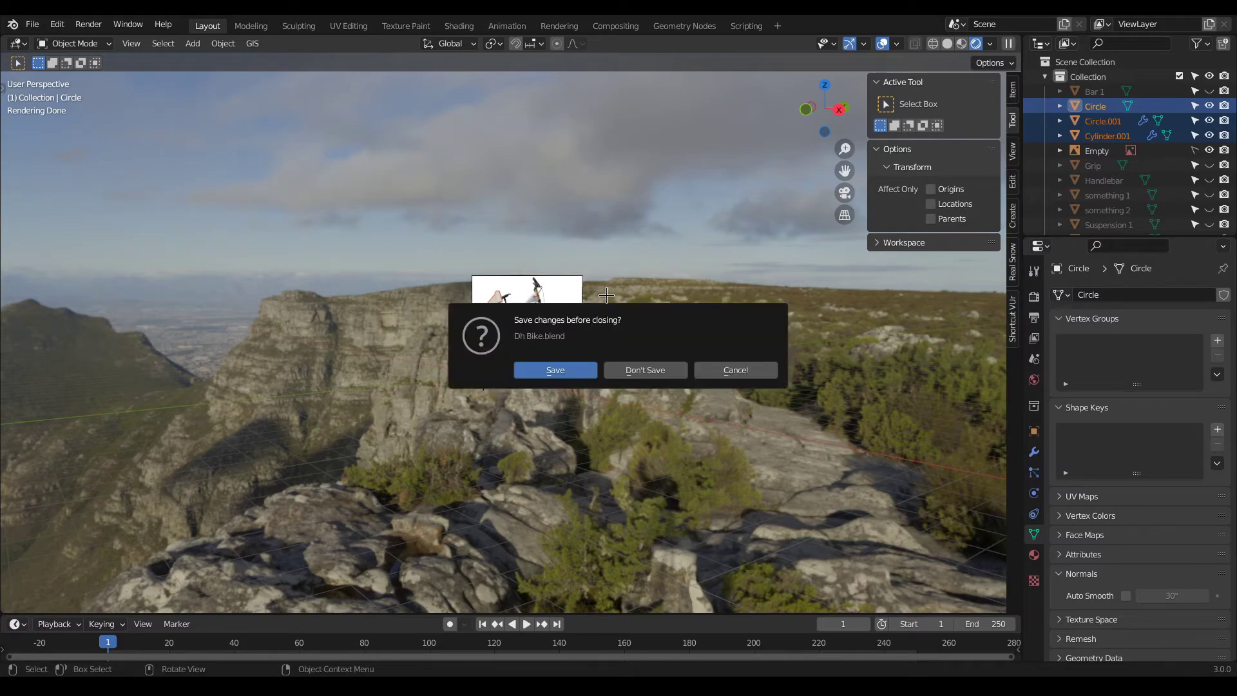
pyautogui.click(743, 369)
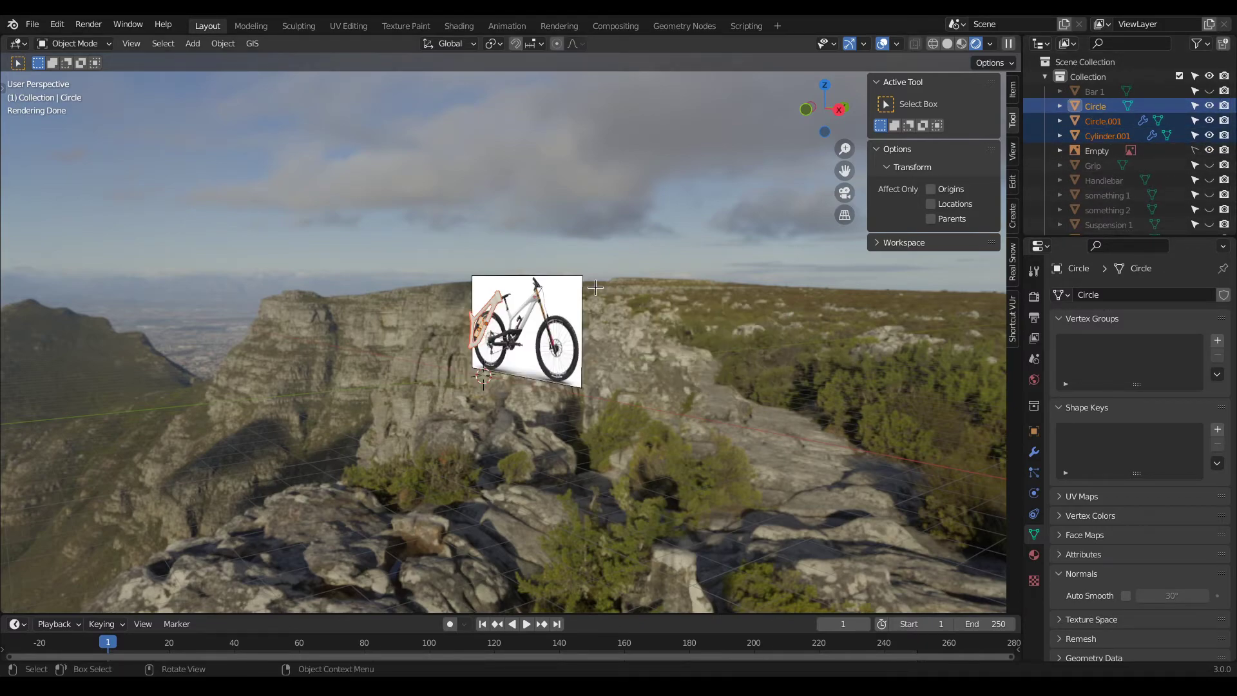
pyautogui.hotkey('alt', 'h')
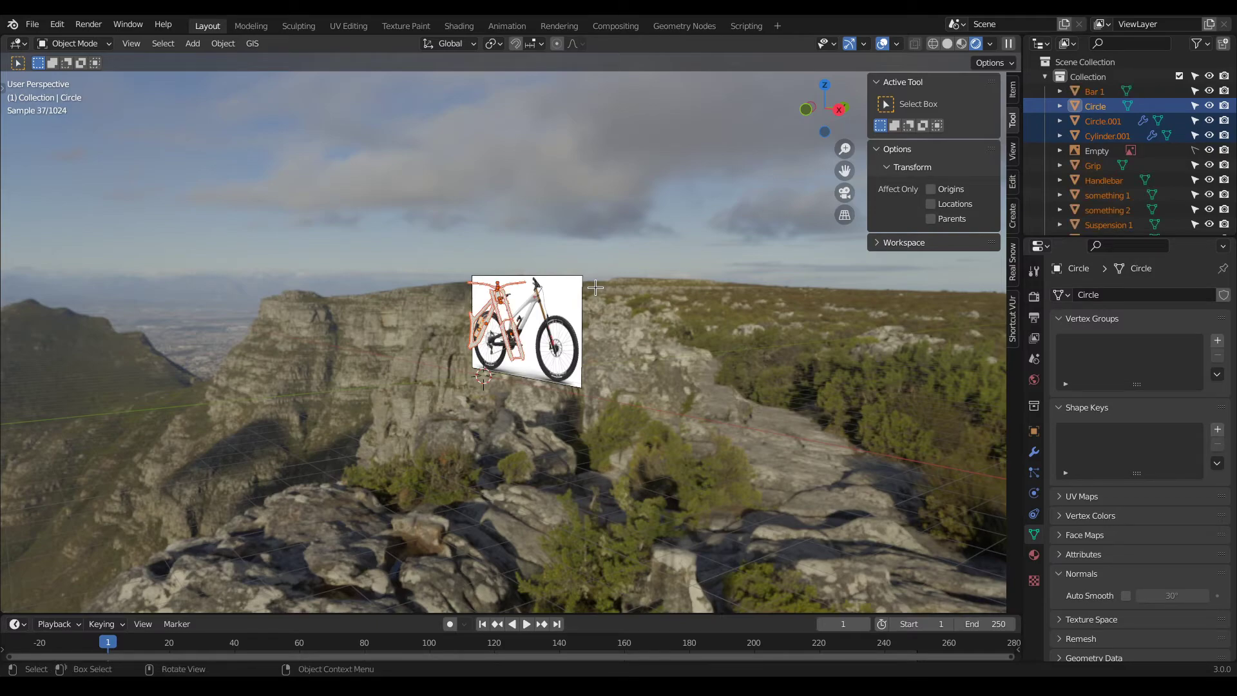
pyautogui.click(741, 400)
# Step: Inspect the assembled bike in rendered shading, return to solid shading, and examine the shock within the frame
pyautogui.moveTo(520, 328); pyautogui.dragTo(550, 344, button='middle')
pyautogui.scroll(-3, 651, 351)
pyautogui.scroll(9, 645, 348)
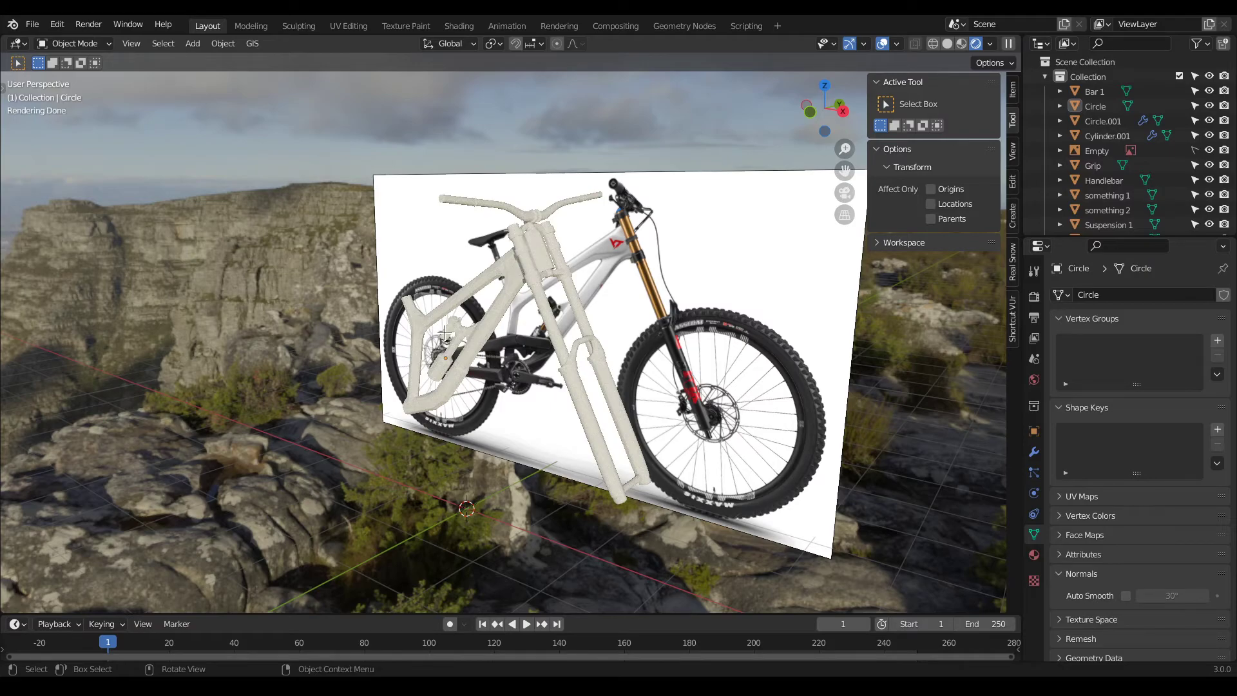
pyautogui.click(949, 43)
pyautogui.scroll(6, 559, 295)
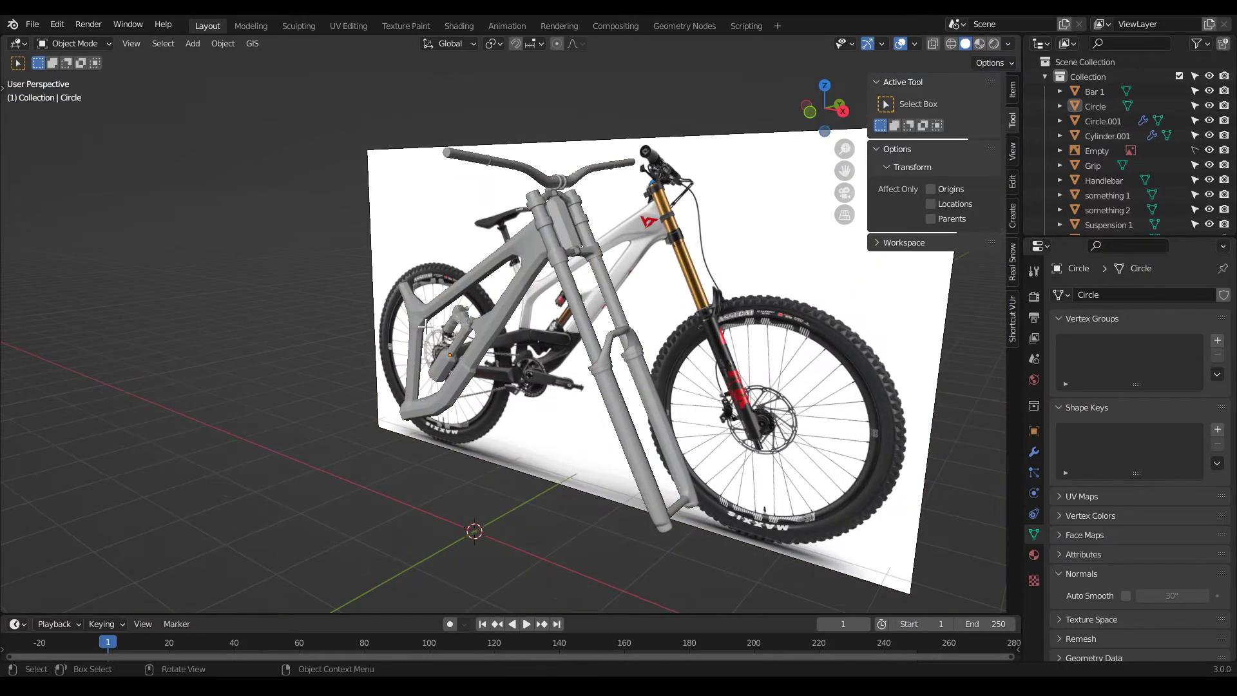
pyautogui.scroll(2, 559, 296)
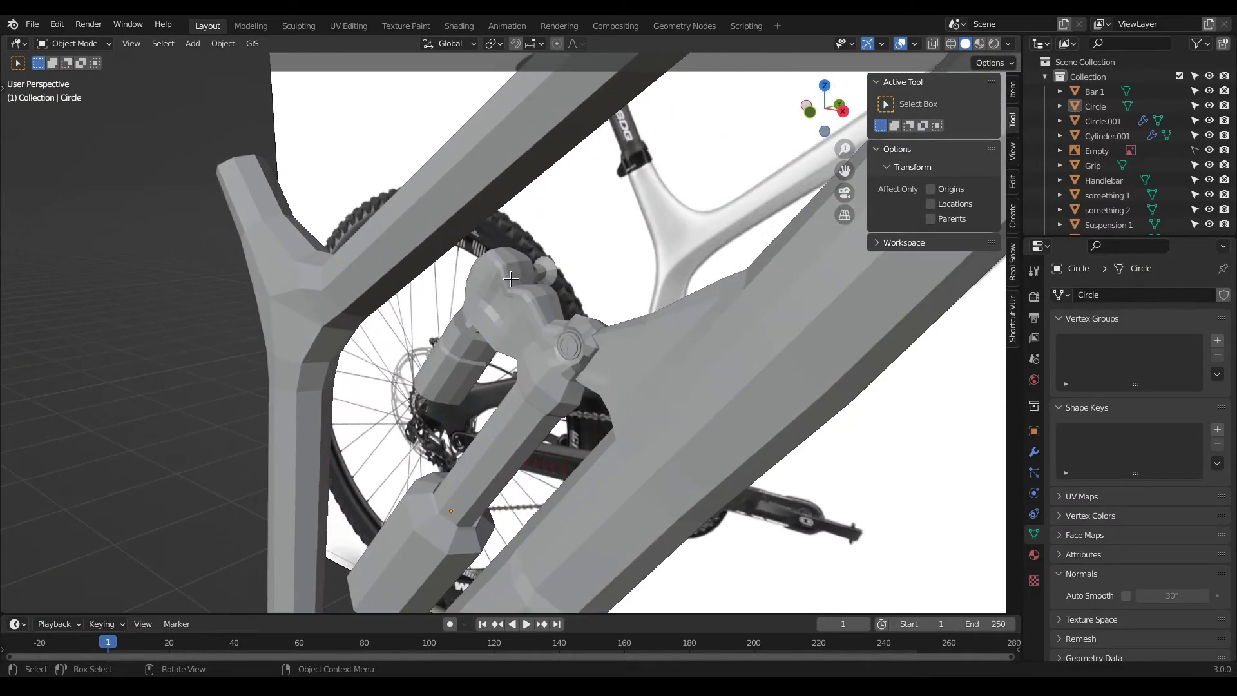
pyautogui.scroll(-2, 507, 304)
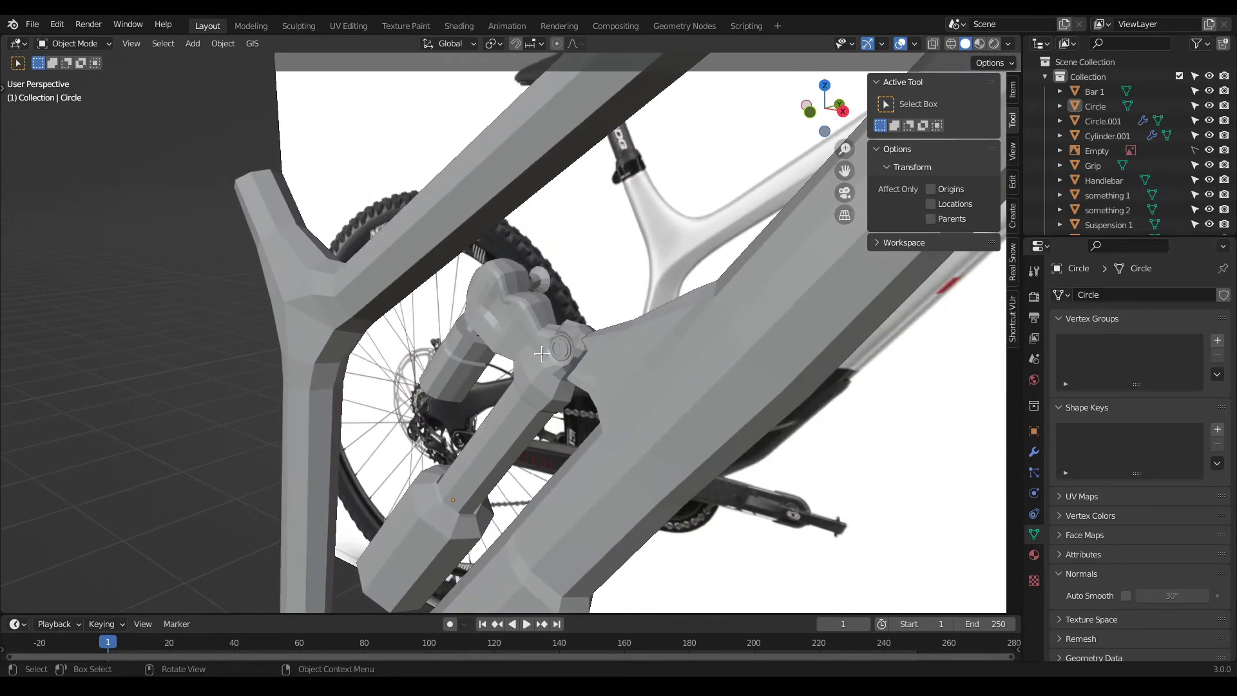
pyautogui.scroll(-2, 487, 348)
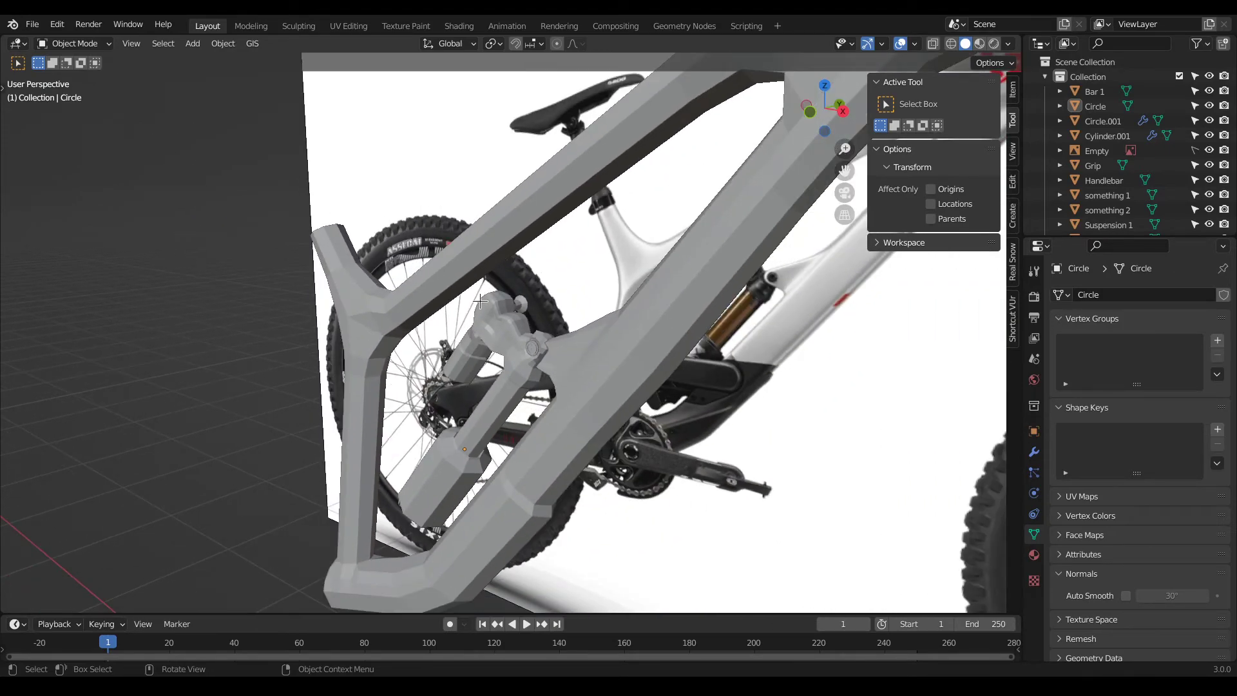
pyautogui.scroll(-4, 490, 330)
# Step: Select an open boundary loop on the rear shock's mesh in Edit Mode and fill it with a face
pyautogui.moveTo(490, 330); pyautogui.dragTo(583, 382, button='middle')
pyautogui.scroll(6, 456, 362)
pyautogui.click(456, 360)
pyautogui.press('Tab')
pyautogui.keyDown('alt'); pyautogui.click(459, 349); pyautogui.keyUp('alt')
pyautogui.press('f')
pyautogui.moveTo(522, 367); pyautogui.dragTo(458, 401, button='middle')
pyautogui.press('Tab')
# Step: Examine the whole bike assembly and the rear shock's head and canister from several angles
pyautogui.scroll(-6, 514, 407)
pyautogui.scroll(-5, 513, 407)
pyautogui.moveTo(713, 318); pyautogui.dragTo(608, 383, button='middle')
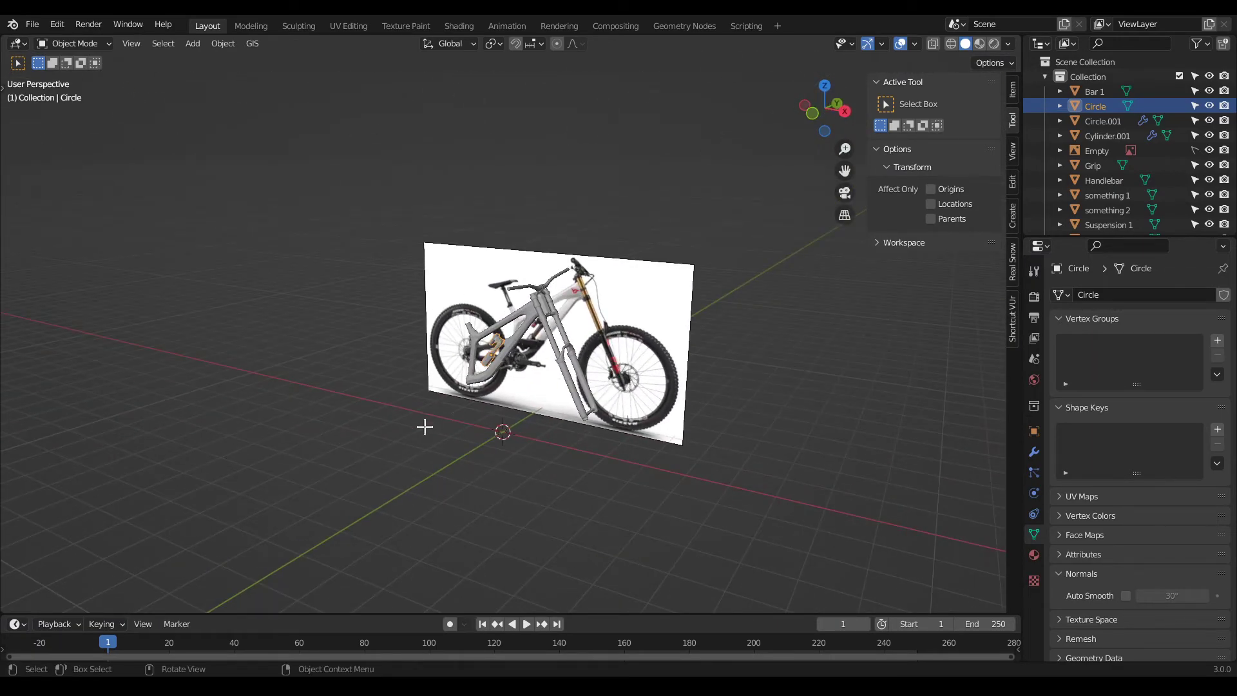
pyautogui.scroll(6, 404, 427)
pyautogui.moveTo(547, 322); pyautogui.dragTo(515, 313, button='middle')
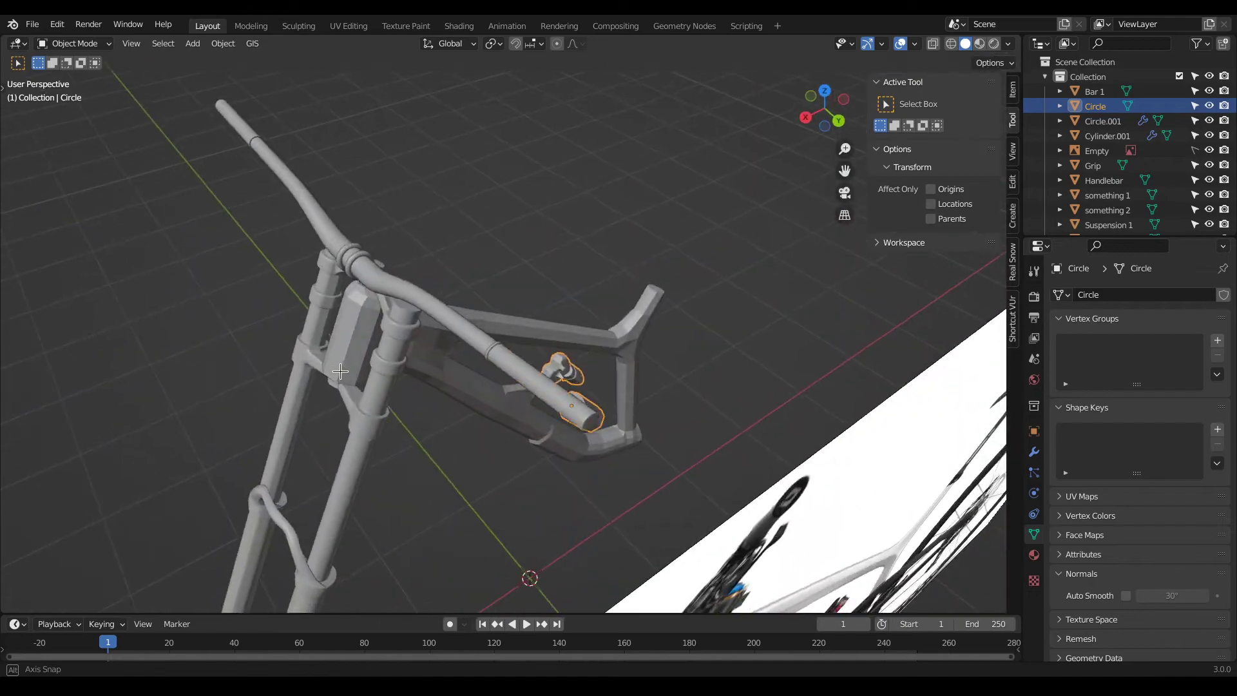
pyautogui.scroll(7, 511, 309)
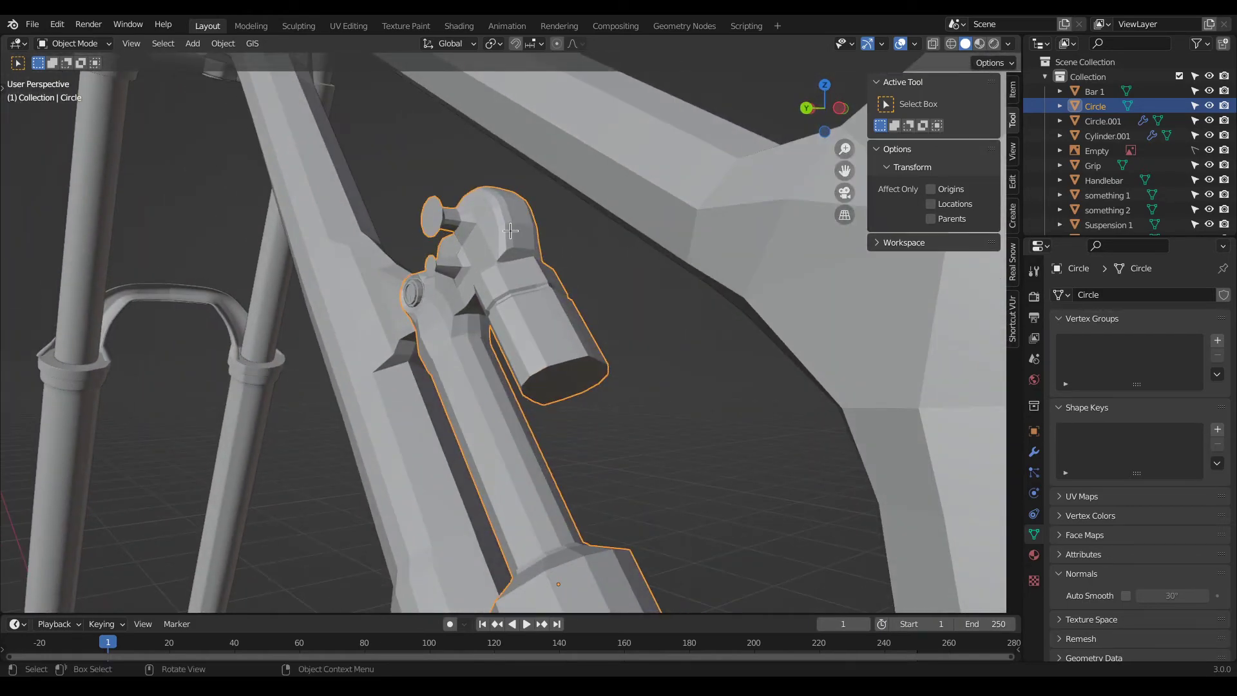
pyautogui.moveTo(422, 265); pyautogui.dragTo(262, 386, button='middle')
pyautogui.scroll(-5, 263, 385)
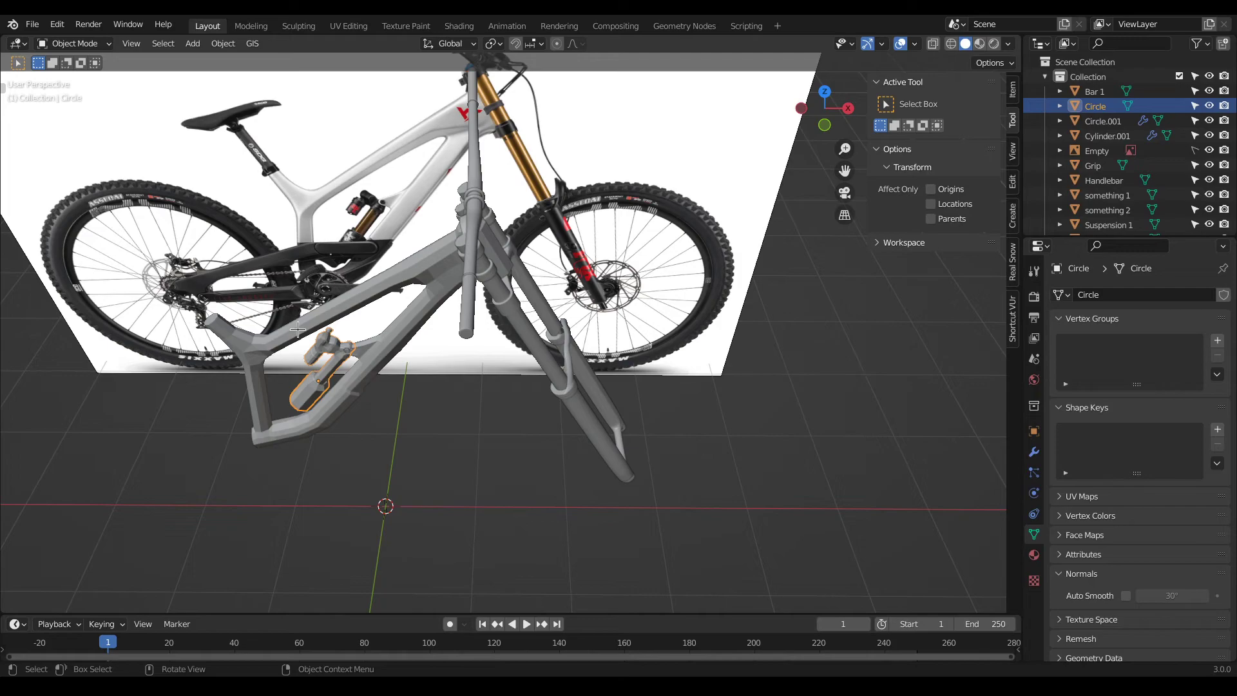
pyautogui.scroll(5, 298, 330)
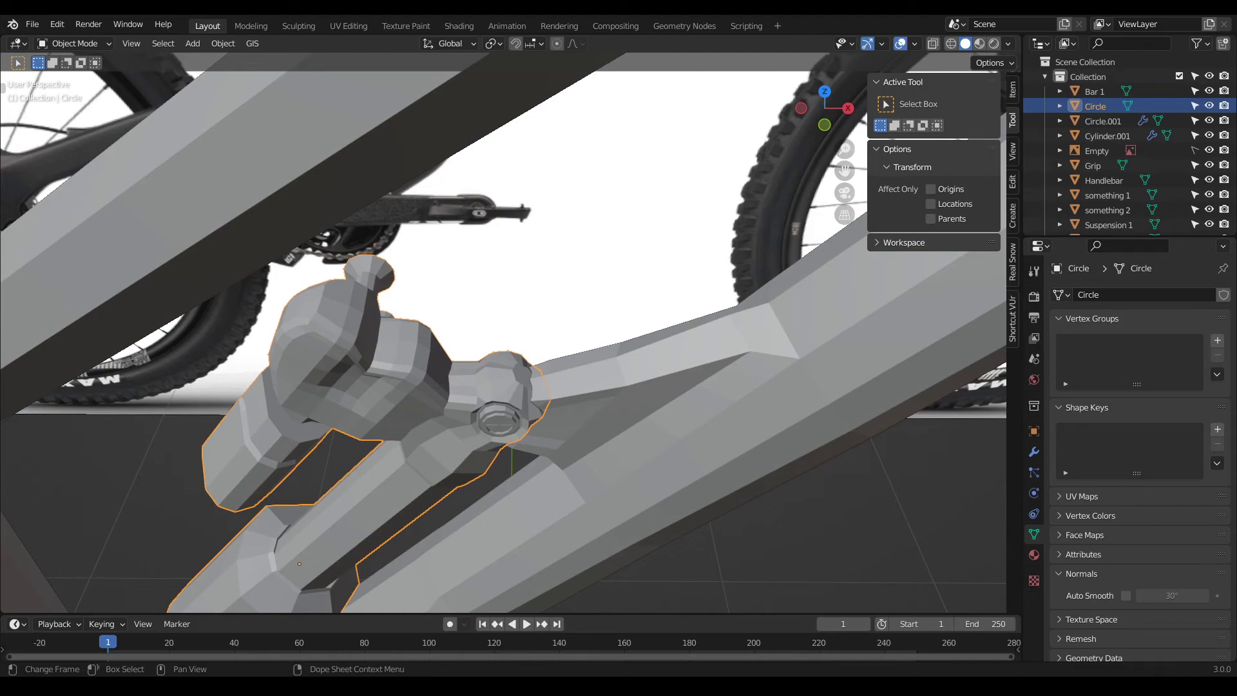
pyautogui.scroll(-5, 720, 383)
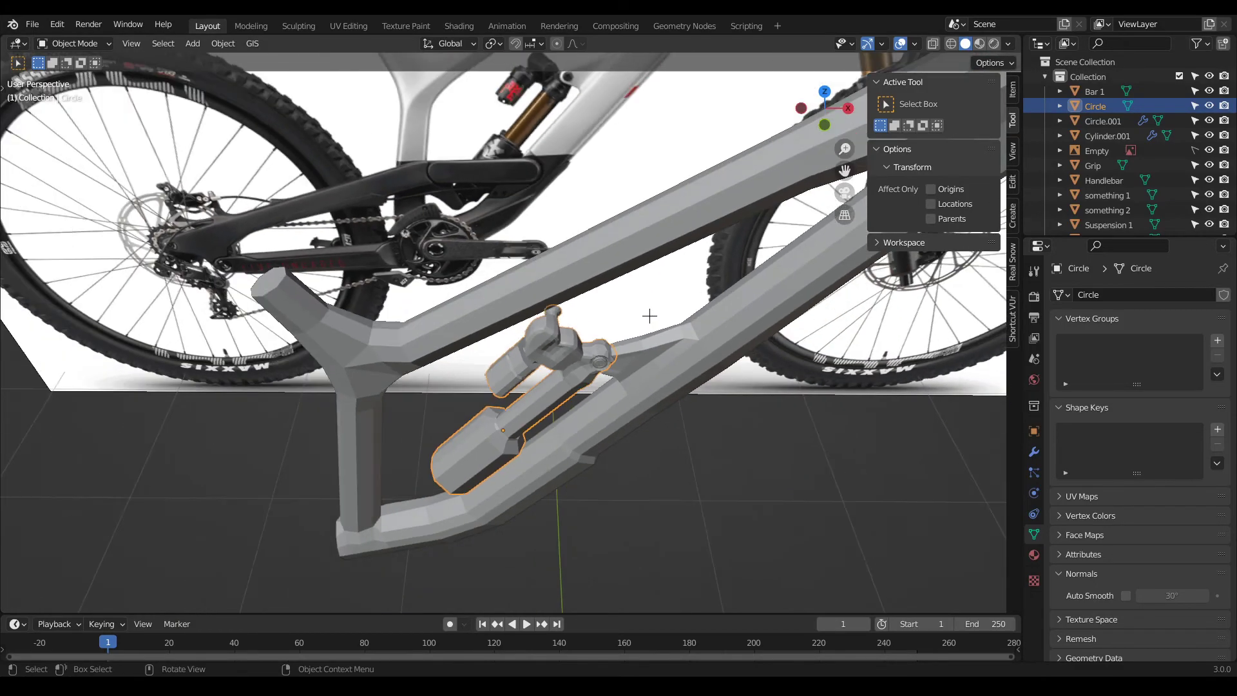
# Step: Enter Edit Mode on the rear shock and add one centred loop cut around the flared knob on its head
pyautogui.scroll(-4, 781, 359)
pyautogui.moveTo(711, 318); pyautogui.dragTo(657, 256, button='middle')
pyautogui.scroll(-3, 690, 294)
pyautogui.scroll(2, 670, 329)
pyautogui.scroll(6, 695, 315)
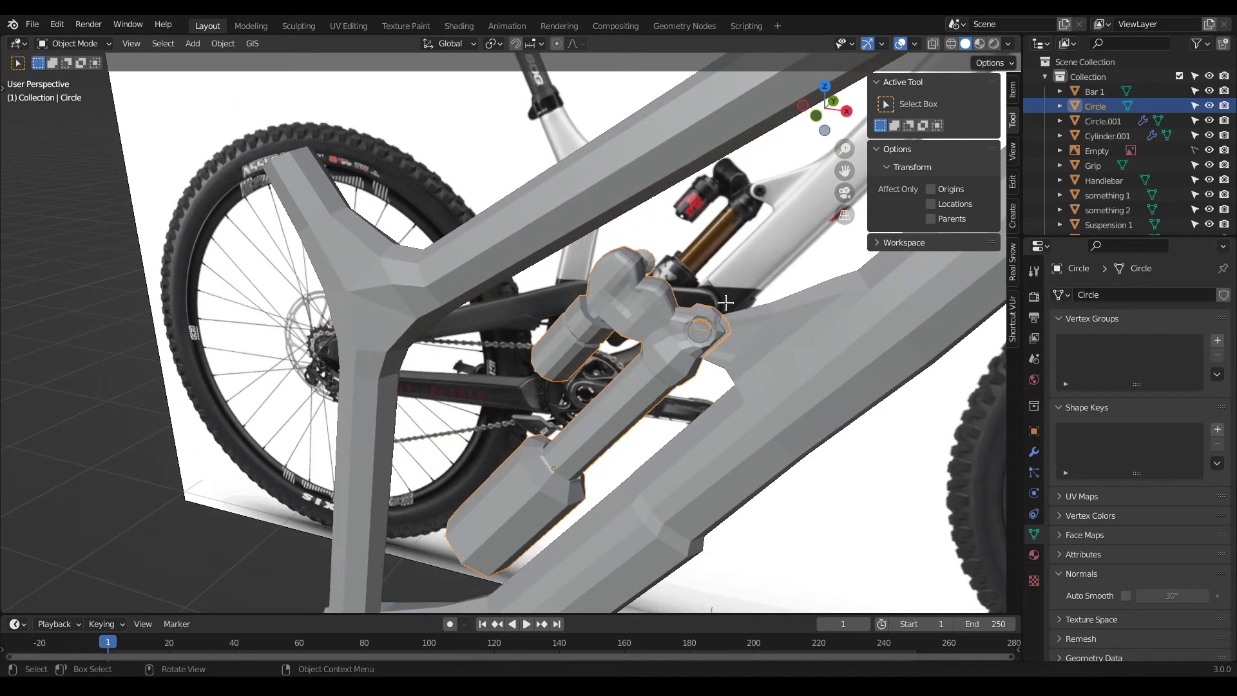
pyautogui.moveTo(651, 322); pyautogui.dragTo(458, 310, button='middle')
pyautogui.scroll(6, 475, 320)
pyautogui.press('Tab')
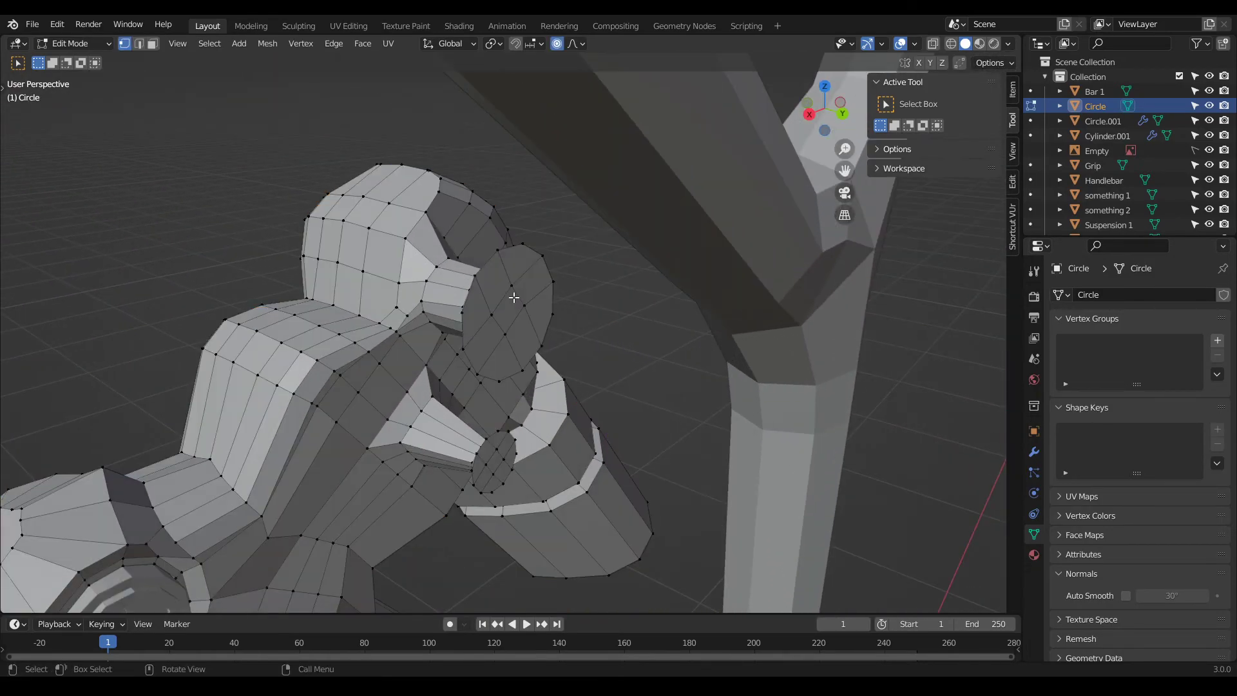
pyautogui.scroll(3, 512, 298)
pyautogui.scroll(-6, 513, 298)
pyautogui.moveTo(461, 348); pyautogui.dragTo(491, 362, button='middle')
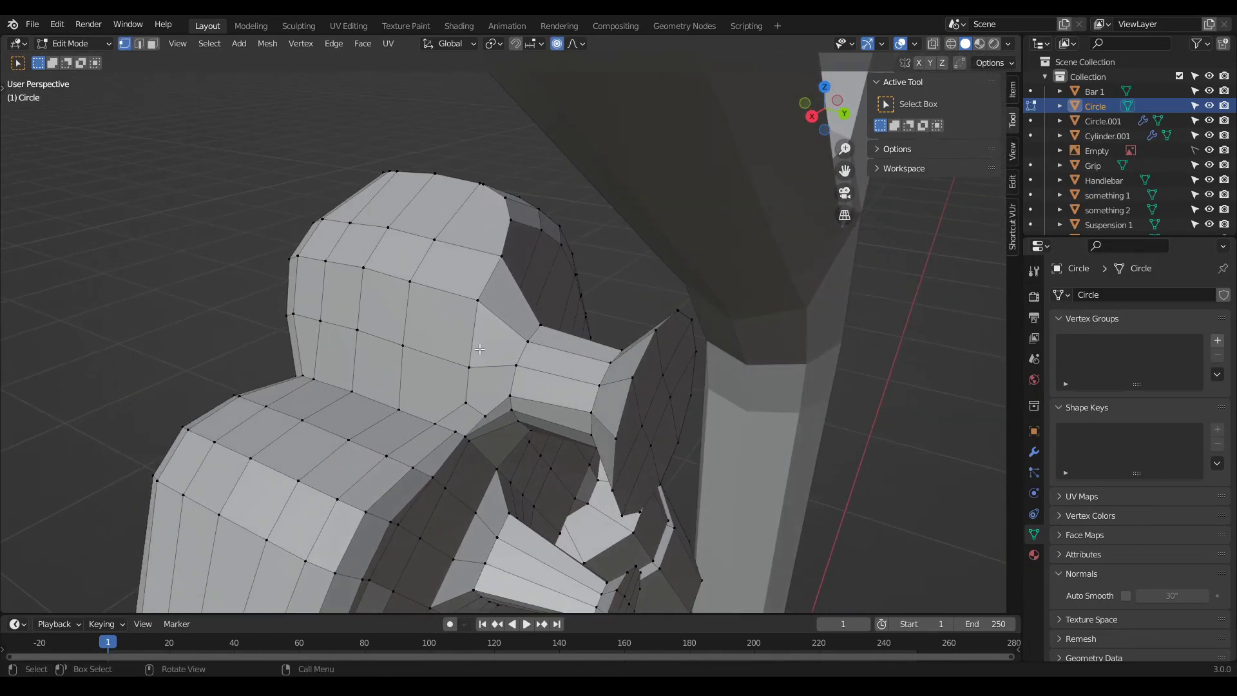
pyautogui.hotkey('ctrl', 'r')
pyautogui.click(622, 372)
pyautogui.rightClick(624, 373)
# Step: Turn off proportional editing and scale the knob's new edge loop up by about 1.08 to round the flare
pyautogui.press('s')
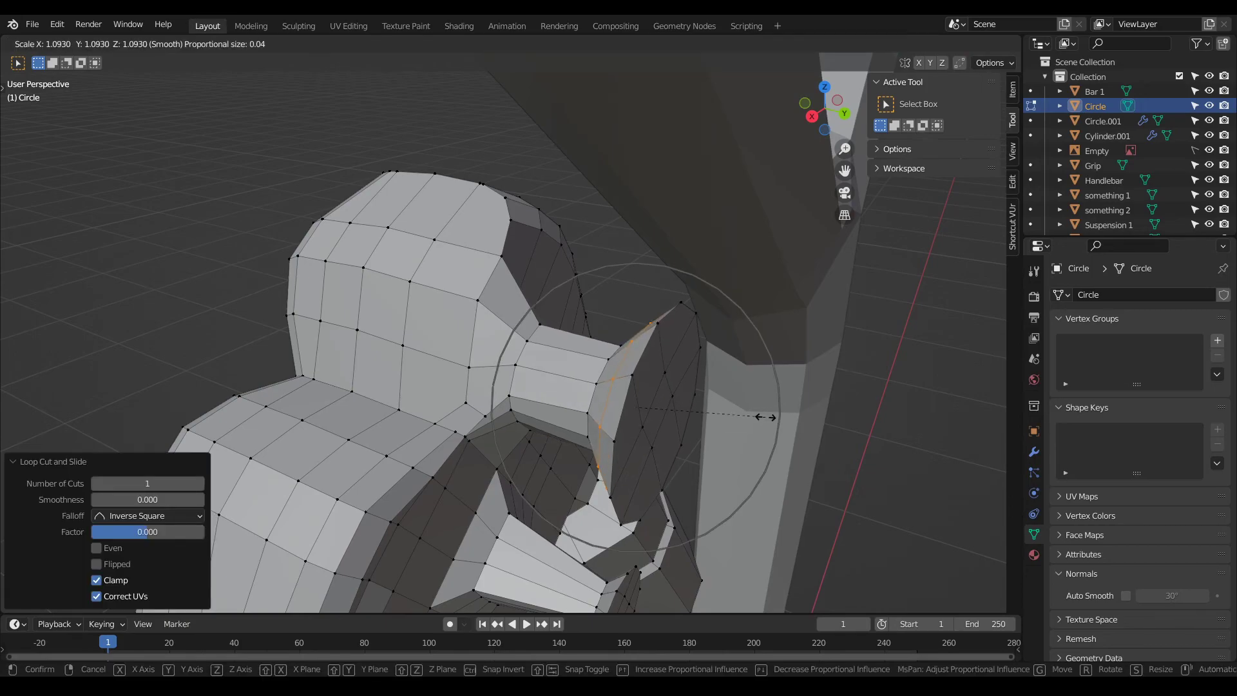
pyautogui.rightClick(796, 251)
pyautogui.press('o')
pyautogui.press('s')
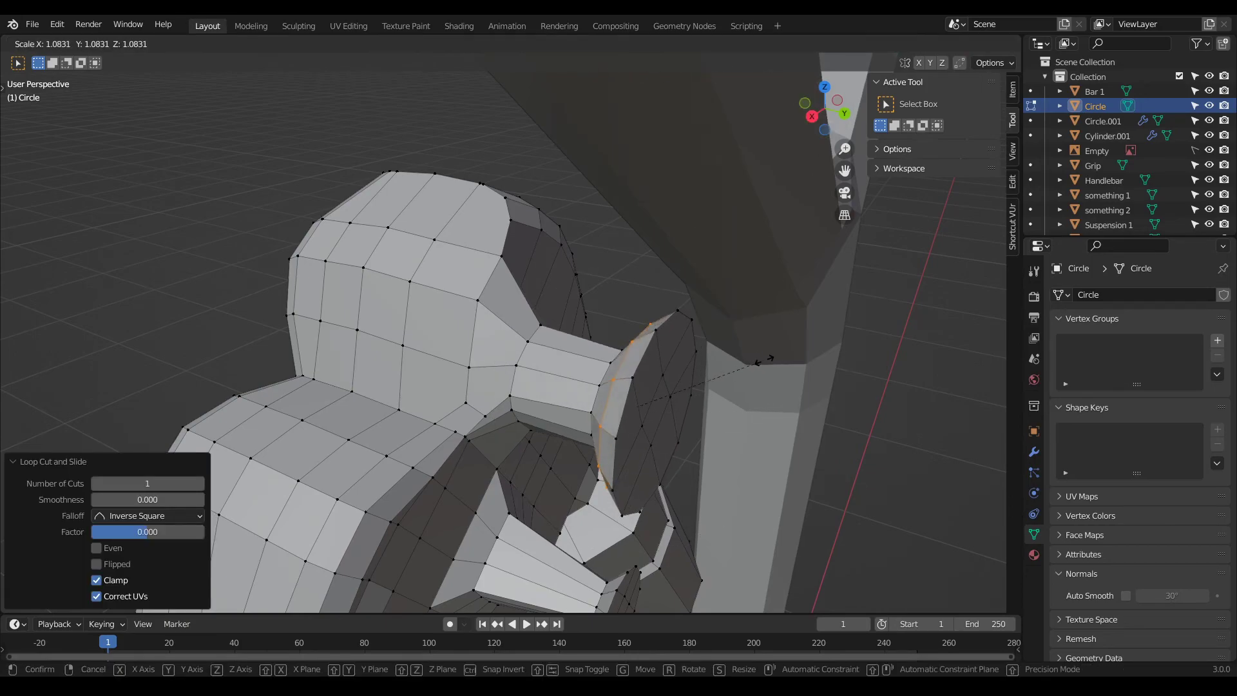
pyautogui.click(779, 358)
# Step: Add another centred loop cut on the knob's flare and scale it up slightly to round the profile
pyautogui.moveTo(779, 358); pyautogui.dragTo(706, 376, button='middle')
pyautogui.hotkey('ctrl', 'r')
pyautogui.click(674, 379)
pyautogui.rightClick(725, 394)
pyautogui.scroll(5, 673, 369)
pyautogui.press('s')
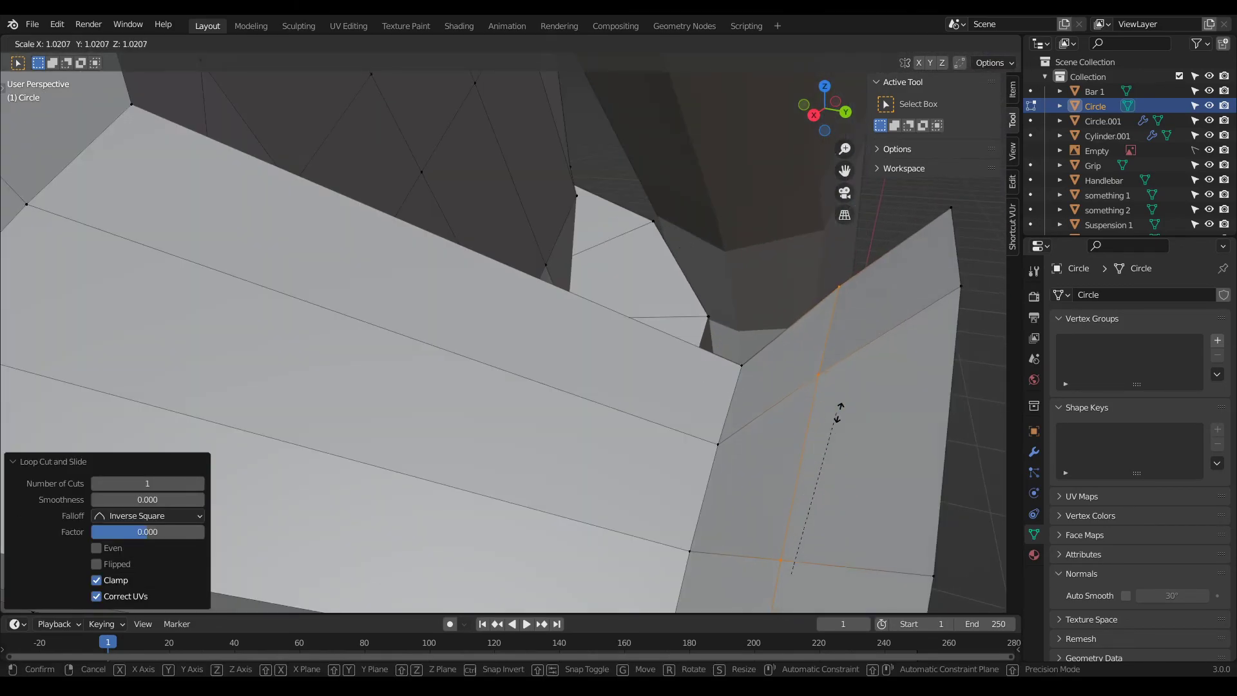
pyautogui.click(928, 414)
# Step: Return to Object Mode and examine the rounded knob and the rear shock within the frame
pyautogui.scroll(-7, 799, 384)
pyautogui.moveTo(796, 380); pyautogui.dragTo(683, 351, button='middle')
pyautogui.press('Tab')
pyautogui.moveTo(554, 311); pyautogui.dragTo(660, 264, button='middle')
pyautogui.scroll(4, 666, 246)
pyautogui.press('Tab')
pyautogui.scroll(1, 814, 317)
pyautogui.press('Tab')
pyautogui.moveTo(809, 317); pyautogui.dragTo(475, 246, button='middle')
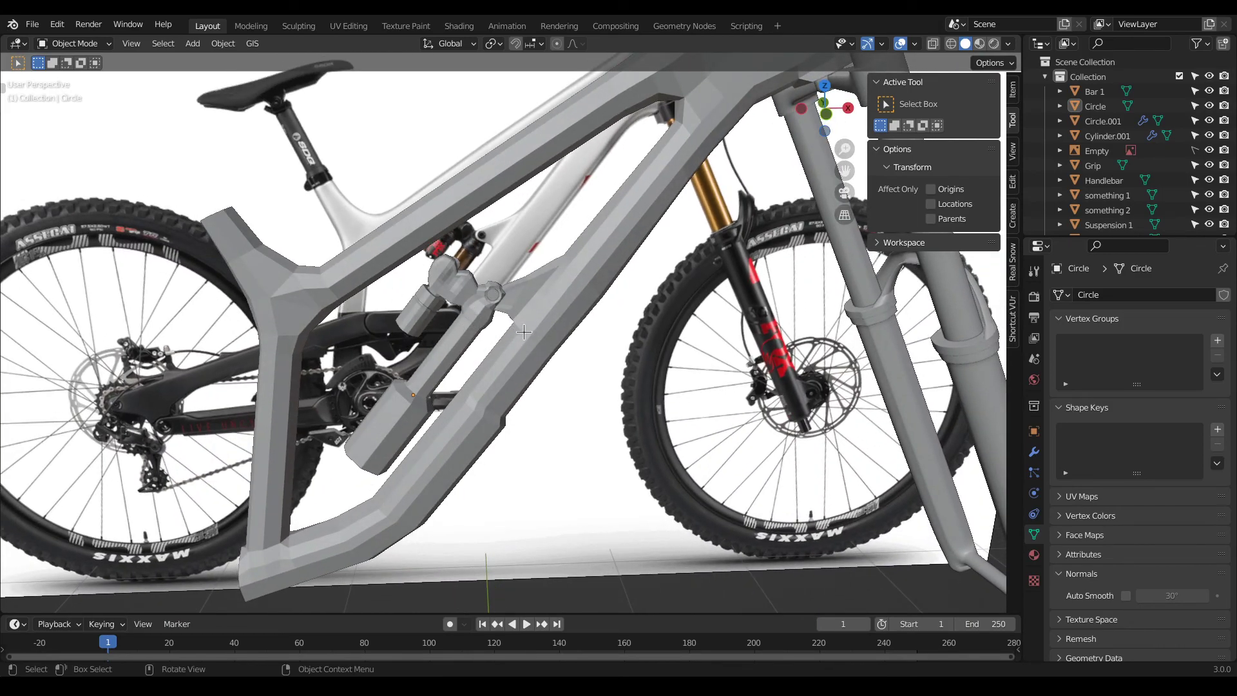
# Step: Examine the assembled frame, fork, handlebar and rear shock against the reference image from several angles
pyautogui.scroll(-4, 518, 328)
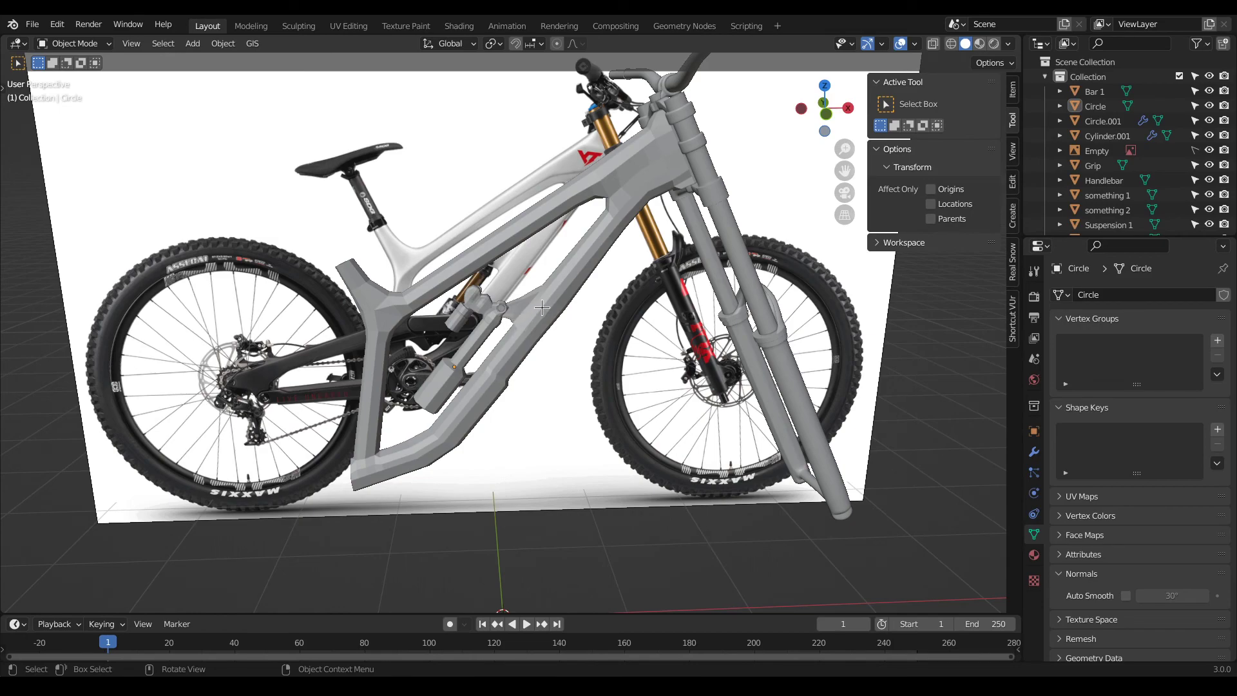
pyautogui.moveTo(451, 306); pyautogui.dragTo(567, 193, button='middle')
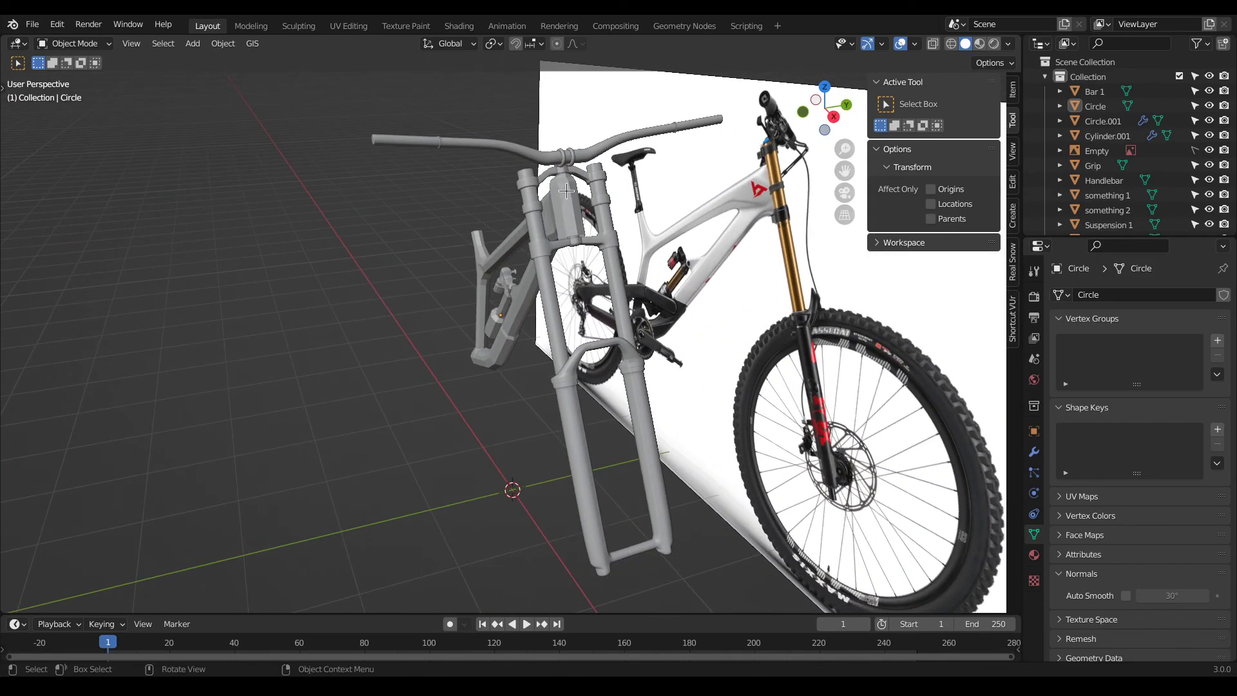
pyautogui.scroll(3, 555, 165)
pyautogui.moveTo(422, 184); pyautogui.dragTo(483, 209, button='middle')
pyautogui.scroll(-4, 538, 387)
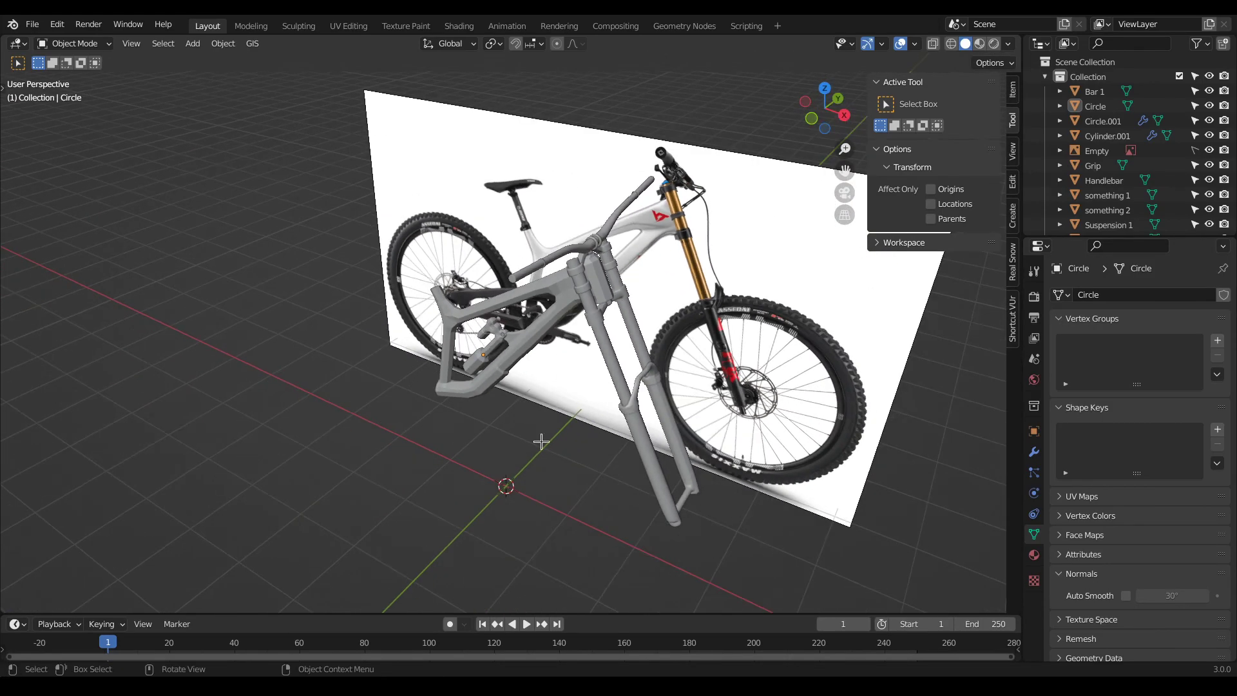
pyautogui.scroll(5, 438, 393)
pyautogui.scroll(5, 660, 223)
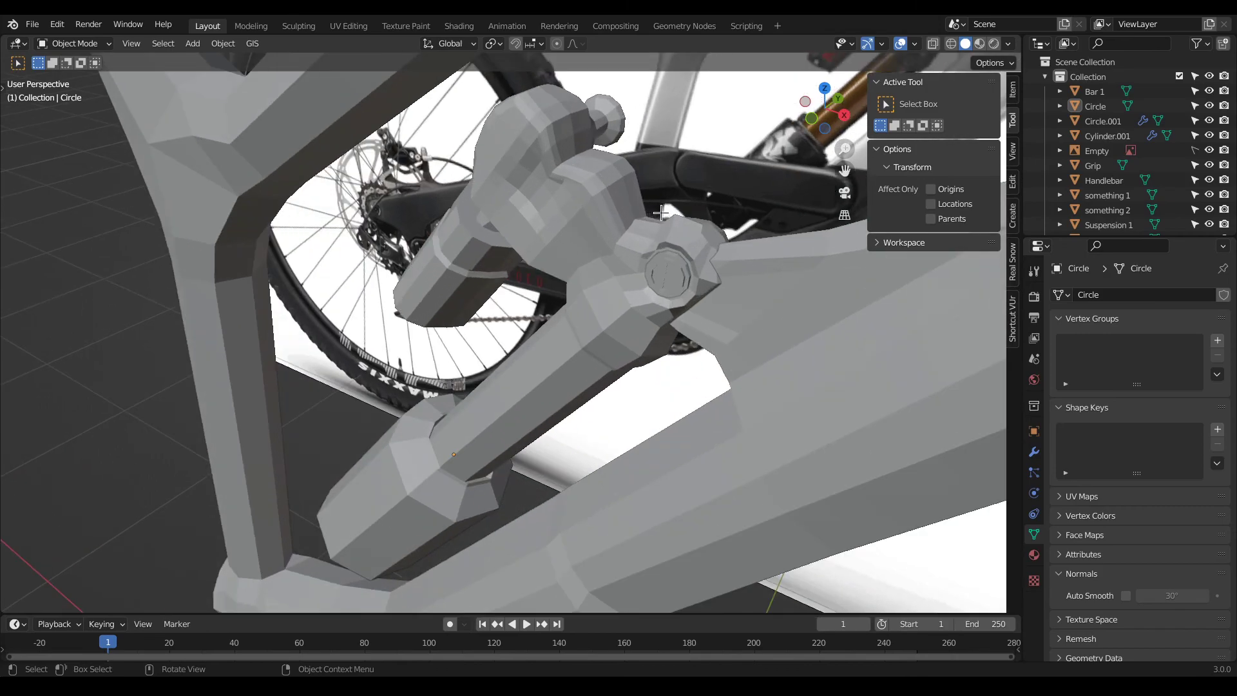
pyautogui.scroll(-8, 540, 246)
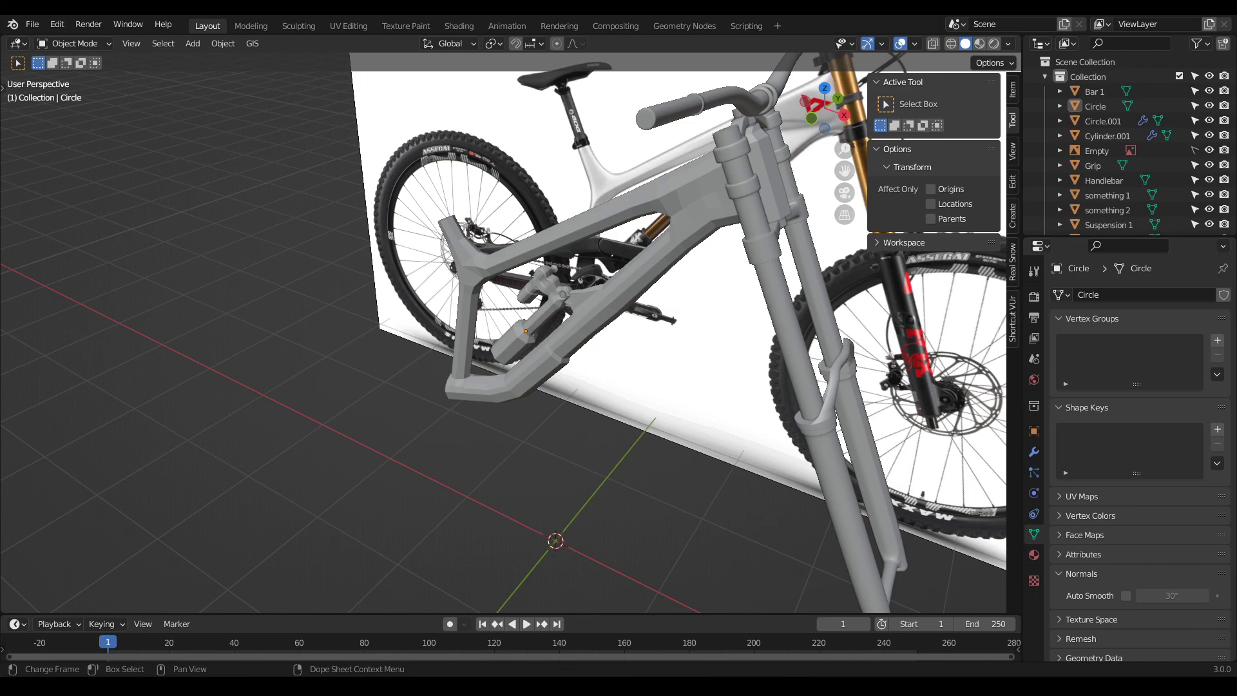
# Step: Save the Dh Bike.blend file and view the whole bike beside the reference image
pyautogui.hotkey('ctrl', 's')
pyautogui.scroll(-5, 399, 379)
pyautogui.moveTo(399, 379); pyautogui.dragTo(496, 326, button='middle')
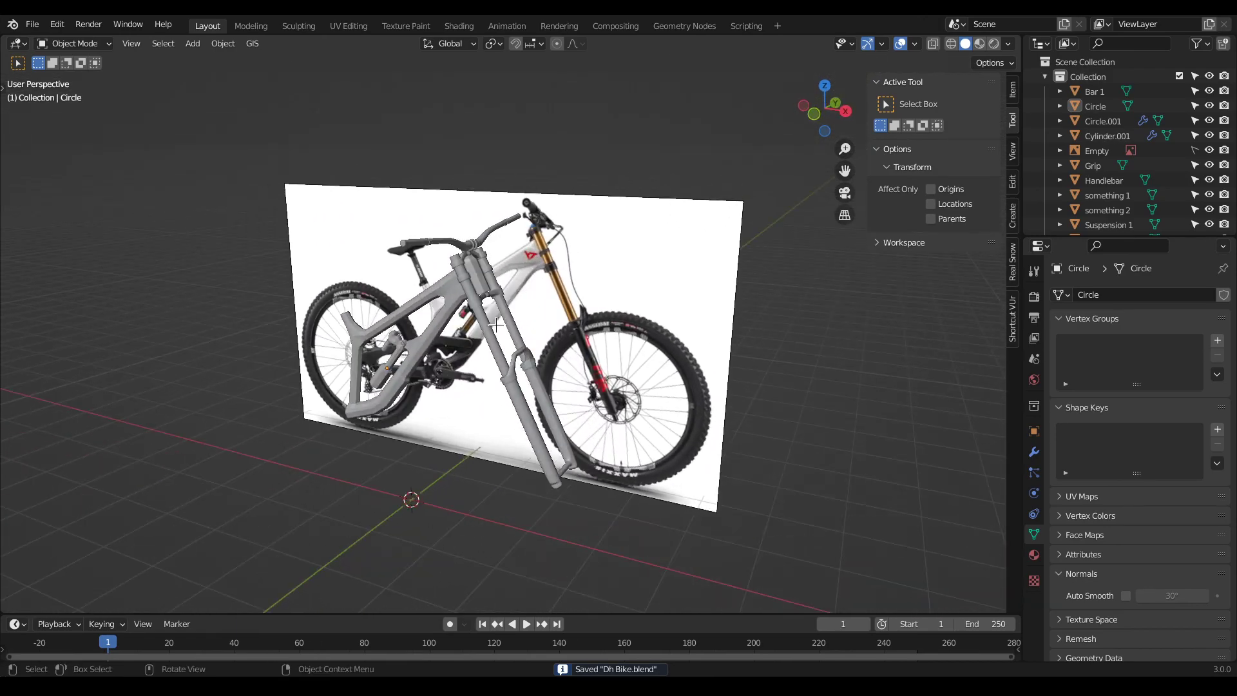